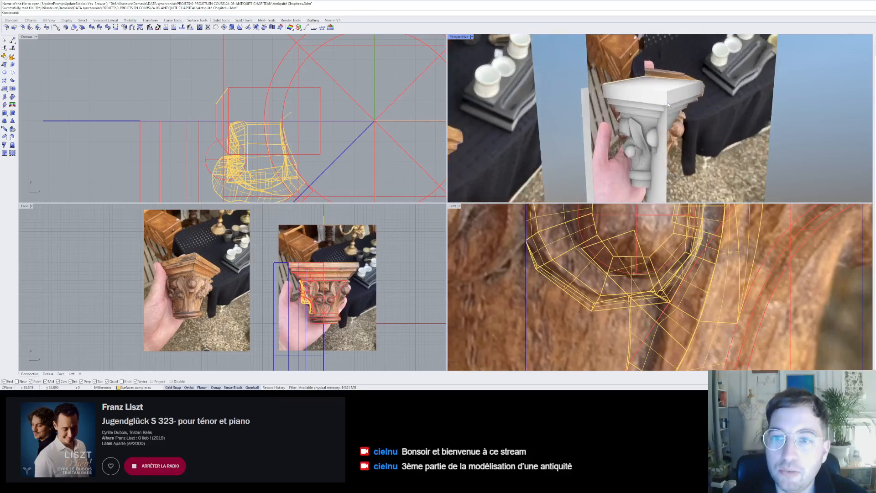
- Examine the modelled capital's mouldings, leaf, rosette and sphere ornaments from several angles
scroll(616, 144, "down", 2)
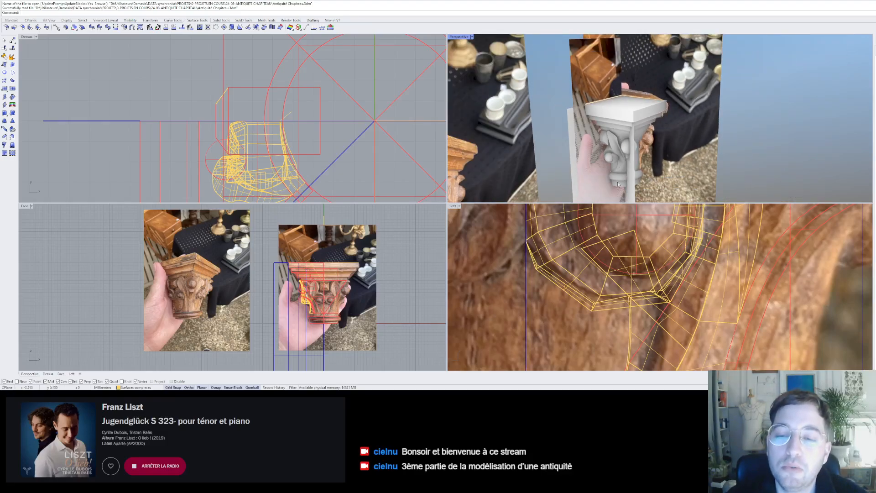
scroll(607, 136, "up", 3)
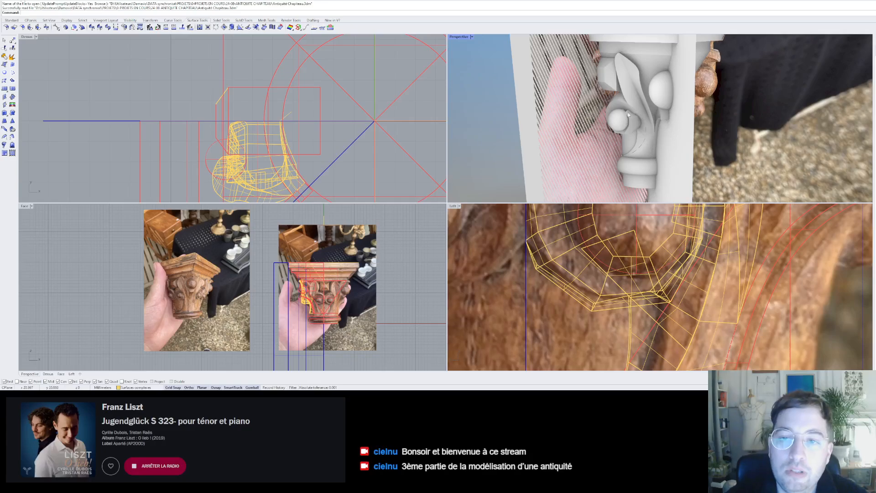
scroll(625, 127, "up", 4)
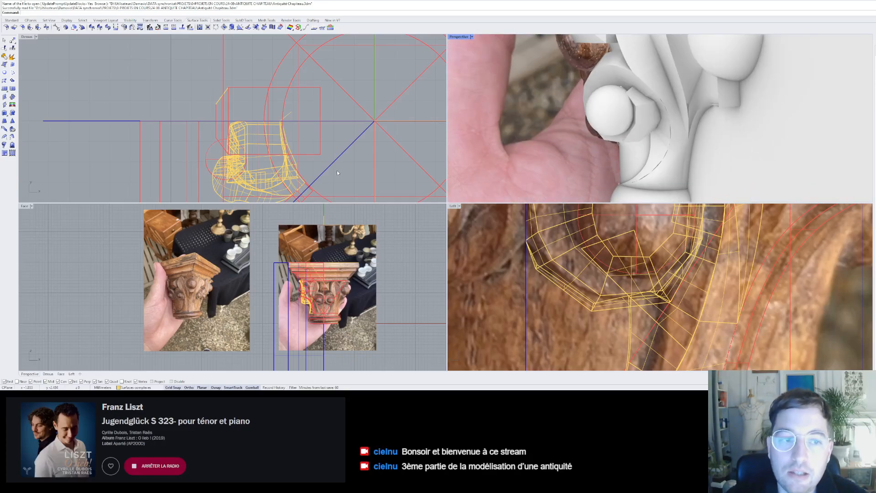
scroll(657, 183, "down", 3)
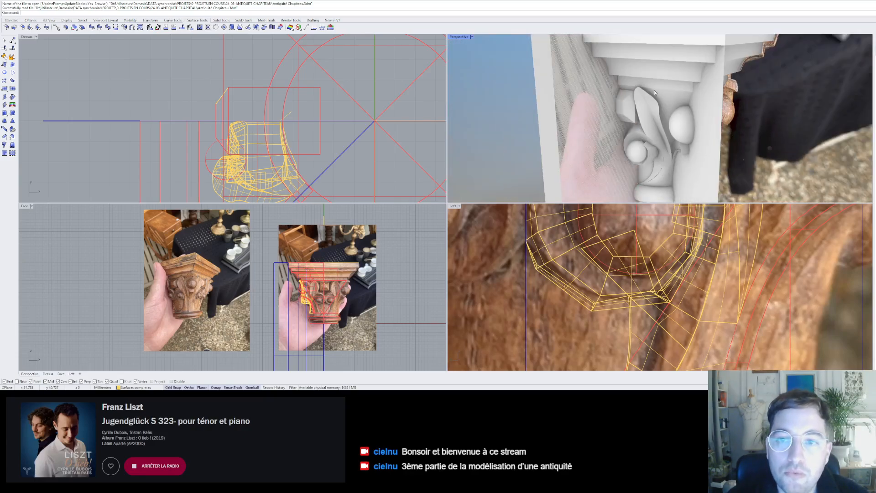
scroll(633, 103, "up", 5)
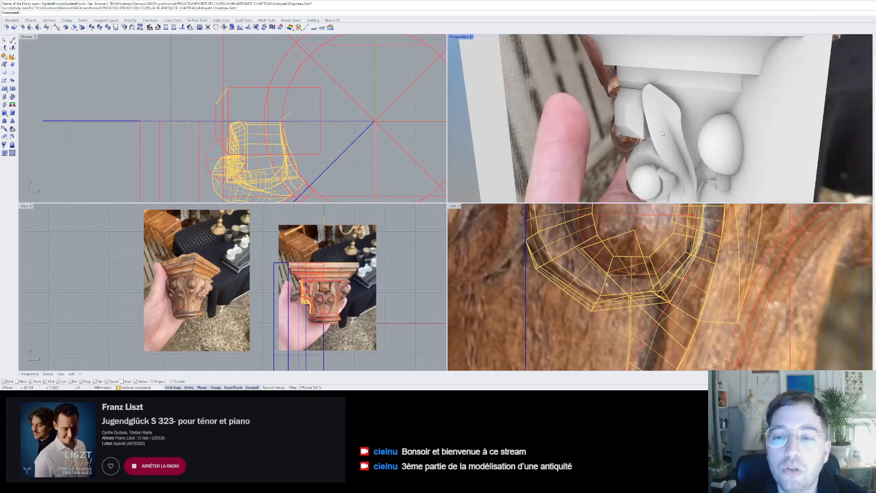
mouse_move(673, 98)
right_mouse_down()
mouse_move(690, 98)
mouse_move(663, 86)
right_mouse_up()
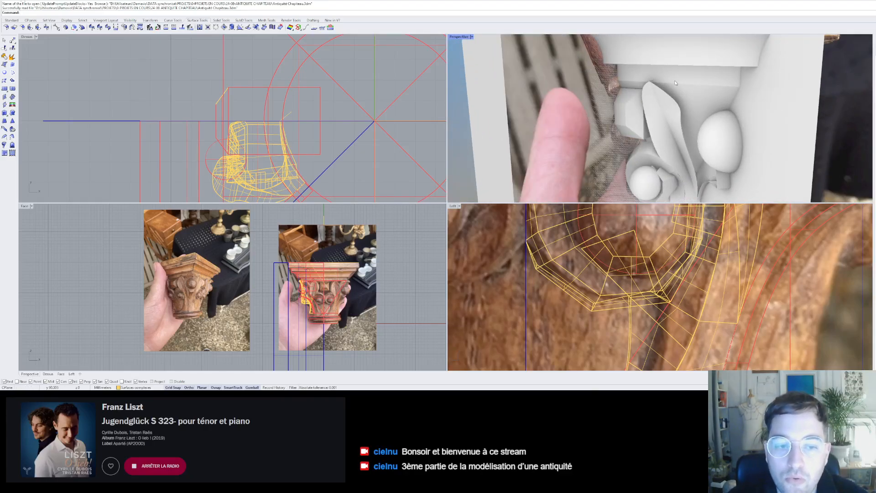
scroll(653, 130, "down", 6)
right_click_drag(653, 133, 681, 125)
scroll(683, 149, "up", 8)
scroll(686, 155, "down", 5)
left_click(682, 125)
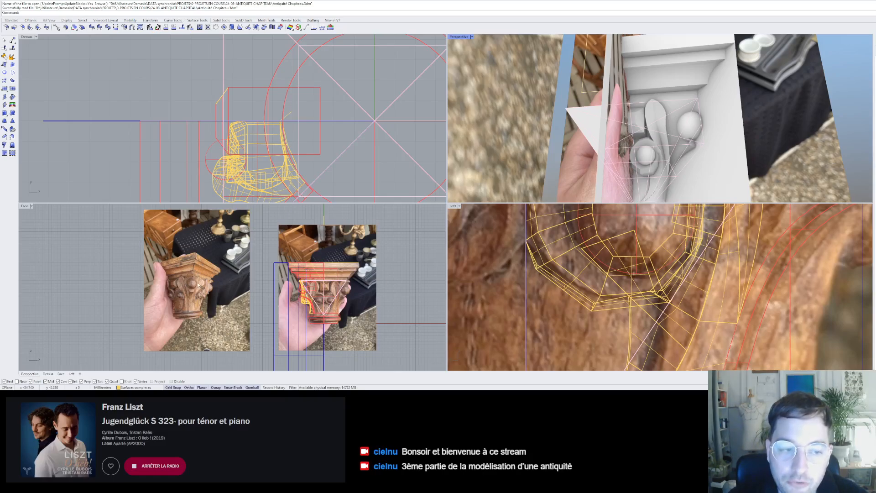
key("Escape")
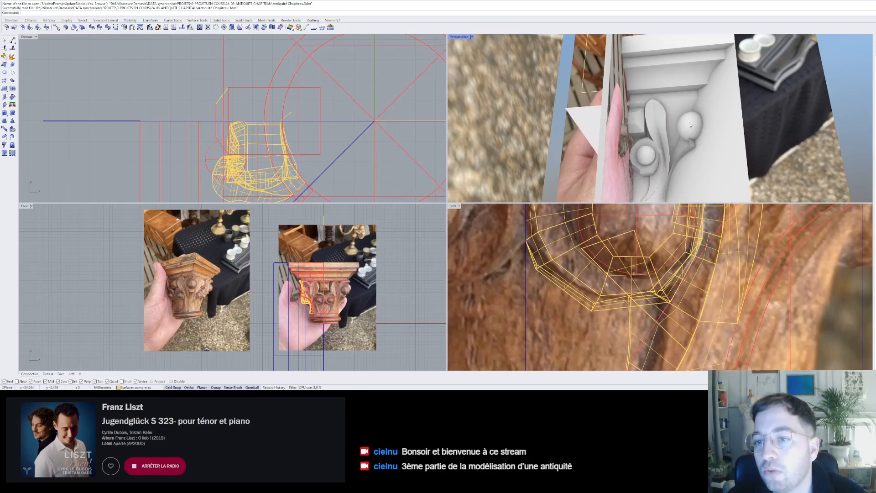
left_click(691, 120)
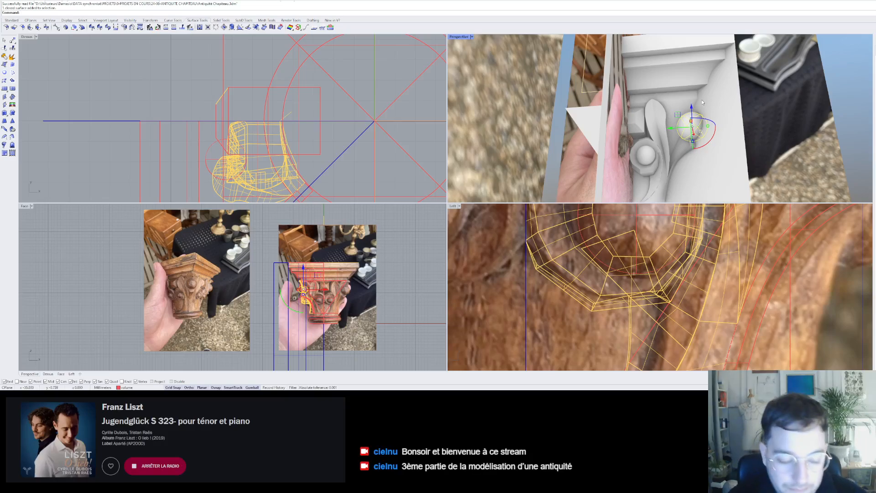
left_click(510, 94)
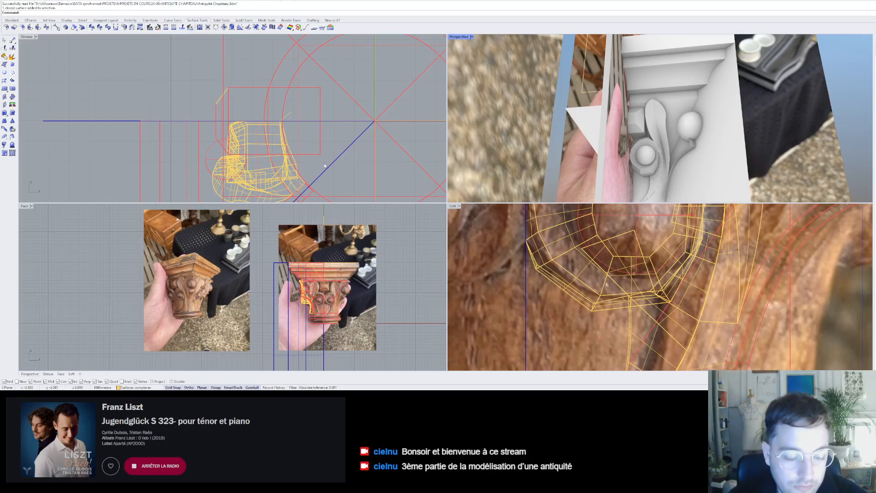
- Compare the modelled leaf and the stem beneath the large sphere with the carved ornaments in the reference photo
scroll(454, 191, "down", 4)
scroll(587, 176, "down", 2)
scroll(587, 176, "up", 6)
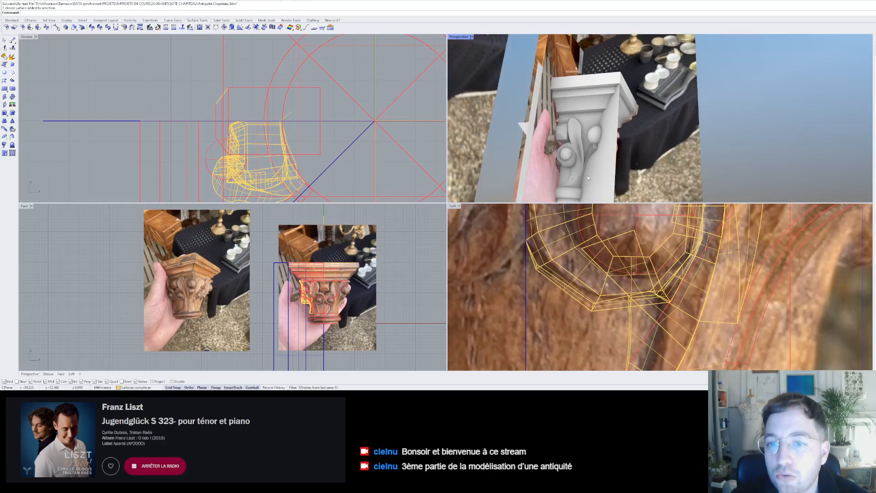
scroll(587, 160, "up", 4)
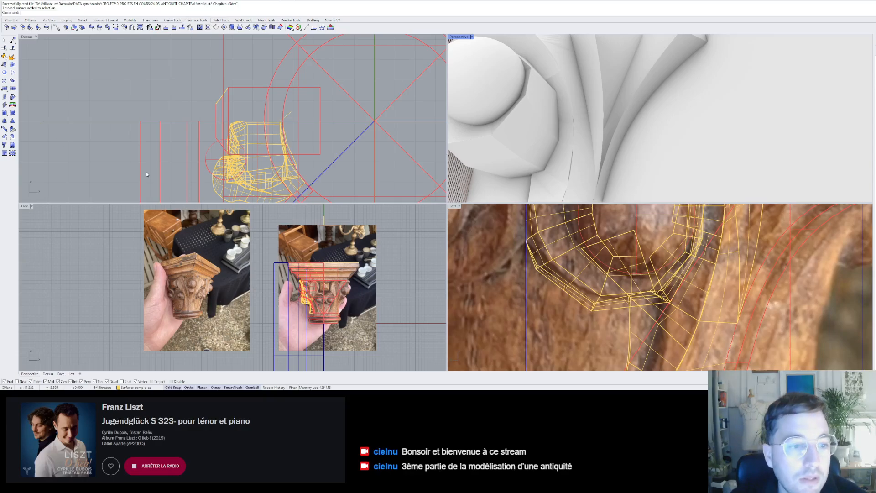
scroll(295, 313, "up", 1)
scroll(152, 290, "up", 5)
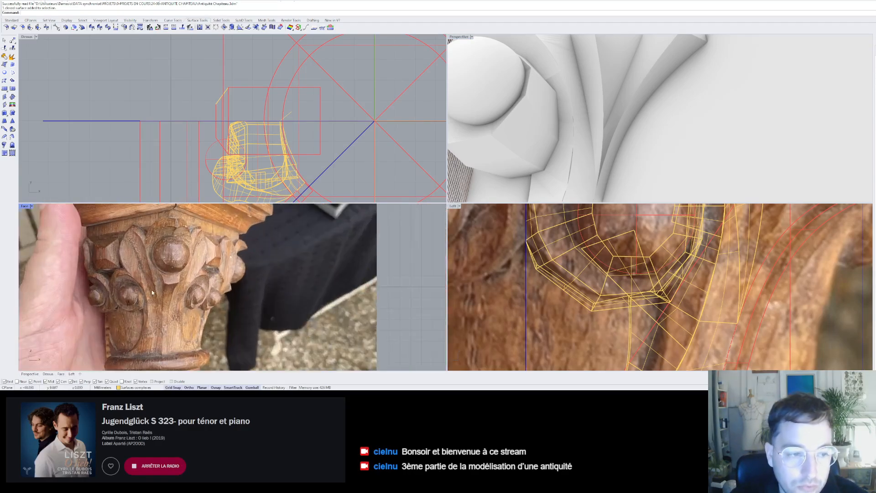
right_click_drag(158, 281, 165, 290)
scroll(165, 289, "up", 3)
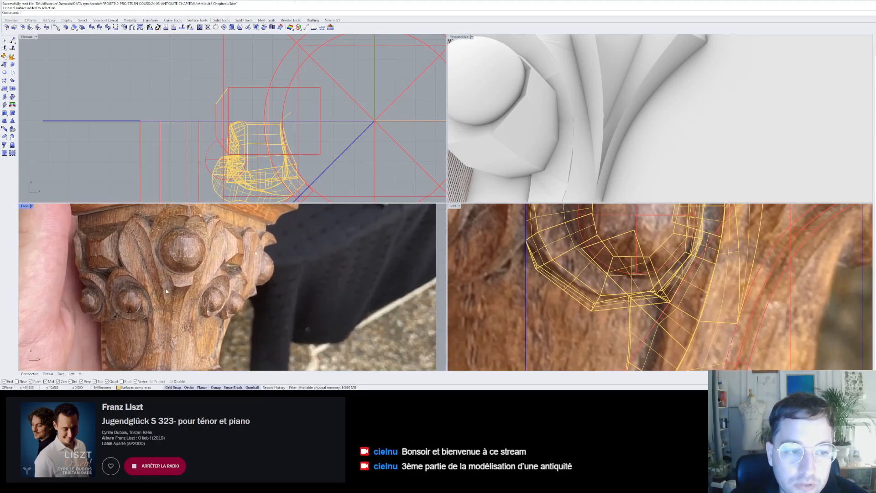
scroll(631, 97, "down", 5)
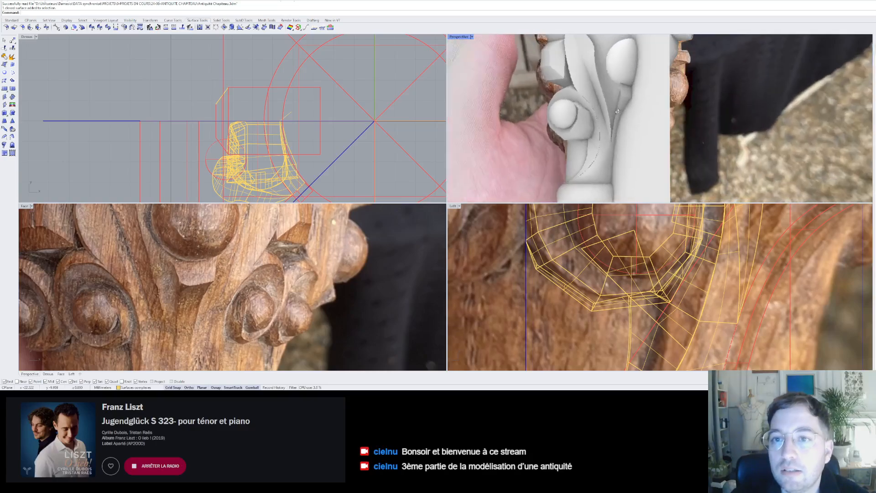
scroll(632, 104, "up", 5)
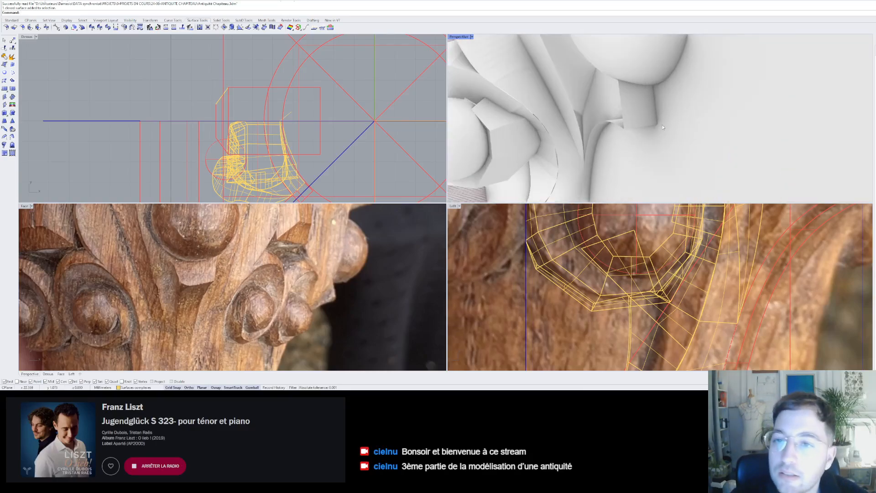
scroll(635, 126, "down", 1)
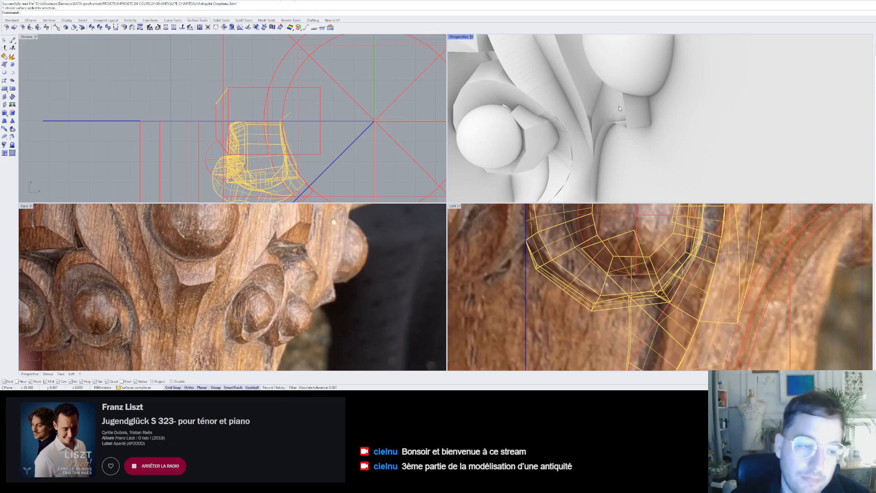
scroll(619, 106, "down", 8)
right_click_drag(619, 106, 623, 130)
scroll(623, 88, "up", 8)
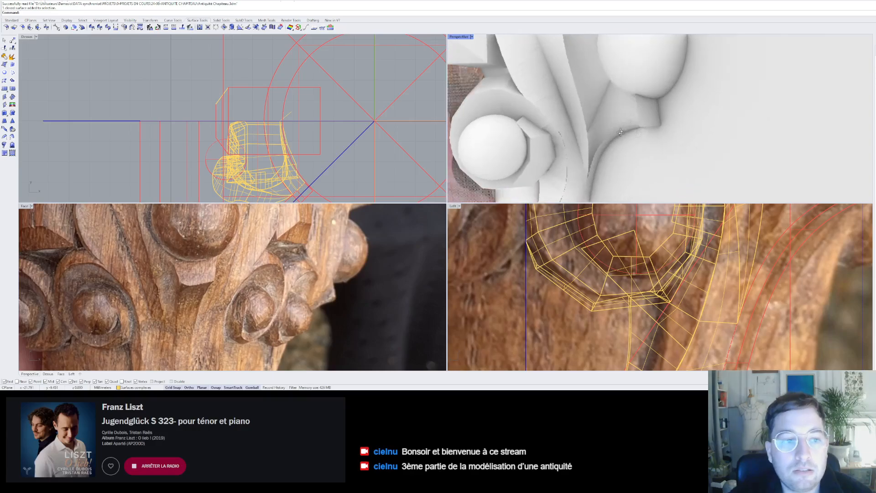
- Check the modelled leaf, rosette and sphere stem against the front and side reference photos of the capital
scroll(337, 291, "down", 5)
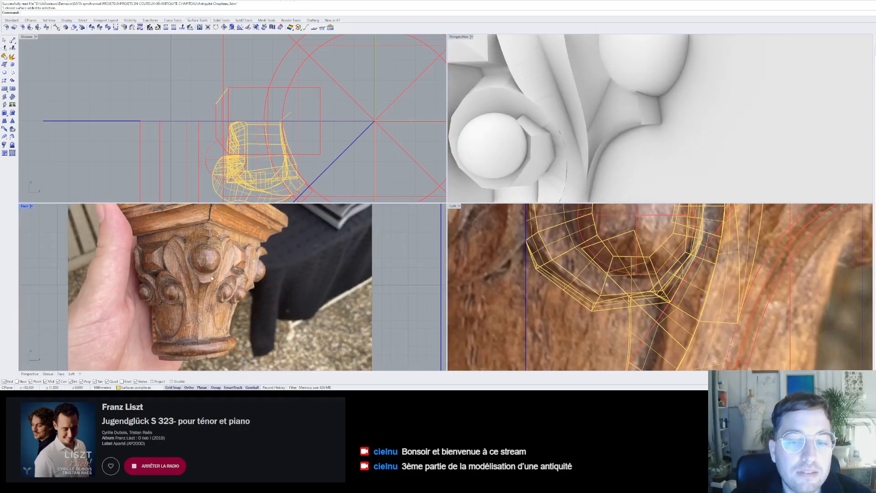
scroll(226, 262, "down", 10)
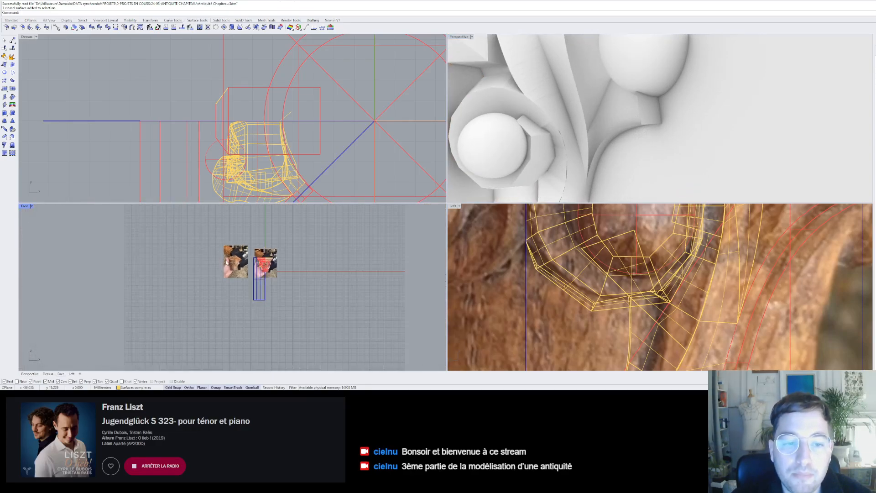
scroll(227, 263, "up", 8)
scroll(256, 269, "down", 8)
scroll(287, 276, "up", 2)
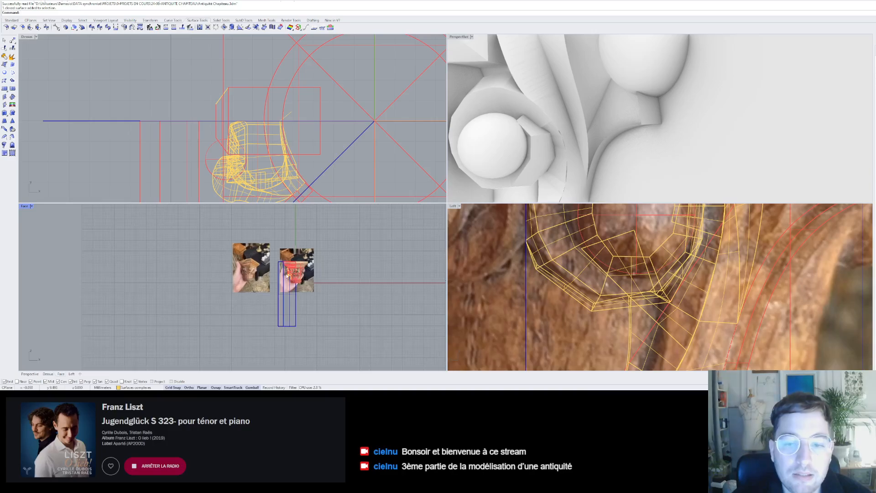
scroll(586, 272, "down", 15)
scroll(650, 286, "up", 8)
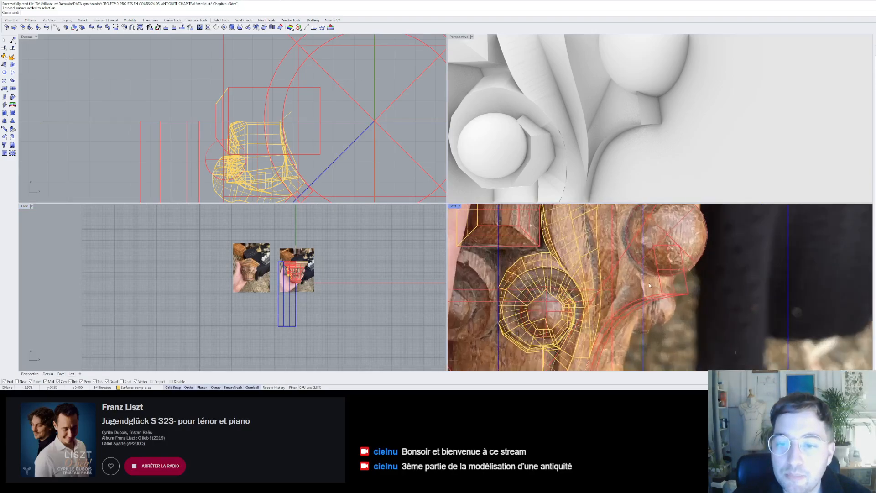
scroll(650, 286, "up", 2)
right_click_drag(574, 174, 628, 180)
scroll(583, 307, "down", 3)
scroll(586, 274, "up", 5)
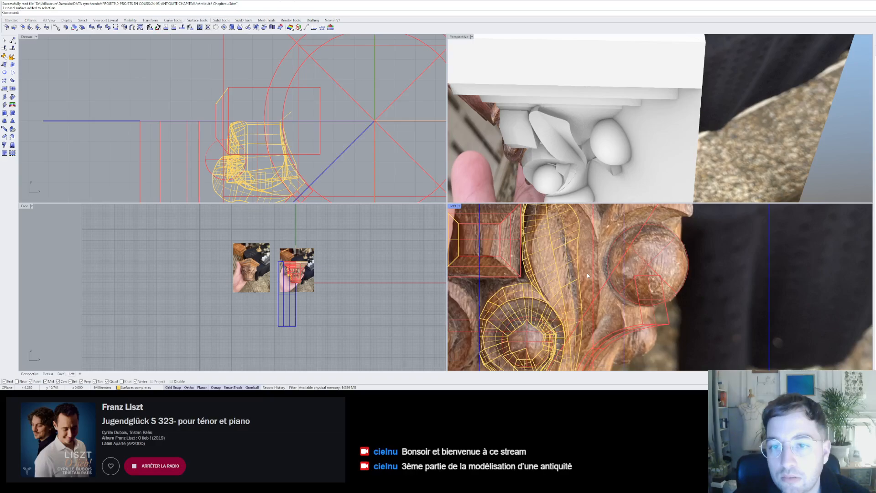
right_click_drag(586, 192, 587, 146)
scroll(584, 282, "down", 3)
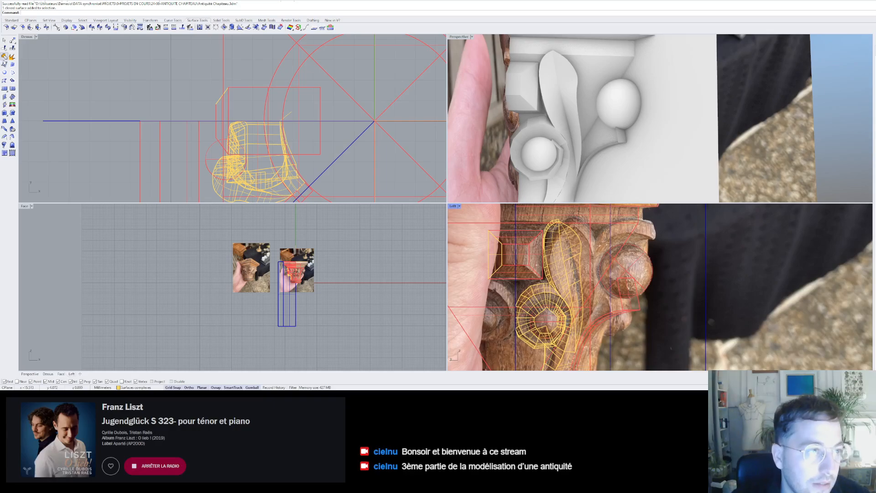
- Start a corner-point surface at the foot of the stem beneath the large sphere and place its second and third corners over the sphere
left_click(4, 56)
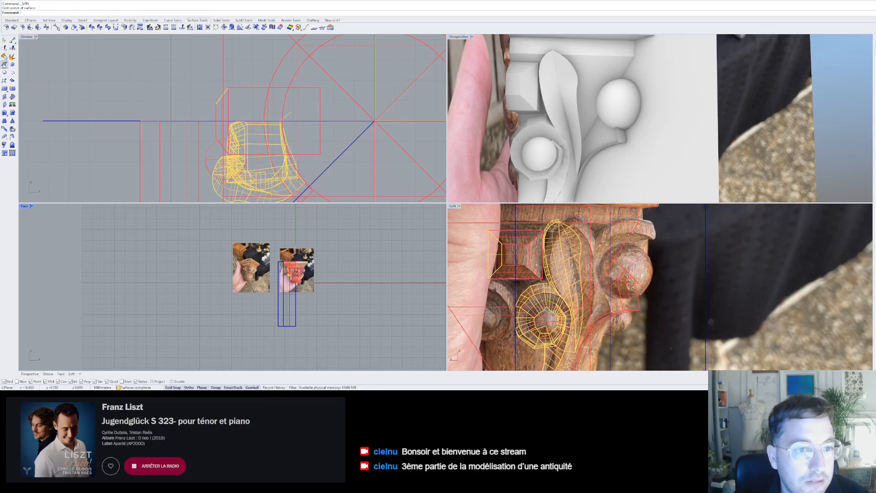
left_click(618, 142)
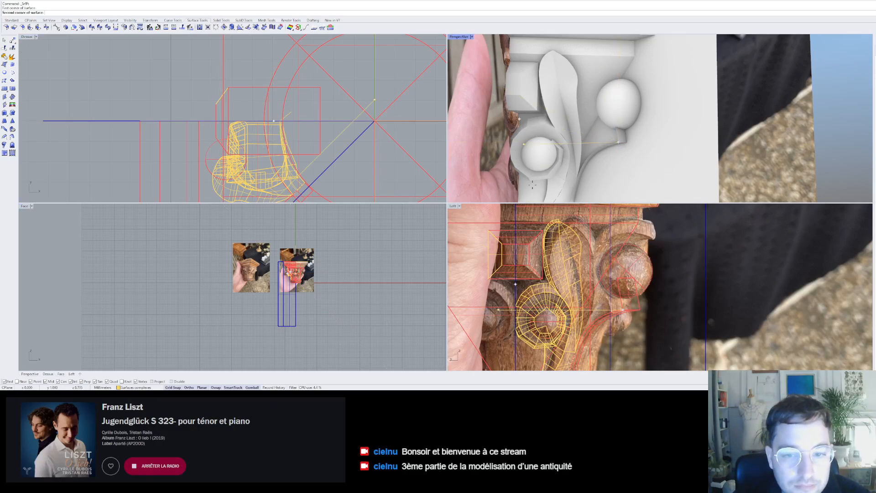
scroll(589, 138, "up", 5)
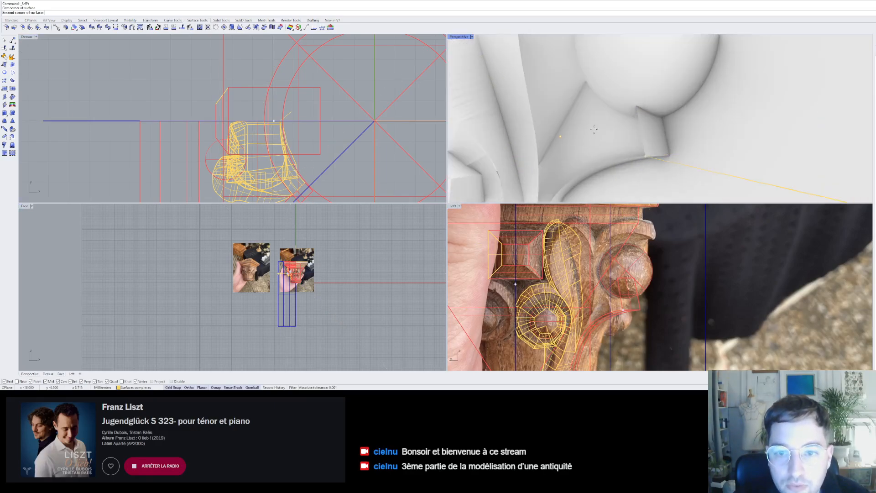
scroll(261, 177, "down", 2)
scroll(261, 177, "up", 4)
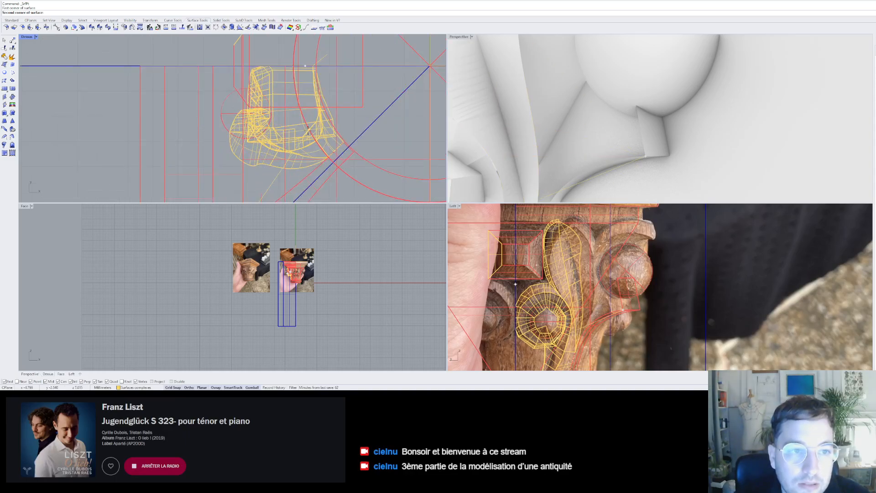
scroll(302, 137, "down", 2)
scroll(293, 143, "up", 3)
scroll(293, 144, "down", 3)
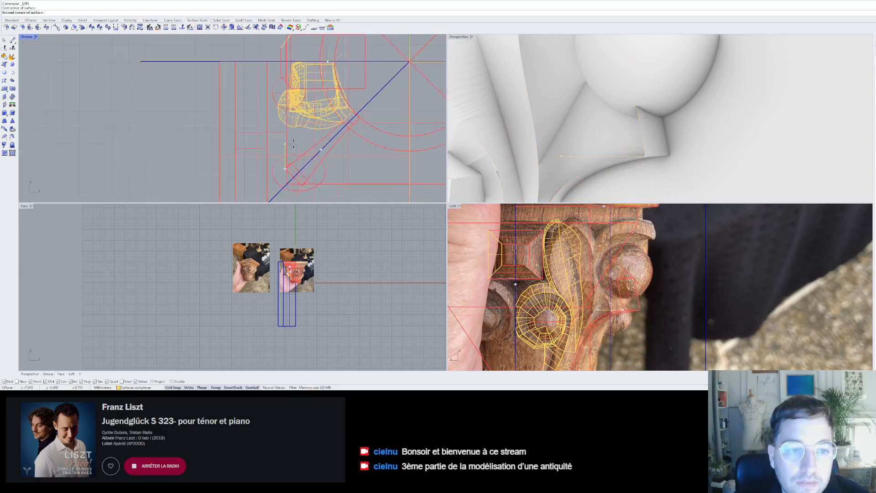
scroll(293, 143, "down", 1)
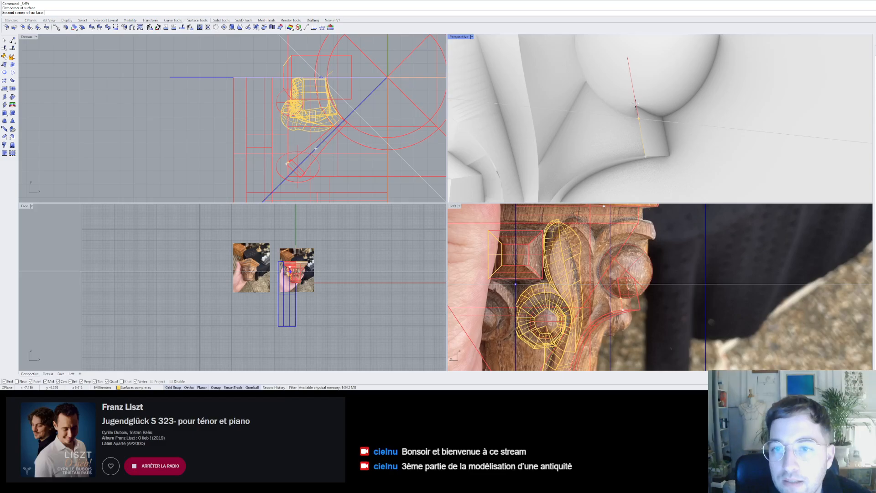
scroll(617, 279, "up", 2)
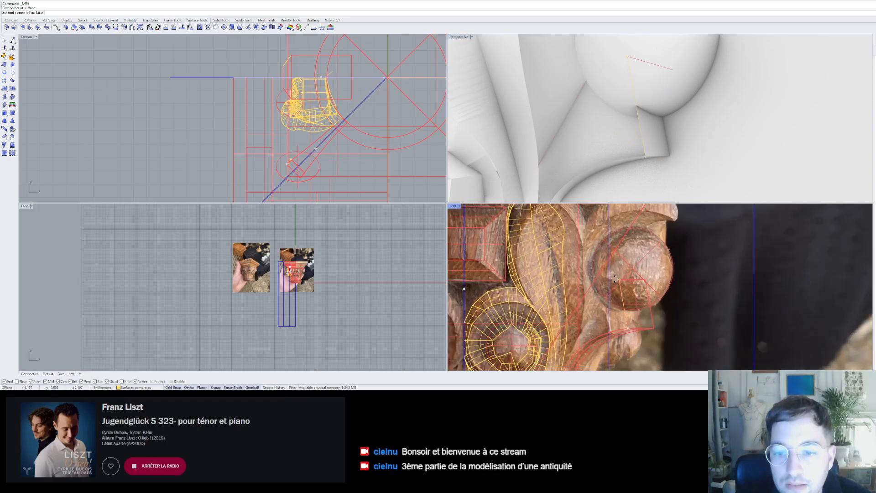
left_click(615, 279)
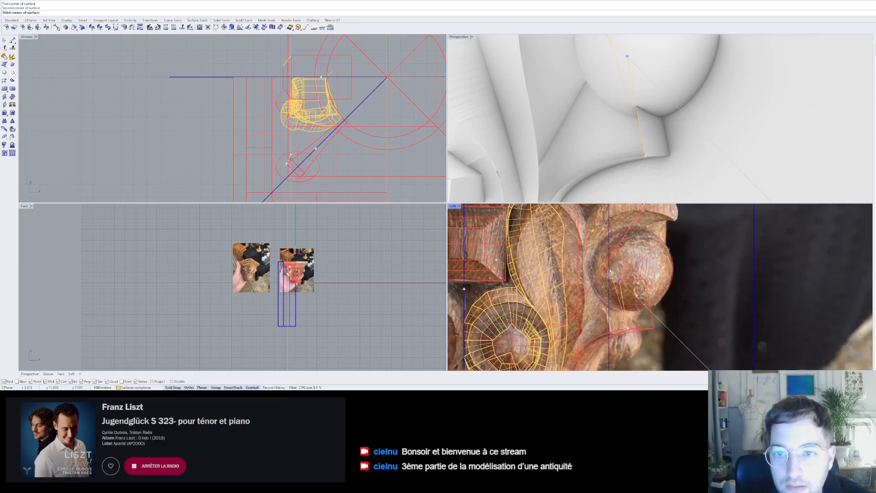
left_click(608, 271)
- Turn off Ortho and place the fourth corner to complete the surface beneath the large sphere
scroll(282, 156, "up", 7)
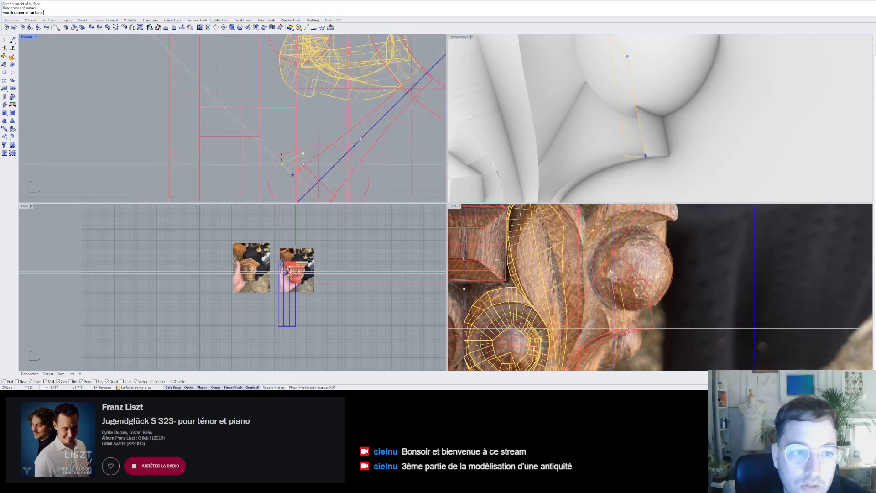
scroll(282, 156, "up", 5)
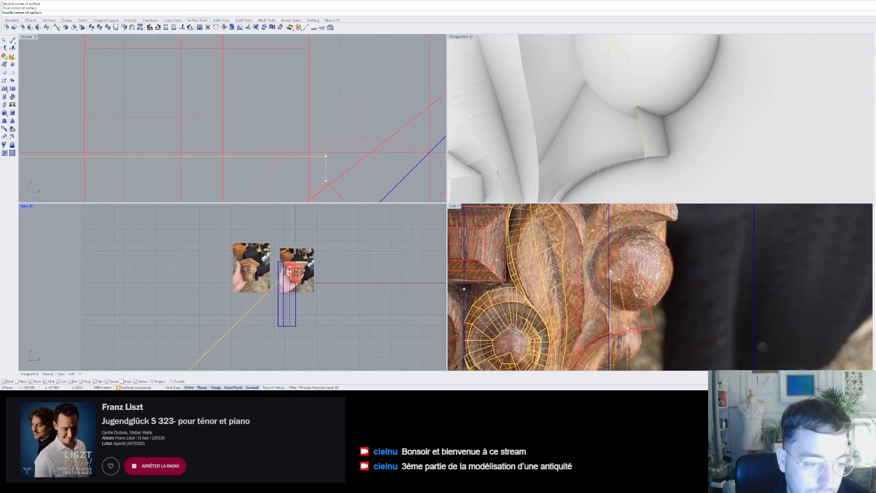
left_click(193, 388)
scroll(292, 151, "up", 4)
scroll(296, 154, "down", 7)
scroll(297, 153, "up", 7)
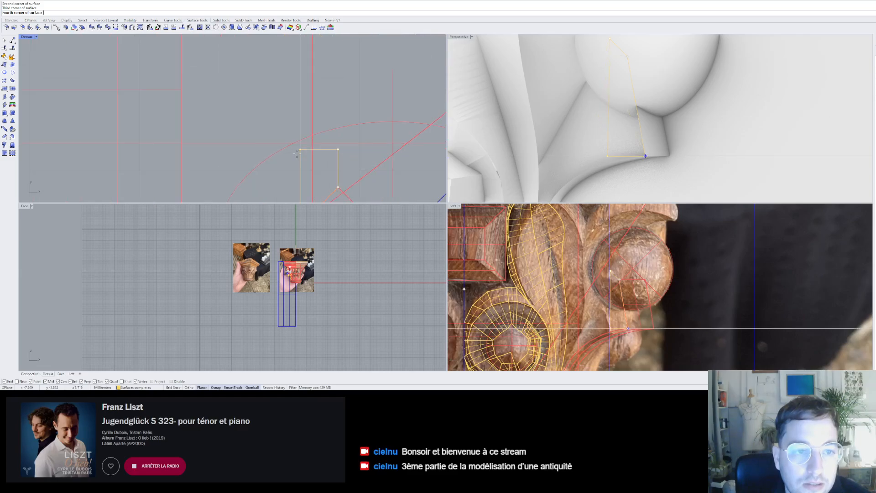
left_click(289, 137)
right_click_drag(593, 101, 565, 59)
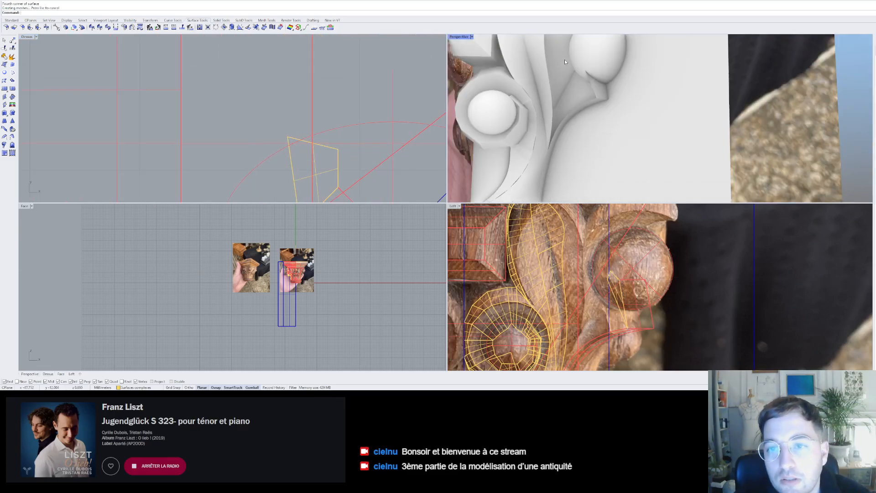
scroll(565, 59, "down", 4)
- Select the new stem surface and turn on its solid edit points
left_click(563, 100)
scroll(524, 101, "up", 6)
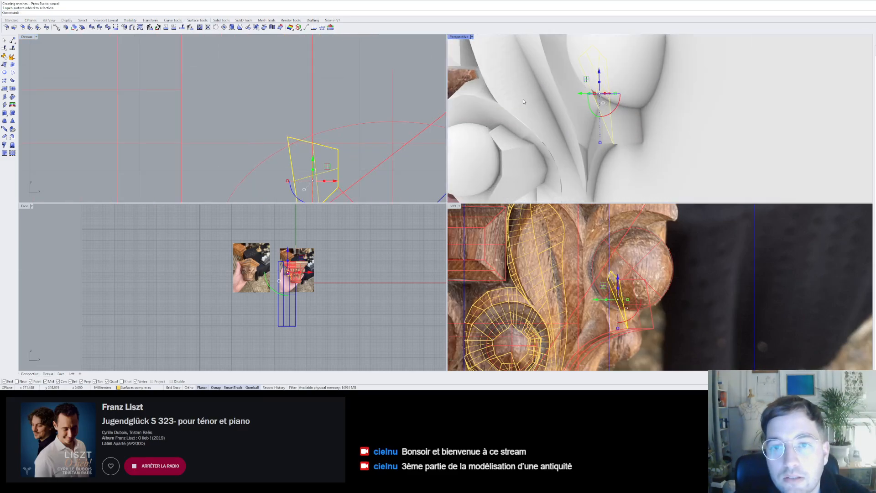
scroll(356, 242, "up", 8)
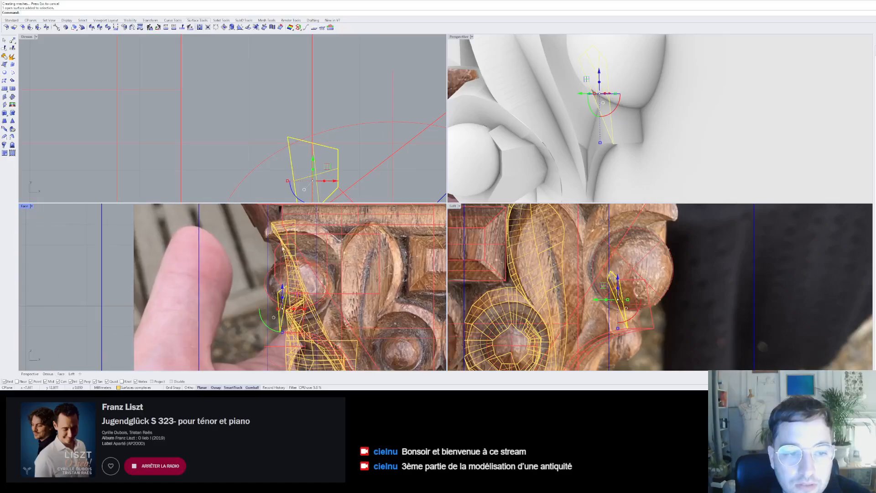
scroll(270, 327, "up", 3)
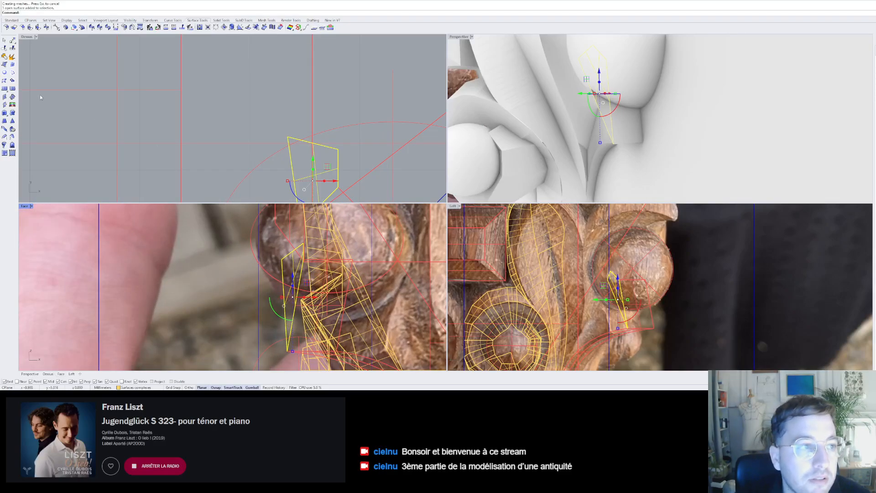
left_click(219, 21)
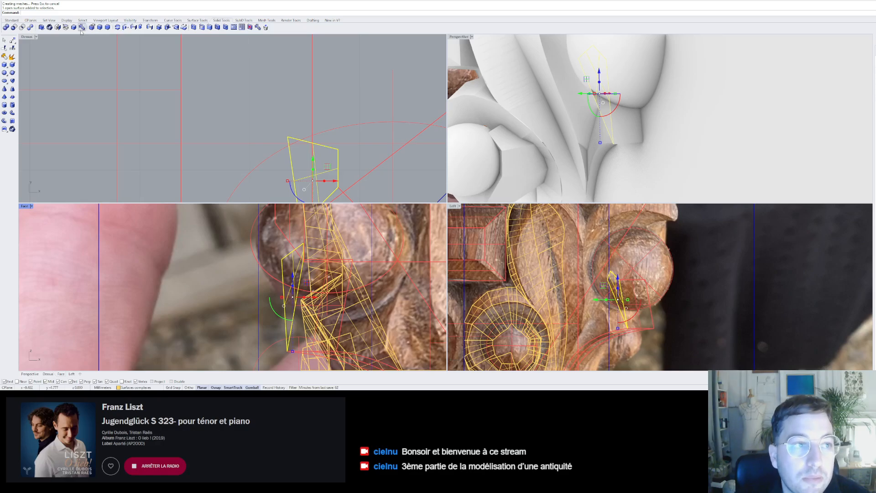
left_click(159, 27)
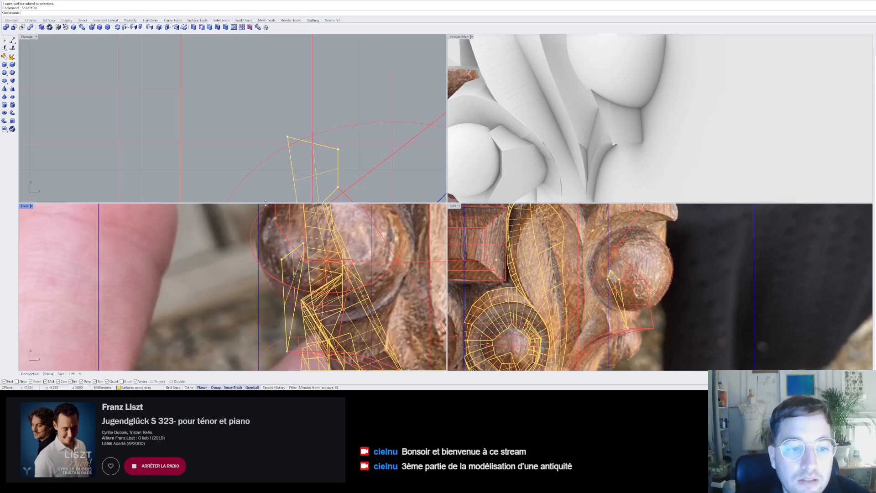
- Move the surface's outer upper corner point slightly outward in the plan view
left_click(303, 260)
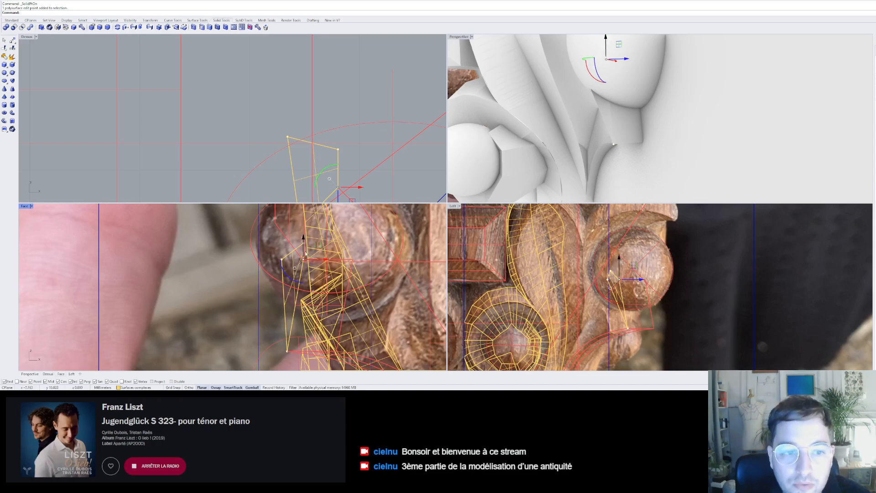
left_click(280, 260)
left_click(281, 259)
scroll(280, 260, "up", 3)
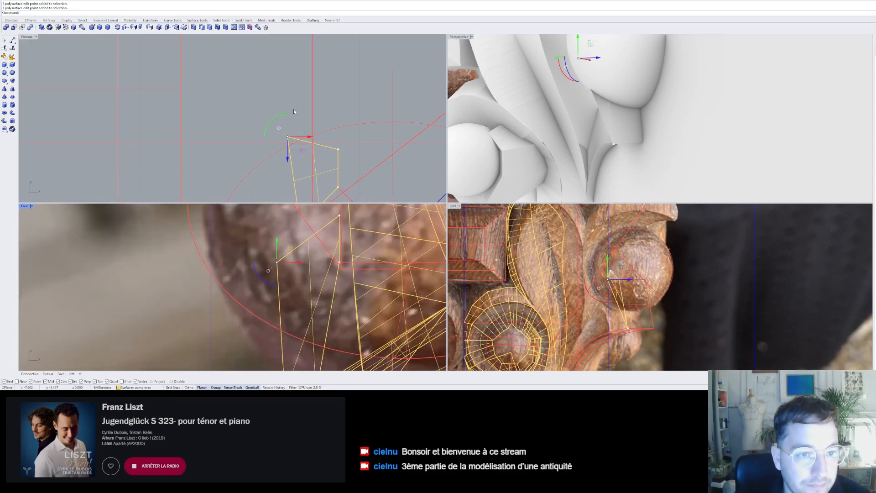
scroll(294, 112, "down", 10)
scroll(303, 104, "up", 3)
left_click_drag(301, 142, 297, 141)
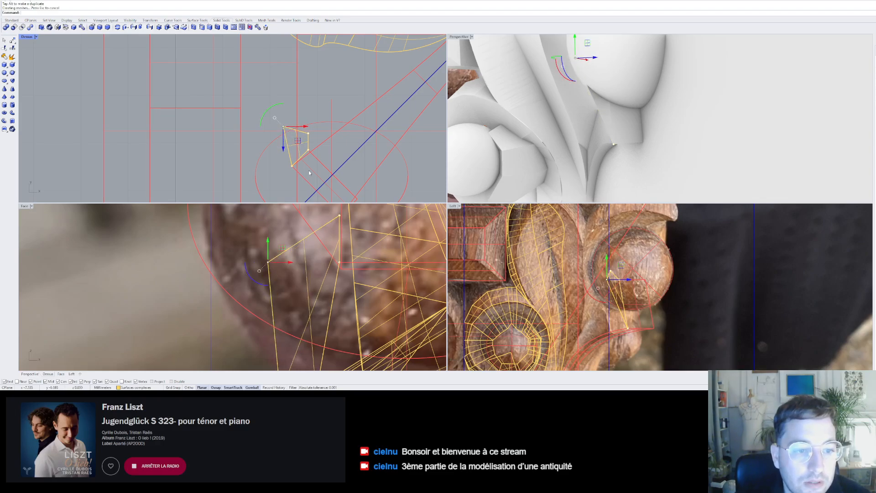
- Pull the surface's outer upper corner point well outside the large sphere, working from the front reference
left_click(308, 134)
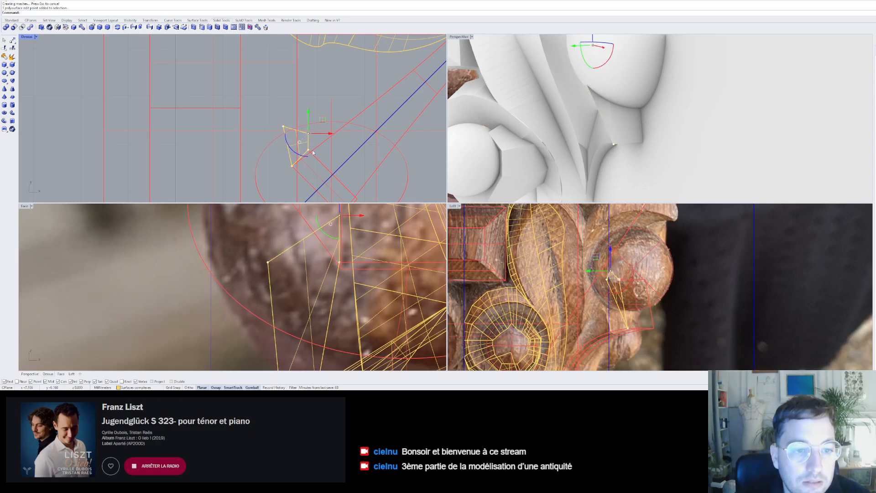
mouse_move(596, 104)
right_mouse_down()
mouse_move(587, 123)
mouse_move(608, 101)
right_mouse_up()
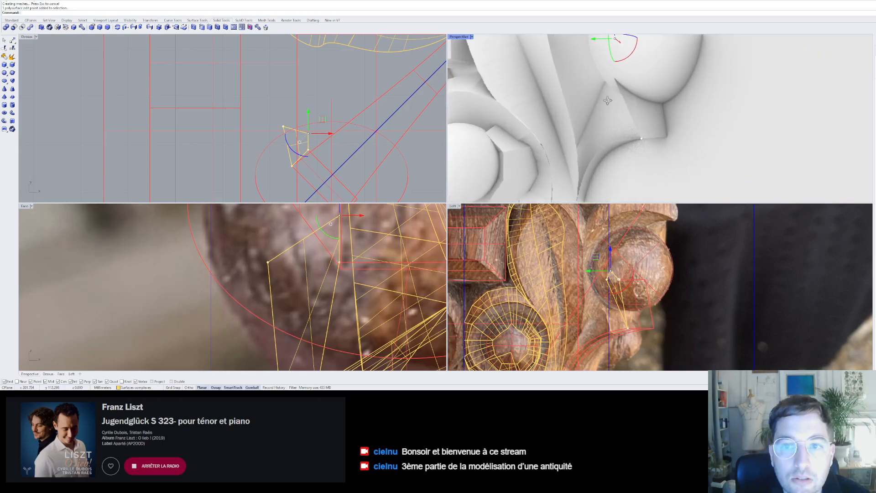
left_click(267, 263)
scroll(322, 243, "down", 4)
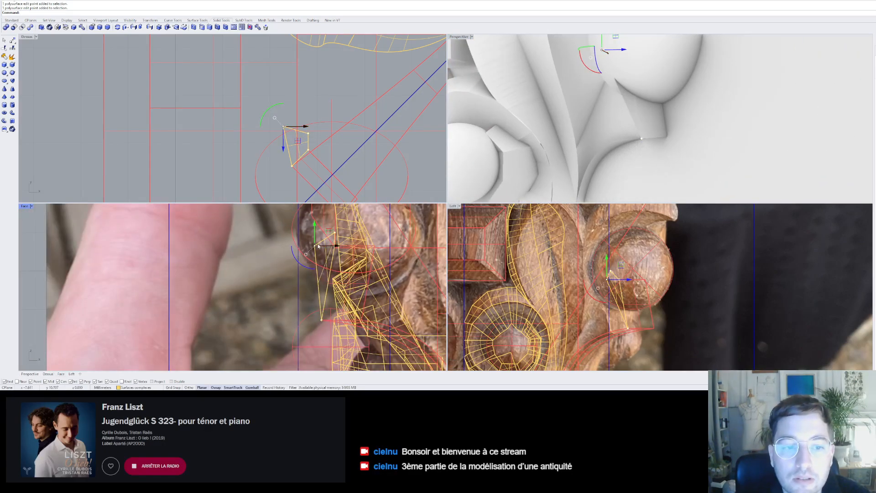
left_click_drag(331, 248, 285, 248)
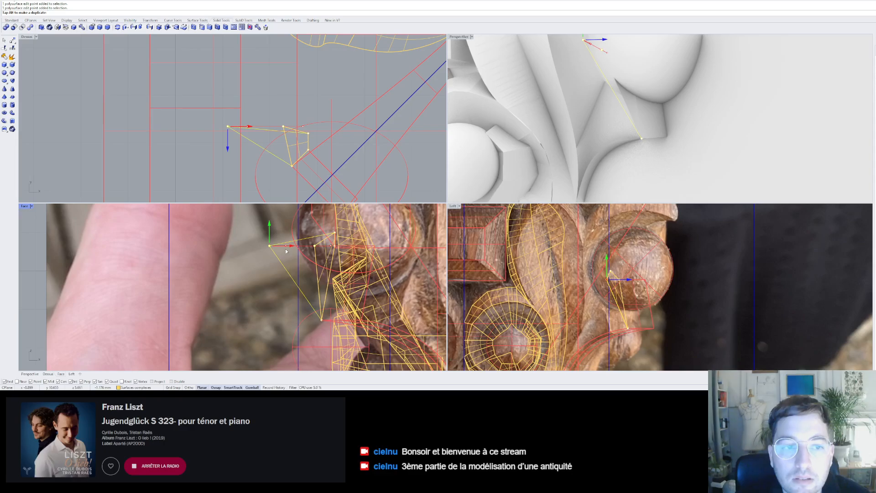
right_click_drag(570, 123, 574, 149)
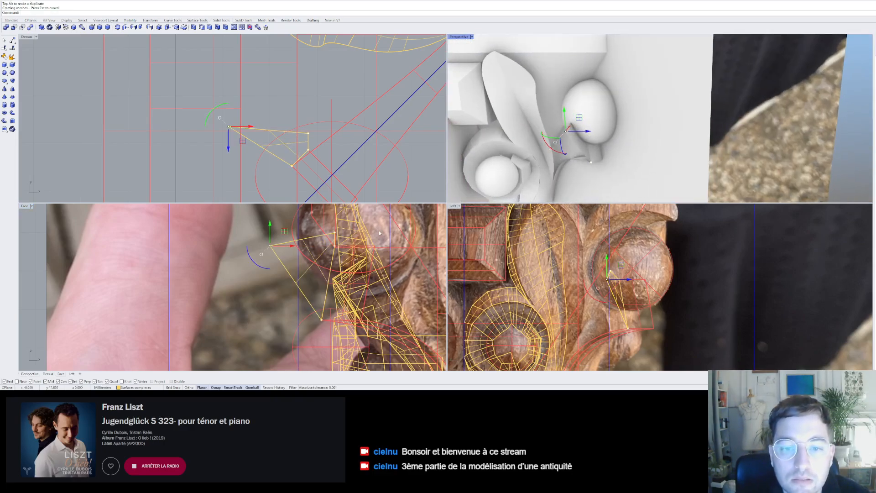
- Lower the outer corner point below the large sphere and shift it slightly back toward the stem in plan
left_click_drag(610, 246, 613, 284)
right_click_drag(556, 194, 559, 146)
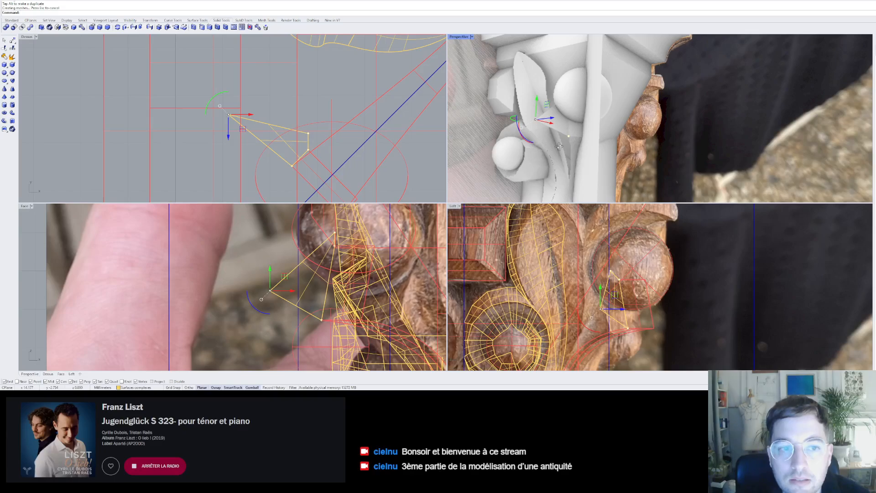
scroll(601, 158, "up", 10)
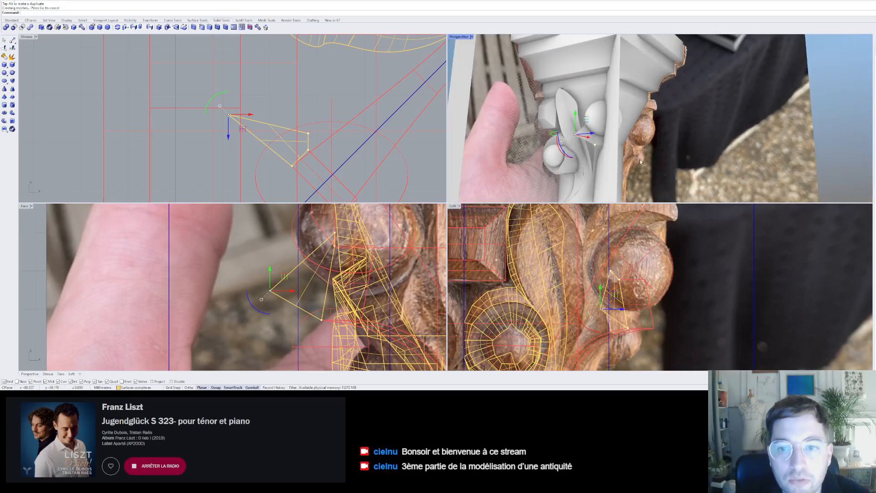
right_click_drag(618, 160, 641, 160)
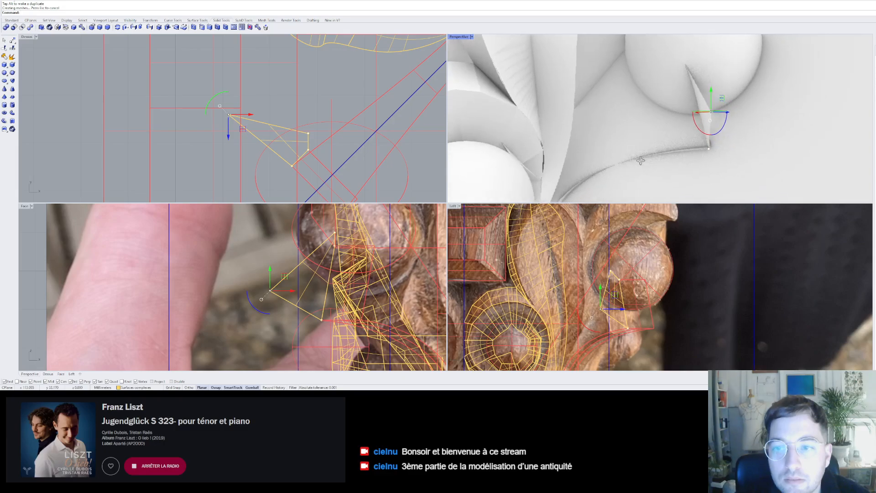
right_click_drag(706, 118, 687, 169)
scroll(271, 129, "up", 4)
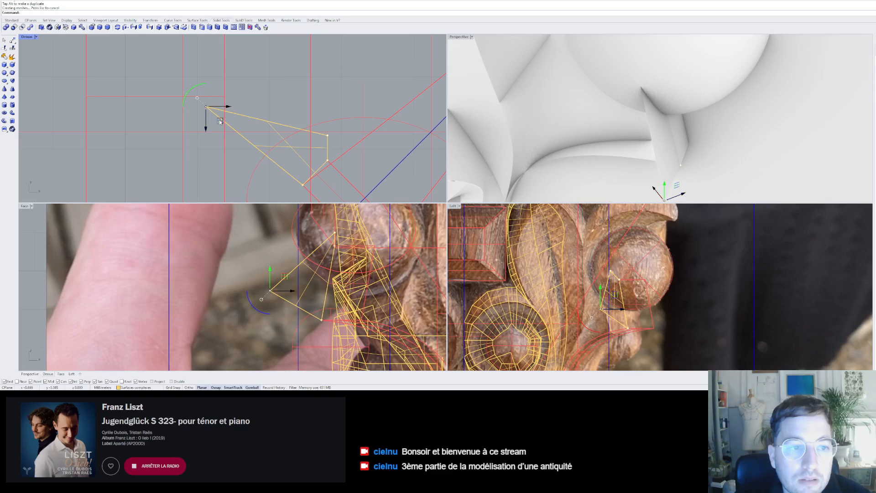
left_click_drag(220, 120, 237, 123)
key("Escape")
key("Escape")
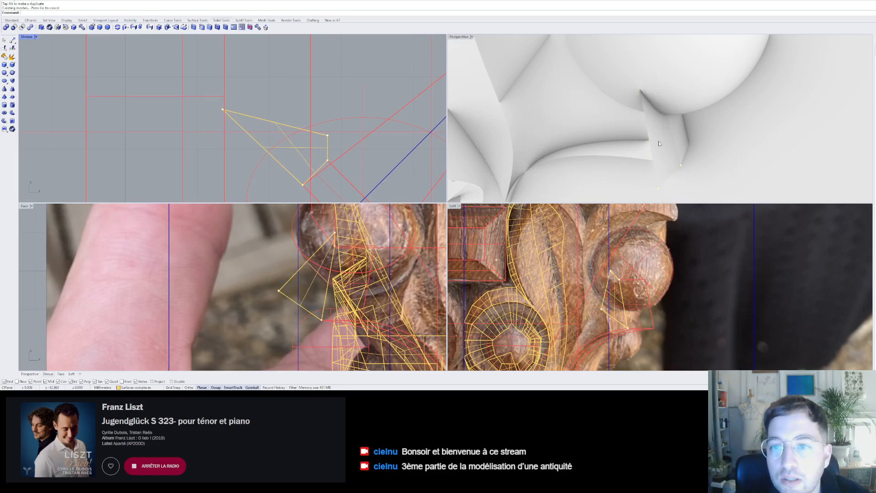
- Compare the reshaped stem surface with the carved stems beneath the spheres in the front and side reference photos
scroll(662, 142, "down", 8)
right_click_drag(663, 142, 632, 122)
left_click(626, 121)
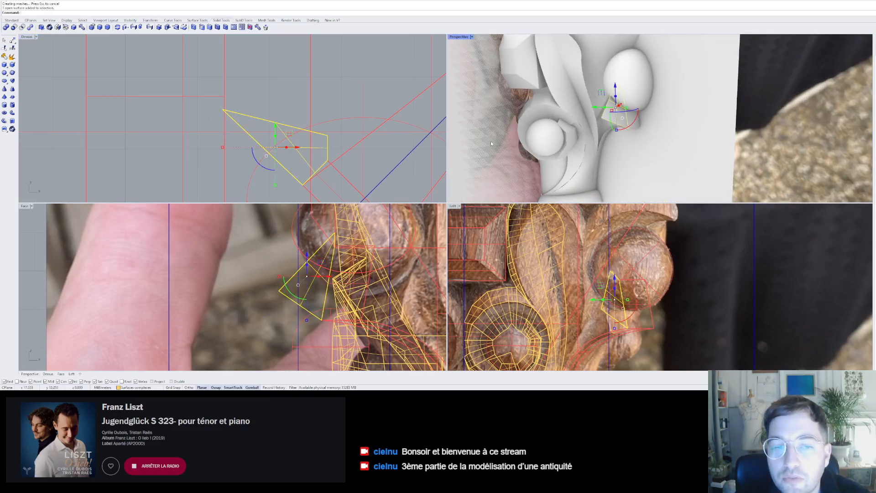
left_click(241, 129)
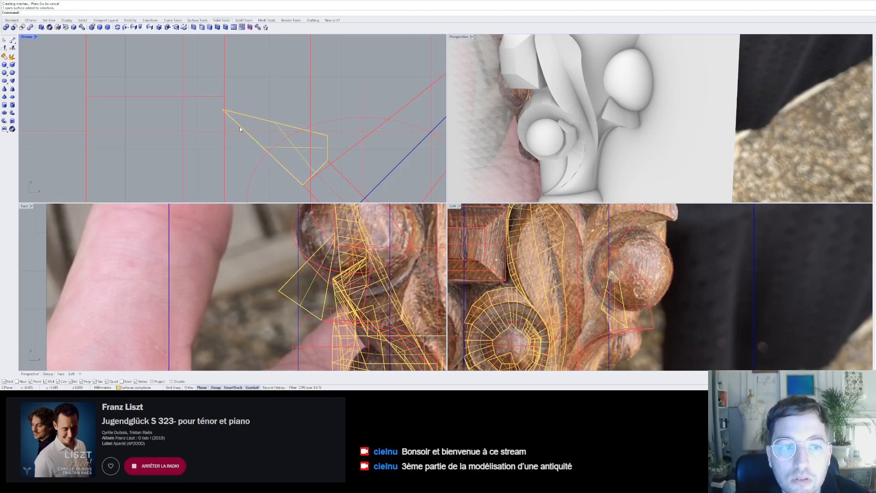
left_click(241, 114)
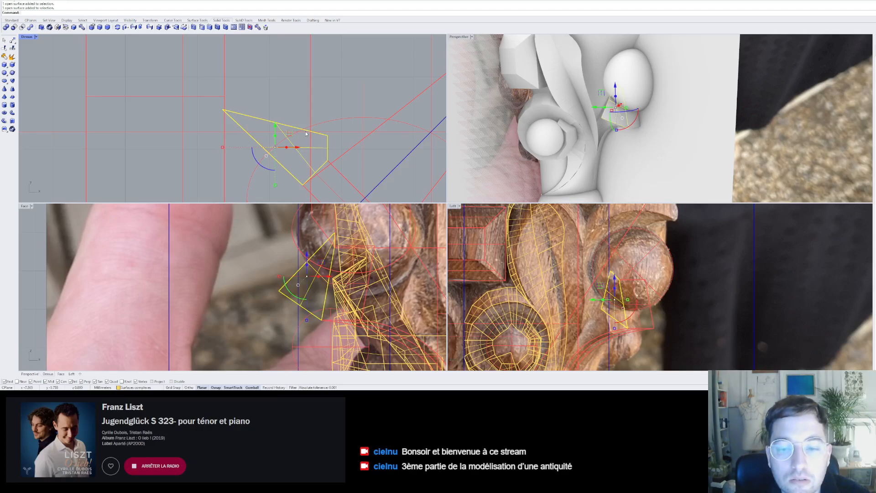
scroll(554, 232, "down", 5)
scroll(301, 255, "down", 5)
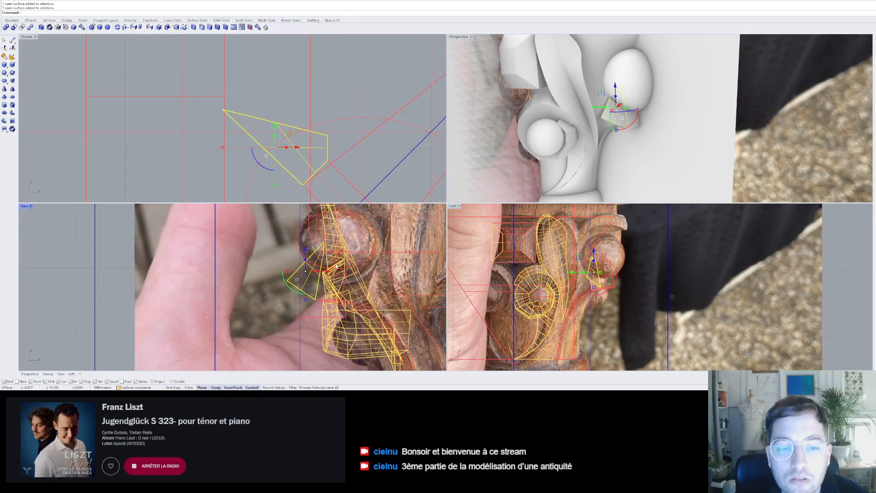
scroll(438, 272, "up", 6)
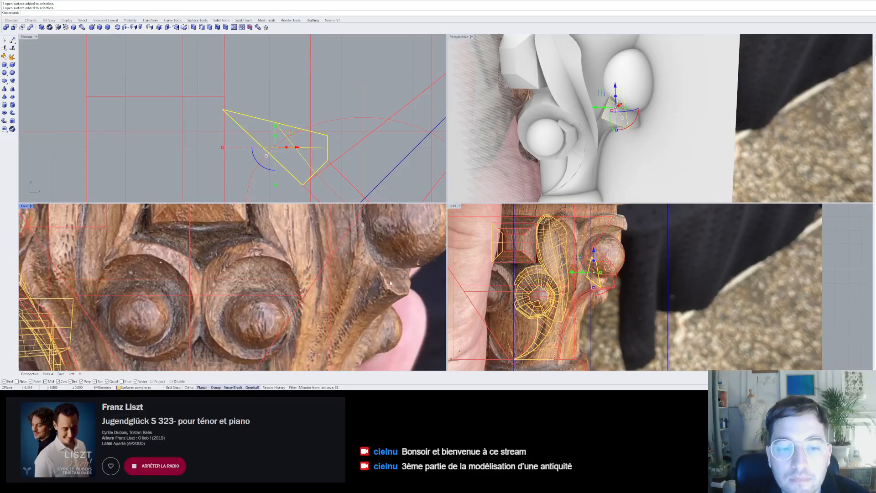
scroll(387, 296, "down", 2)
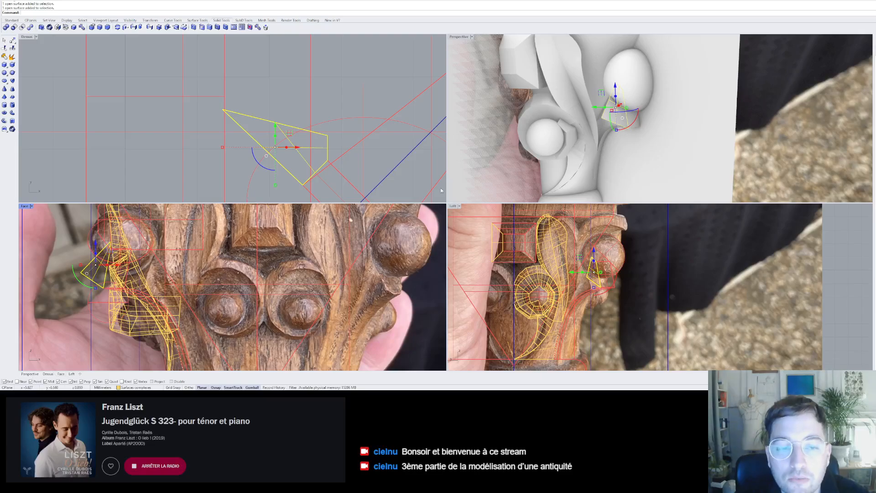
- Replace the reshaped surface with a triangular corner-point surface spanning the stem's foot, a free outer point and a point inside the large sphere
left_click(329, 143)
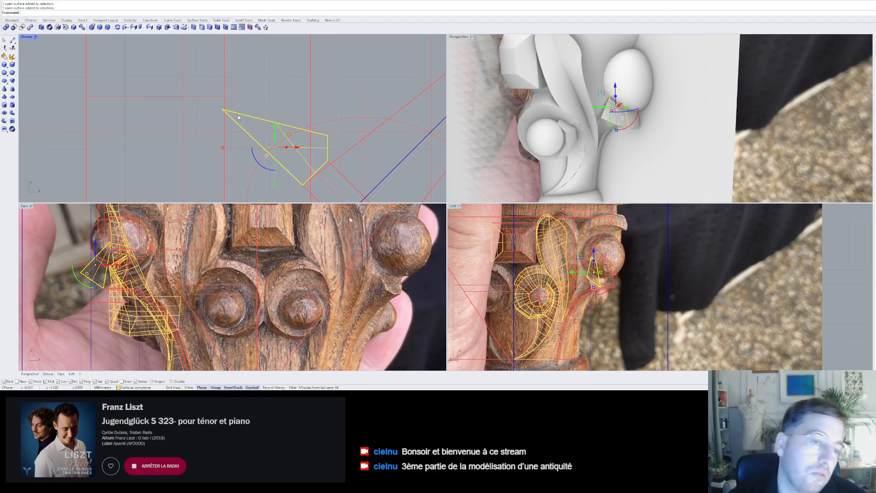
key("Delete")
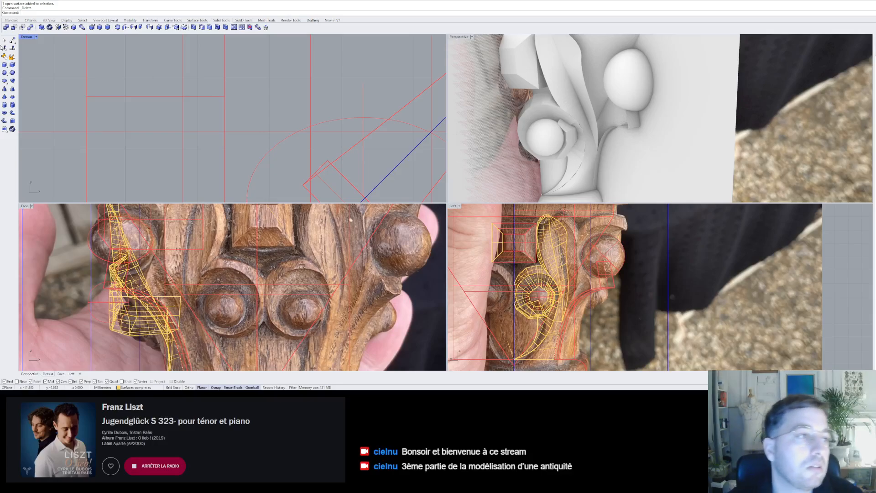
left_click(197, 20)
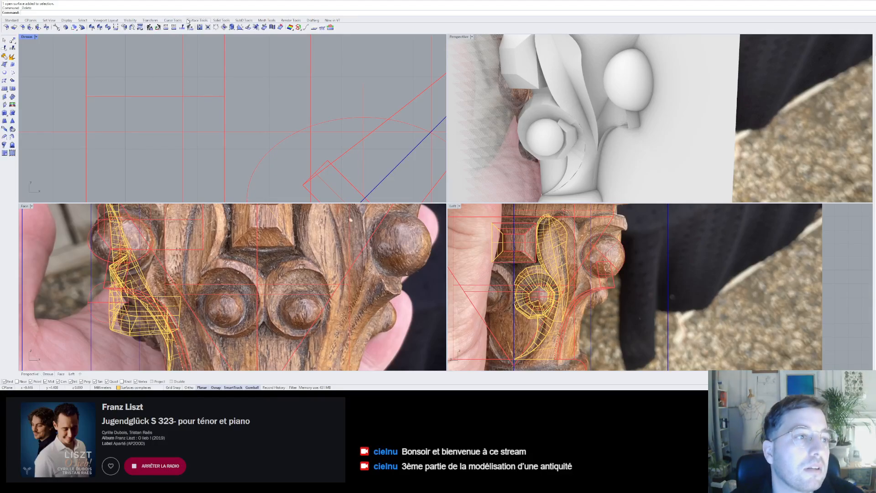
left_click(4, 65)
left_click(309, 184)
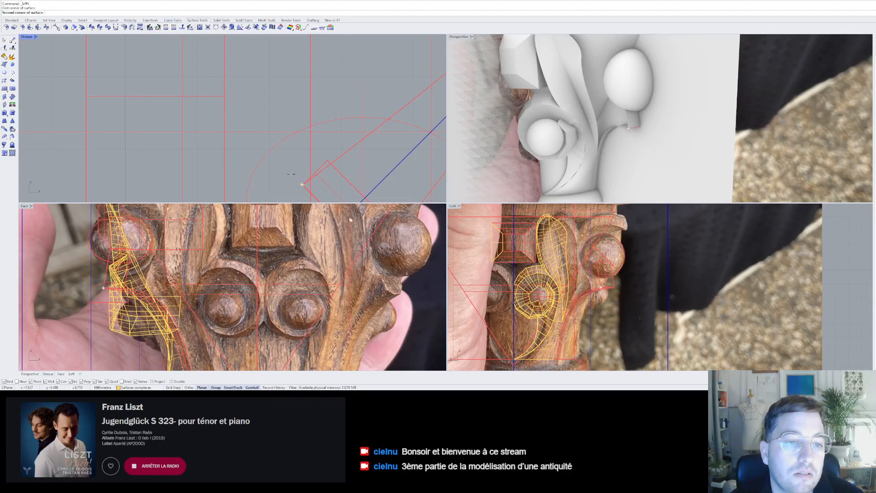
left_click(241, 123)
left_click(329, 158)
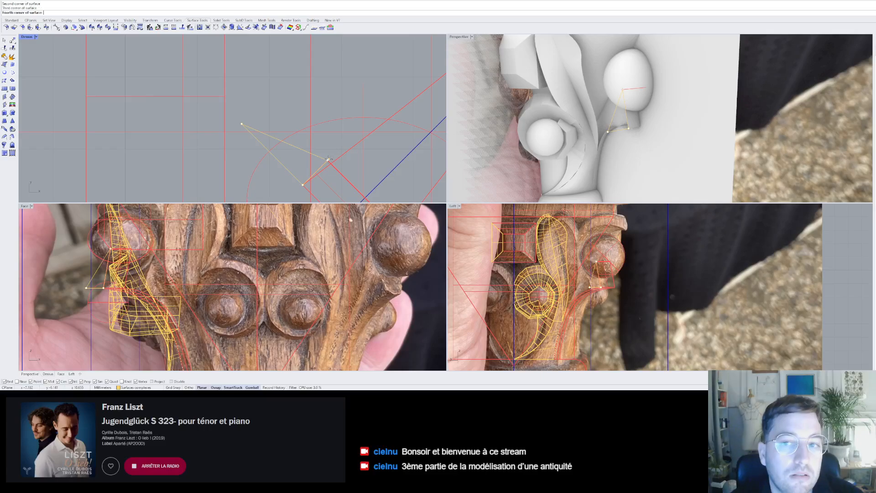
right_click(328, 158)
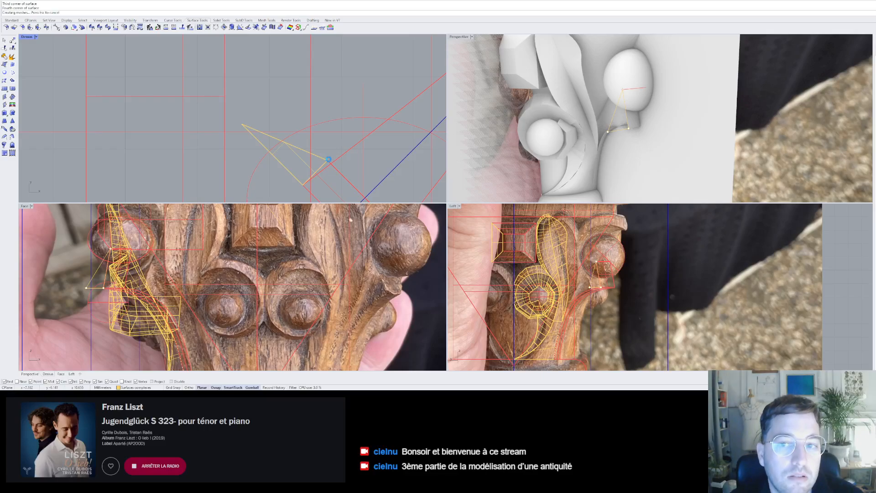
left_click(620, 126)
scroll(633, 137, "up", 6)
right_click_drag(633, 138, 579, 142)
key("Escape")
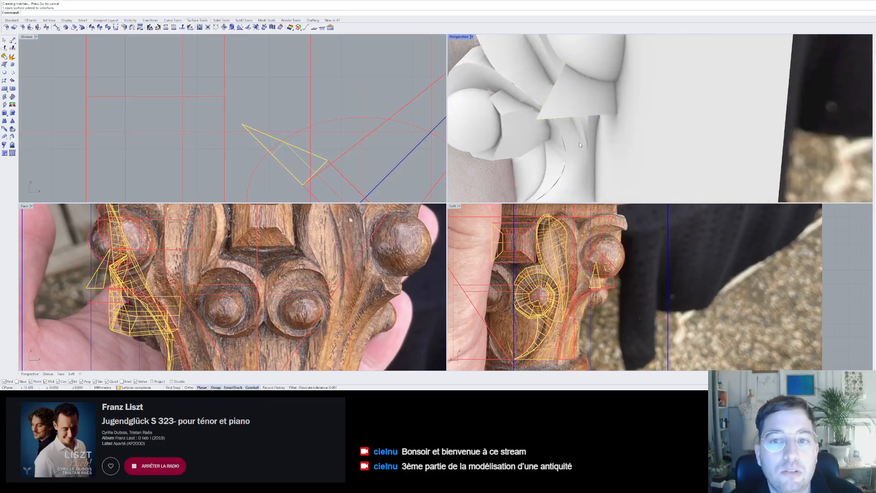
- Draw a line along the triangular surface's inner edge, from the point inside the large sphere to the stem's foot corner
left_click(567, 118)
scroll(251, 120, "up", 3)
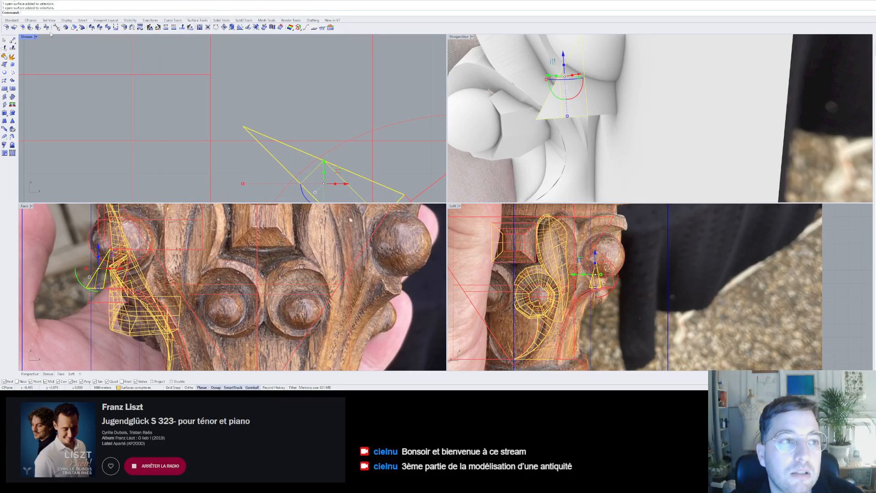
scroll(219, 85, "down", 4)
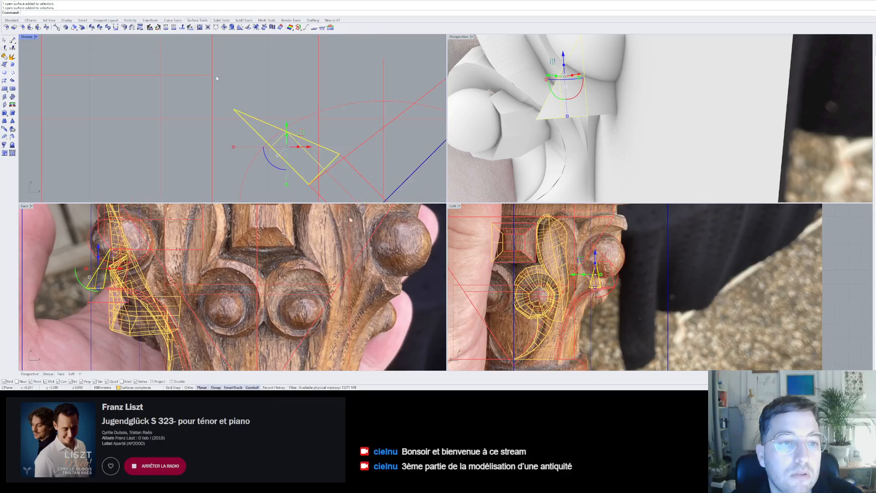
key("Escape")
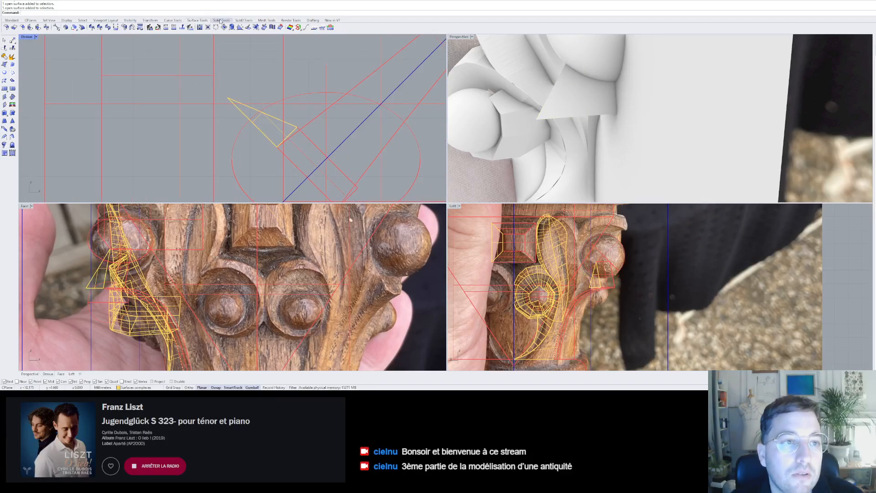
left_click(172, 20)
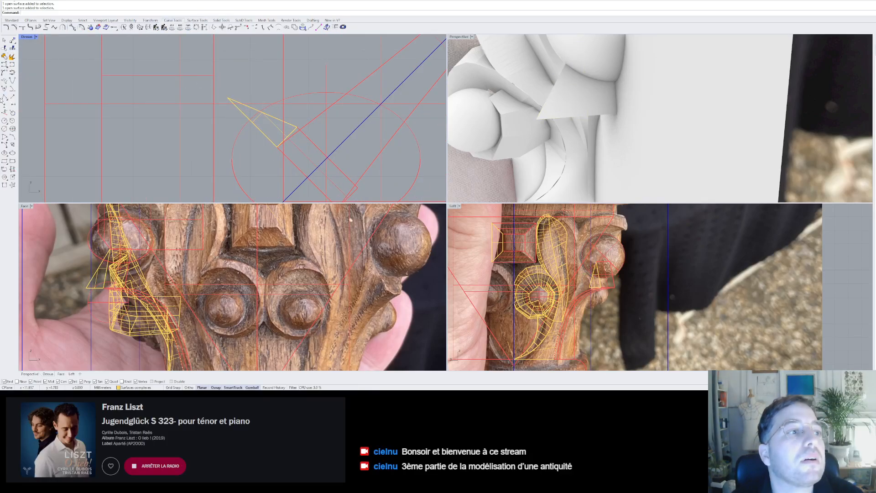
left_click(13, 96)
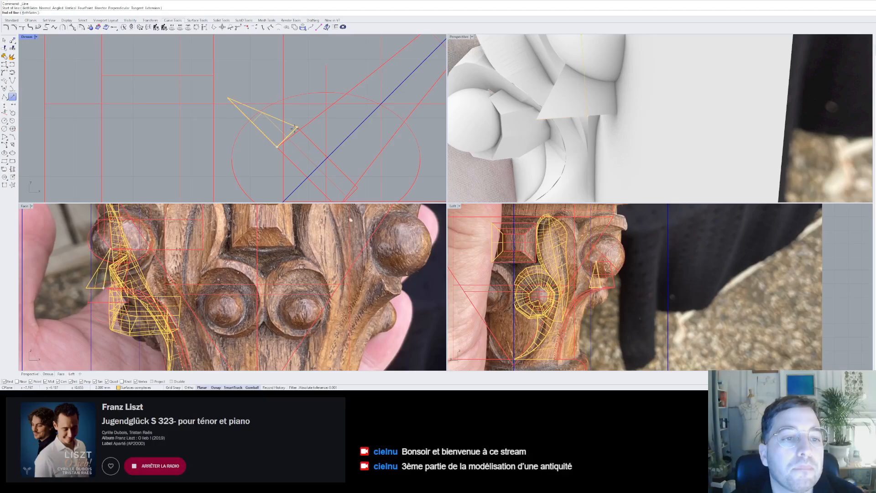
key("Escape")
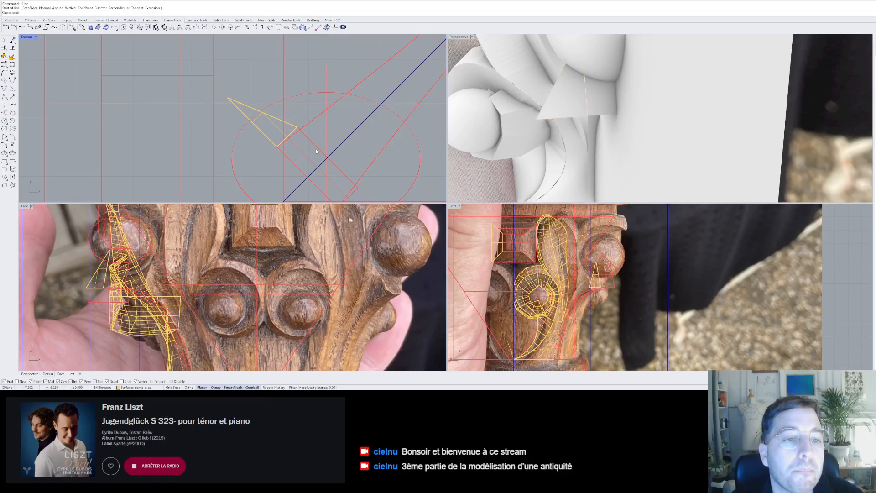
- Move the new line so its lower end sits on the triangular surface's free outer point
left_click(278, 148)
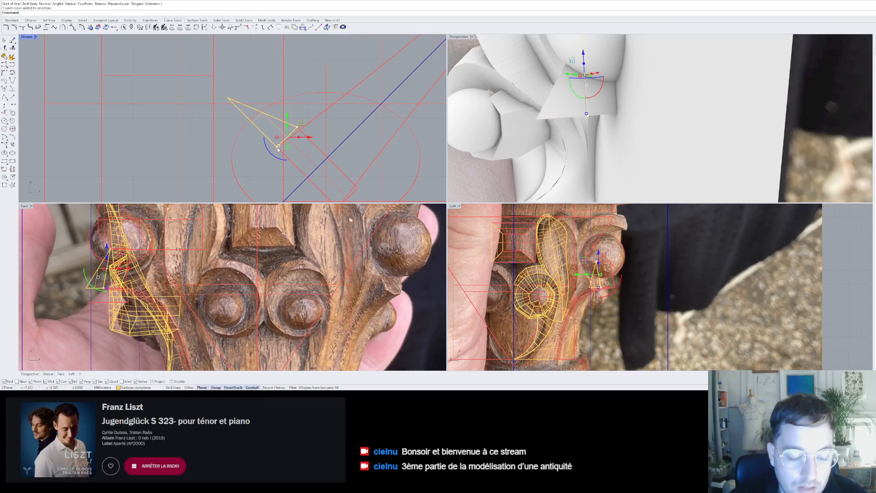
type("Dup")
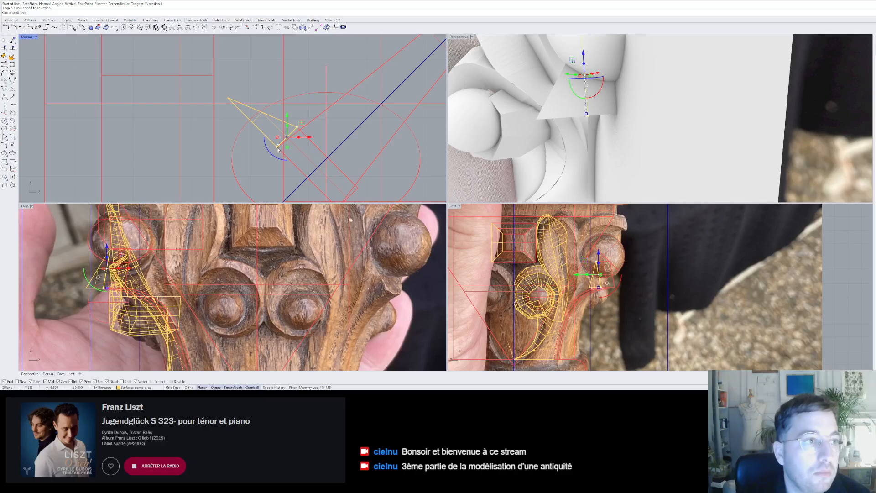
type("Move")
key("Return")
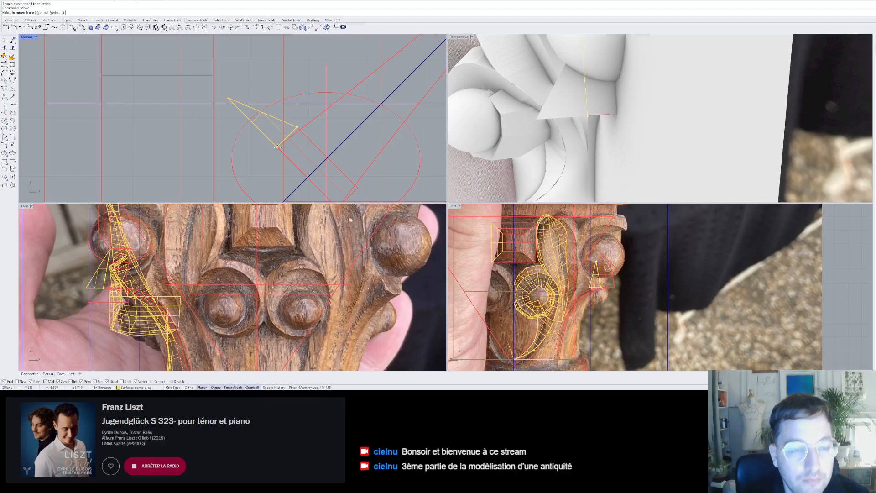
left_click(277, 147)
left_click(228, 98)
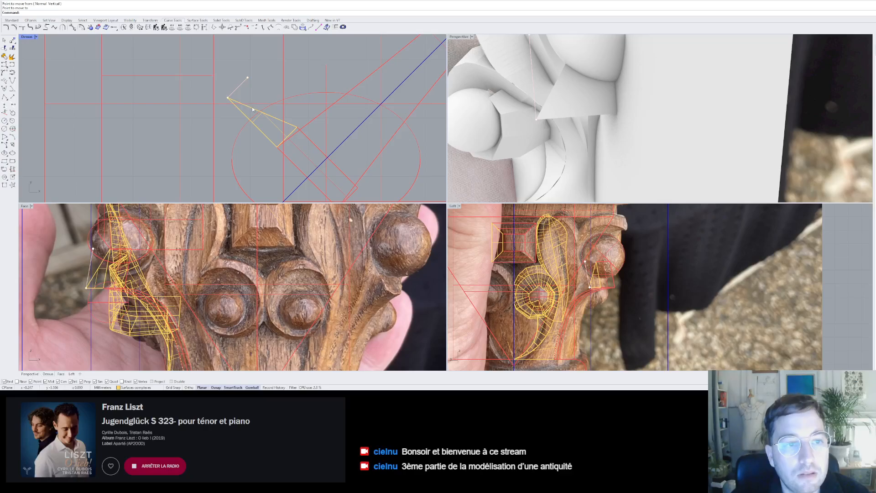
type("Echell")
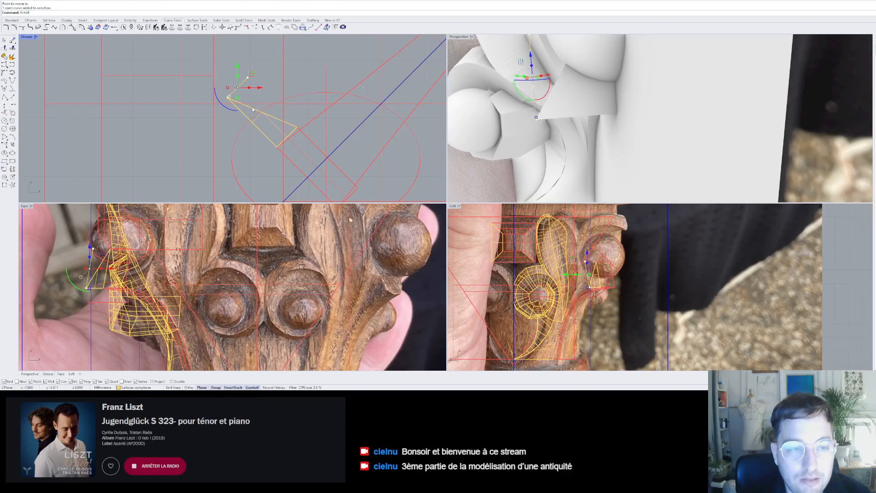
key("Return")
key("Return")
left_click(228, 97)
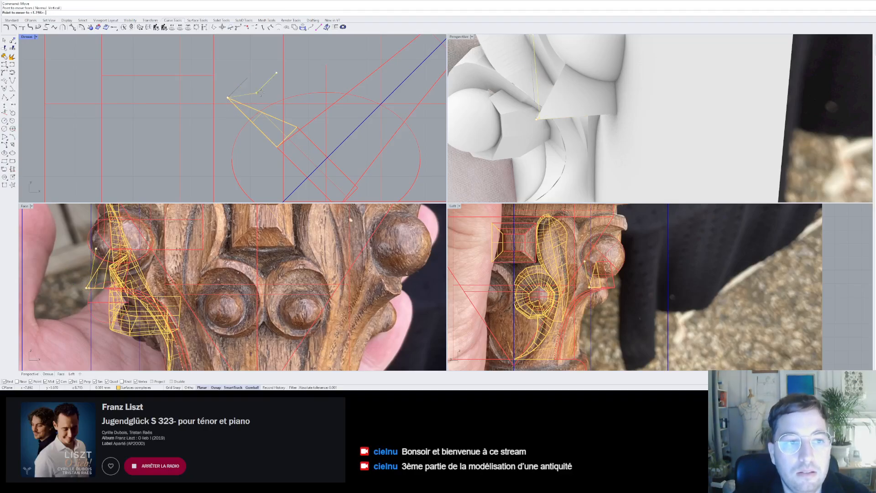
key("Return")
left_click(245, 92)
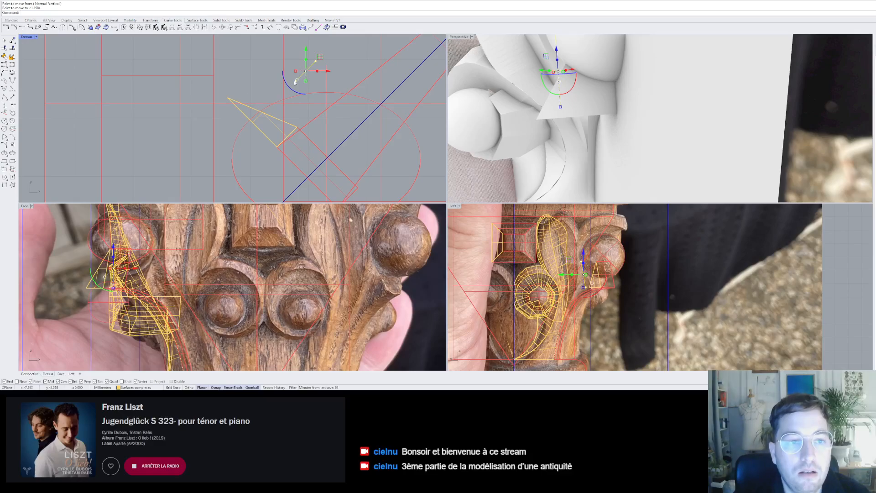
key("ctrl+z")
key("Escape")
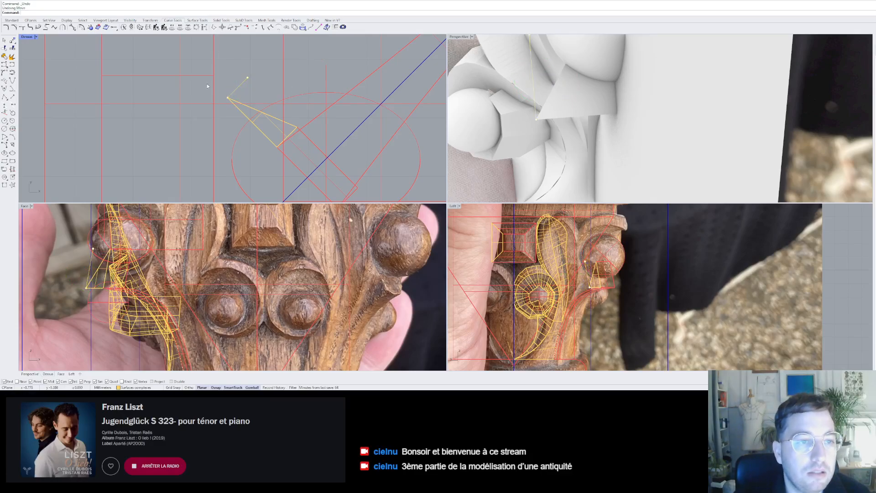
- Scale the moved line up slightly with the triangular surface's outer point as the base point
left_click(234, 92)
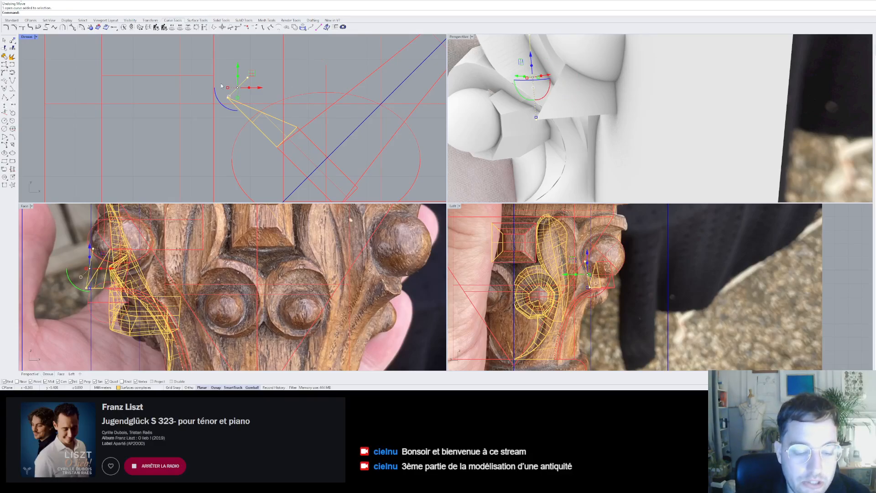
type("Ec")
key("BackSpace")
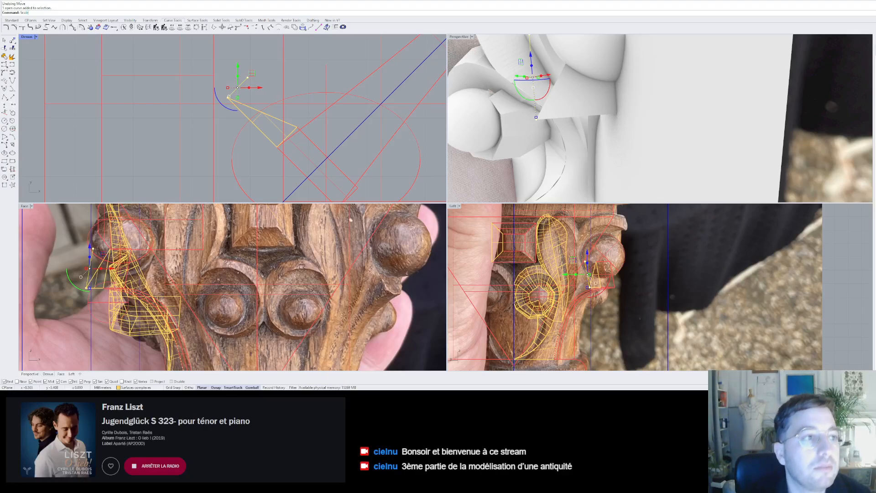
key("Return")
left_click(228, 98)
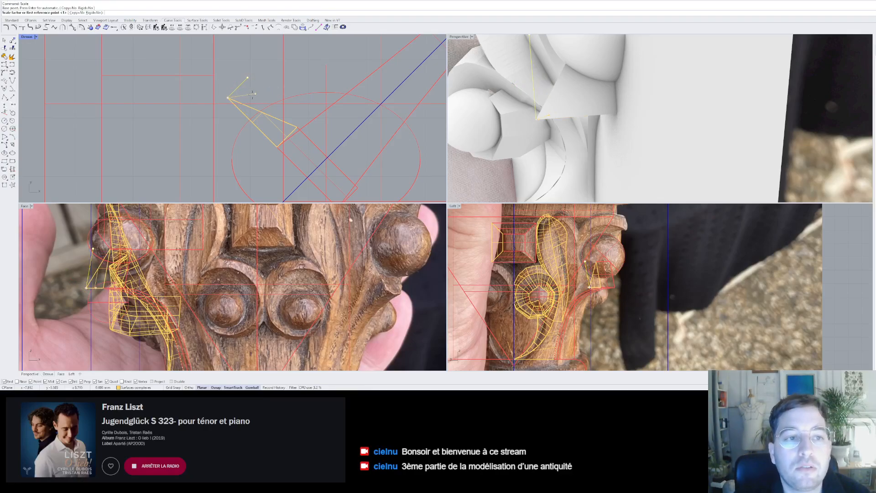
left_click(277, 148)
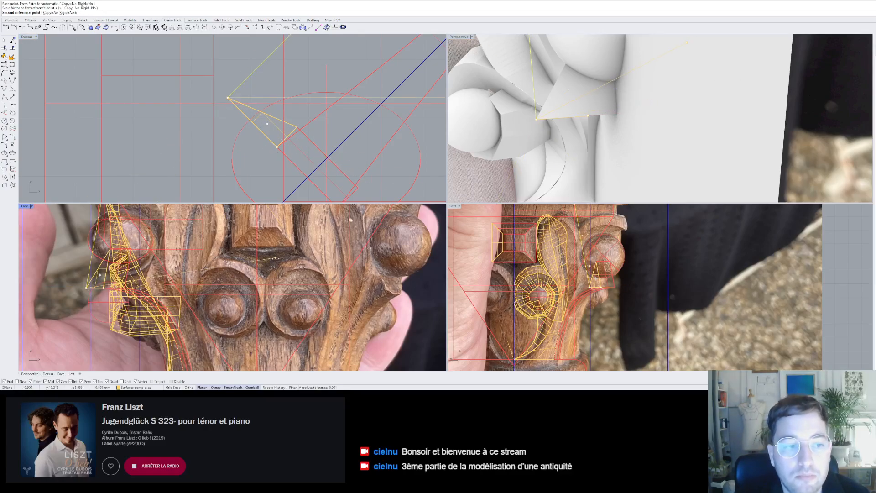
scroll(276, 258, "down", 1)
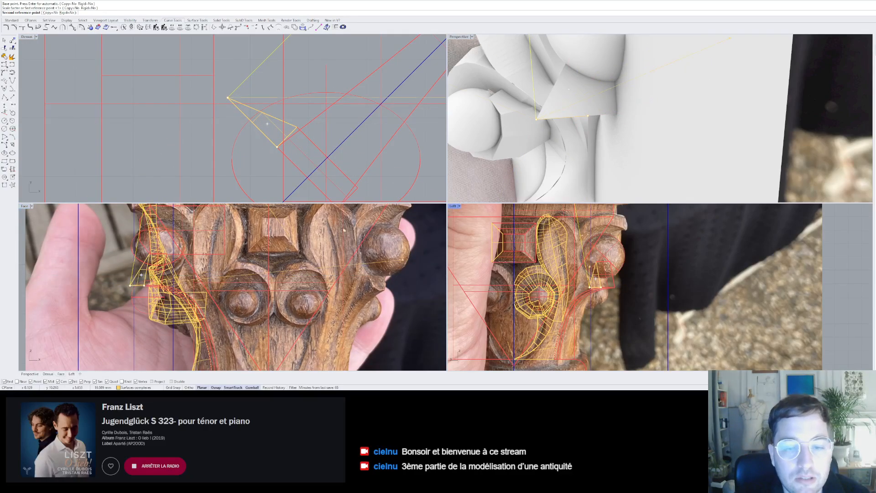
left_click(586, 270)
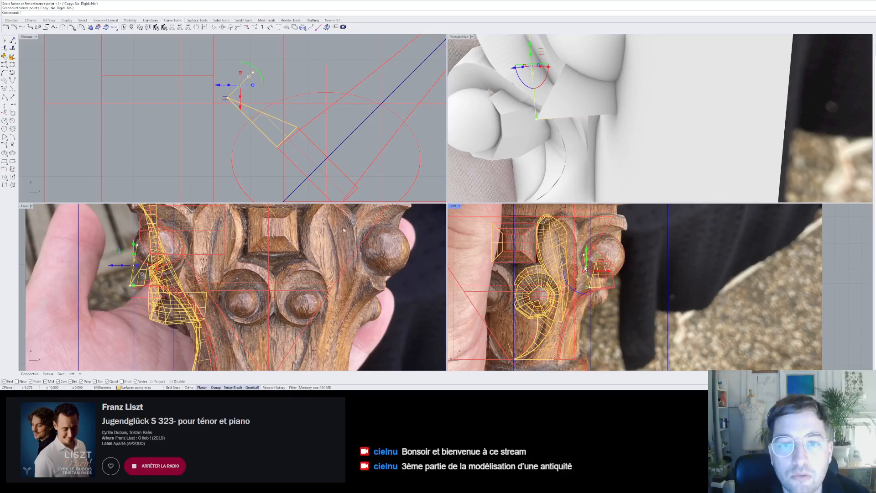
right_click(537, 181)
scroll(537, 181, "down", 4)
scroll(561, 110, "up", 3)
key("Escape")
key("Escape")
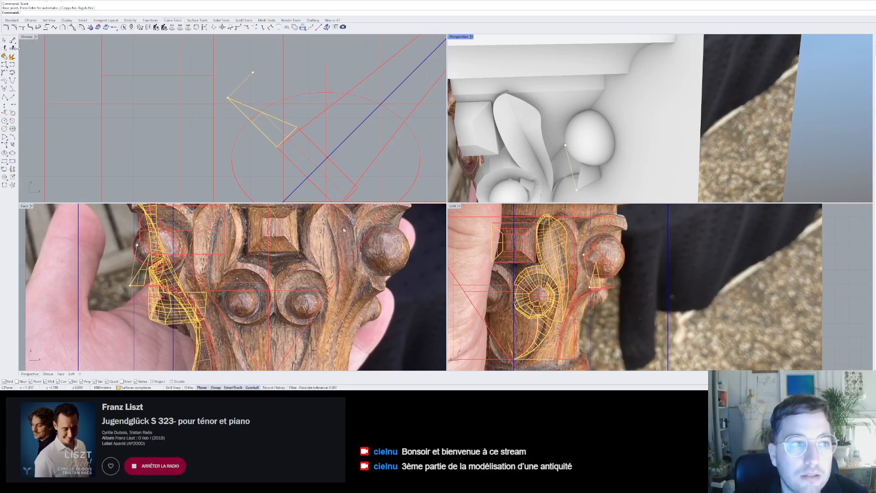
key("Escape")
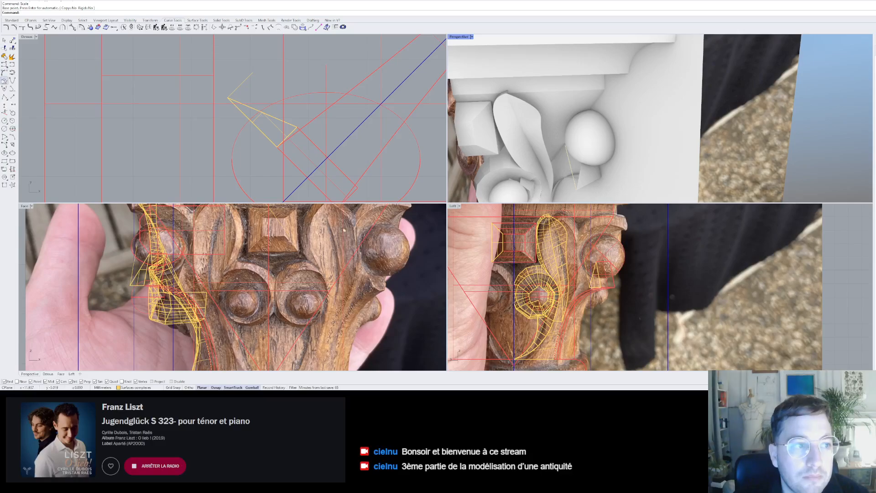
- Draw a single-segment polyline from the triangular surface's outer point to the far corner of the stem's foot
left_click(4, 89)
key("Escape")
left_click(4, 97)
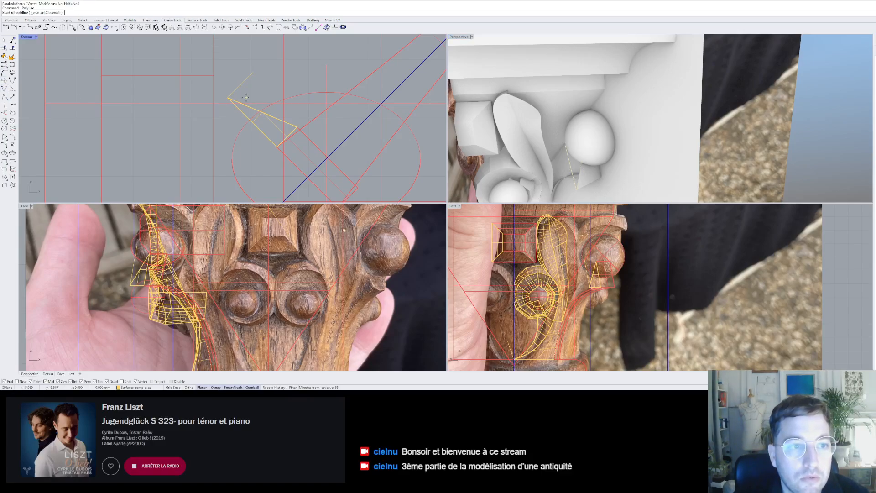
left_click(229, 97)
scroll(299, 94, "down", 3)
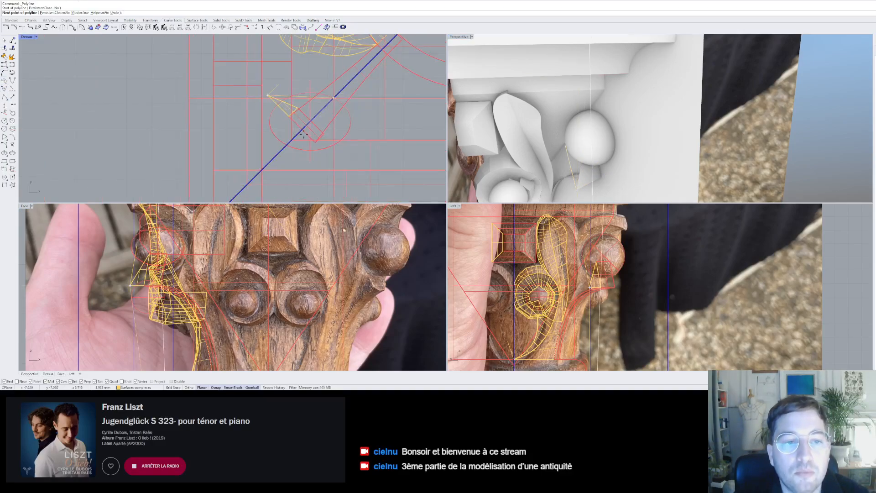
scroll(304, 131, "up", 5)
left_click(316, 140)
key("Return")
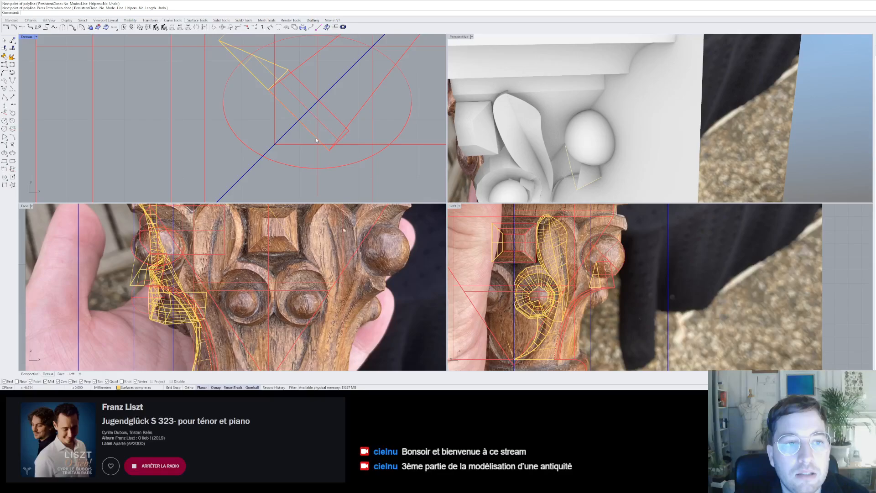
- Move the polyline from the foot's far corner to the neighbouring upper corner inside the large sphere
left_click(281, 103)
scroll(279, 137, "down", 2)
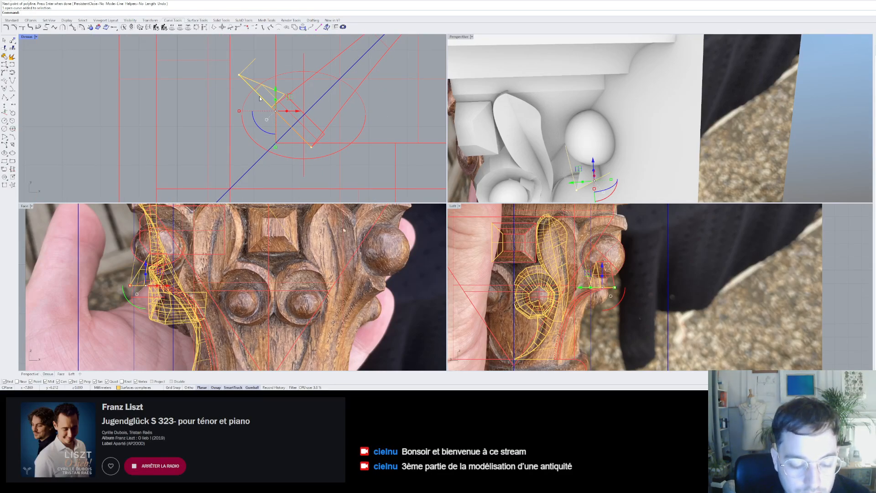
type("Move")
key("Return")
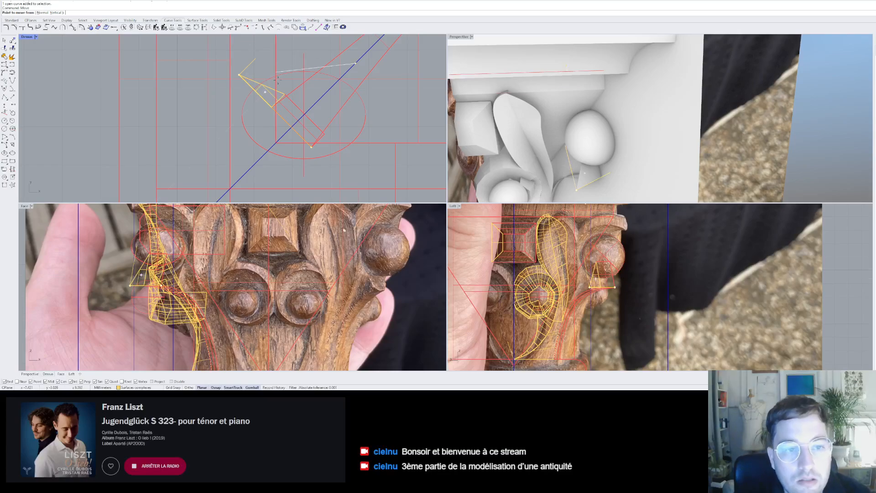
left_click(311, 146)
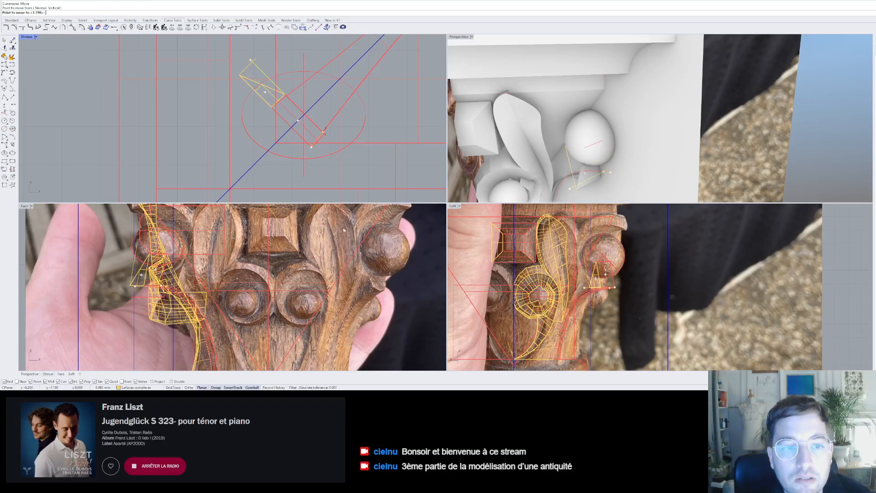
left_click(327, 133)
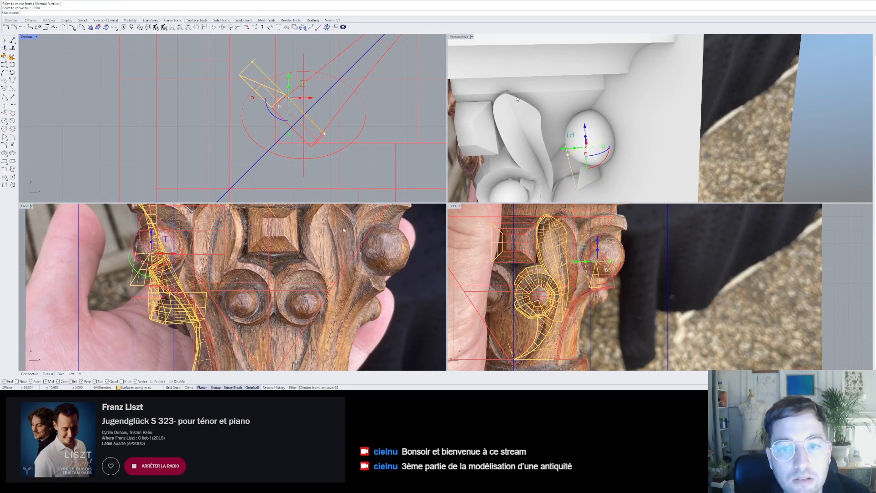
key("Escape")
- Shift the upper endpoint of the scaled line onto the moved polyline in plan
left_click(251, 64)
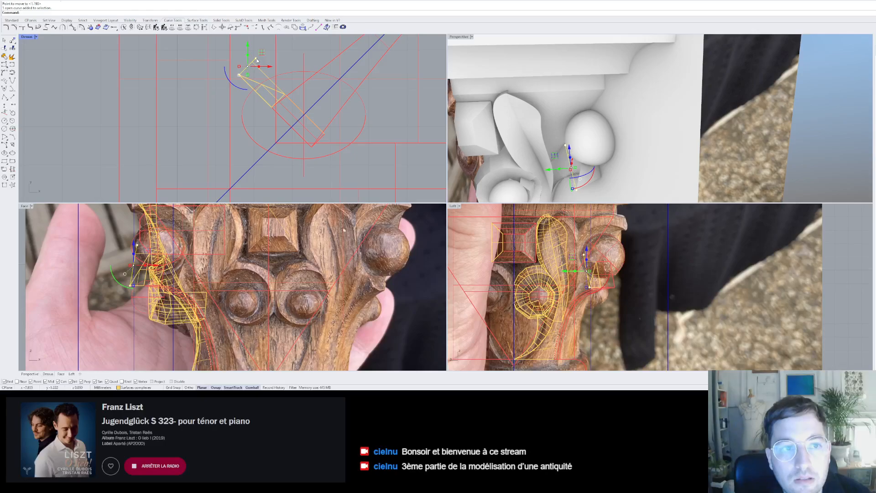
mouse_move(247, 67)
left_mouse_down()
mouse_move(284, 94)
mouse_move(255, 69)
left_mouse_up()
scroll(260, 73, "up", 3)
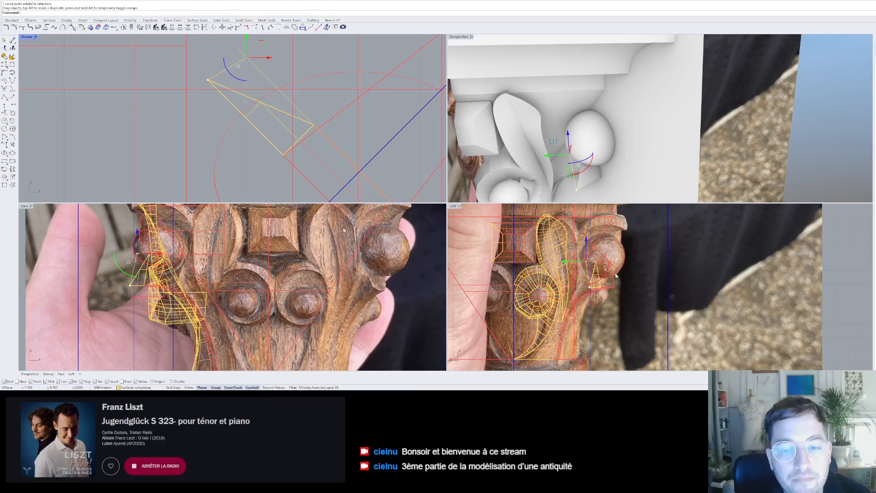
- Try to shift the scaled line's upper endpoint closer to the large sphere, then undo that shift
scroll(592, 265, "up", 5)
scroll(576, 173, "up", 5)
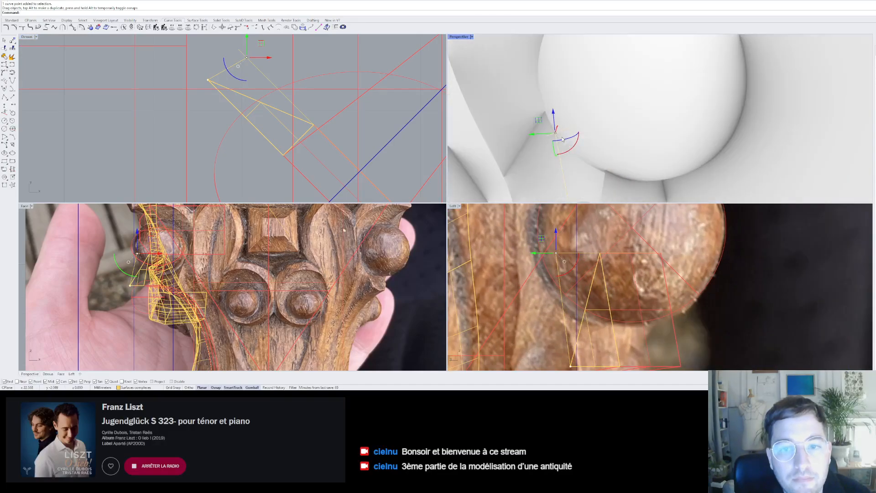
right_click_drag(587, 126, 657, 133)
scroll(577, 129, "up", 8)
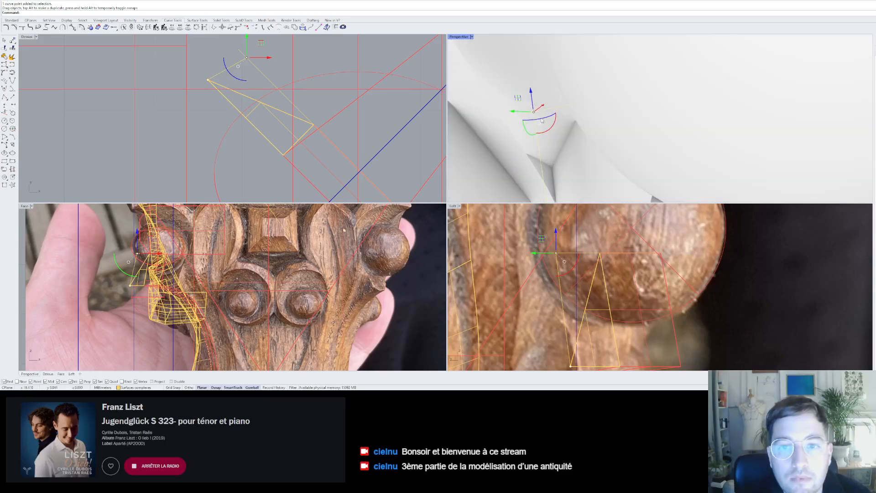
left_click_drag(534, 114, 574, 102)
key("ctrl+z")
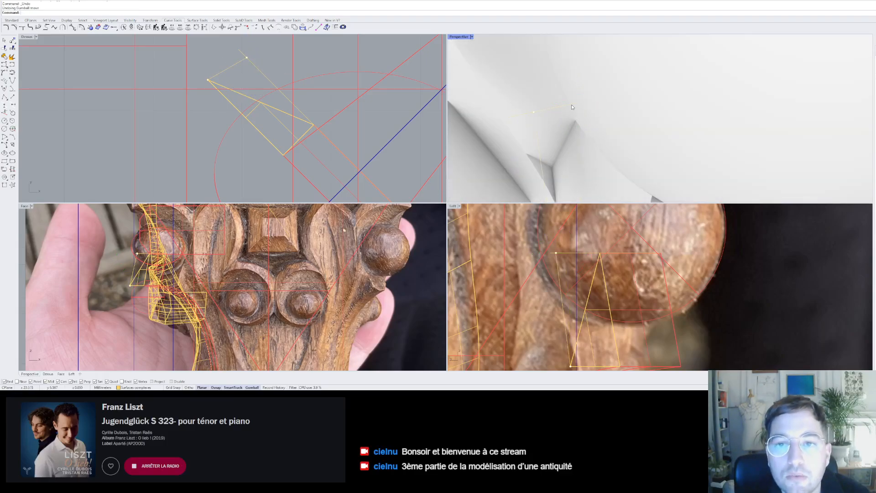
- Create the intersection point of the moved polyline with the large sphere using the Intersect command
left_click(573, 104)
left_click(601, 116, "shift")
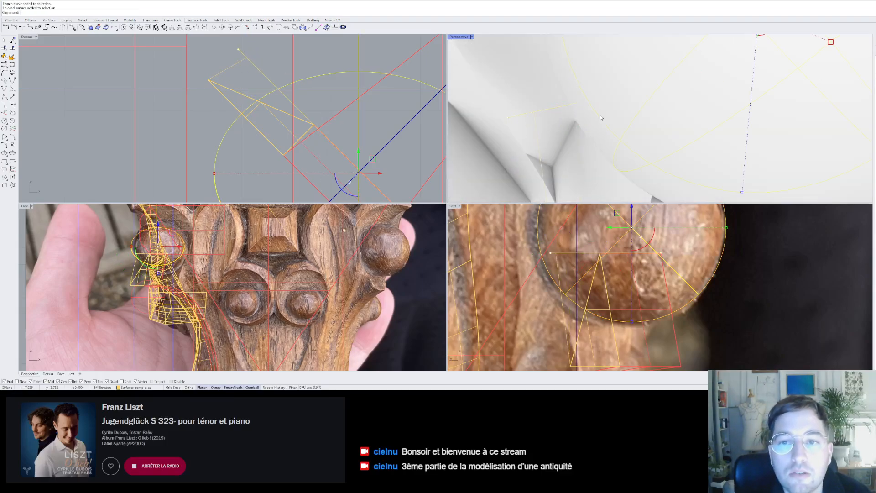
left_click(551, 109, "shift")
type("In")
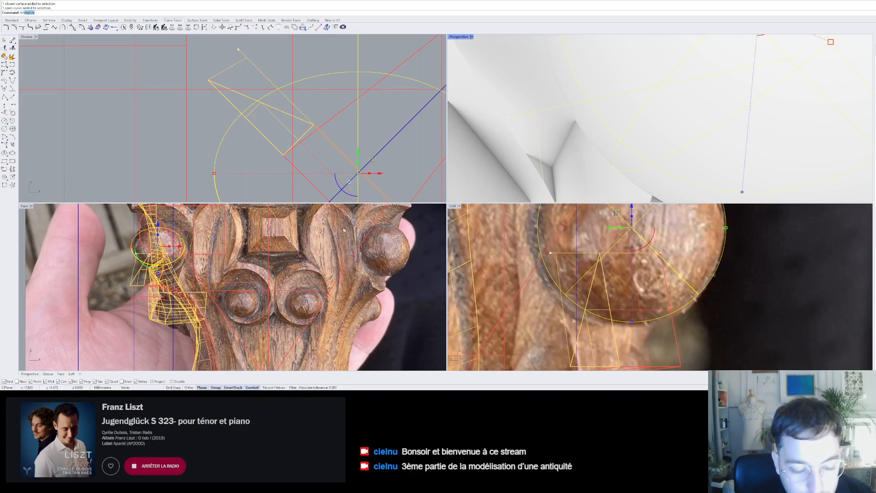
type("tes")
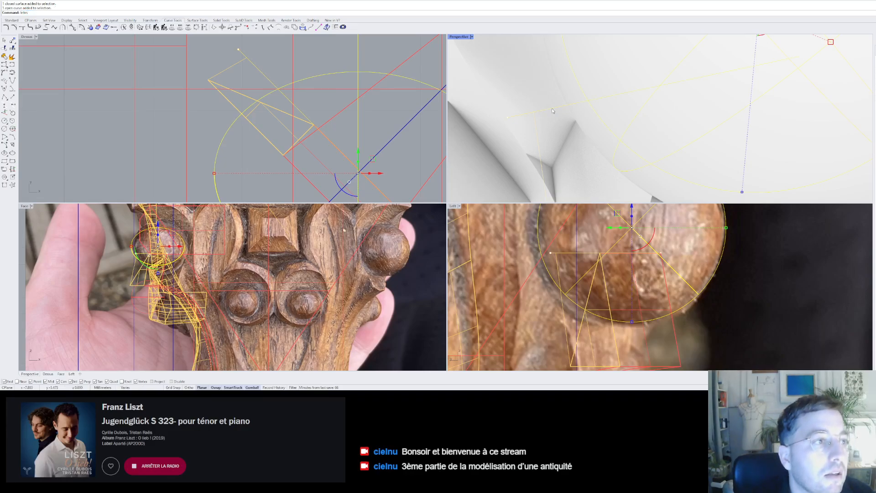
key("Return")
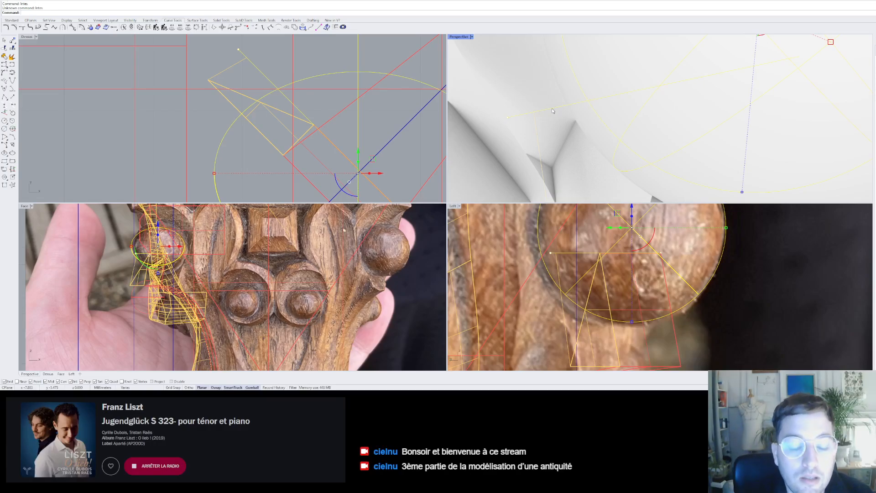
type("Inter")
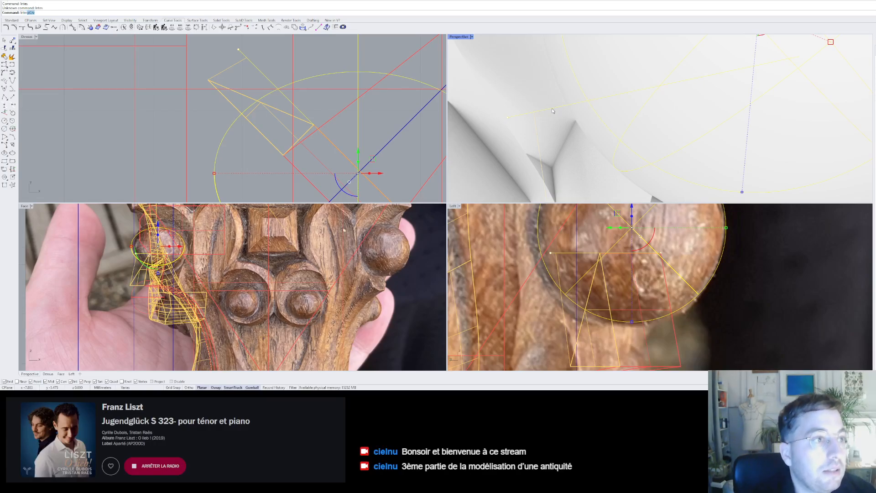
type("sect")
key("Return")
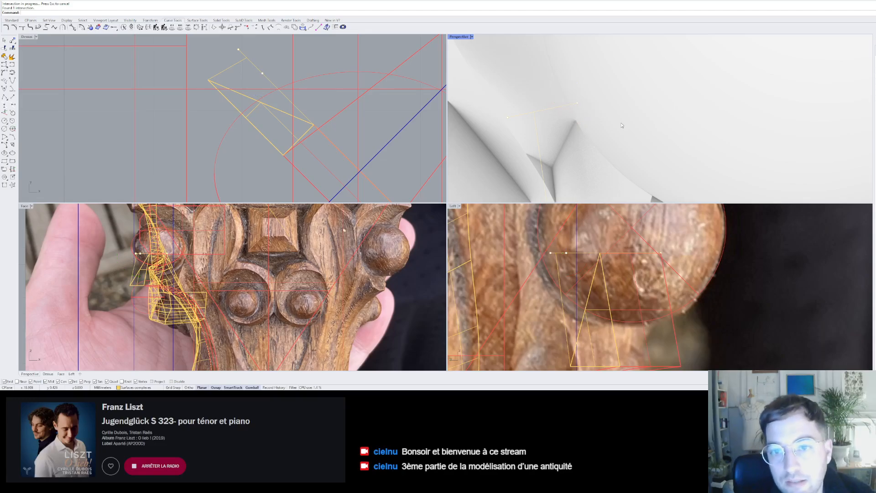
- Move the scaled line's upper endpoint onto the intersection point and delete the polyline running through the large sphere
left_click(534, 114)
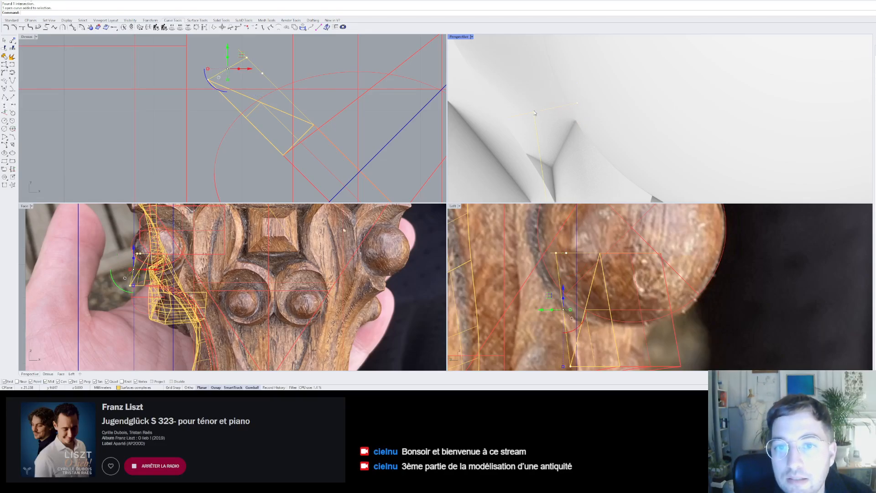
left_click_drag(534, 113, 578, 102)
key("Escape")
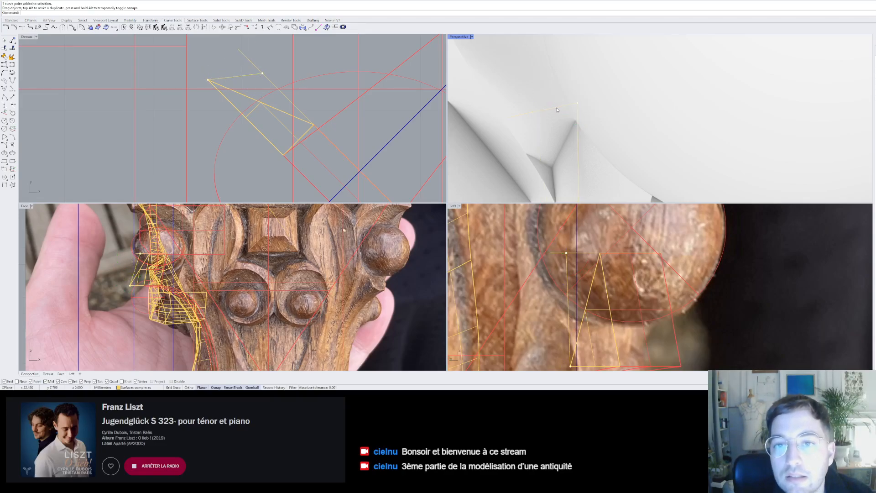
left_click(557, 110)
key("Delete")
scroll(586, 84, "down", 5)
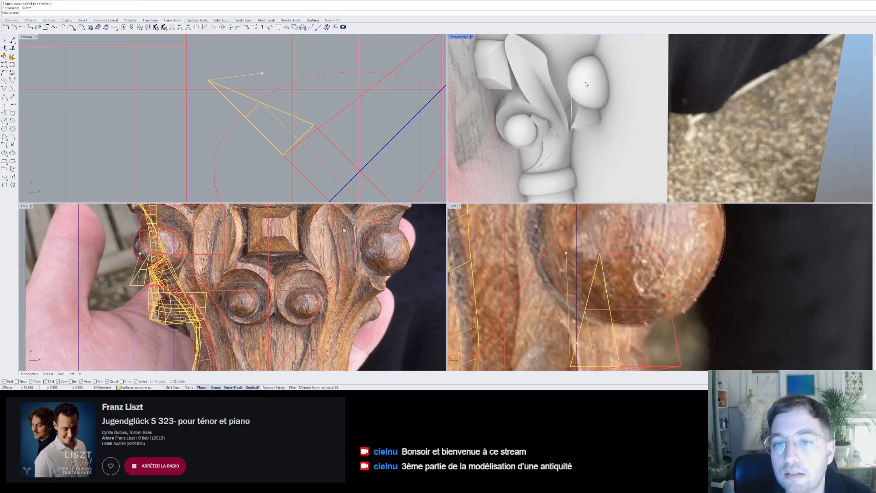
scroll(586, 80, "up", 3)
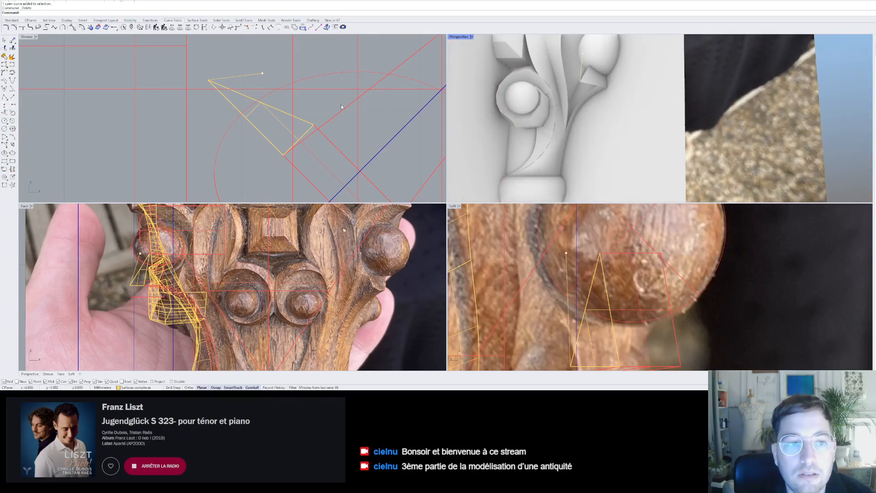
- Use solid control points to move the triangular surface's outer corner onto the intersection point, and delete the scaled guide line
left_click(290, 115)
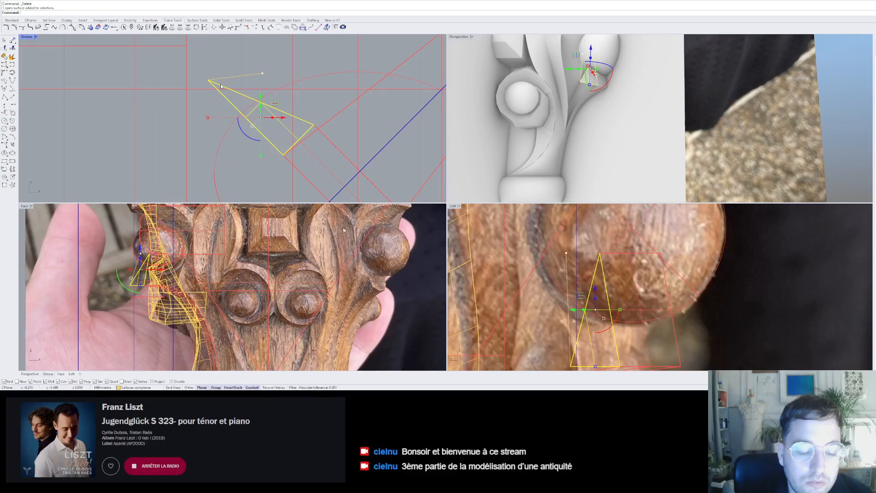
left_click(194, 21)
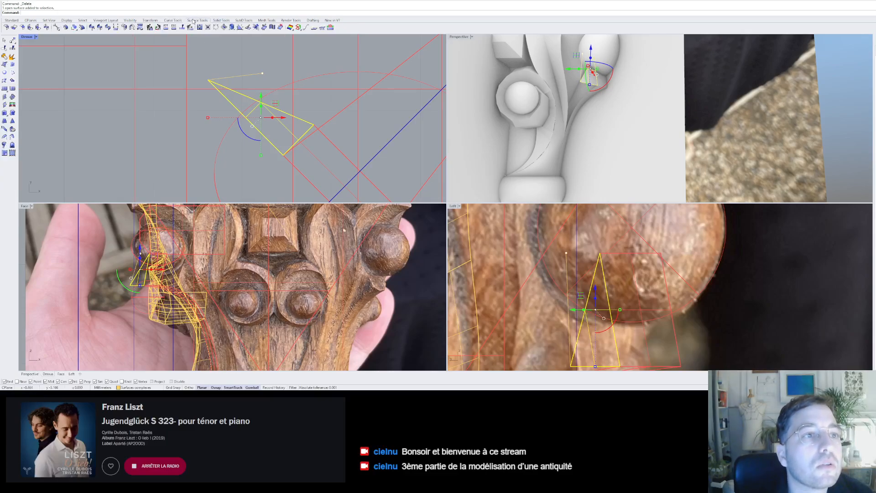
left_click(221, 20)
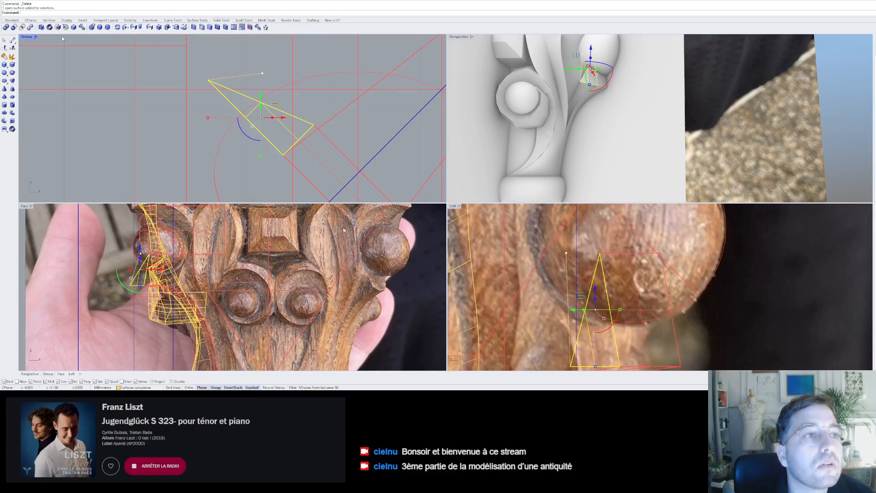
left_click(150, 27)
left_click(257, 78)
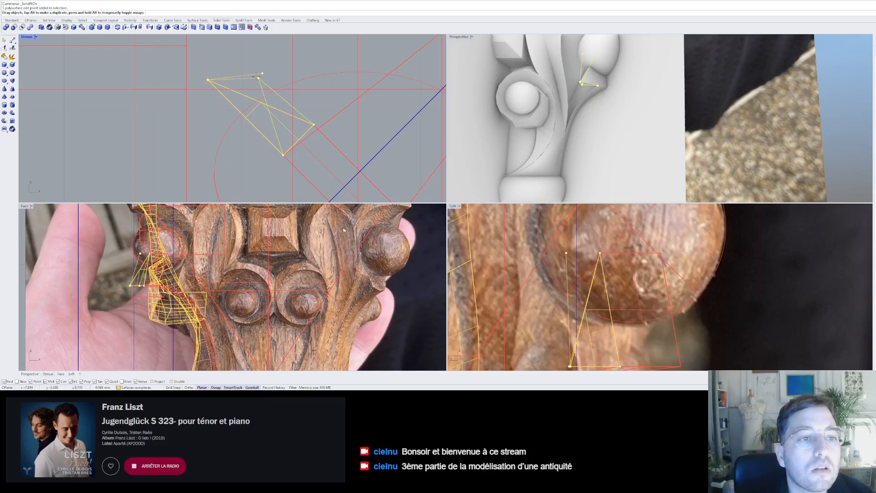
left_click_drag(258, 78, 262, 73)
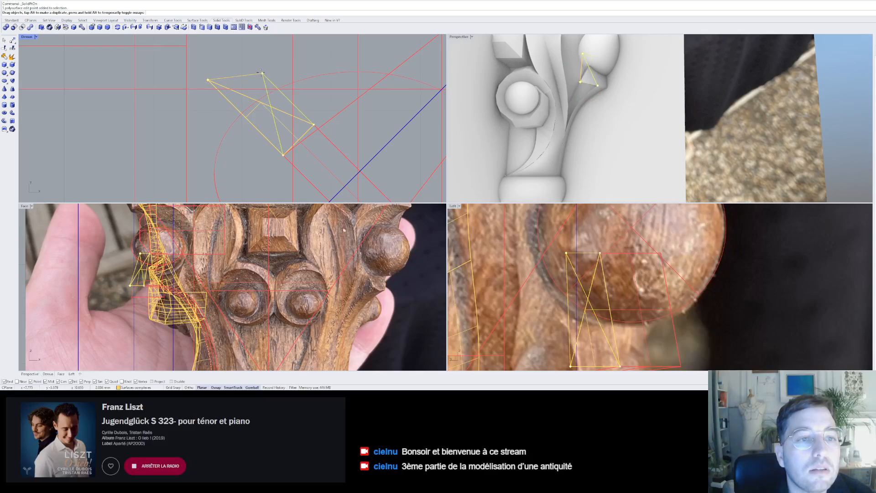
left_click(581, 73)
key("Delete")
- Create the intersection curve between the reshaped triangular surface and the large sphere with Intersect
scroll(597, 96, "up", 5)
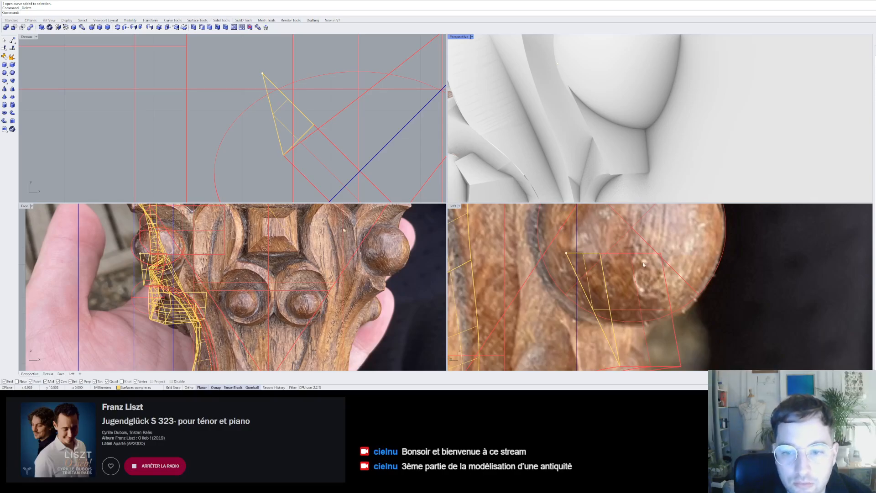
right_click_drag(516, 173, 562, 146)
scroll(573, 128, "down", 7)
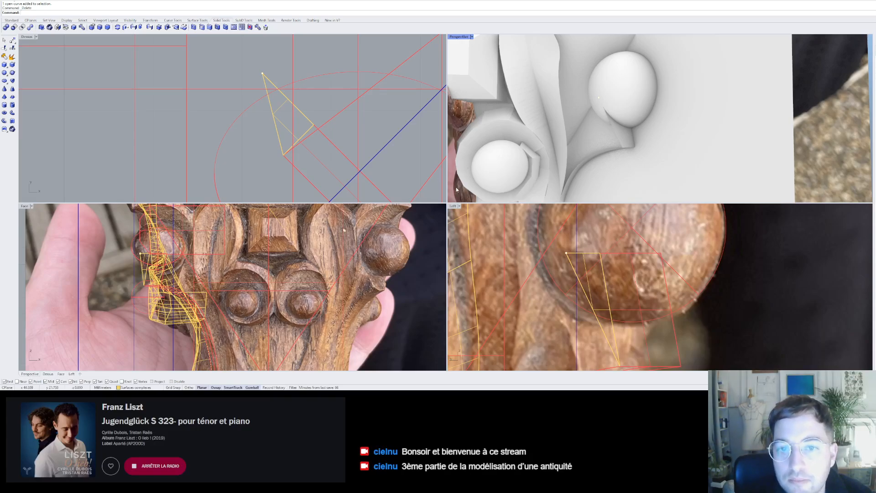
right_click_drag(588, 134, 592, 108)
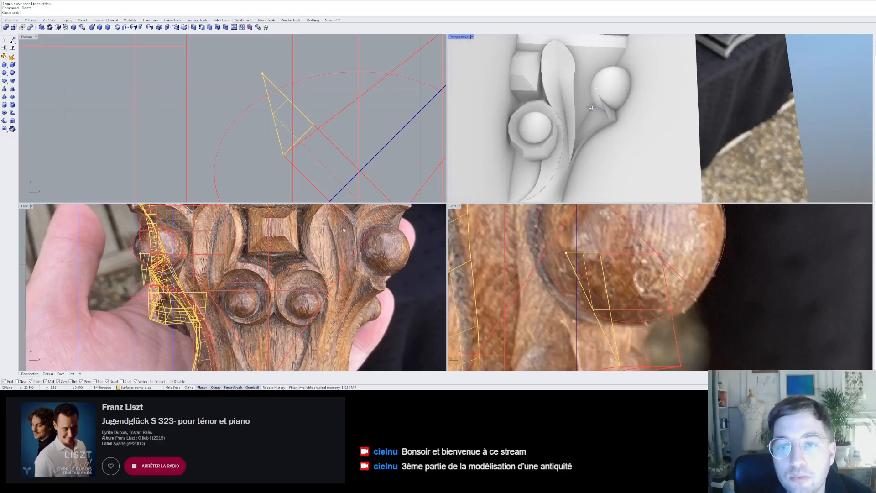
left_click(303, 130)
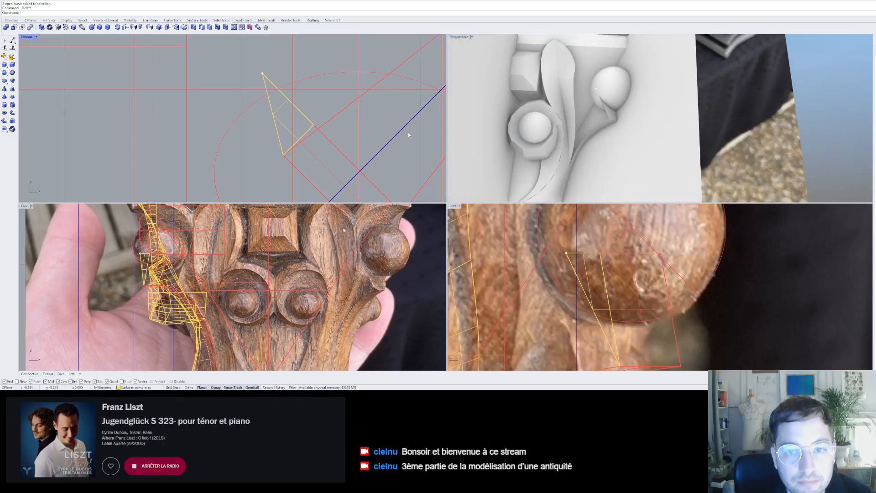
scroll(541, 110, "down", 2)
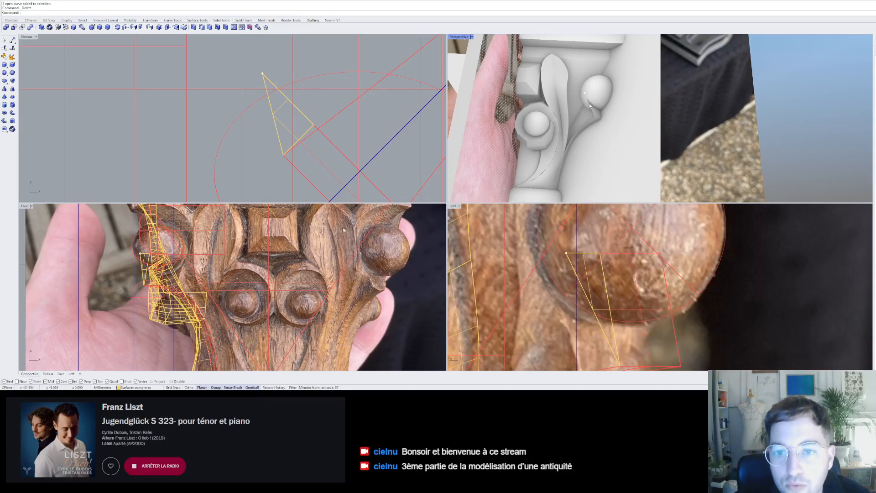
scroll(590, 103, "up", 5)
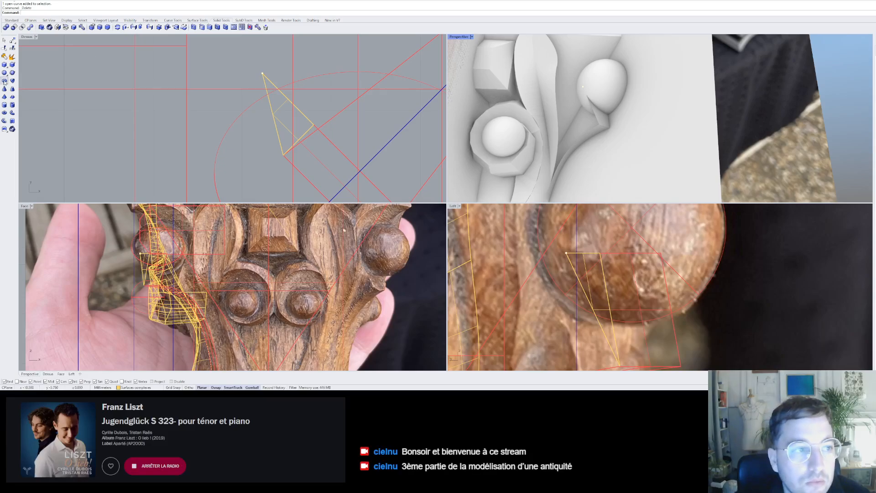
scroll(570, 135, "up", 3)
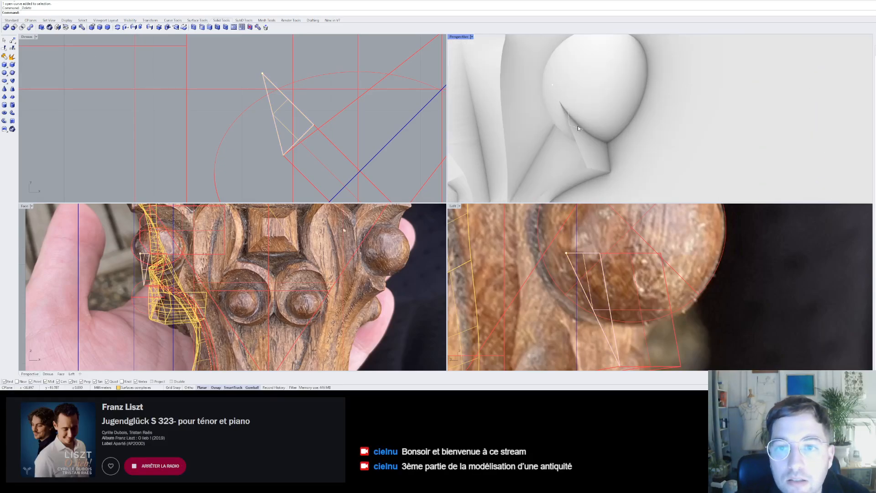
left_click(577, 125)
left_click(595, 105, "shift")
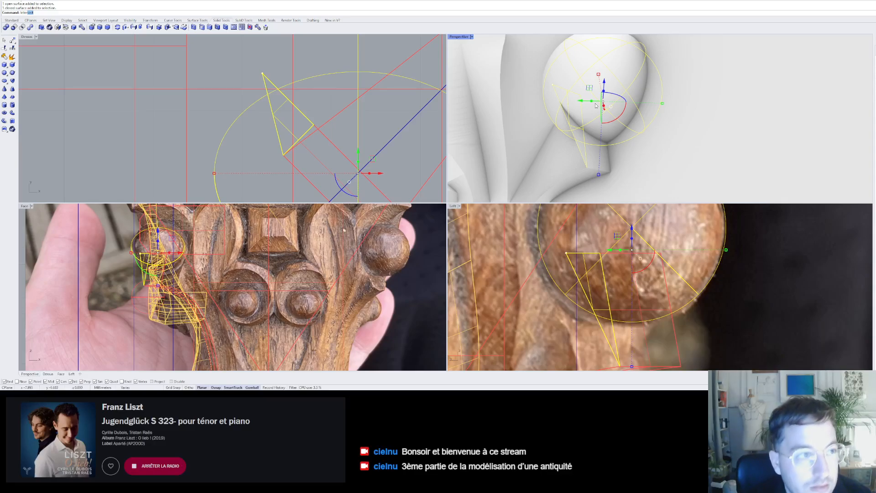
key("Return")
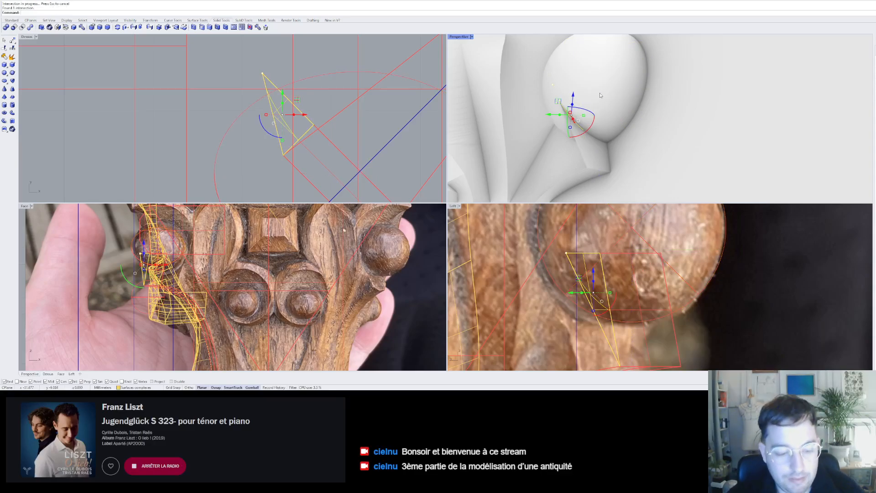
right_click_drag(579, 93, 569, 71)
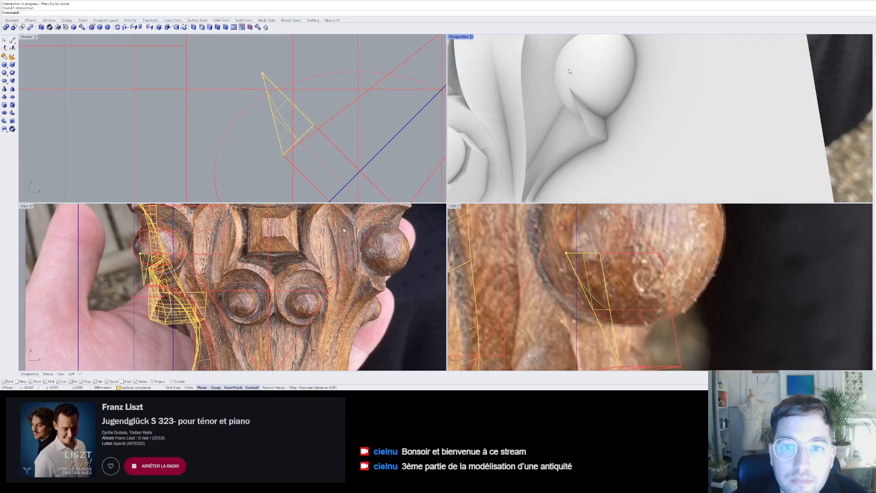
- Try a three-corner surface from the stem's lower tip to the intersection curve's end and the foot corner, then delete it
left_click(173, 20)
left_click(198, 20)
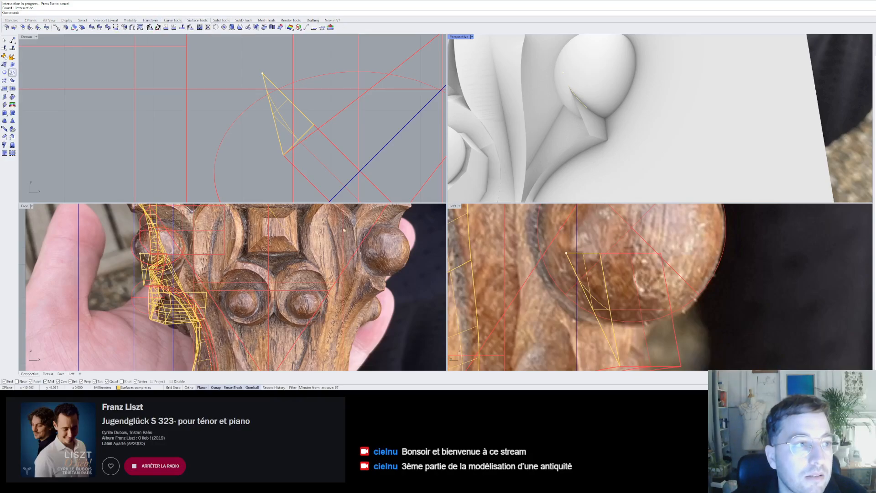
left_click(4, 65)
right_click_drag(532, 106, 511, 104)
left_click(512, 196)
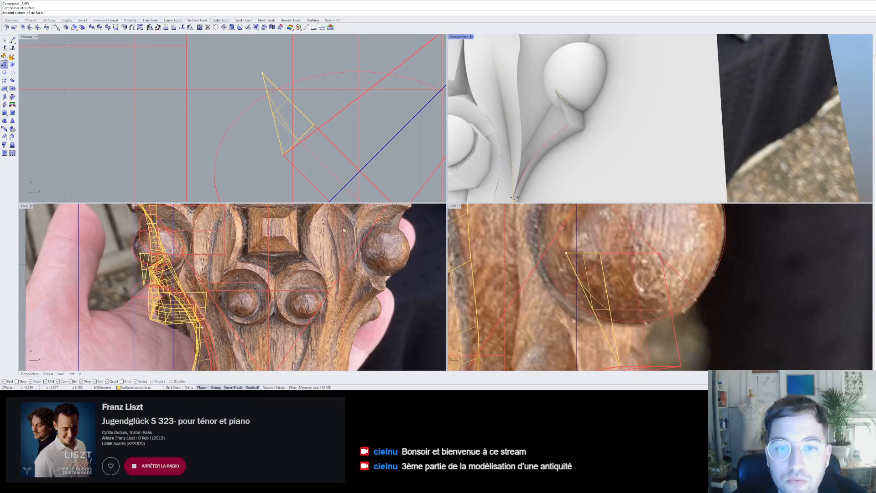
left_click(551, 81)
left_click(569, 123)
right_click(569, 123)
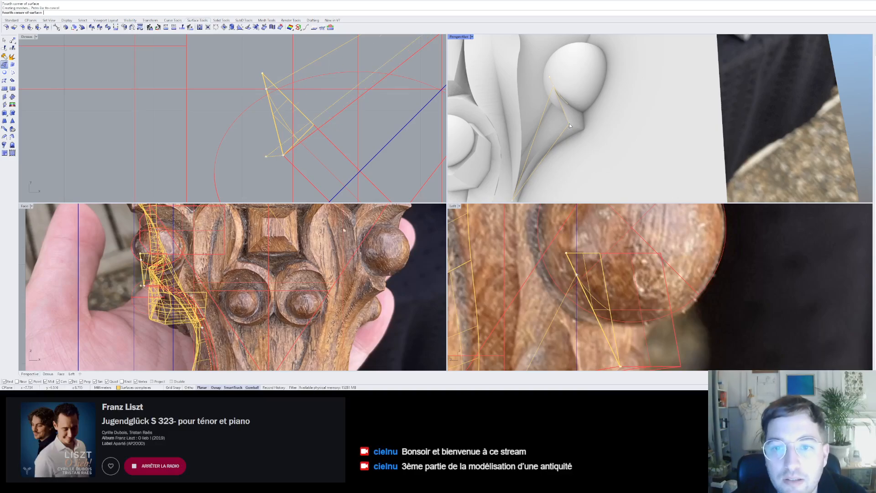
scroll(588, 121, "down", 4)
right_click_drag(588, 122, 596, 107)
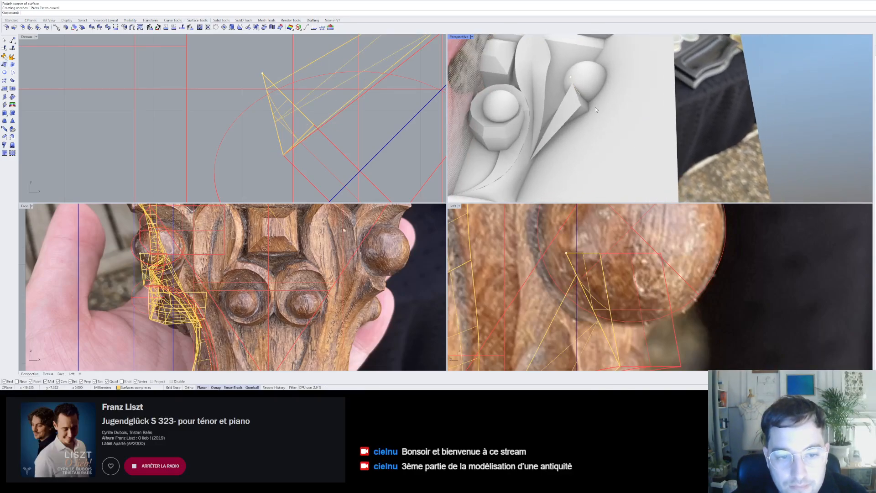
scroll(595, 106, "up", 4)
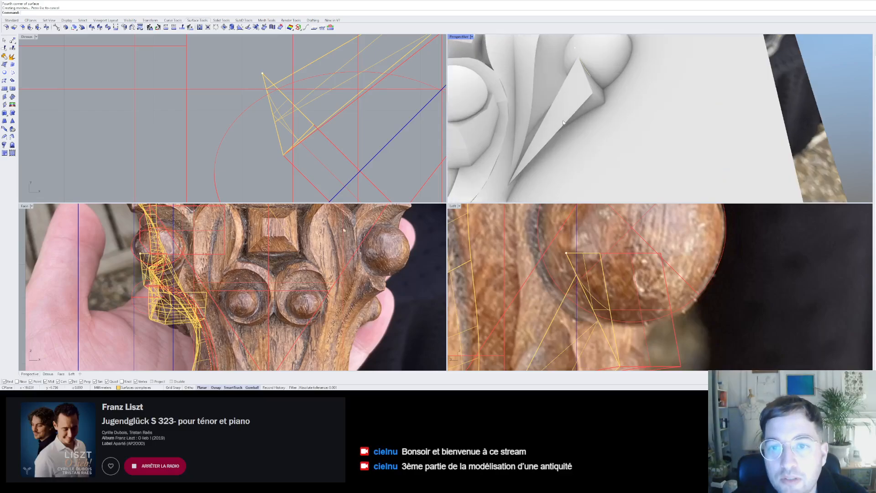
left_click(564, 122)
key("Delete")
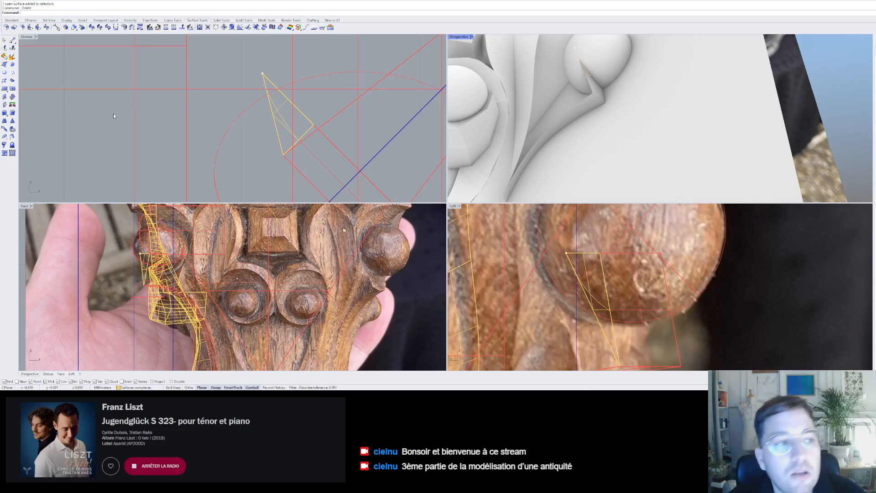
- Build a three-corner surface joining the stem's lower tip, the intersection curve's upper end on the sphere and the foot's near corner
left_click(4, 64)
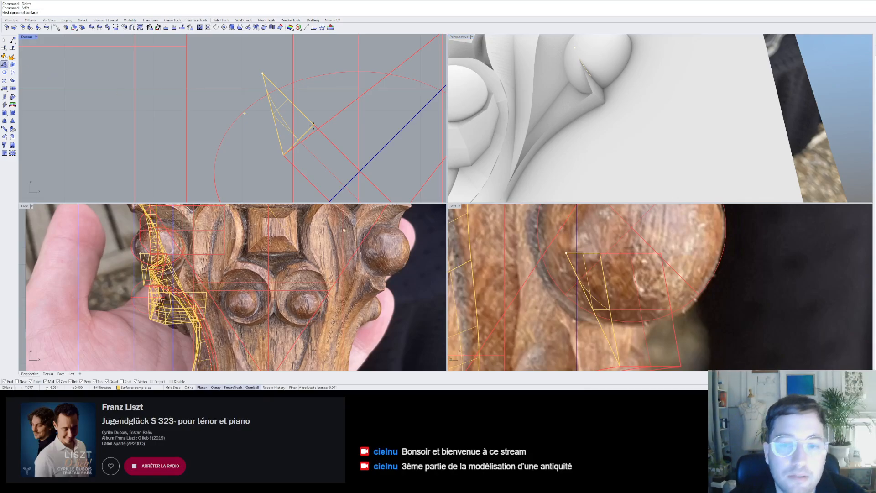
left_click(507, 185)
left_click(579, 59)
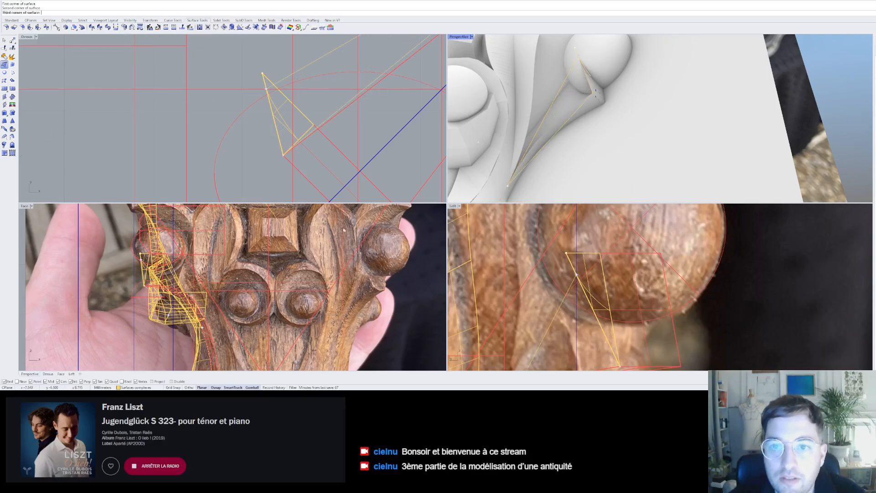
left_click(593, 94)
right_click(601, 92)
right_click_drag(603, 91, 585, 143)
scroll(611, 129, "up", 4)
scroll(610, 128, "down", 6)
scroll(584, 142, "up", 5)
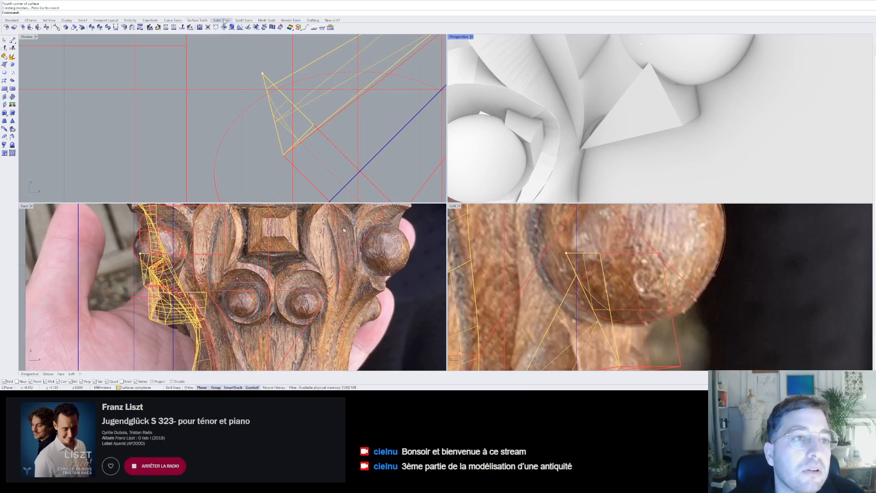
left_click(172, 20)
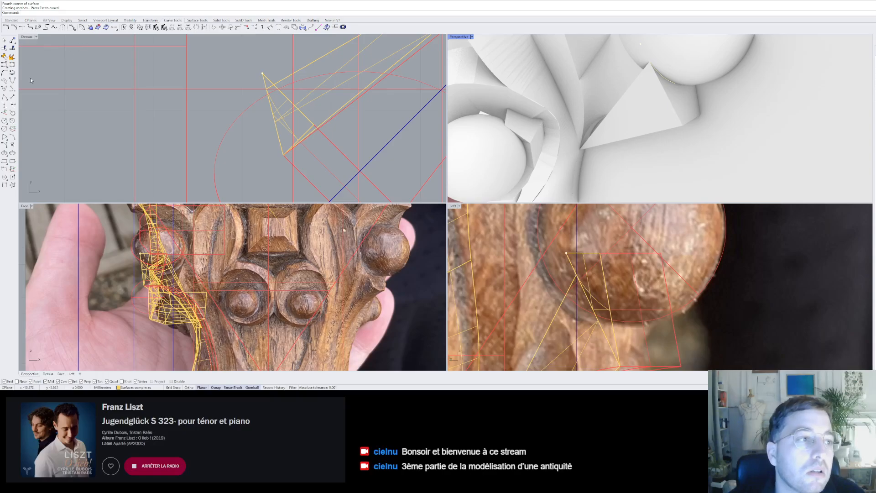
- Draw a three-point control-point curve along the triangular surface's edge, from the stem's lower tip to the intersection point on the large sphere
left_click(4, 64)
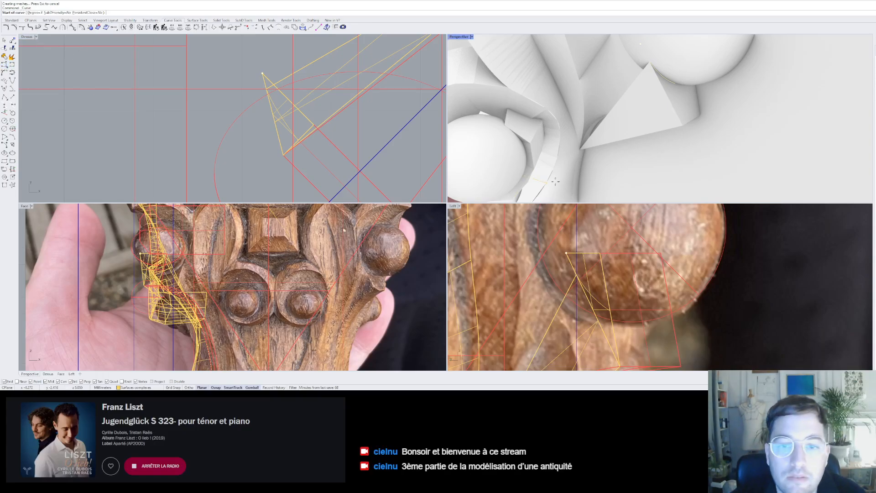
left_click(579, 149)
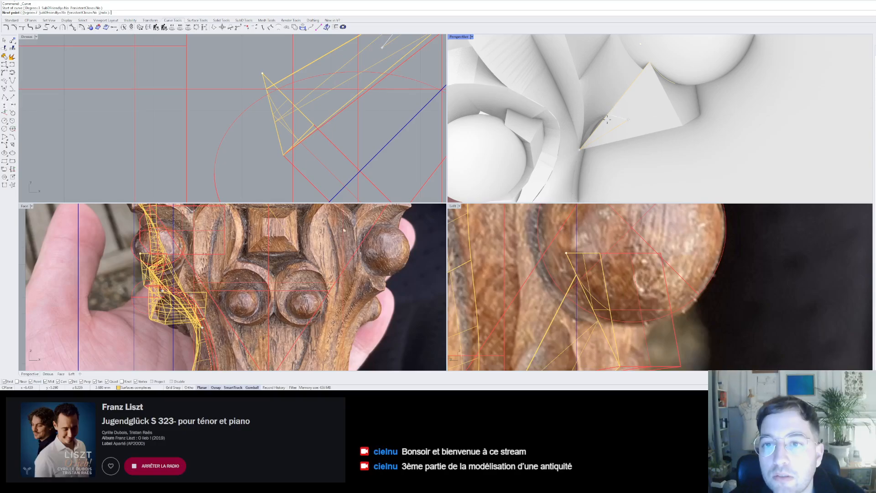
scroll(607, 111, "up", 3)
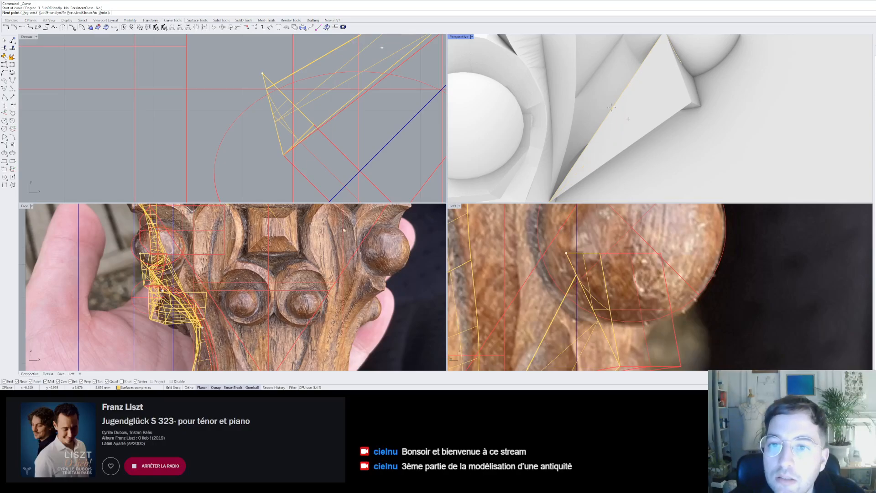
left_click(611, 107)
right_click_drag(612, 106, 661, 54)
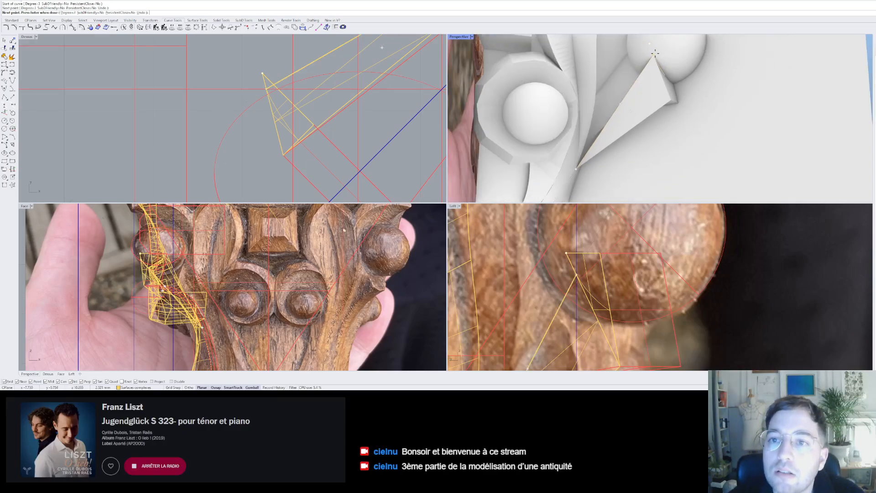
left_click(655, 54)
right_click(645, 67)
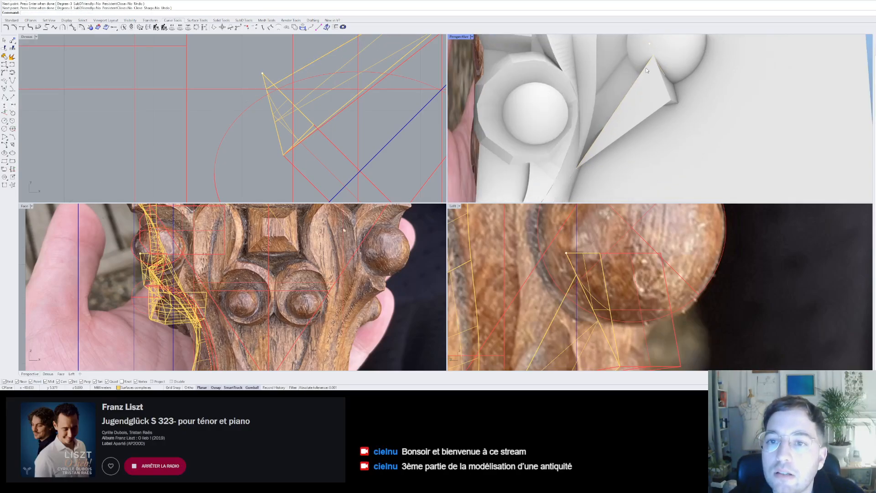
- Bow the new curve by moving its middle control point in plan away from the triangular surface and toward the stem's lower tip
left_click(619, 106)
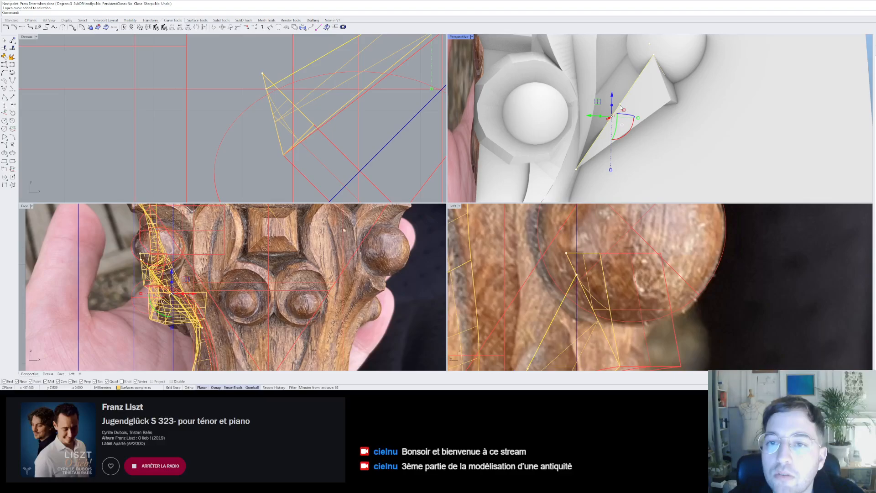
left_click(620, 104)
scroll(222, 163, "down", 8)
scroll(271, 108, "up", 4)
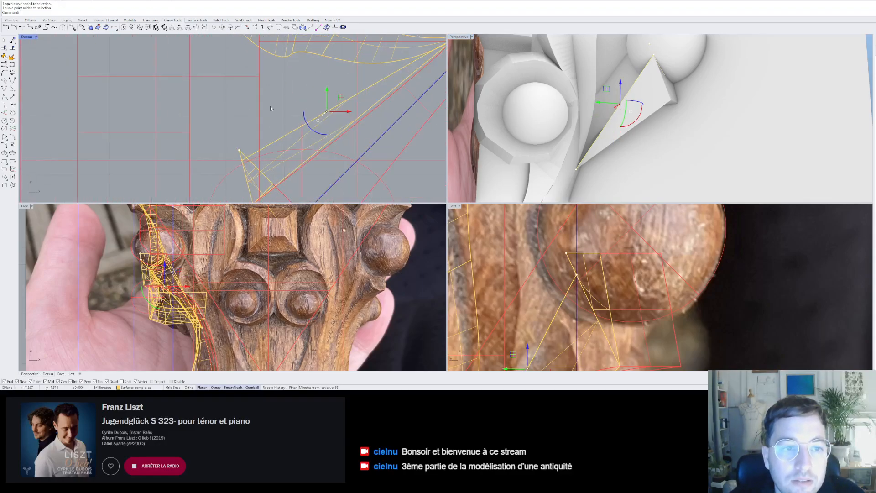
left_click_drag(339, 112, 409, 60)
right_click_drag(637, 117, 643, 157)
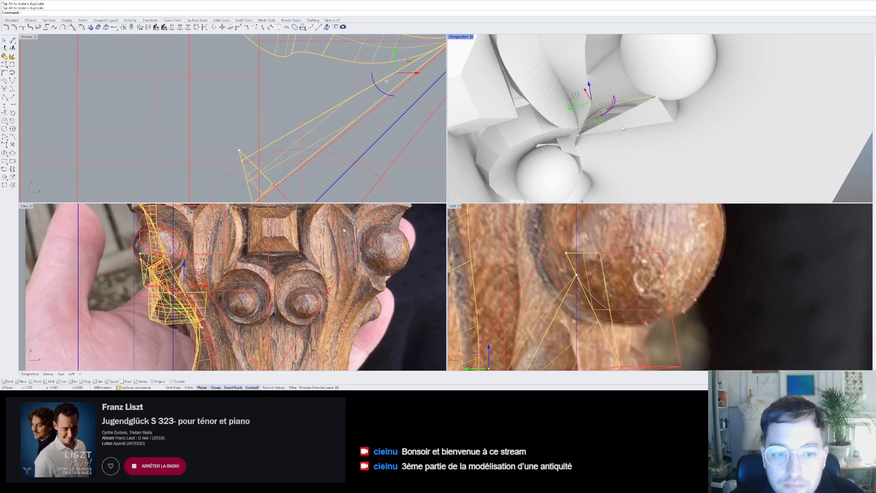
- Try to shift the curve's end point at the large sphere, then undo that move while keeping the bowed middle point
left_click(657, 98)
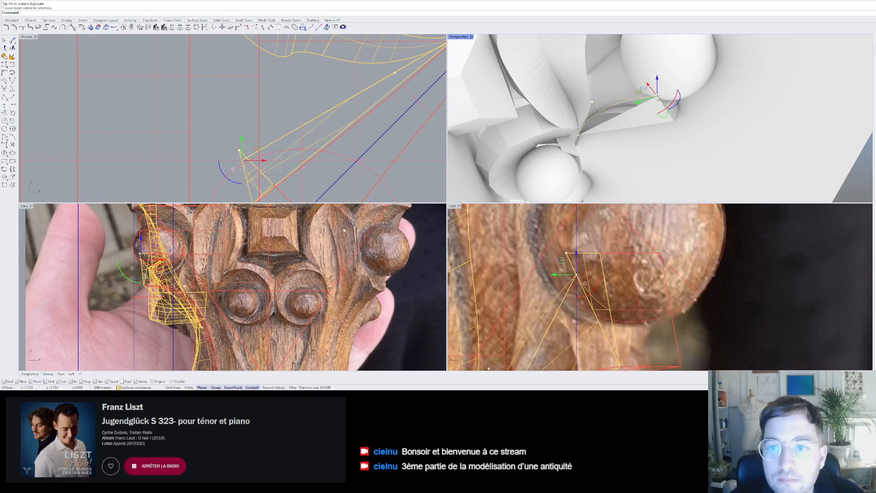
mouse_move(658, 99)
left_mouse_down()
mouse_move(642, 48)
mouse_move(653, 89)
mouse_move(665, 99)
left_mouse_up()
key("ctrl+z")
mouse_move(644, 144)
right_mouse_down()
mouse_move(637, 133)
mouse_move(653, 137)
mouse_move(633, 147)
right_mouse_up()
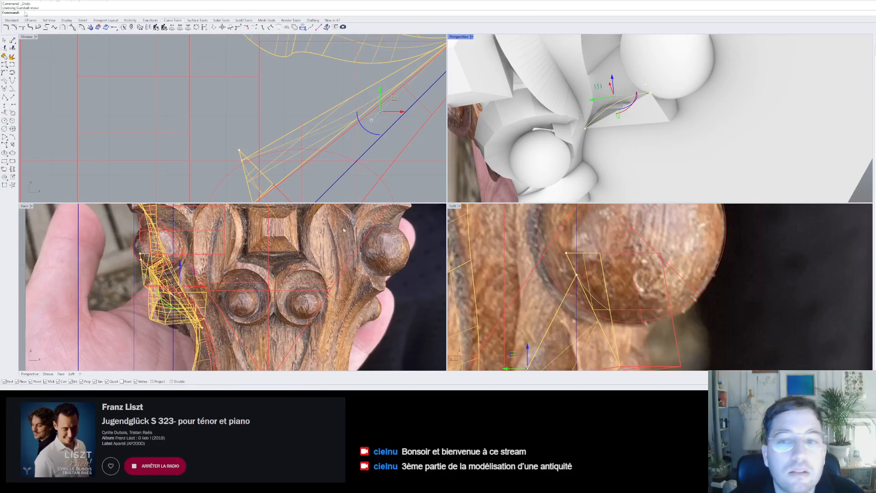
key("ctrl+y")
right_click_drag(630, 105, 605, 154)
key("Escape")
- Try deleting the triangular surface between the stem tip and the sphere, then restore it
left_click(628, 108)
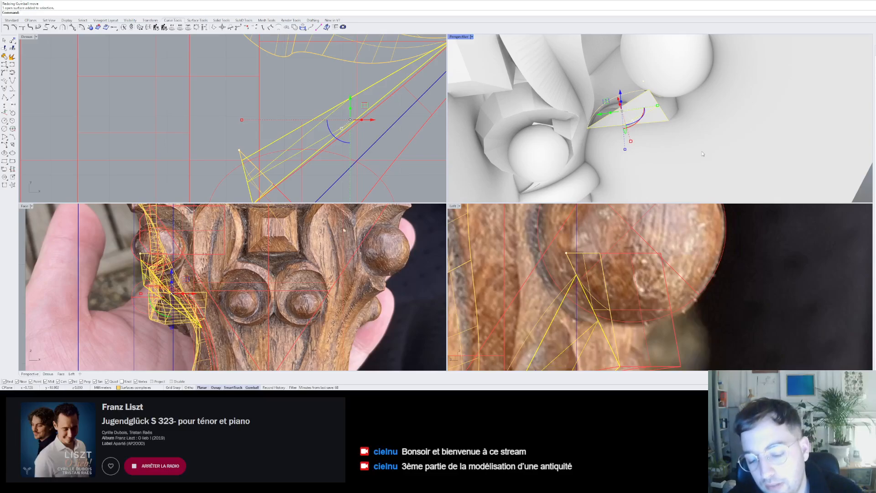
key("Delete")
right_click_drag(634, 128, 603, 145)
key("ctrl+z")
key("Escape")
- Draw a short single-segment polyline between the bowed curve and the neighbouring stem surface
left_click(4, 97)
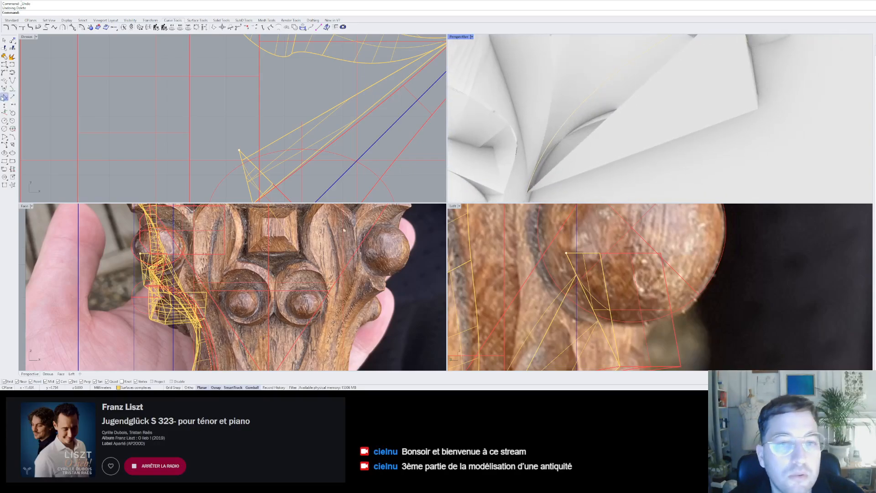
left_click(588, 121)
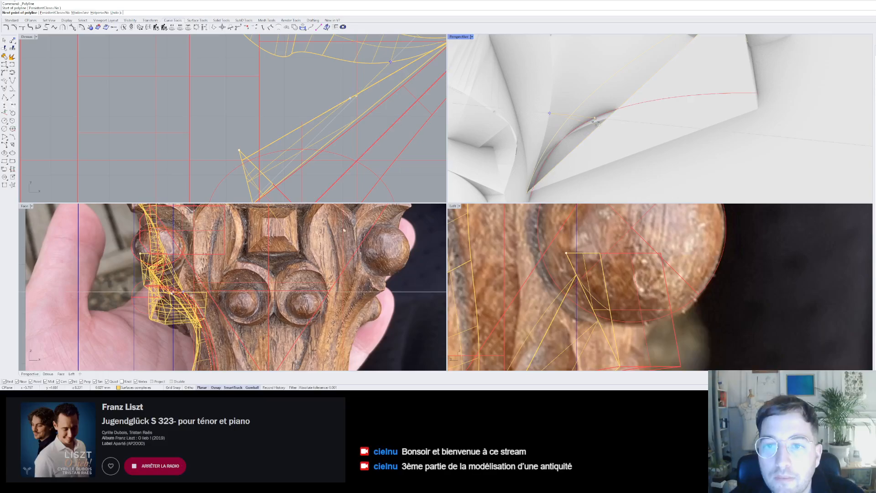
scroll(593, 123, "up", 7)
left_click(596, 122)
key("Return")
- Refine the bowed curve's arc by repositioning its middle control point, first in perspective and again in plan
scroll(557, 108, "up", 10)
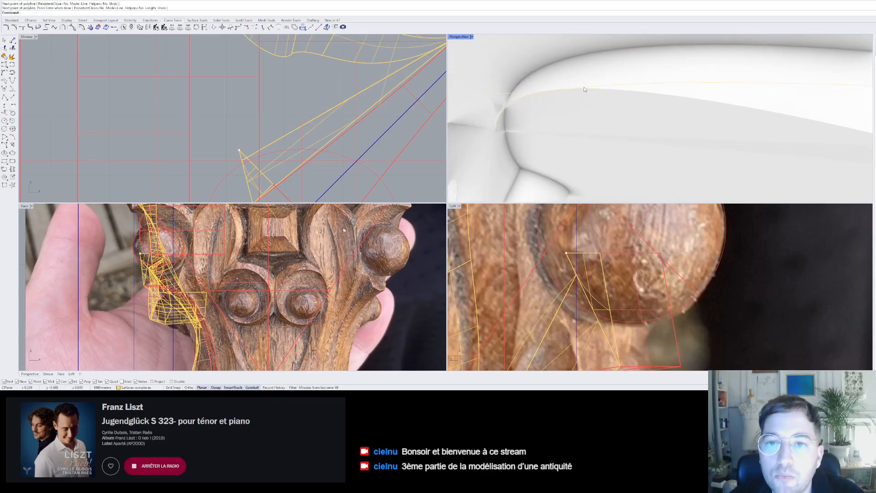
left_click(599, 86)
right_click_drag(593, 98, 533, 116)
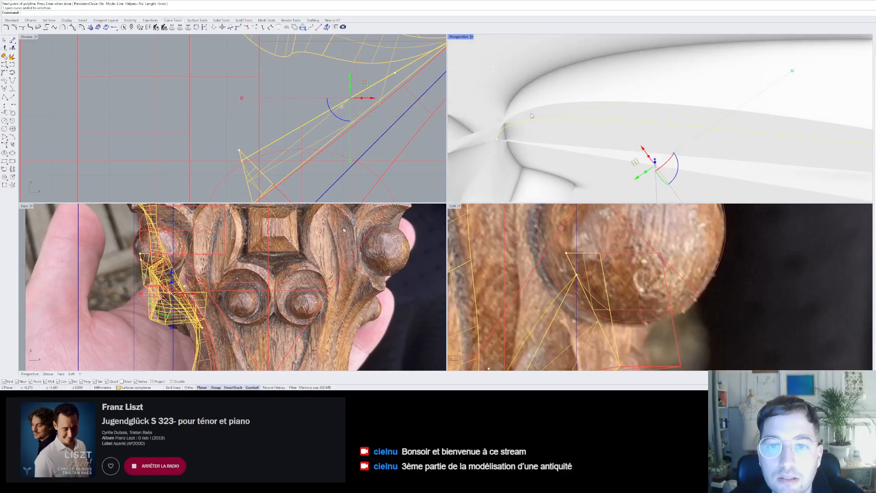
left_click_drag(493, 68, 491, 40)
right_click_drag(540, 109, 489, 167)
scroll(276, 121, "down", 8)
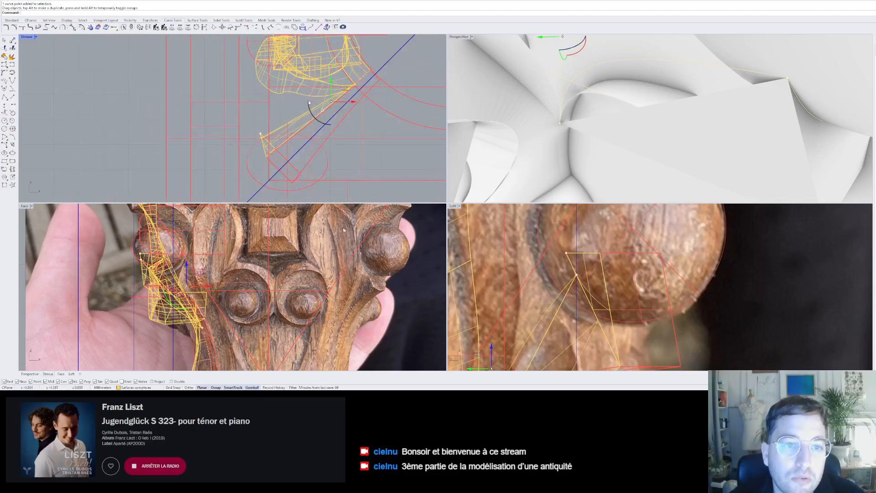
scroll(319, 86, "up", 8)
mouse_move(351, 108)
left_mouse_down()
mouse_move(358, 134)
mouse_move(359, 122)
left_mouse_up()
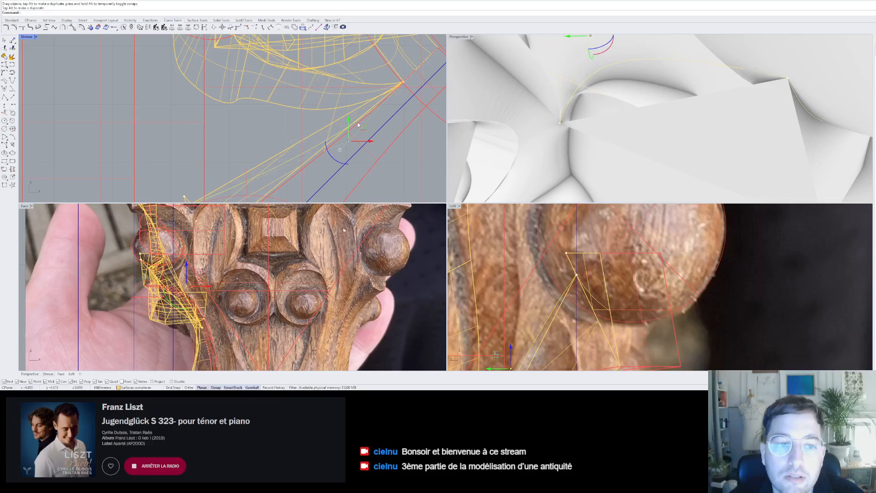
- Delete the flat triangular surface spanning the stem's lower tip, the sphere and the foot's near corner
scroll(397, 139, "down", 6)
right_click_drag(554, 138, 556, 160)
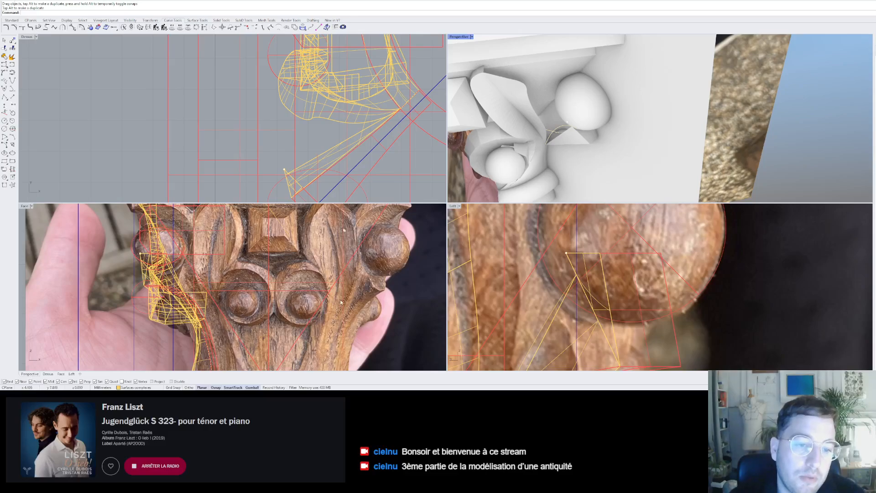
right_click_drag(552, 119, 536, 97)
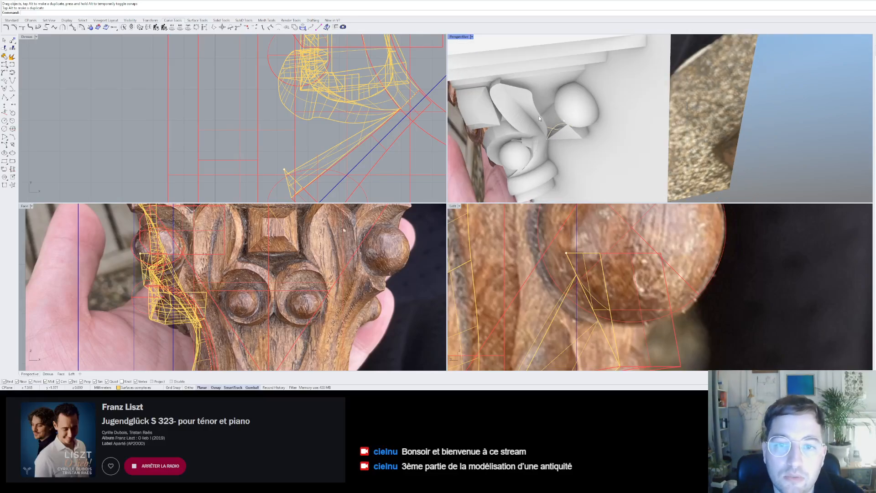
scroll(554, 143, "up", 6)
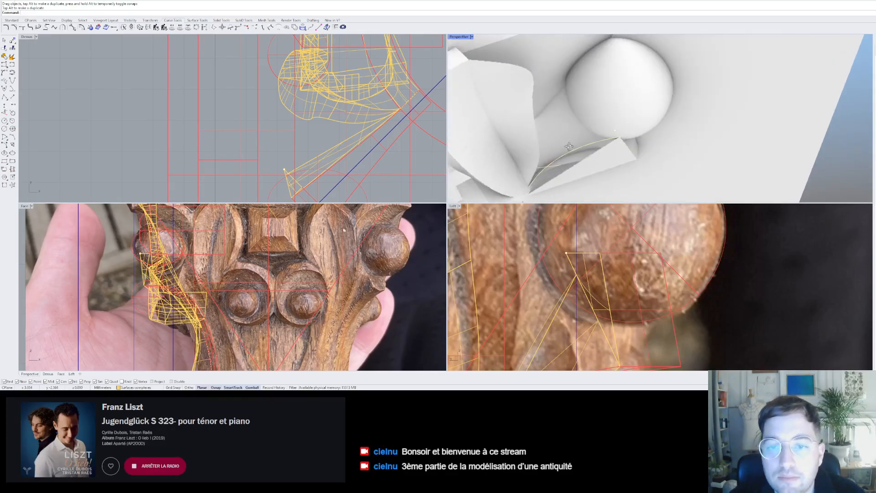
left_click(593, 159)
right_click_drag(590, 162, 634, 144)
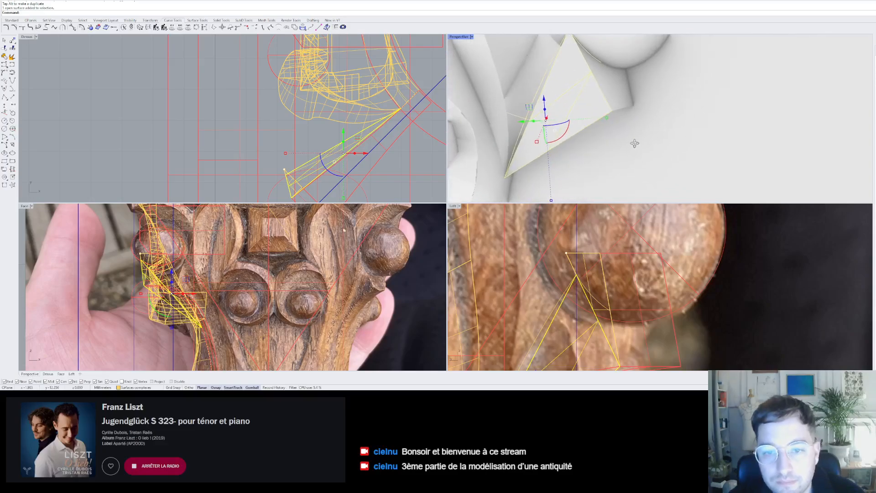
key("Delete")
- Examine how the bowed curve runs alongside the stem's arched side surface below the large sphere
right_click_drag(566, 127, 521, 137)
scroll(532, 99, "down", 8)
scroll(560, 114, "up", 5)
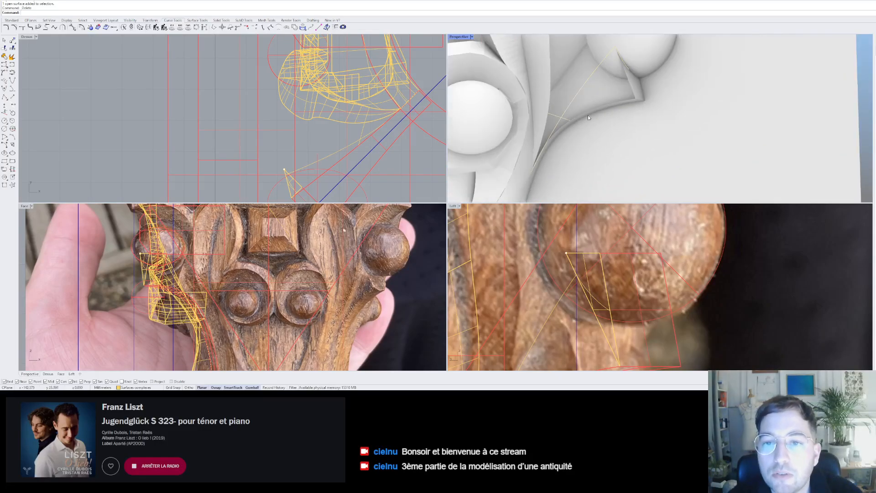
right_click_drag(618, 121, 563, 75)
scroll(563, 75, "up", 3)
left_click(576, 81)
scroll(566, 98, "down", 3)
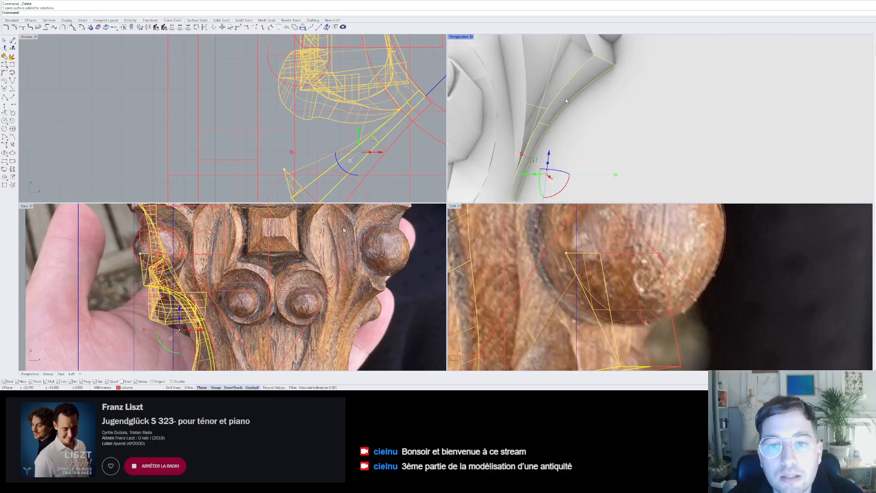
scroll(525, 145, "down", 4)
scroll(527, 141, "up", 4)
key("Escape")
- Show the bowed curve's control points and move its middle point in plan closer to the stem's lower tip, following the arched edge
left_click(529, 140)
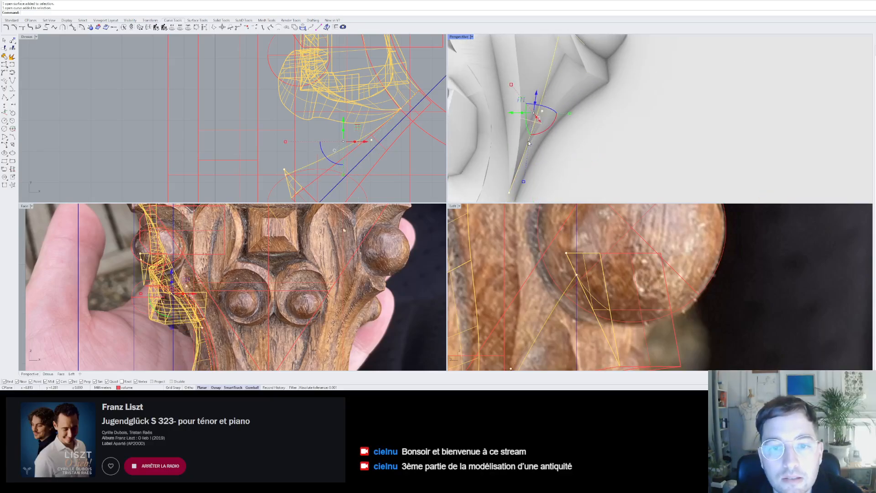
key("F10")
left_click(566, 107)
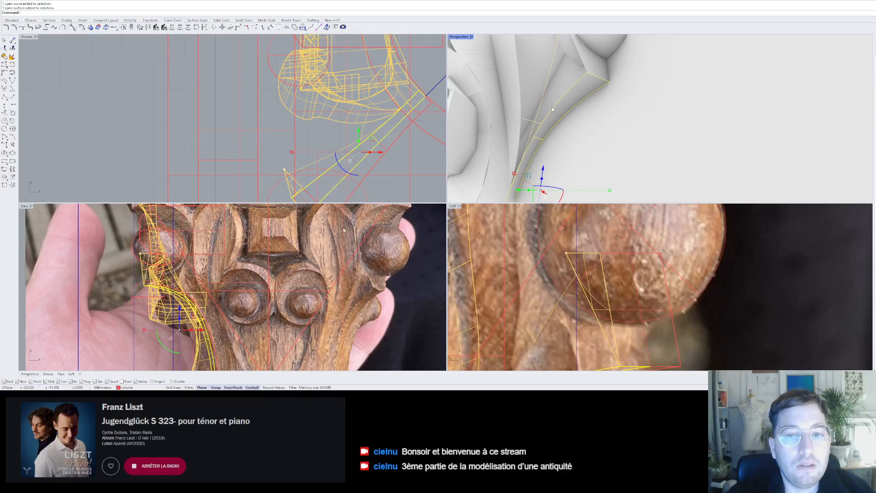
scroll(544, 167, "down", 4)
right_click_drag(548, 195, 541, 166)
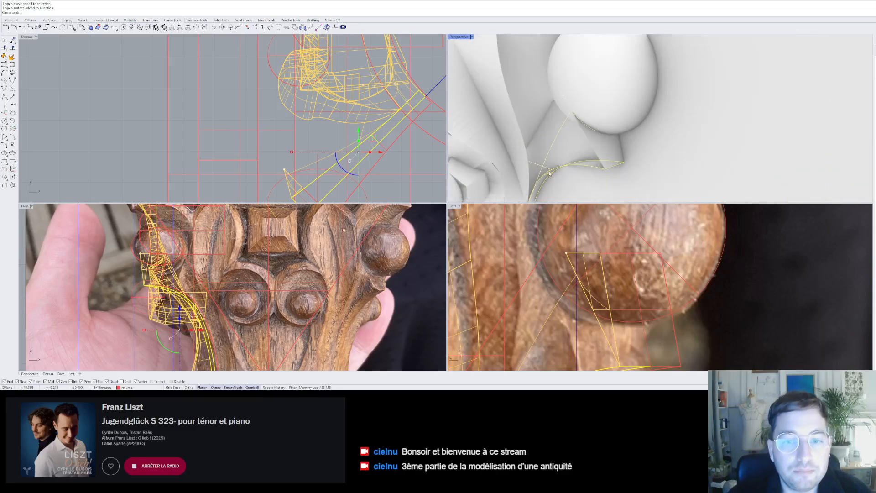
scroll(541, 166, "down", 2)
key("Escape")
left_click(549, 153)
scroll(570, 114, "down", 4)
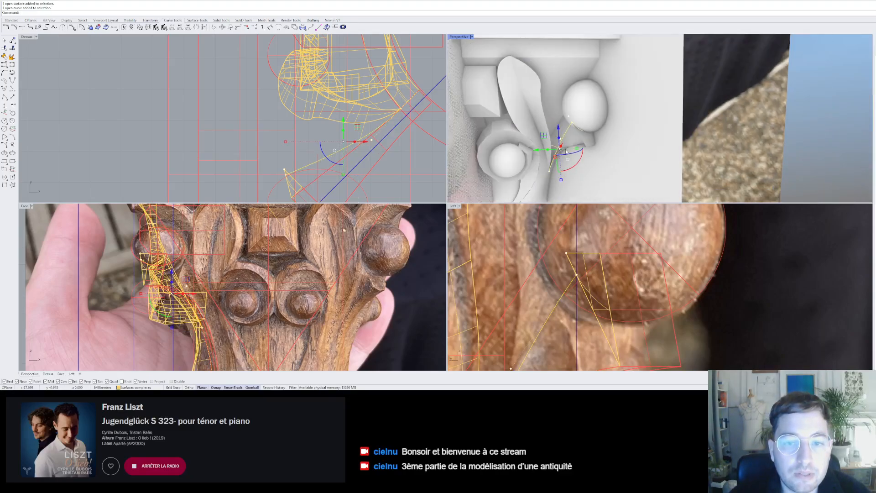
scroll(549, 169, "up", 12)
scroll(550, 172, "down", 2)
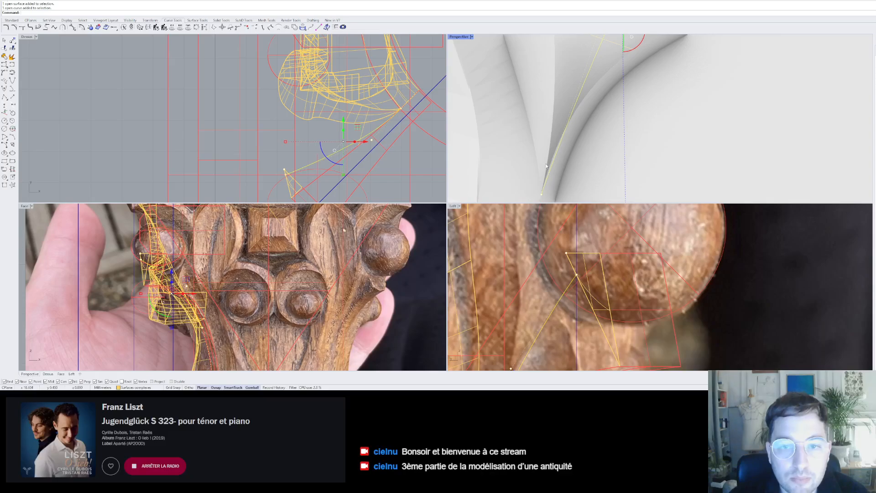
scroll(403, 122, "up", 3)
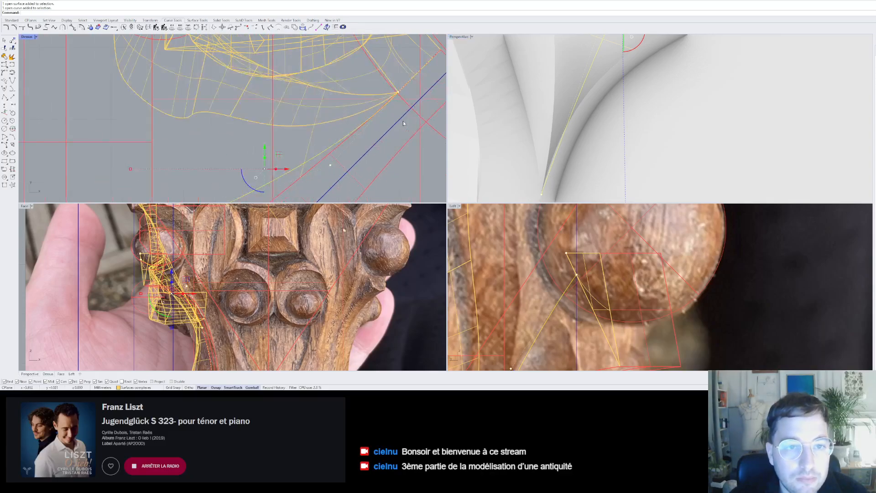
scroll(373, 122, "up", 2)
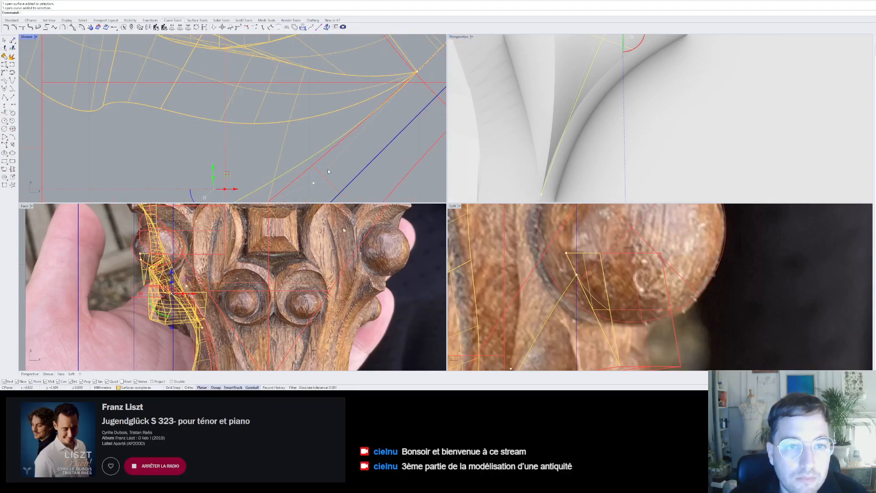
left_click_drag(313, 184, 333, 148)
- Insert an extra control point on the bowed curve between its middle point and its end at the large sphere
scroll(361, 141, "down", 10)
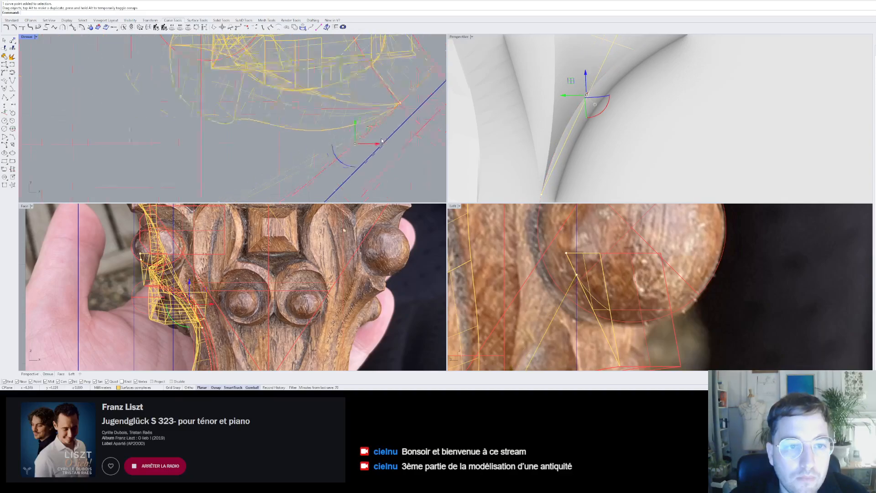
scroll(342, 150, "up", 5)
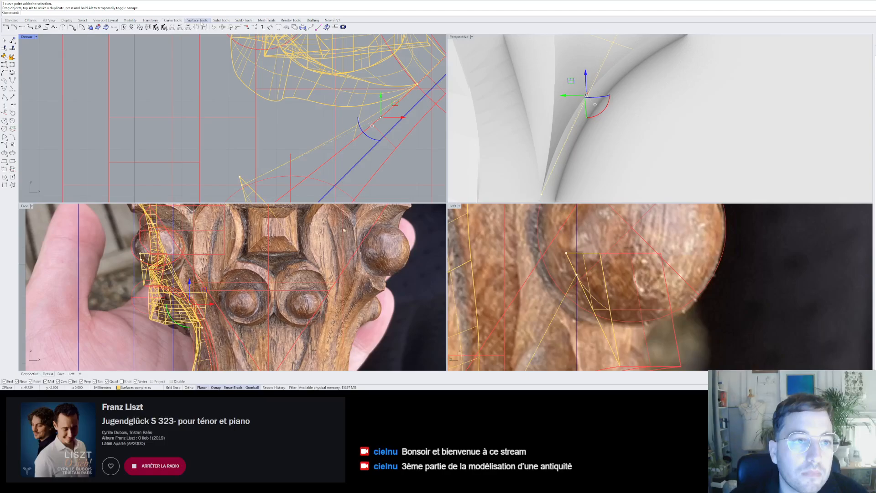
left_click(197, 21)
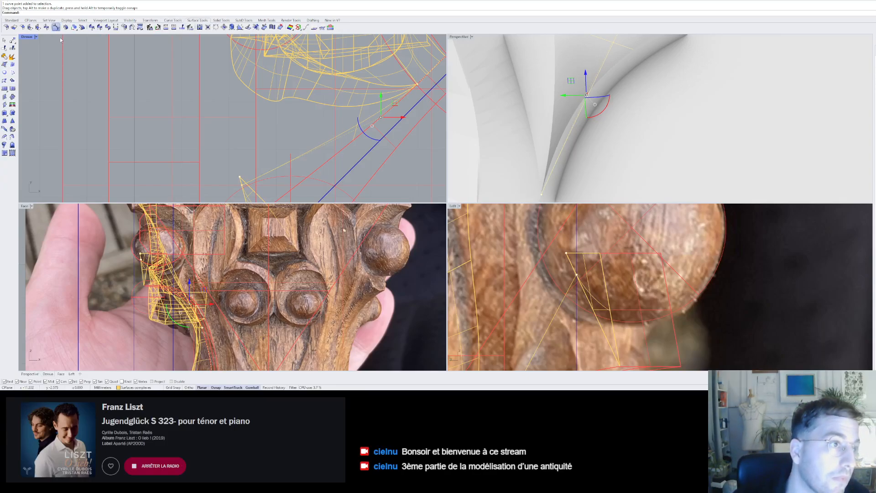
left_click(82, 27)
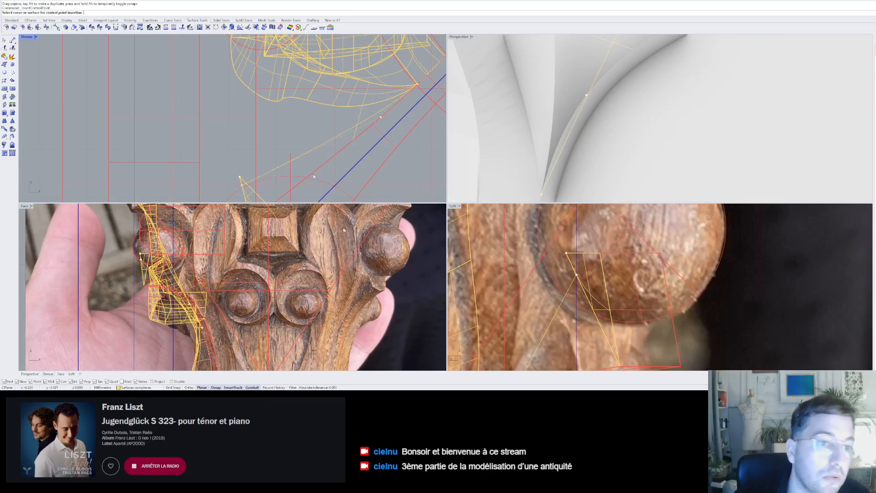
left_click(331, 139)
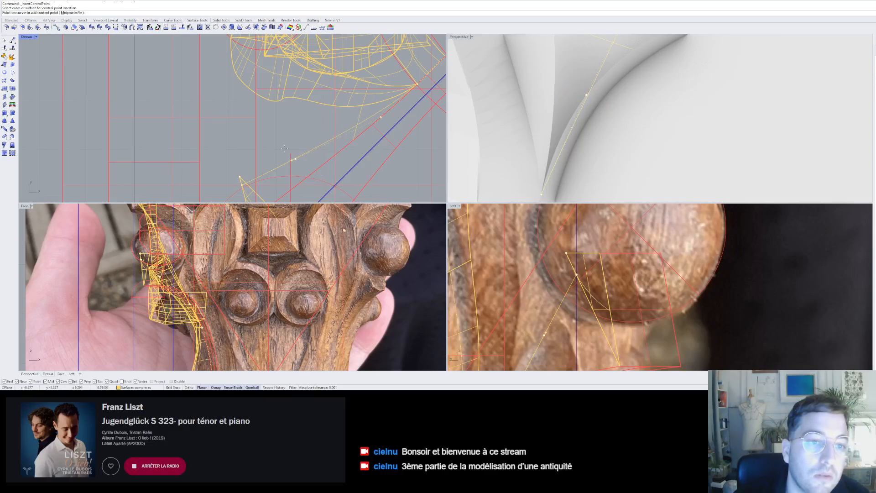
left_click(321, 148)
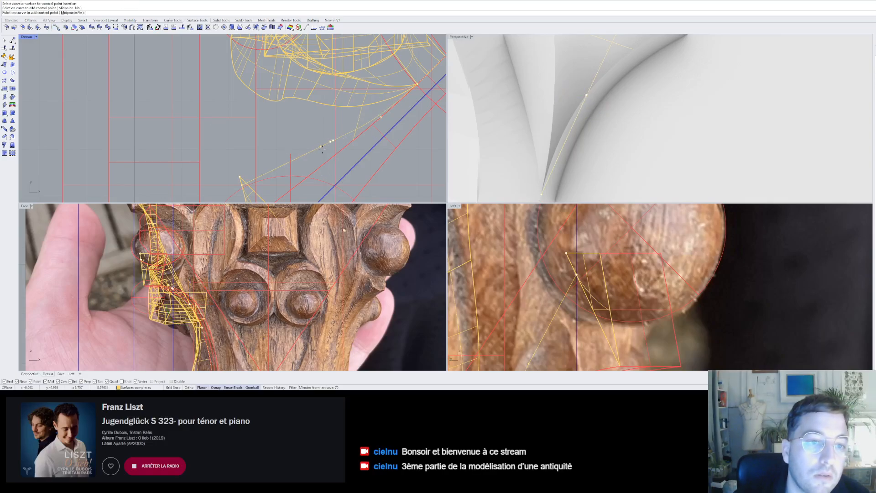
right_click(341, 129)
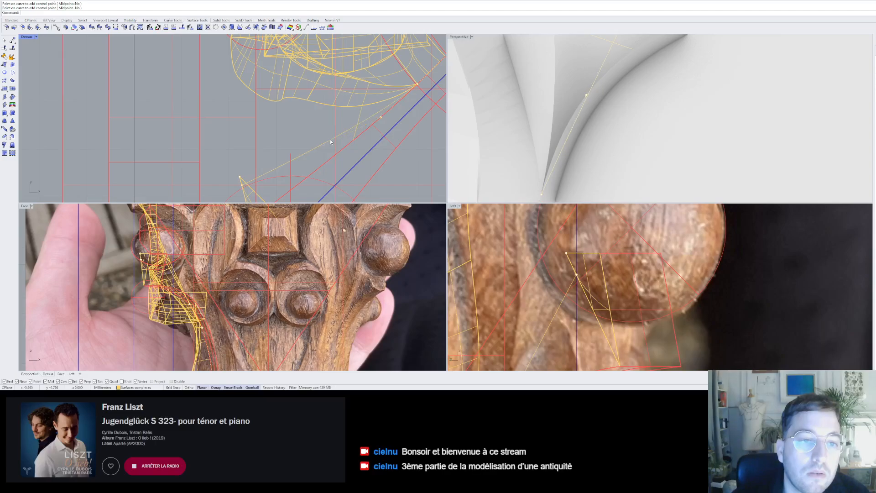
right_click(331, 140)
left_click(331, 140)
left_click(331, 140)
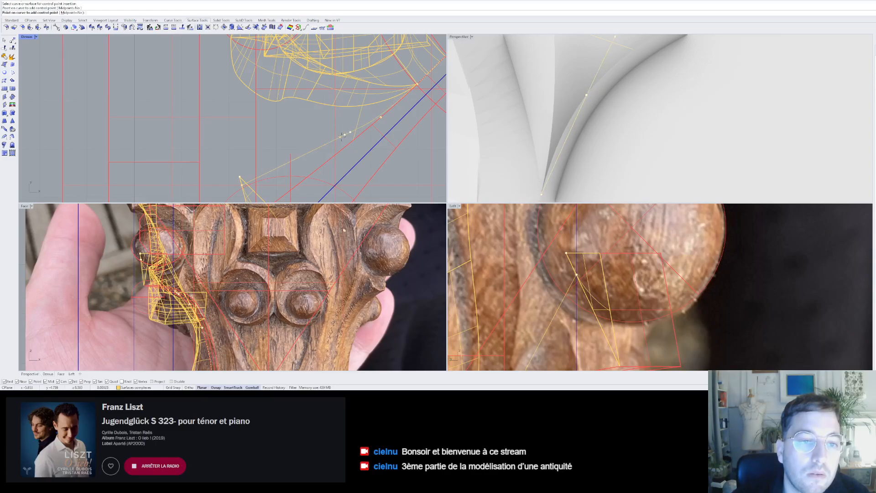
right_click(343, 135)
- Move the inserted control point slightly in plan toward the stem's arched edge and check the curve beside the edge
left_click(344, 135)
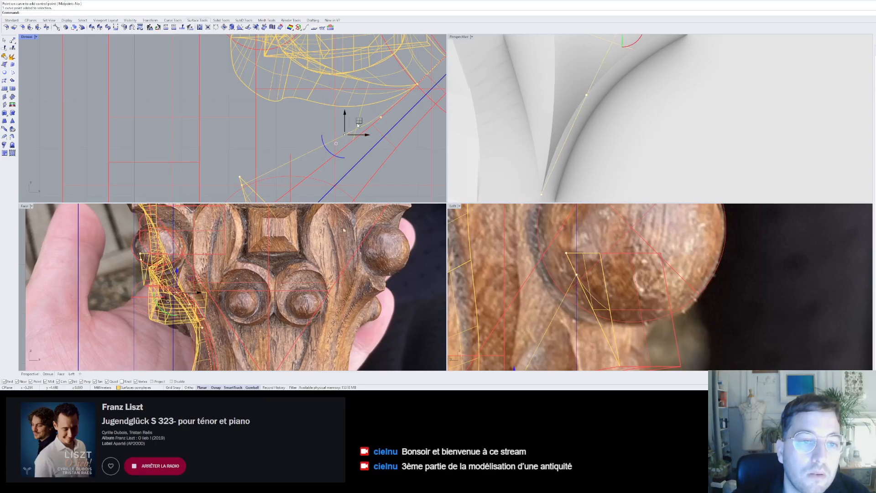
left_click_drag(358, 123, 355, 130)
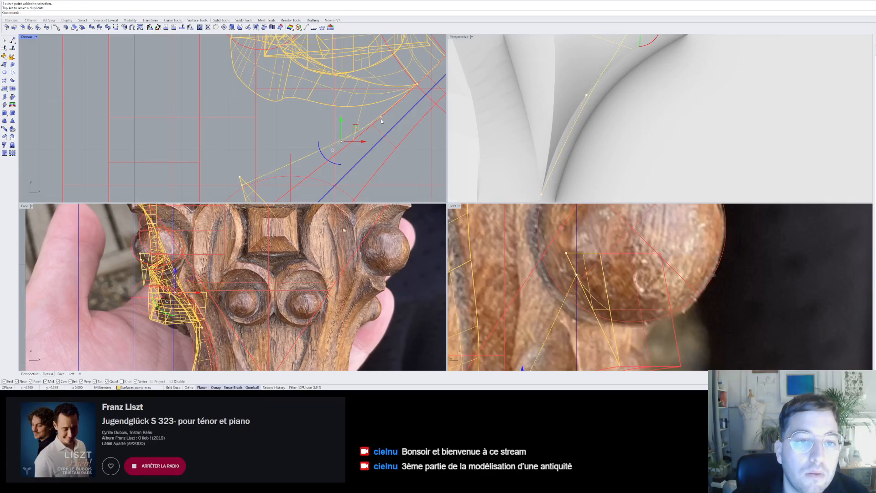
left_click(381, 119)
scroll(401, 84, "up", 5)
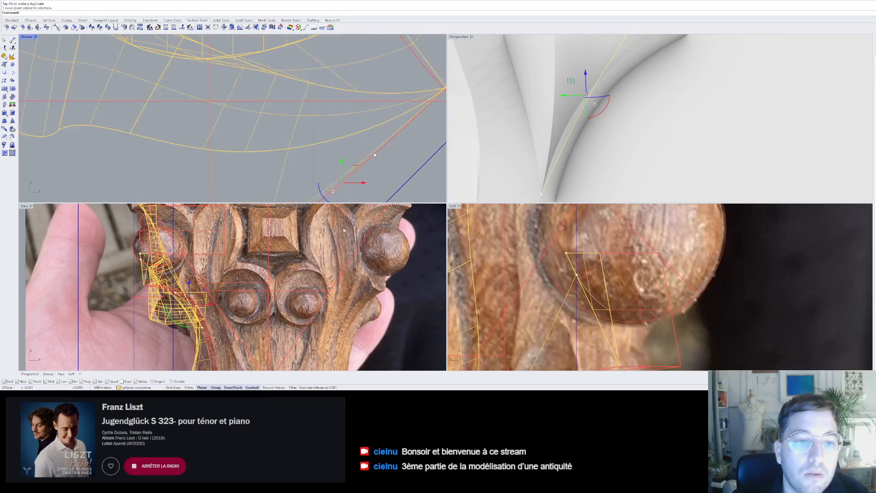
left_click(603, 90)
right_click_drag(602, 90, 583, 128)
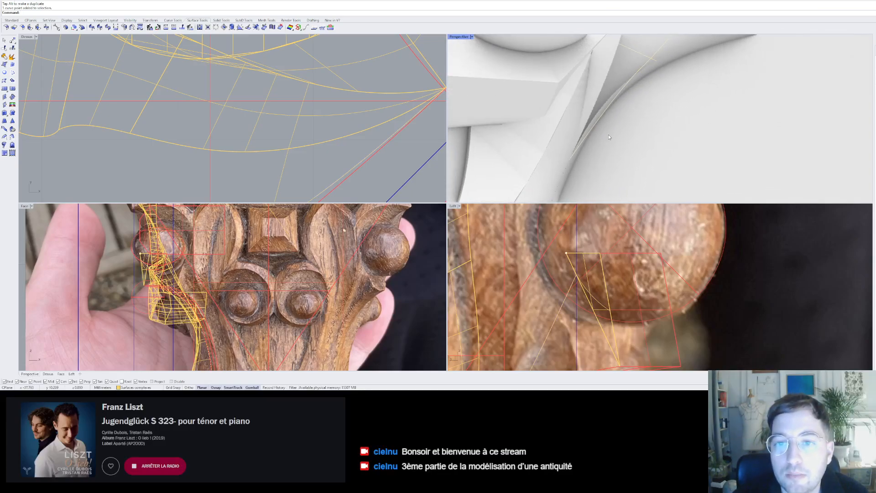
- Shift the bowed curve's two inner control points in plan closer to the stem's lower tip, along the arched edge
left_click(597, 120)
scroll(338, 133, "down", 3)
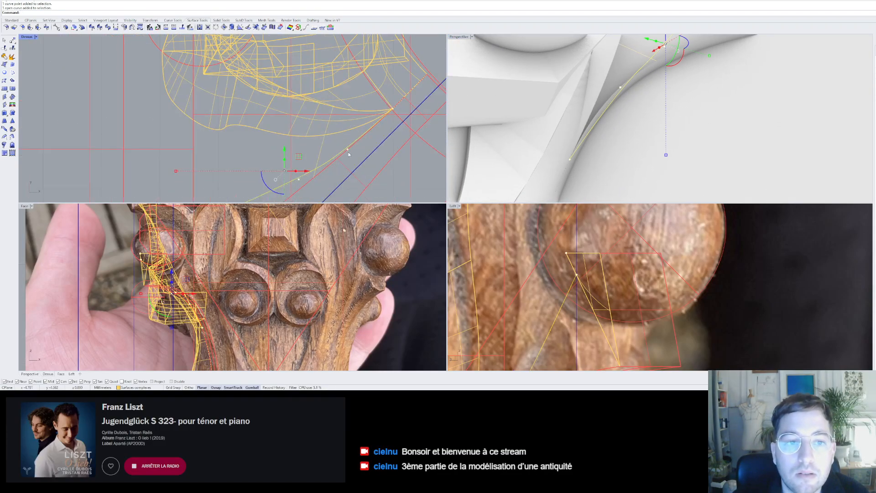
left_click(347, 150)
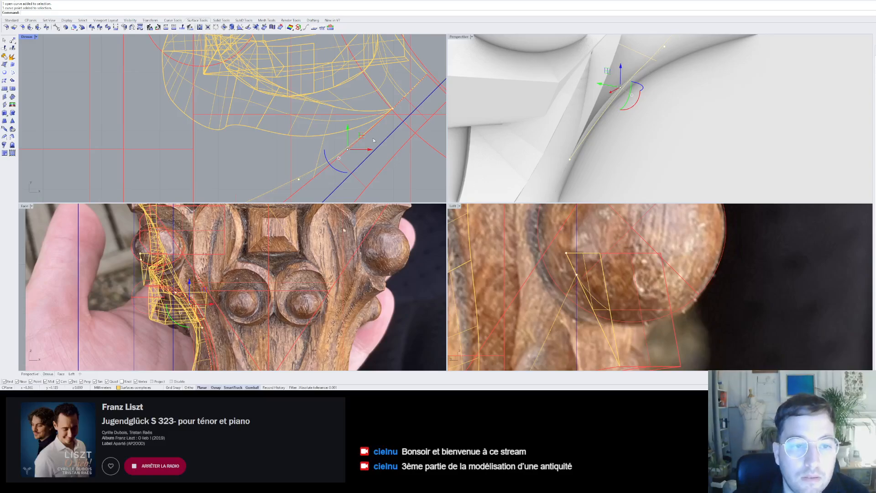
left_click_drag(364, 133, 381, 120)
right_click_drag(607, 174, 602, 131)
scroll(612, 127, "down", 6)
left_click(602, 123)
scroll(347, 116, "down", 5)
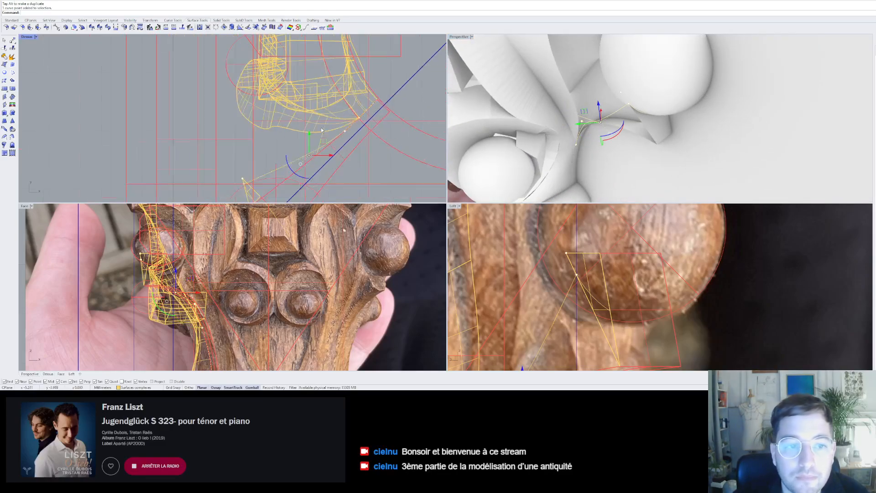
scroll(317, 157, "up", 3)
left_click_drag(336, 137, 361, 128)
scroll(352, 144, "down", 2)
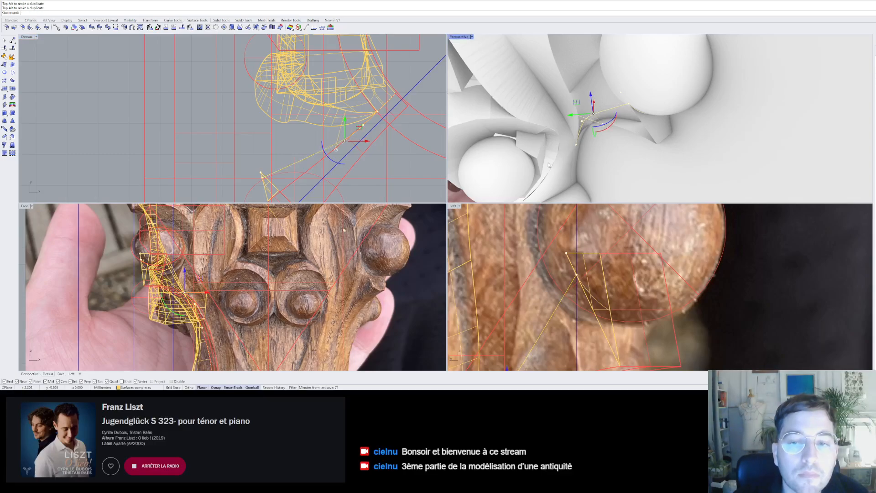
- Try moving the inner control point nearest the stem's lower tip back toward the sphere in plan
right_click_drag(561, 163, 560, 133)
scroll(560, 133, "down", 6)
scroll(561, 134, "up", 6)
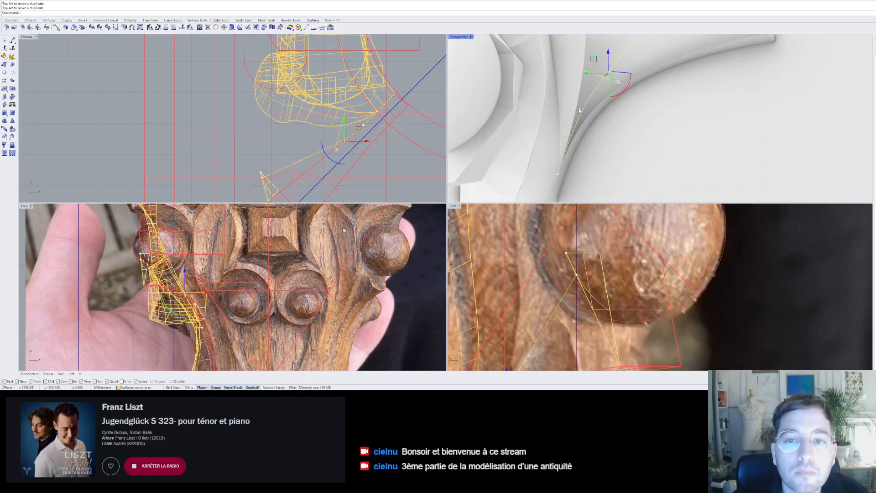
left_click(579, 111)
scroll(345, 119, "up", 8)
left_click_drag(400, 122, 390, 128)
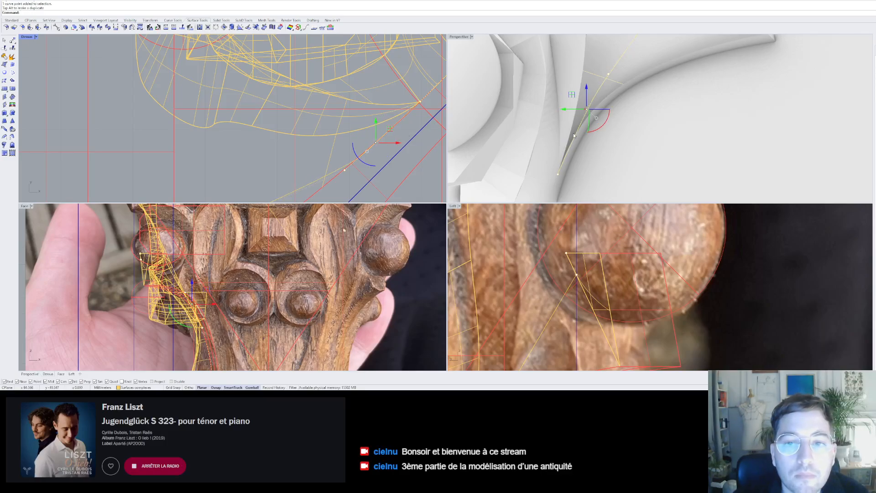
key("ctrl+z")
- Move the upper inner control point slightly back toward the sphere in plan, and raise it vertically to arch the curve
mouse_move(575, 136)
right_mouse_down()
mouse_move(561, 186)
mouse_move(579, 139)
right_mouse_up()
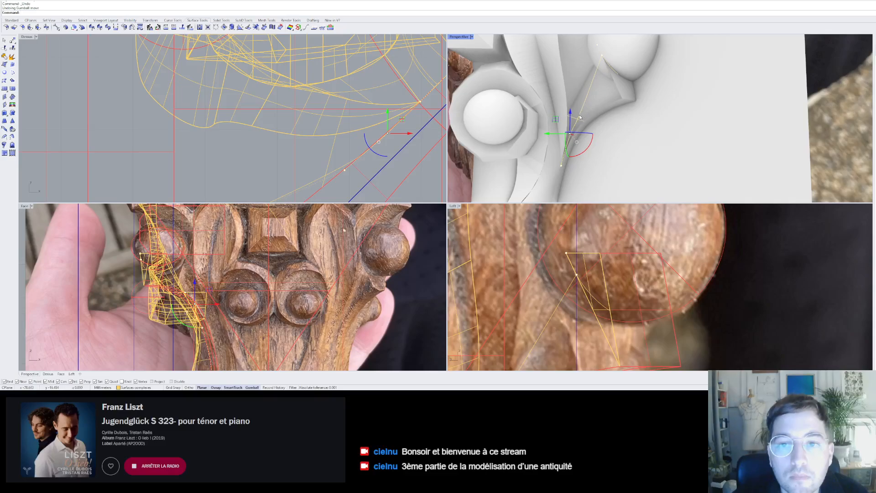
left_click(580, 117)
scroll(368, 151, "down", 4)
mouse_move(365, 151)
left_mouse_down()
mouse_move(345, 168)
mouse_move(309, 159)
mouse_move(329, 167)
mouse_move(365, 150)
mouse_move(356, 155)
left_mouse_up()
scroll(573, 119, "down", 5)
right_click_drag(575, 121, 556, 158)
scroll(571, 132, "up", 6)
left_click_drag(549, 150, 549, 134)
- Raise the upper inner control point further and outward in the front view, and adjust its plan position toward the arched edge
scroll(198, 251, "down", 2)
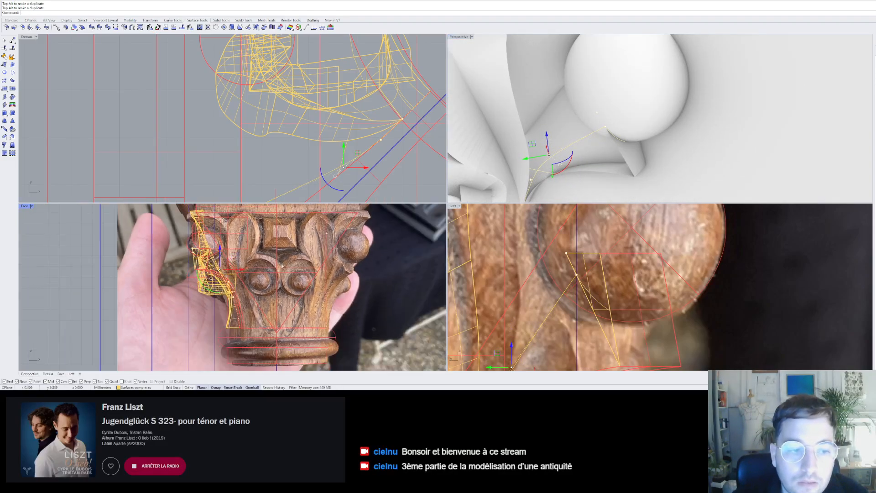
scroll(199, 251, "up", 5)
left_click_drag(256, 272, 264, 249)
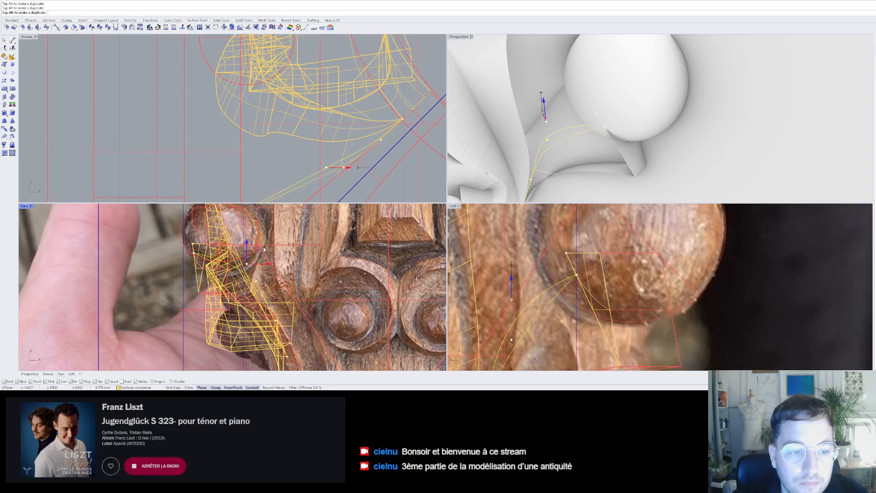
scroll(376, 175, "down", 2)
right_click_drag(376, 174, 390, 149)
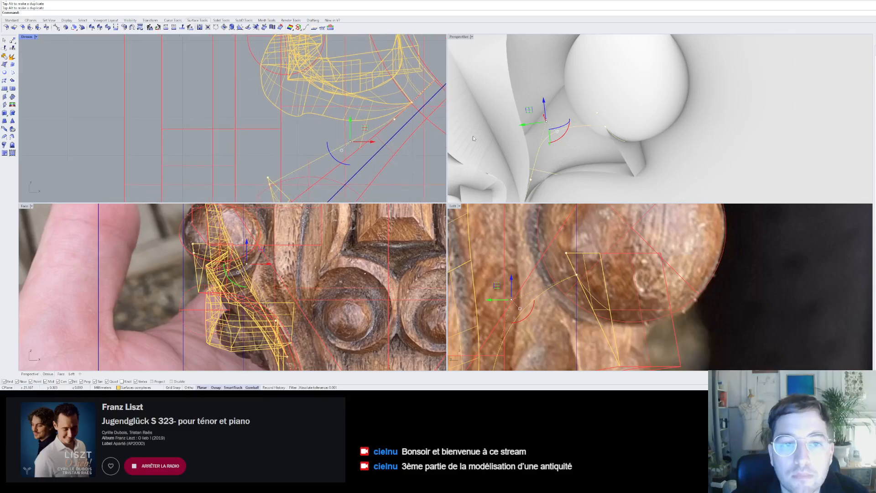
mouse_move(536, 151)
right_mouse_down()
mouse_move(562, 158)
mouse_move(532, 154)
right_mouse_up()
scroll(353, 146, "up", 2)
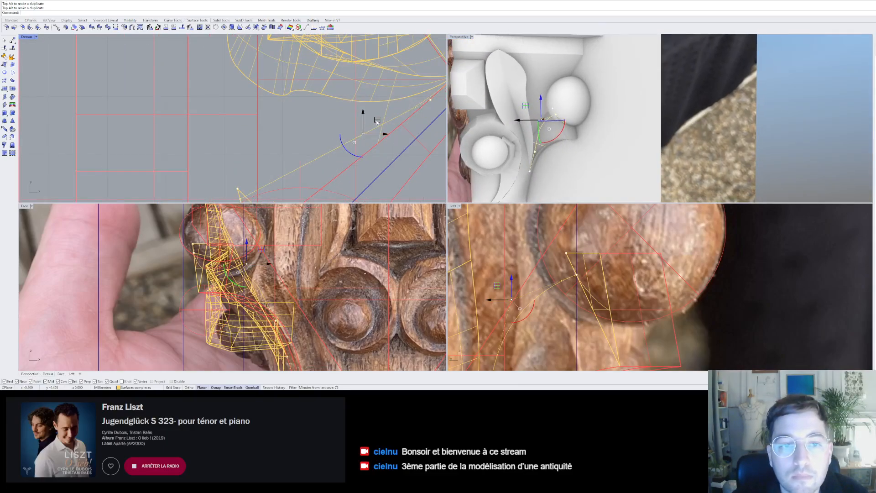
left_click_drag(377, 120, 380, 133)
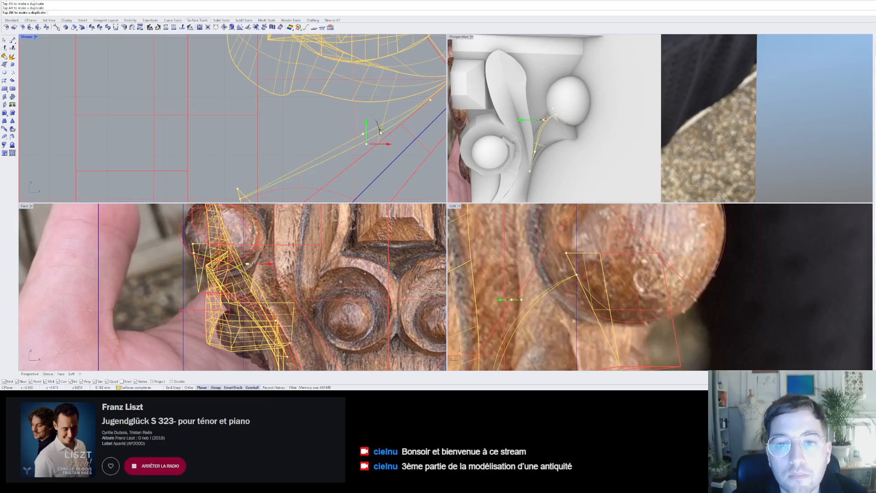
key("Escape")
- Compare the reshaped bowed curve with the carved stem below the large sphere in the front and side reference photos
right_click_drag(543, 163, 552, 132)
scroll(564, 119, "up", 3)
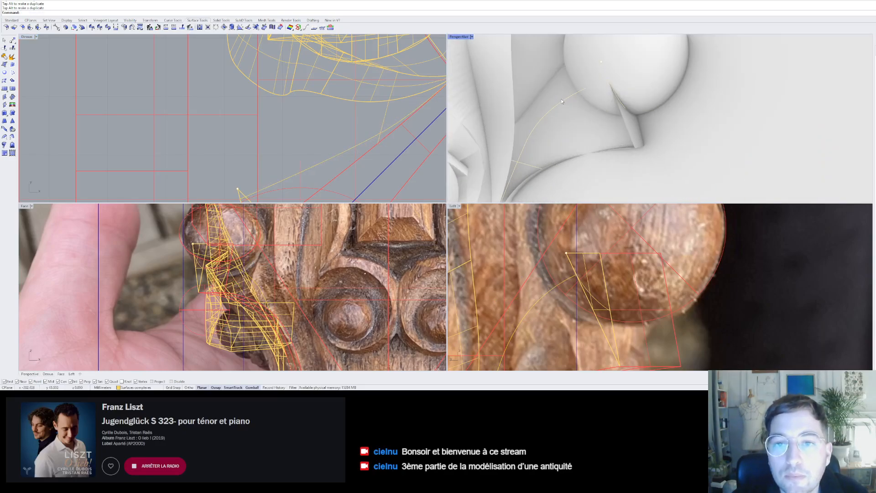
left_click(563, 101)
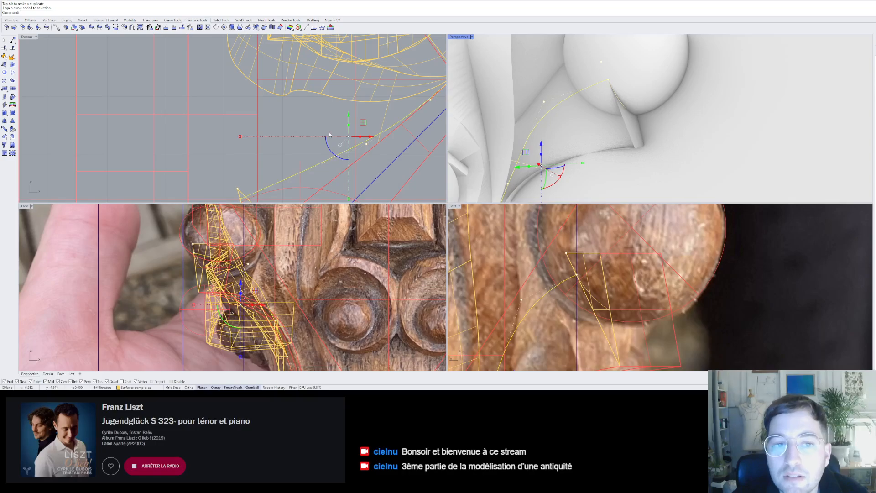
scroll(330, 135, "down", 4)
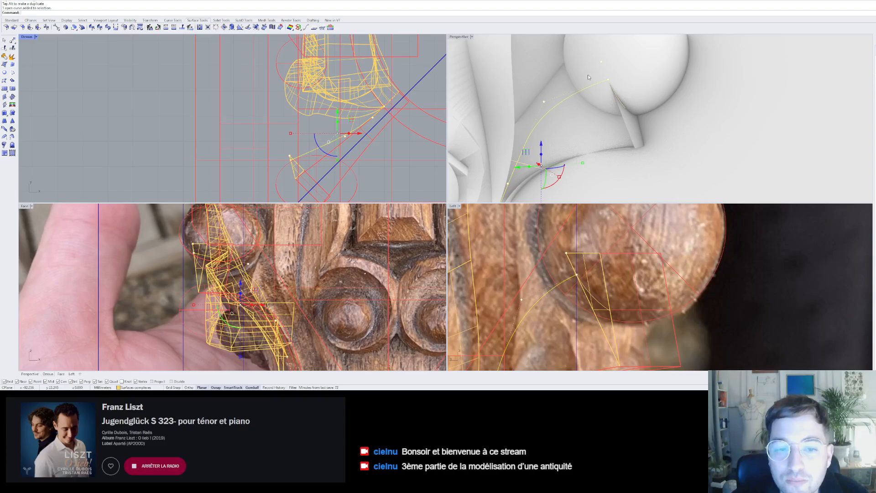
scroll(540, 245, "down", 3)
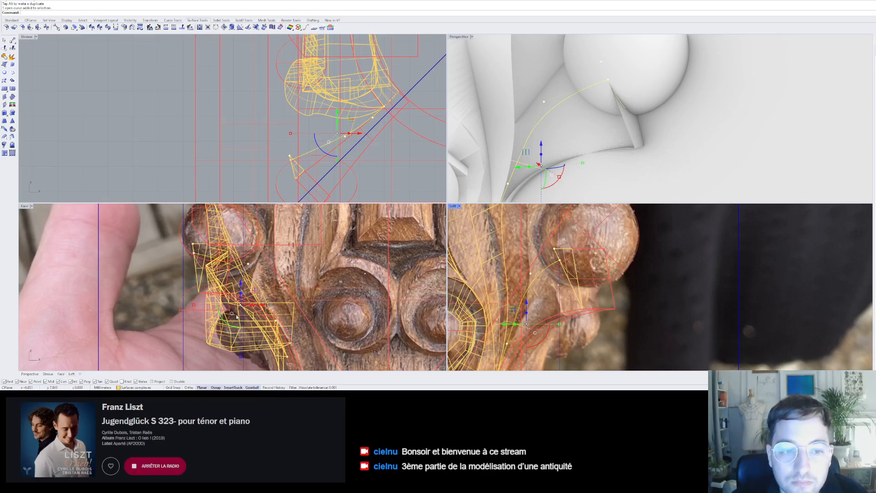
scroll(242, 305, "down", 8)
scroll(347, 325, "up", 6)
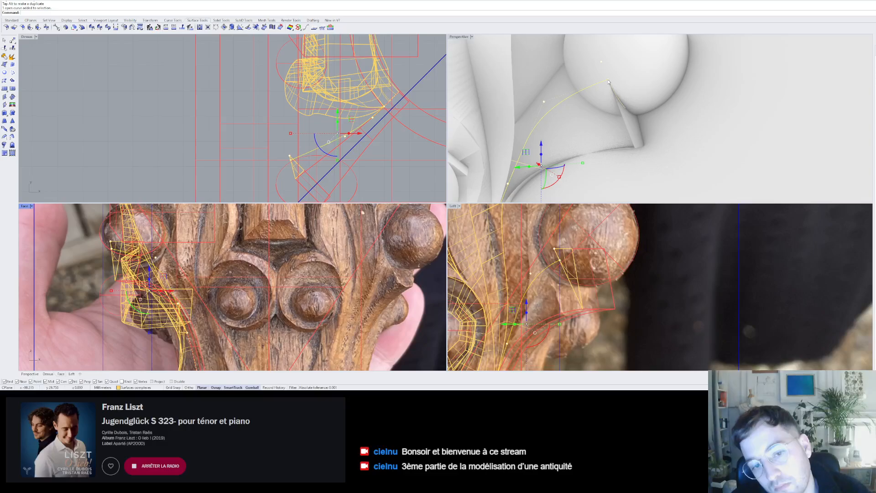
scroll(335, 274, "down", 3)
scroll(334, 270, "up", 4)
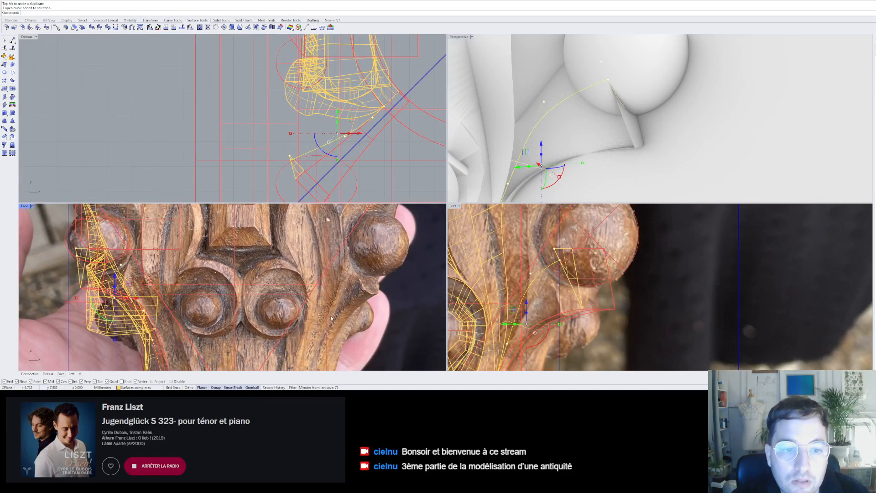
scroll(331, 316, "down", 2)
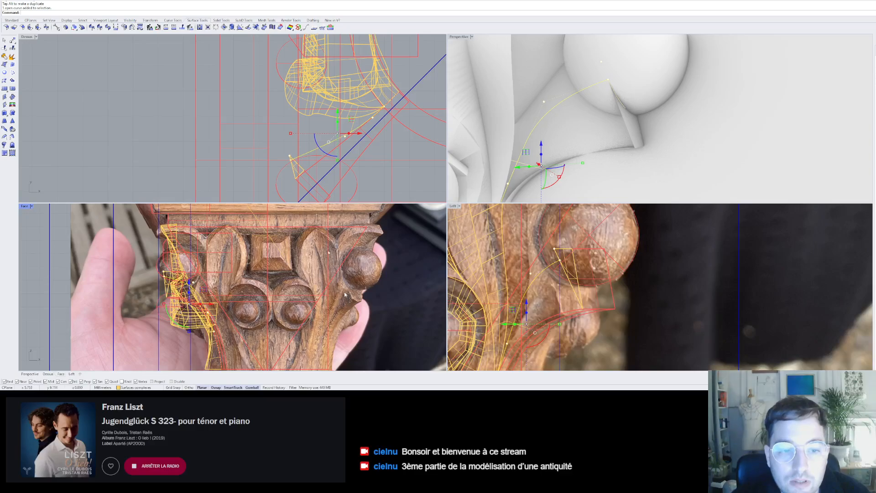
scroll(508, 174, "down", 3)
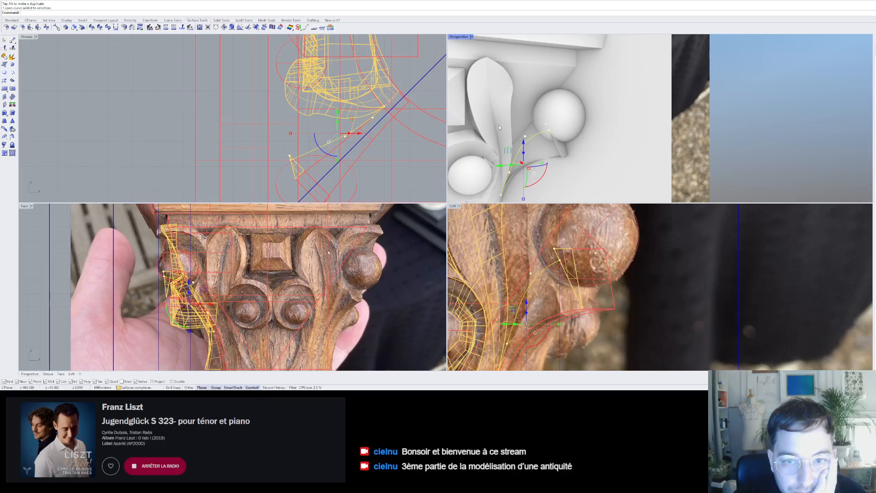
- Move the bowed curve's control point at the large sphere in plan, away from the sphere and toward the leaf stem
left_click(546, 130)
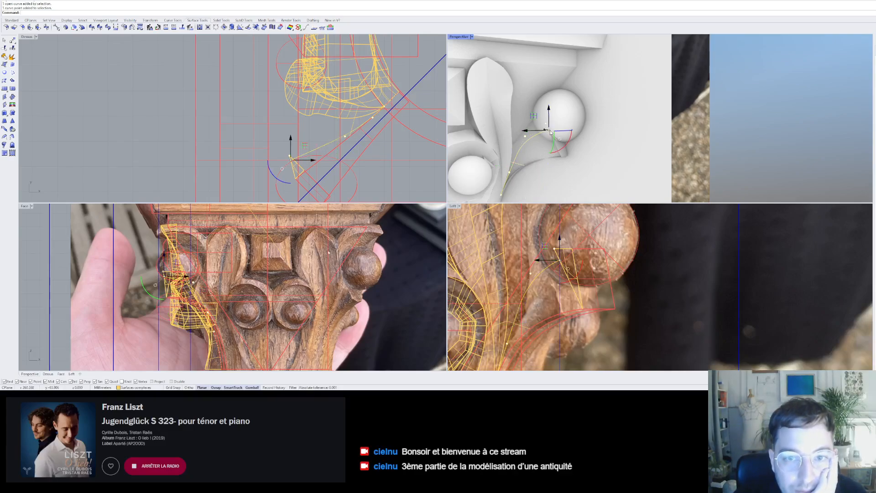
mouse_move(538, 126)
left_mouse_down()
mouse_move(523, 117)
mouse_move(544, 112)
left_mouse_up()
key("Escape")
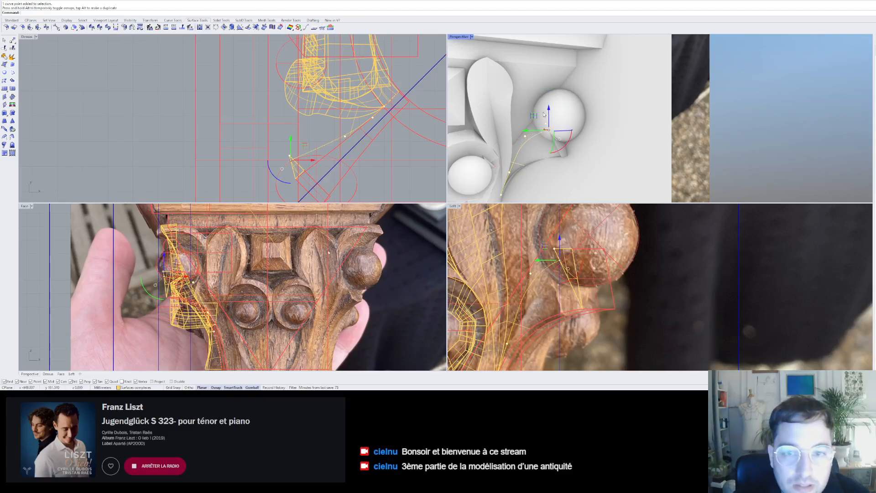
scroll(305, 152, "down", 2)
left_click_drag(308, 145, 317, 124)
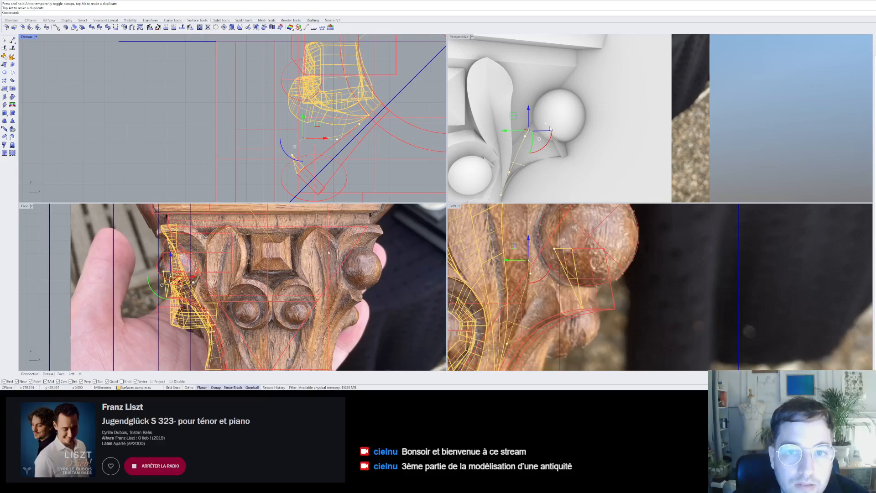
- Try raising the bowed curve's end control point near the large sphere vertically in the front view
scroll(227, 298, "down", 4)
scroll(174, 265, "up", 6)
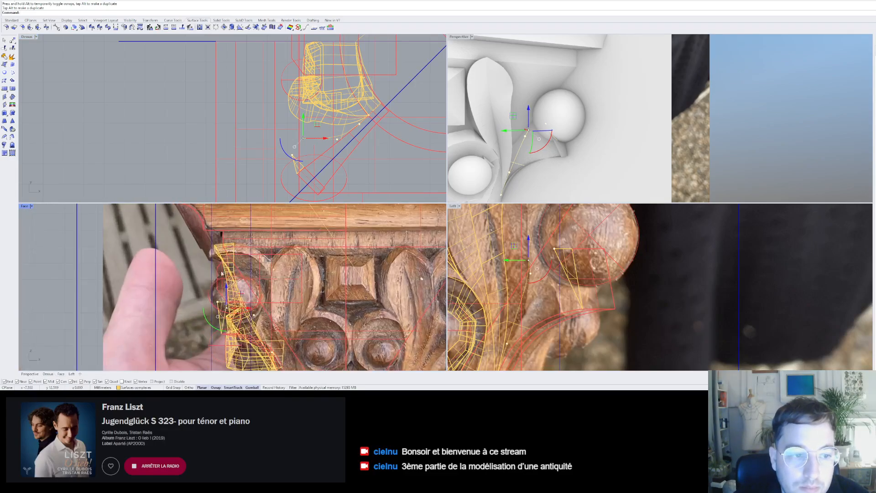
left_click_drag(227, 288, 235, 265)
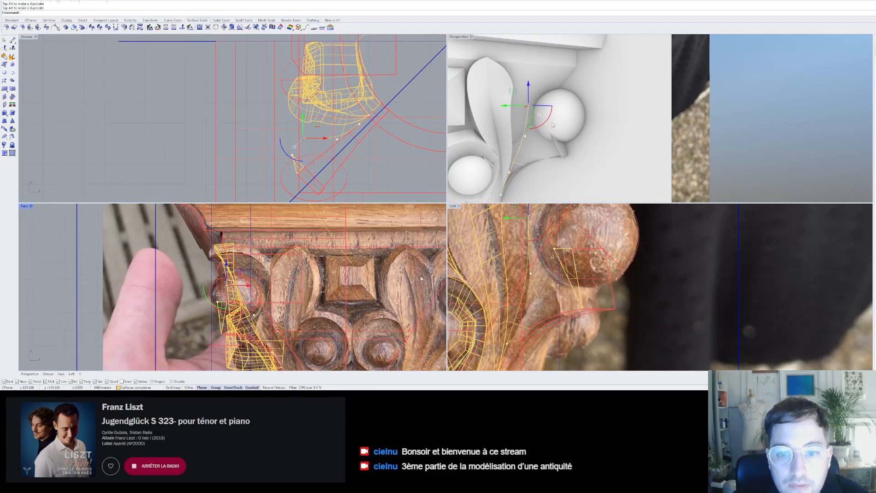
key("Escape")
scroll(525, 155, "down", 5)
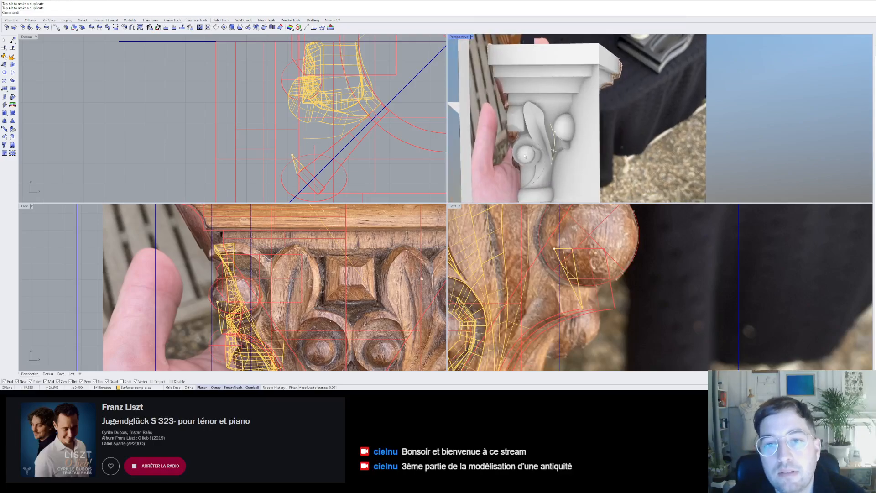
scroll(525, 155, "up", 8)
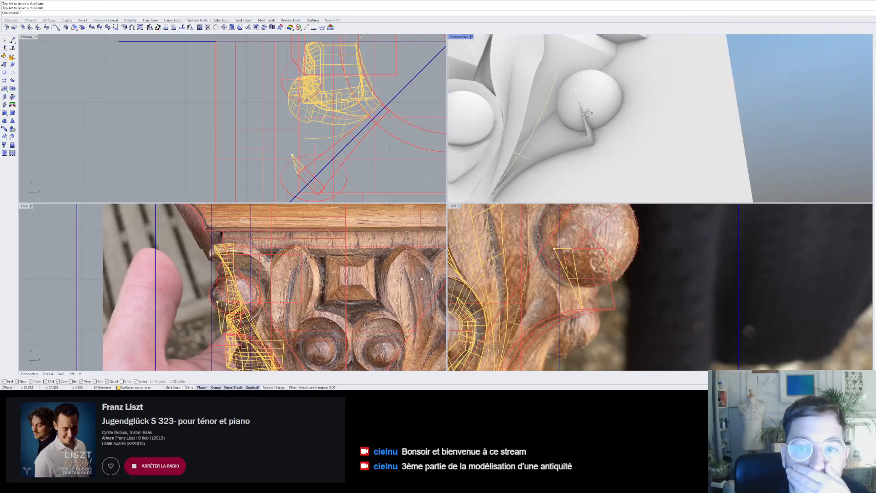
- Compare the raised curve with the carved stem in the reference photos, and undo the last moves of its end point
right_click_drag(588, 112, 580, 120)
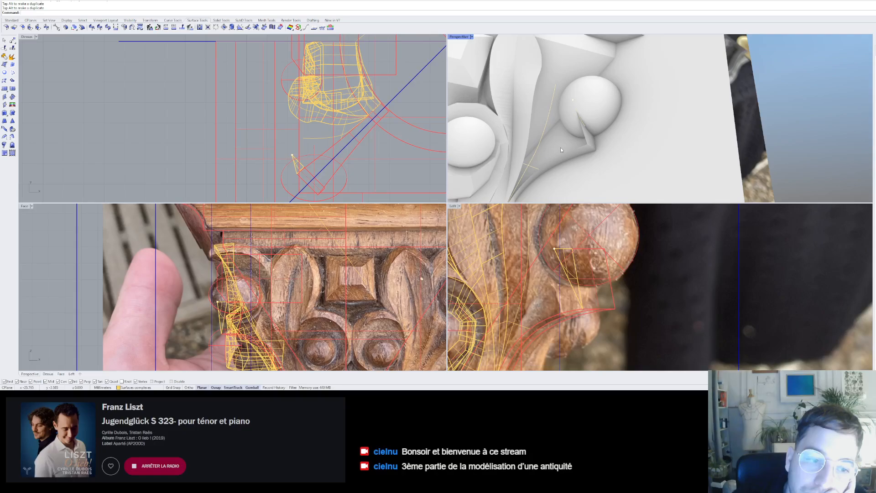
scroll(206, 264, "down", 9)
scroll(316, 284, "up", 7)
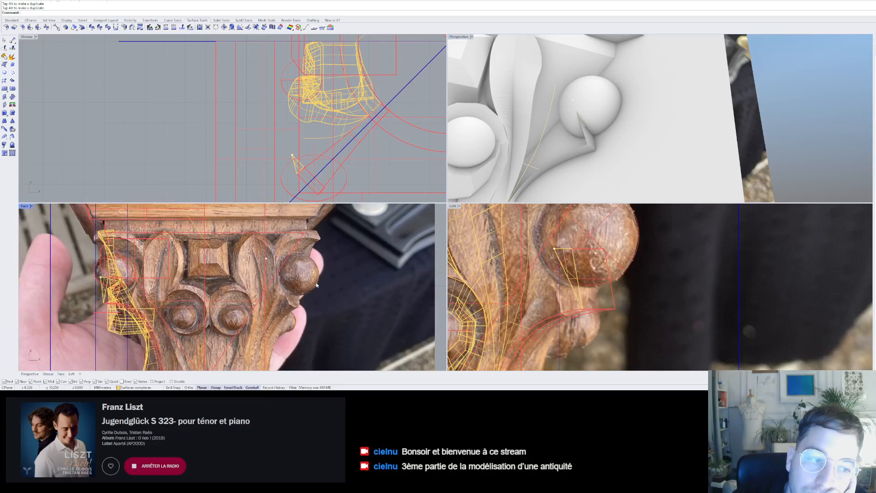
scroll(561, 306, "down", 6)
right_click_drag(593, 182, 591, 60)
right_click_drag(606, 193, 597, 170)
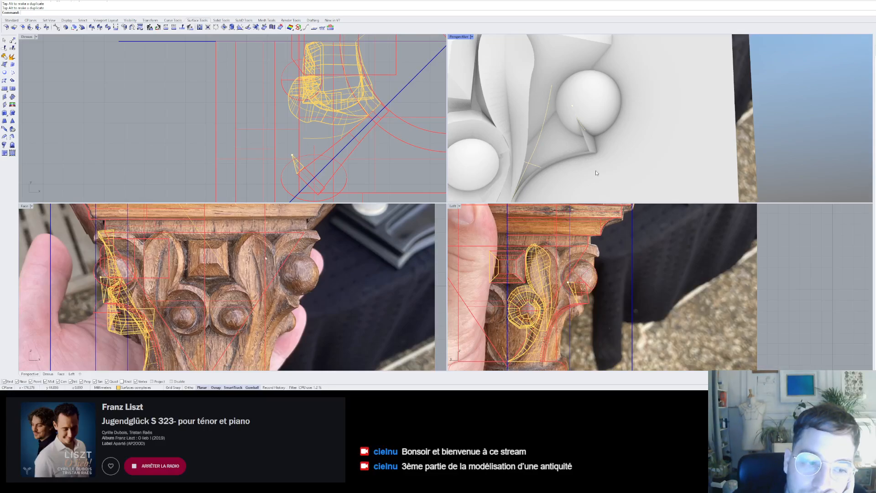
right_click_drag(596, 173, 582, 150)
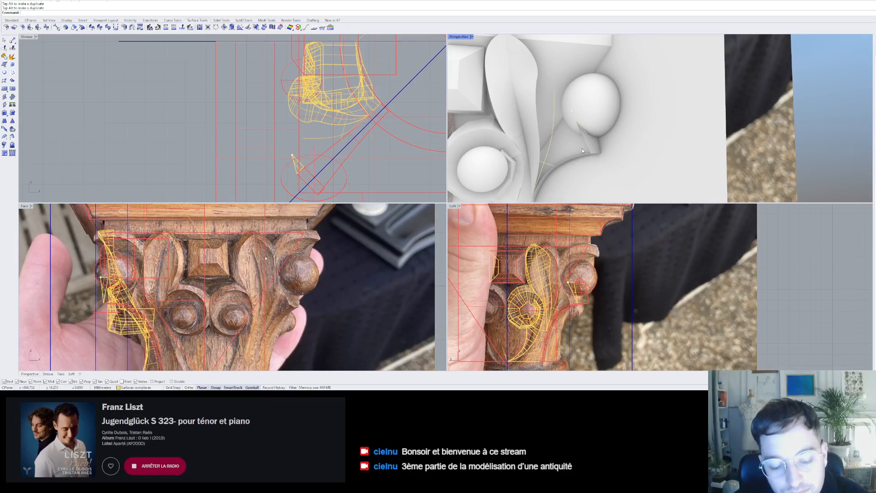
key("ctrl+z")
key("Escape")
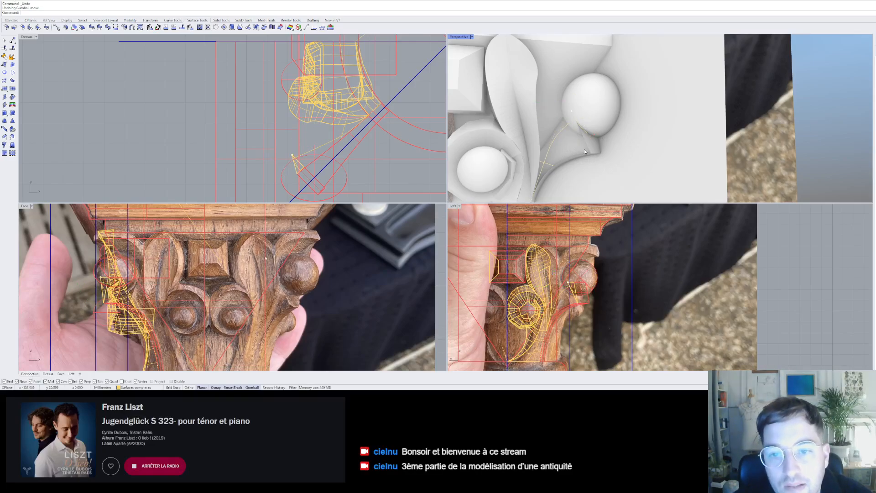
- Draw a short curve from the bowed curve's end at the large sphere down to the flared stem's upper inner corner
right_click_drag(584, 150, 613, 126)
scroll(573, 173, "down", 3)
scroll(588, 147, "up", 5)
left_click(554, 116)
scroll(568, 115, "up", 4)
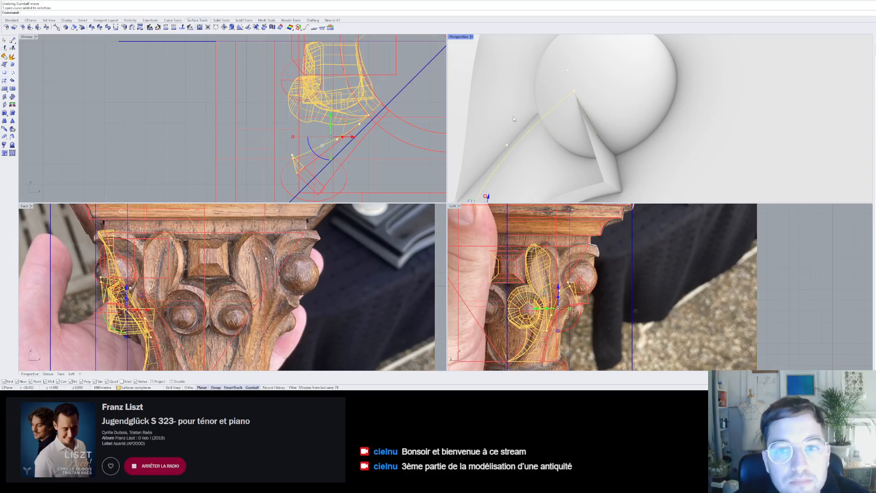
left_click(172, 20)
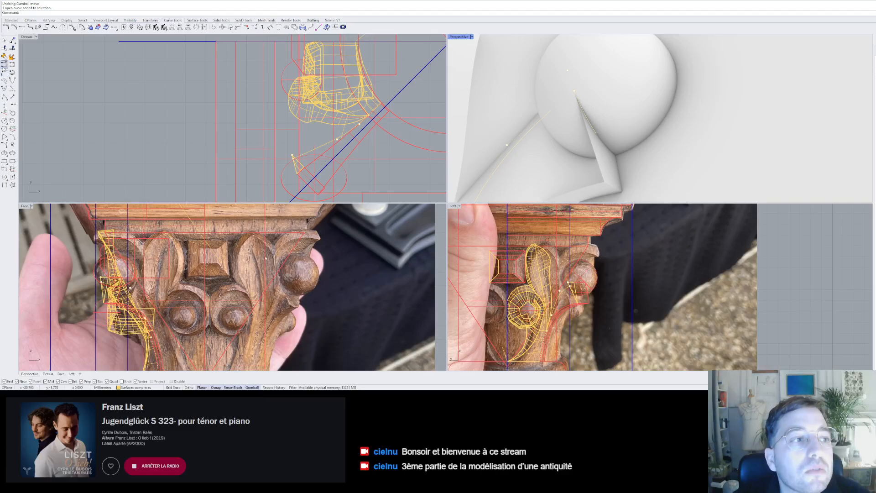
left_click(4, 65)
left_click(574, 90)
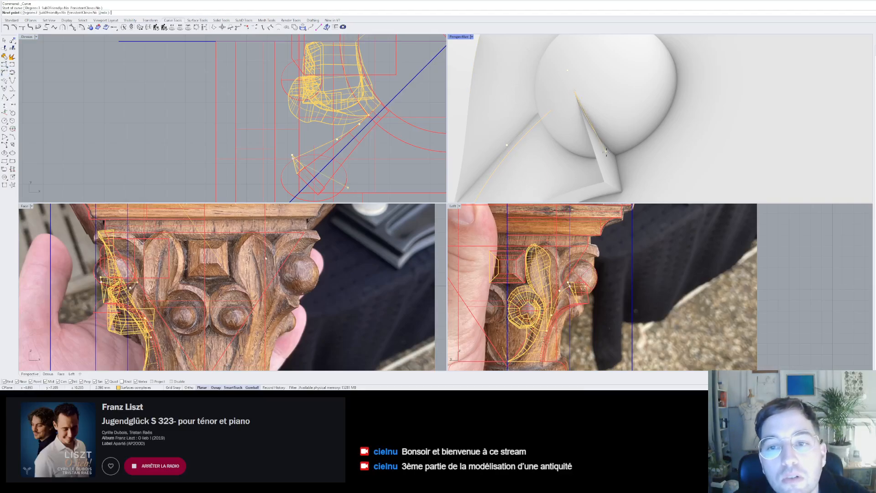
right_click_drag(625, 146, 610, 158)
left_click(610, 153)
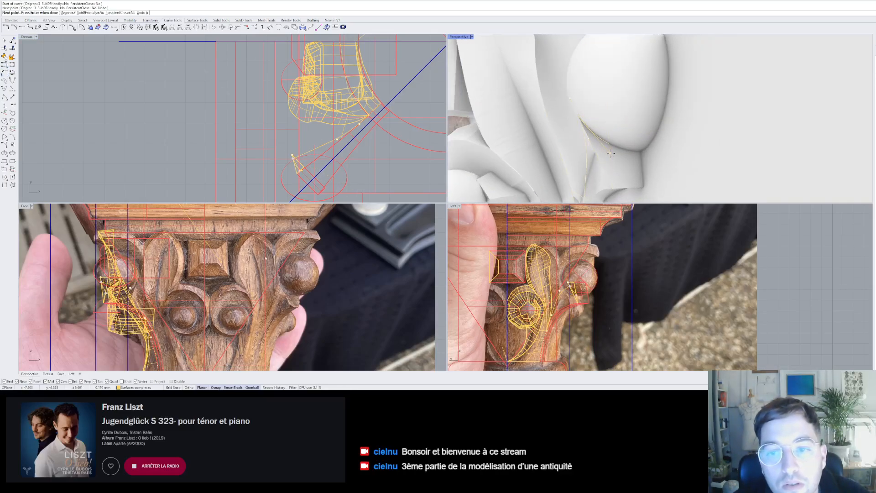
left_click(611, 188)
key("Return")
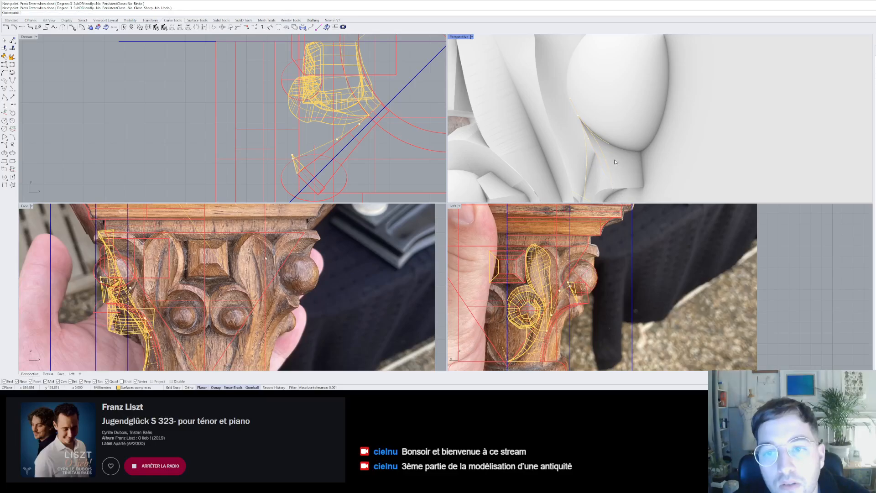
right_click_drag(614, 160, 608, 101)
scroll(596, 138, "down", 4)
scroll(596, 138, "up", 7)
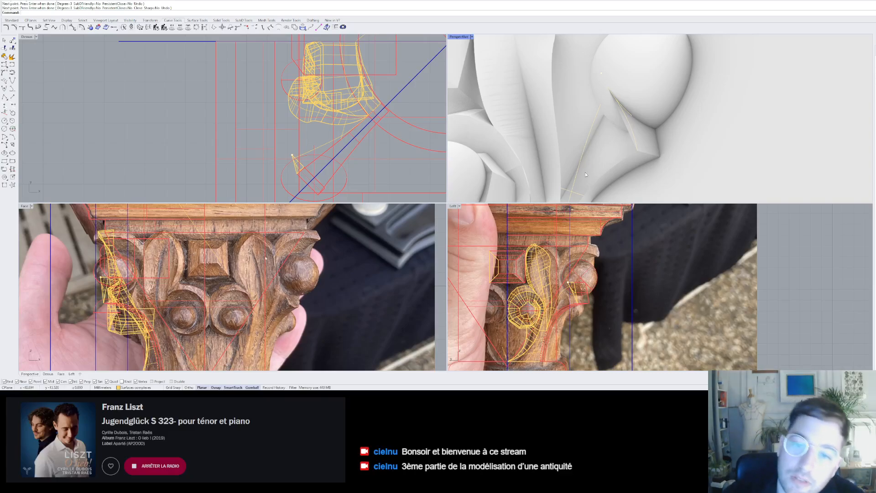
scroll(600, 133, "down", 5)
scroll(599, 134, "up", 5)
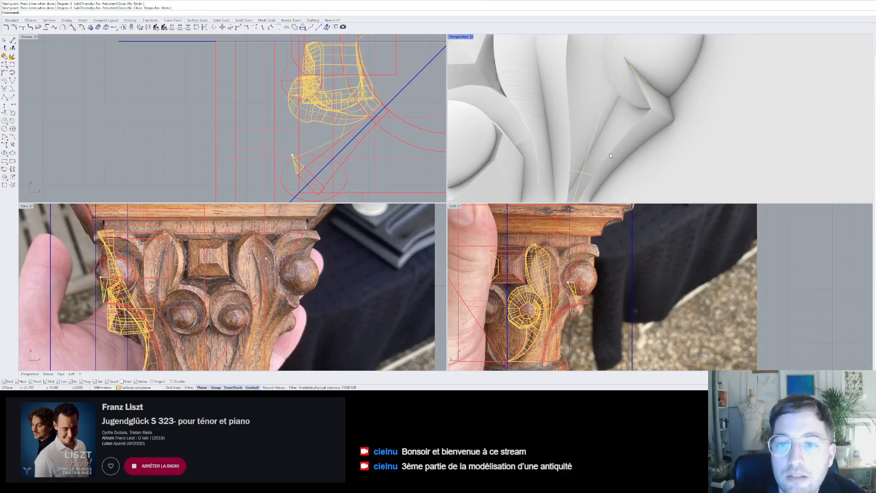
scroll(610, 153, "down", 4)
scroll(610, 144, "up", 2)
left_click(615, 139)
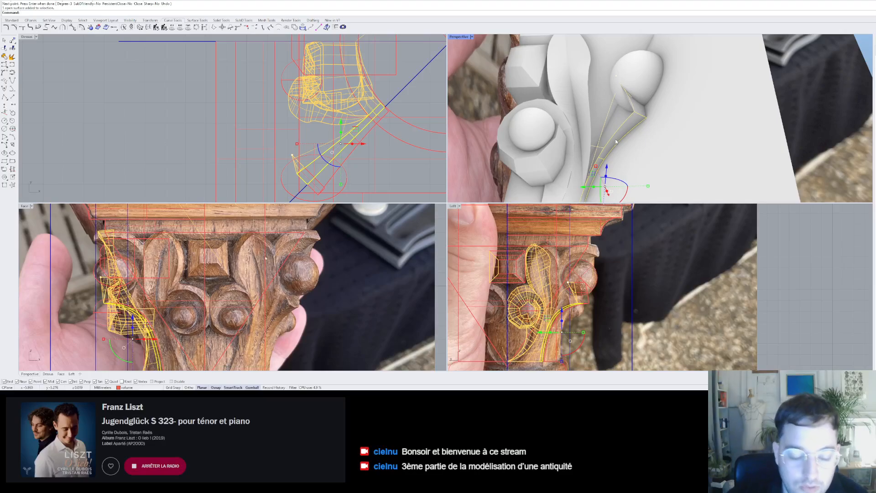
type("dupe")
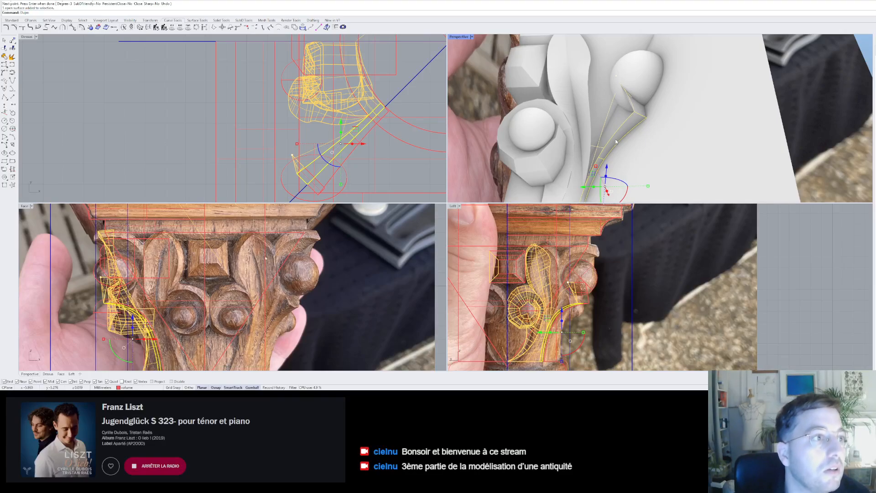
key("Return")
key("Return")
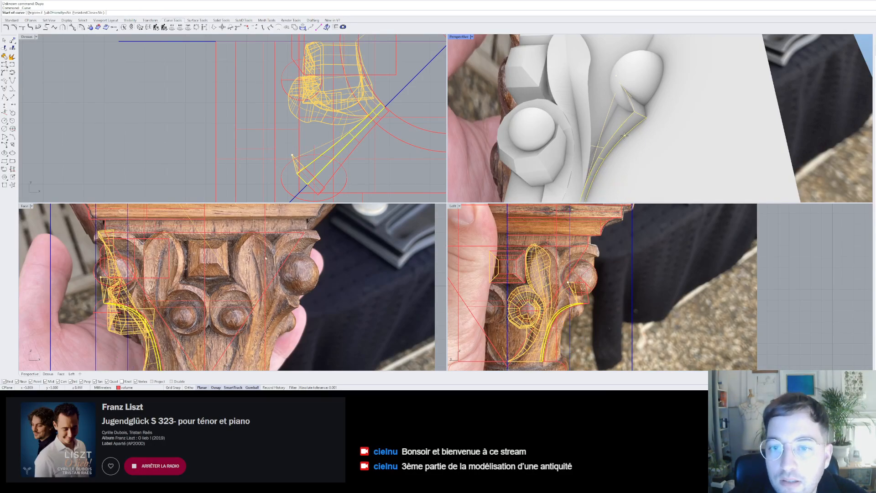
key("Escape")
key("Escape")
left_click(618, 129)
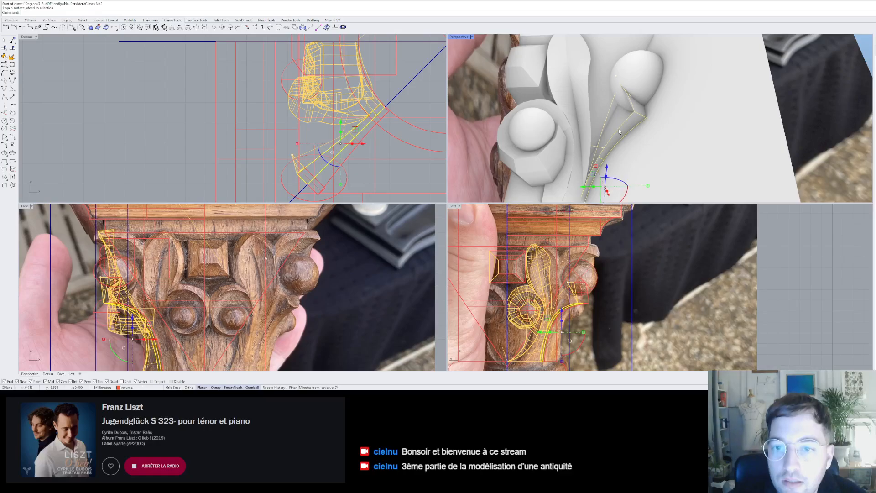
scroll(618, 129, "down", 6)
right_click_drag(617, 129, 615, 141)
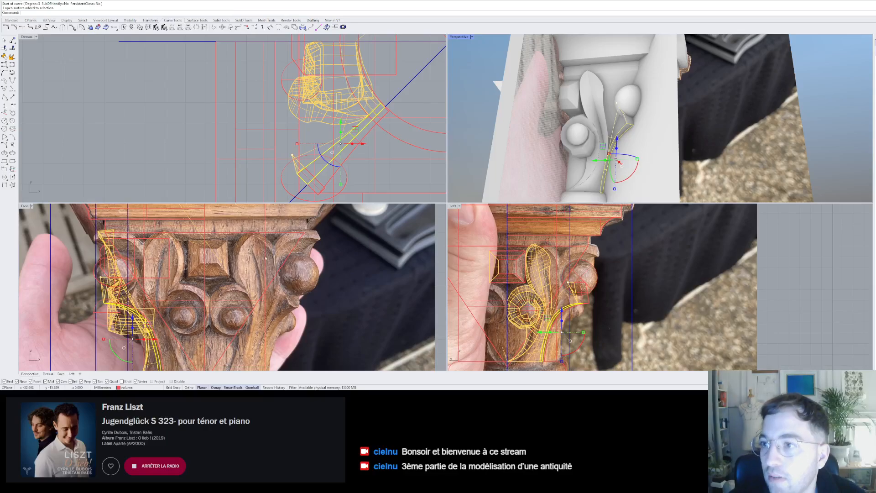
scroll(629, 119, "up", 5)
key("Return")
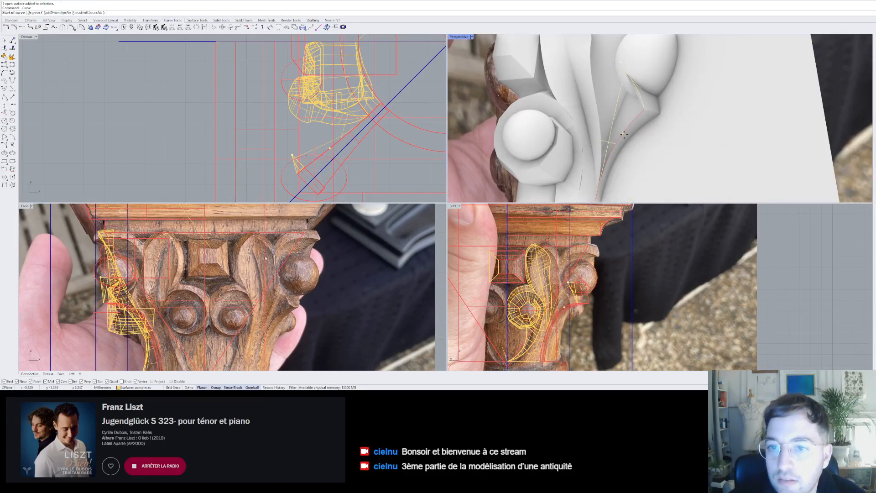
key("Escape")
- Duplicate the border of the flared stem's arched surface below the large sphere as a closed curve with DupBorder
type("dup")
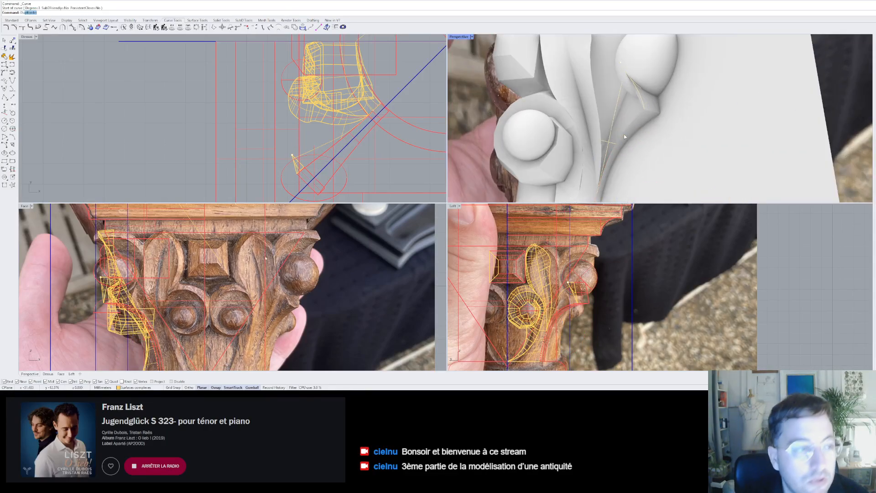
key("Return")
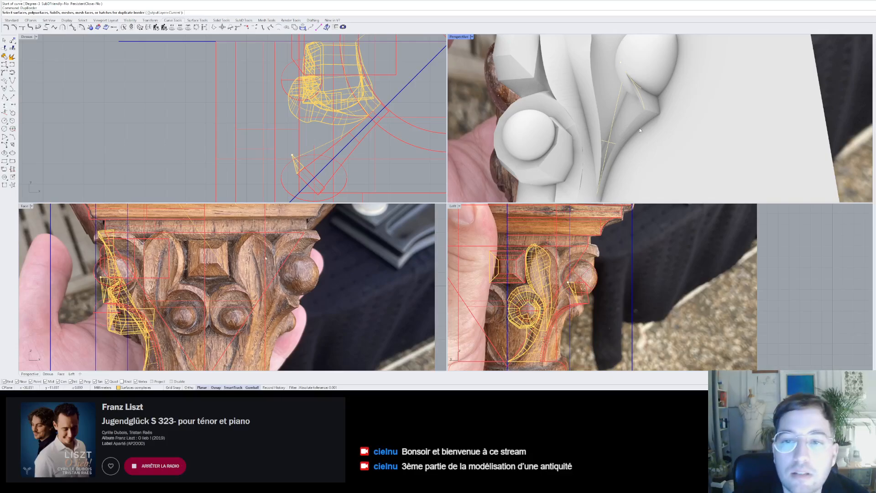
left_click(636, 125)
key("Return")
key("Escape")
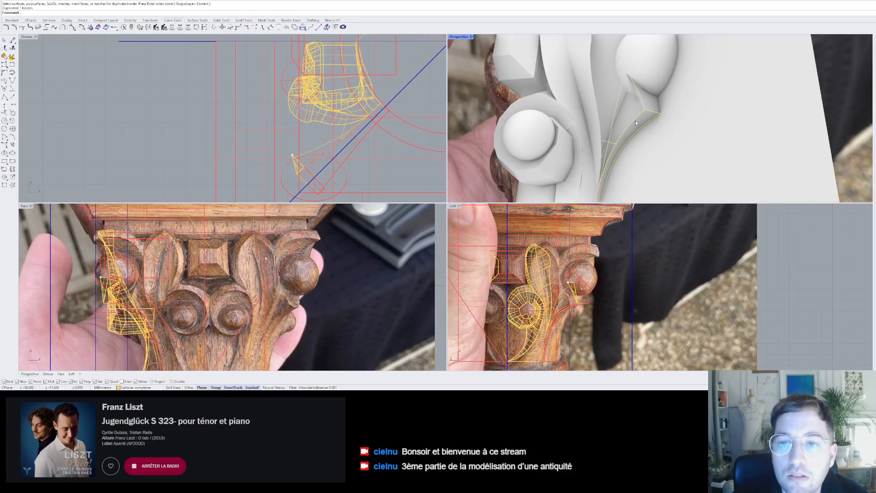
left_click(638, 118)
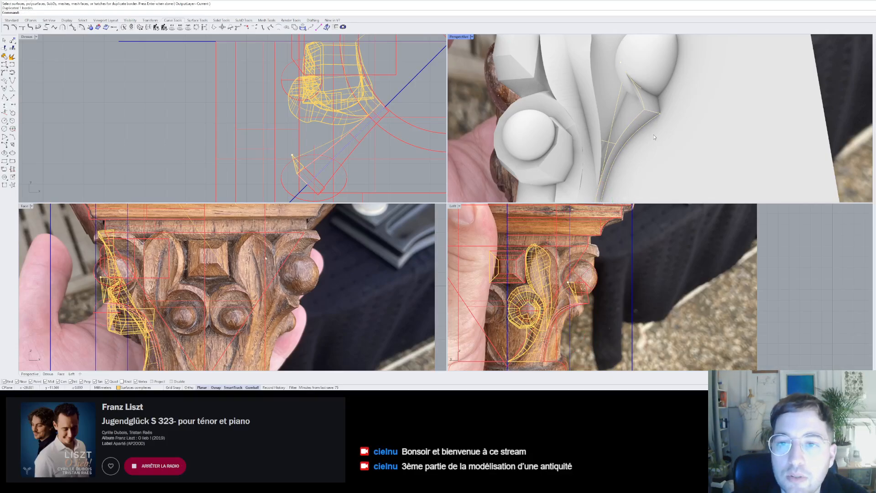
- Move the duplicated border together with the bowed curve and the short connecting curve to the construction curves' layer
scroll(661, 97, "down", 3)
scroll(639, 113, "up", 5)
scroll(626, 136, "down", 5)
scroll(619, 153, "up", 5)
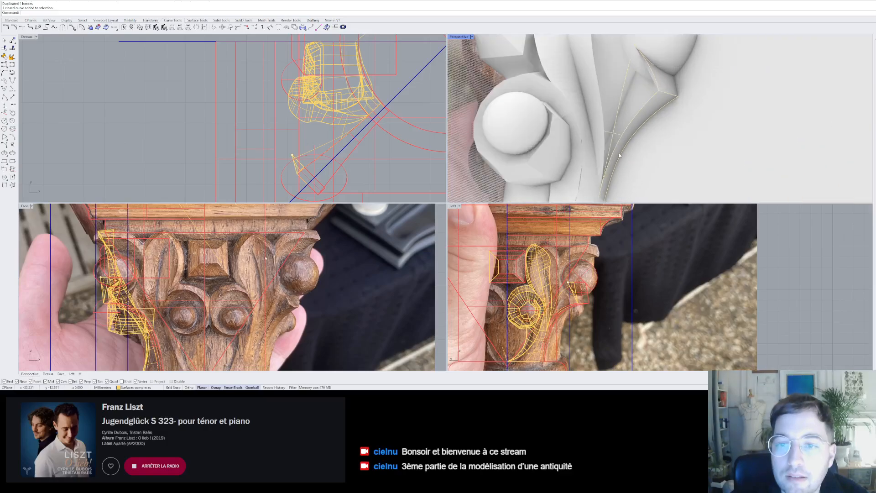
scroll(616, 137, "down", 2)
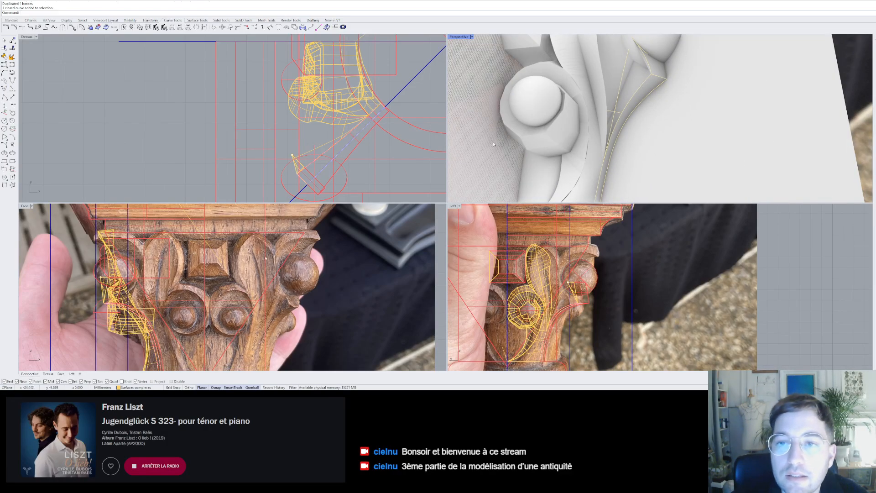
left_click(654, 89)
left_click(624, 73)
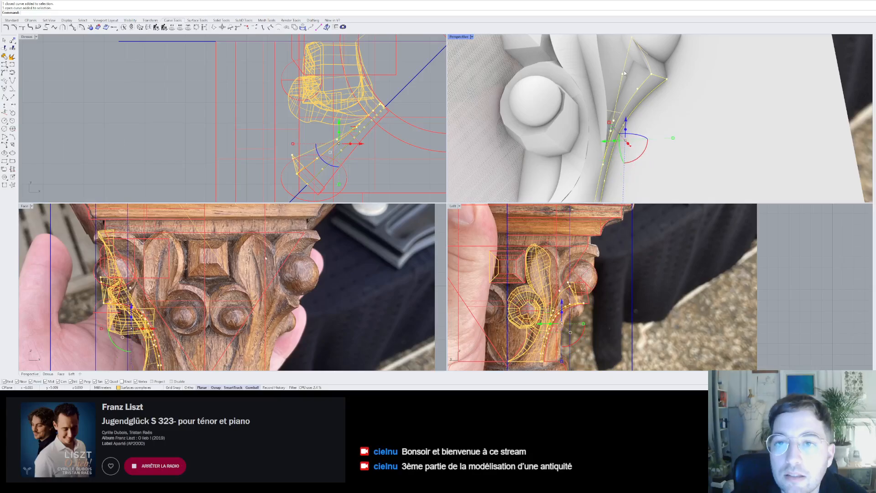
left_click(644, 53)
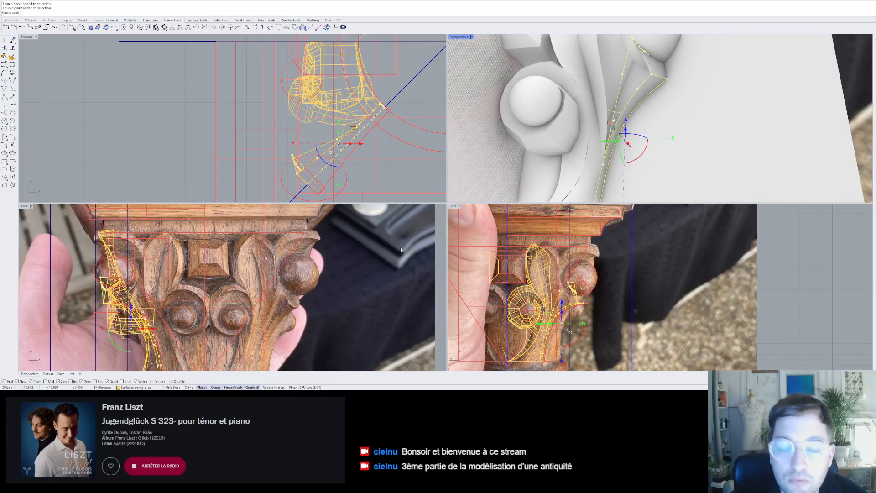
left_click(666, 81)
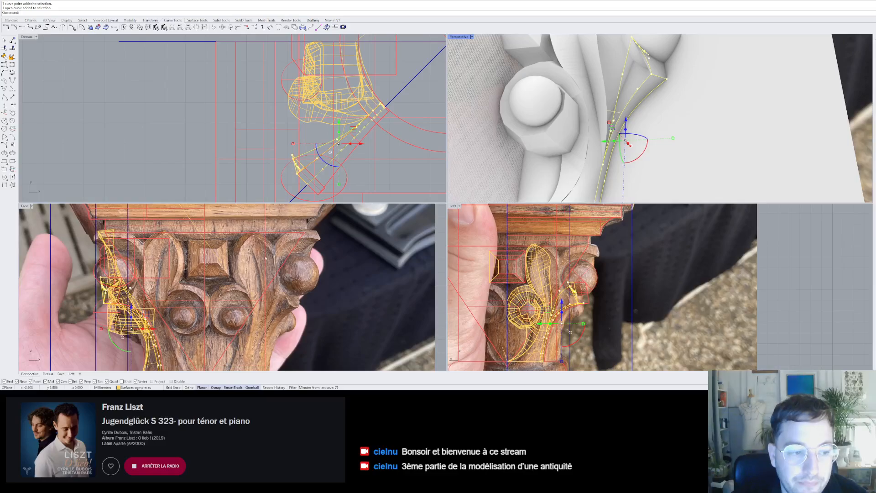
left_click(140, 375)
key("Escape")
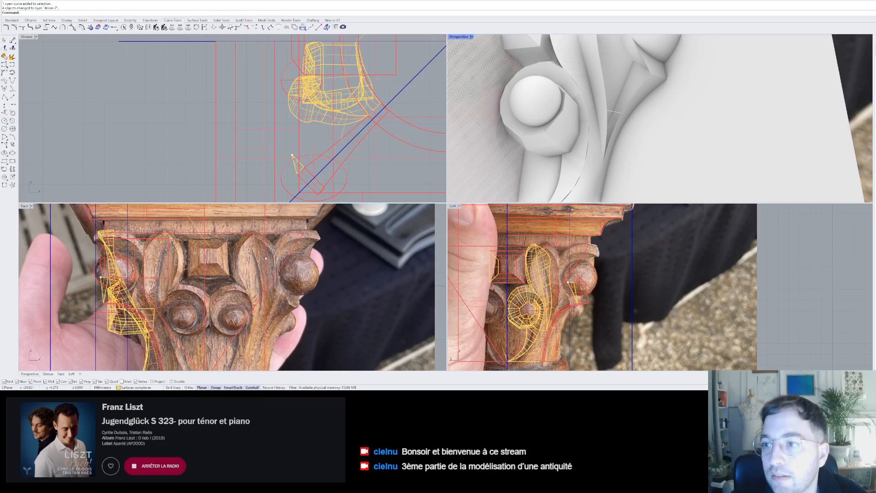
- Explode the duplicated border of the flared stem's arched surface and delete its lower outer edge segment
scroll(725, 99, "down", 5)
right_click_drag(662, 113, 668, 119)
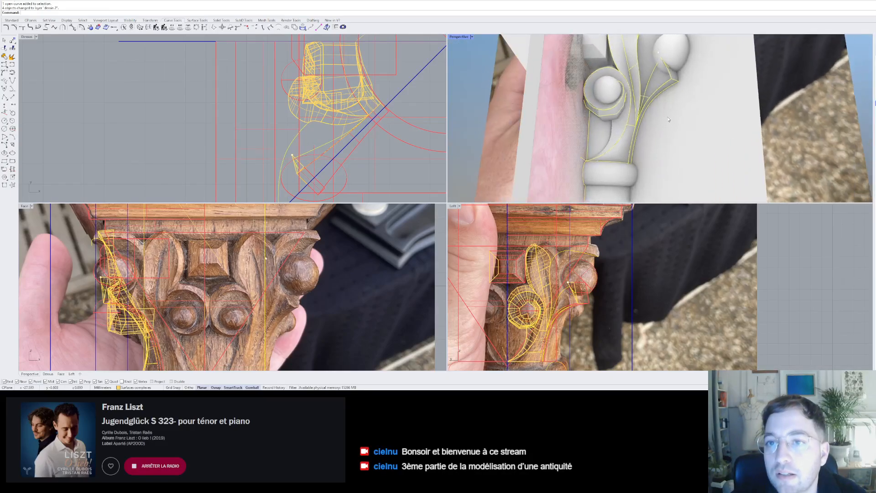
scroll(685, 89, "up", 5)
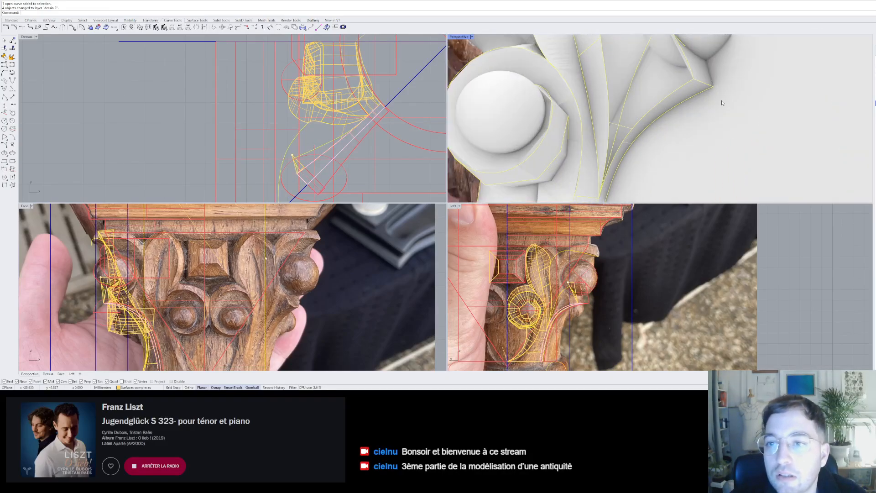
left_click(708, 87)
left_click(12, 56)
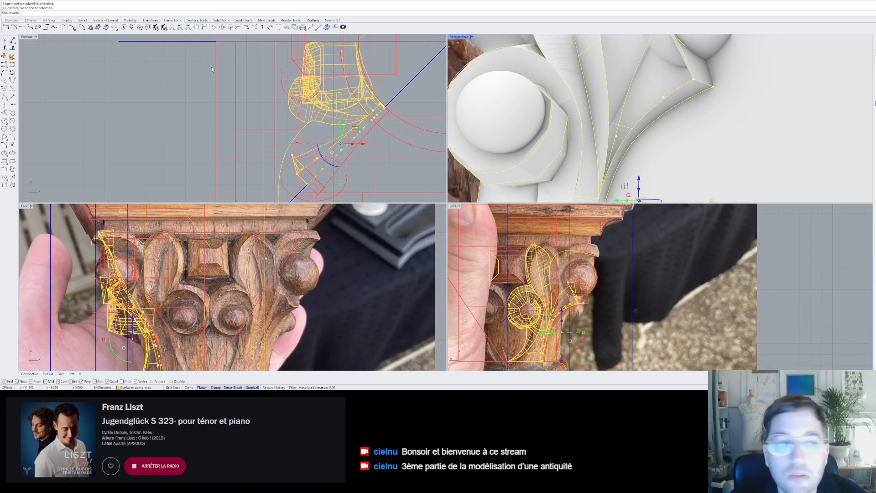
key("Escape")
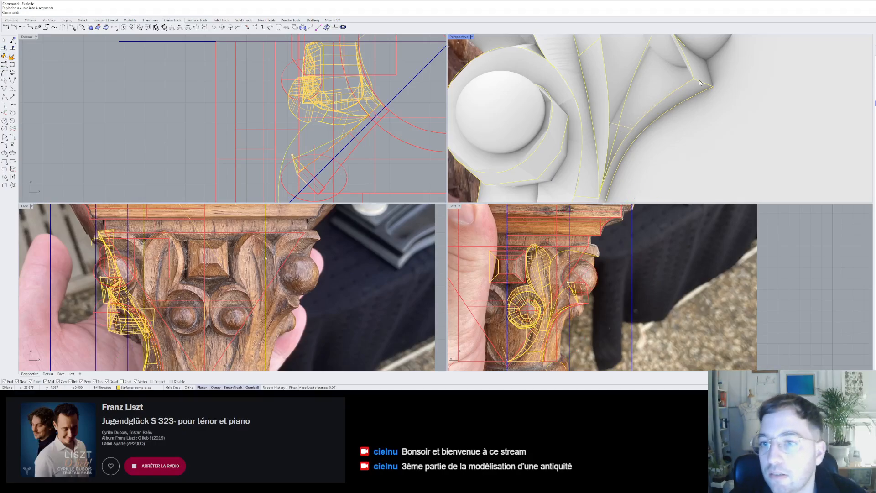
left_click(701, 92)
key("Delete")
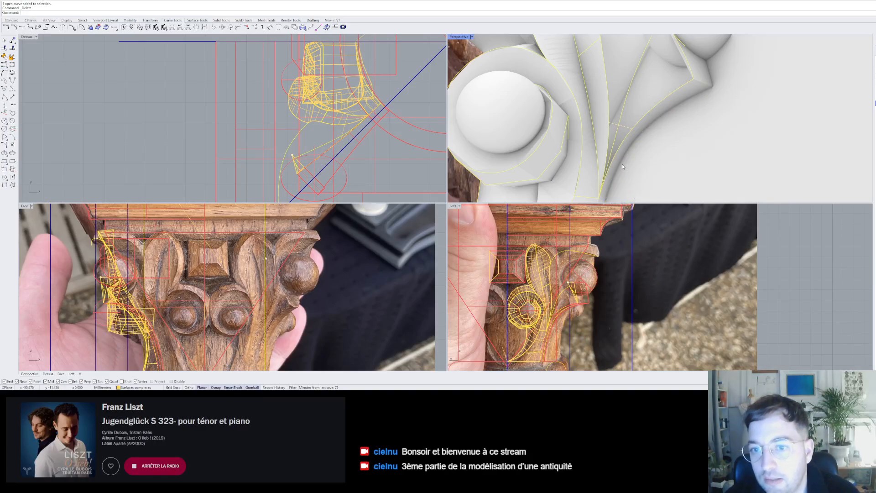
- Trim the overlapping curve at the flared stem's narrow lower end, using the adjoining boundary curve as the cutting object
scroll(622, 164, "up", 5)
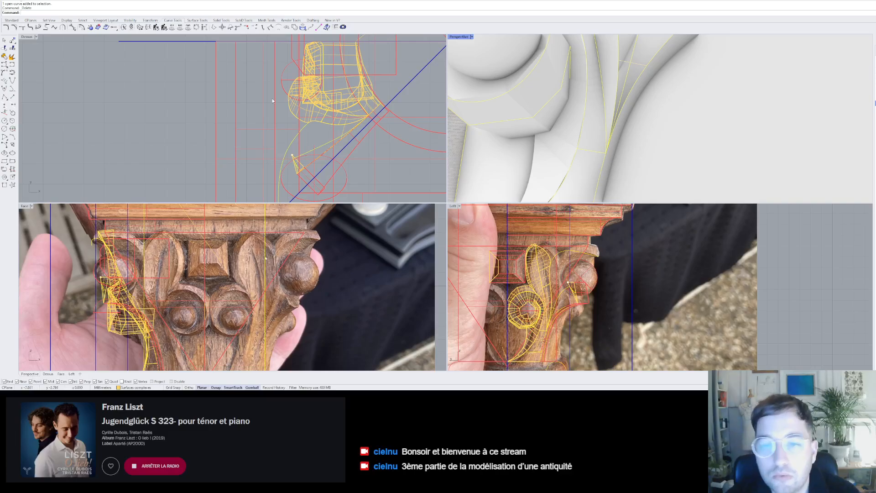
left_click(4, 57)
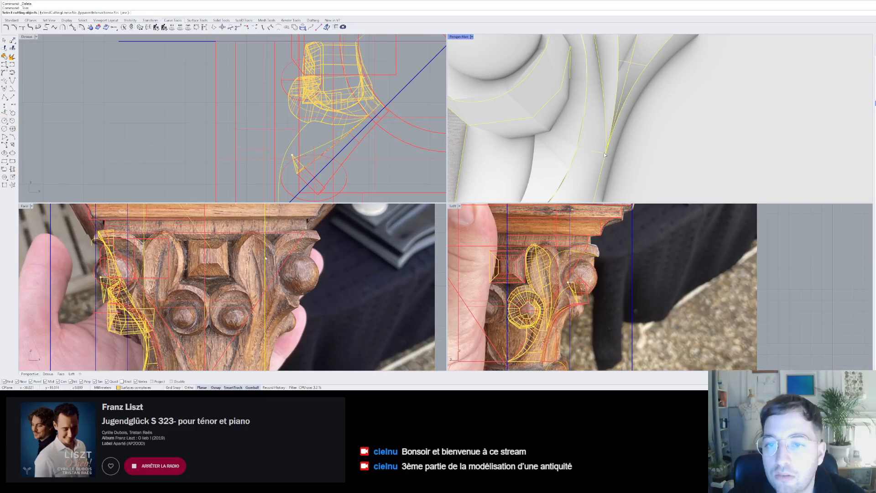
left_click(625, 104)
key("Return")
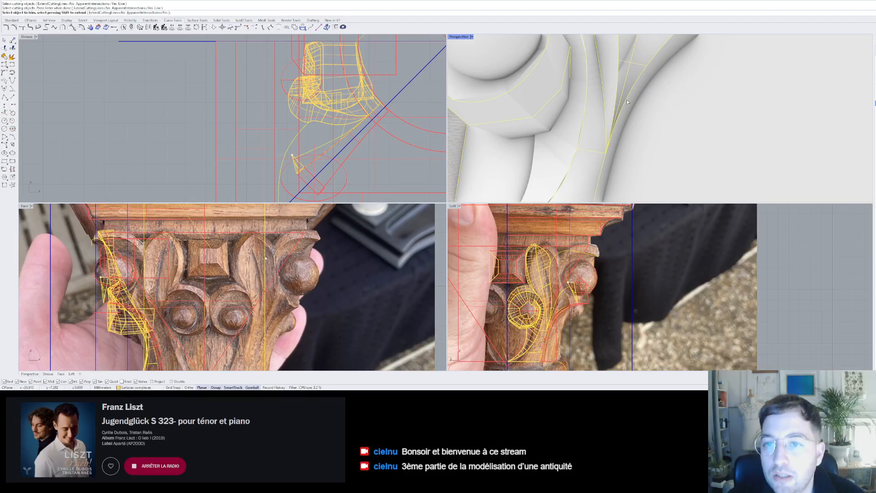
left_click(622, 173)
key("Return")
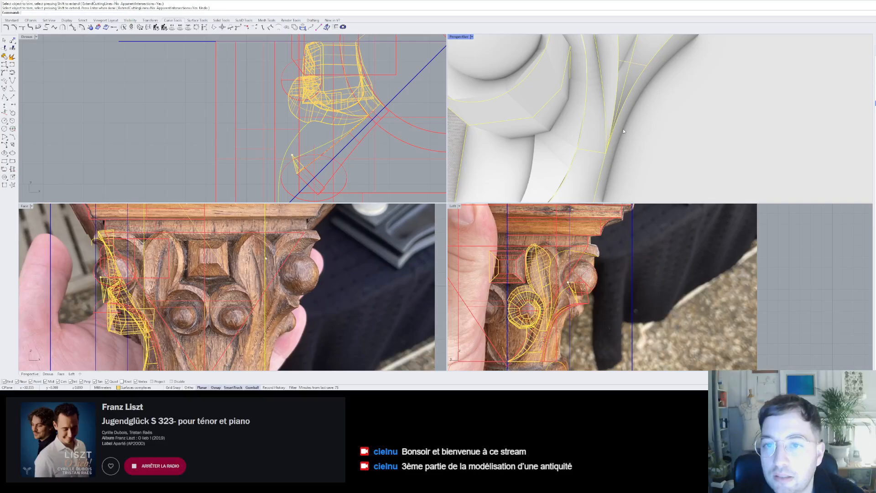
scroll(624, 125, "down", 3)
left_click(629, 105)
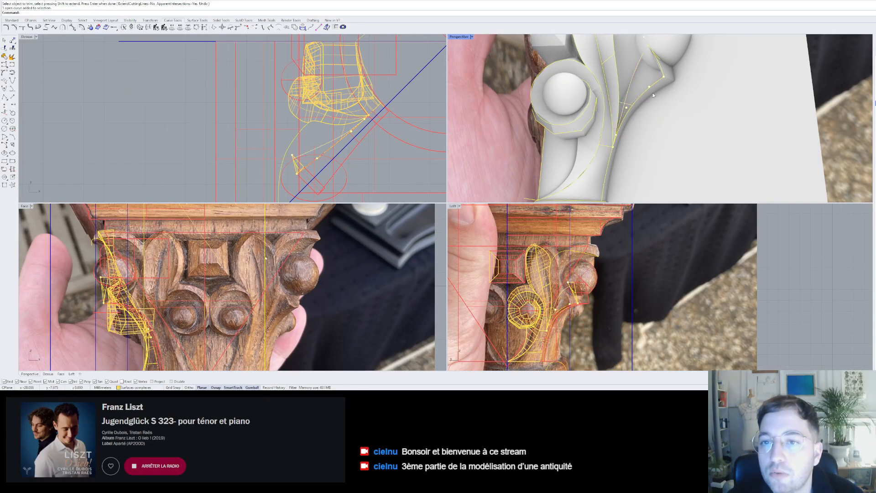
- Sweep a surface with Sweep2 along the bowed curve and the stem's inner border, using the short connecting curve as the cross section
scroll(652, 95, "up", 4)
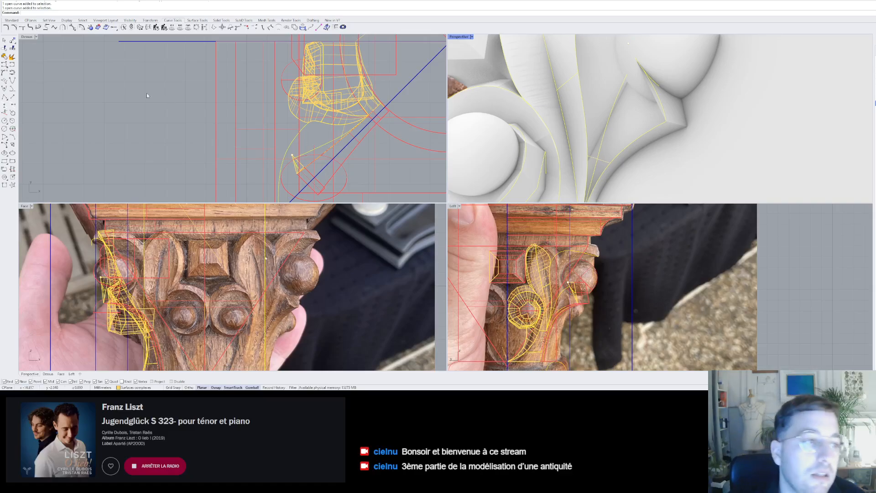
left_click(197, 20)
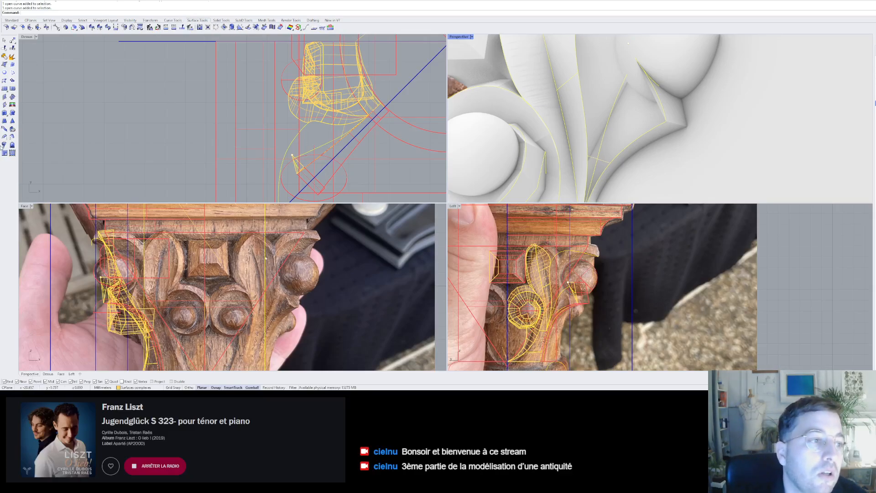
left_click(11, 137)
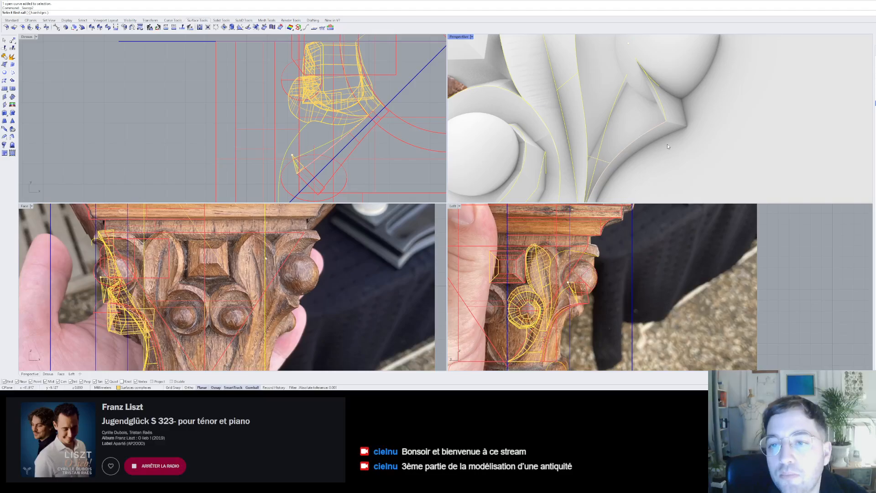
left_click(601, 100)
left_click(660, 106)
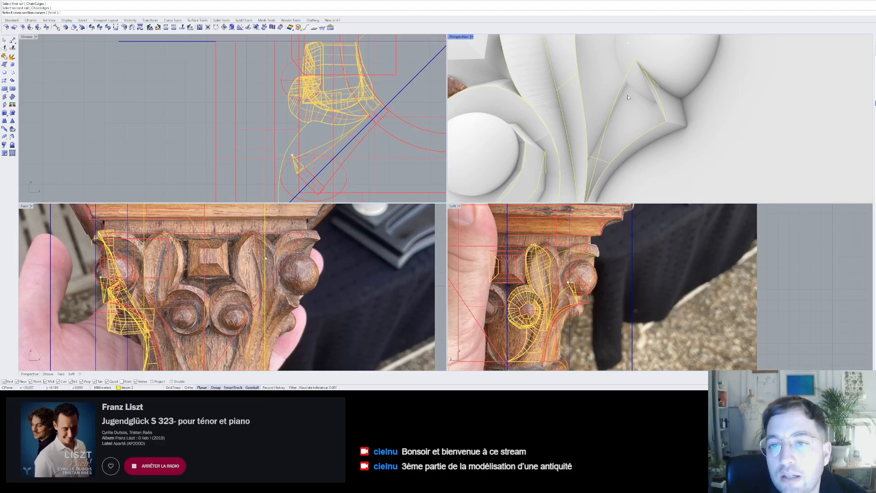
left_click(661, 105)
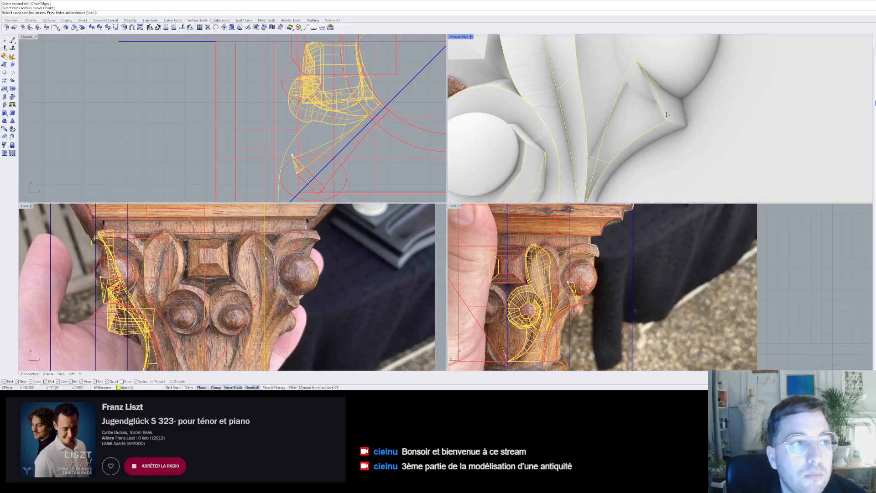
key("Return")
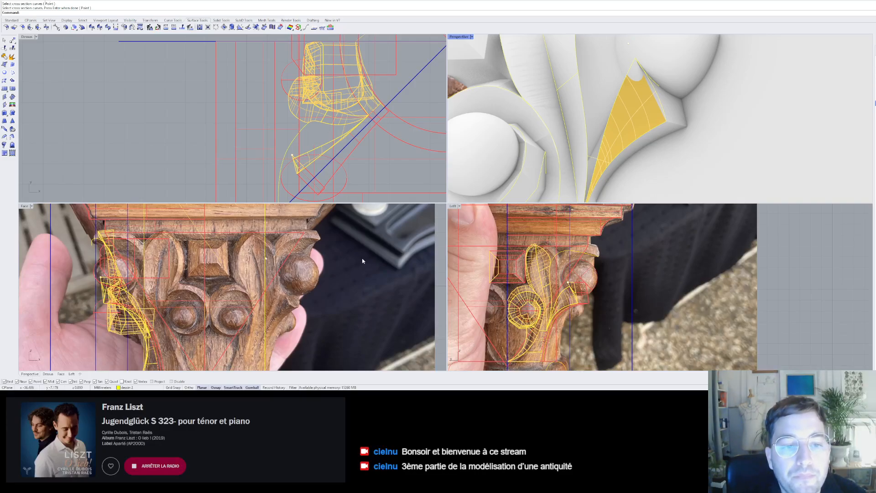
- Try to trim the geometry at the flared stem's upper end with the edge beside the large sphere as the cutting object
scroll(611, 157, "down", 5)
right_click_drag(611, 156, 563, 170)
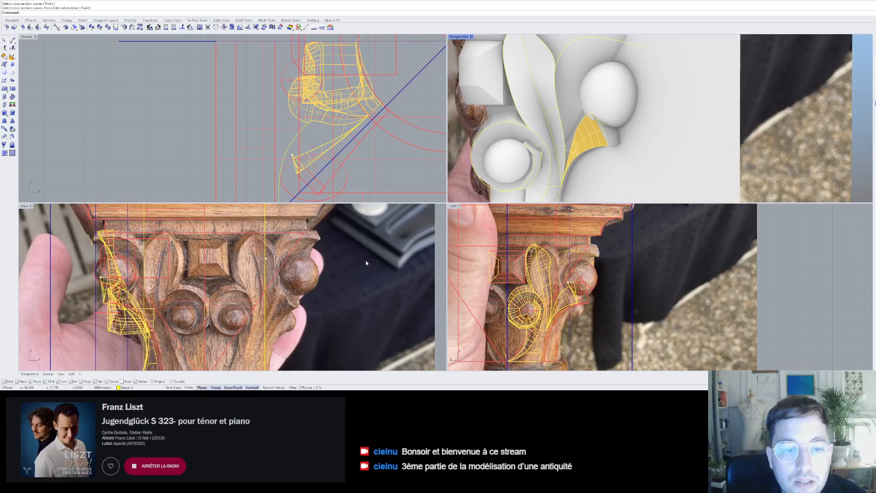
scroll(603, 147, "up", 10)
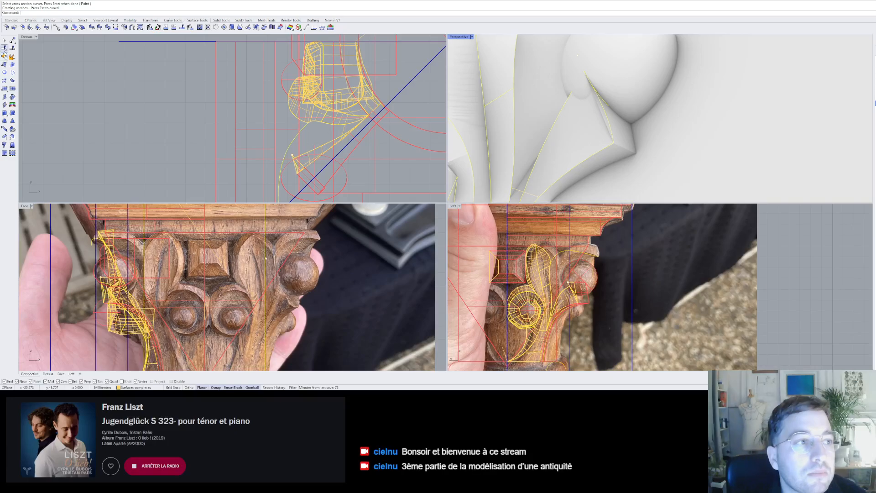
left_click(12, 48)
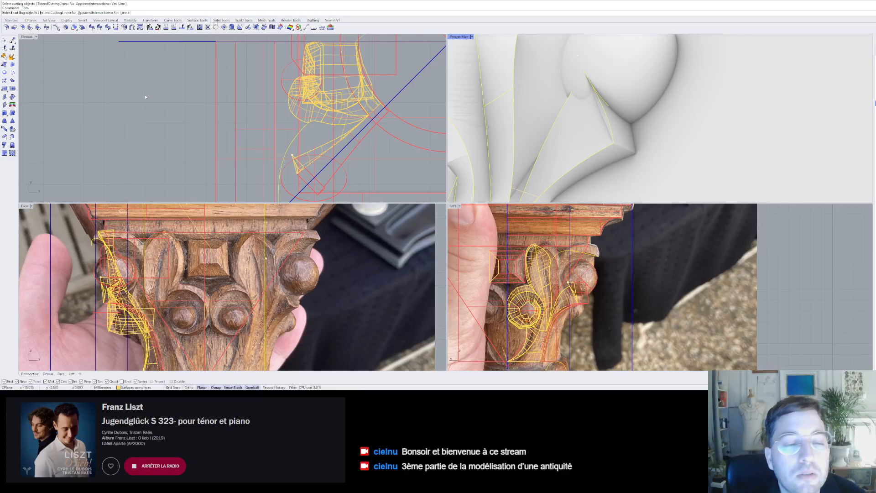
left_click(604, 121)
key("Return")
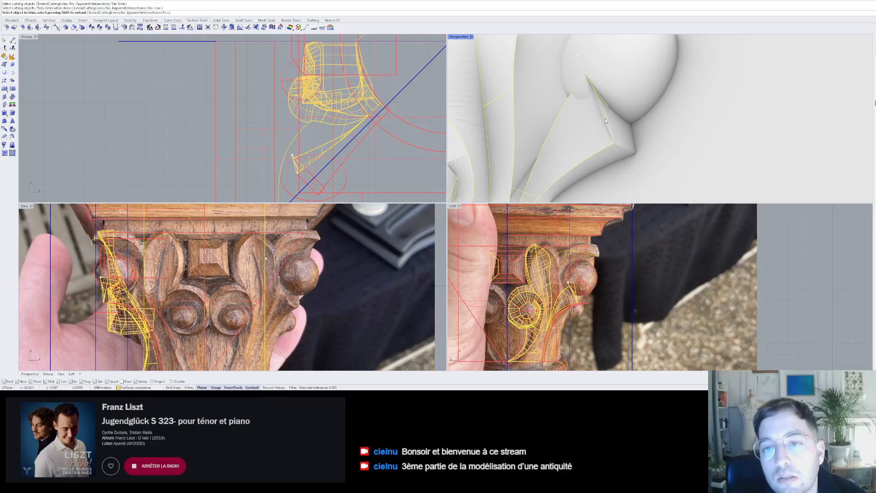
left_click(624, 138)
key("Return")
- Inspect the surfaced flared stem beneath the large sphere, and undo the last trim and the two-rail sweep
scroll(623, 138, "down", 8)
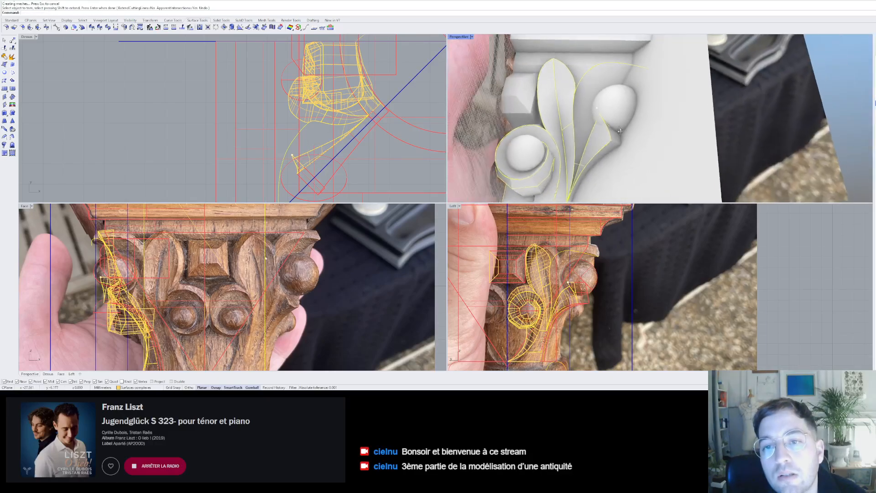
mouse_move(623, 137)
right_mouse_down()
mouse_move(624, 121)
mouse_move(639, 123)
mouse_move(615, 133)
right_mouse_up()
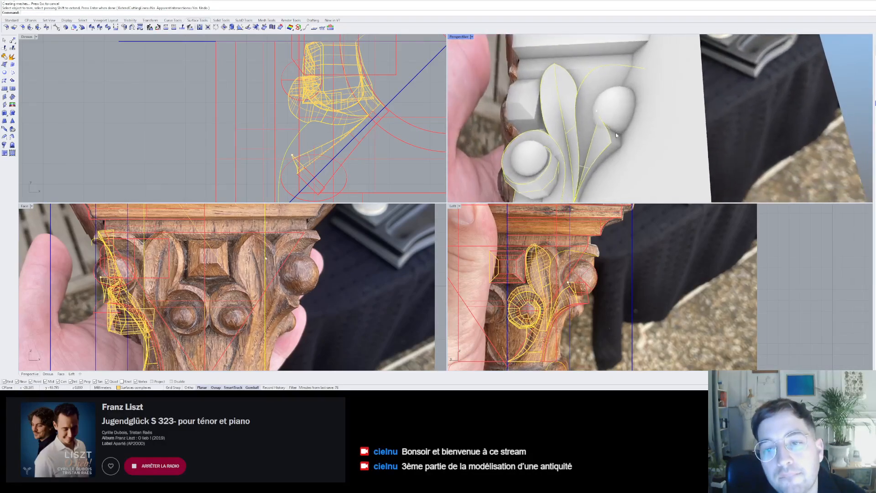
scroll(617, 134, "down", 6)
scroll(598, 143, "up", 3)
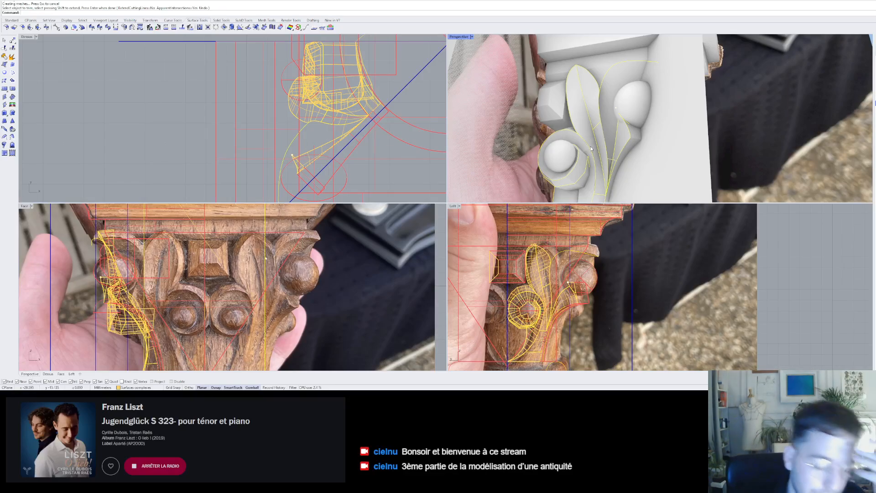
key("ctrl+z")
key("ctrl+z")
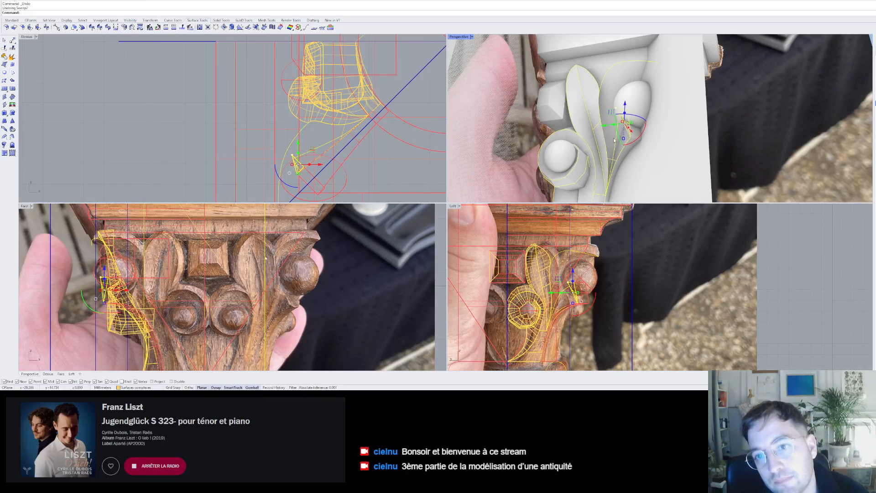
- Try to move the point at the tip of the pointed surface by the large sphere, and undo the move
key("Escape")
scroll(614, 139, "up", 7)
left_click(623, 116)
scroll(625, 113, "down", 3)
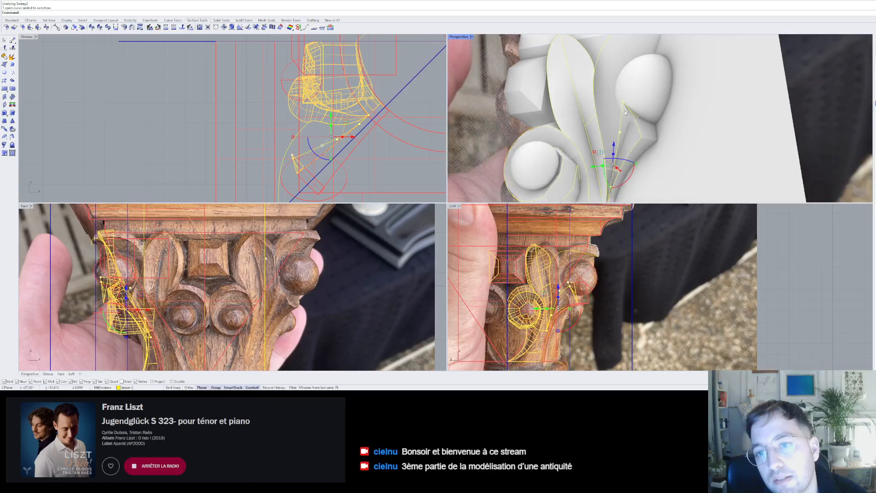
scroll(625, 114, "up", 5)
left_click(651, 113, "shift")
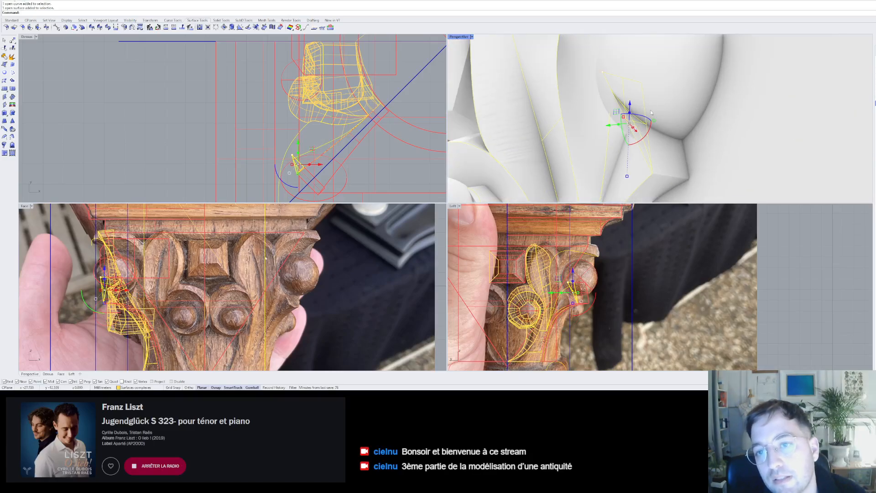
left_click(602, 73, "shift")
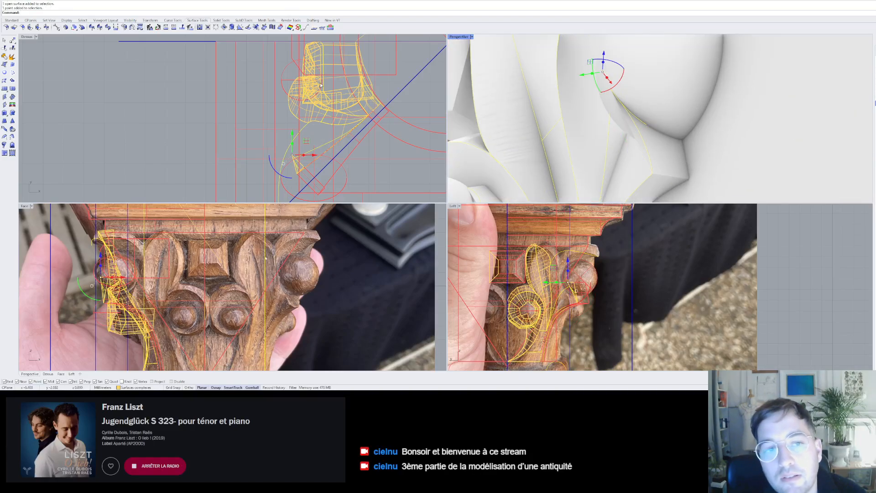
scroll(286, 148, "up", 6)
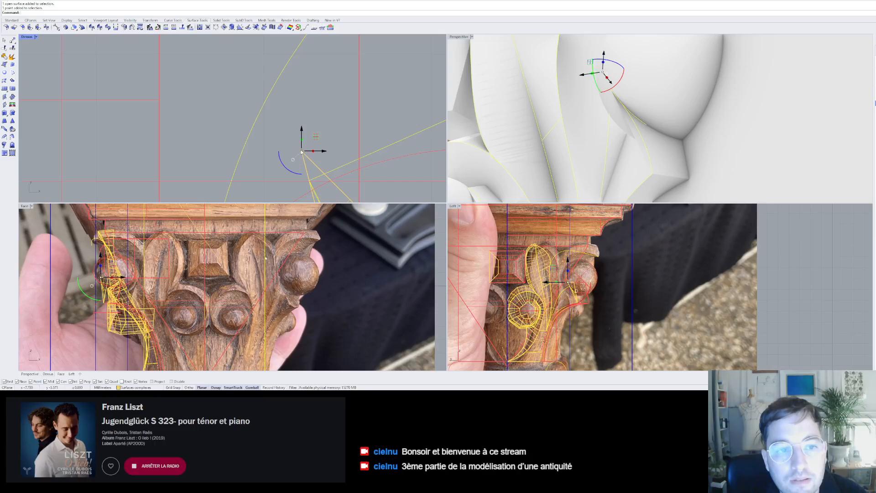
left_click_drag(301, 153, 290, 139)
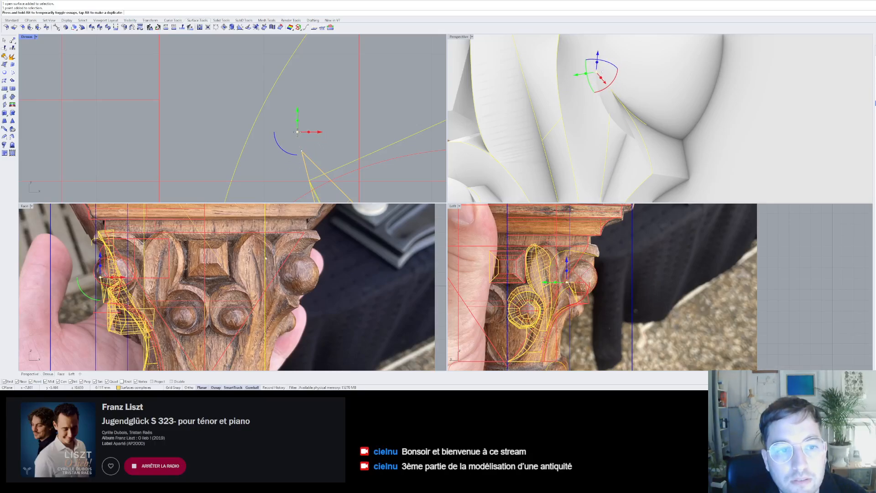
key("ctrl+z")
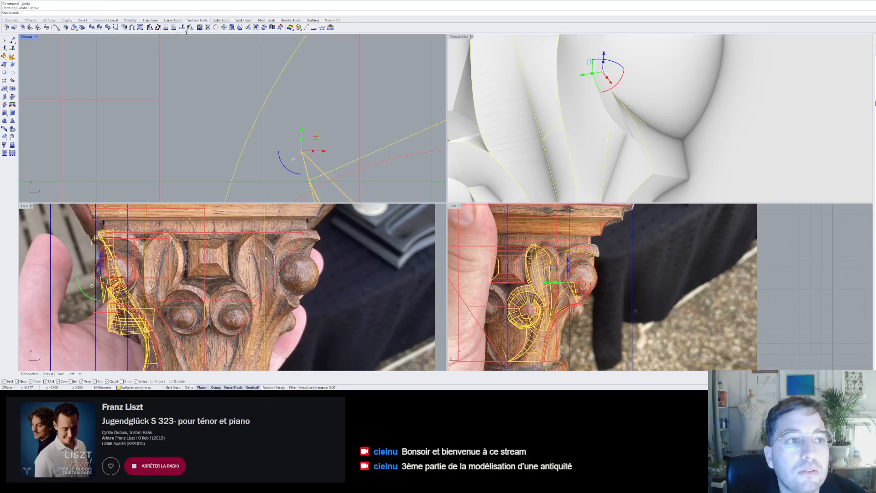
- Show the solid edit points of the pointed surface by the large sphere and move its tip point farther outward in the plan view
left_click(222, 21)
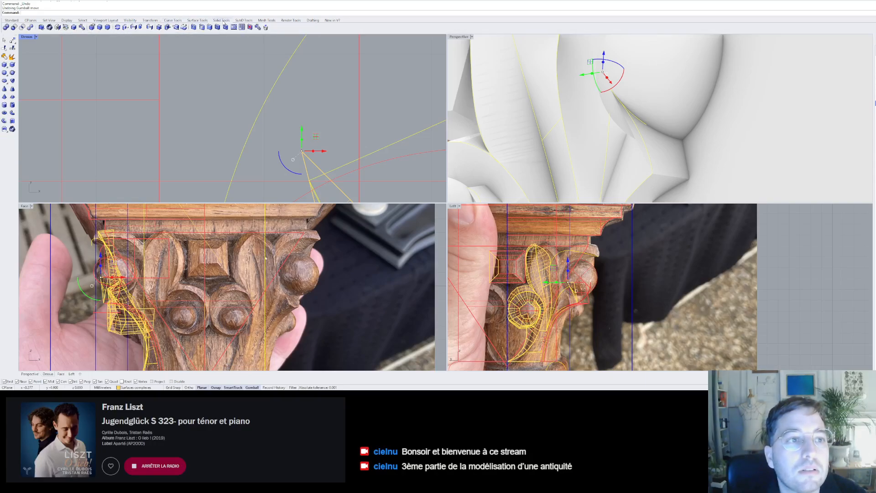
left_click(168, 28)
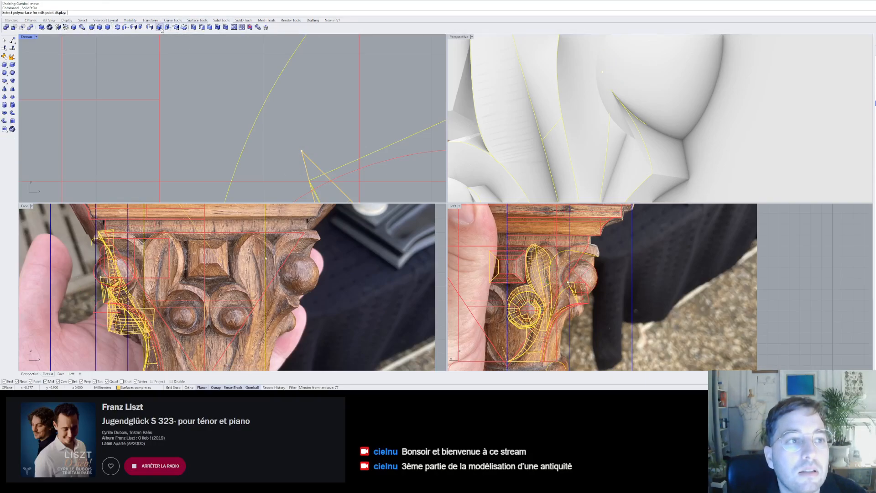
left_click(302, 151)
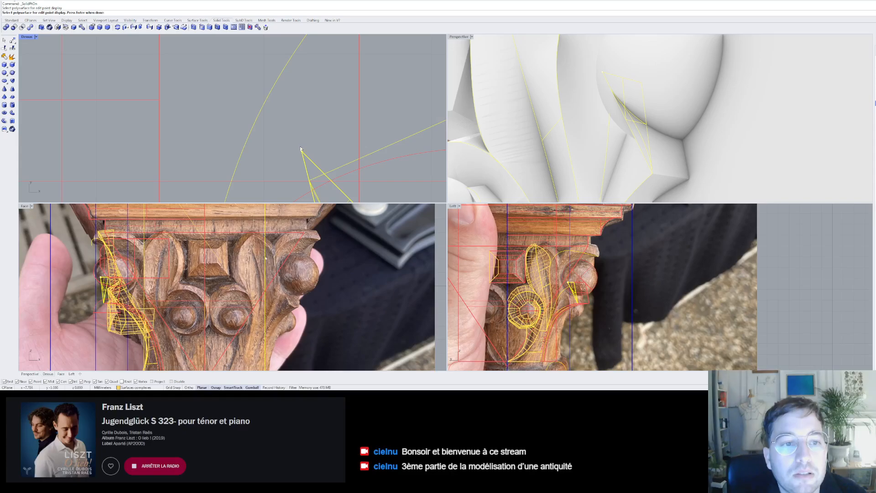
left_click(302, 152)
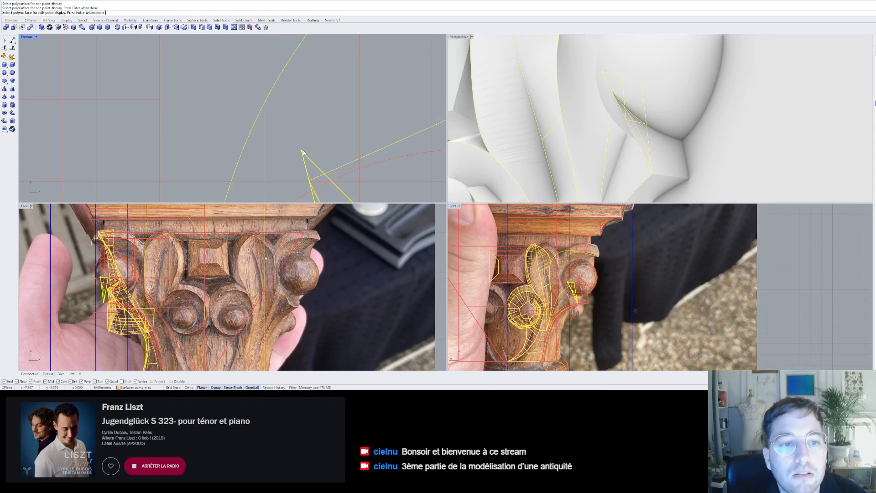
left_click_drag(300, 150, 293, 132)
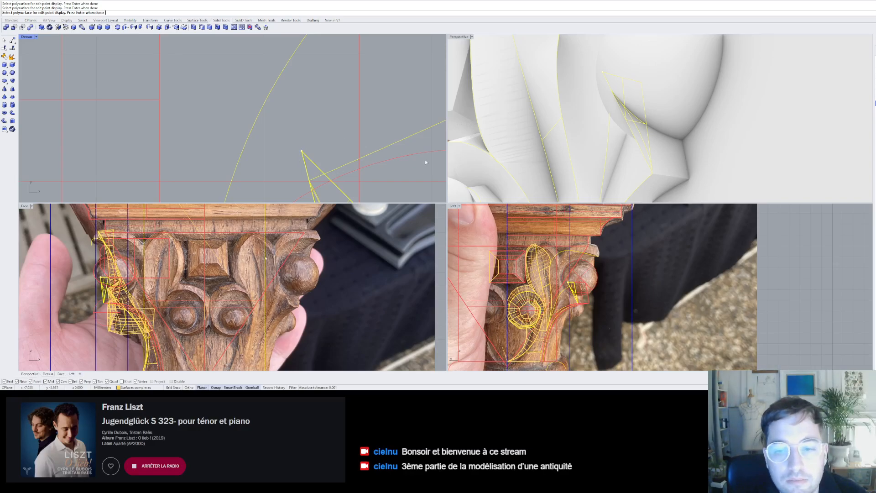
left_click(560, 280)
key("Escape")
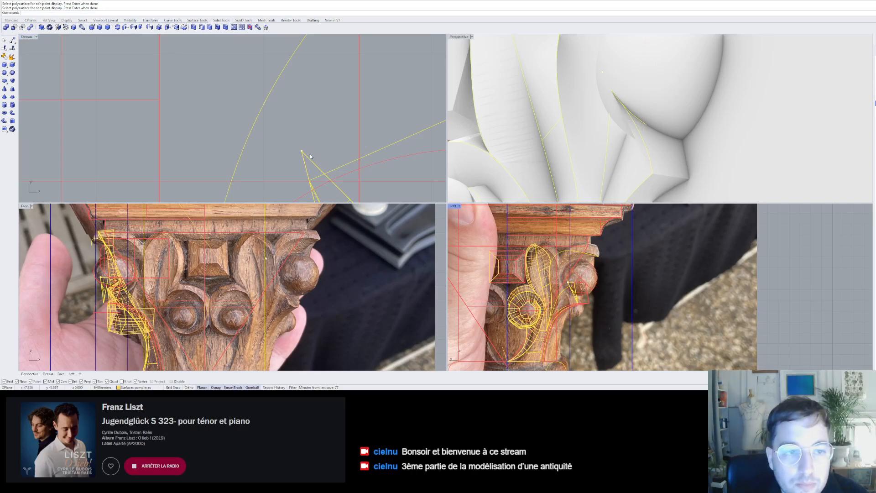
left_click(303, 155)
right_click(303, 155)
left_click_drag(302, 153, 274, 43)
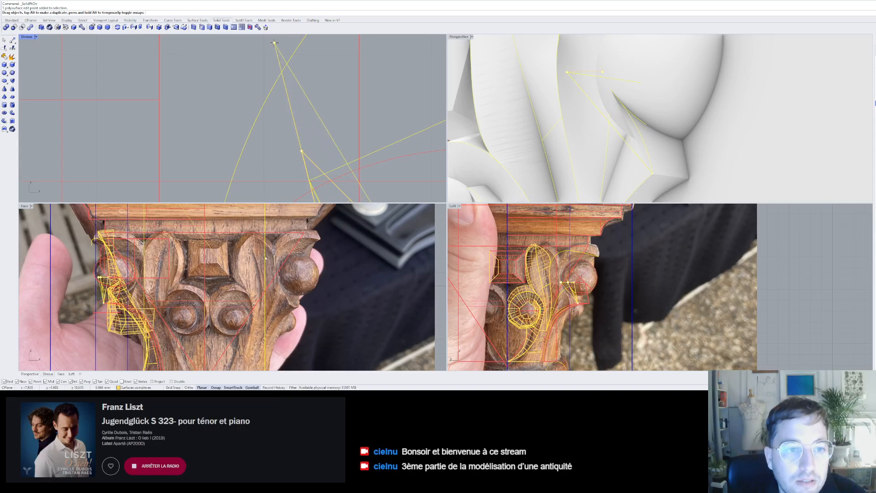
right_click_drag(526, 91, 659, 133)
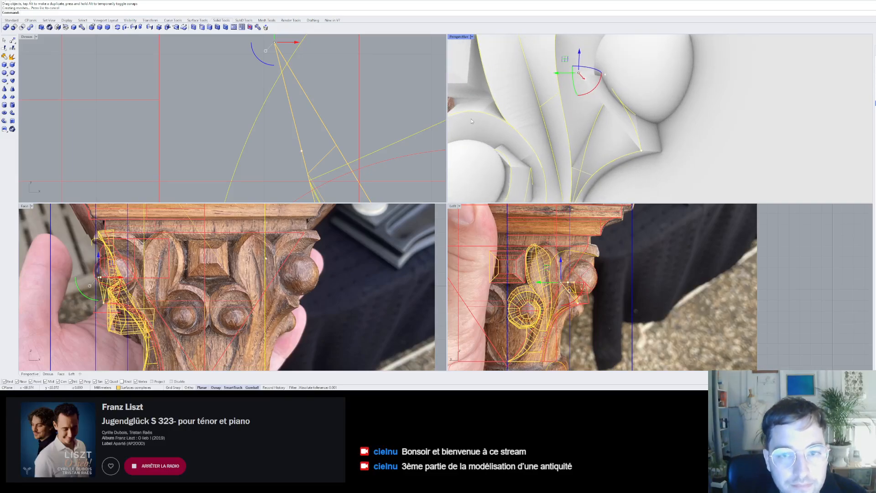
key("Escape")
- Show the pointed surface's edit points again and shift its tip point along the X axis toward the tall leaf
right_click_drag(472, 121, 605, 98)
left_click(598, 136)
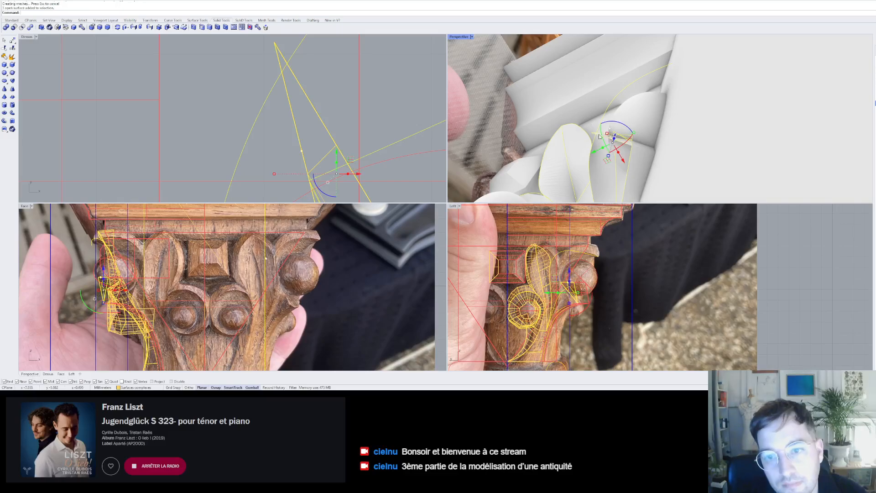
key("F10")
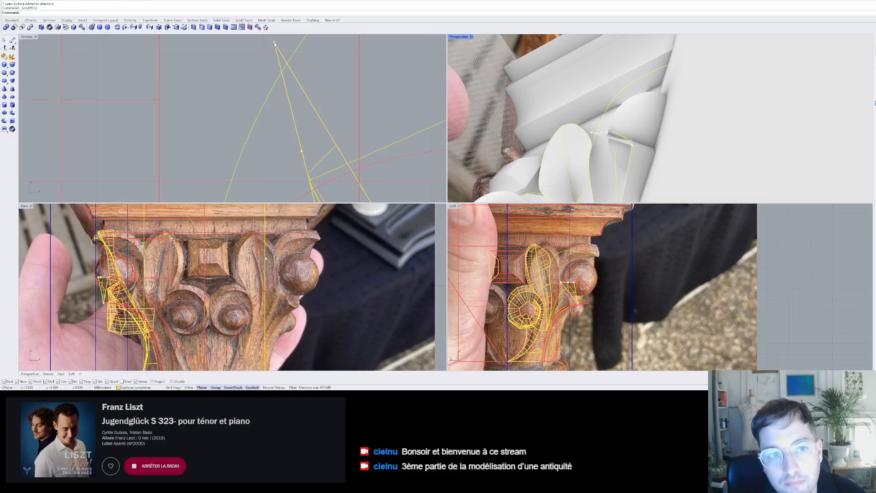
left_click(275, 43)
left_click(274, 42)
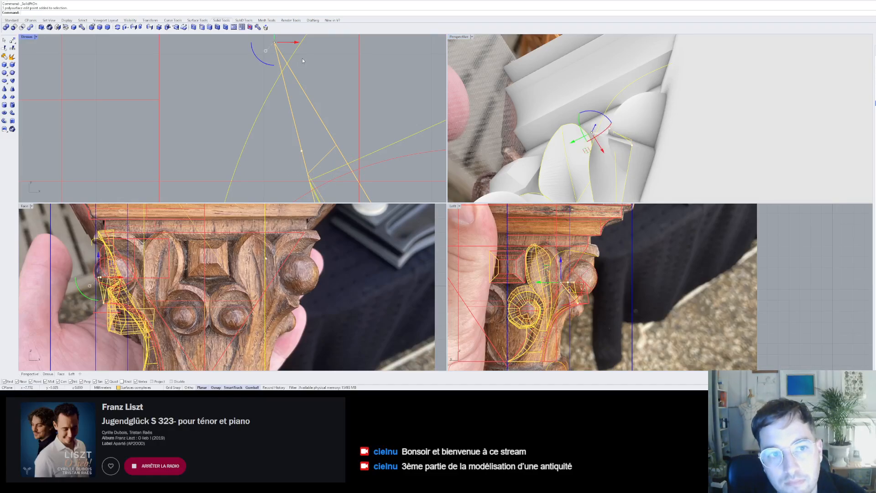
left_click_drag(285, 43, 236, 44)
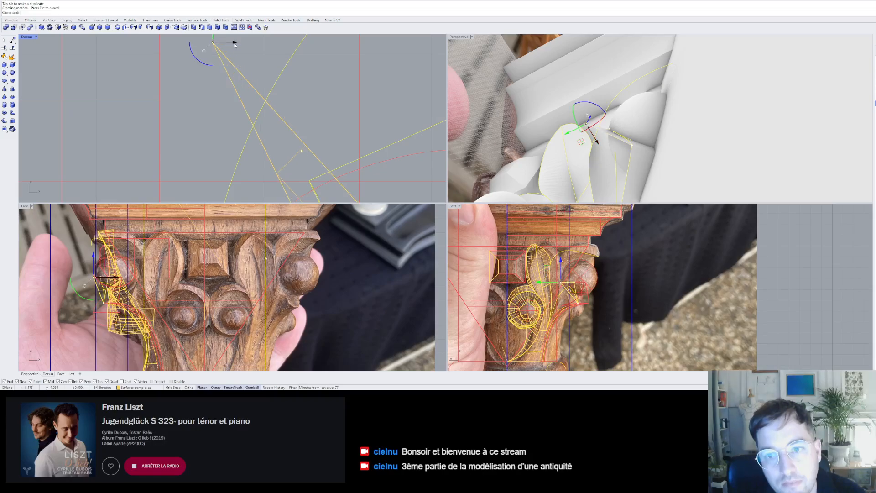
right_click_drag(593, 187, 605, 141)
scroll(605, 141, "up", 5)
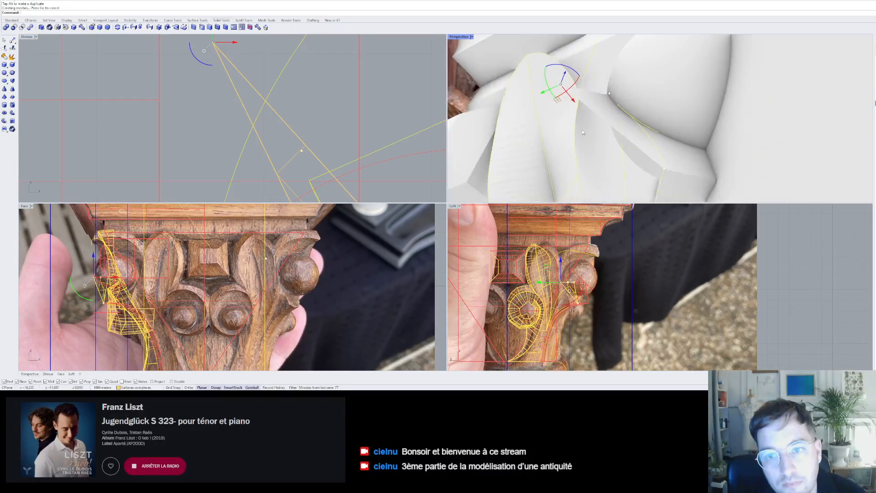
left_click_drag(233, 45, 226, 45)
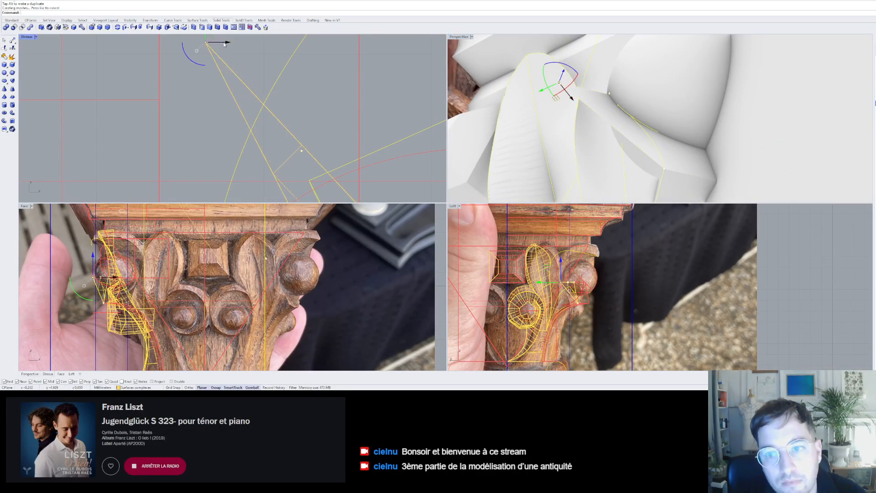
key("Escape")
key("Escape")
- Select the curve beneath the large sphere and pull its upper end point away from the sphere, toward the tall leaf
right_click_drag(570, 122, 594, 152)
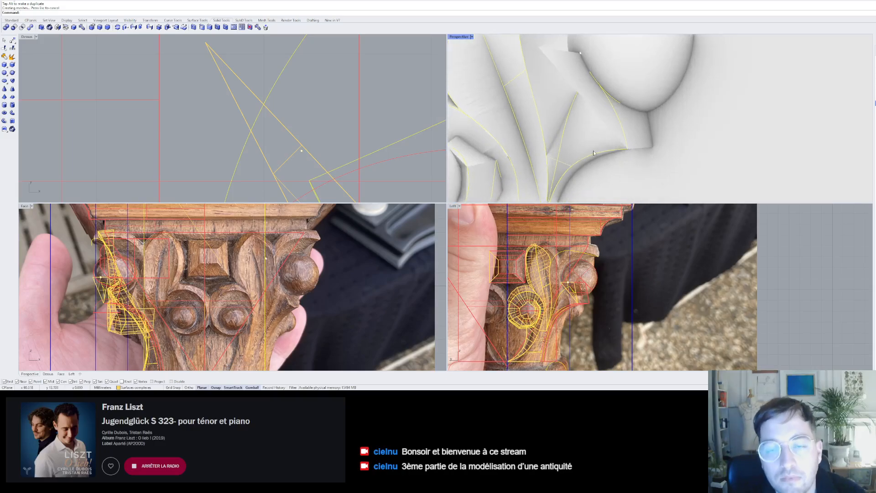
scroll(572, 135, "down", 3)
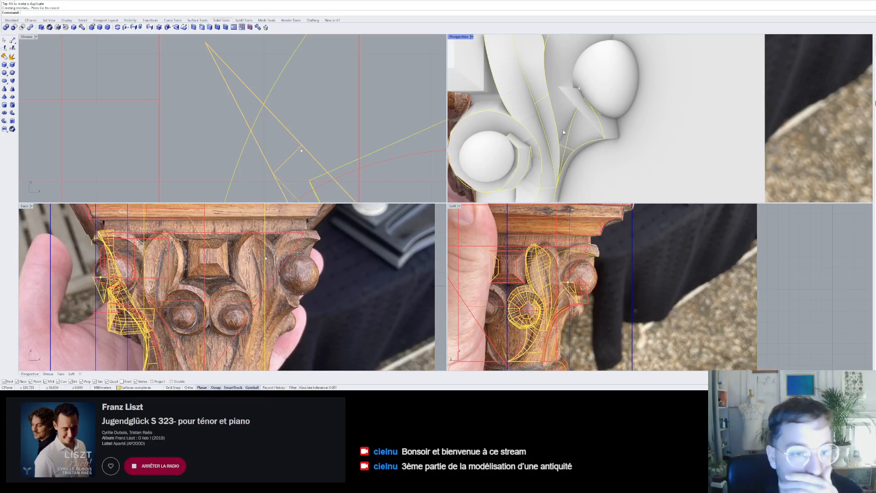
right_click_drag(623, 130, 542, 160)
left_click(621, 119)
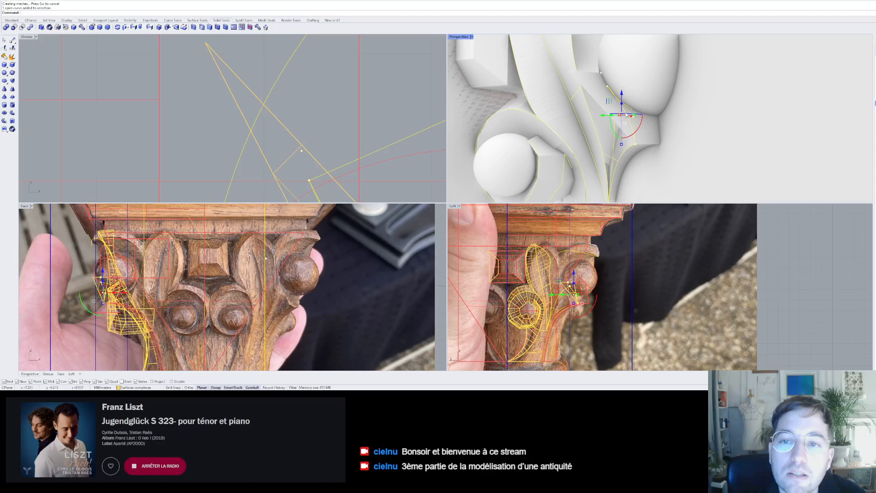
left_click(595, 84)
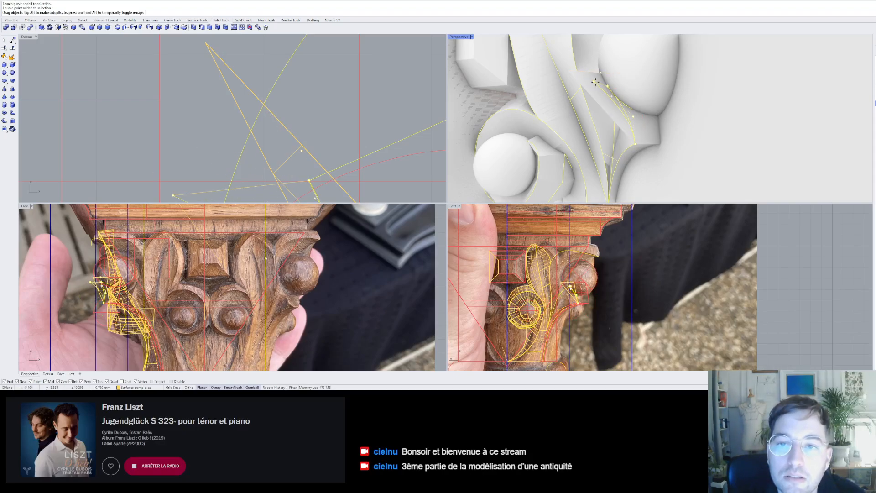
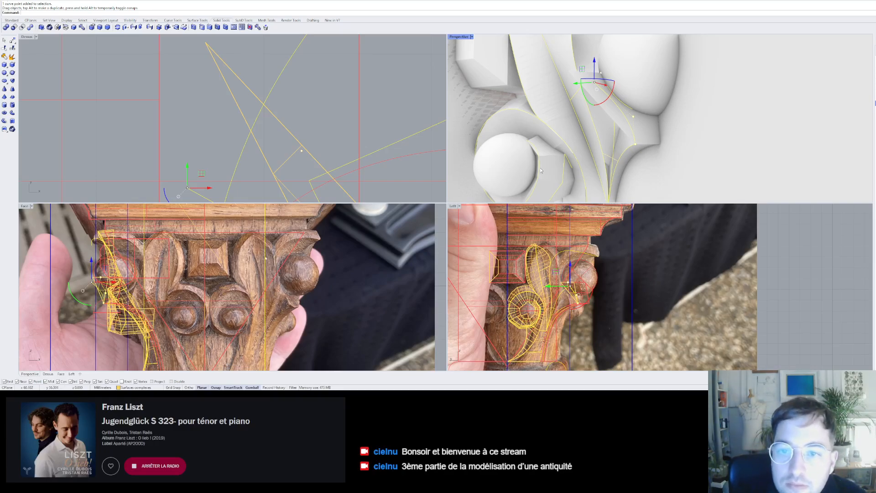
right_click_drag(540, 170, 579, 132)
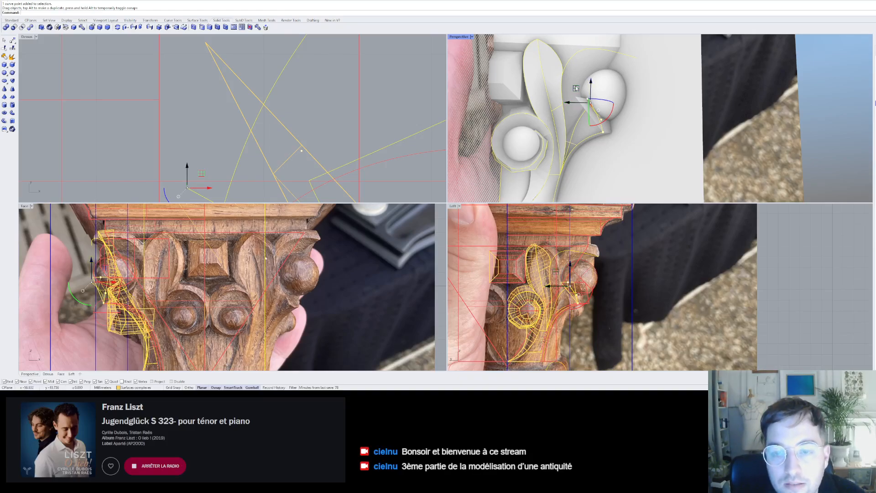
scroll(578, 107, "up", 3)
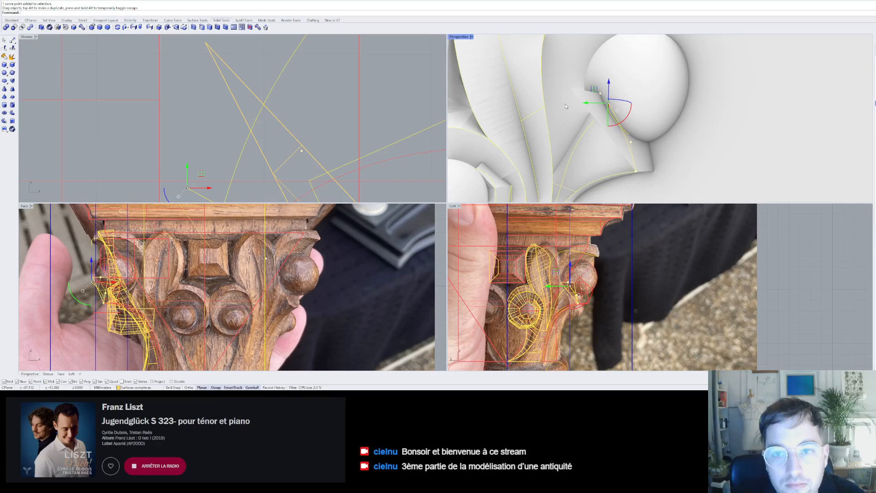
left_click_drag(607, 107, 585, 90)
scroll(621, 107, "down", 7)
key("Escape")
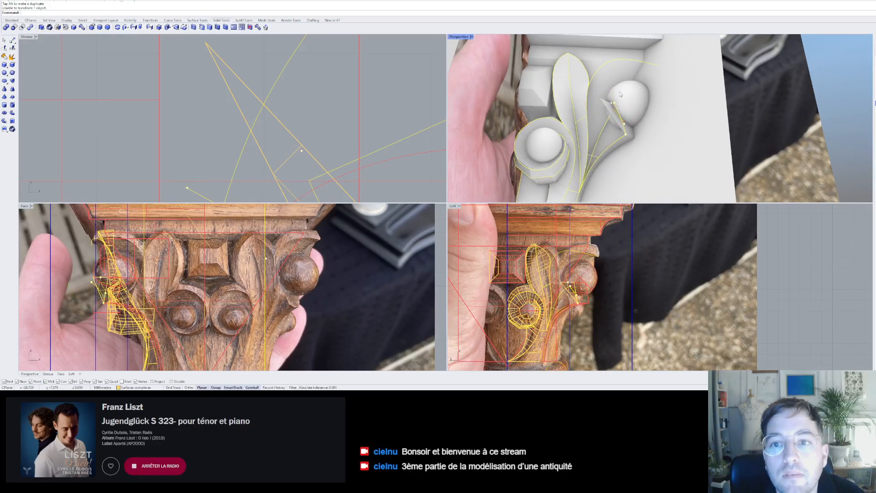
- Move the upper end point of the curve beneath the large sphere onto the edge of the tall leaf
right_click_drag(621, 94, 620, 130)
left_click_drag(620, 131, 610, 89)
scroll(552, 109, "up", 4)
right_click_drag(610, 88, 616, 67)
left_click_drag(616, 67, 614, 92)
right_click_drag(637, 106, 684, 136)
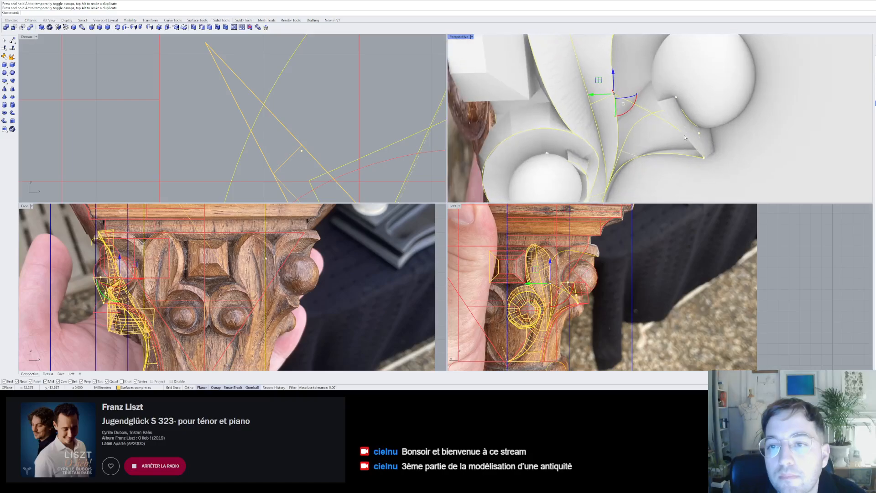
- Reposition the intermediate control point of that curve in the perspective and plan views so it bows between the leaf and the stem's outer corner
left_click_drag(699, 134, 664, 100)
mouse_move(659, 132)
right_mouse_down()
mouse_move(632, 175)
mouse_move(645, 151)
mouse_move(671, 136)
right_mouse_up()
scroll(324, 135, "down", 5)
scroll(324, 135, "up", 1)
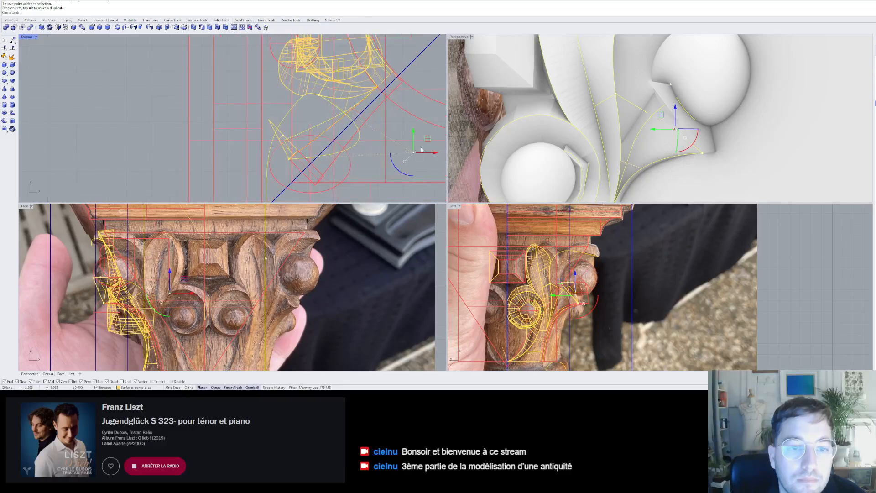
left_click_drag(413, 152, 355, 119)
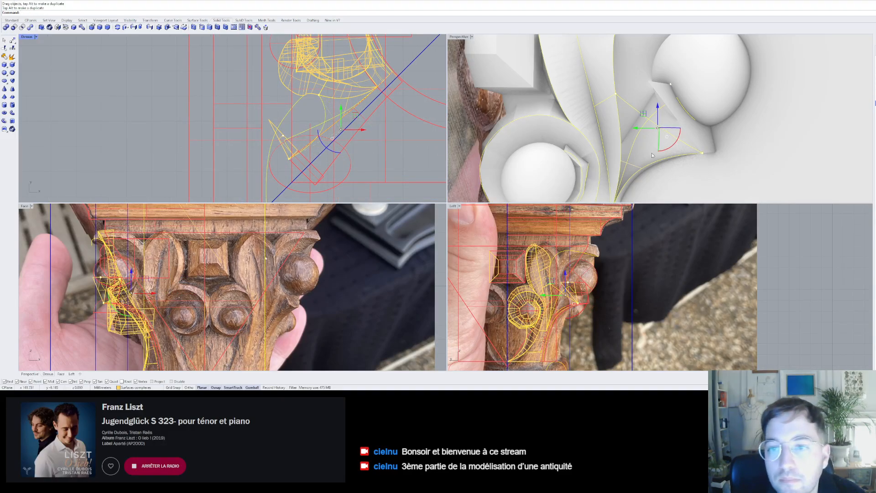
mouse_move(653, 155)
right_mouse_down()
mouse_move(674, 183)
mouse_move(658, 165)
mouse_move(662, 146)
mouse_move(679, 152)
mouse_move(659, 153)
right_mouse_up()
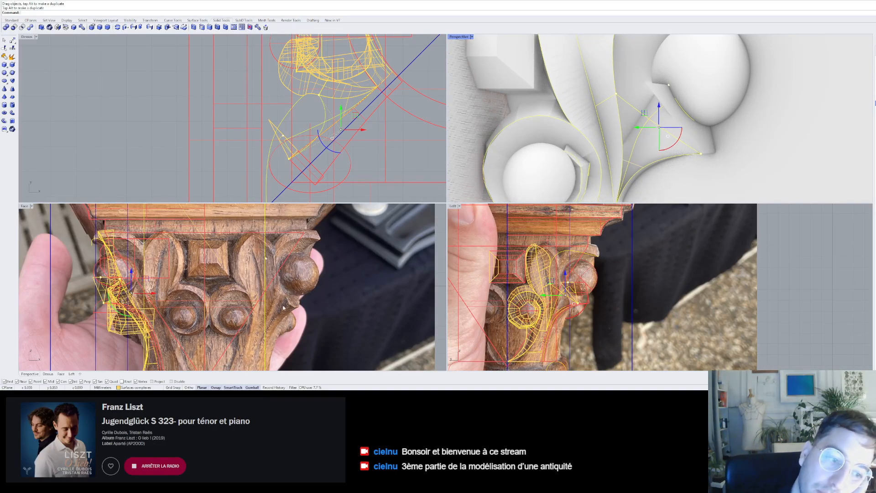
mouse_move(662, 137)
right_mouse_down()
mouse_move(676, 136)
mouse_move(667, 142)
right_mouse_up()
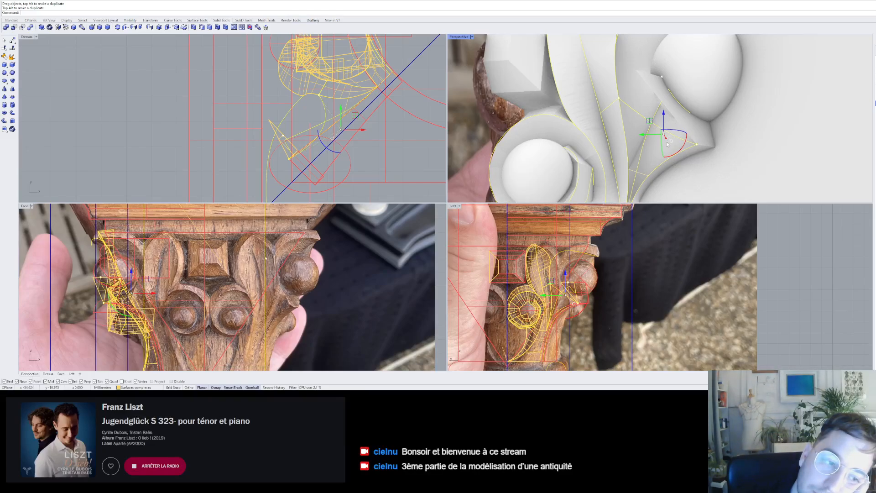
right_click_drag(666, 144, 689, 183)
left_click(674, 140)
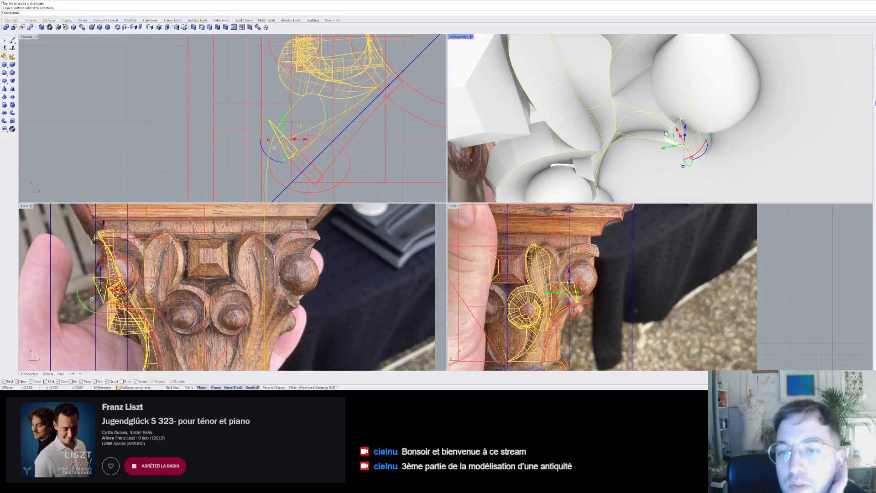
right_click_drag(665, 134, 625, 98)
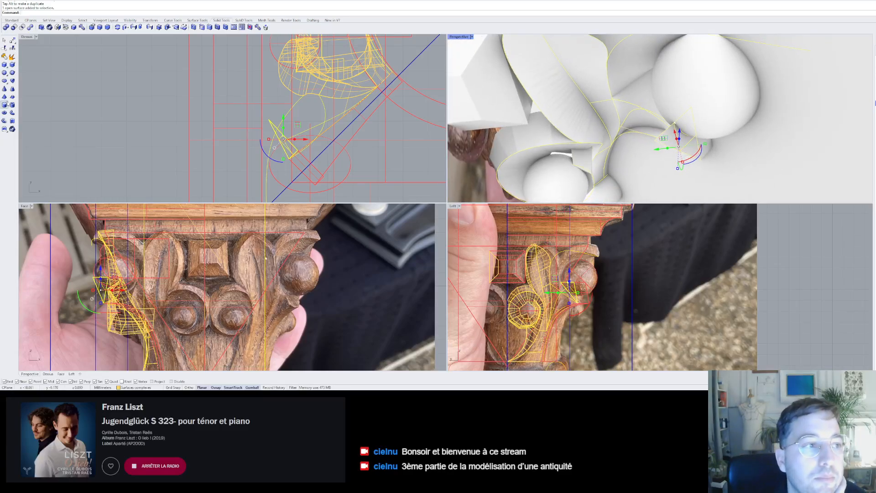
- Draw a single-segment polyline from the edge of the tall leaf across into the large sphere
left_click(180, 21)
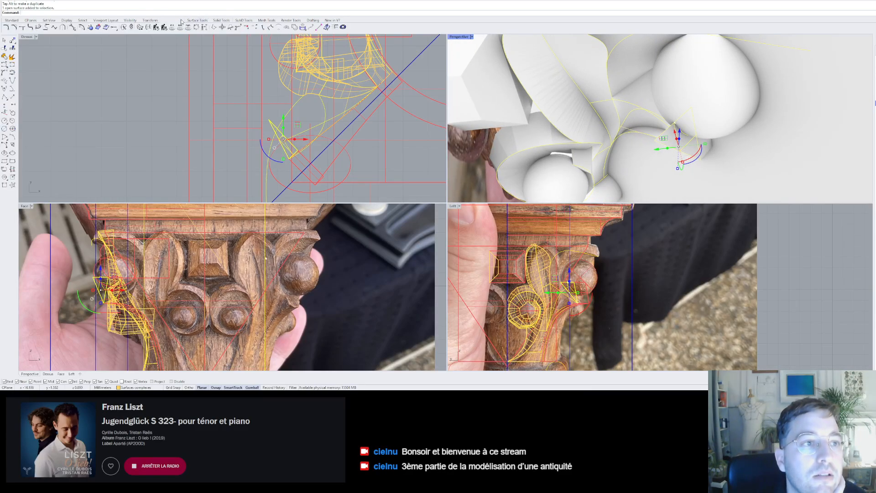
left_click(5, 97)
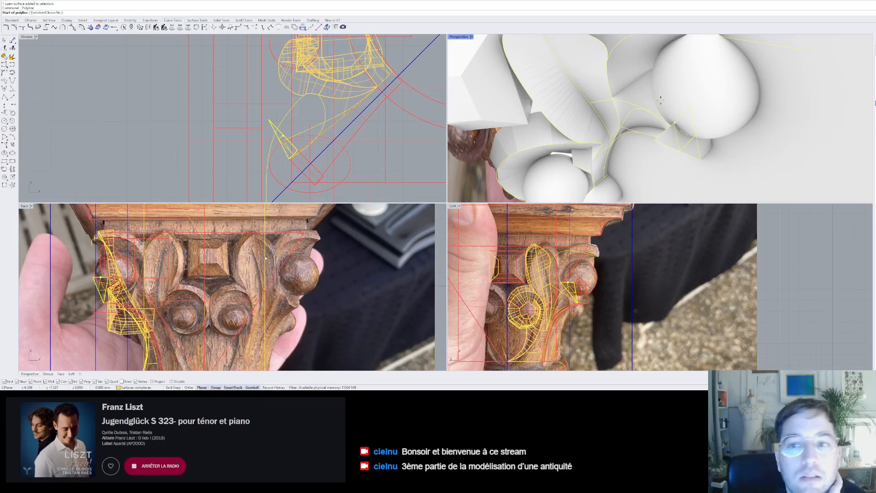
left_click(609, 82)
mouse_move(652, 88)
right_mouse_down()
mouse_move(659, 52)
mouse_move(652, 73)
right_mouse_up()
scroll(365, 132, "down", 8)
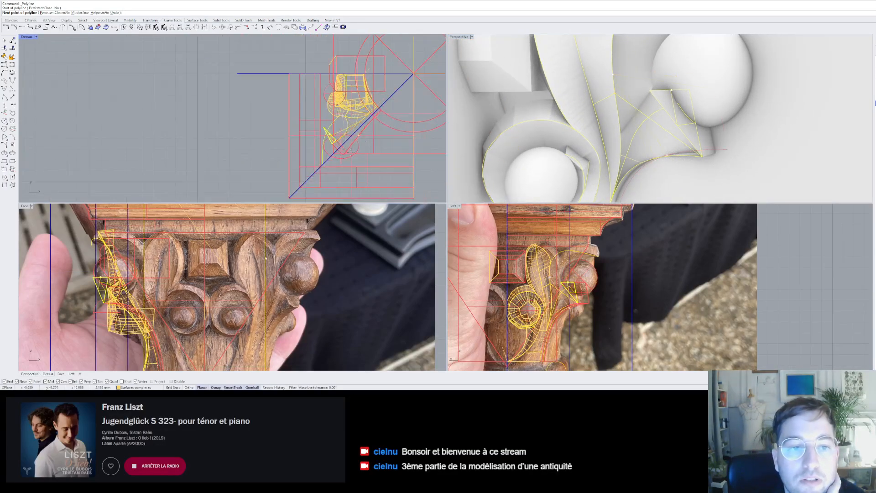
scroll(344, 150, "up", 5)
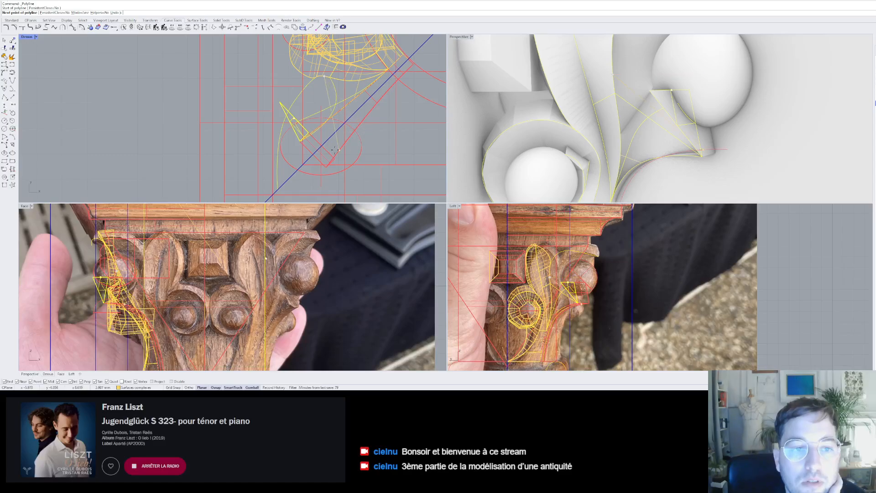
left_click(361, 146)
right_click(355, 159)
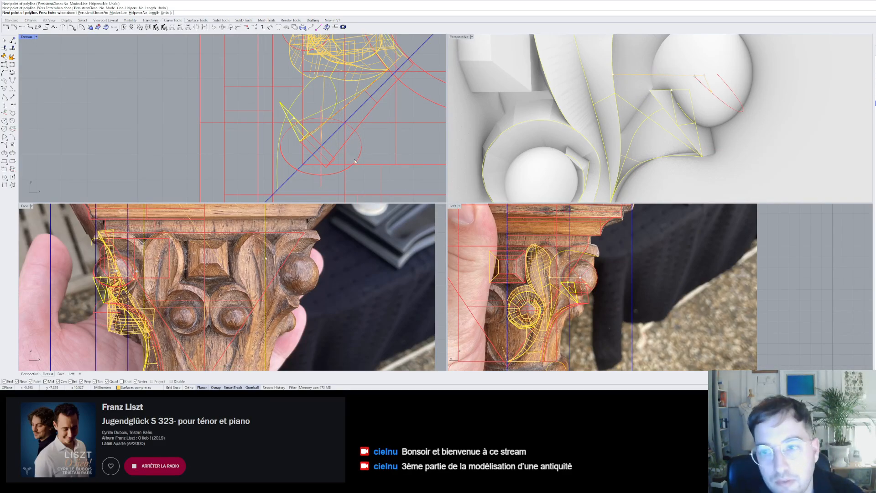
scroll(461, 125, "down", 4)
right_click_drag(589, 116, 618, 107)
key("Escape")
scroll(618, 105, "up", 3)
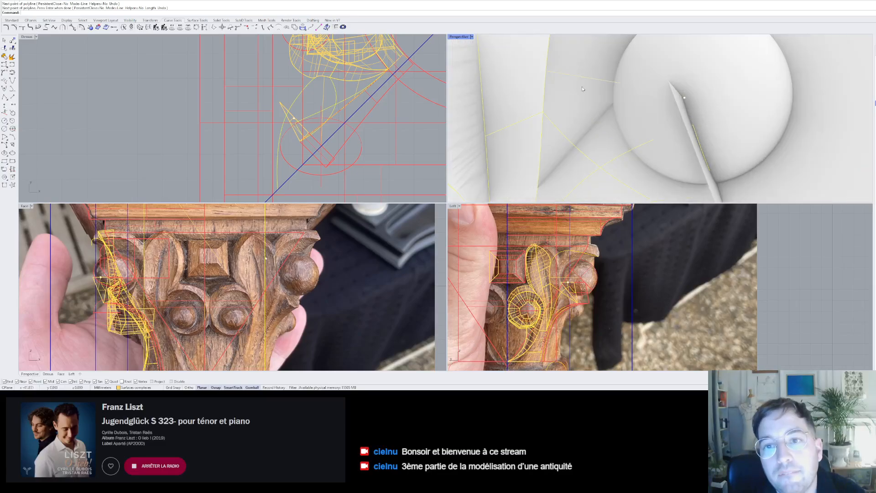
- Intersect the large sphere with the polyline coming from the tall leaf to get their crossing point
left_click(622, 88)
left_click(603, 80, "shift")
type("Interse")
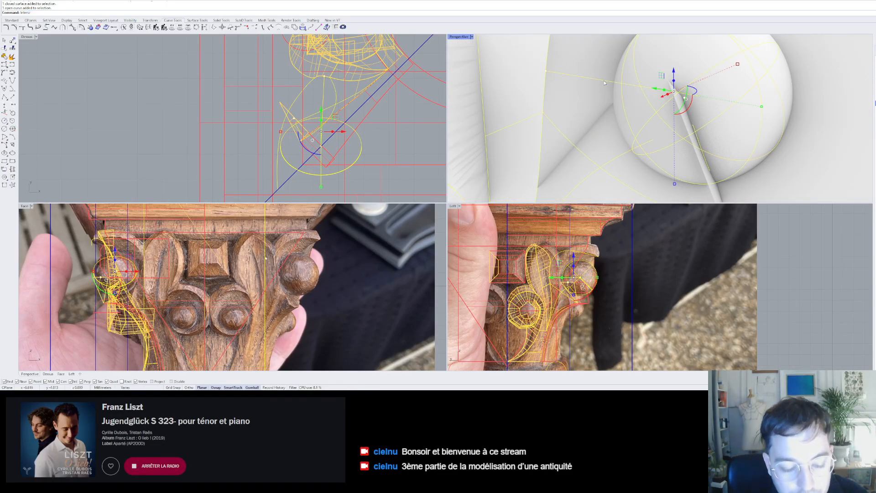
key("Return")
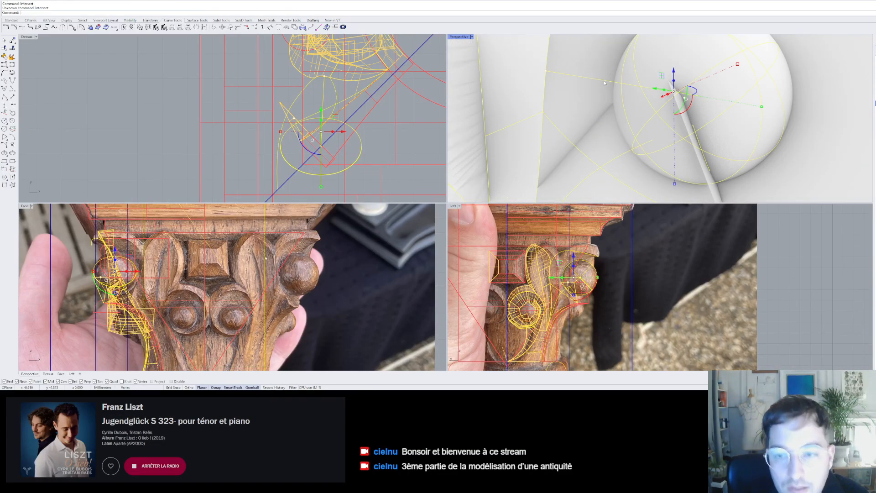
right_click(604, 81)
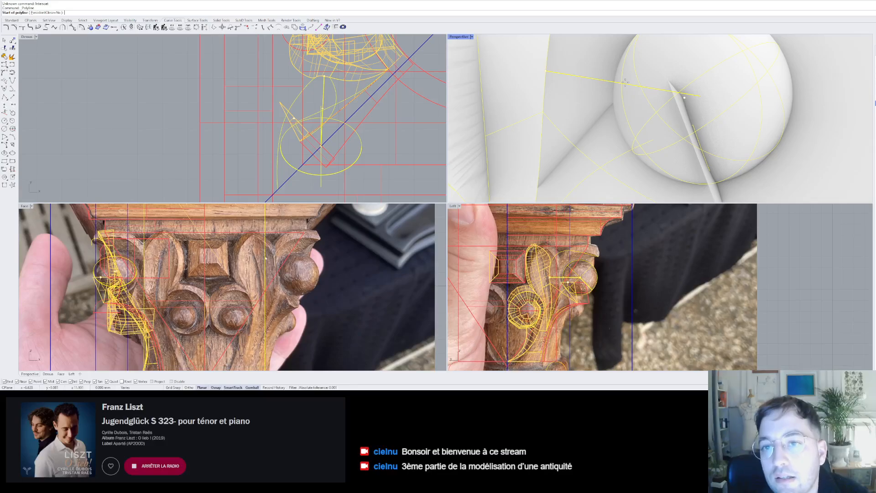
key("Escape")
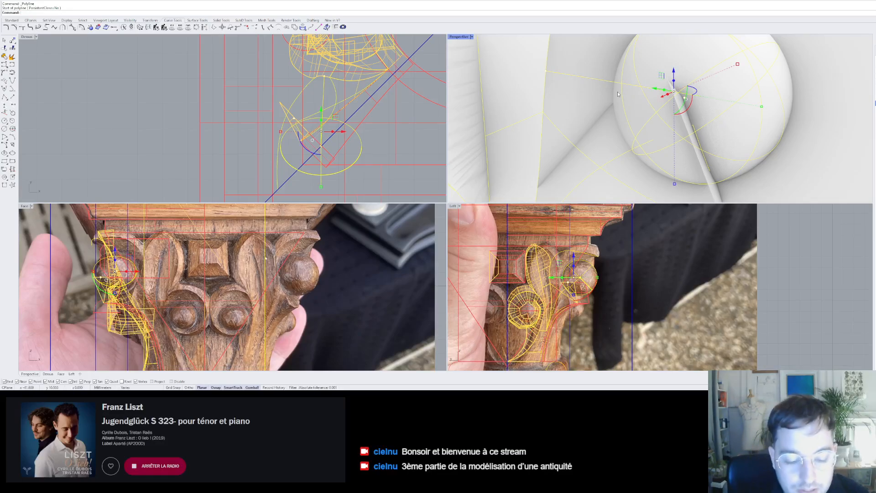
key("Up")
key("Return")
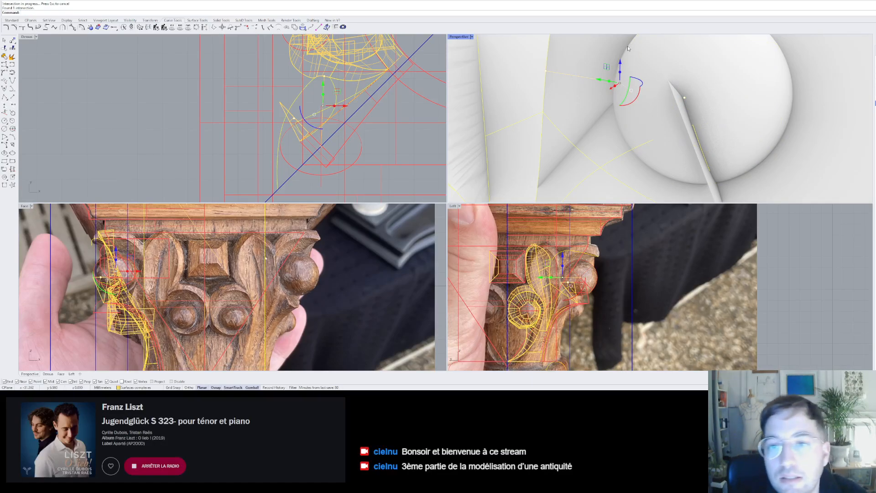
- Draw a control-point curve from the crossing point on the large sphere's edge down to the stem's outer corner
right_click_drag(628, 45, 621, 100)
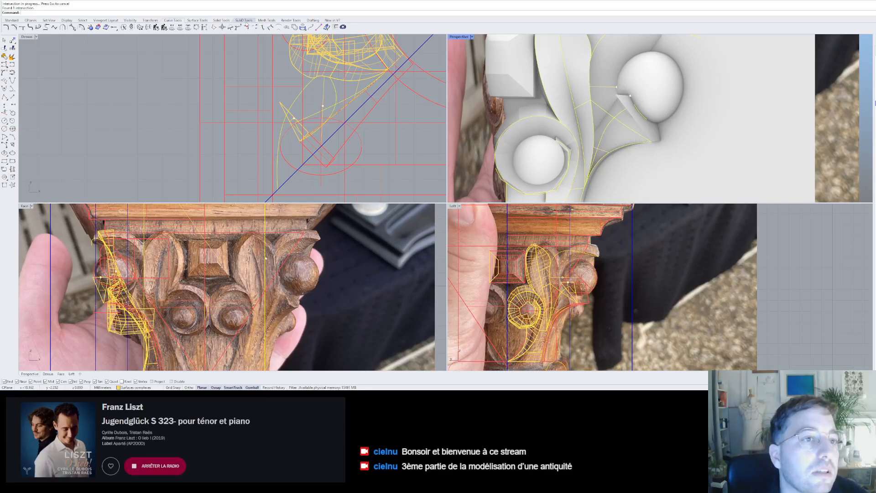
left_click(203, 20)
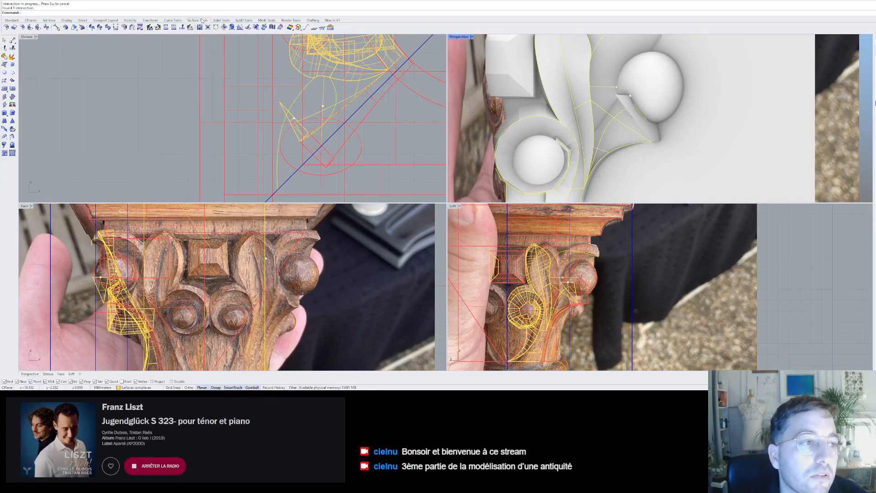
left_click(172, 21)
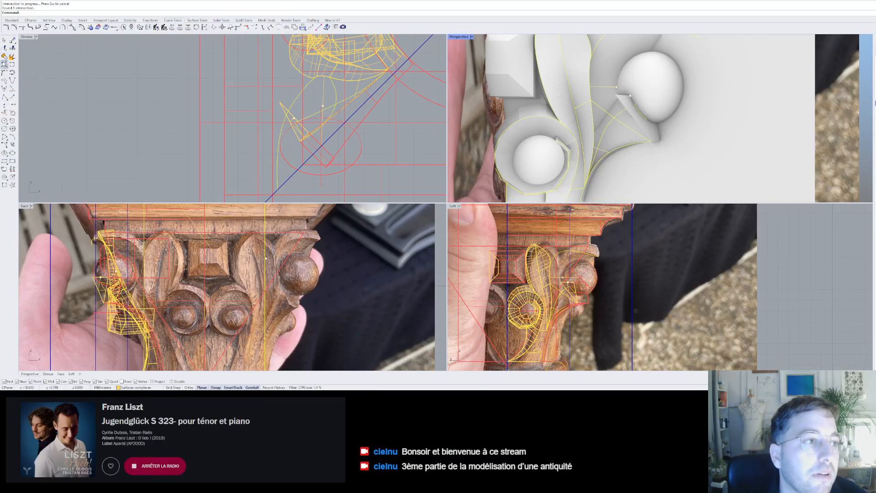
left_click(4, 66)
right_click_drag(593, 123, 639, 119)
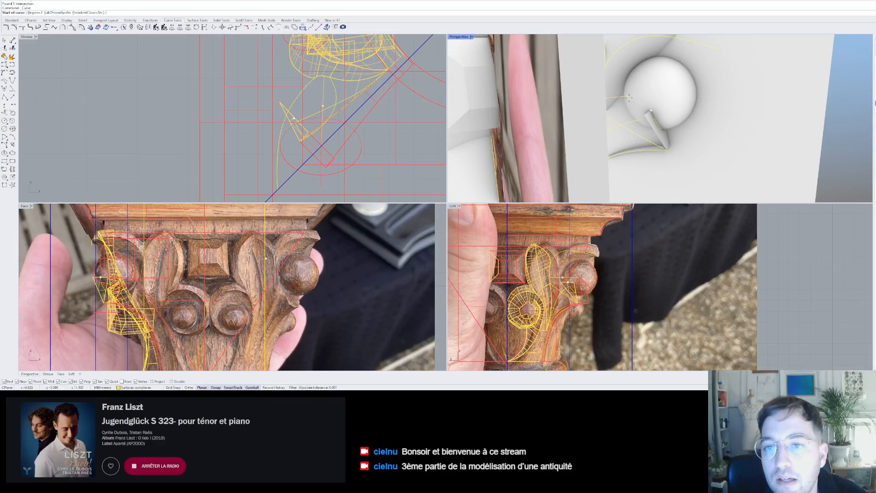
left_click(627, 97)
scroll(658, 127, "up", 10)
left_click(657, 120)
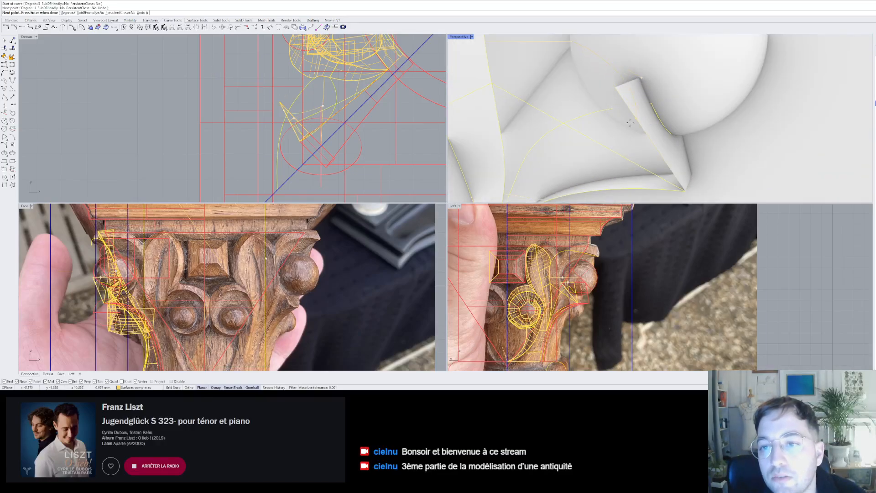
left_click(673, 167)
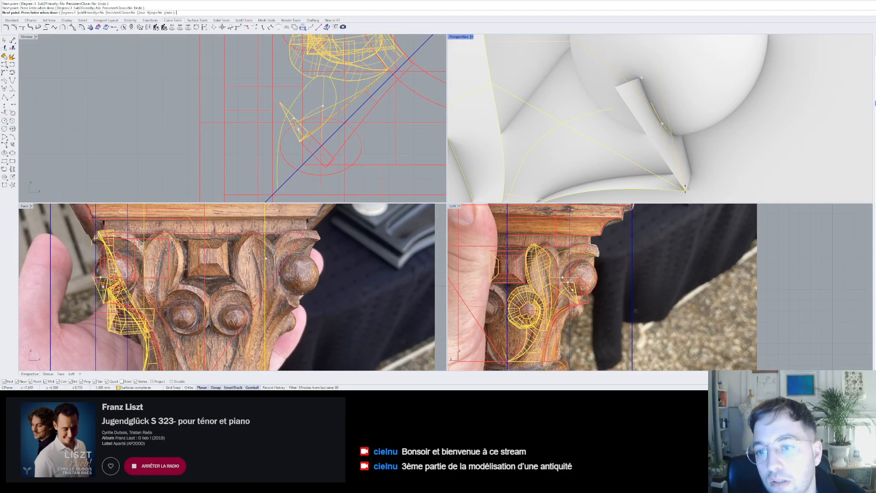
left_click(685, 188)
key("Return")
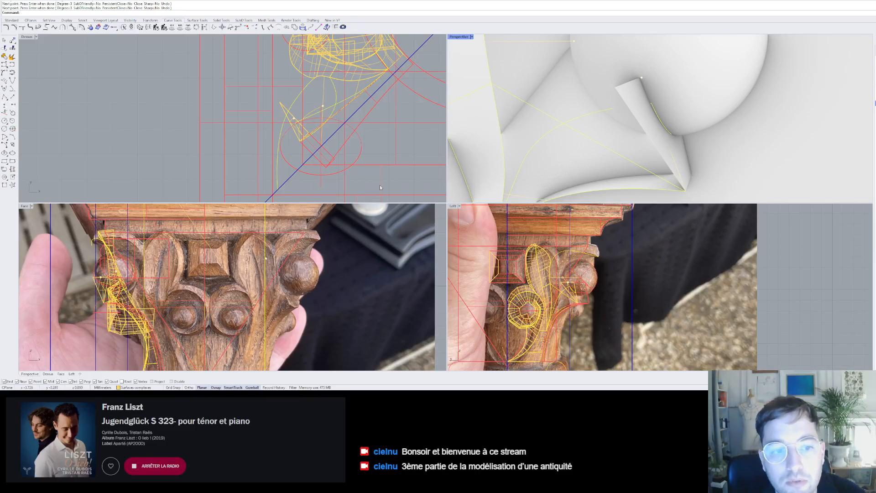
- Select the new curve and pull one of its intermediate control points away from the sphere, toward the tall leaf
scroll(198, 234, "down", 5)
scroll(552, 286, "up", 6)
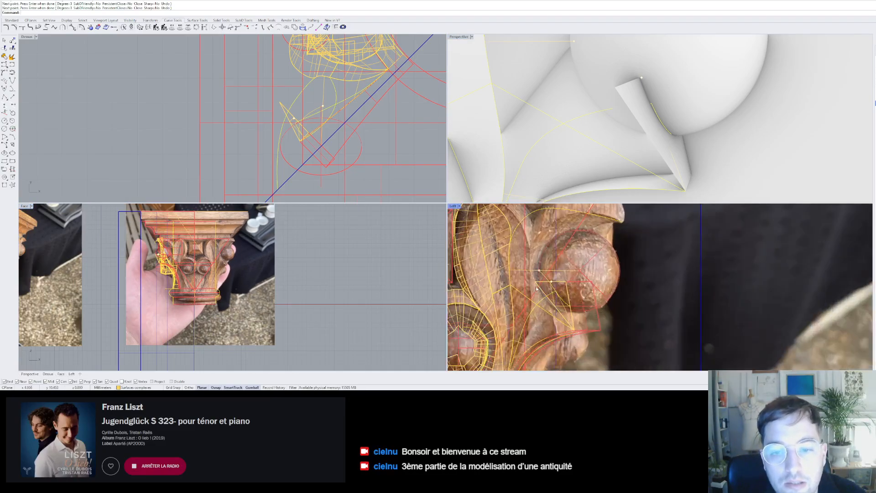
left_click(548, 273)
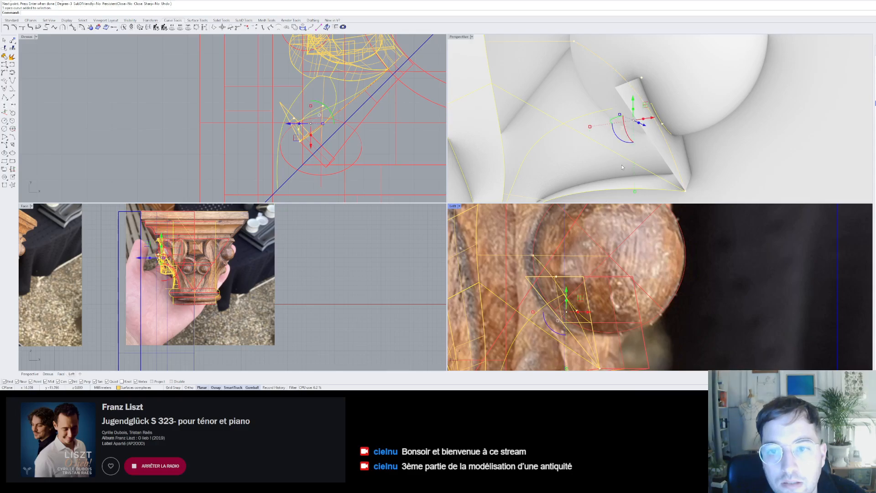
left_click_drag(642, 77, 554, 97)
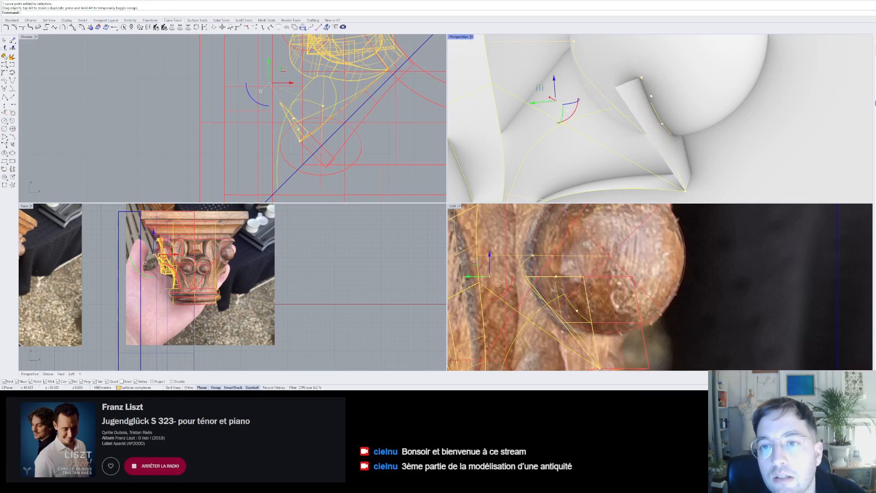
mouse_move(685, 95)
right_mouse_down()
mouse_move(671, 105)
mouse_move(674, 85)
mouse_move(601, 133)
mouse_move(626, 140)
mouse_move(657, 123)
mouse_move(640, 154)
mouse_move(570, 157)
right_mouse_up()
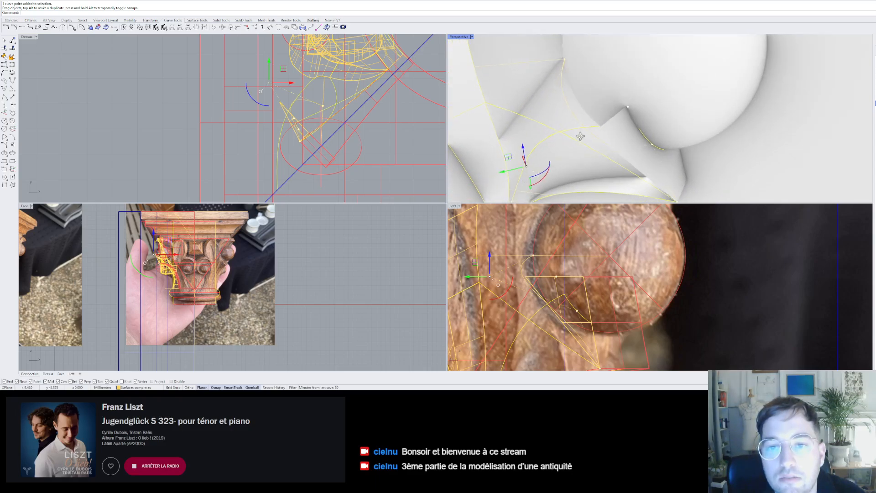
left_click_drag(525, 158, 529, 122)
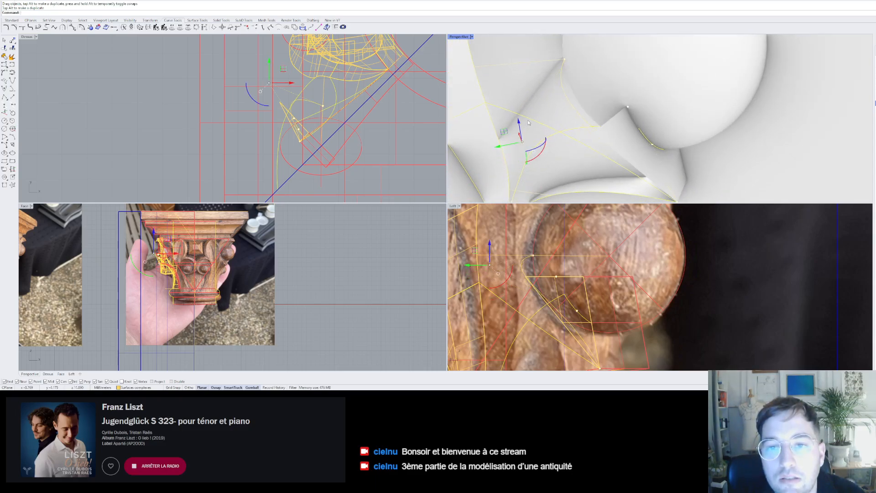
- Adjust that control point in the face, plan and perspective views, bringing it back near the sphere
scroll(184, 248, "up", 5)
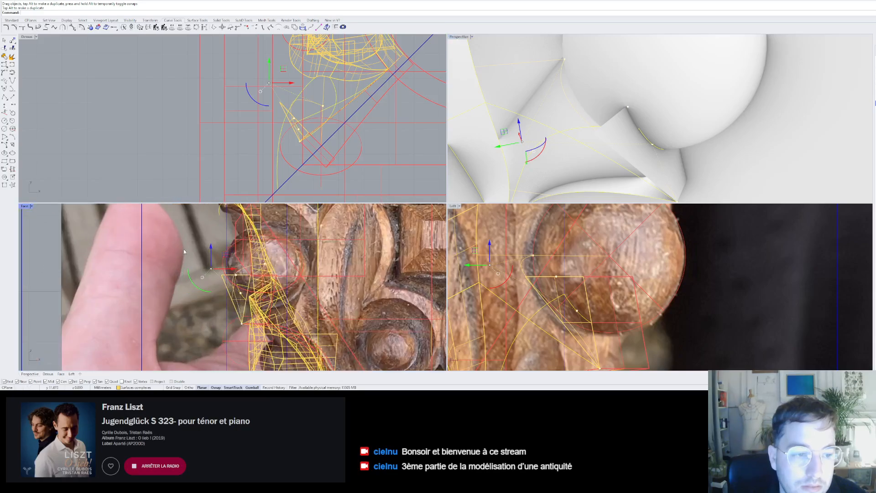
left_click_drag(213, 247, 235, 245)
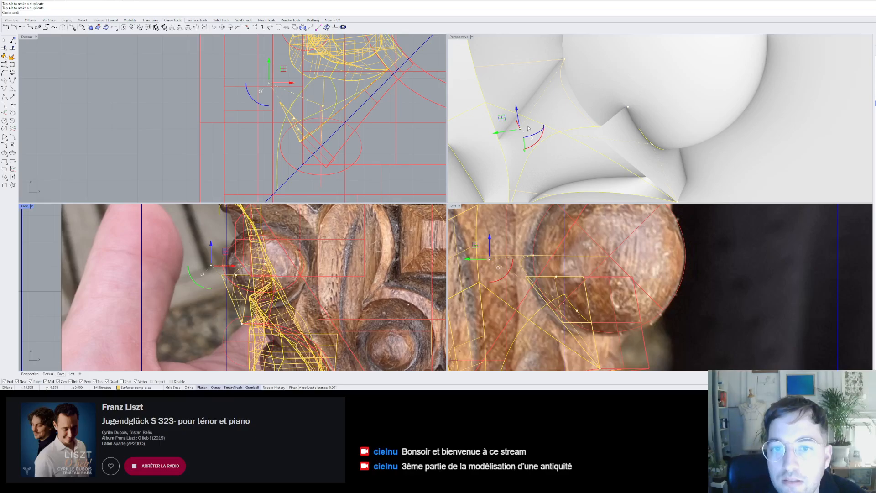
left_click_drag(286, 68, 300, 93)
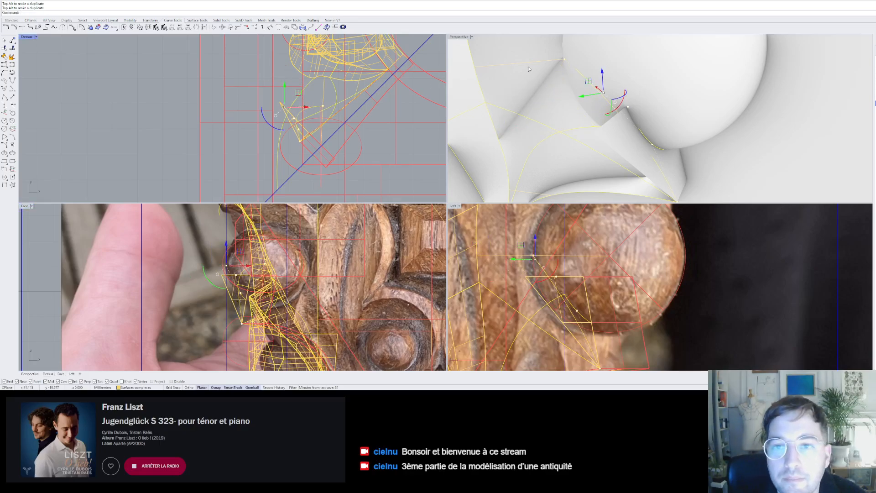
right_click_drag(478, 118, 585, 107)
left_click_drag(552, 82, 539, 83)
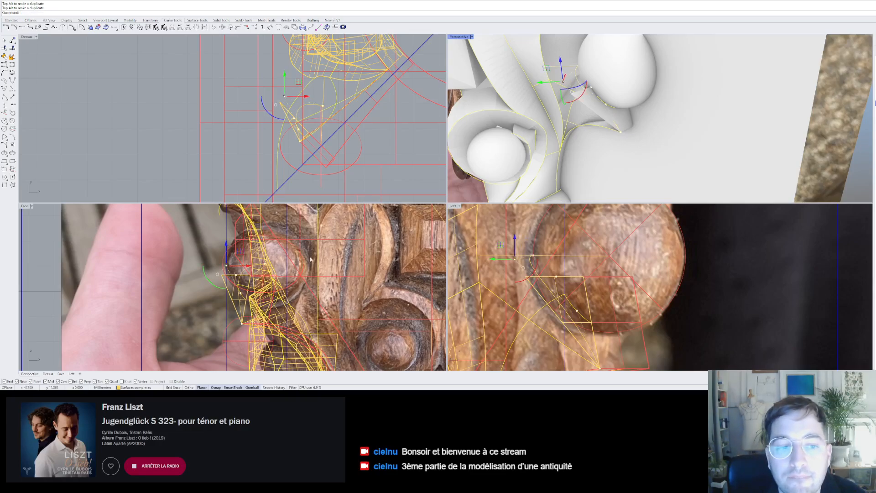
- Lower the same control point in two moves so the curve bows below the edge of the large sphere
scroll(309, 266, "down", 2)
right_click_drag(559, 111, 585, 61)
left_click_drag(571, 45, 566, 79)
right_click_drag(566, 79, 597, 70)
scroll(598, 70, "up", 8)
left_click_drag(584, 82, 582, 104)
scroll(617, 84, "down", 6)
- Delete the pointed surface beside the large sphere and the leftover short curve on the sphere
mouse_move(647, 99)
right_mouse_down()
mouse_move(648, 114)
mouse_move(640, 111)
right_mouse_up()
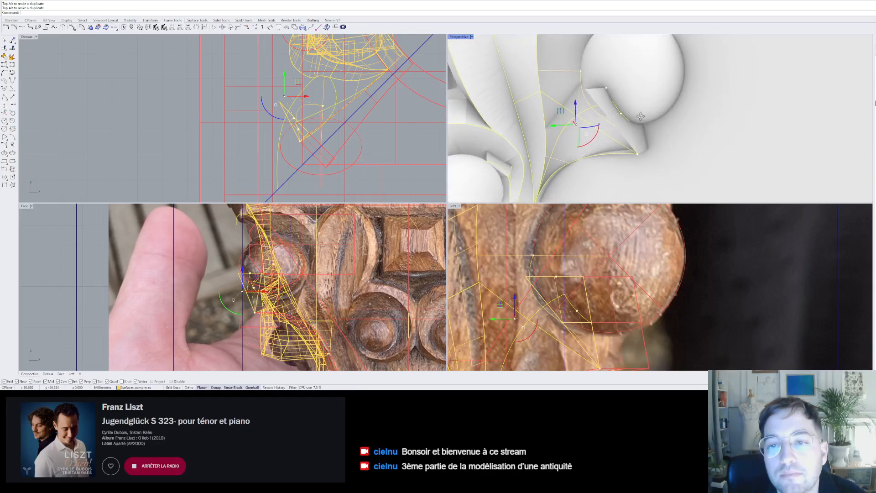
left_click(604, 95)
key("Delete")
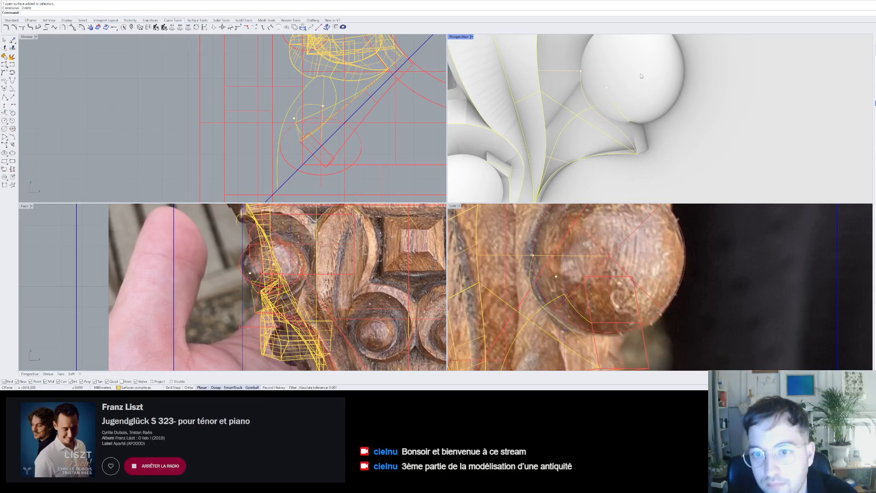
right_click_drag(637, 75, 616, 89)
left_click(624, 94)
key("Delete")
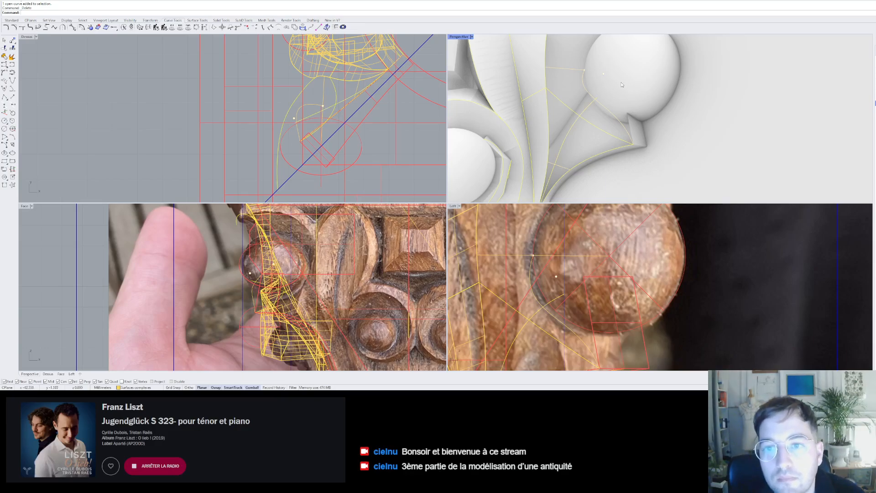
left_click(4, 97)
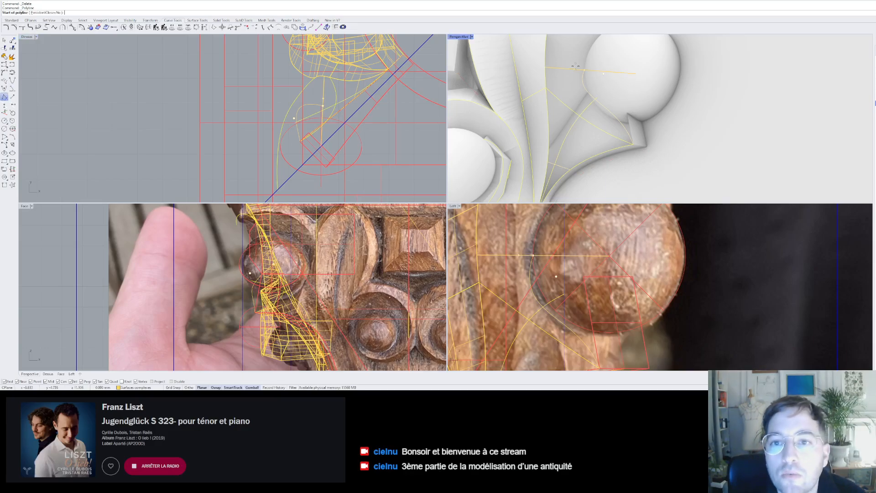
left_click(621, 82)
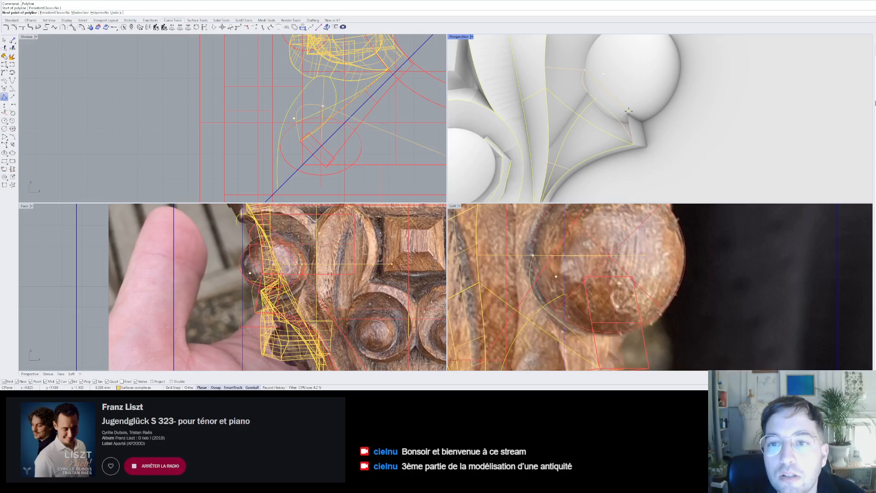
key("Escape")
- Intersect the narrow end surface of the stem with the large sphere to create their intersection curve
scroll(629, 122, "up", 9)
left_click(648, 137)
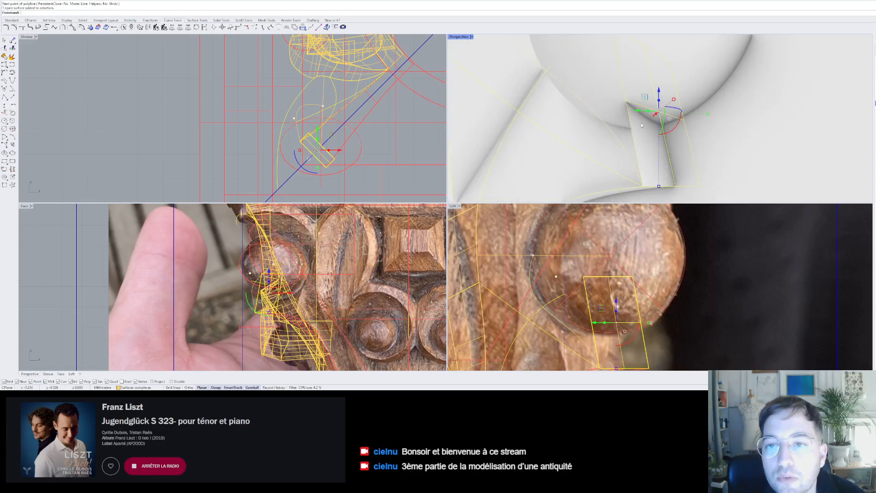
left_click(682, 64, "shift")
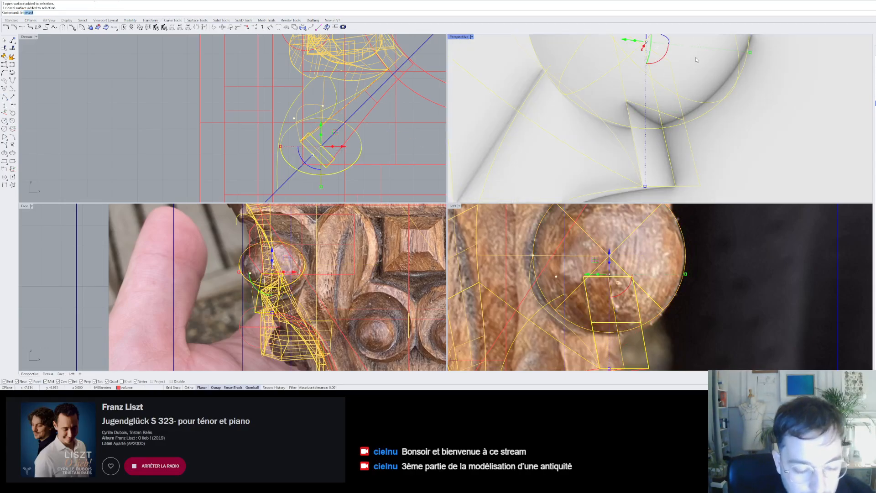
key("Return")
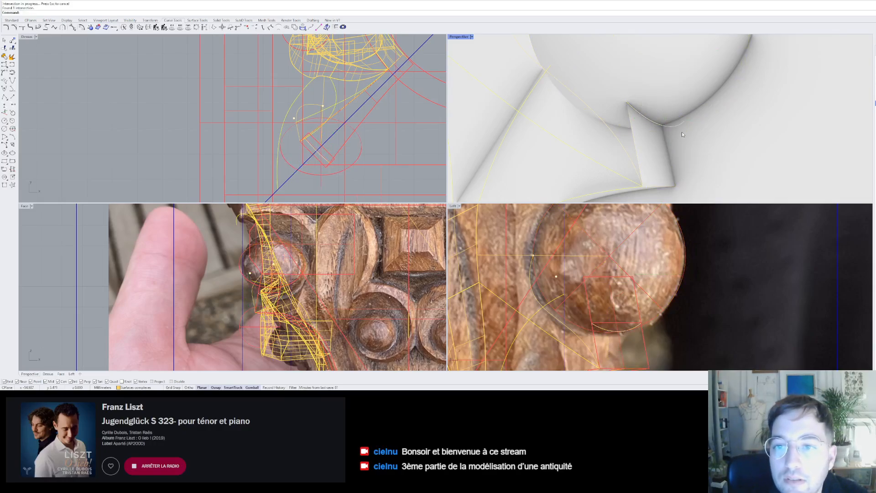
- Move the new intersection curve and the bowed curve beneath the sphere to the layer "dessin 2"
left_click(646, 119)
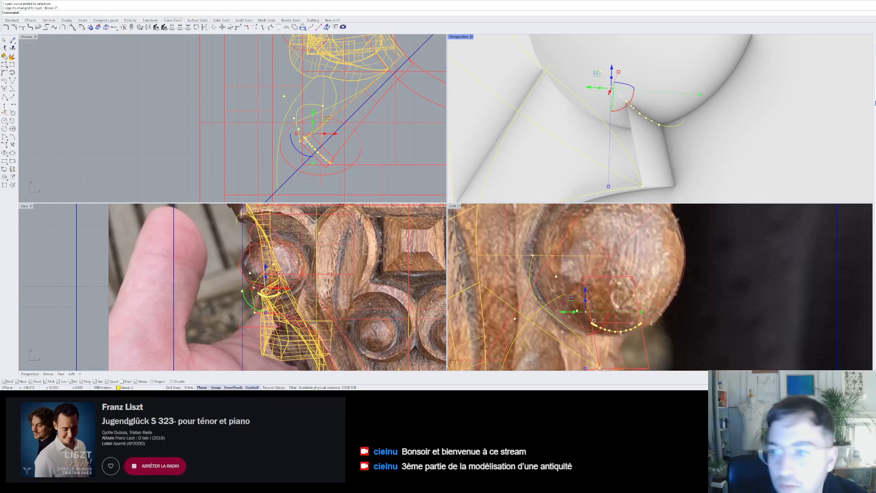
key("Escape")
key("Escape")
scroll(687, 153, "down", 6)
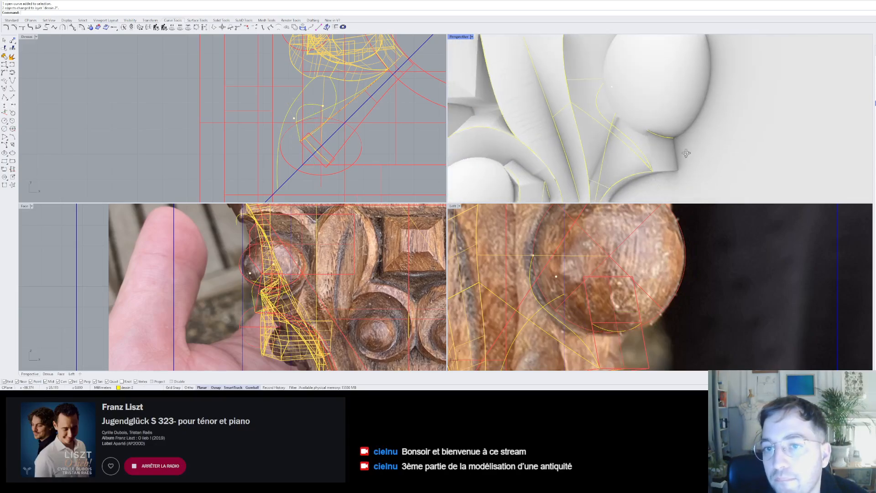
- Draw a straight line from the upper end of the stem's intersection curve to the curve endpoint on the large sphere's leaf-side edge
right_click_drag(687, 155, 716, 151)
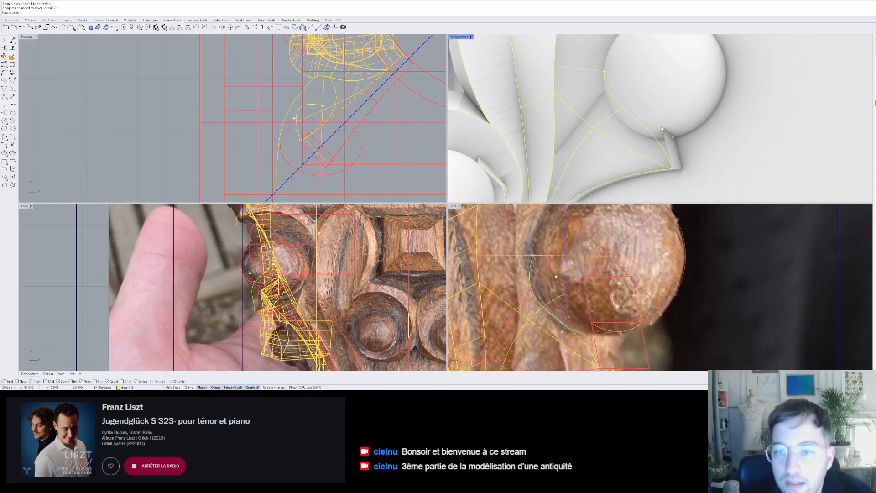
left_click(13, 97)
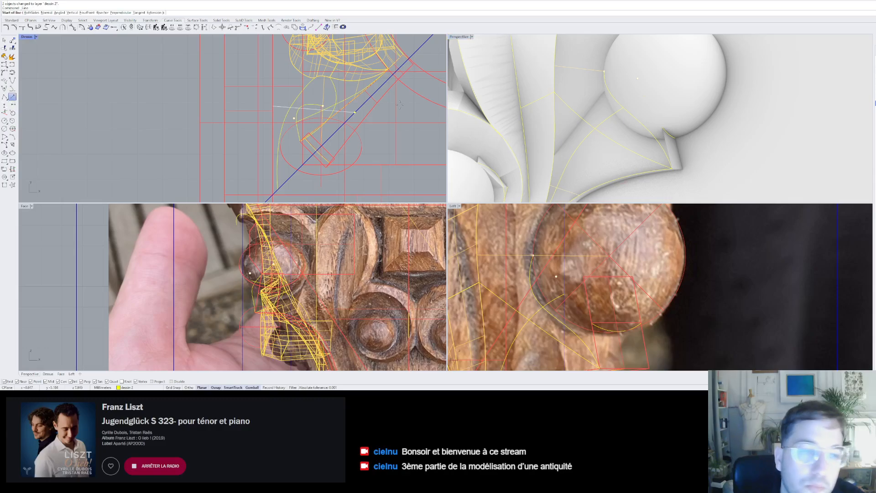
left_click(670, 134)
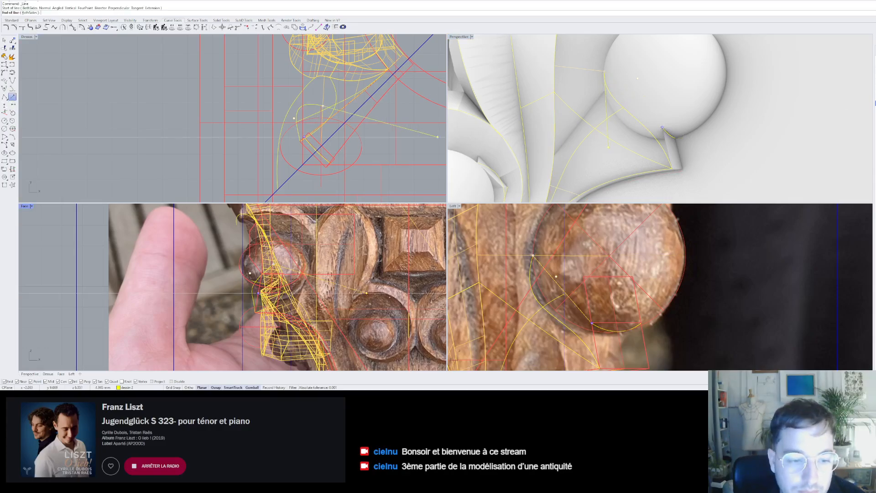
left_click(609, 86)
right_click(610, 86)
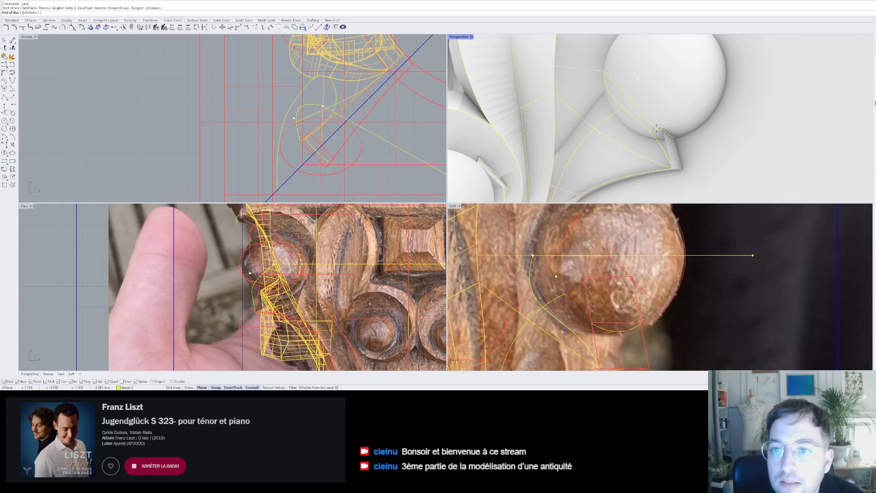
key("Escape")
- Pull the straight line onto the surface of the large sphere
left_click(664, 90)
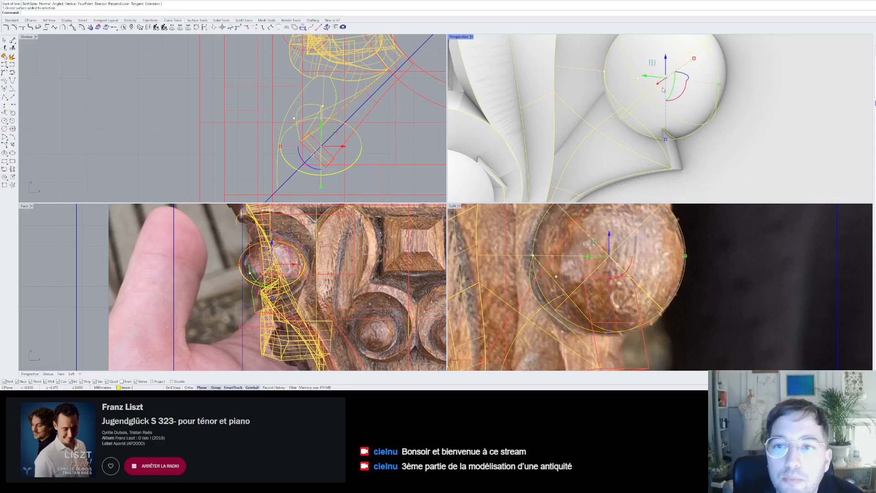
key("Escape")
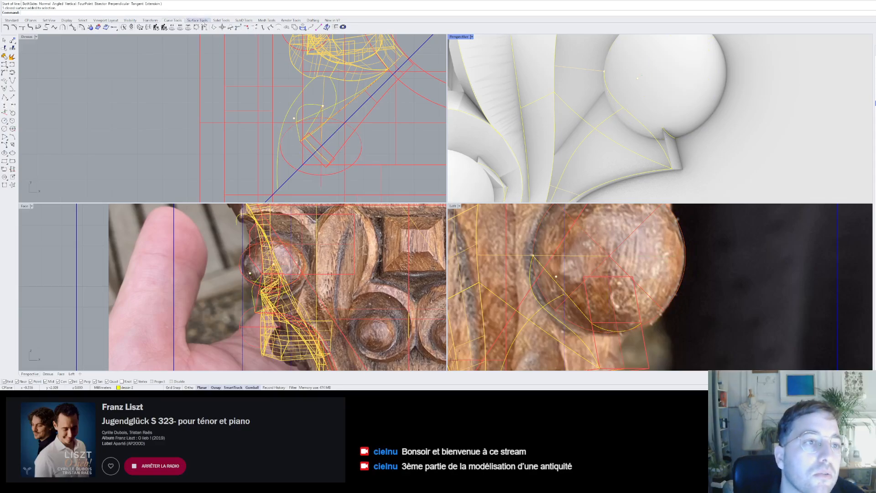
left_click(303, 27)
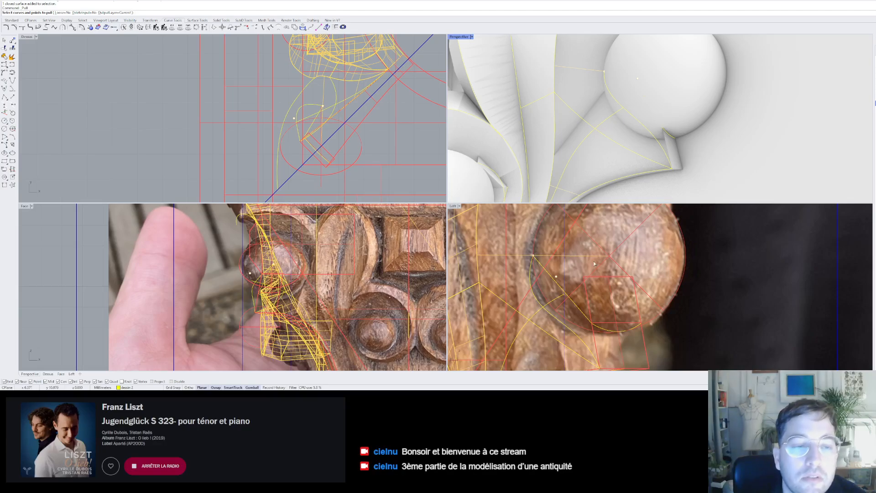
left_click(586, 277)
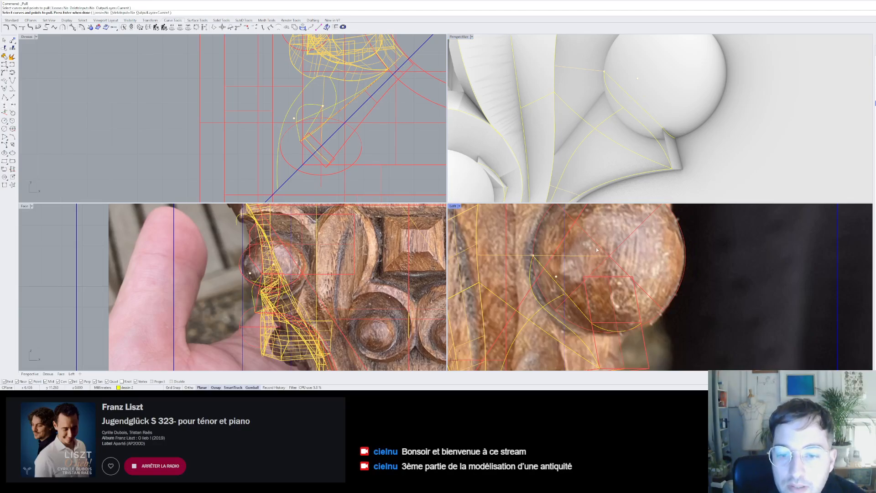
left_click(554, 279)
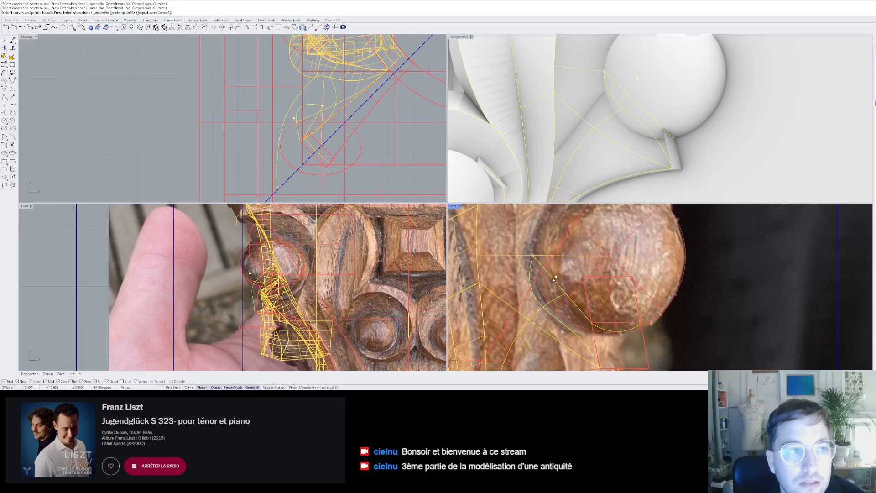
right_click(697, 95)
left_click(697, 95)
right_click(697, 95)
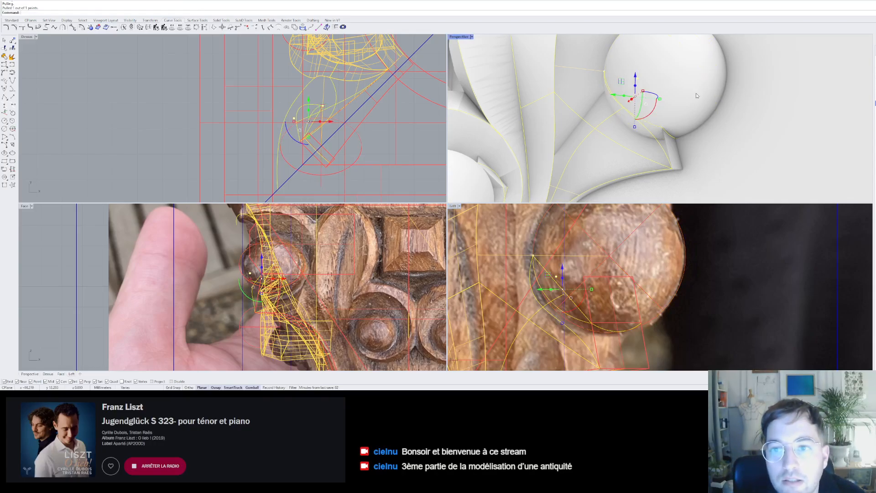
- Draw a degree 3 control-point curve from the stem's intersection curve around its corner onto the line across the sphere
mouse_move(694, 96)
right_mouse_down()
mouse_move(686, 128)
mouse_move(654, 112)
mouse_move(640, 119)
right_mouse_up()
scroll(649, 122, "up", 5)
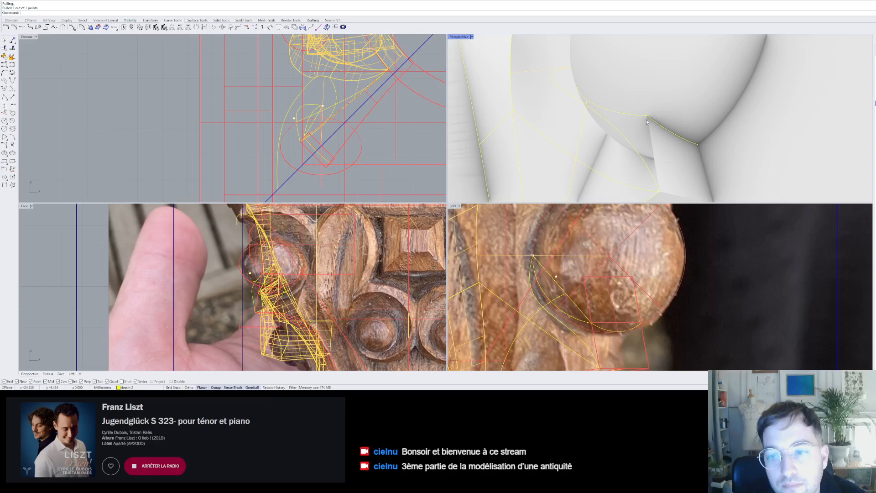
right_click_drag(646, 119, 696, 108)
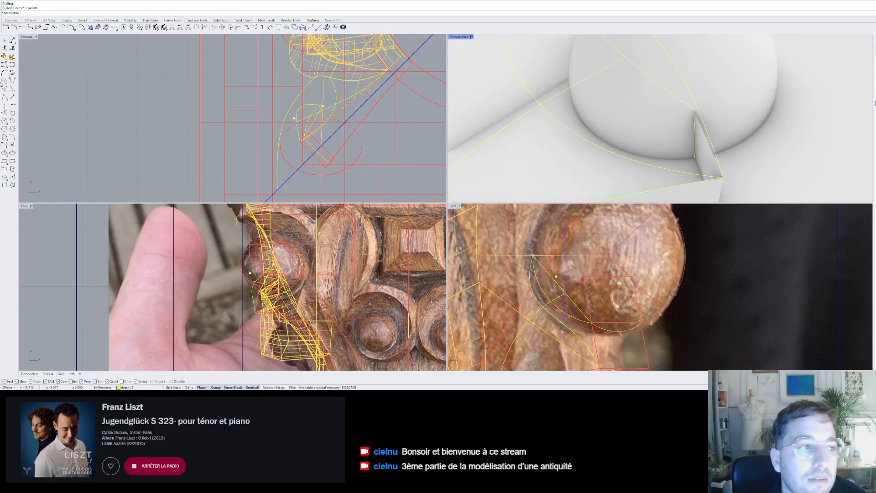
left_click(214, 20)
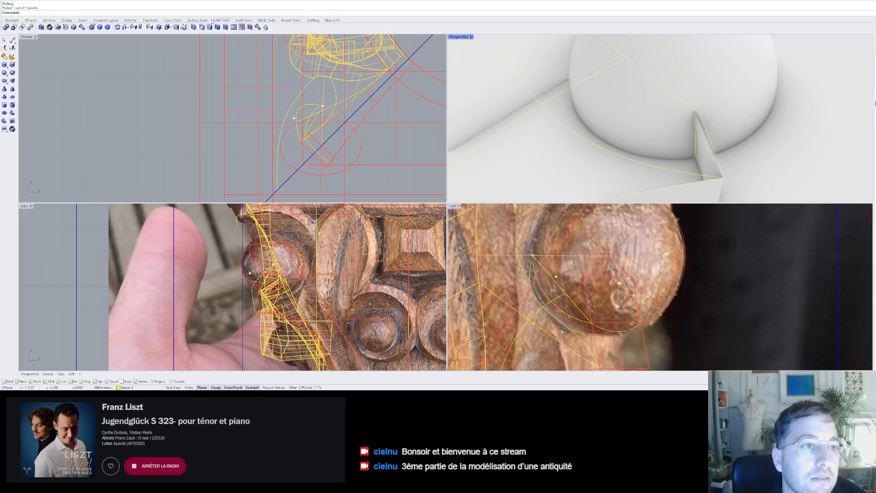
left_click(197, 20)
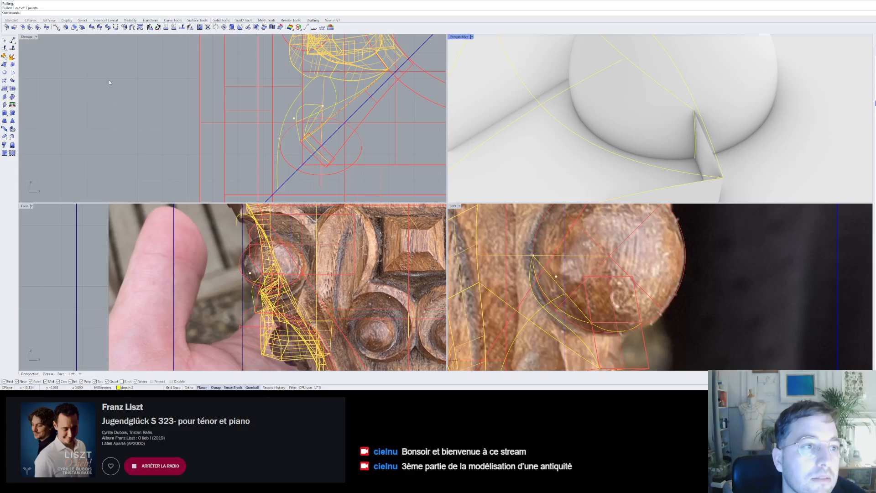
left_click(172, 20)
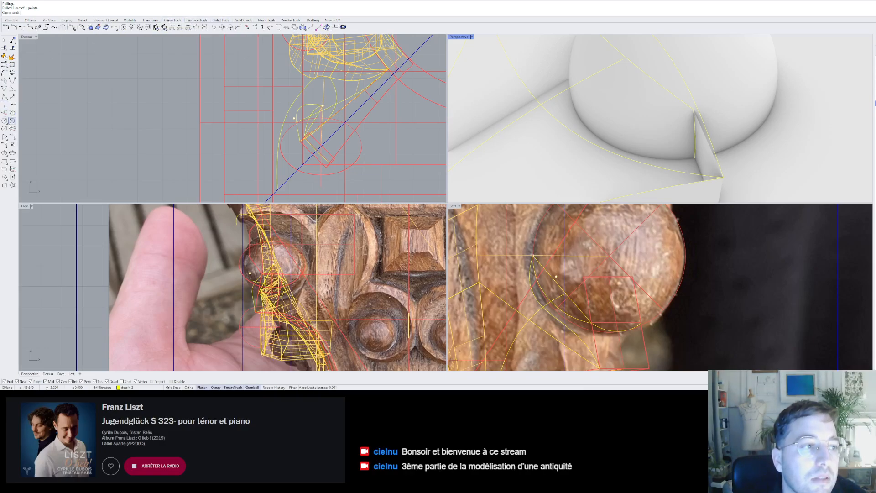
left_click(4, 64)
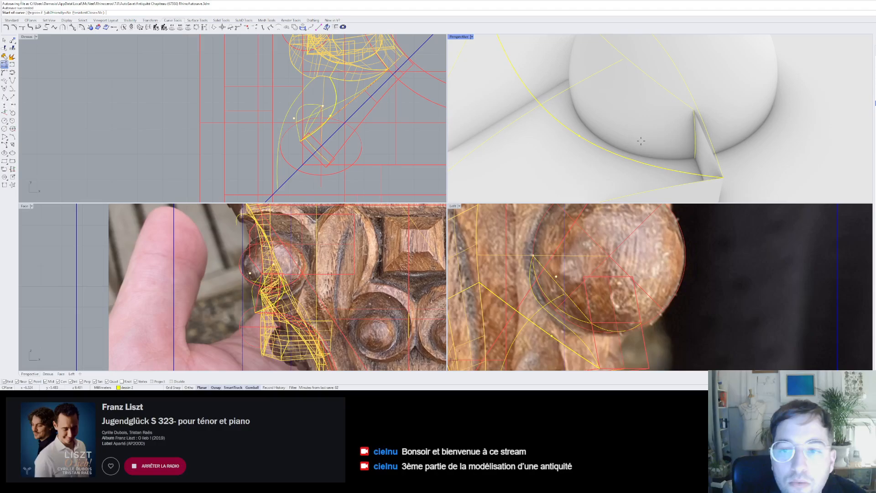
left_click(694, 158)
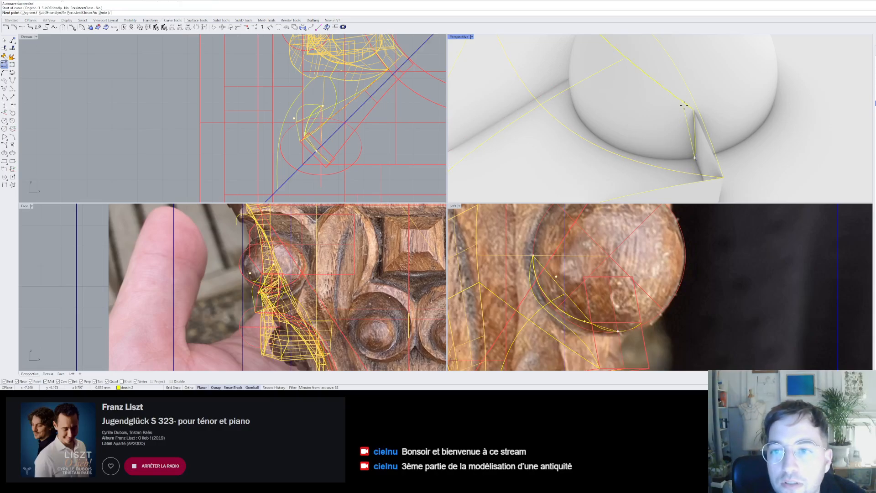
left_click(693, 109)
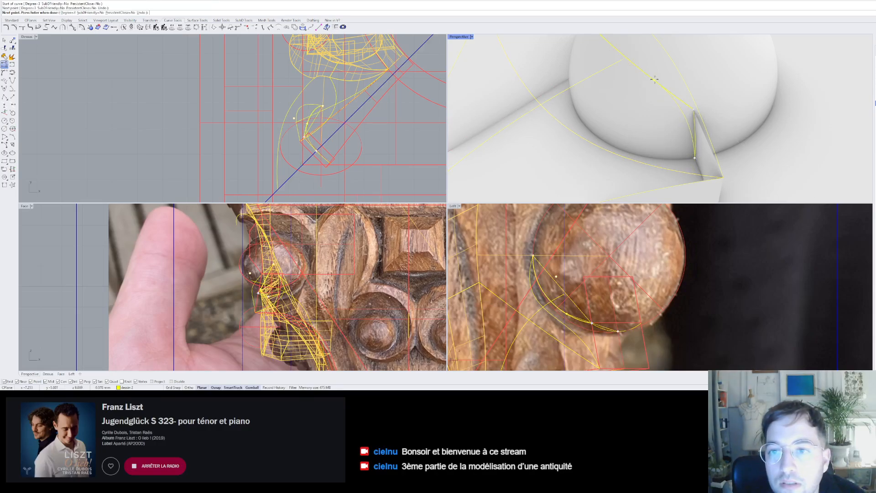
left_click(655, 79)
key("Return")
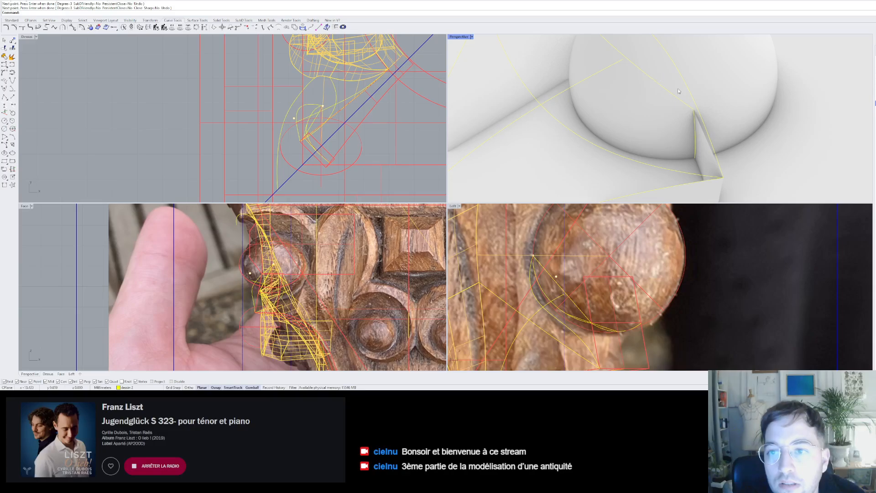
- Try to pull the new short corner curve onto the large sphere
right_click_drag(680, 92, 670, 106)
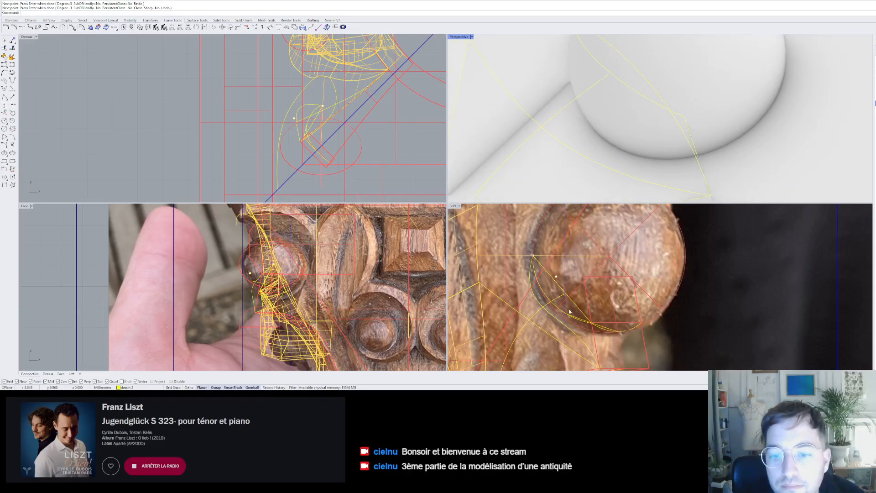
scroll(569, 311, "up", 4)
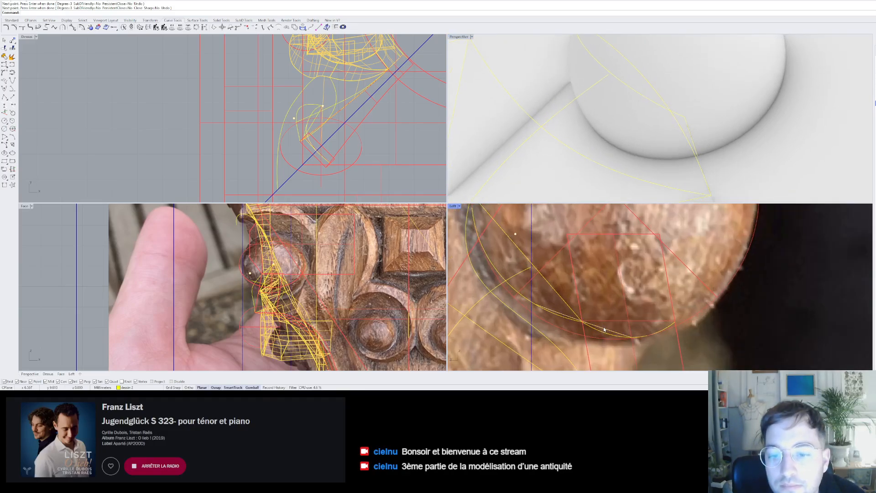
left_click(684, 139)
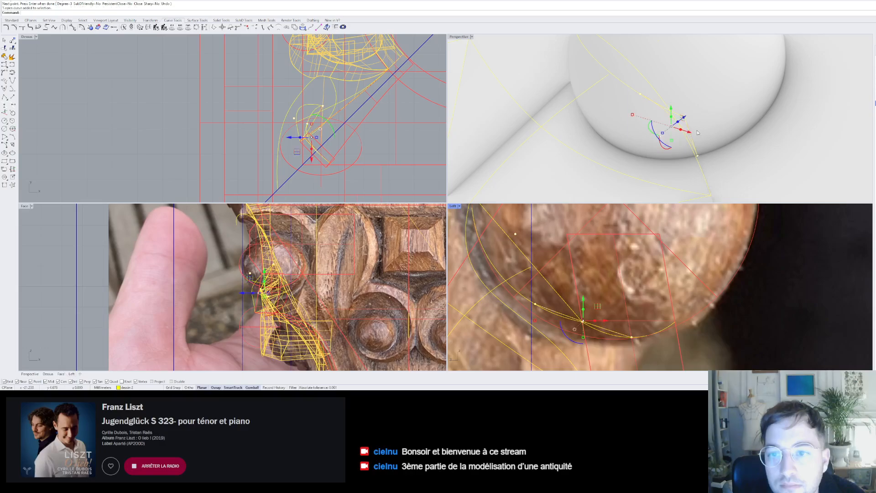
right_click_drag(683, 139, 619, 103)
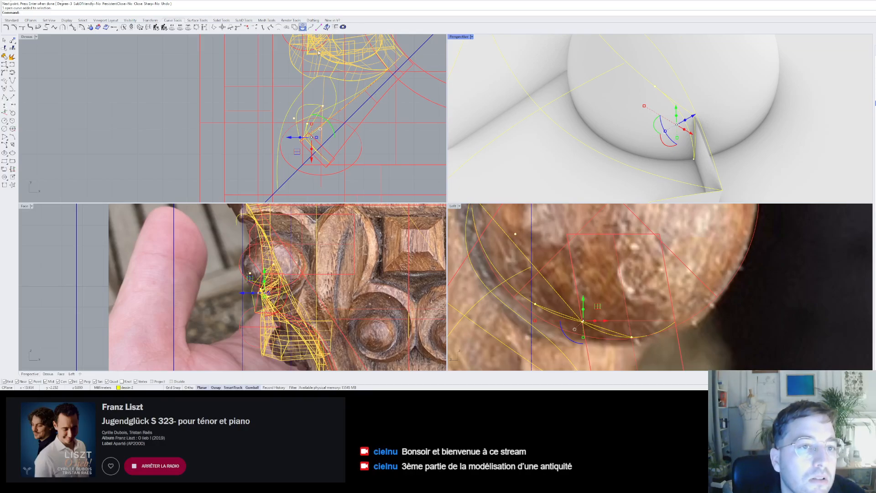
left_click(302, 27)
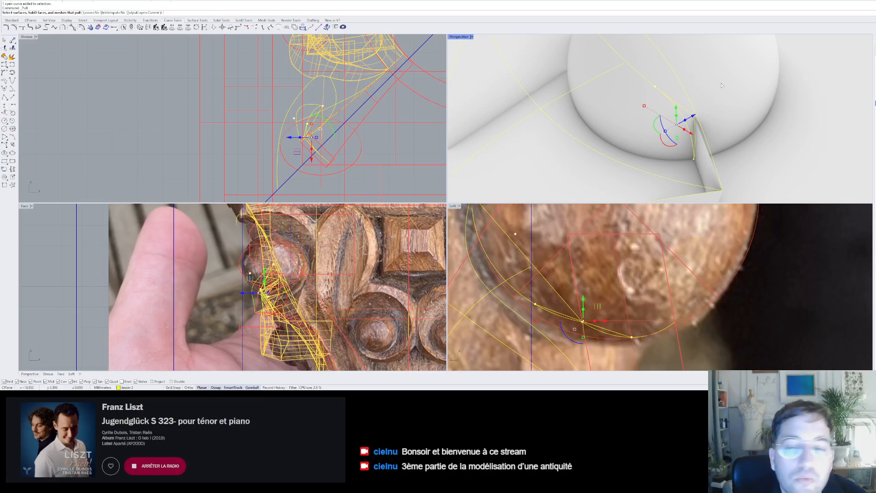
key("Escape")
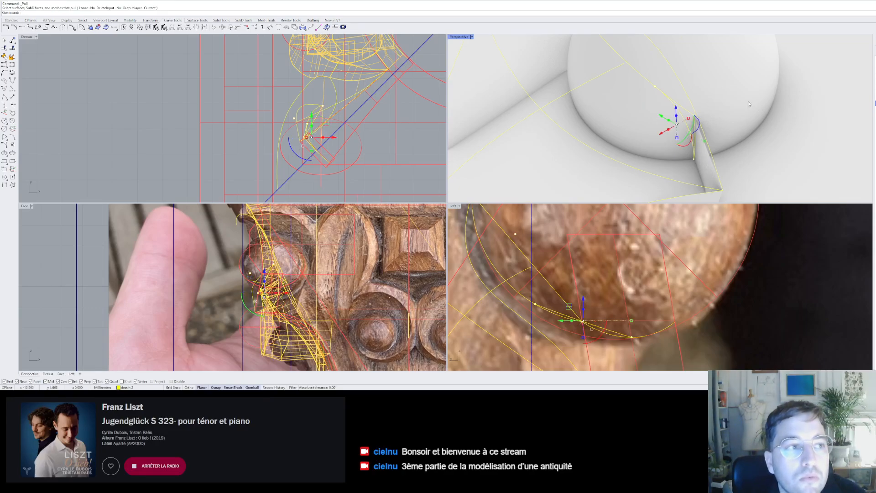
right_click(719, 116)
left_click(690, 113)
right_click(690, 113)
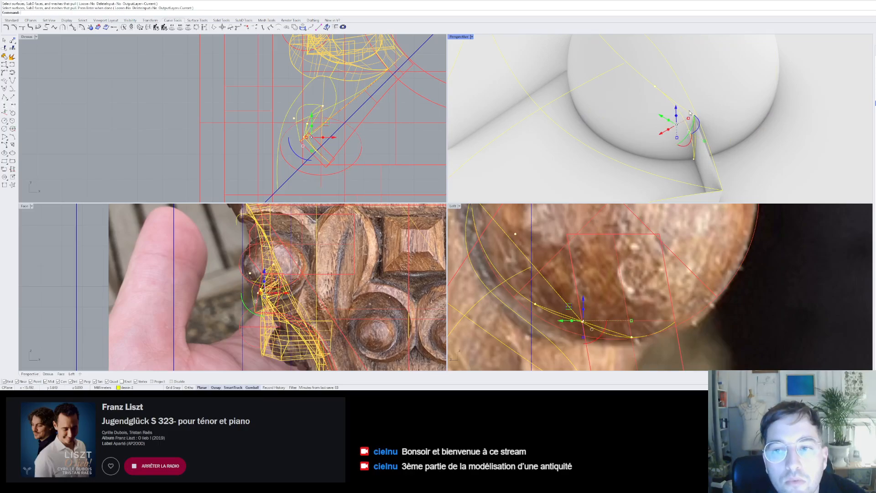
key("Escape")
- Pull the short control-point curve at the stem corner onto the large sphere's surface
right_click(658, 141)
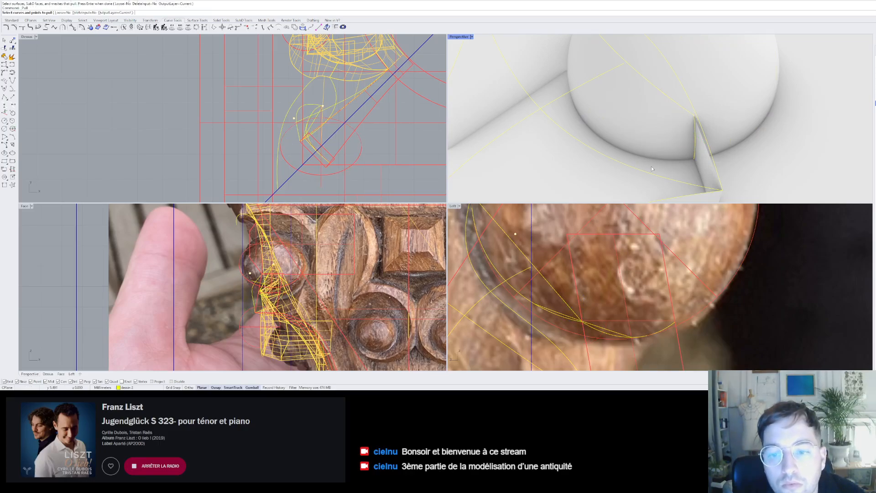
left_click(603, 330)
key("Return")
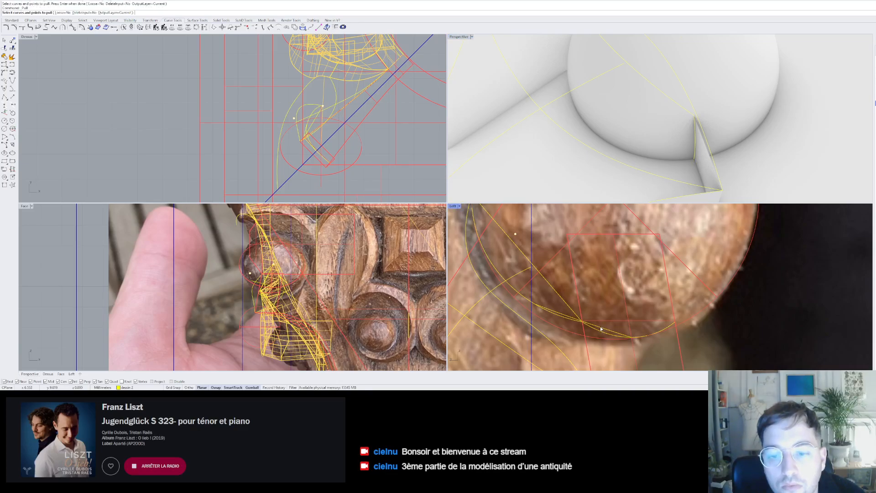
left_click(743, 145)
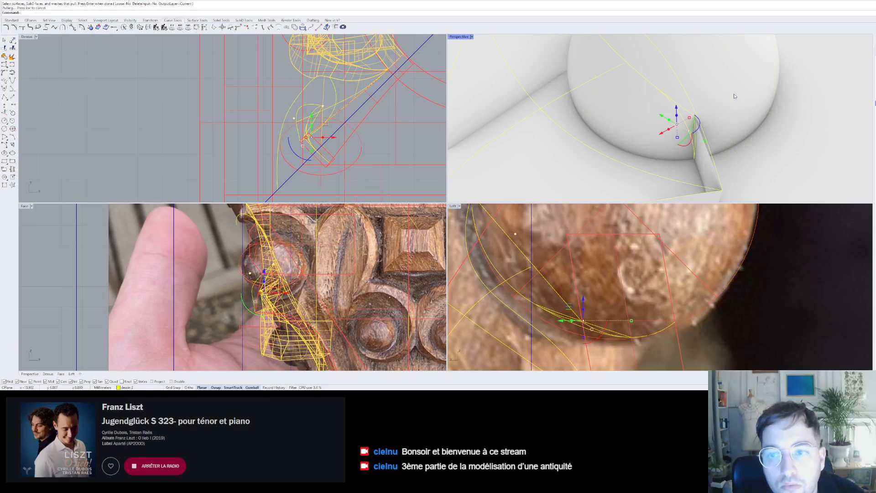
scroll(684, 118, "up", 2)
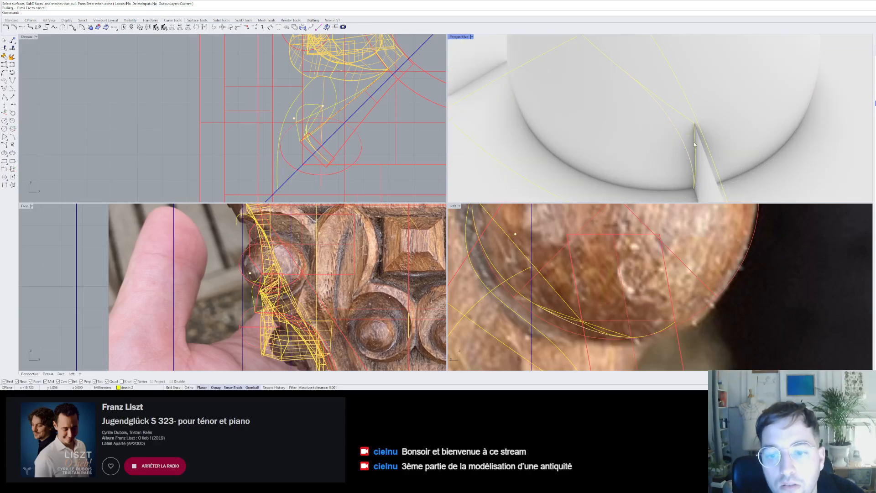
- Delete the original short corner curve, keeping its copy pulled onto the sphere
left_click(600, 328)
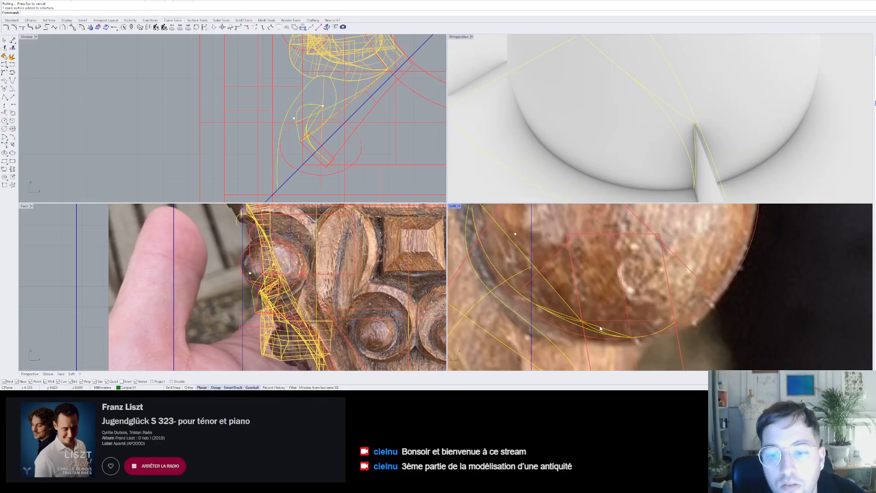
left_click(634, 77)
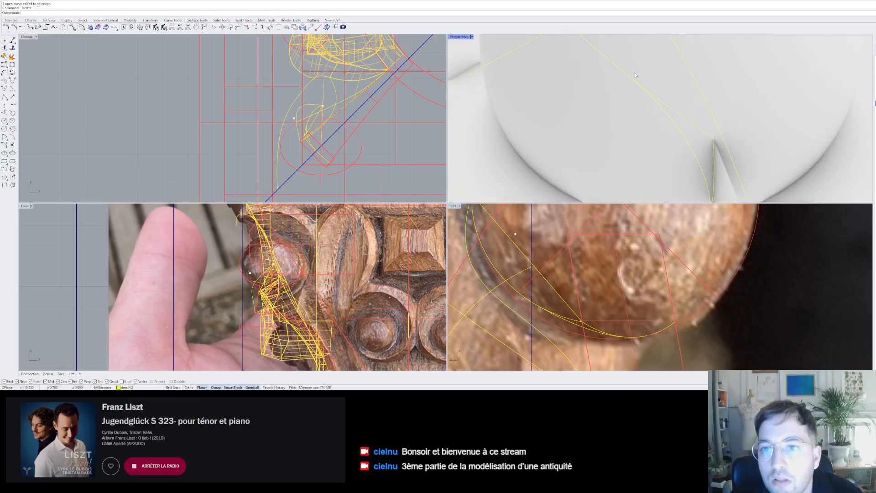
key("Delete")
scroll(632, 85, "down", 8)
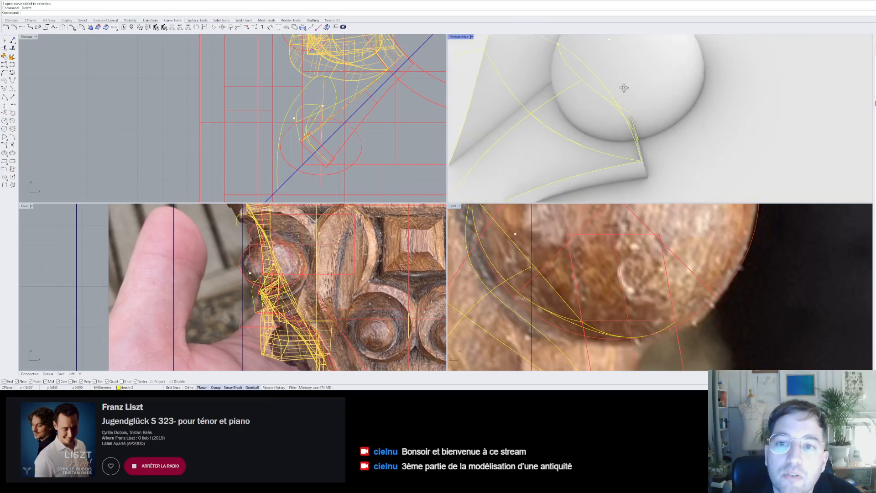
right_click_drag(632, 83, 639, 85)
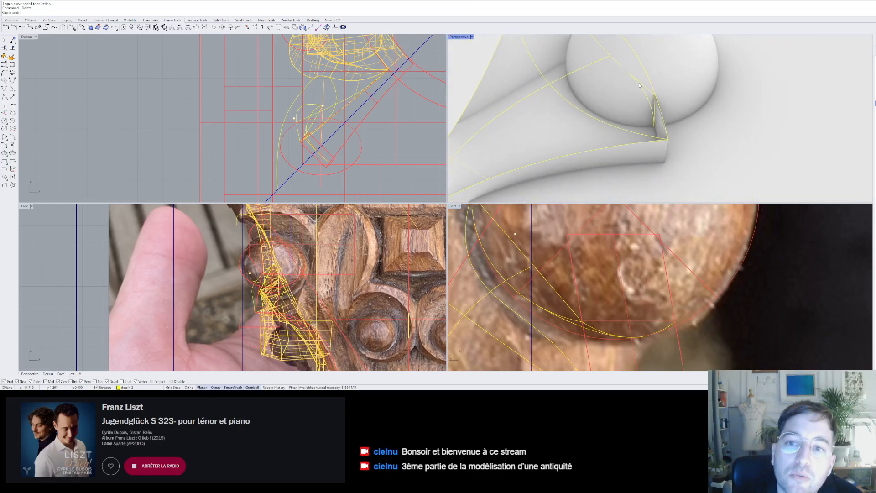
left_click(4, 48)
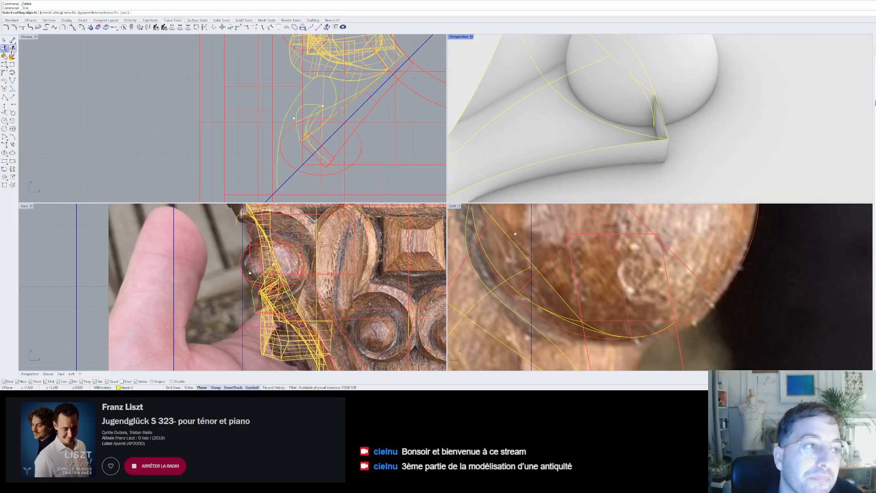
left_click(648, 92)
left_click(648, 89)
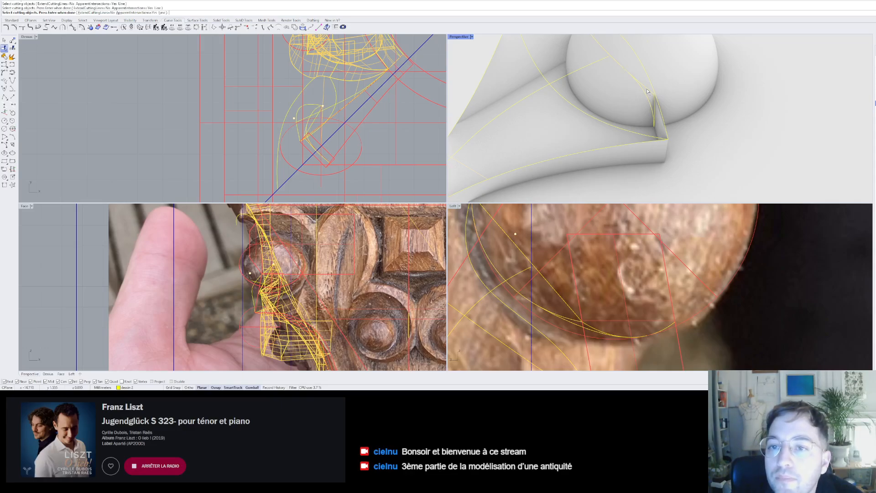
key("Escape")
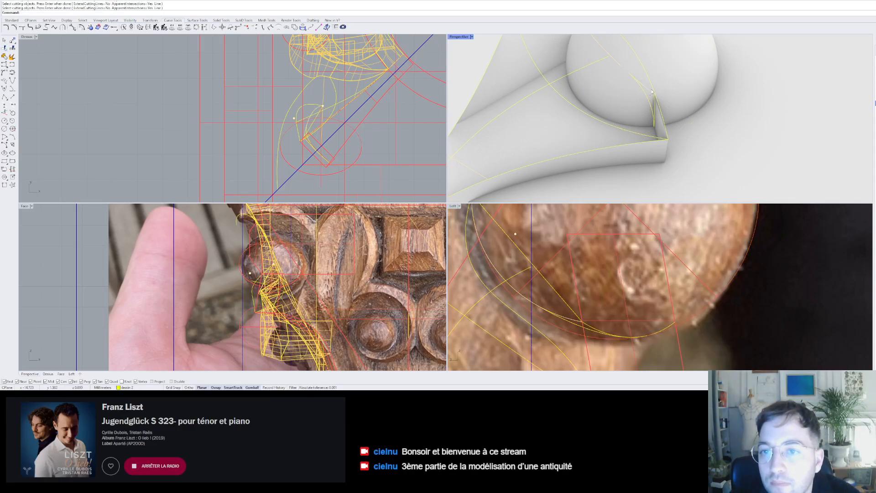
- Trim the lower end of the long curve on the sphere, using the short stem corner curve as cutting object
left_click(656, 106)
right_click_drag(655, 106, 620, 98)
scroll(617, 97, "up", 5)
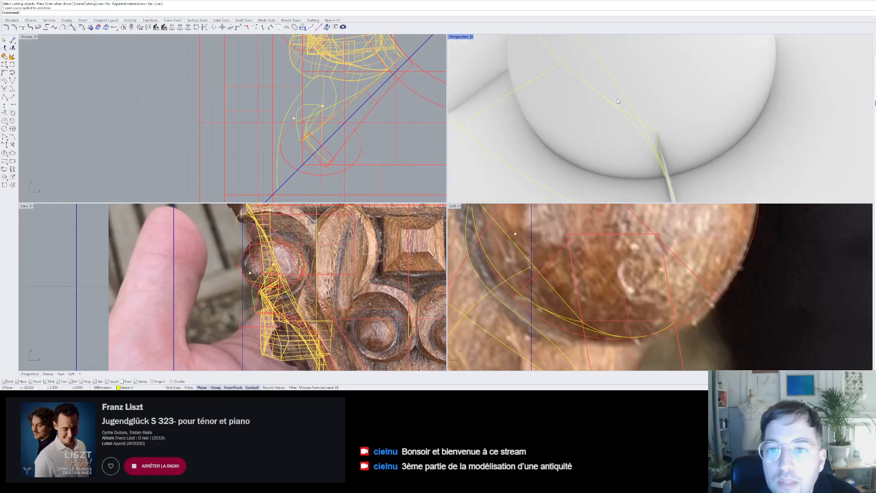
scroll(625, 91, "down", 5)
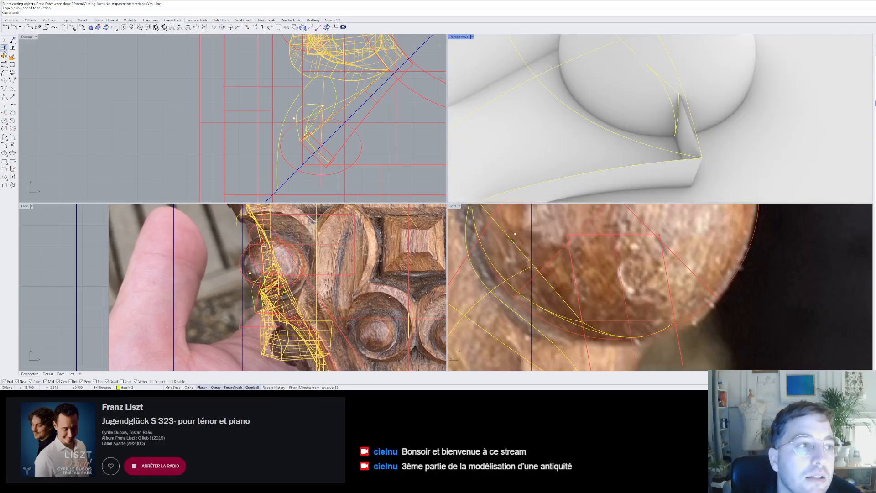
left_click(4, 47)
left_click(655, 76)
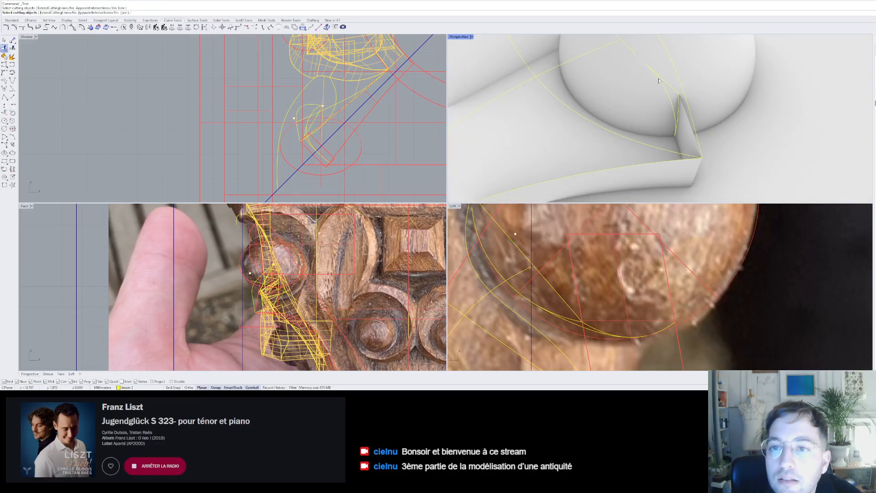
key("Return")
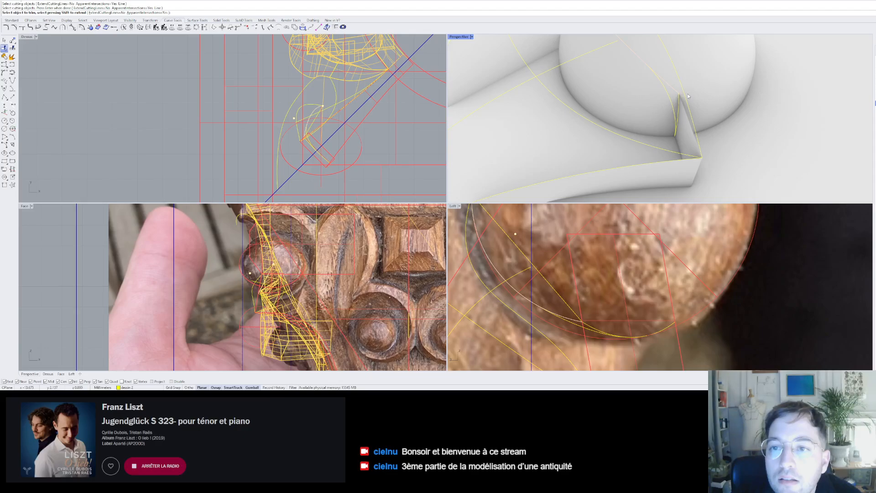
left_click(668, 94)
key("Return")
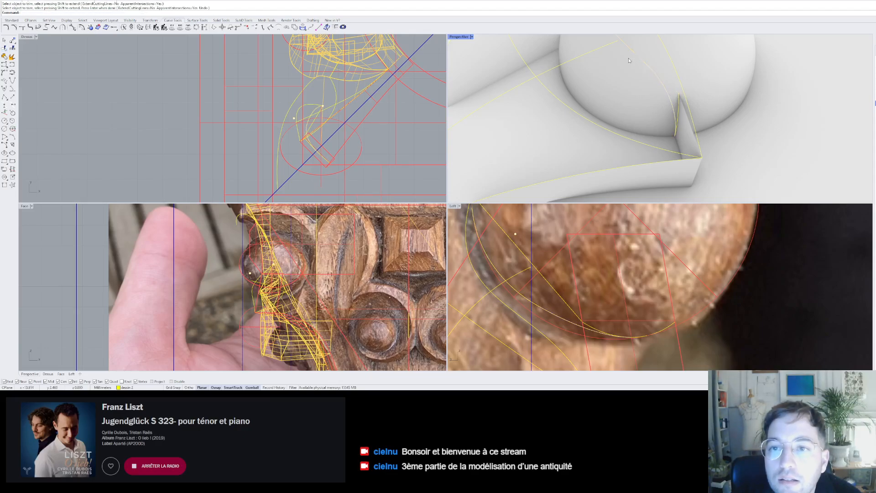
- Try to join the trimmed long sphere curve with the short stem corner curve
left_click(650, 65)
right_click_drag(657, 68, 678, 94)
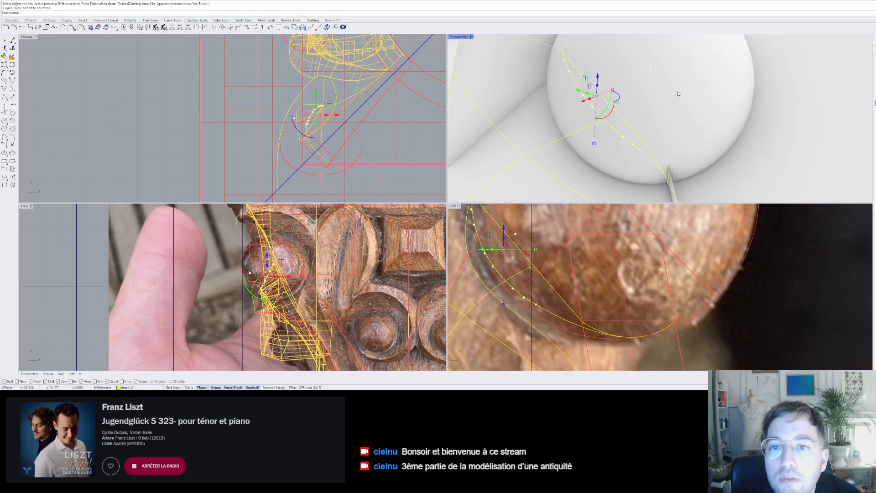
left_click(670, 166, "shift")
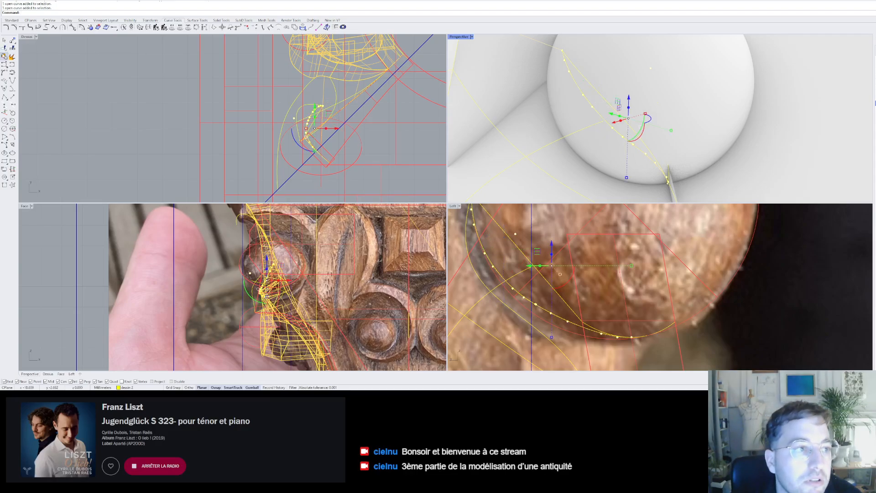
left_click(4, 55)
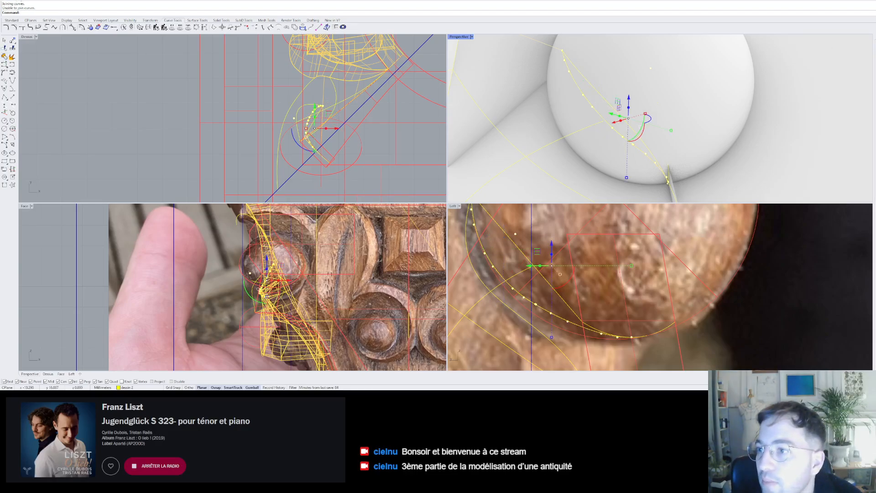
- Try to move the short corner curve's end point onto the end of the trimmed sphere curve, and undo the move
key("Escape")
scroll(642, 156, "up", 3)
scroll(642, 158, "up", 2)
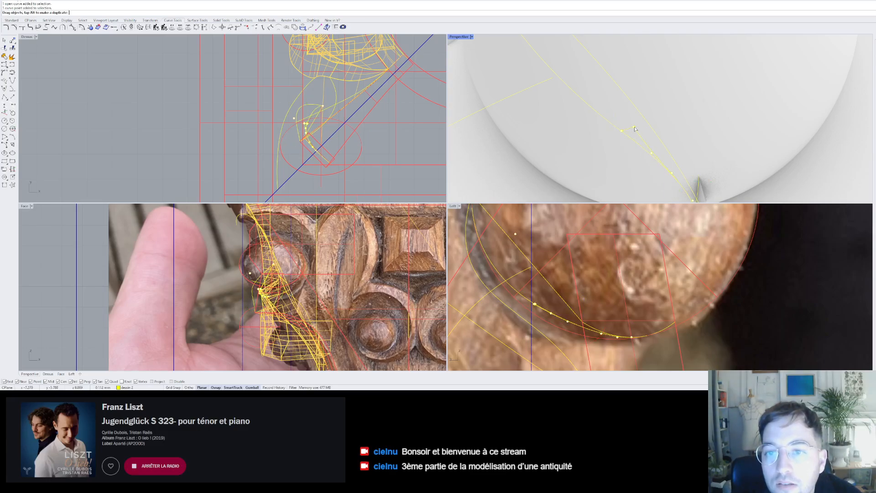
left_click(633, 127)
left_click(635, 141)
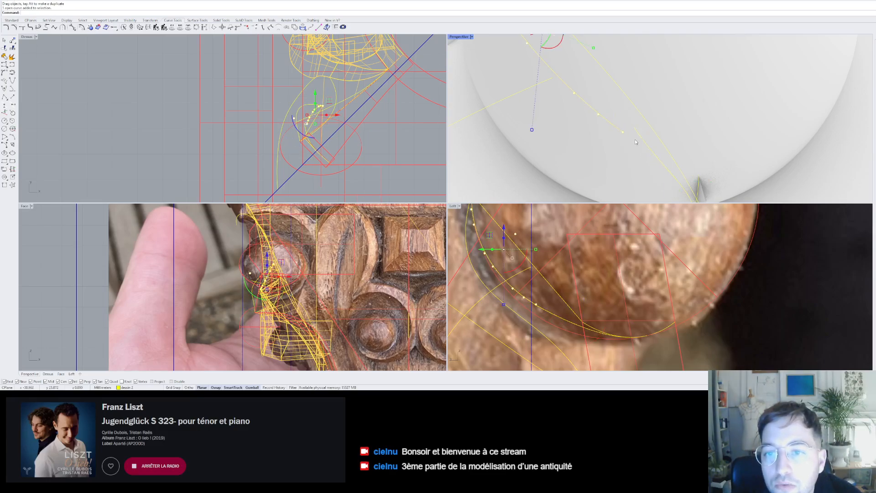
left_click(636, 125)
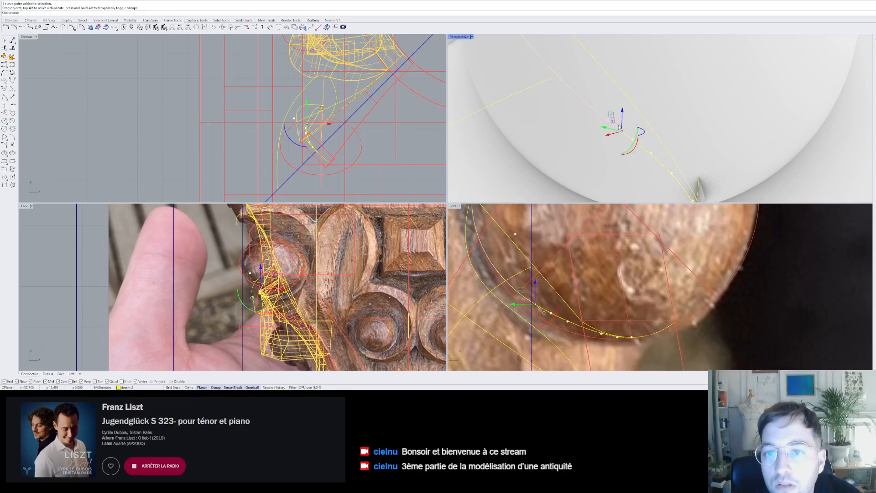
left_click(639, 146)
scroll(626, 133, "up", 6)
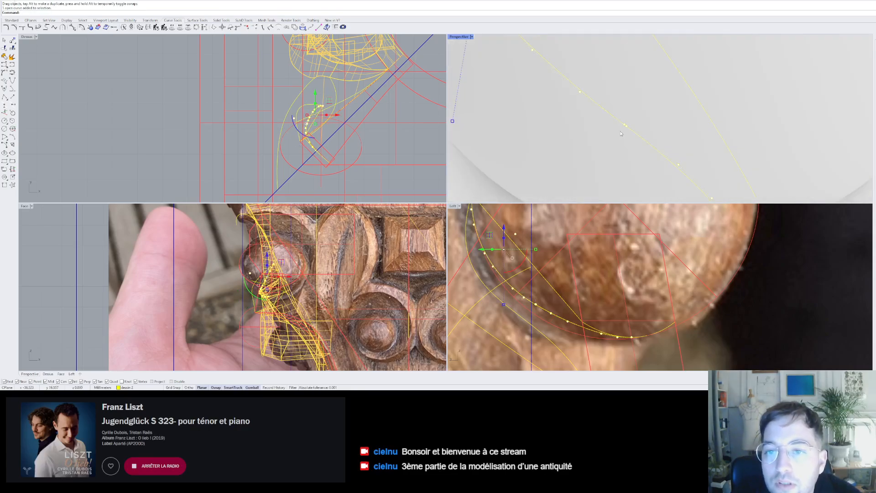
key("ctrl+z")
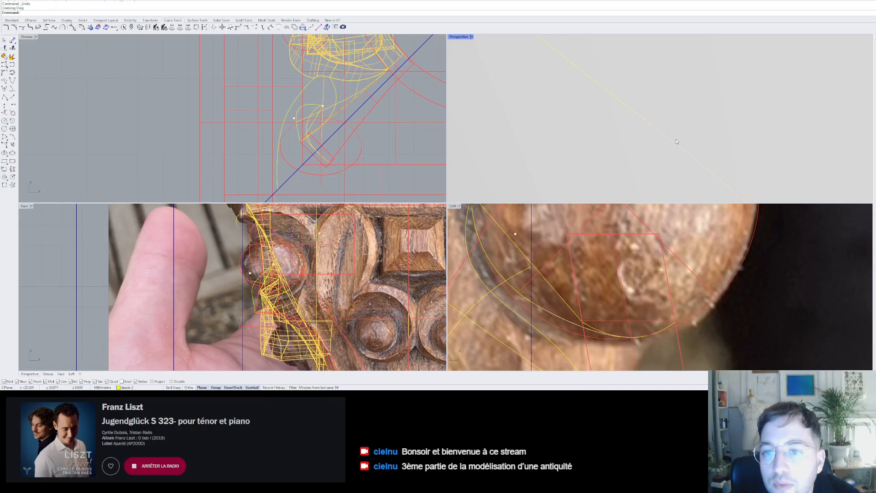
- Snap the short corner curve's upper end point exactly onto the end of the trimmed sphere curve
left_click(677, 141)
left_click(637, 113)
mouse_move(636, 113)
left_mouse_down()
mouse_move(698, 95)
mouse_move(641, 117)
left_mouse_up()
left_click(660, 131)
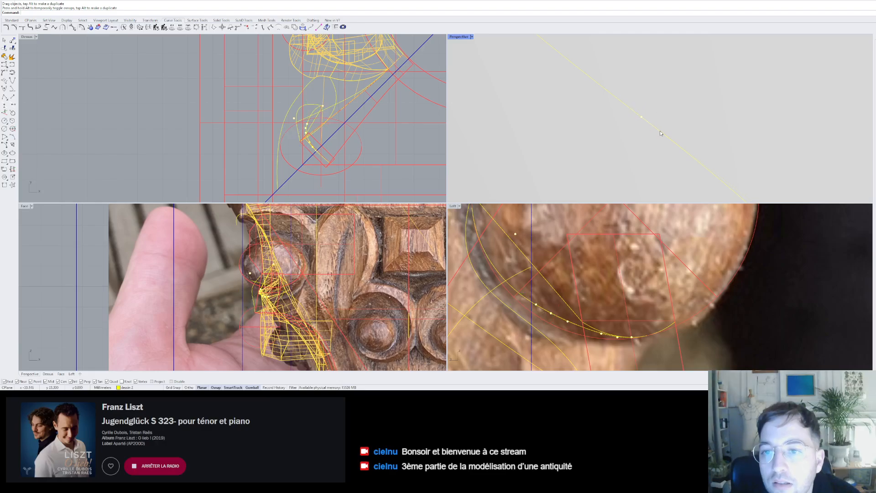
- Join the short corner curve and the trimmed long sphere curve into one open curve
left_click(645, 122)
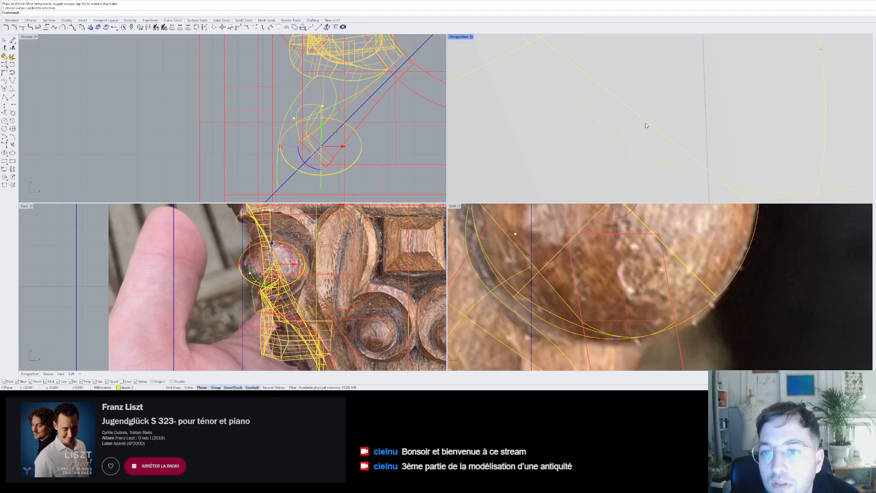
left_click(650, 122)
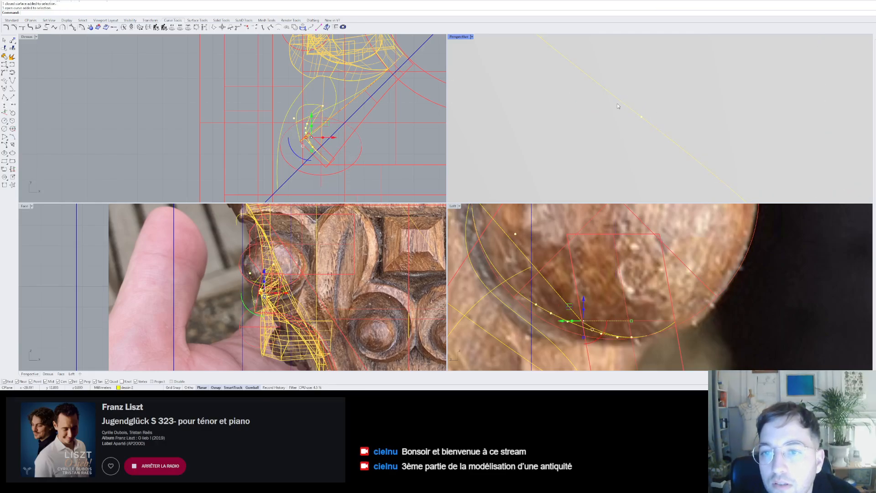
left_click(642, 118, "shift")
scroll(642, 117, "down", 8)
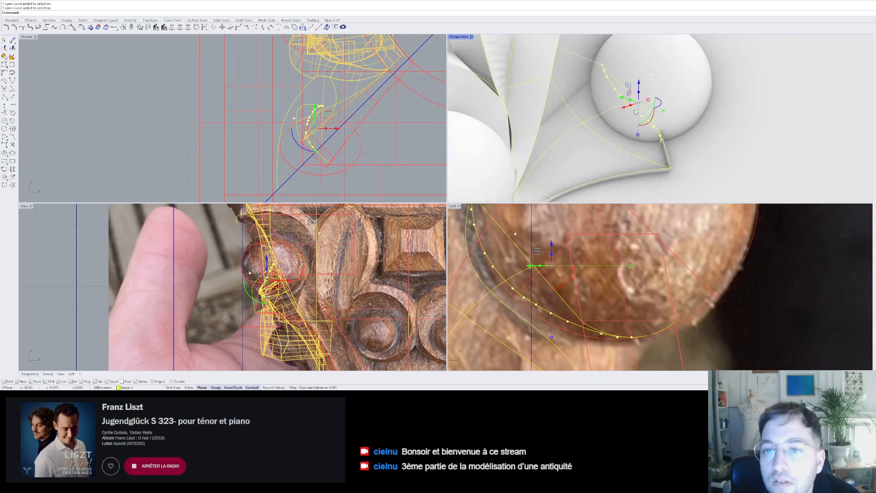
left_click(4, 56)
right_click_drag(677, 82, 656, 104)
key("Escape")
- Pull the joined curve onto the large sphere's surface
left_click(660, 112)
key("Escape")
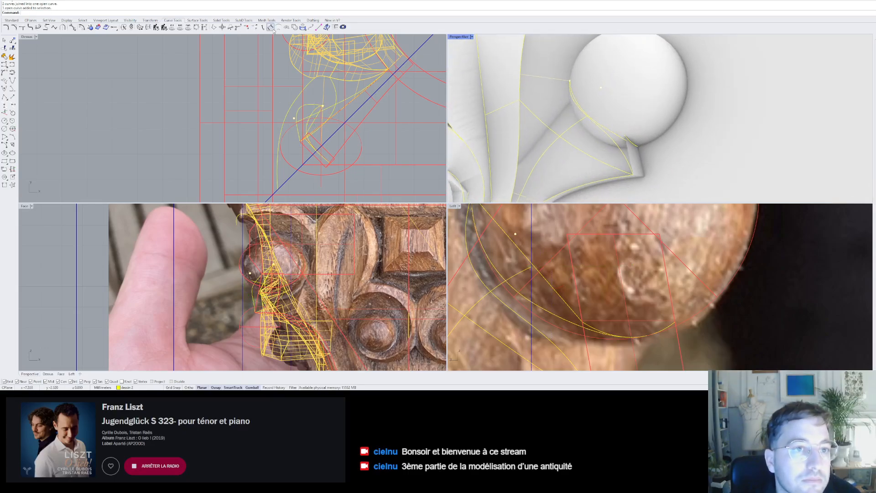
left_click(302, 27)
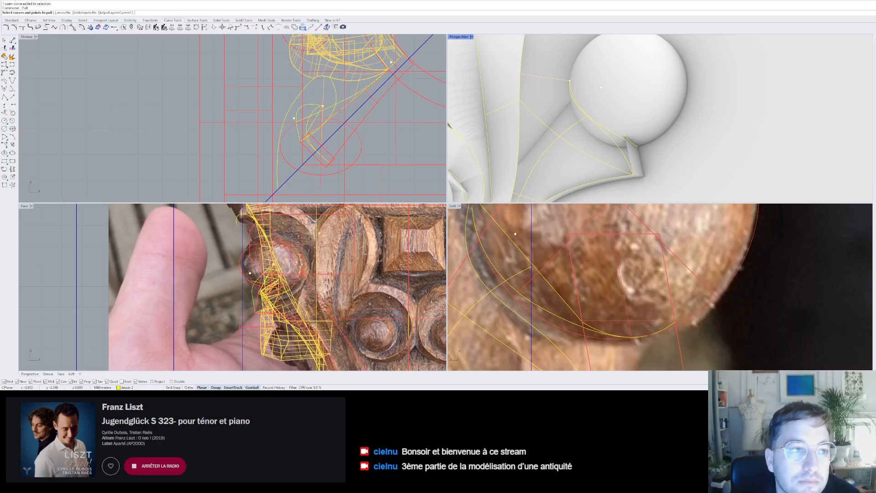
key("Return")
left_click(625, 125)
key("Return")
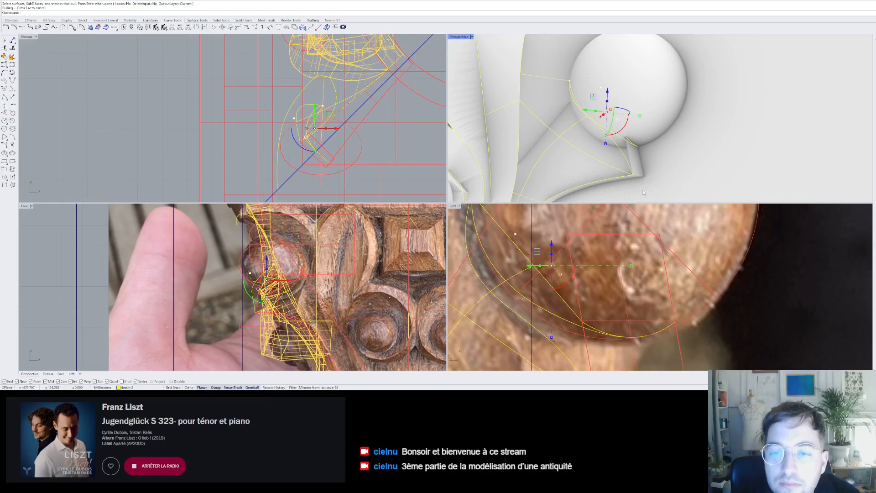
scroll(617, 141, "up", 6)
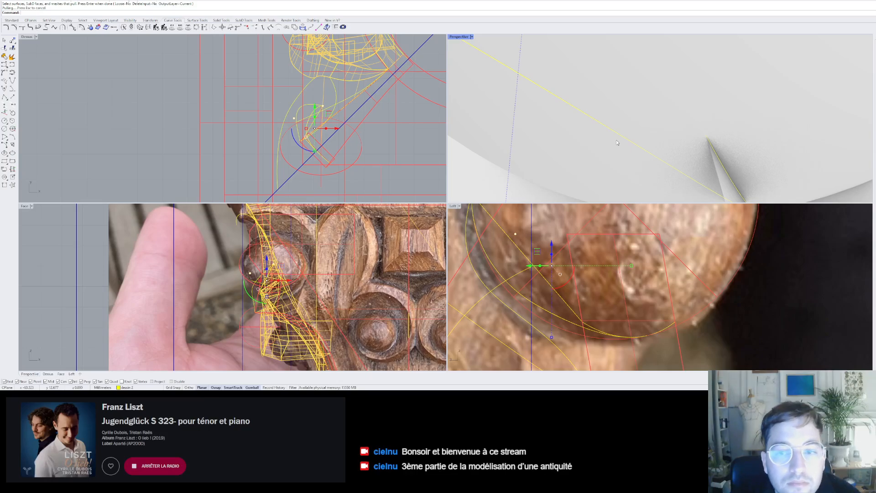
- Delete the pulled copy that has fewer control points, keeping the original joined curve on the sphere
key("Escape")
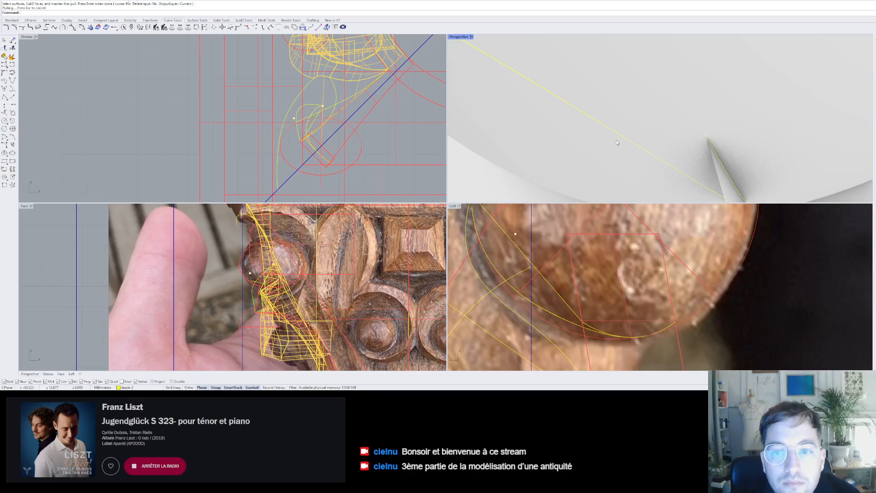
left_click(639, 157)
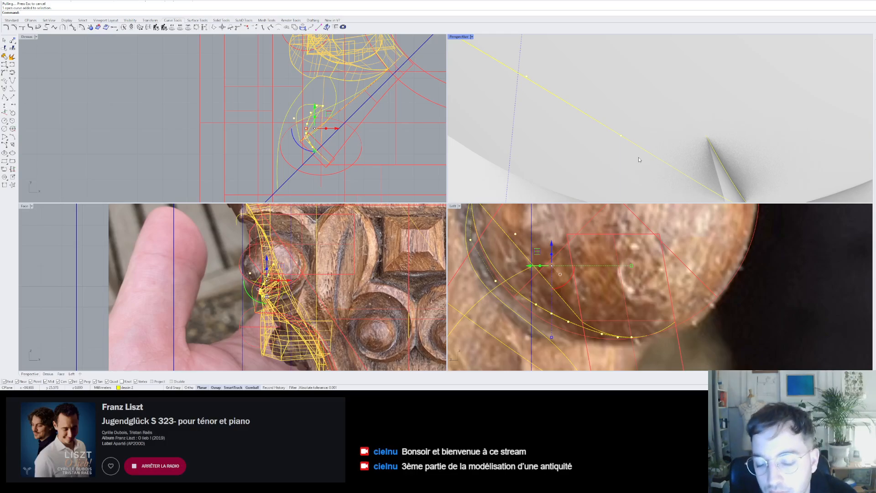
key("Delete")
left_click(643, 153)
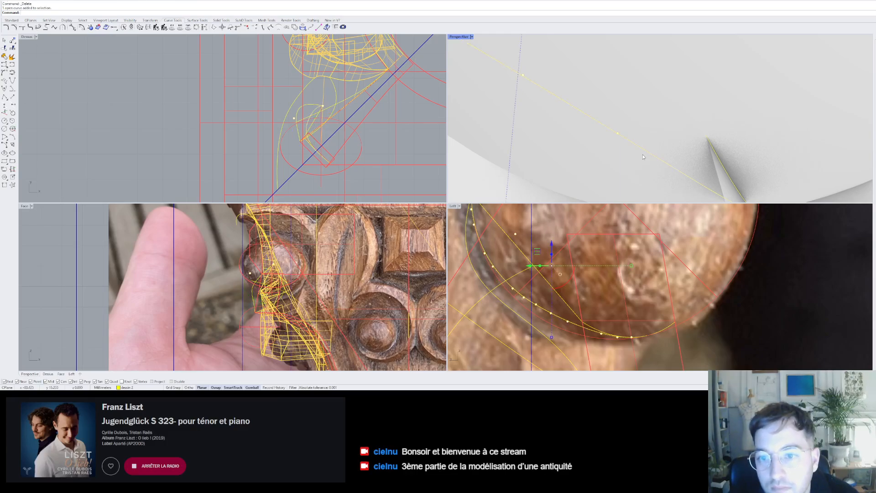
scroll(642, 154, "down", 8)
right_click_drag(642, 154, 674, 131)
key("Escape")
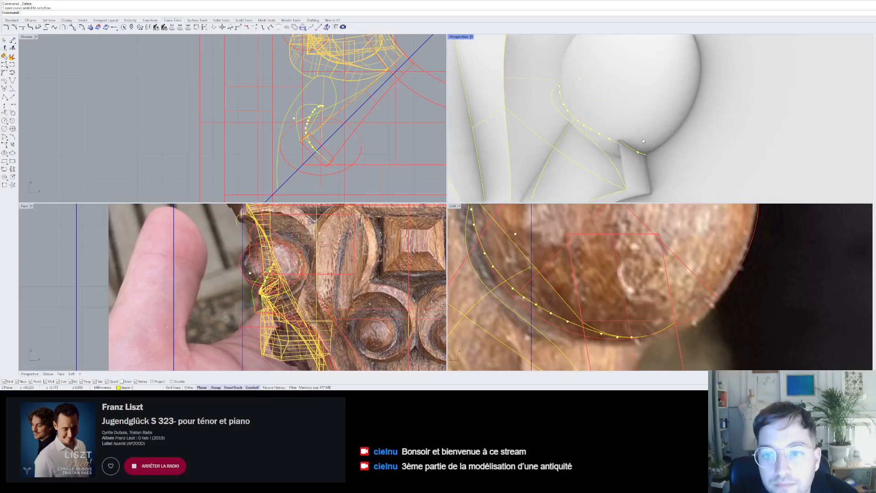
left_click(627, 166)
right_click_drag(628, 166, 672, 161)
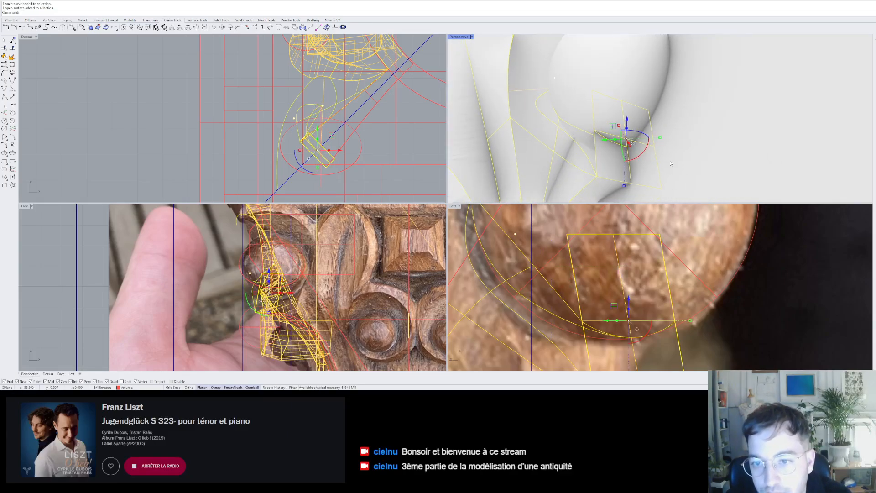
key("Escape")
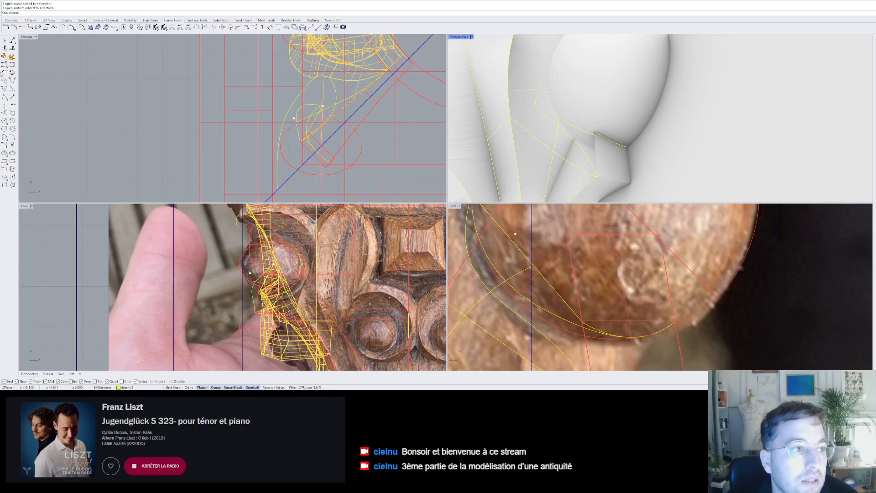
- Try to draw a line joining the lower ends of the two curves at the block beneath the sphere
left_click(4, 97)
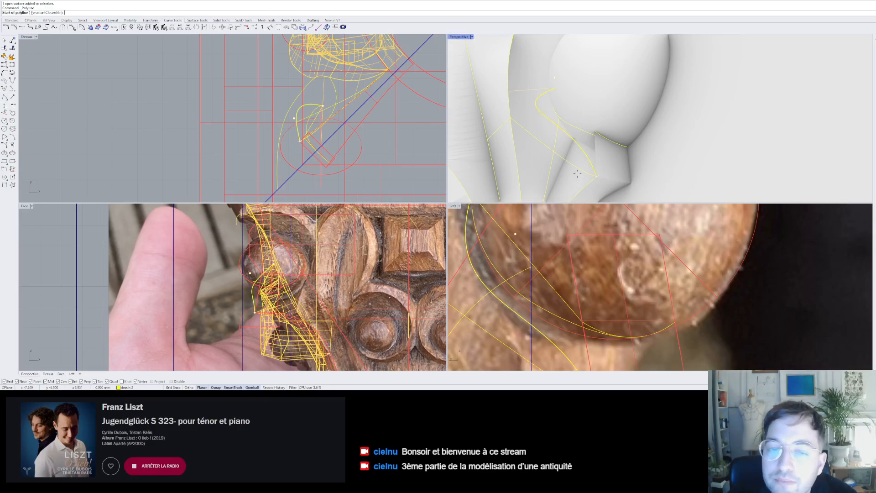
key("Escape")
left_click(13, 97)
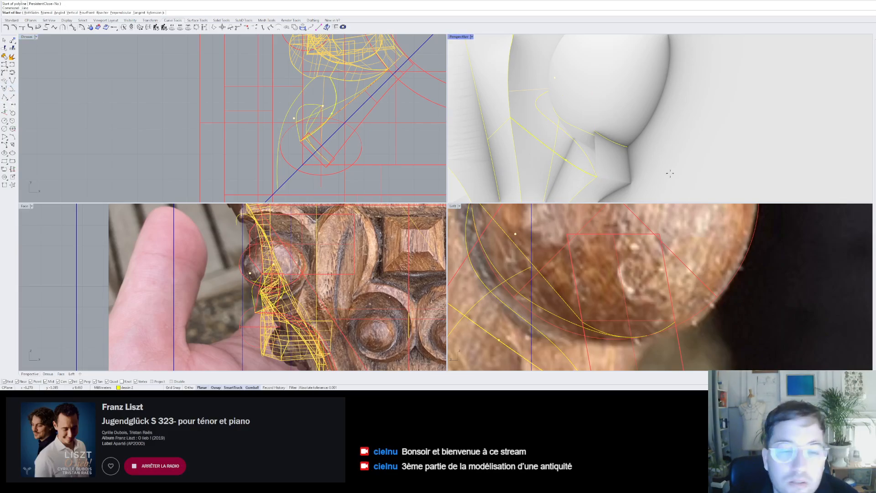
left_click(599, 176)
scroll(627, 147, "up", 6)
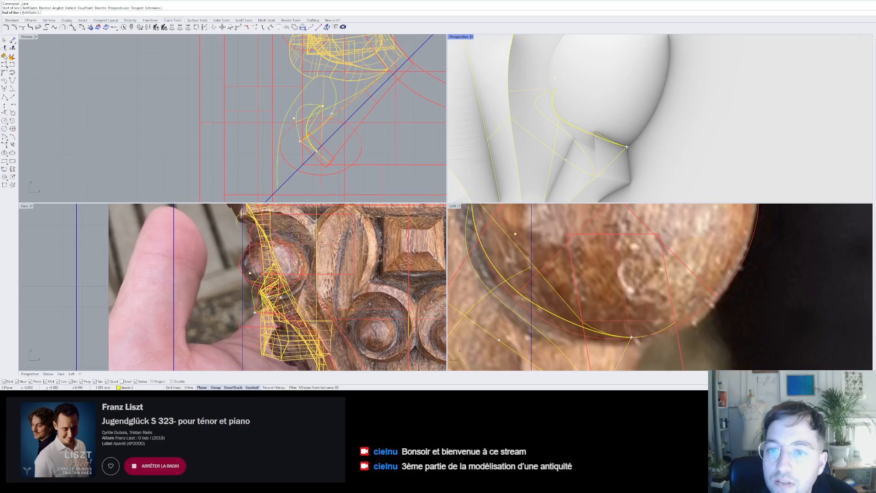
left_click(614, 95)
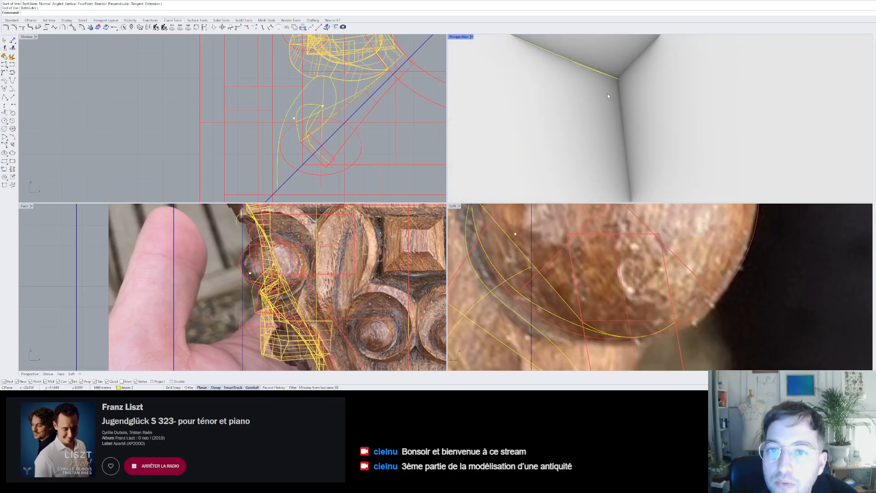
scroll(658, 146, "down", 5)
left_click(703, 150)
scroll(684, 157, "up", 6)
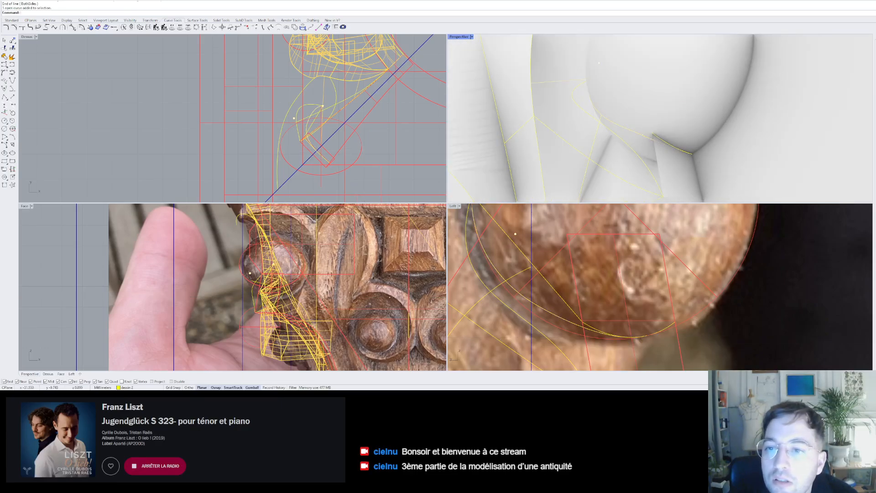
key("Escape")
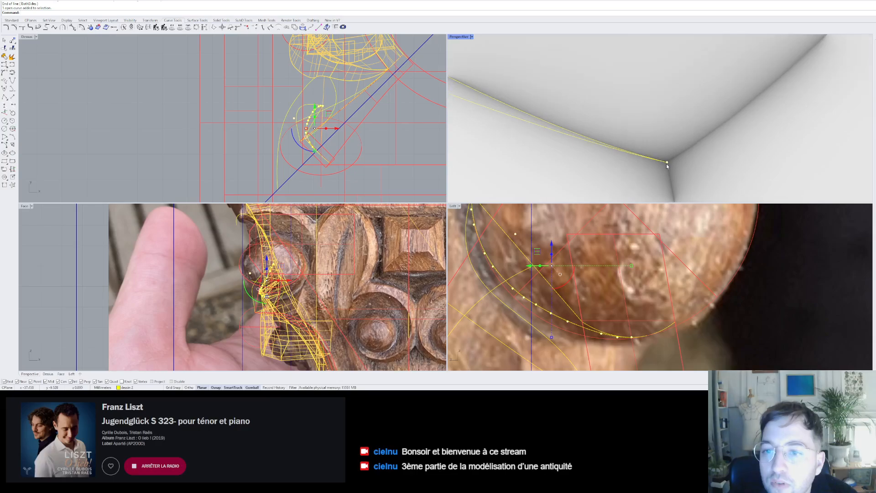
scroll(674, 144, "down", 6)
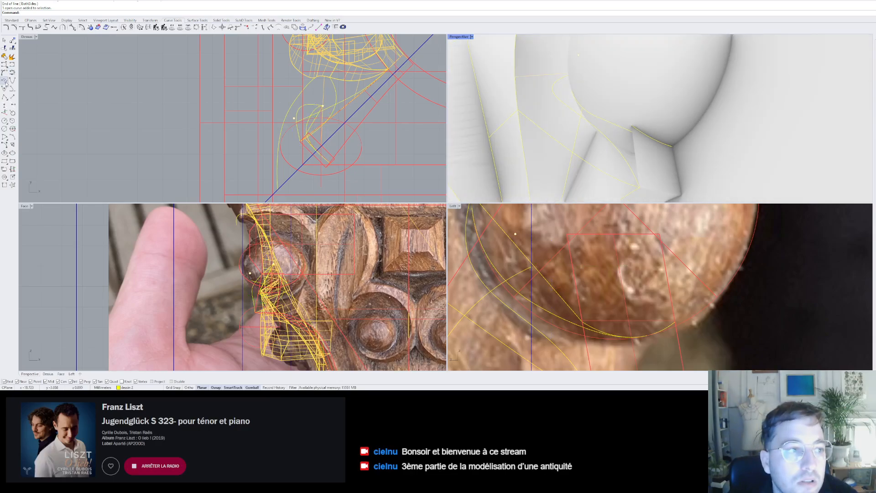
- Draw a straight line between the lower ends of the two curves beneath the sphere, snapping to the block's corner
left_click(4, 97)
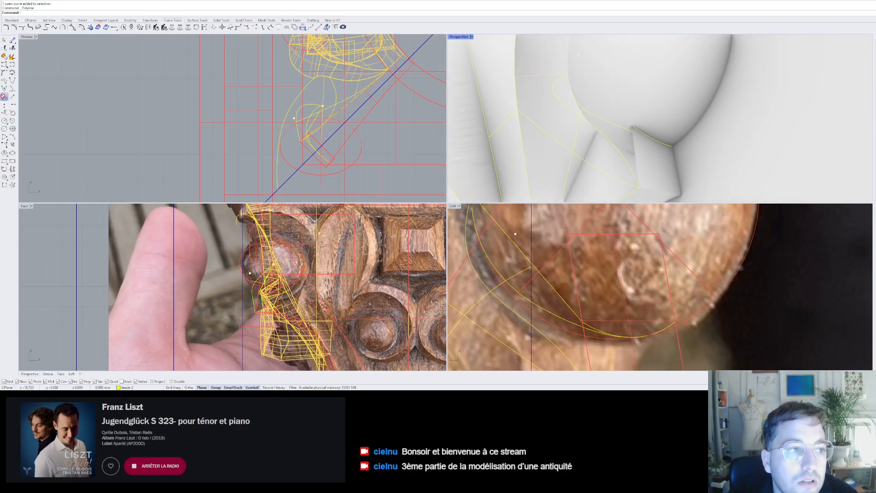
left_click(634, 194)
scroll(633, 194, "up", 6)
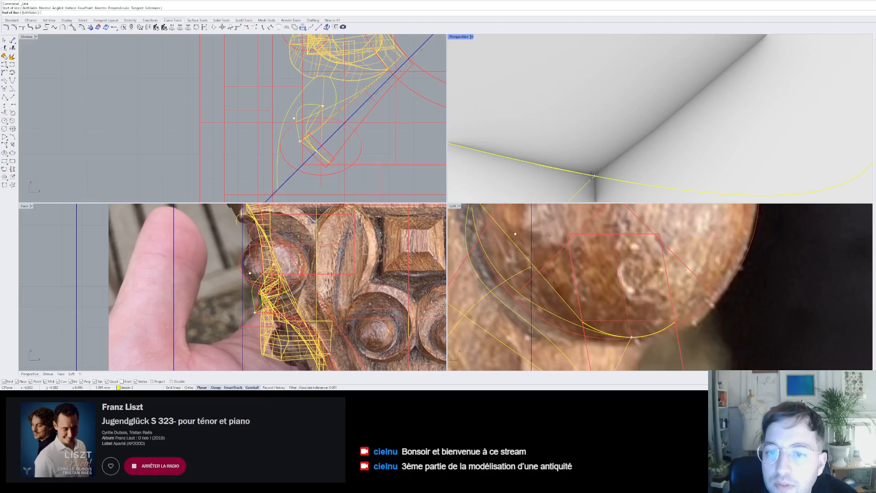
left_click(594, 174)
scroll(675, 145, "down", 6)
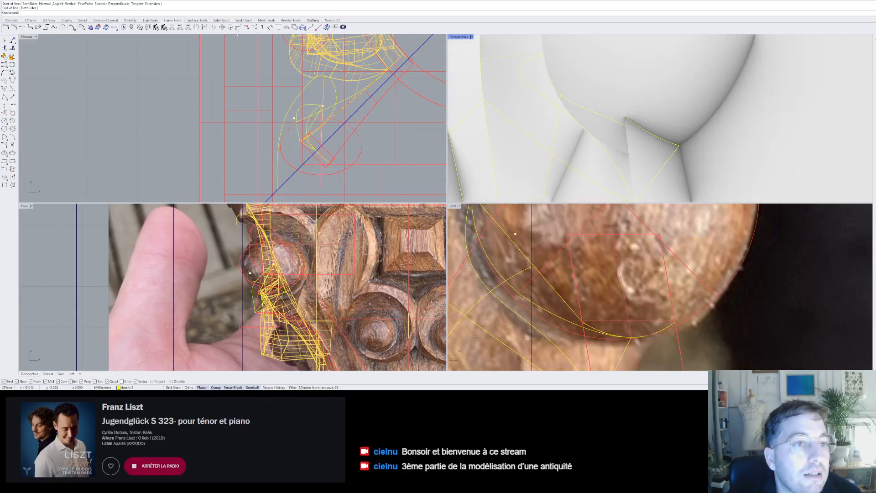
- Sweep a surface along the two curves beneath the sphere with Sweep 2 Rails, using the connecting line as cross section
left_click(197, 20)
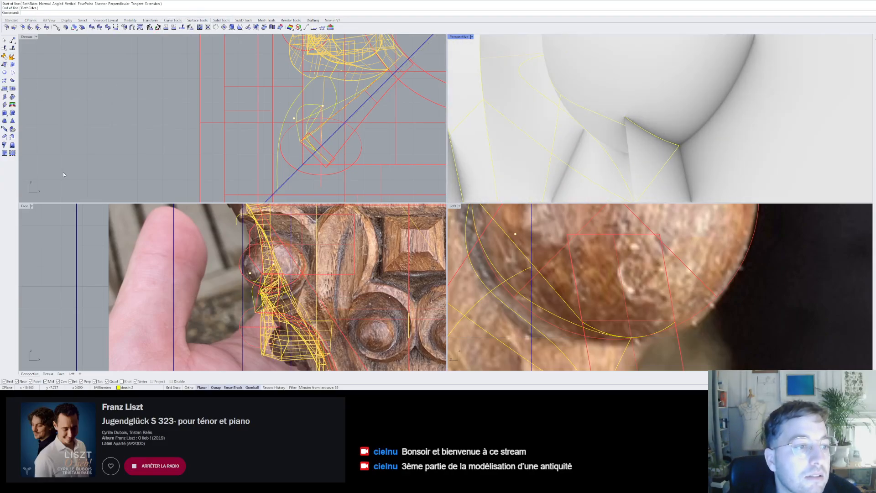
left_click(12, 129)
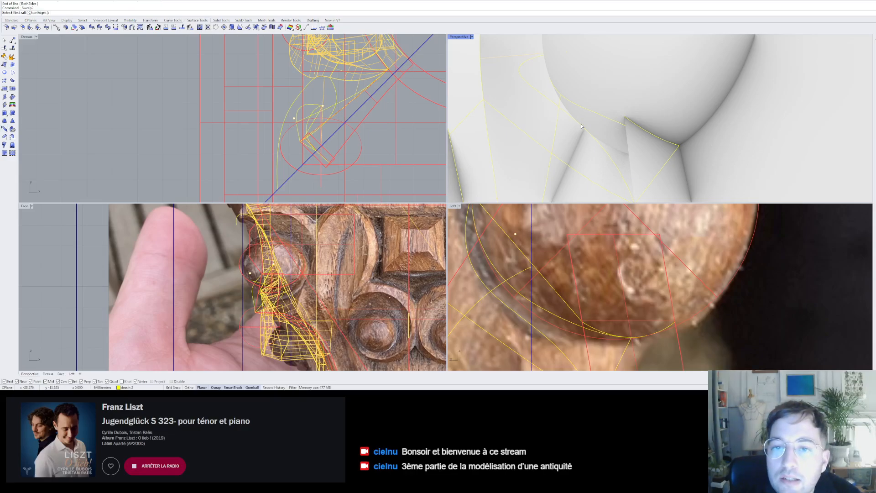
left_click(588, 123)
left_click(595, 116)
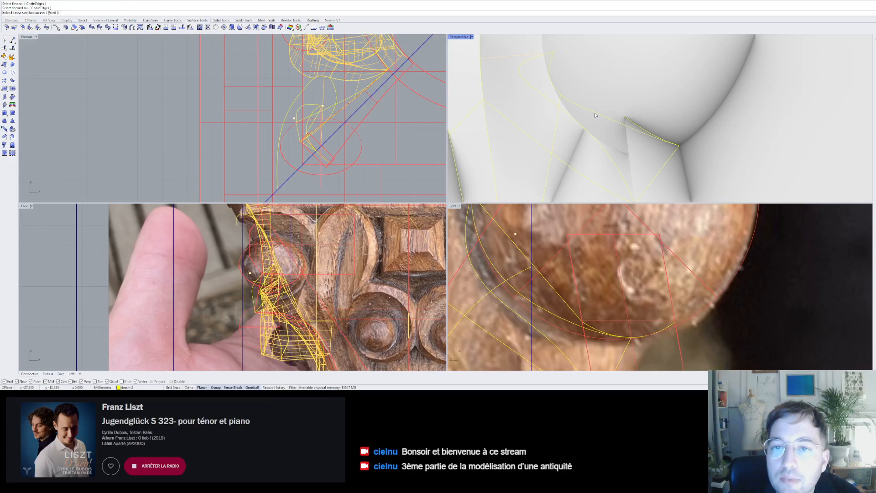
left_click(670, 161)
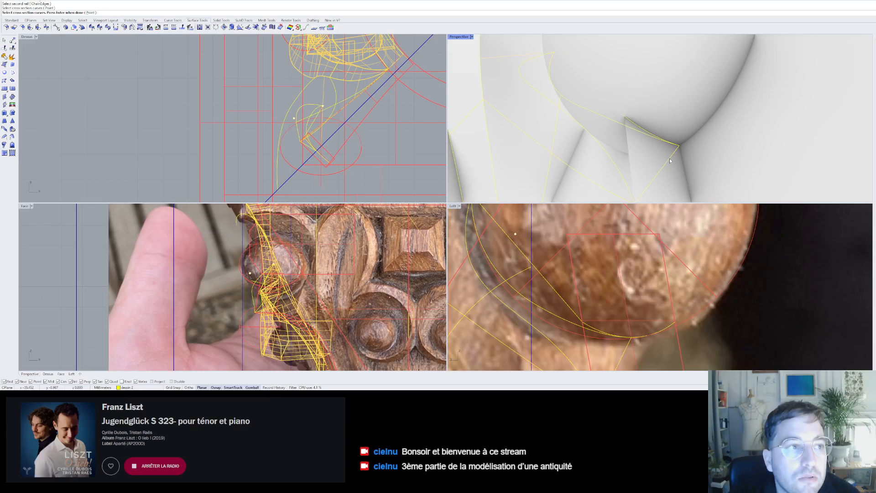
key("Return")
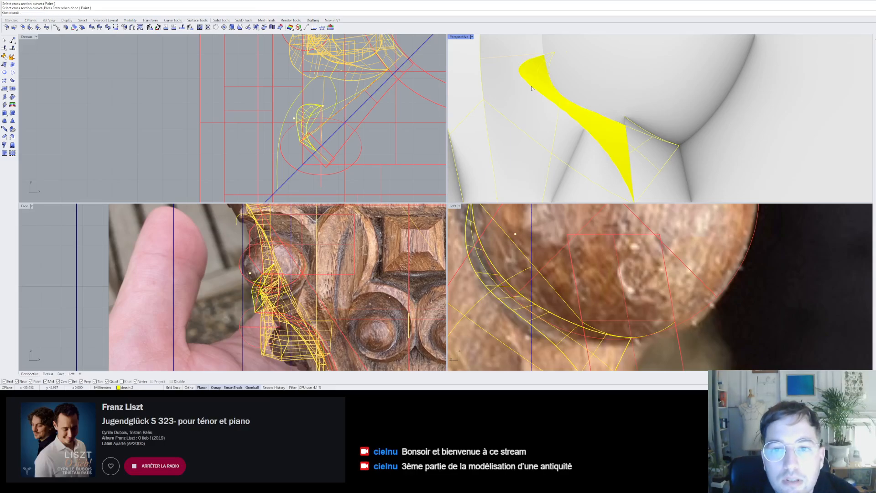
- Try to trim the block beneath the sphere, using the swept surface and the block as cutting objects
mouse_move(532, 88)
right_mouse_down()
mouse_move(576, 121)
mouse_move(594, 107)
mouse_move(534, 99)
right_mouse_up()
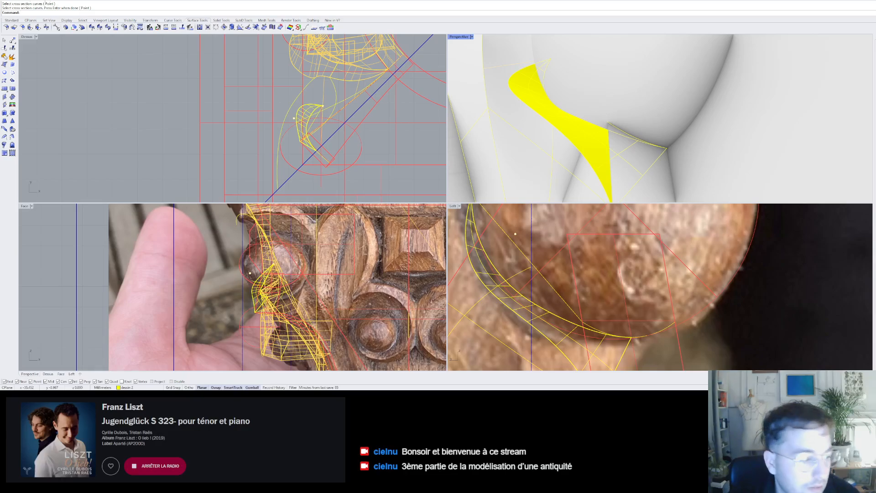
right_click_drag(616, 134, 639, 137)
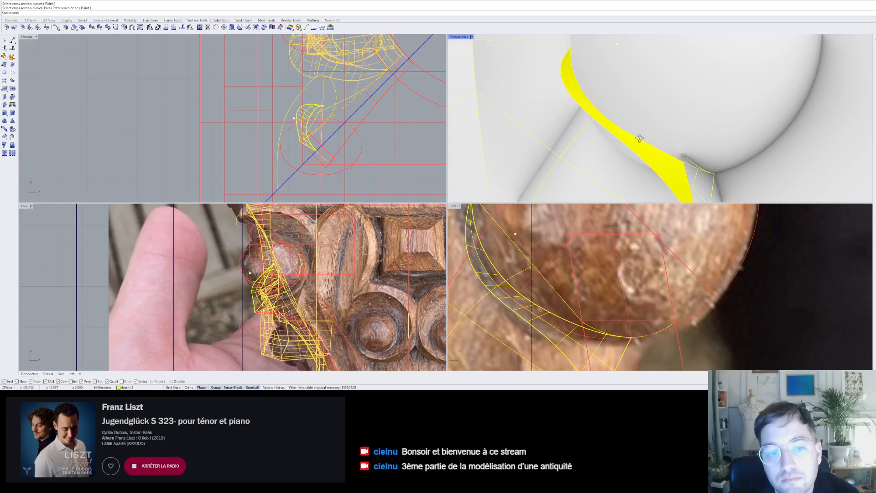
scroll(656, 130, "down", 10)
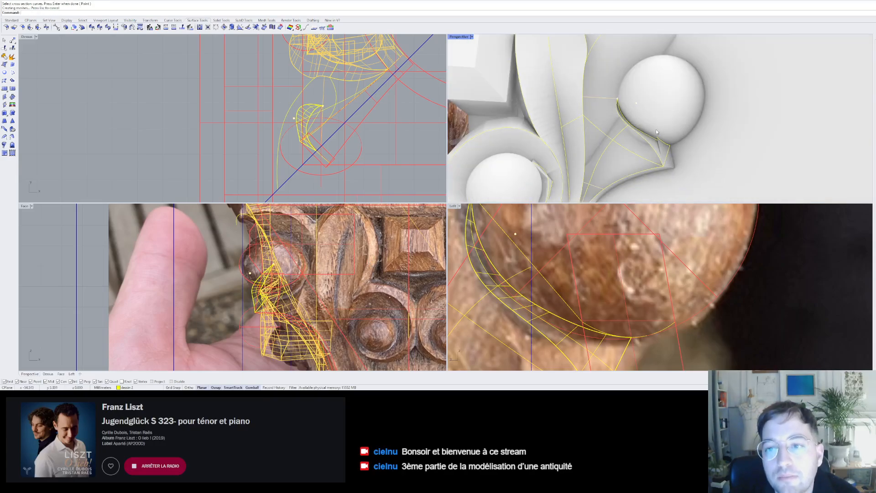
right_click_drag(655, 130, 637, 109)
scroll(637, 110, "up", 5)
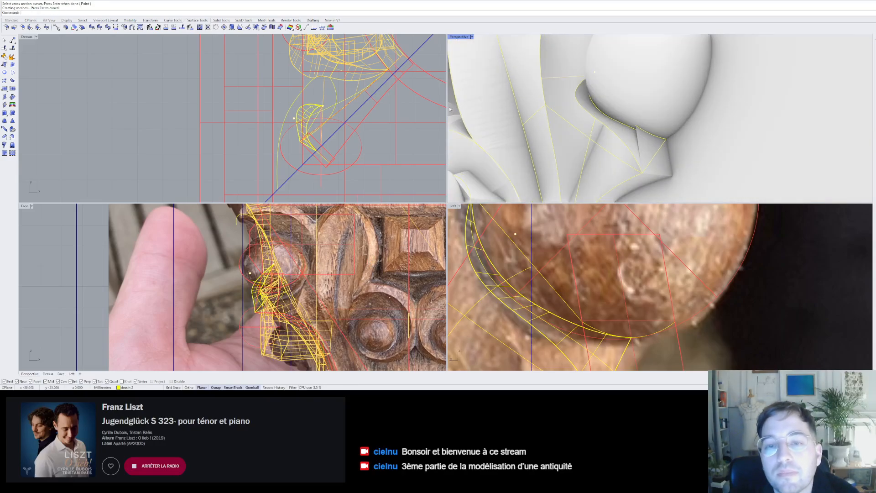
left_click(4, 49)
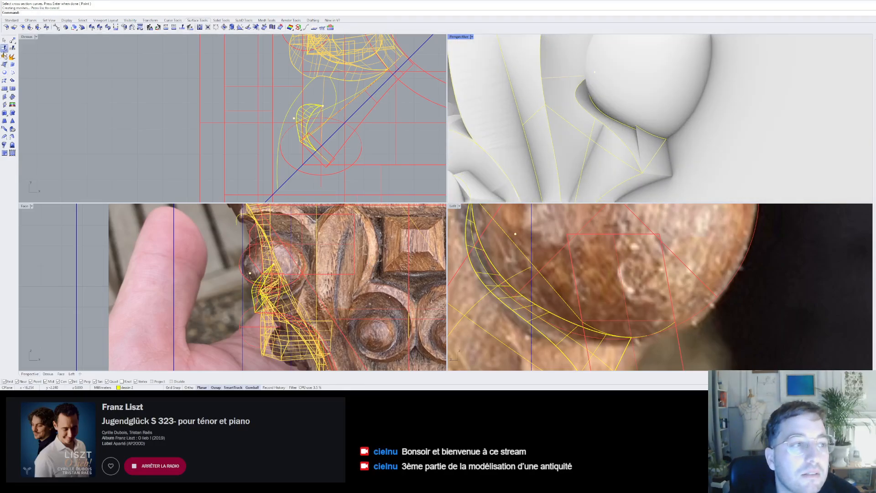
left_click(645, 148)
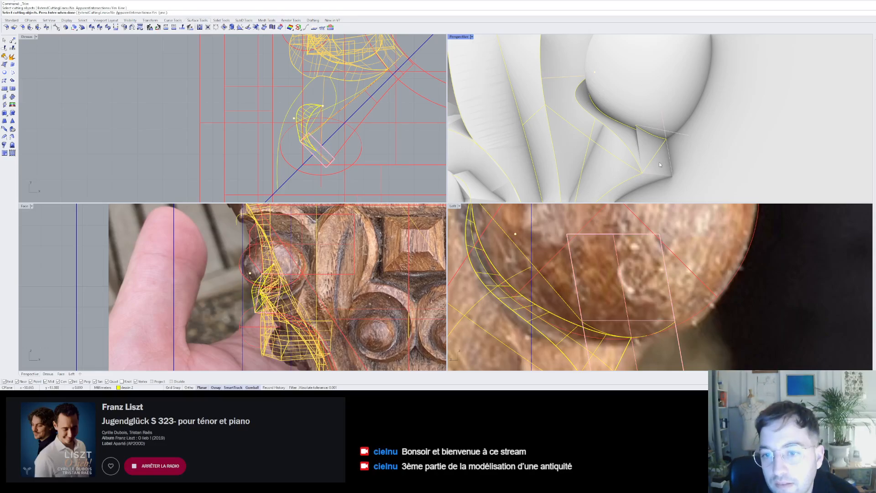
left_click(660, 160)
key("Return")
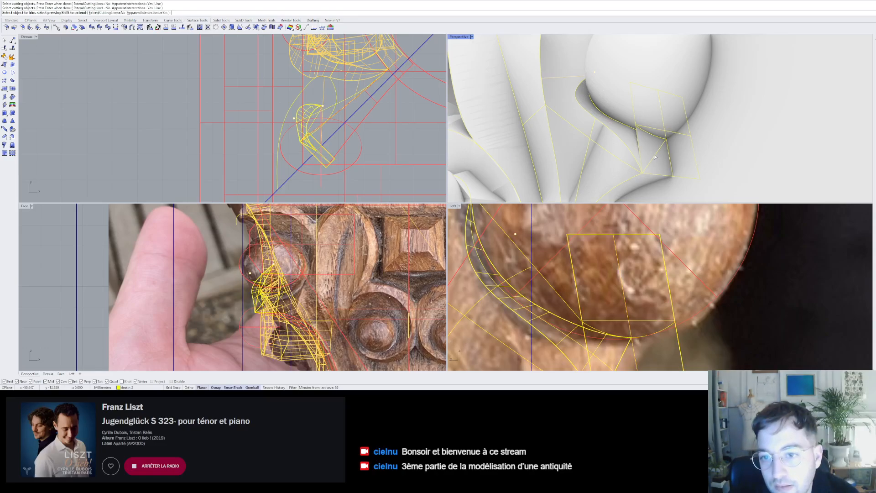
left_click(655, 157)
key("Return")
key("Return")
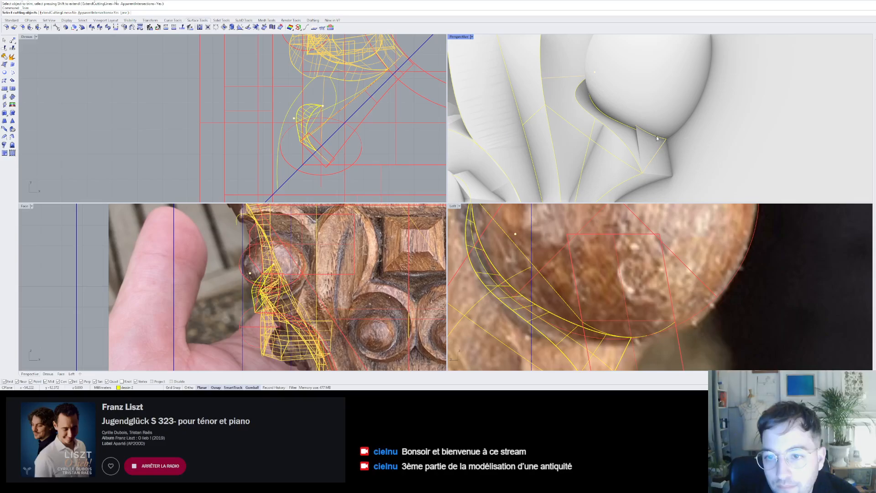
- Trim away the part of the block that protrudes through the swept surface beneath the sphere
left_click(661, 153)
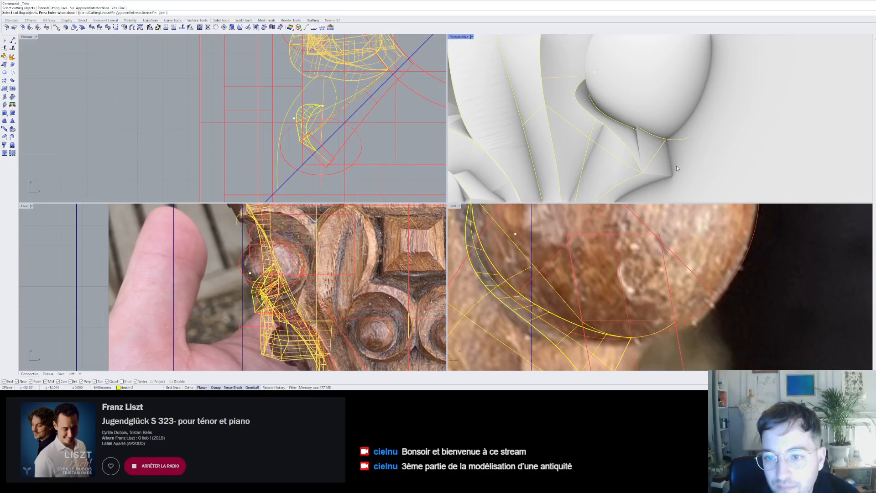
left_click(661, 158)
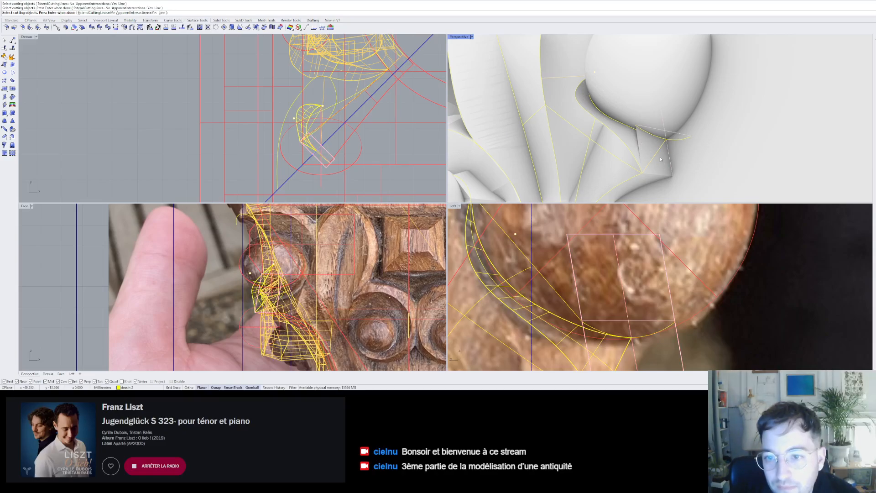
key("Return")
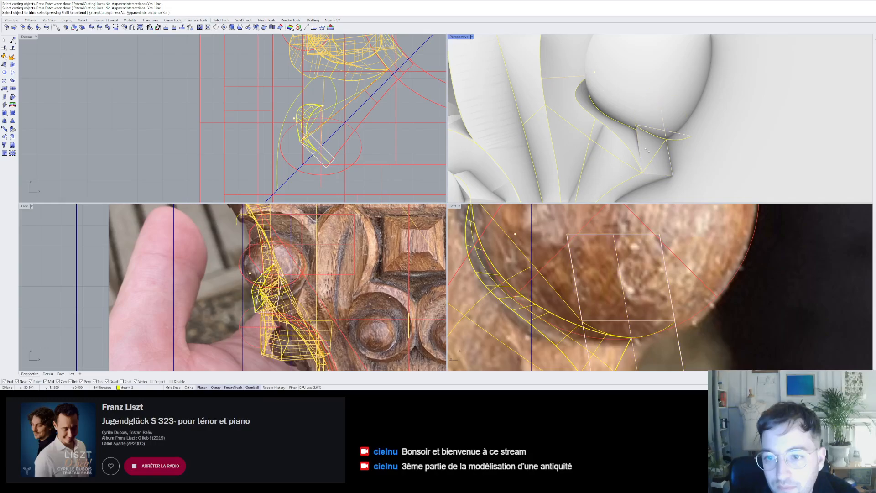
left_click(656, 158)
key("Return")
scroll(649, 155, "down", 5)
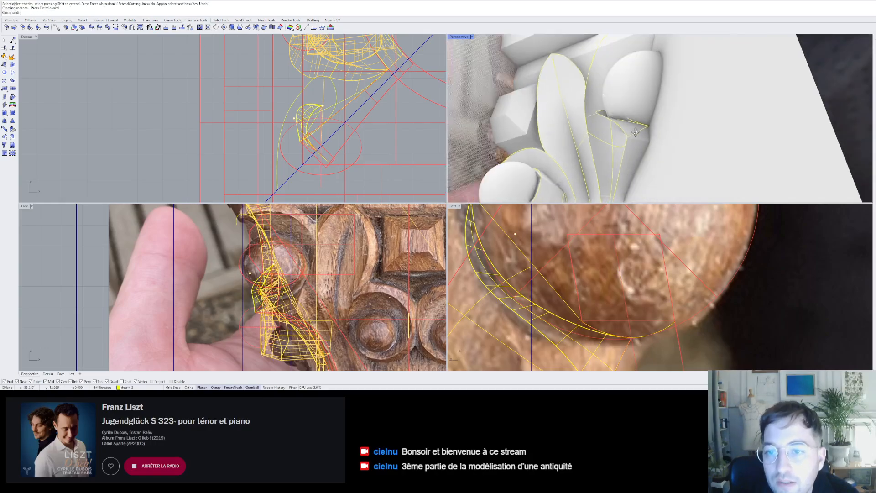
- Make "Surfaces complexes" the current layer and move the swept surface beneath the sphere onto it
right_click_drag(649, 155, 669, 144)
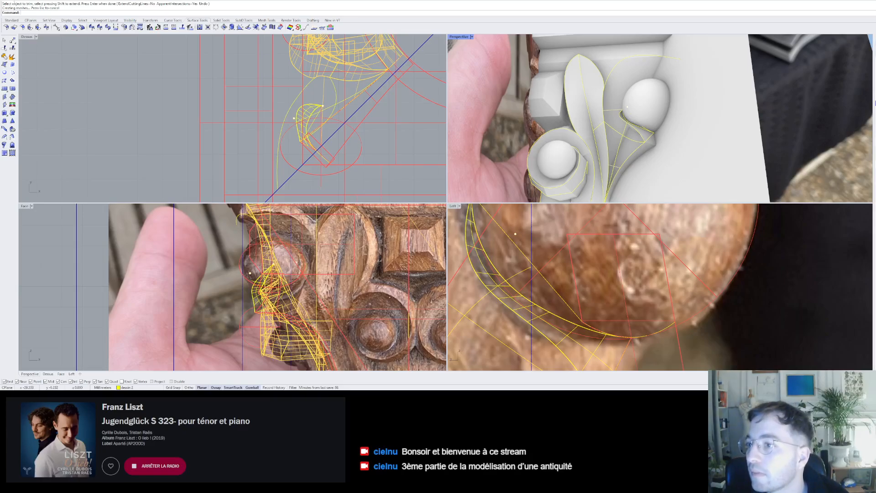
left_click(875, 97)
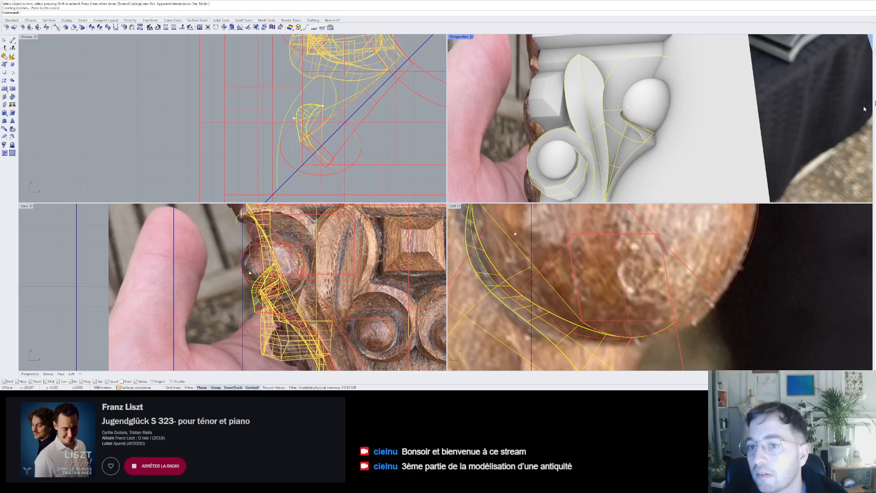
scroll(632, 133, "up", 7)
left_click(644, 119)
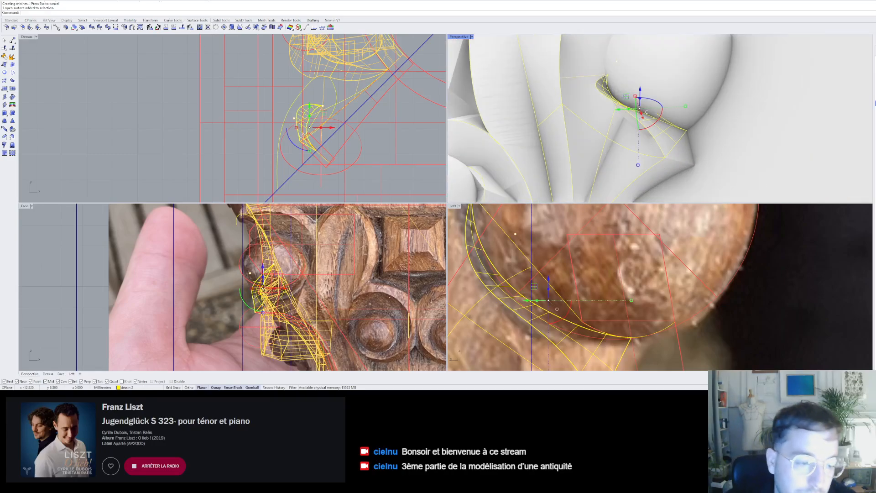
left_click(148, 368)
mouse_move(813, 127)
right_mouse_down()
mouse_move(786, 134)
mouse_move(817, 122)
right_mouse_up()
key("Escape")
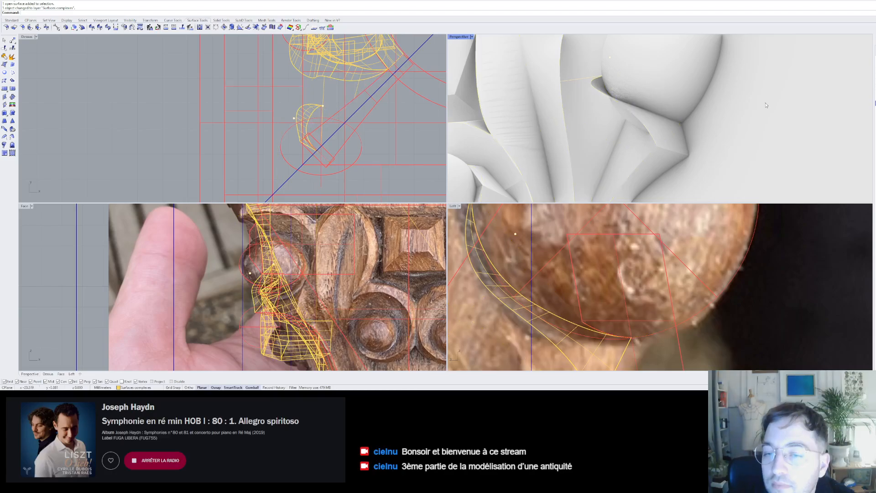
- Examine the modelled sphere, leaf and scroll from several angles and compare them with the front reference photo
right_click_drag(767, 105, 705, 112)
scroll(747, 99, "down", 8)
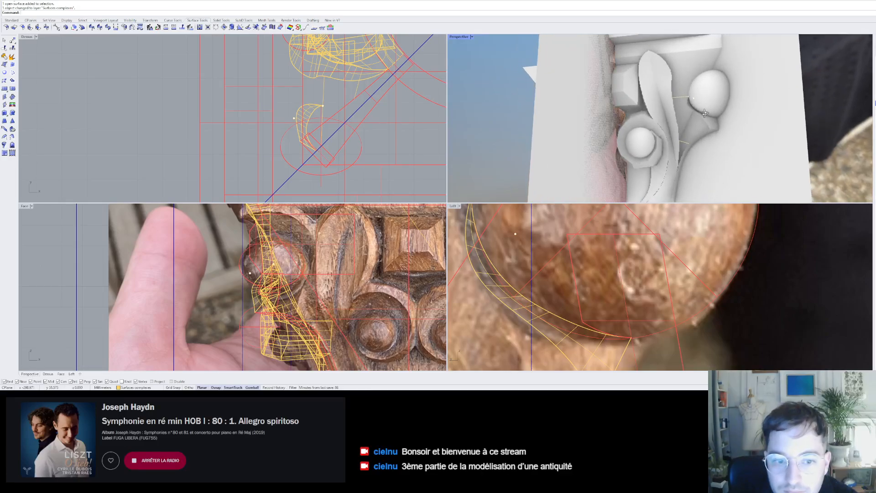
scroll(236, 231, "down", 8)
scroll(364, 270, "up", 8)
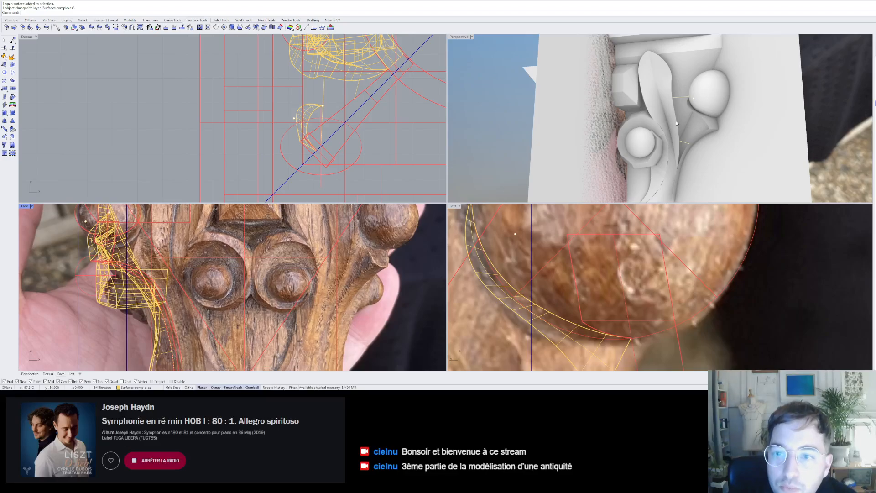
scroll(677, 122, "up", 3)
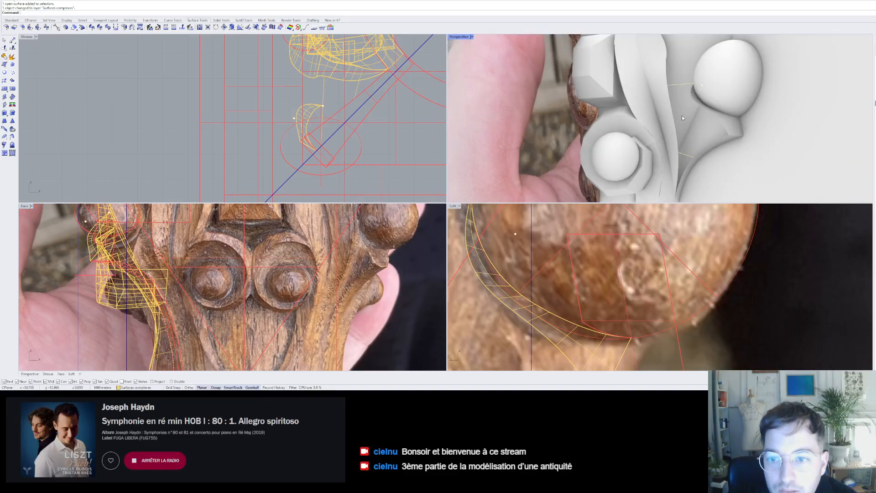
right_click_drag(682, 117, 653, 148)
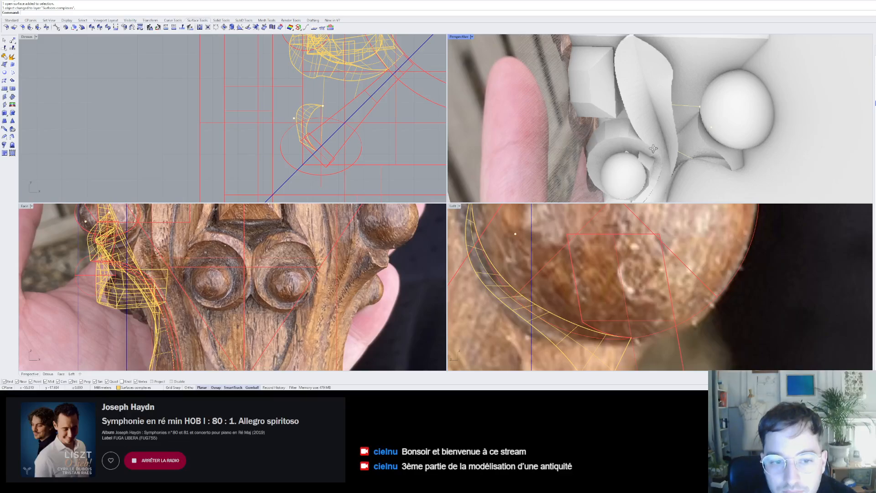
- Undo the latest operations back through the two-rail sweep beneath the sphere
right_click_drag(653, 148, 651, 148)
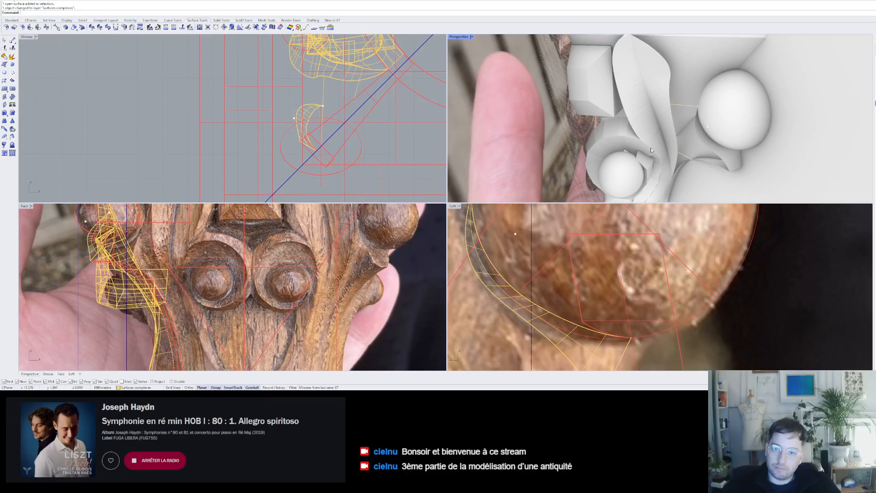
key("ctrl+z")
key("ctrl+z")
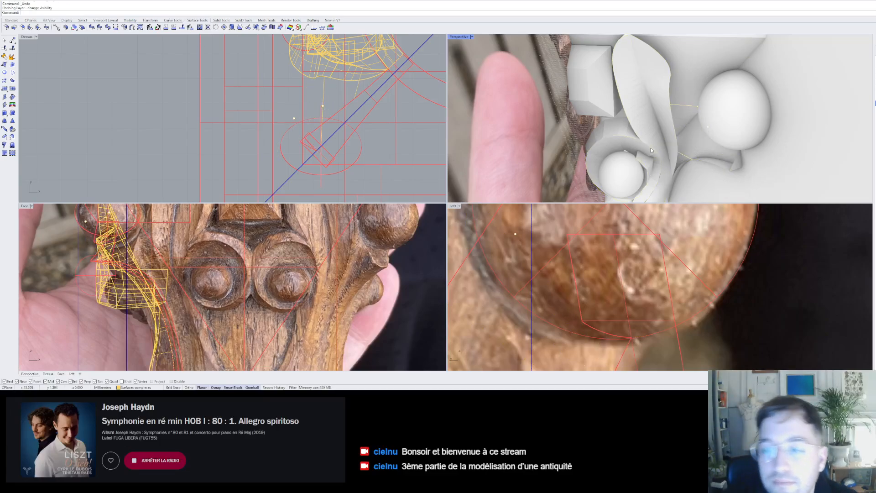
key("ctrl+z")
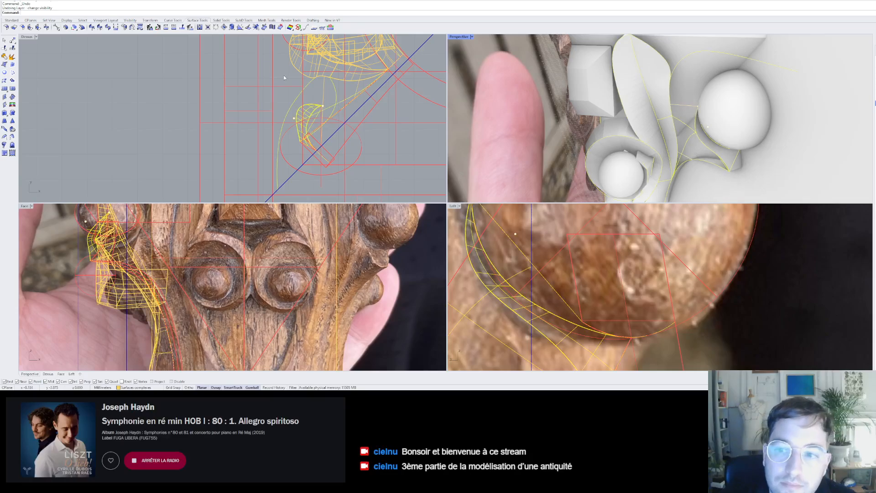
key("ctrl+z")
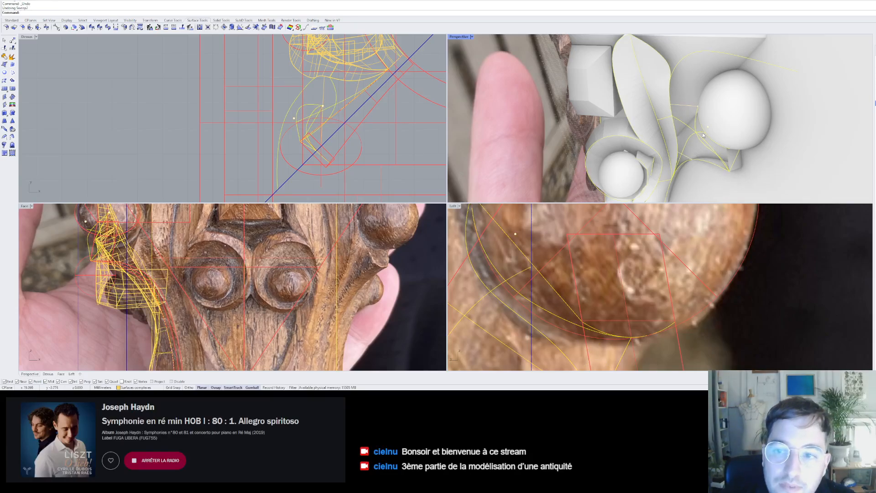
- Move the upper end point of the sweep curve beneath the sphere to a position between the leaf and the sphere
scroll(706, 132, "up", 5)
left_click(683, 86)
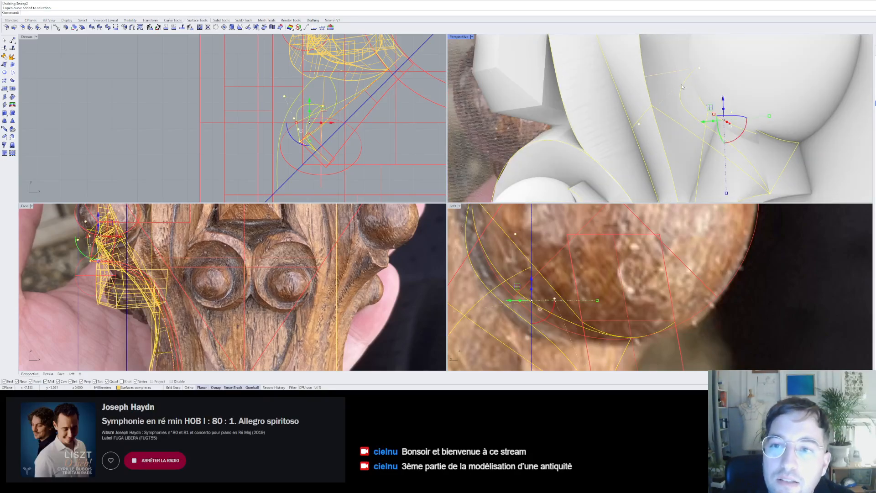
right_click_drag(646, 72, 687, 75)
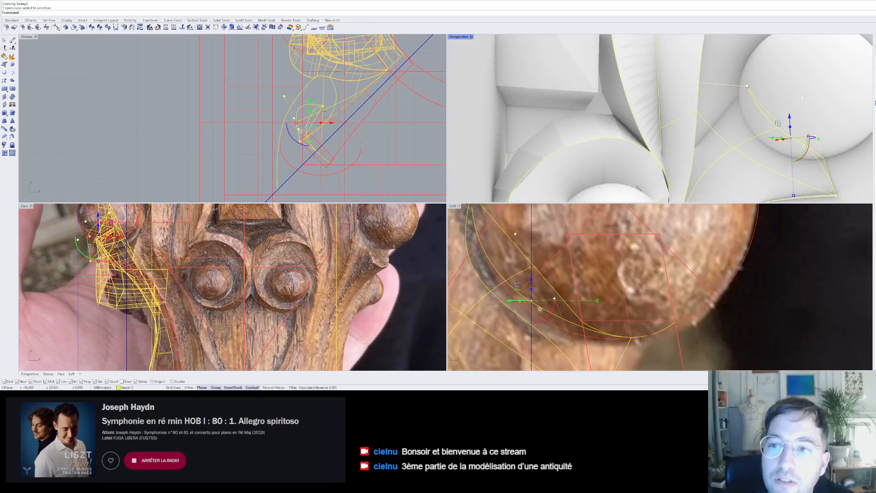
left_click_drag(746, 86, 699, 83)
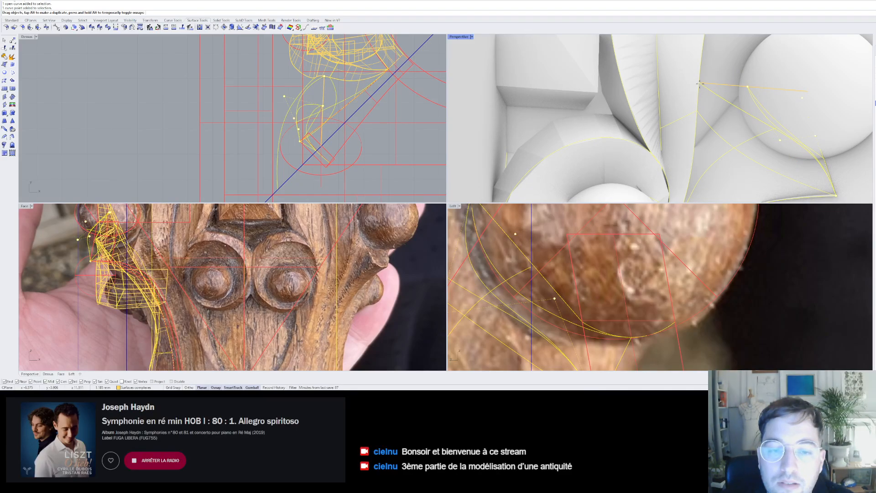
left_click_drag(698, 83, 717, 81)
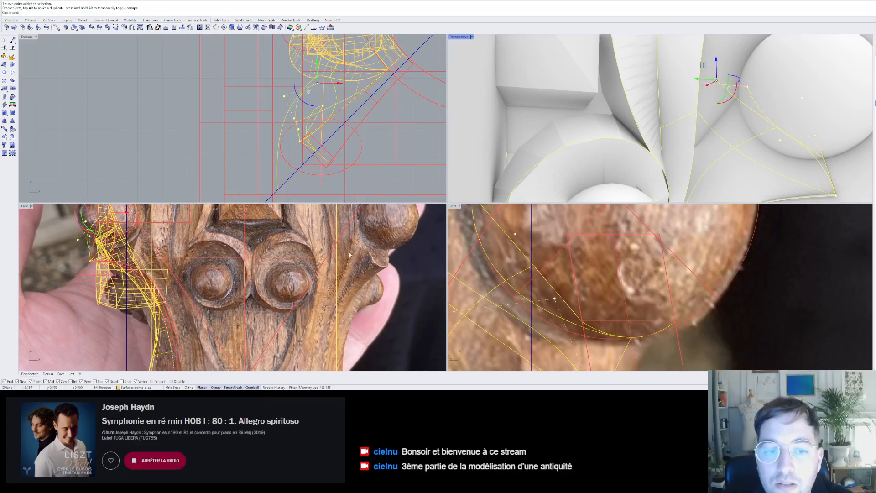
mouse_move(733, 150)
right_mouse_down()
mouse_move(769, 125)
mouse_move(726, 145)
right_mouse_up()
scroll(666, 124, "up", 5)
left_click_drag(669, 121, 690, 110)
scroll(729, 139, "down", 6)
right_click_drag(729, 140, 726, 90)
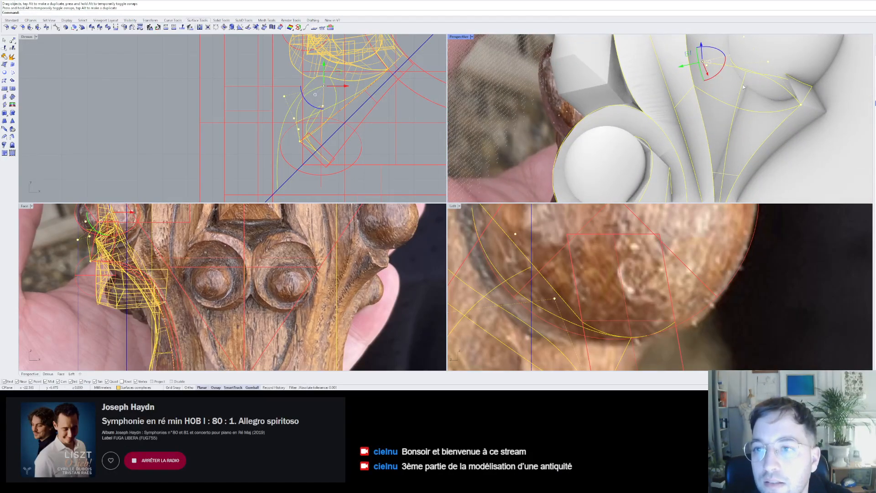
- Lower the curve's control point nearest the block, using the side reference photo as a guide
left_click(768, 62)
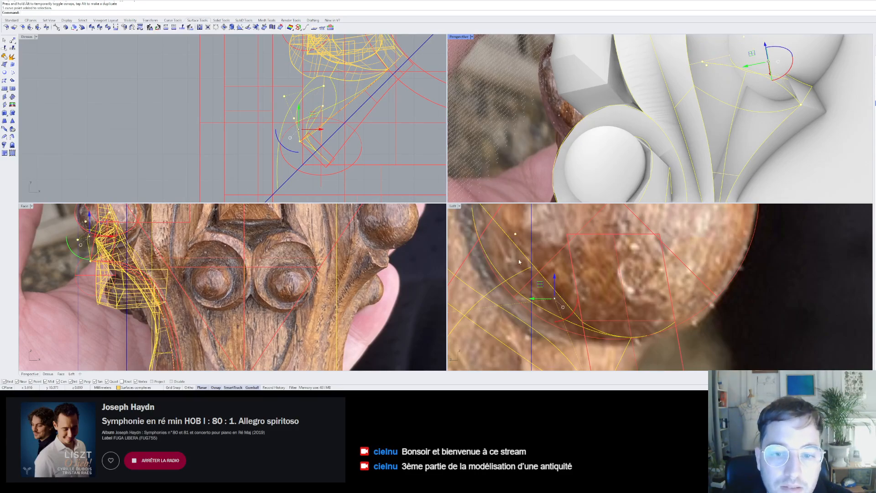
scroll(587, 259, "down", 3)
left_click_drag(572, 259, 570, 271)
mouse_move(754, 109)
right_mouse_down()
mouse_move(755, 88)
mouse_move(749, 104)
right_mouse_up()
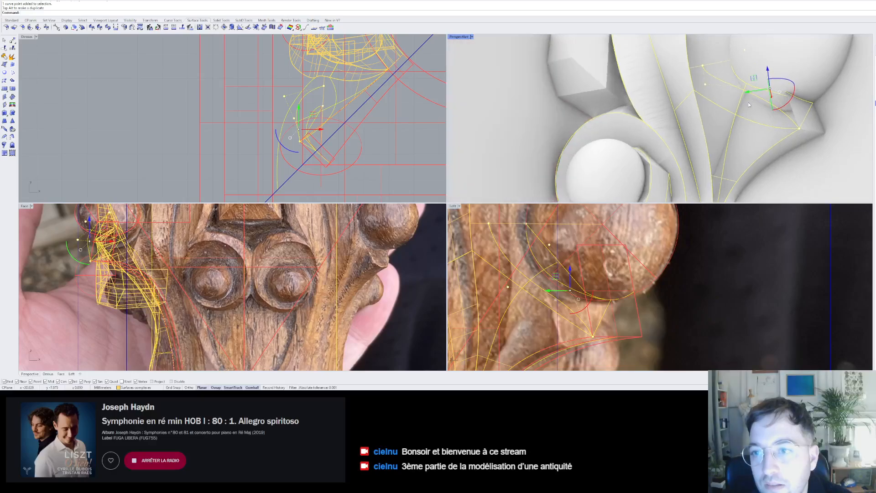
- Lower the curve's upper end point and fine-tune the height of the control point nearest the block
left_click(706, 85)
left_click_drag(702, 66, 701, 76)
left_click(773, 83)
left_click_drag(769, 72, 770, 81)
right_click_drag(799, 99, 757, 93)
left_click(815, 76)
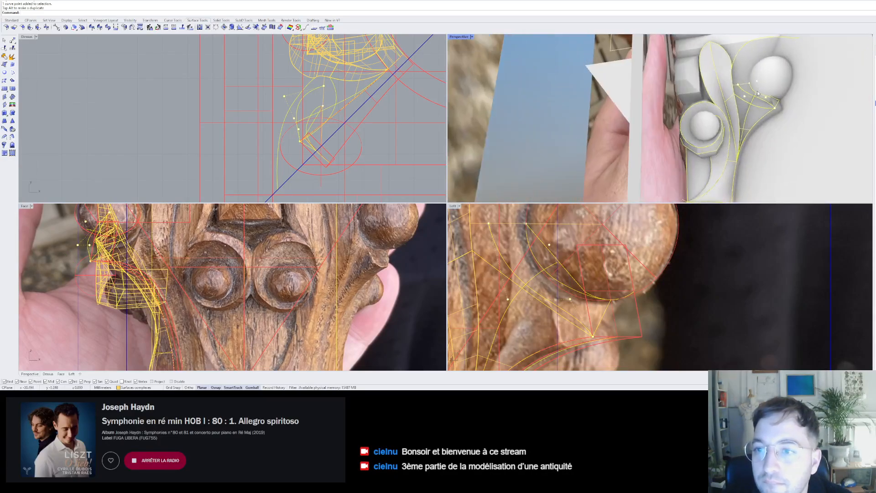
- Reposition the curve's intermediate control point nearest the leaf, adjusting both its height and its plan position
scroll(757, 93, "up", 3)
left_click(742, 104)
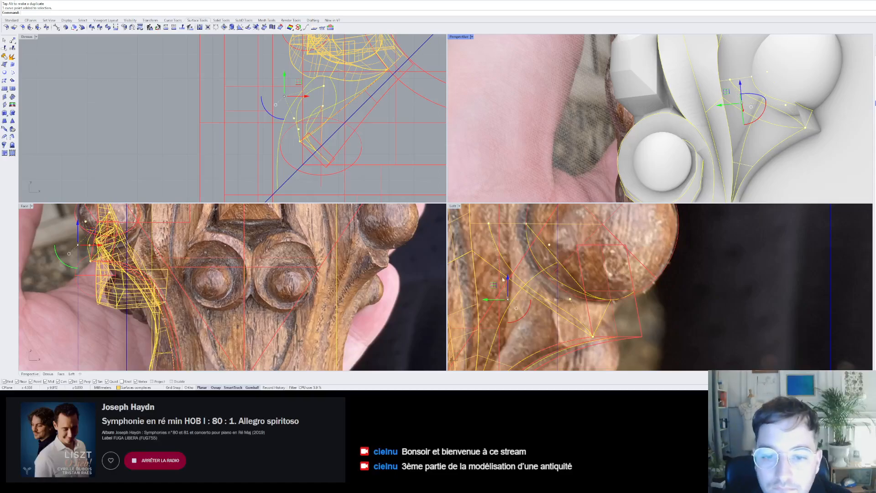
left_click_drag(509, 279, 509, 259)
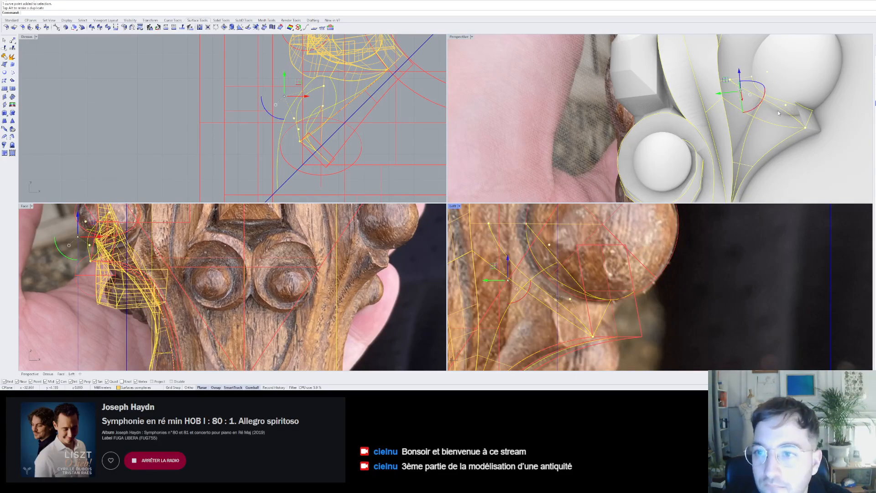
mouse_move(795, 114)
right_mouse_down()
mouse_move(809, 122)
mouse_move(790, 105)
right_mouse_up()
left_click_drag(735, 61, 732, 95)
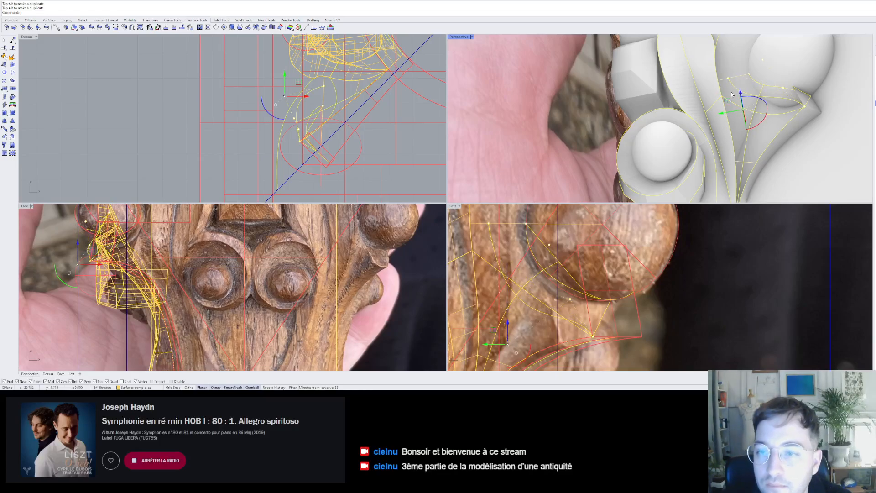
left_click_drag(300, 96, 317, 81)
right_click_drag(760, 137, 749, 114)
left_click_drag(754, 129, 772, 86)
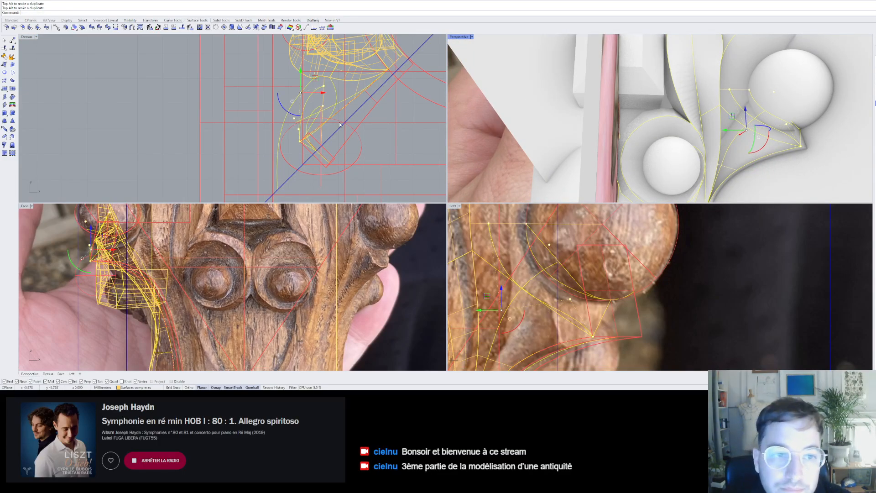
- Shift the intermediate control point nearest the leaf toward the curve's end point in plan
scroll(290, 84, "up", 6)
left_click_drag(325, 87, 335, 88)
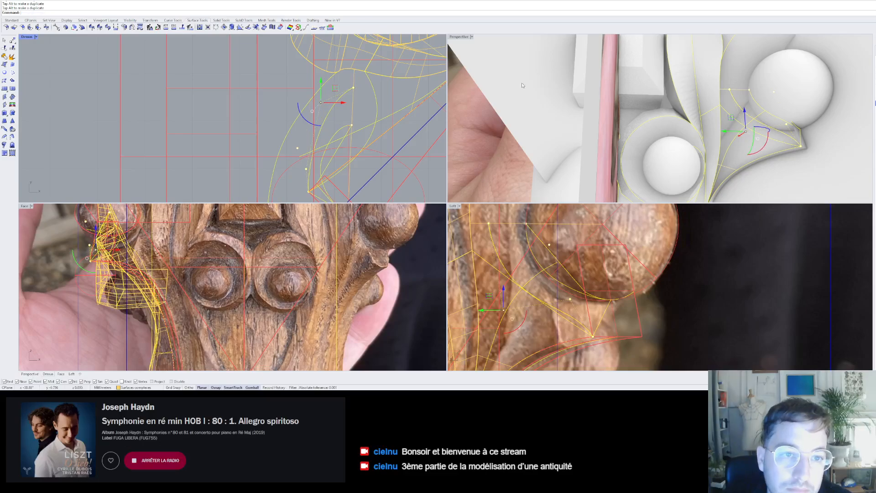
right_click_drag(682, 79, 733, 130)
left_click_drag(728, 129, 721, 123)
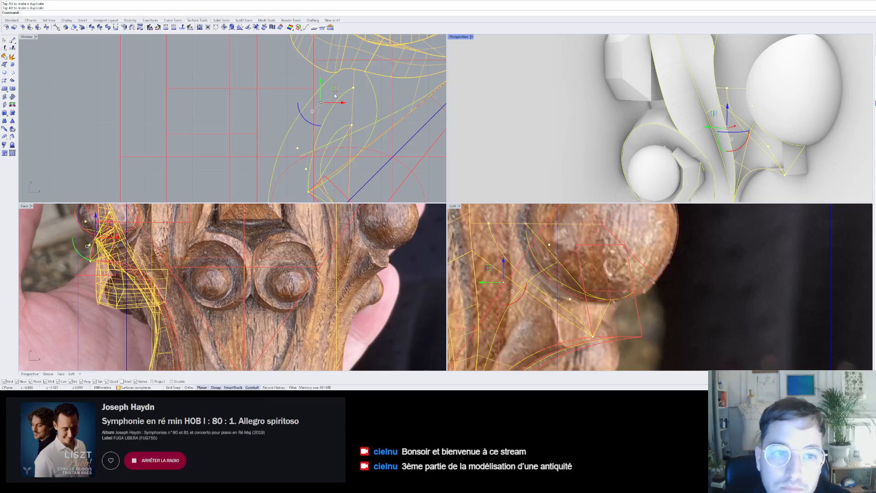
left_click_drag(335, 88, 347, 88)
right_click_drag(705, 118, 611, 123)
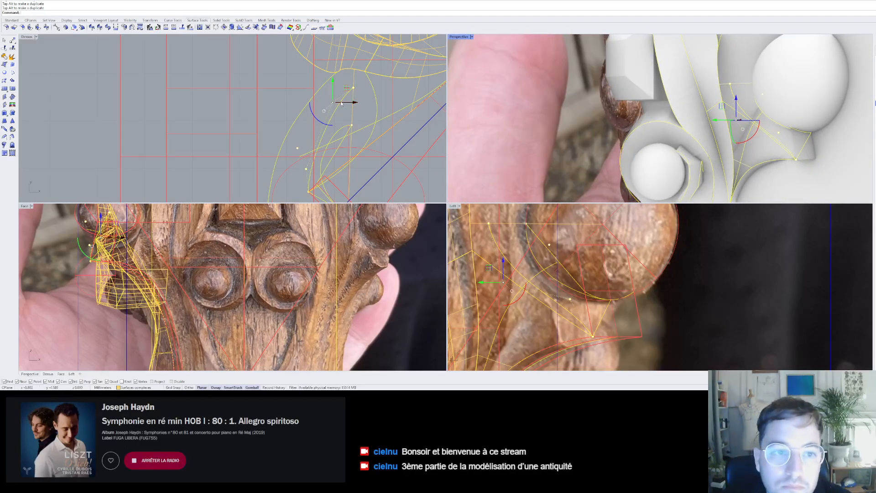
left_click_drag(341, 104, 344, 109)
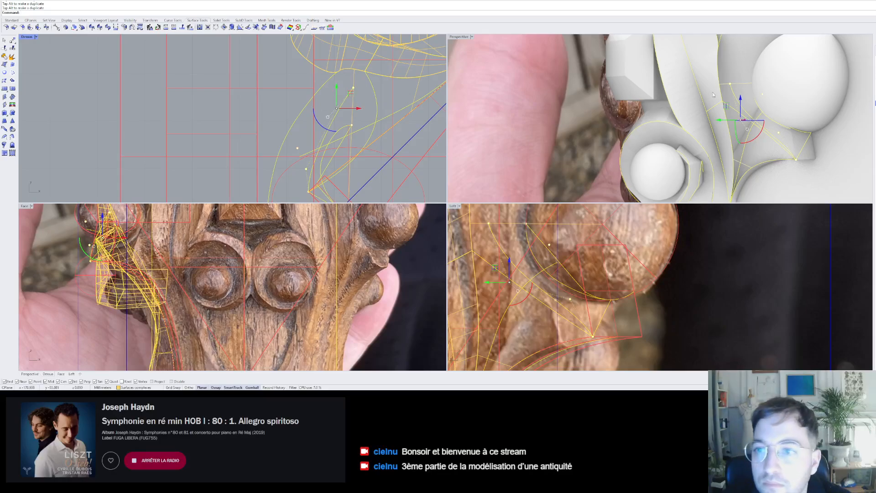
- Move the same intermediate control point further inward in plan, past the curve's end point, to bend the curve
right_click_drag(713, 95, 633, 143)
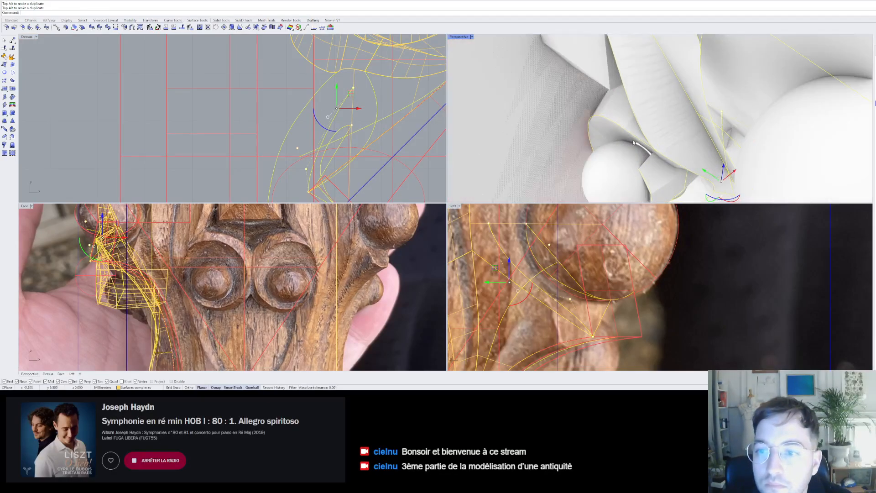
scroll(319, 117, "up", 2)
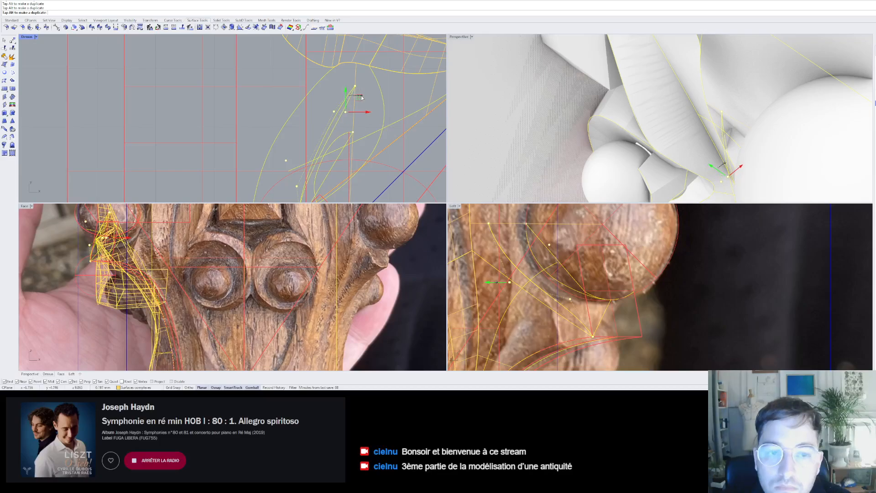
right_click_drag(641, 118, 688, 116)
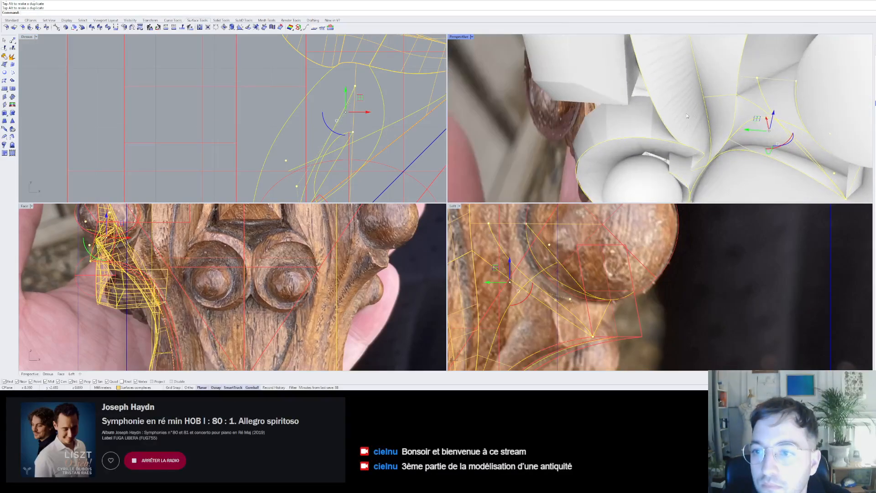
left_click_drag(772, 122, 769, 107)
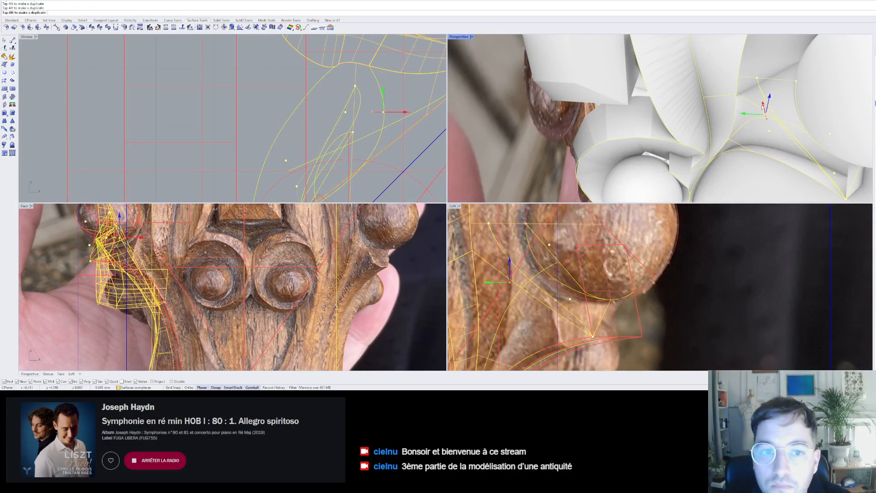
right_click_drag(772, 110, 743, 112)
left_click_drag(396, 114, 381, 115)
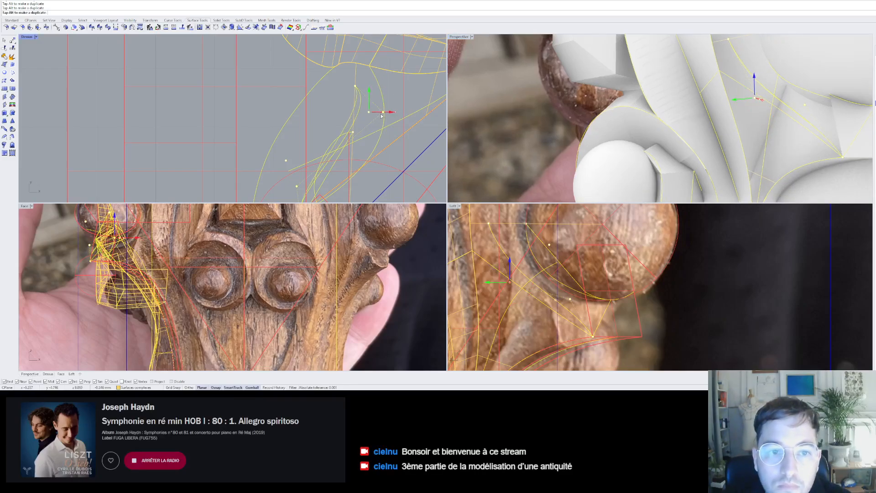
key("Escape")
- Pull the intermediate control point back in plan so it lines up with the curve's upper end point
right_click_drag(695, 104, 731, 107)
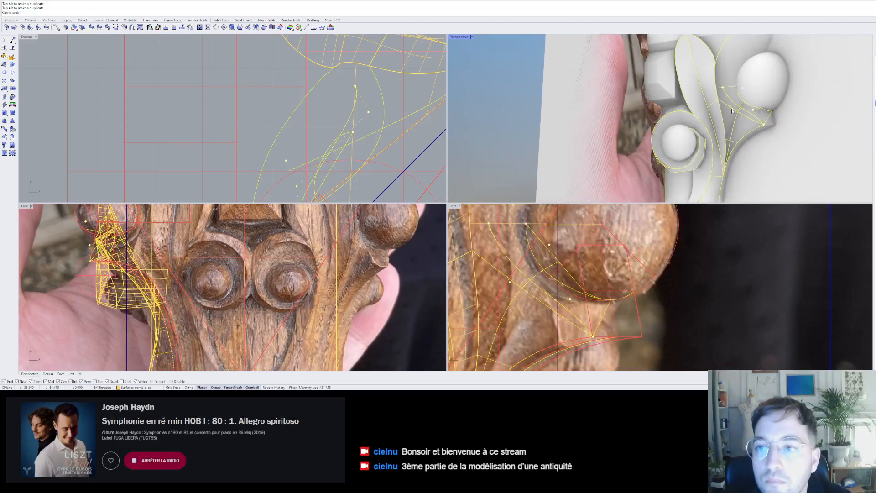
left_click(733, 110)
left_click_drag(390, 112, 375, 115)
right_click_drag(744, 160, 736, 99)
key("Escape")
- Move the curve's control point nearest the block away from the block in plan
scroll(753, 118, "up", 4)
left_click(736, 101)
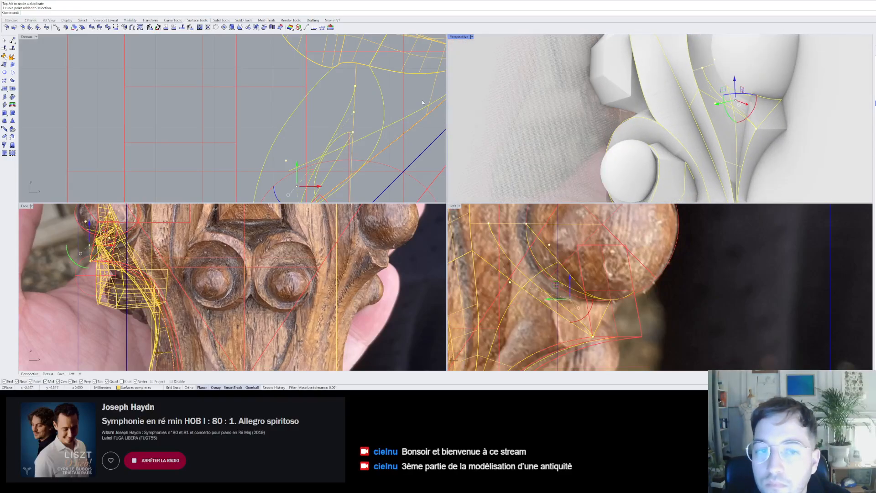
scroll(310, 129, "down", 6)
left_click(318, 160)
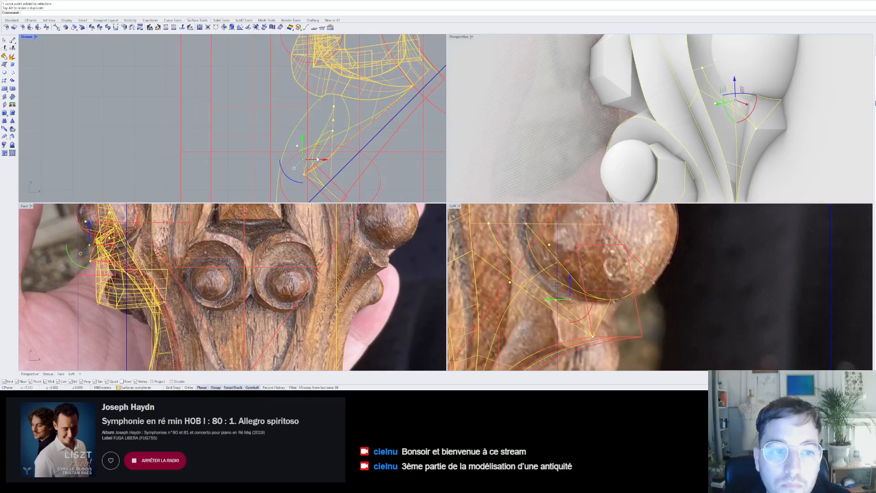
left_click_drag(316, 145, 314, 134)
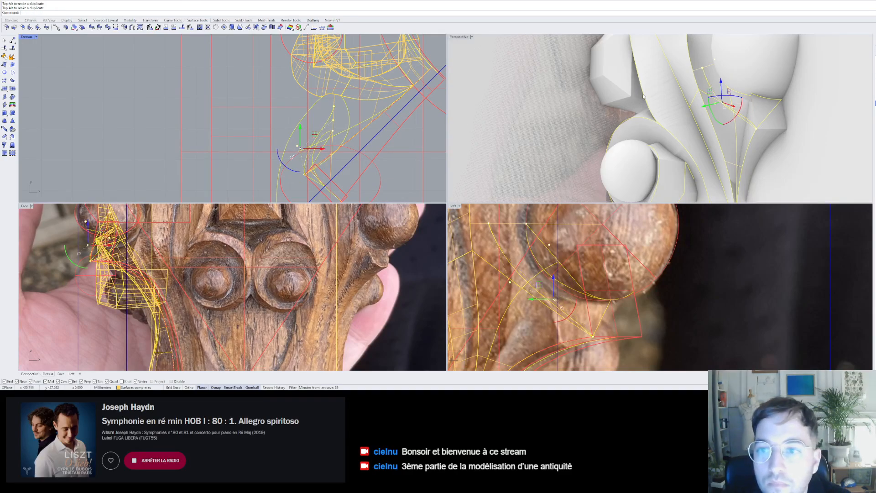
right_click_drag(712, 109, 594, 127)
key("Escape")
- Nudge the control point nearest the block further outward in plan and turn off the curve's control points
left_click(298, 147)
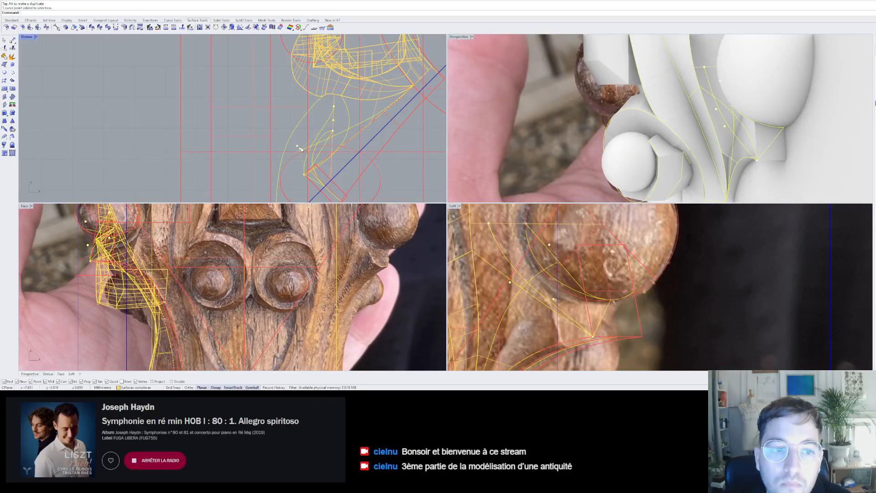
scroll(299, 147, "up", 3)
left_click_drag(304, 136, 304, 134)
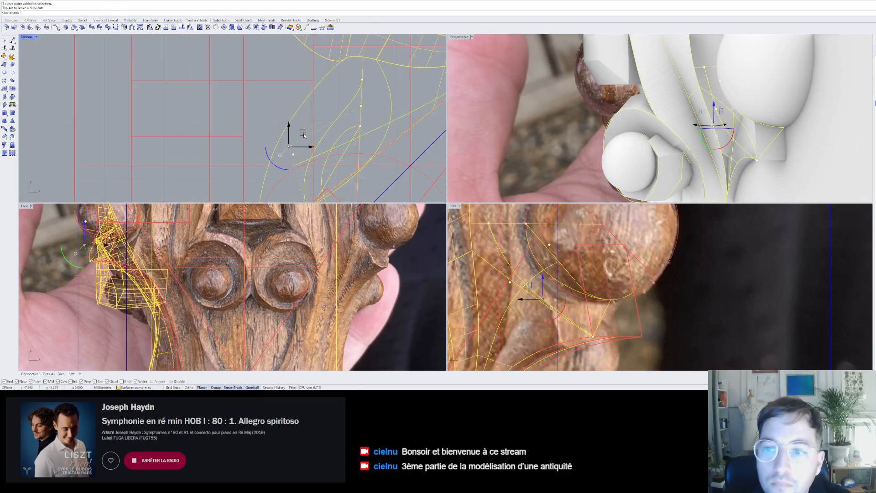
right_click_drag(675, 120, 709, 114)
key("Escape")
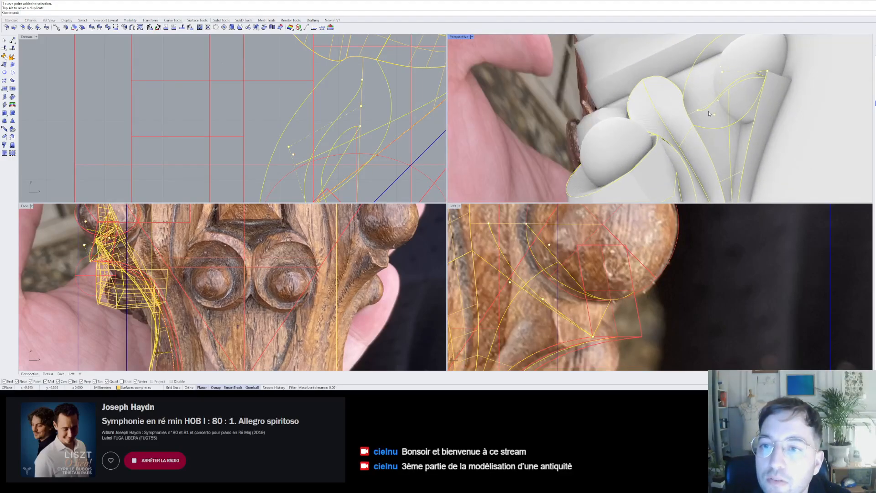
left_click(714, 114)
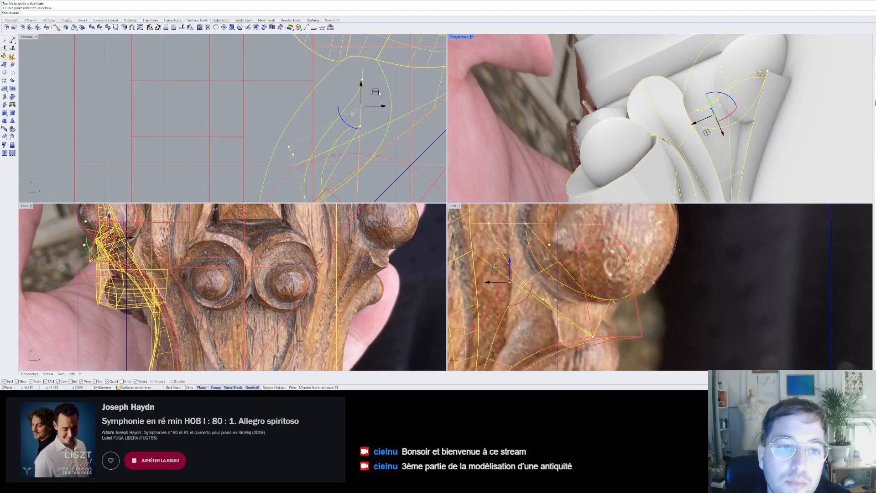
key("Escape")
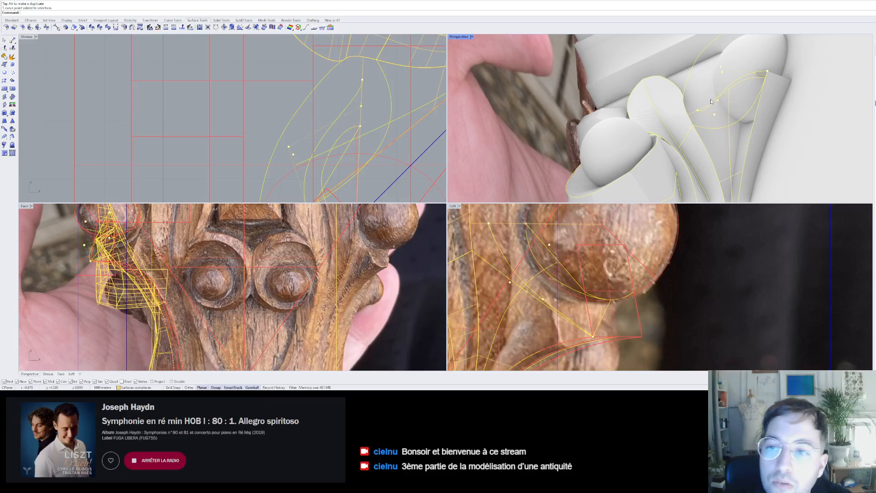
right_click_drag(726, 99, 702, 129)
scroll(692, 146, "down", 5)
scroll(704, 135, "up", 6)
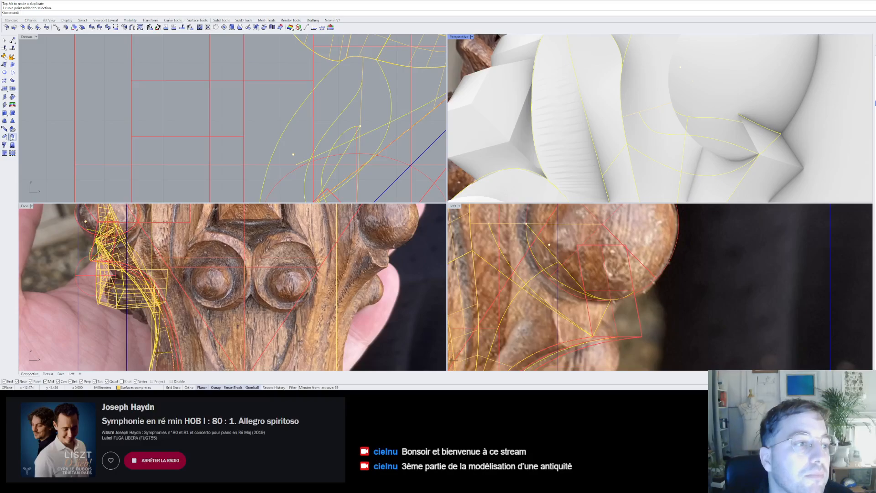
- Sweep a surface along the two curves beneath the sphere, using the short edge at the pointed block as the cross section
left_click(11, 137)
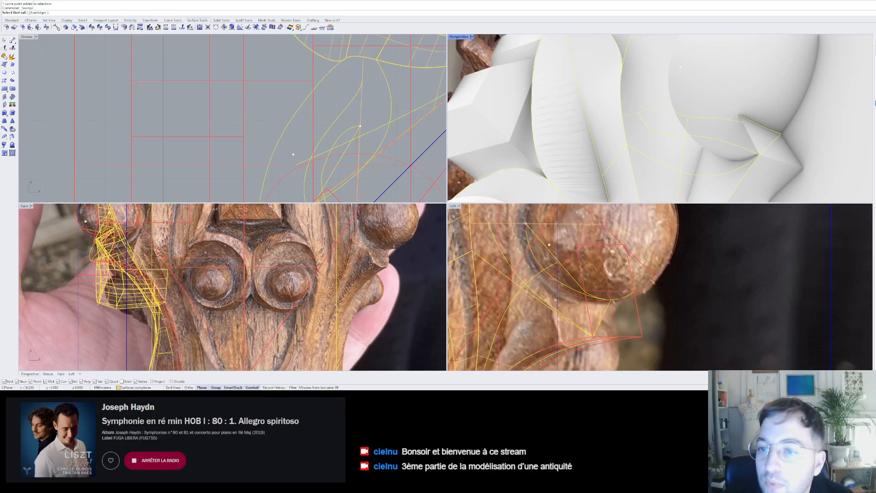
left_click(723, 142)
left_click(730, 123)
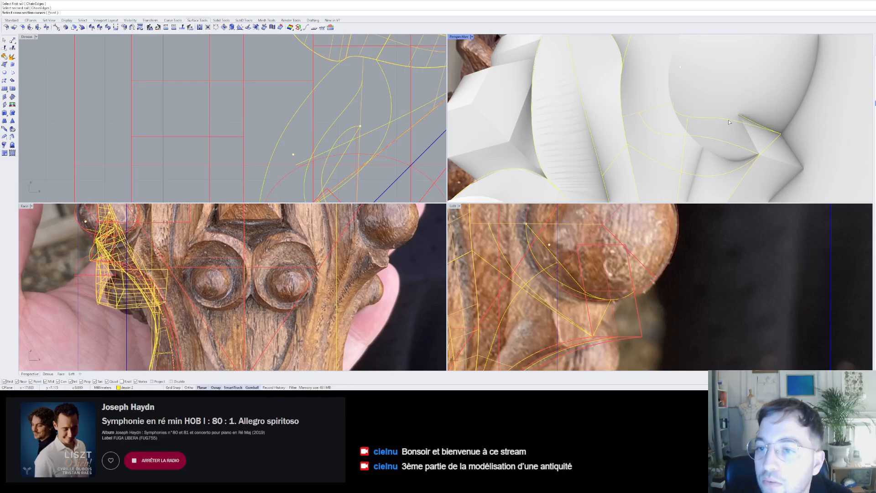
left_click(774, 142)
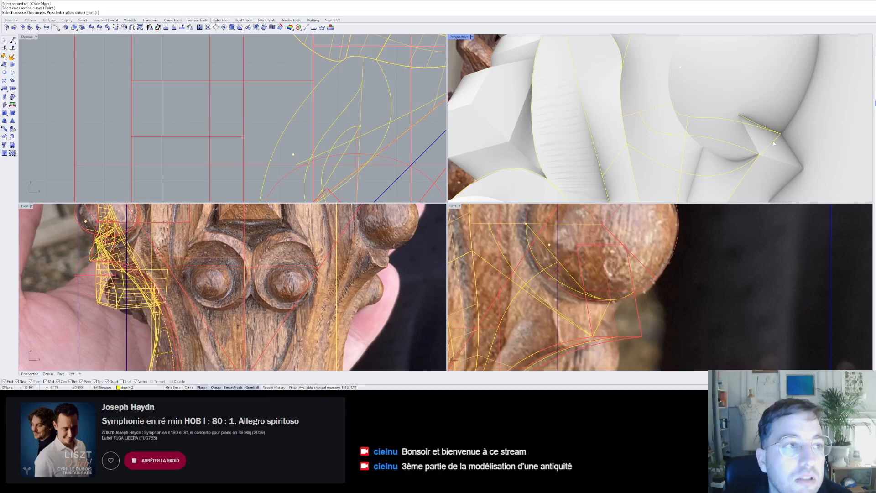
right_click(773, 143)
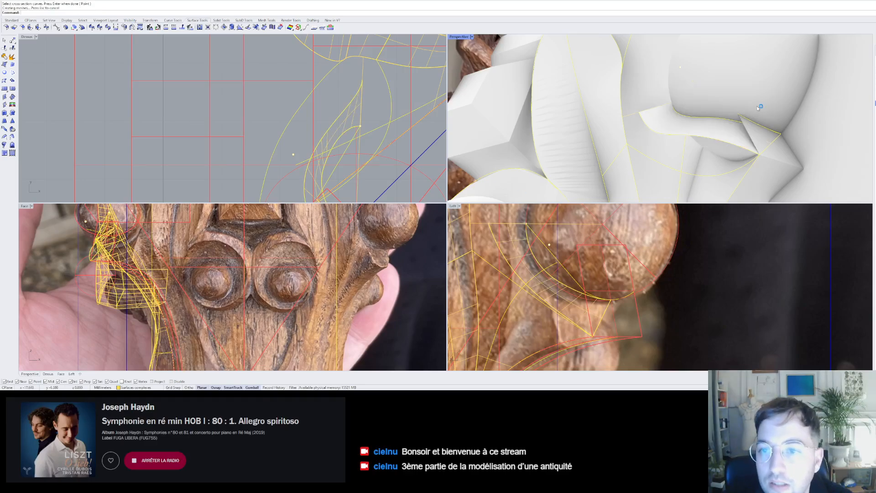
right_click_drag(760, 109, 742, 139)
scroll(741, 140, "down", 5)
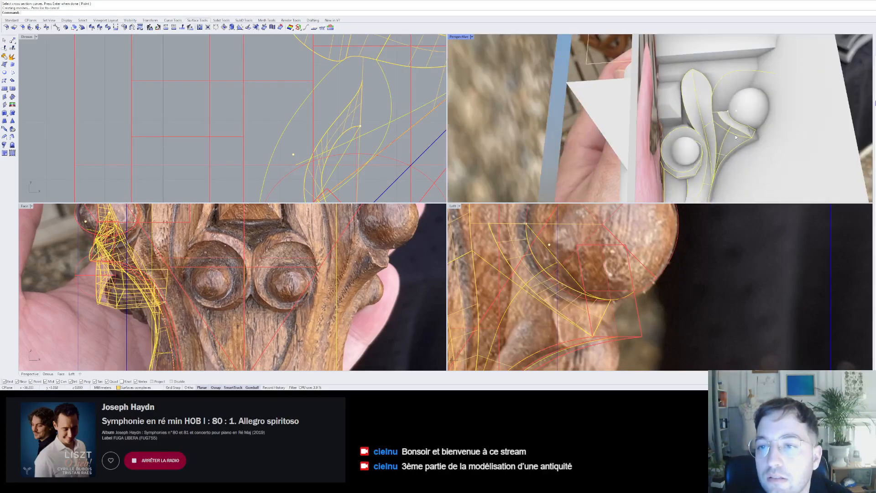
- Try a two-rail sweep between the leaf's edge curve and the new surface's lower edge, with the curve below as the cross section
right_click(744, 141)
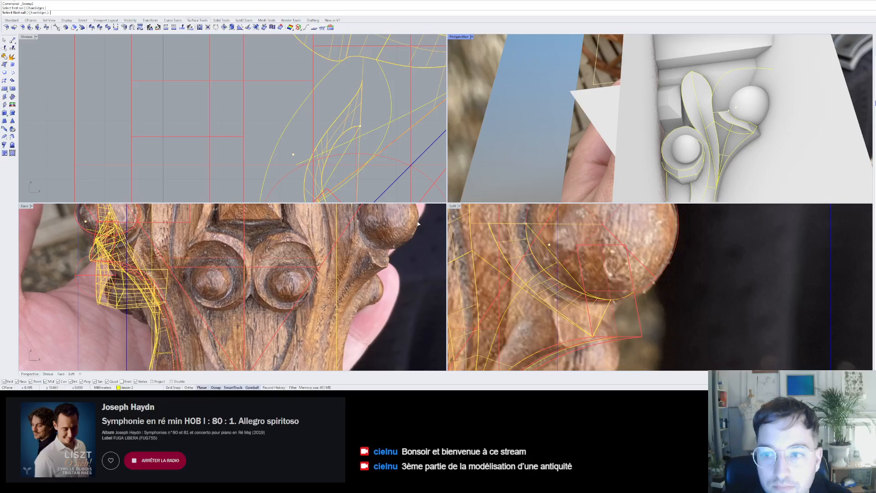
scroll(731, 137, "up", 9)
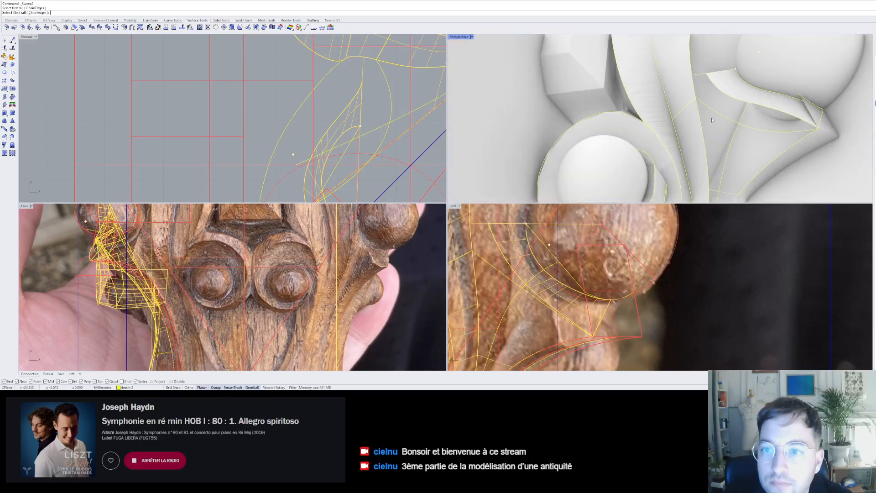
scroll(711, 100, "down", 5)
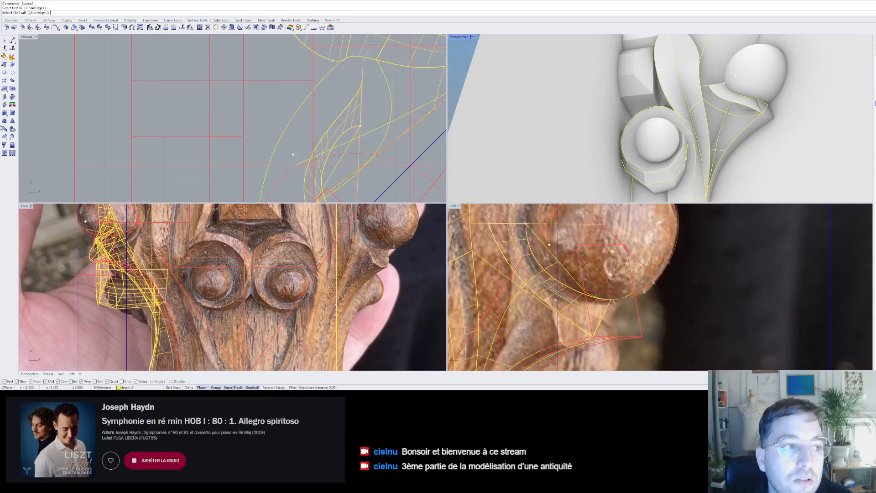
left_click(11, 136)
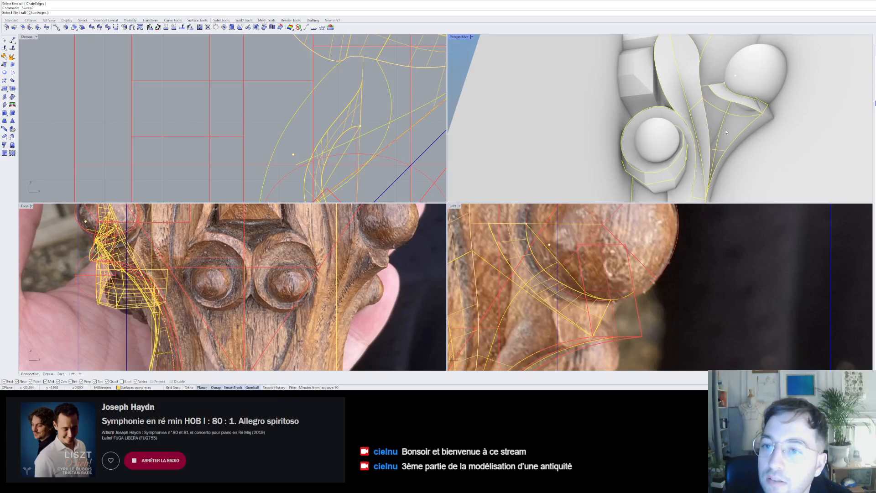
left_click(714, 92)
left_click(744, 113)
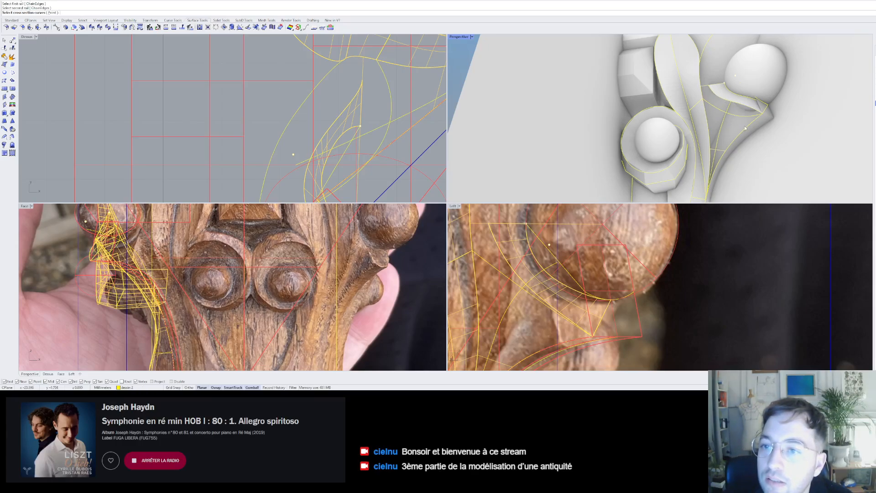
left_click(749, 130)
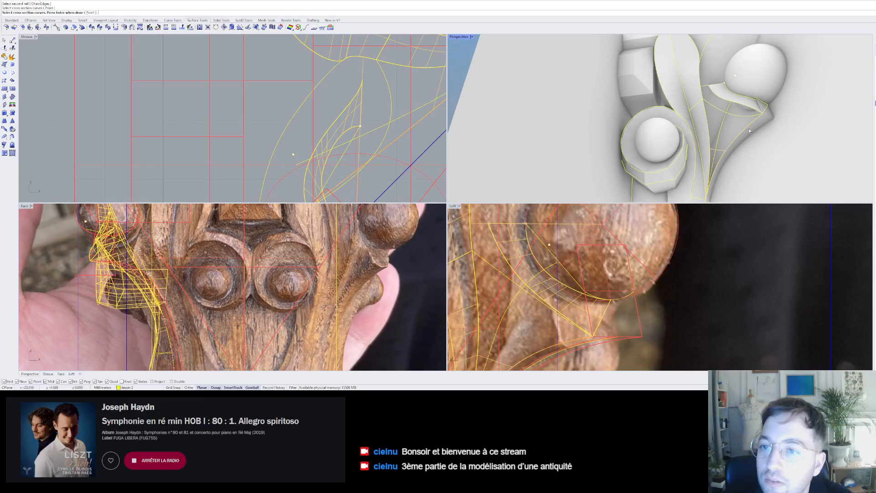
right_click(736, 118)
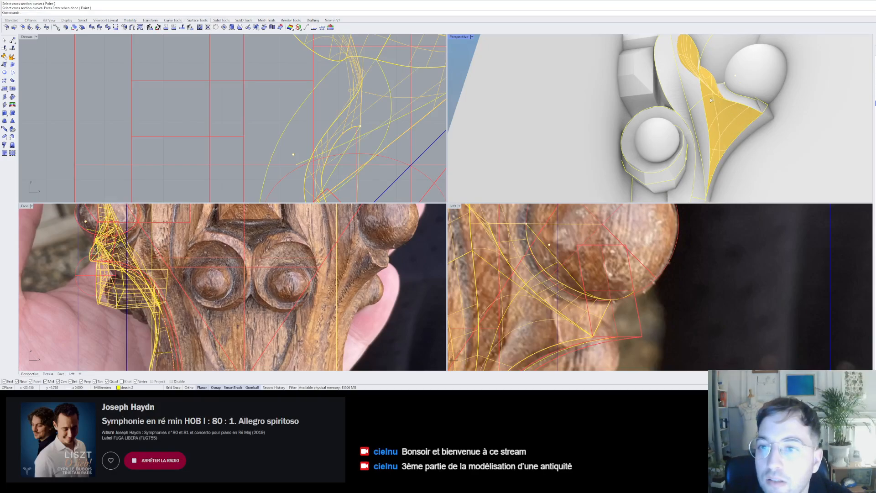
right_click_drag(736, 118, 694, 124)
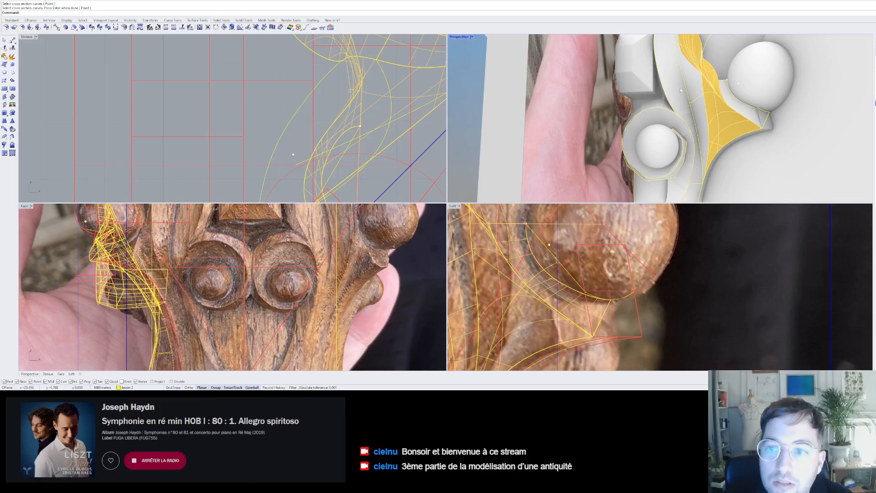
scroll(731, 47, "up", 10)
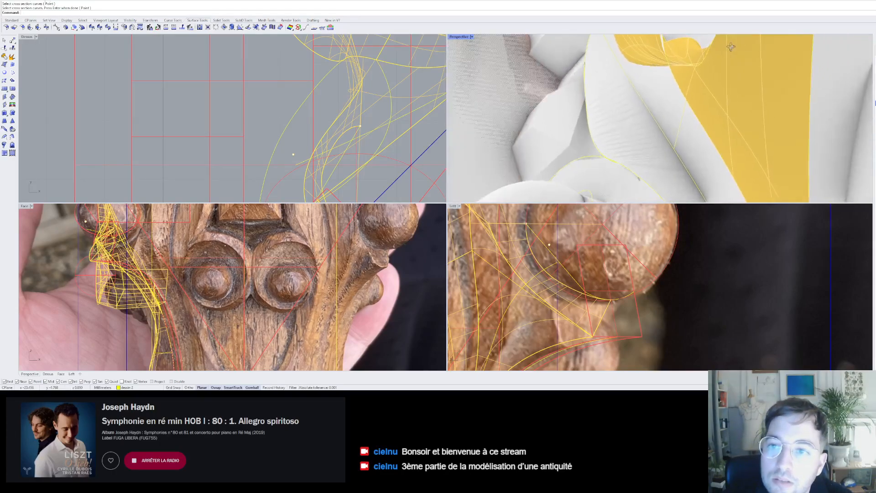
scroll(731, 47, "down", 10)
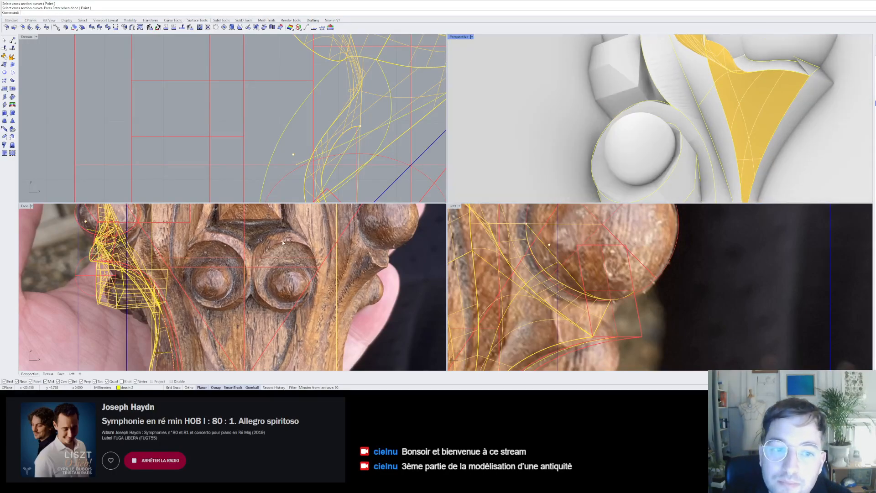
- Add three alignment lines between the sweep's two rails, working from its lower part up towards the leaf
left_click(732, 141)
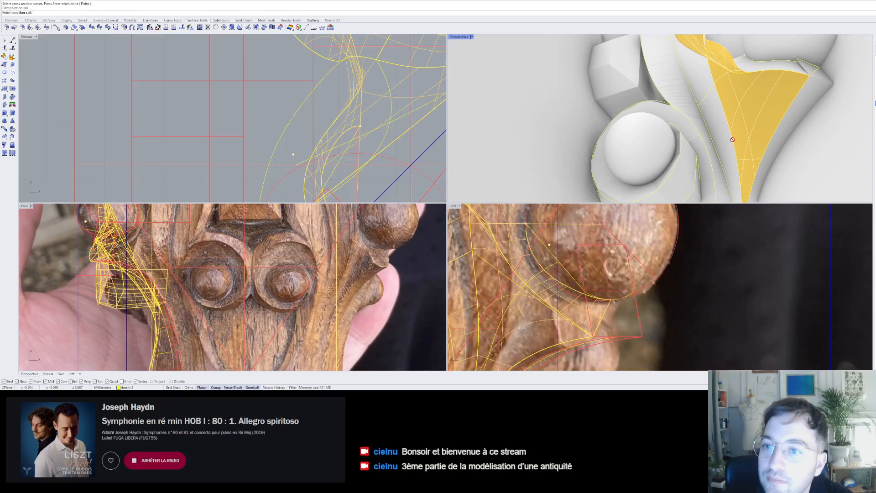
left_click(767, 78)
left_click(720, 100)
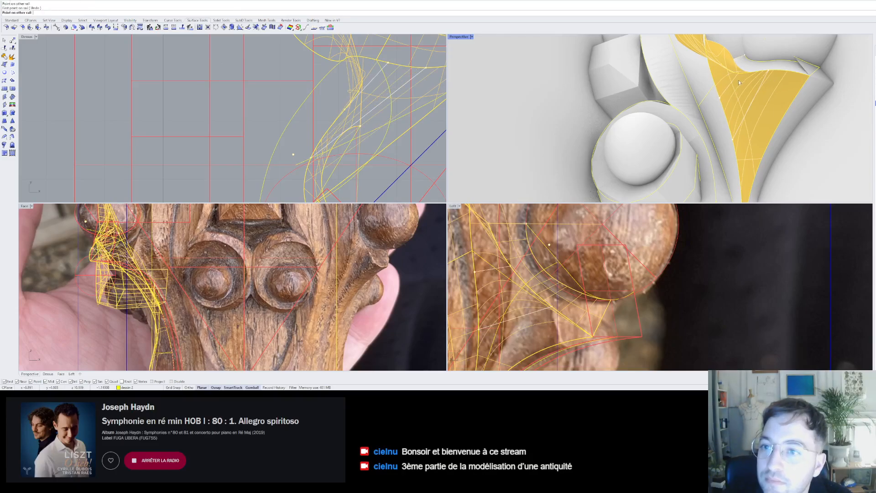
left_click(746, 72)
right_click_drag(746, 72, 724, 73)
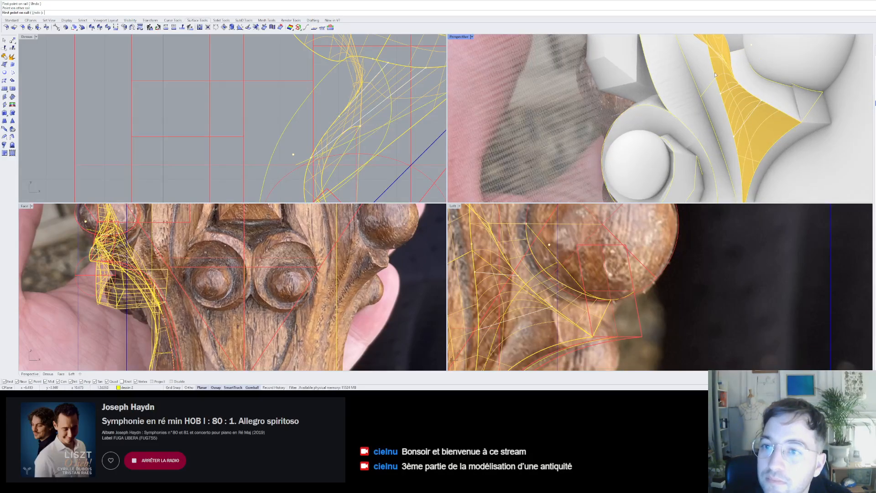
left_click(715, 75)
left_click(728, 71)
scroll(710, 59, "up", 2)
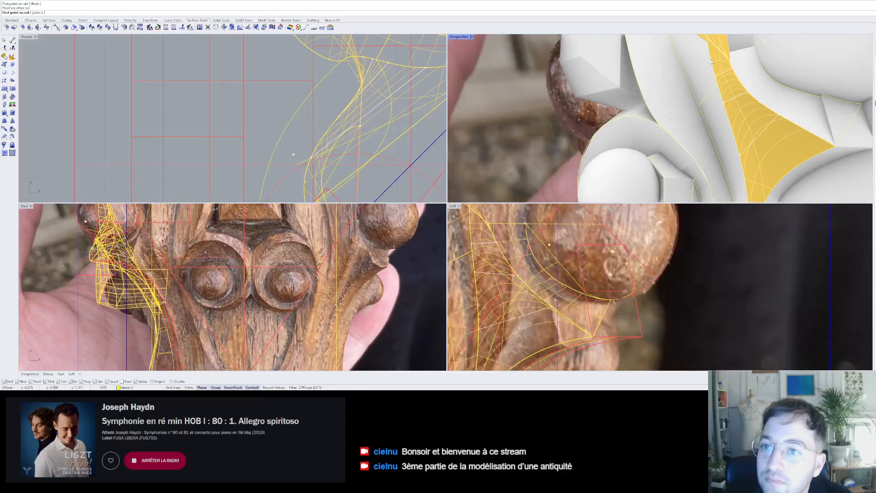
- Redo the sweep's upper alignment line slightly lower on the rails, add another above it, and finish the surface
left_click(712, 63)
left_click(728, 57)
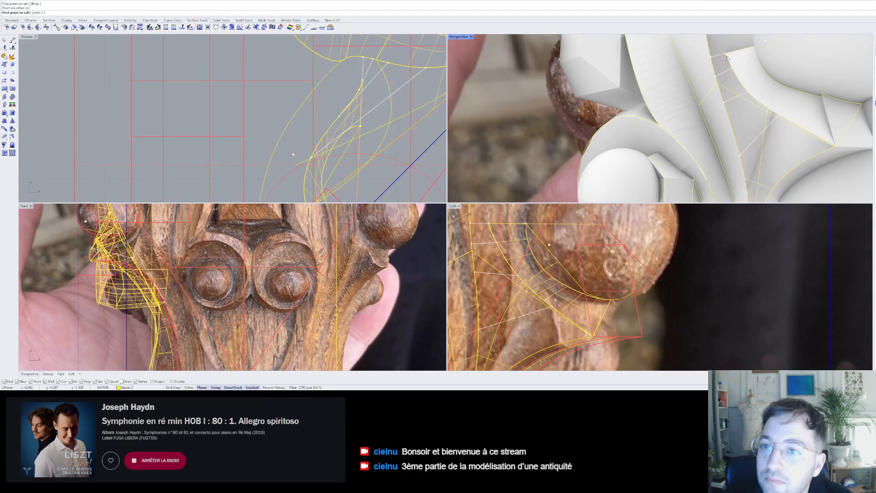
key("ctrl+z")
left_click(717, 67)
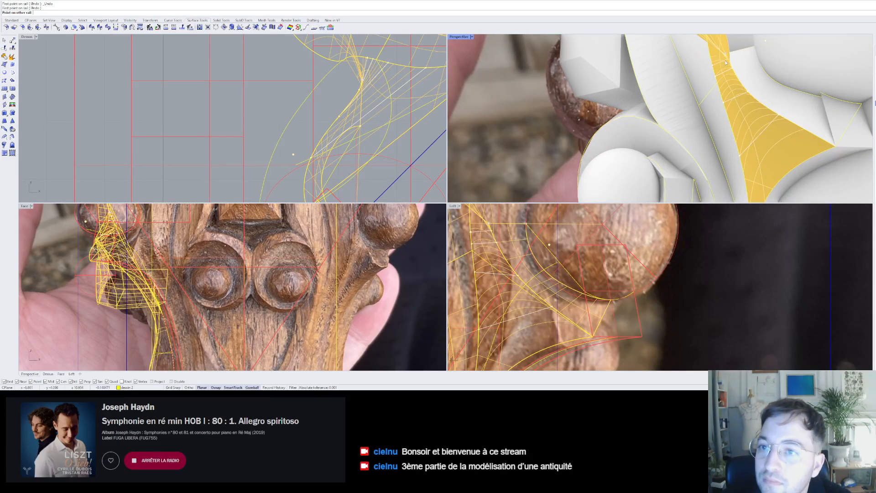
left_click(726, 63)
scroll(711, 59, "up", 4)
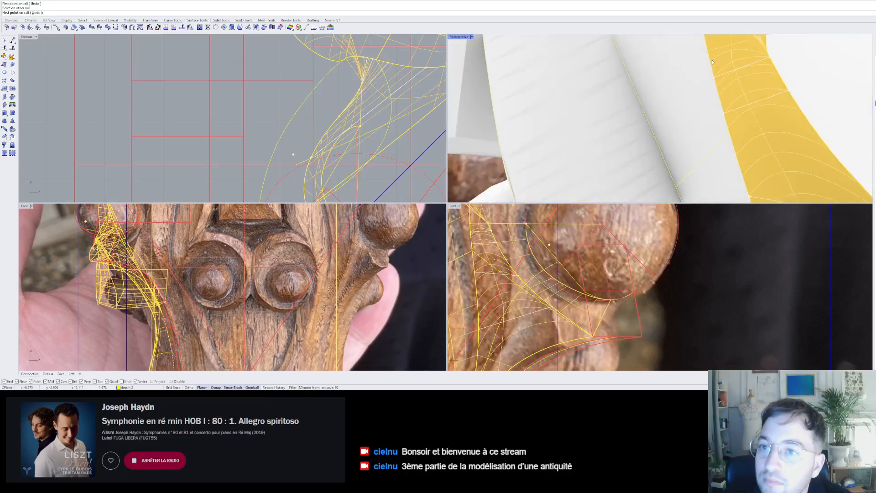
left_click(759, 50)
left_click(760, 49)
right_click_drag(757, 51, 771, 67)
scroll(753, 85, "down", 3)
scroll(749, 77, "down", 4)
right_click(771, 67)
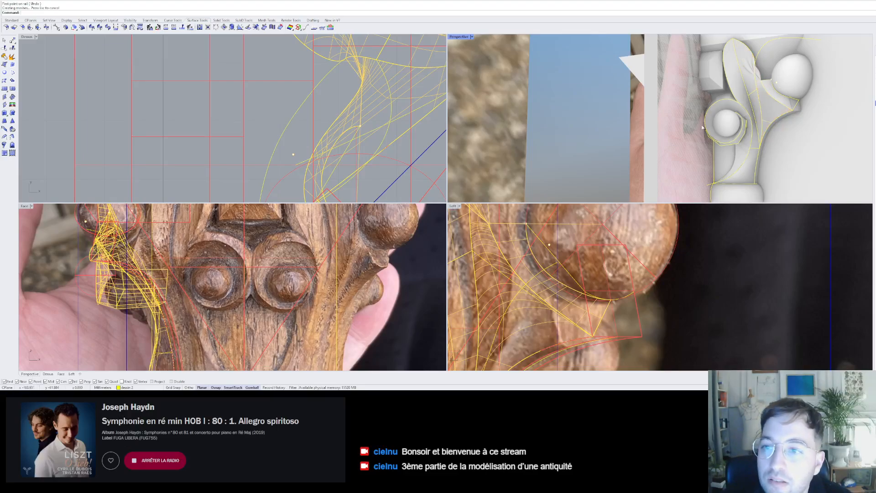
- Examine the upper end of the surface beside the leaf and undo the sweep
scroll(748, 68, "up", 5)
scroll(746, 101, "up", 4)
left_click(749, 117)
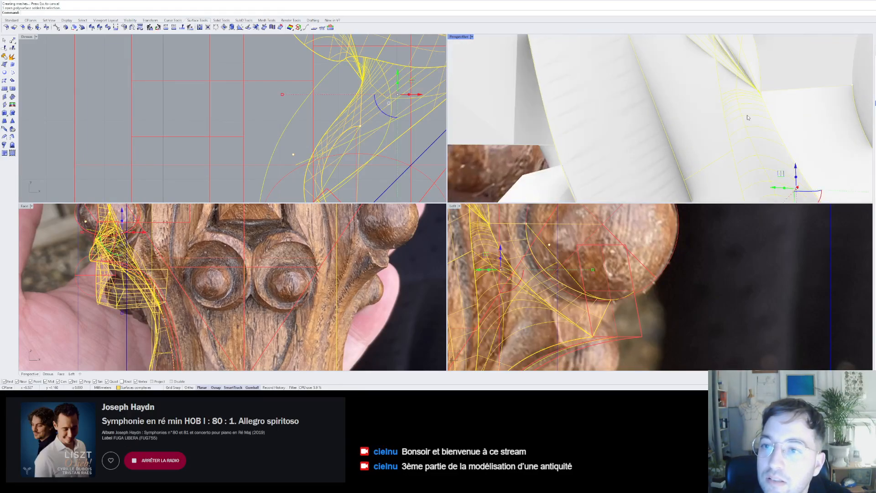
key("Escape")
left_click(768, 107)
scroll(764, 102, "up", 6)
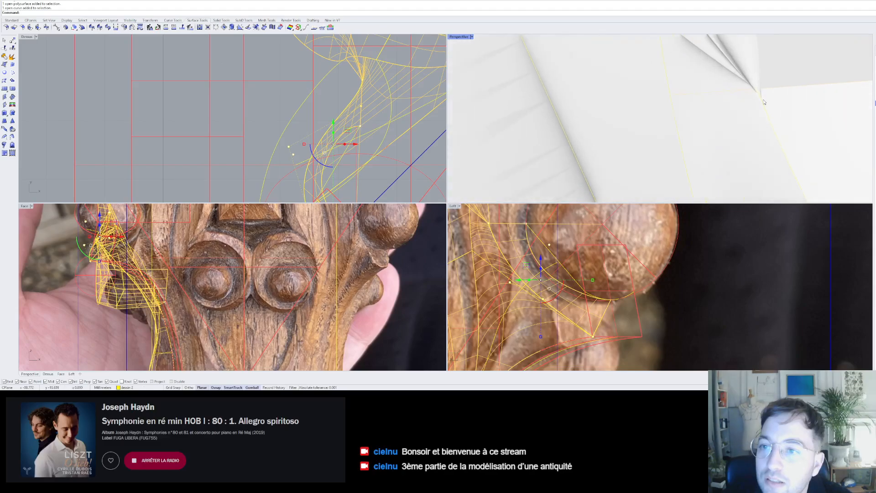
key("Escape")
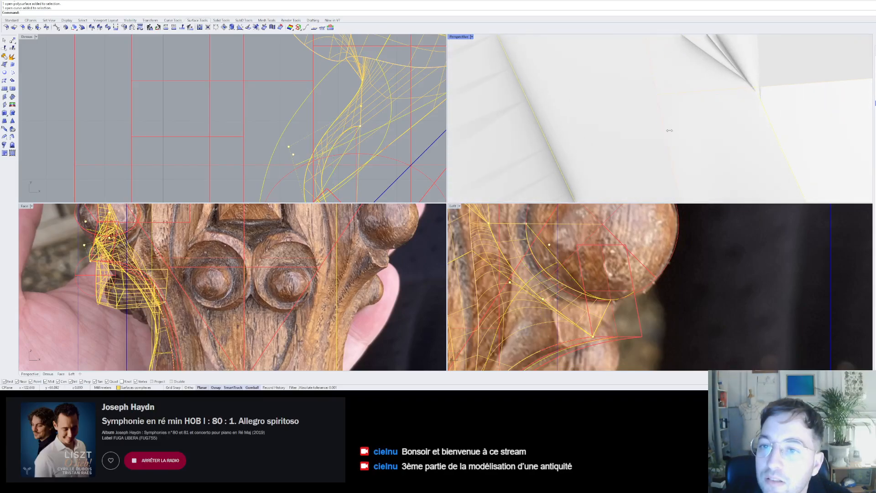
left_click(681, 135)
scroll(682, 135, "down", 10)
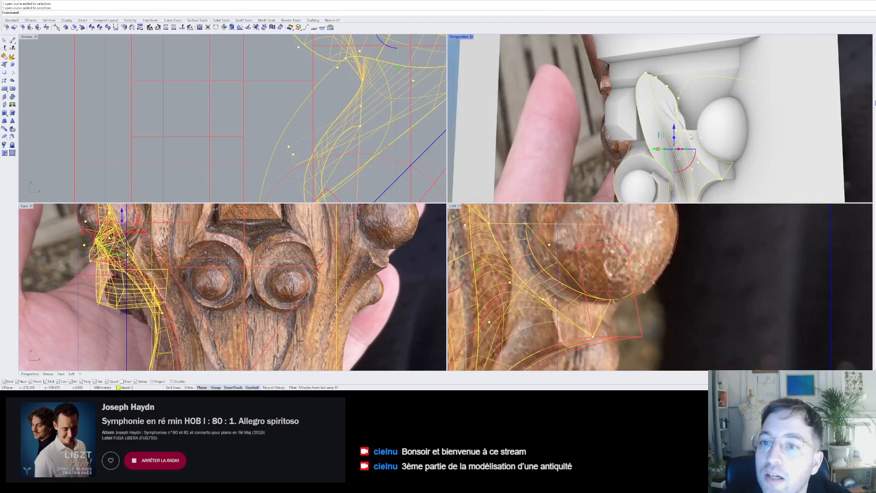
scroll(690, 136, "up", 4)
scroll(690, 136, "down", 3)
key("ctrl+z")
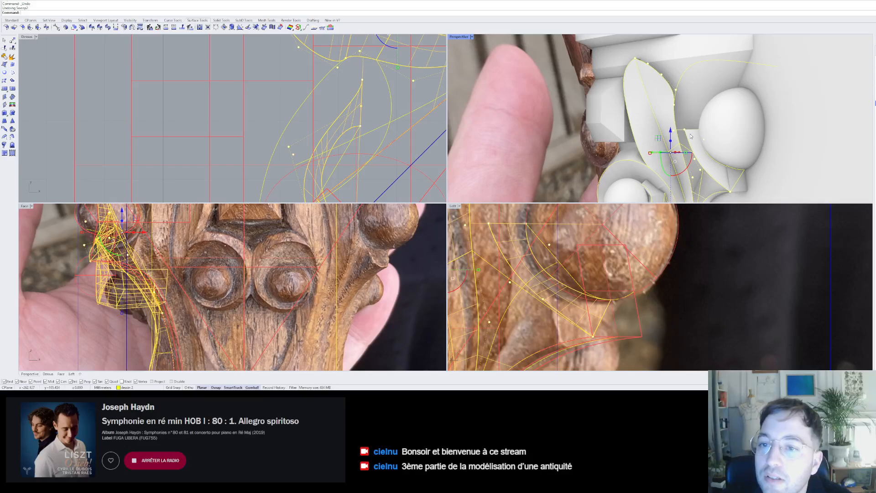
- Copy the leaf's edge curve onto its own position, using the upper corner of the surface beneath the sphere as both reference points
left_click(690, 136)
scroll(680, 145, "up", 5)
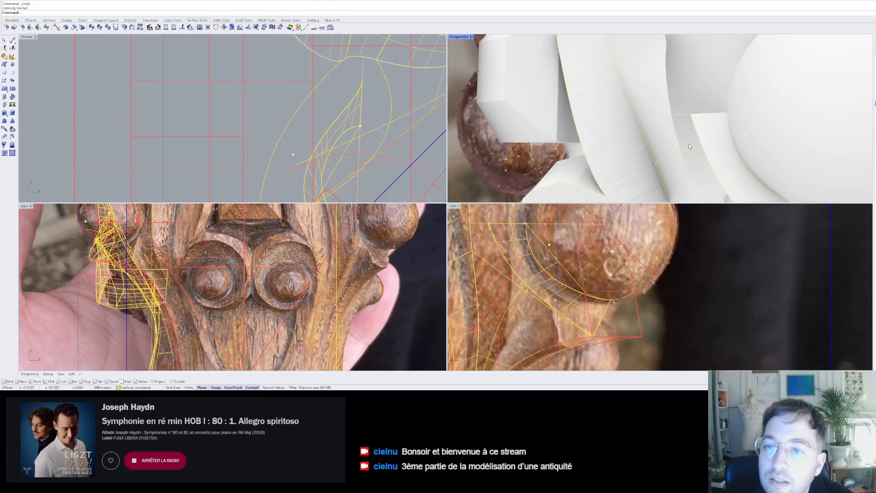
left_click(692, 146)
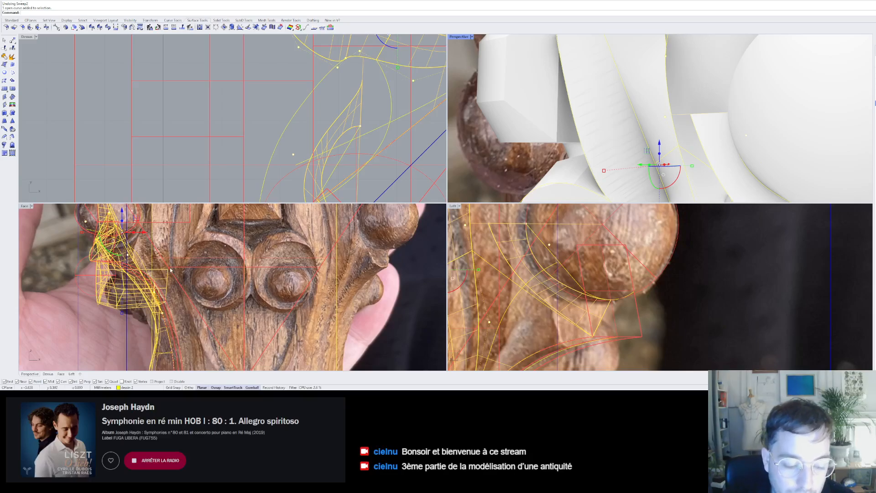
key("Return")
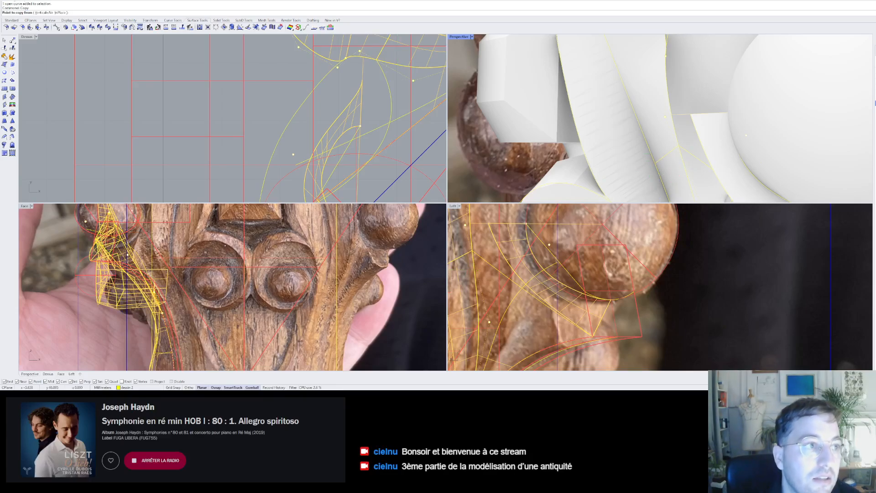
left_click(691, 115)
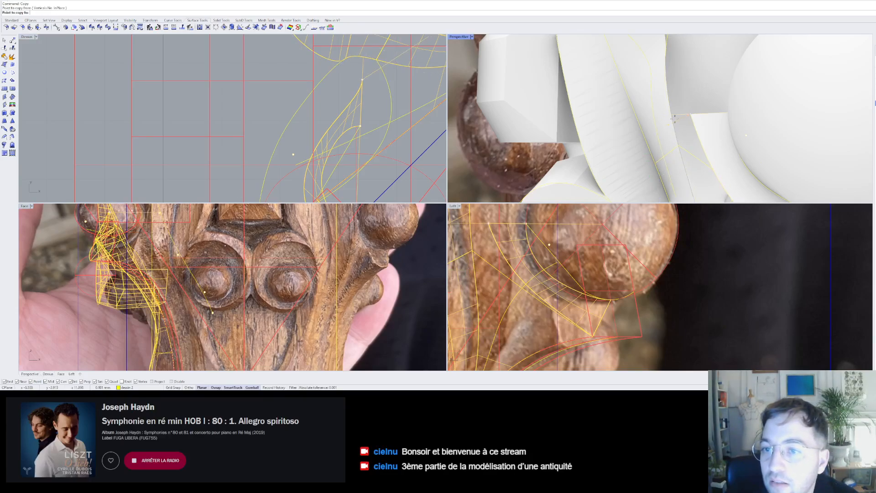
left_click(692, 115)
key("Return")
key("Escape")
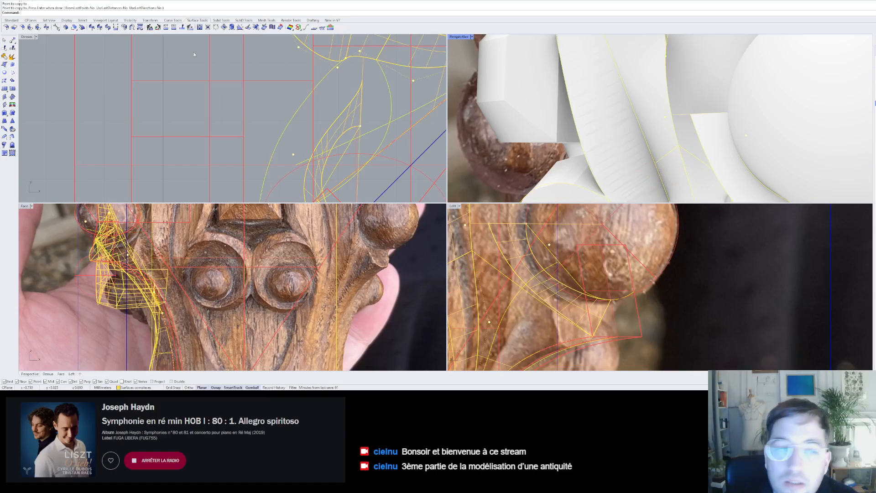
- Trim the copied leaf edge curve at the upper edge line of the surface beneath the sphere
left_click(5, 48)
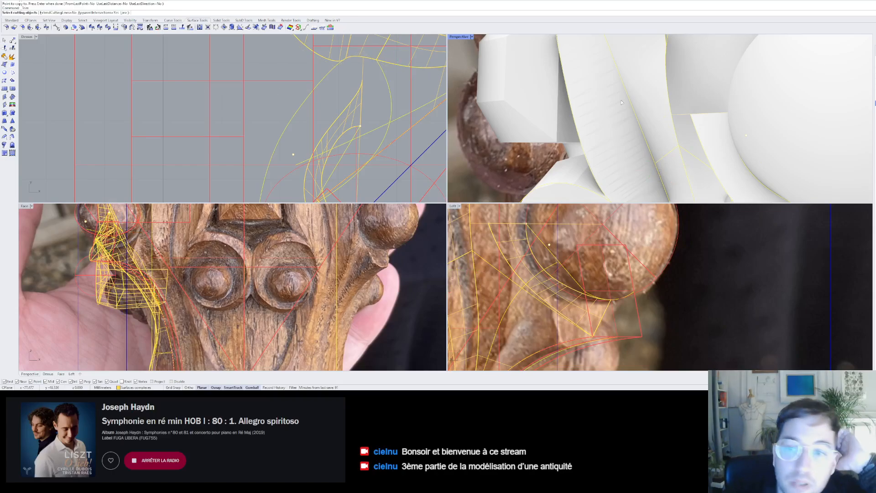
left_click(681, 109)
key("Return")
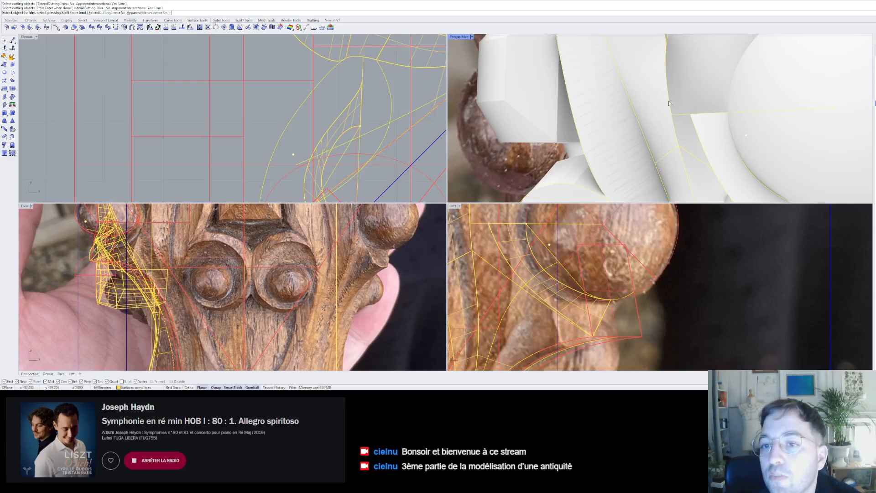
left_click(688, 117)
scroll(686, 123, "down", 4)
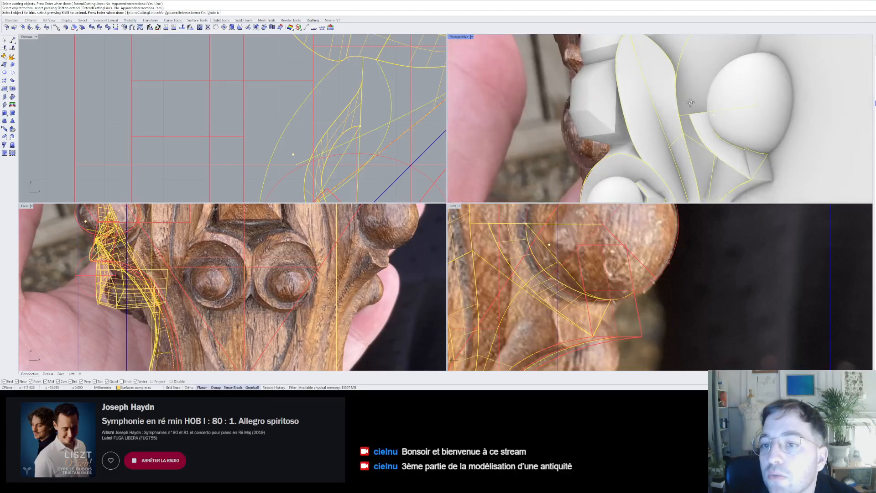
key("Return")
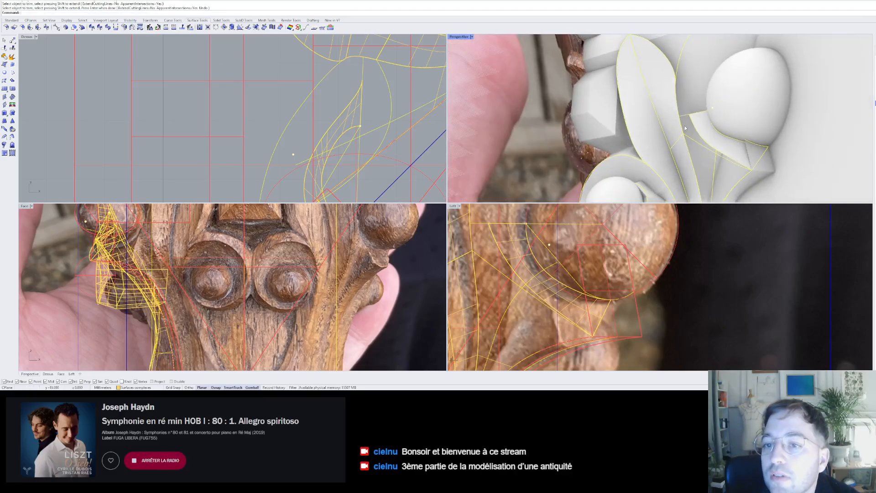
left_click(703, 143)
right_click_drag(702, 142, 625, 92)
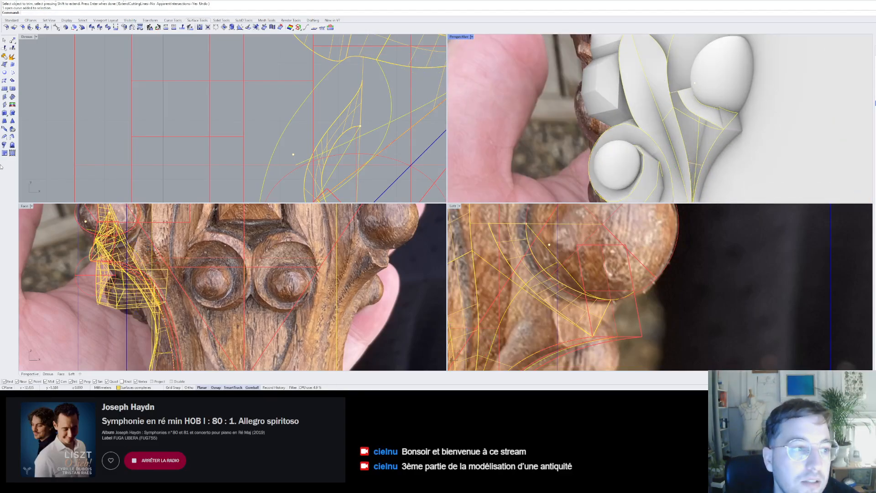
- Try a two-rail sweep between the leaf's edge and the area beneath the sphere, and discard the resulting surface
left_click(13, 137)
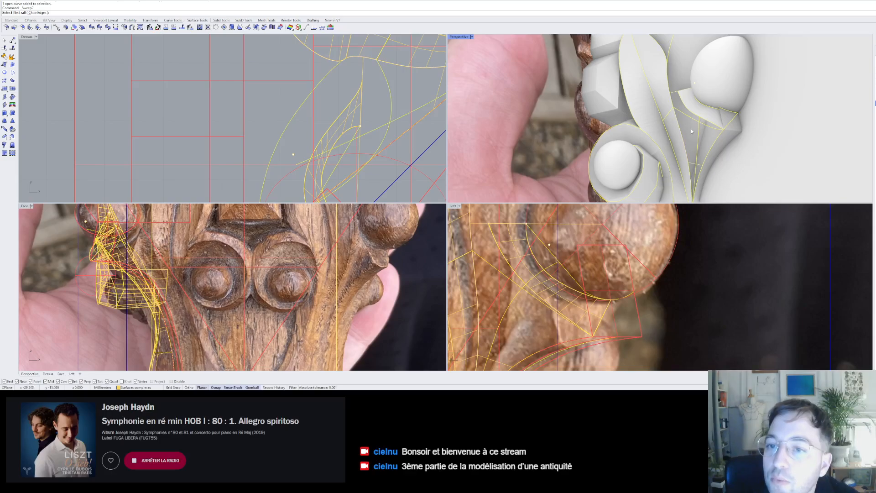
left_click(687, 112)
left_click(702, 141)
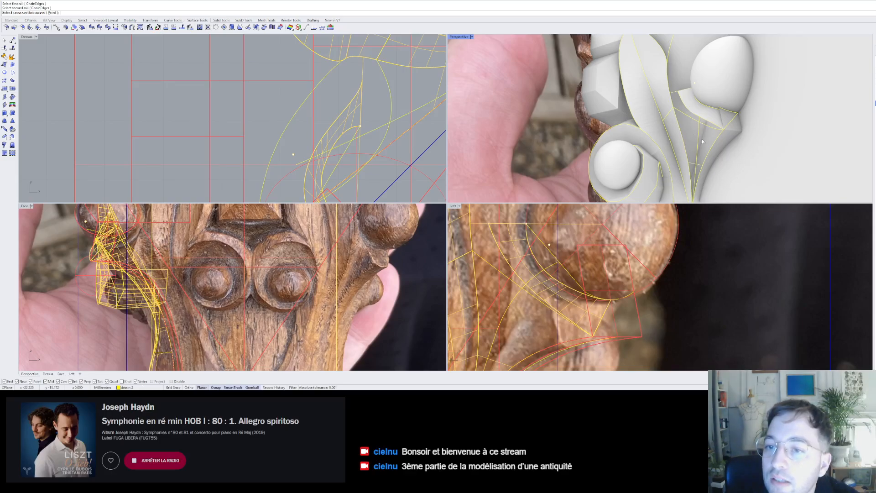
left_click(736, 159)
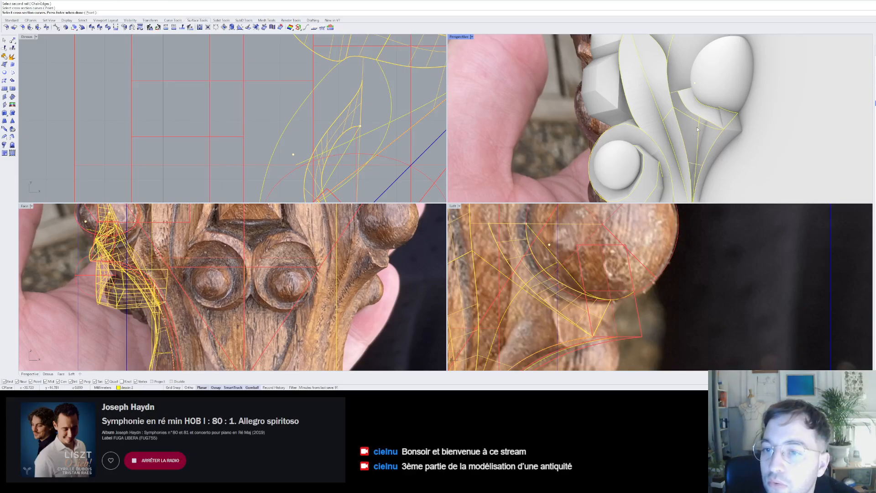
key("Return")
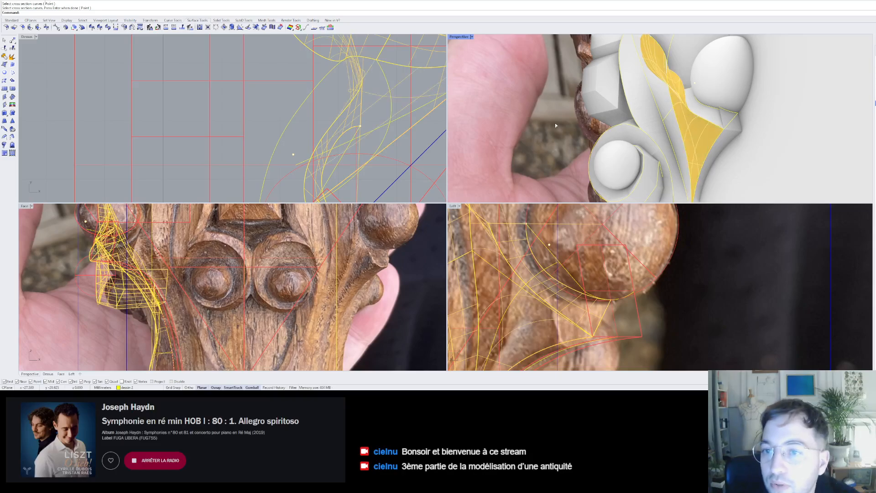
right_click_drag(630, 94, 685, 103)
key("Escape")
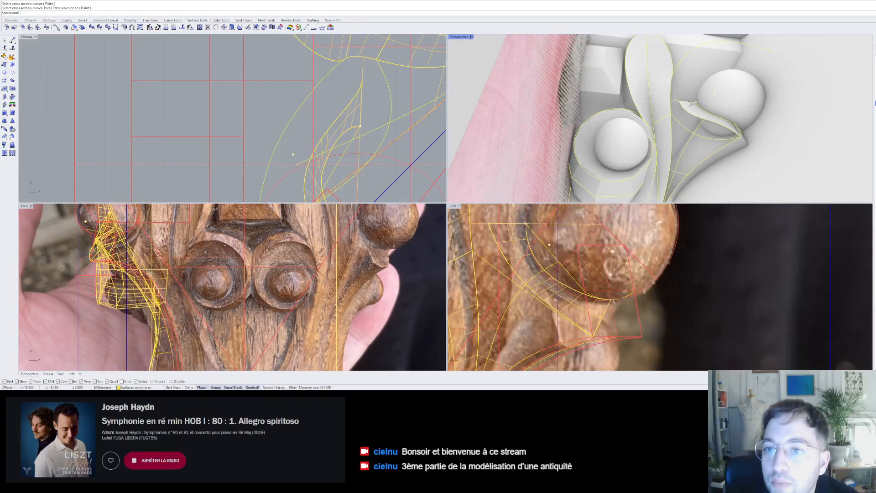
- Start a two-rail sweep from the trimmed leaf edge curve and the lower edge below the sphere, using the curved edge beneath the sphere as cross section
scroll(689, 103, "up", 4)
right_click(693, 135)
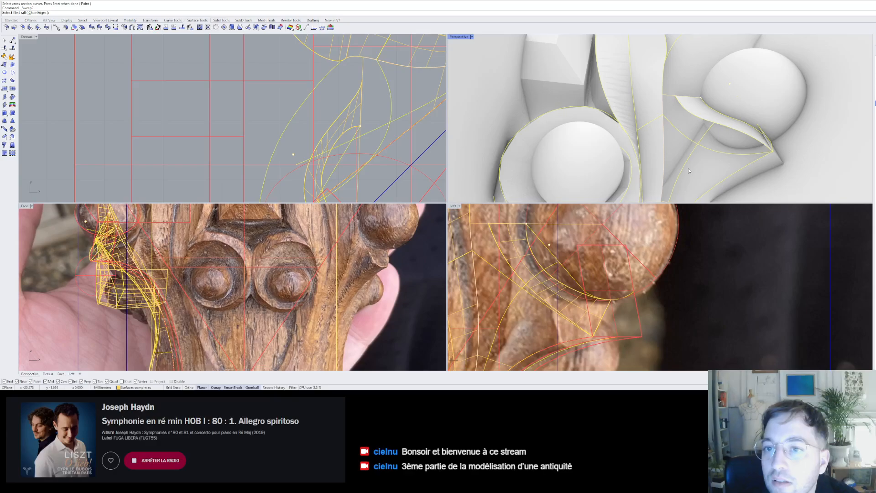
left_click(688, 119)
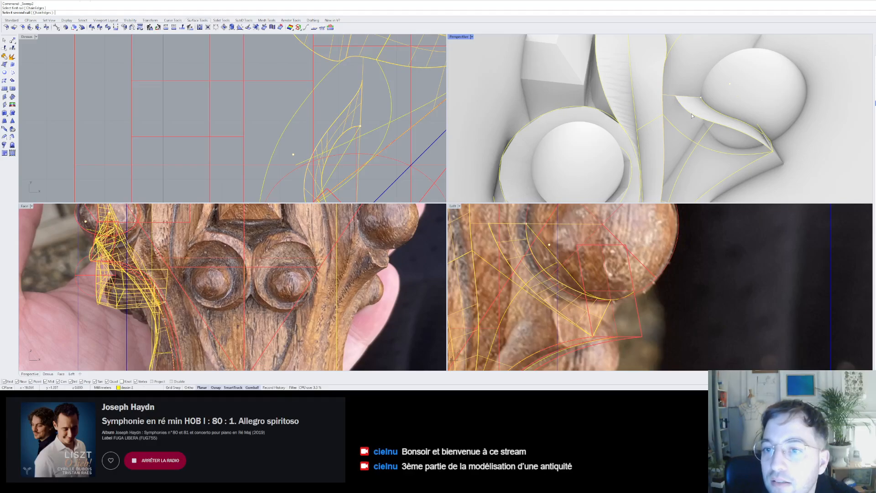
left_click(740, 170)
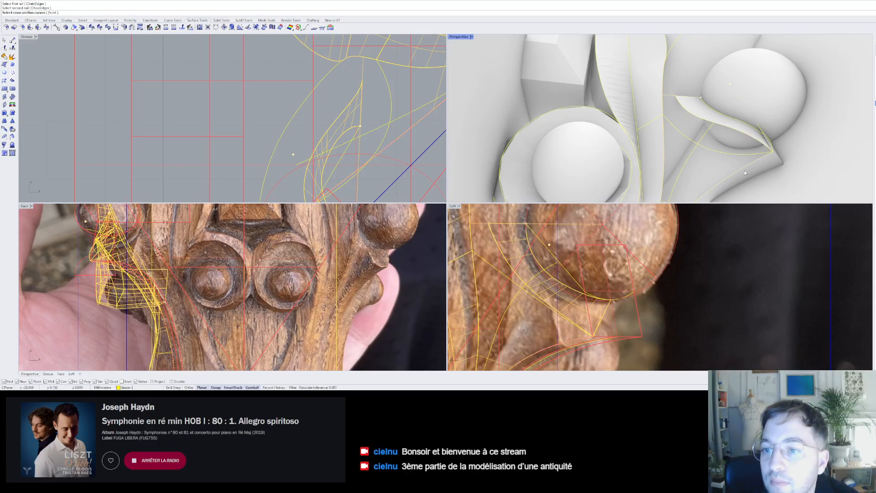
left_click(707, 136)
key("Return")
- Add an alignment line between the sweep's two rails near its upper end beside the leaf, and finish the surface
right_click_drag(672, 101, 728, 165)
scroll(728, 164, "up", 5)
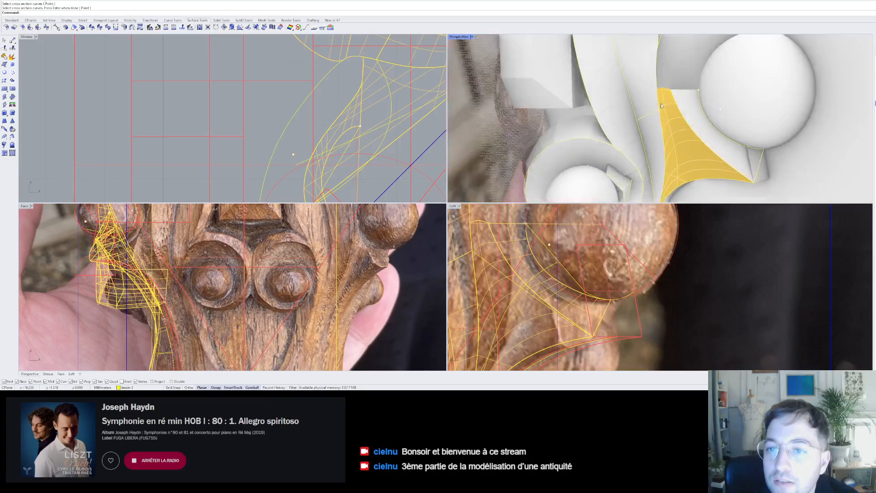
left_click(341, 264)
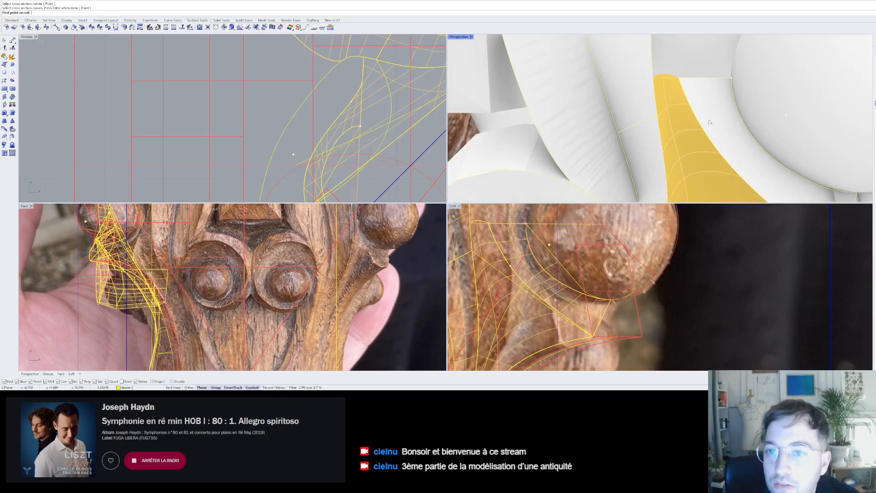
left_click(656, 101)
left_click(689, 97)
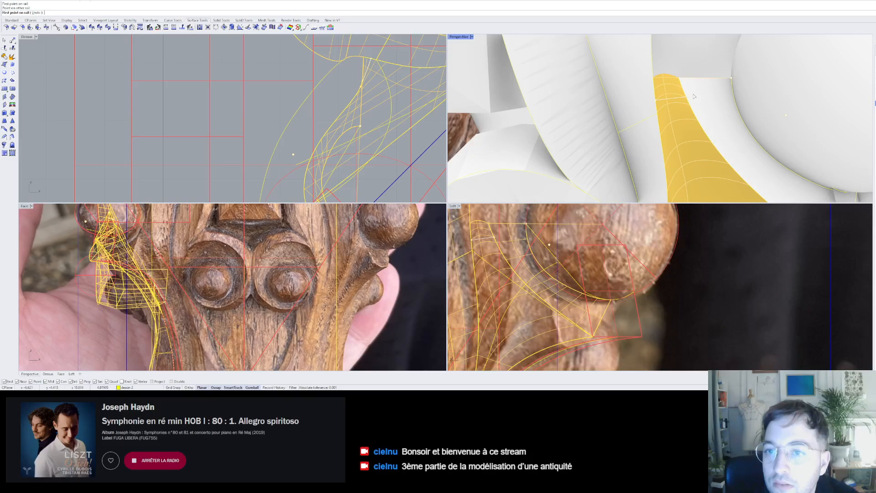
scroll(696, 110, "down", 3)
mouse_move(690, 144)
right_mouse_down()
mouse_move(668, 155)
mouse_move(685, 146)
right_mouse_up()
key("Escape")
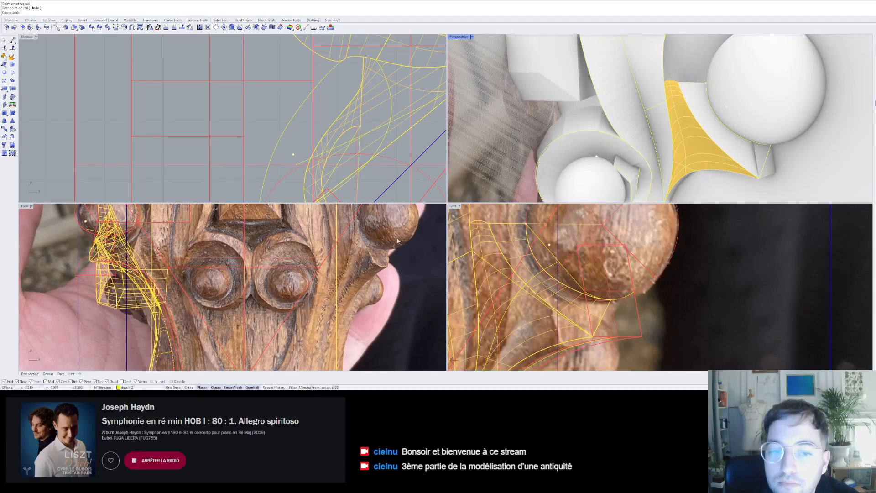
- Trim the triangular piece at the pointed corner below the sphere, using the curved band surface under the sphere as cutting object
scroll(684, 114, "down", 2)
right_click_drag(685, 114, 719, 120)
scroll(625, 113, "up", 5)
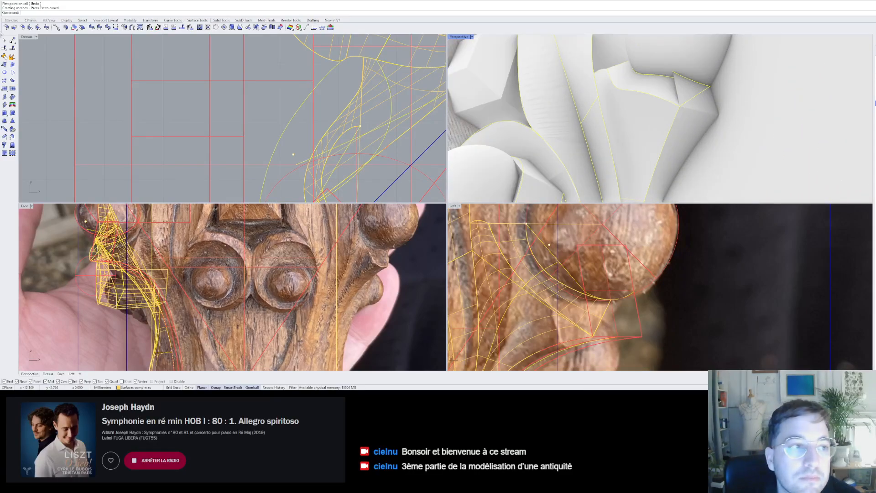
left_click(4, 47)
left_click(651, 86)
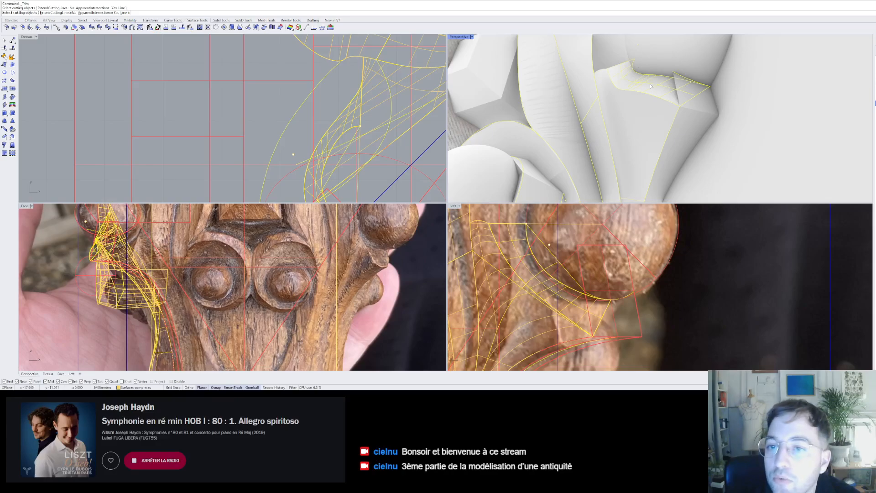
key("Return")
left_click(676, 87)
key("Return")
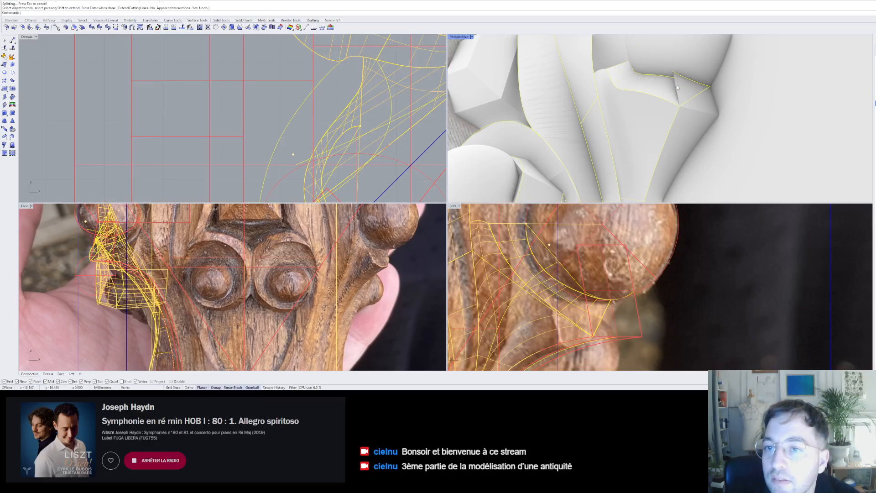
- Trim away the remaining protruding triangle below the sphere, using the adjoining geometry at the pointed corner as cutting object
key("Return")
left_click(698, 96)
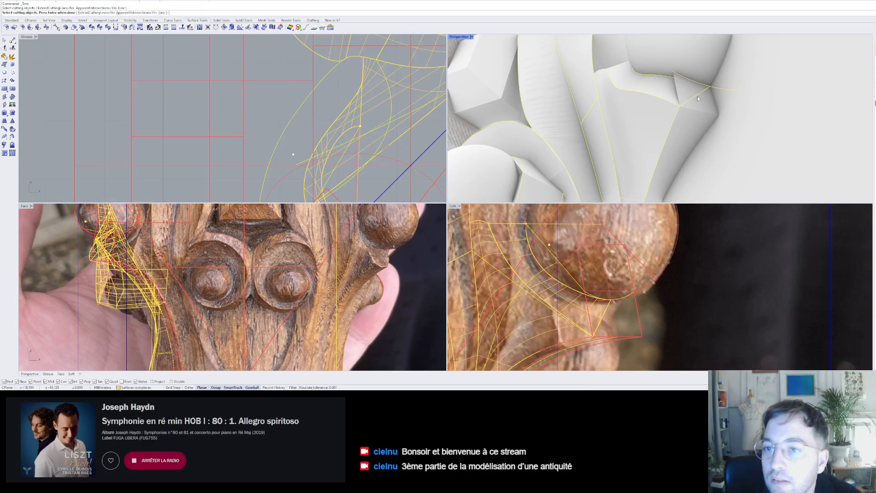
key("Return")
left_click(675, 84)
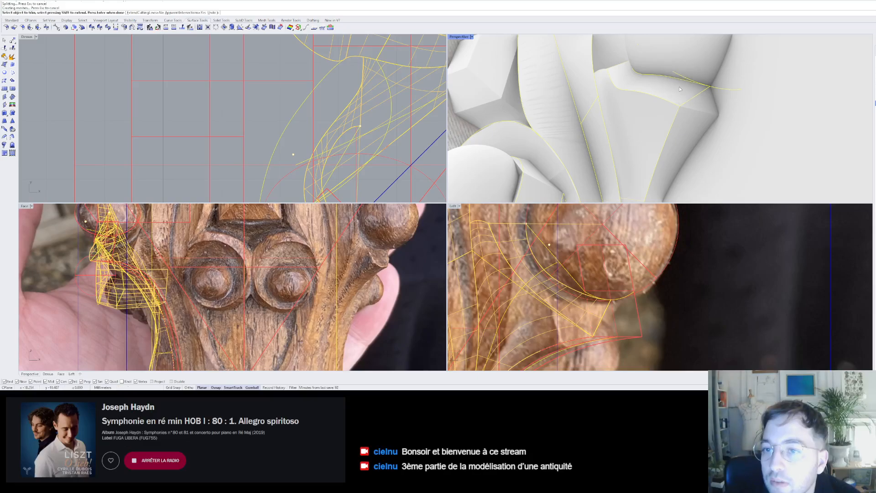
key("Return")
- Examine the joined surfaces between the leaf and the sphere from several angles and compare them with the front and left reference photos
scroll(694, 95, "down", 5)
scroll(694, 94, "up", 6)
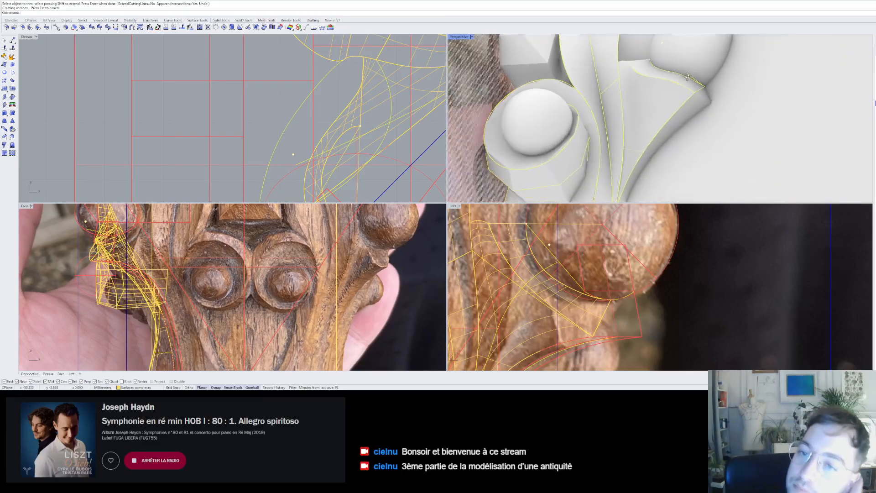
scroll(692, 75, "down", 8)
right_click_drag(692, 75, 669, 106)
scroll(665, 131, "up", 10)
scroll(685, 187, "down", 5)
scroll(662, 115, "down", 7)
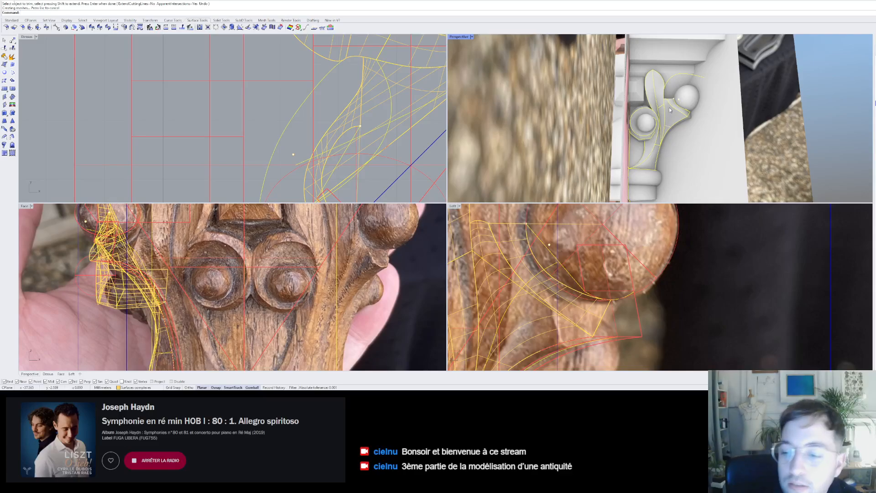
scroll(670, 110, "down", 6)
scroll(677, 92, "up", 8)
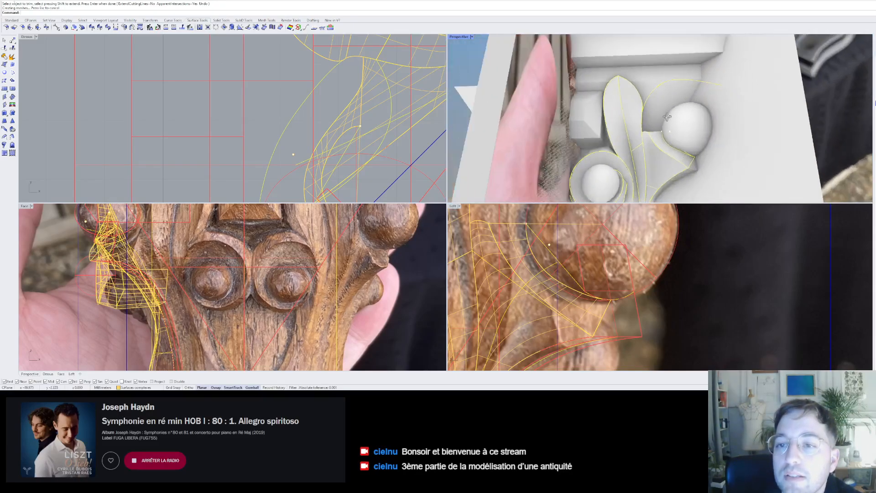
right_click_drag(677, 92, 664, 108)
scroll(316, 305, "down", 3)
scroll(316, 305, "up", 6)
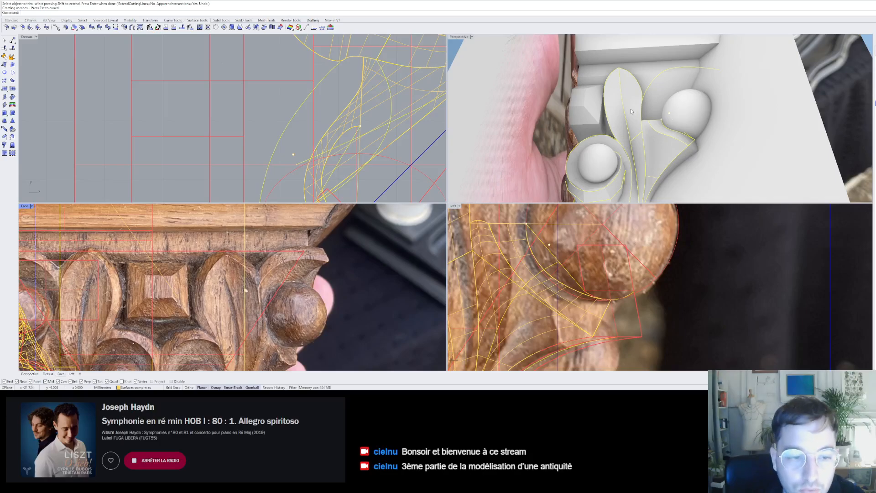
right_click_drag(621, 106, 663, 134)
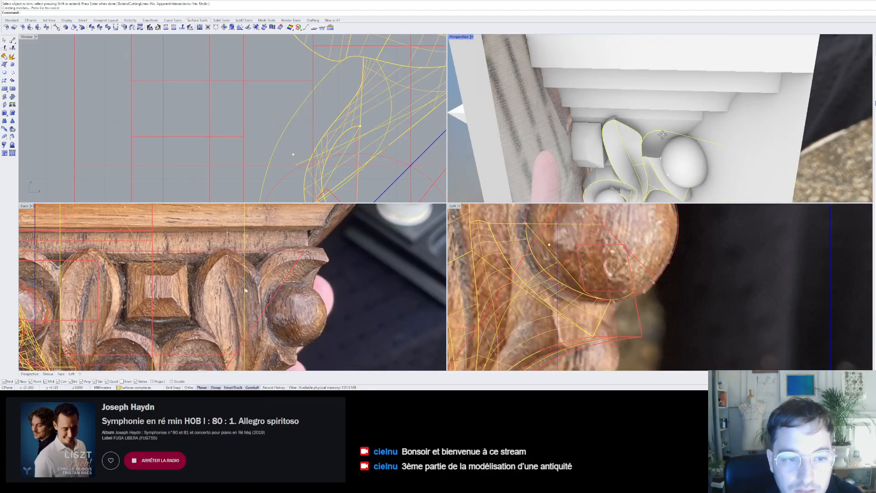
scroll(773, 231, "down", 4)
scroll(716, 250, "up", 2)
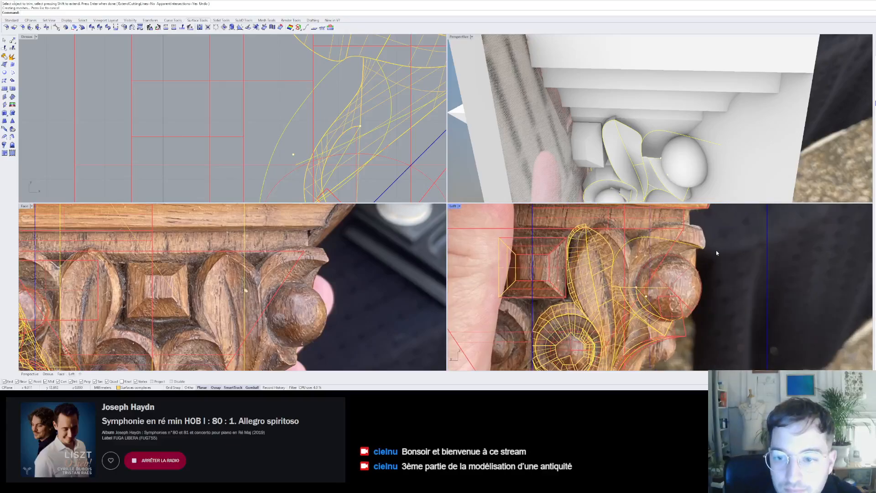
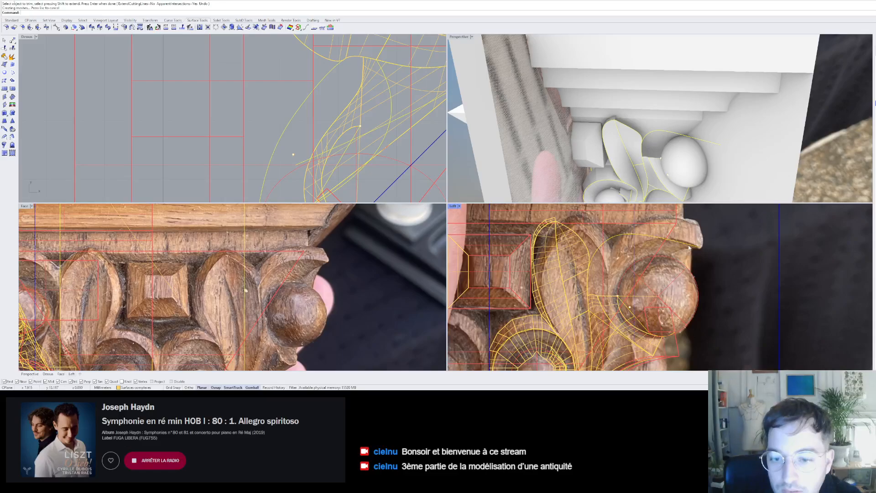
- Delete the triangular surface that joins the leaf to the curved band under the sphere
right_click_drag(683, 137, 670, 118)
scroll(668, 120, "up", 4)
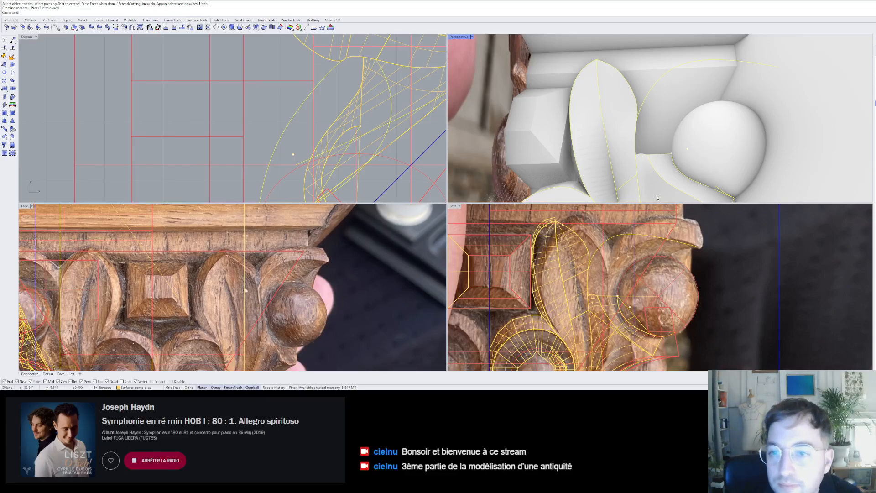
scroll(657, 158, "down", 4)
mouse_move(658, 158)
right_mouse_down()
mouse_move(689, 159)
mouse_move(657, 161)
right_mouse_up()
scroll(658, 160, "down", 3)
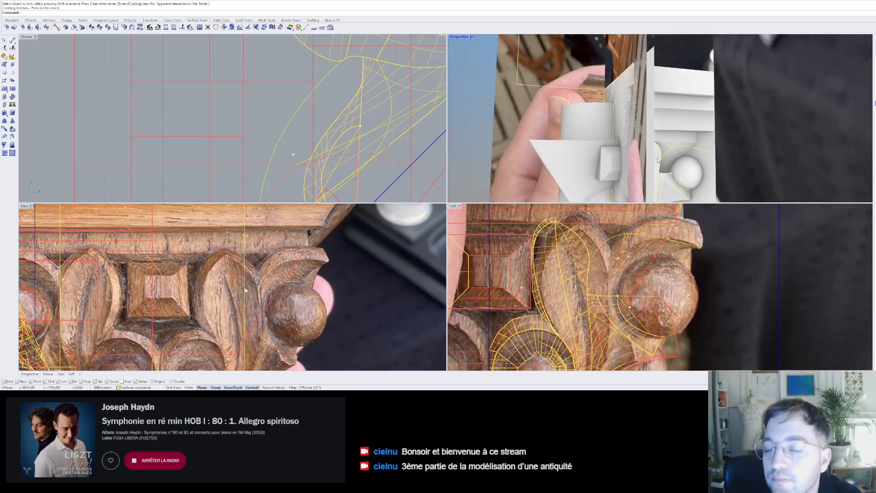
scroll(666, 176, "up", 6)
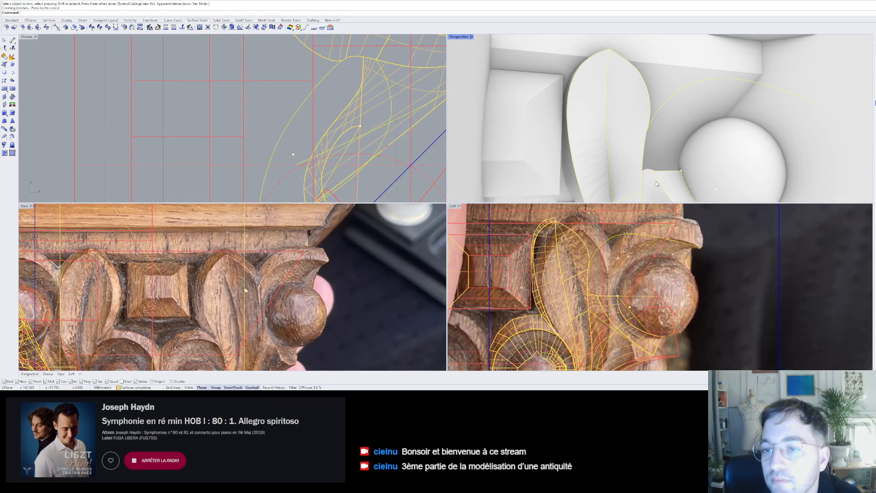
right_click_drag(657, 184, 630, 146)
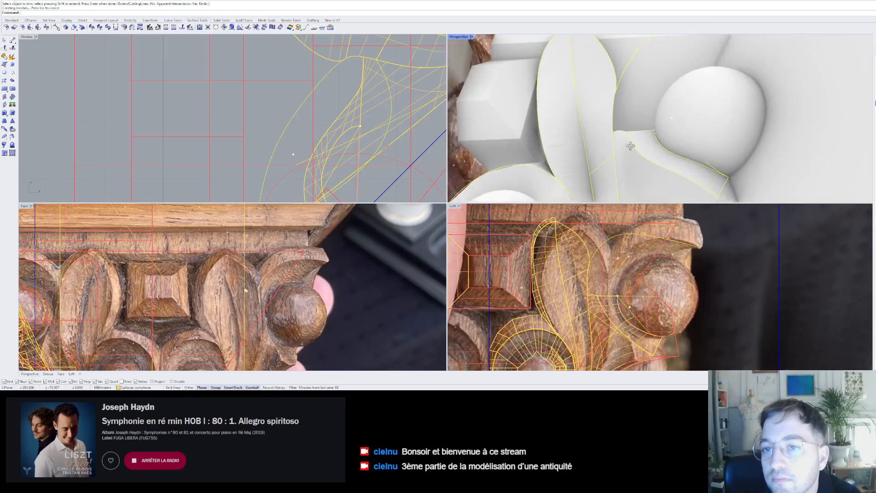
scroll(631, 144, "down", 6)
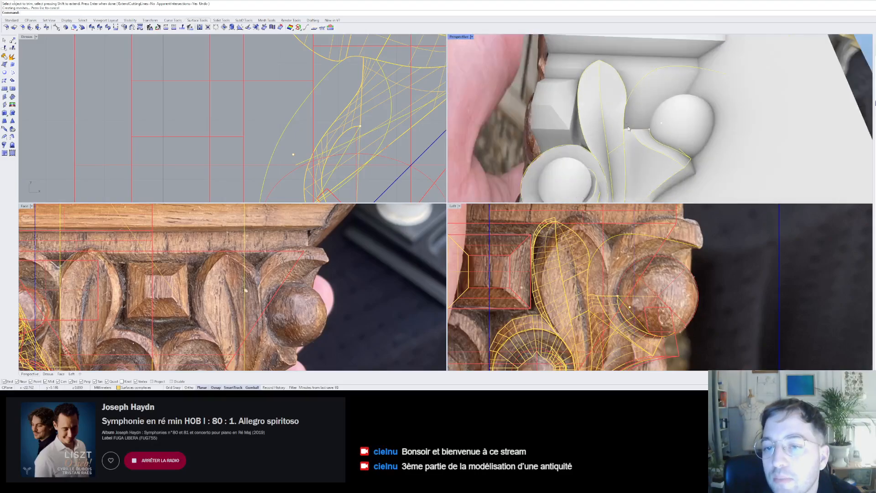
left_click(631, 139)
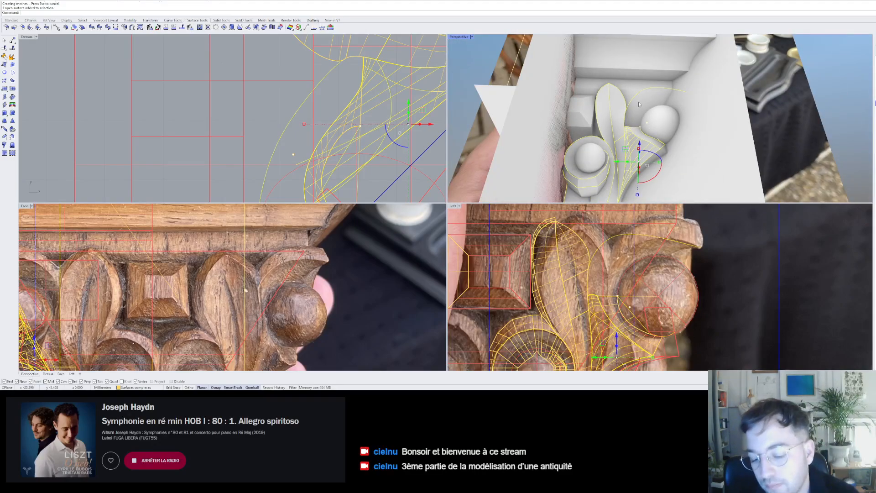
key("Delete")
- Extend the band's lower rail curve by moving its upper end point onto the leaf's edge
scroll(636, 139, "up", 6)
scroll(636, 139, "up", 2)
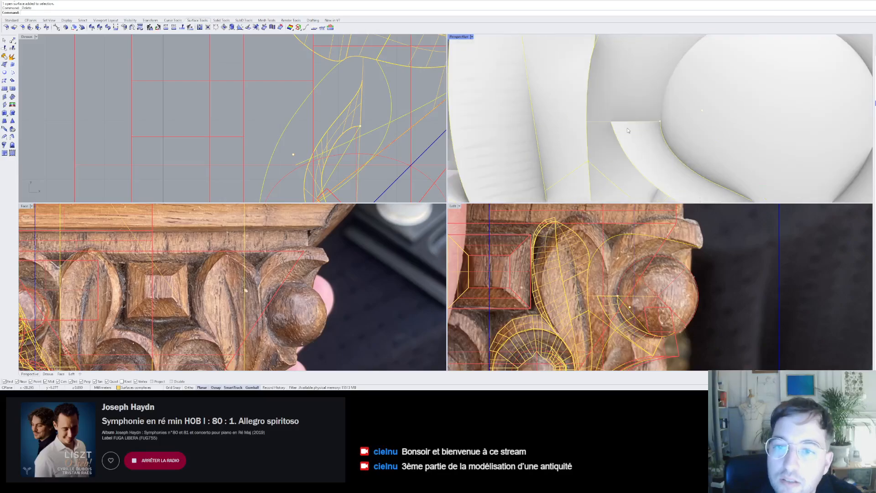
left_click(615, 133)
left_click(625, 146)
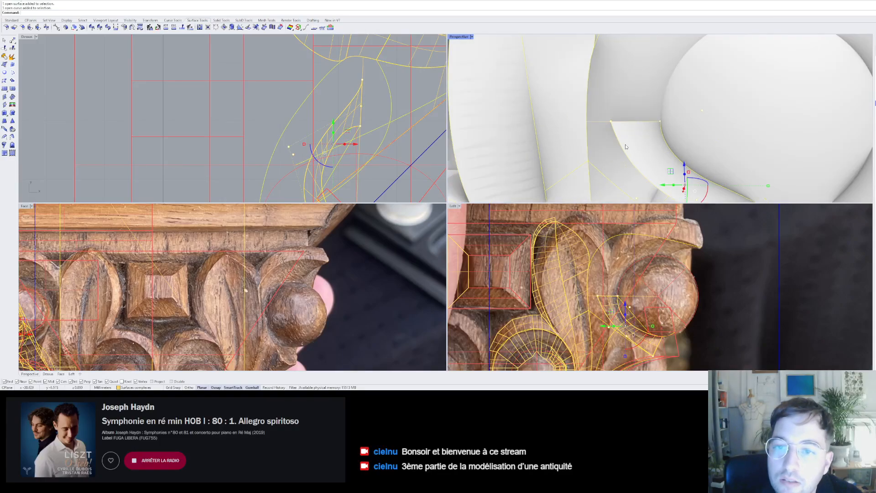
left_click_drag(611, 121, 587, 122)
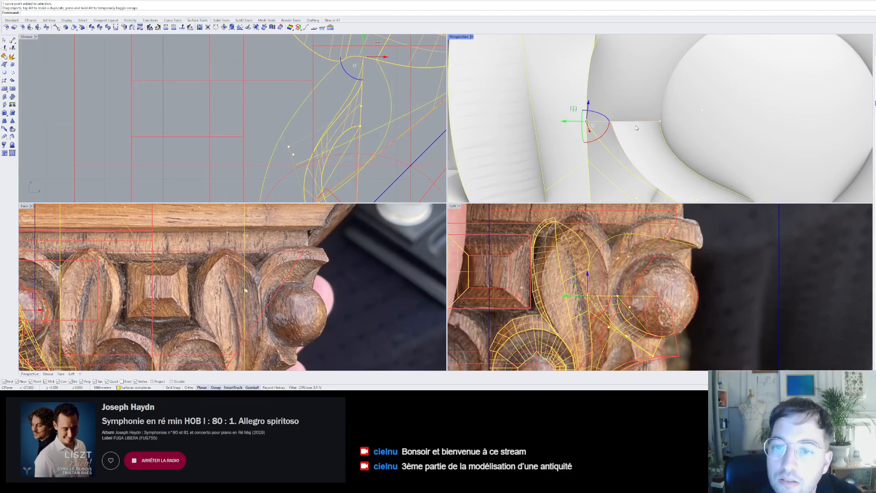
- Delete the old curved band surface under the sphere, keeping its construction curves
scroll(639, 137, "down", 8)
left_click(645, 138)
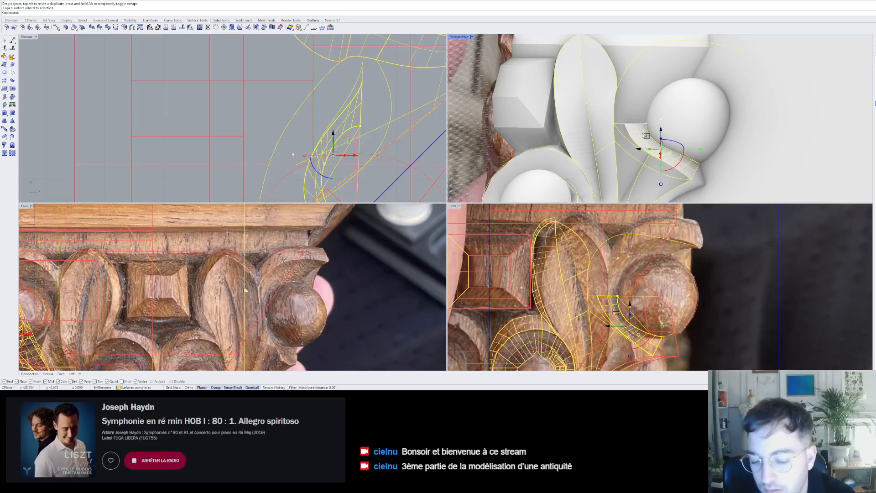
key("Delete")
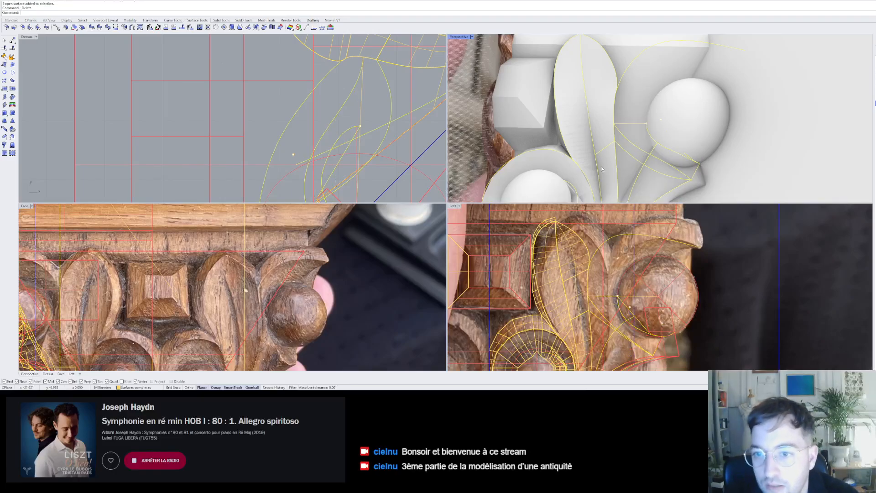
- Rebuild the curved band under the sphere with a two-rail sweep, using the extended lower curve and the curve along the sphere as rails
left_click(4, 129)
left_click(637, 148)
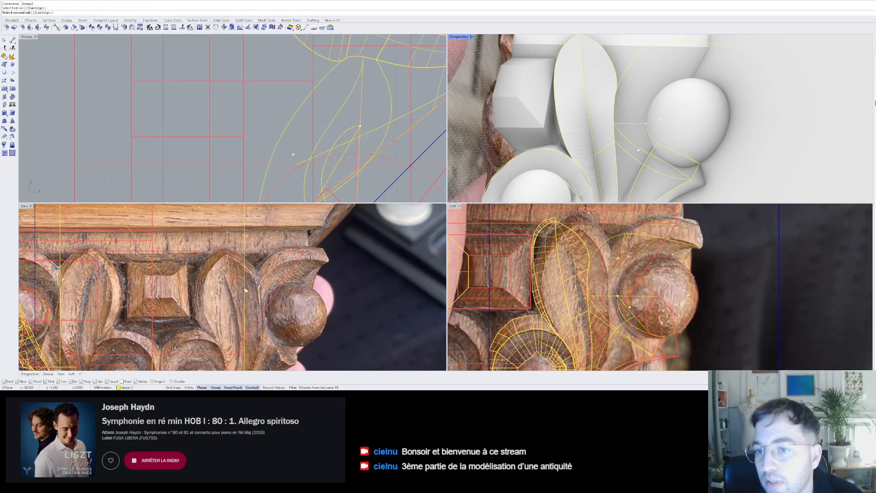
left_click(653, 141)
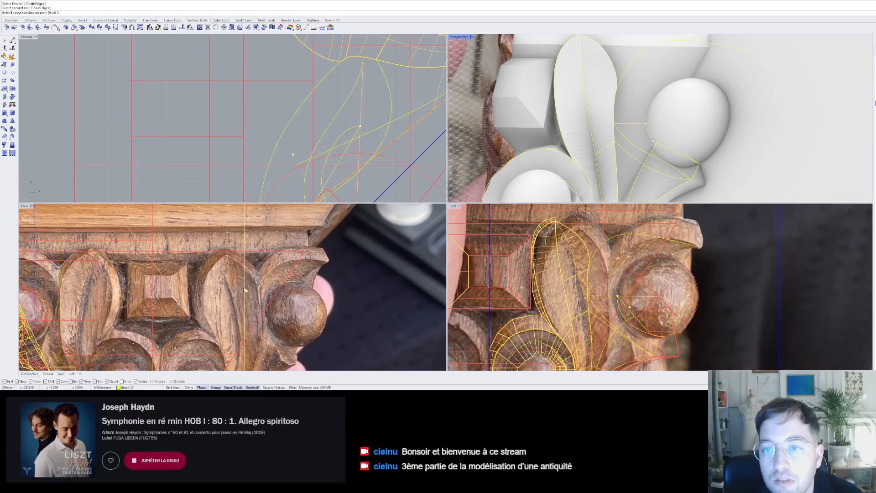
left_click(695, 171)
right_click(708, 182)
left_click(508, 203)
- Rebuild the triangular surface between the leaf and the band's lower edge with another two-rail sweep
scroll(669, 146, "down", 6)
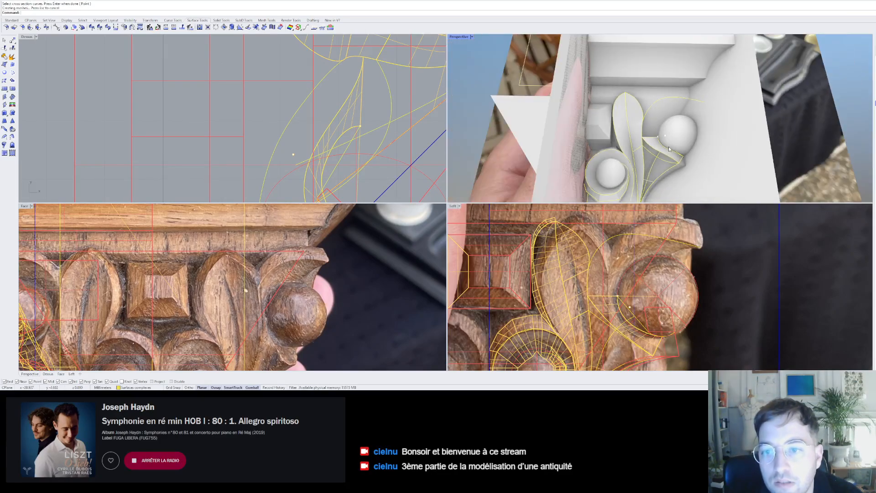
scroll(650, 168, "up", 6)
right_click(657, 176)
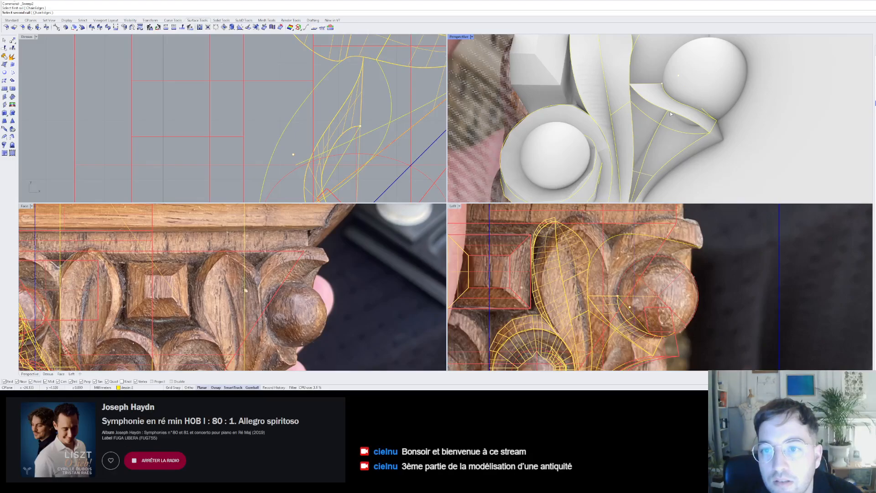
left_click(694, 129)
left_click(705, 160)
key("Return")
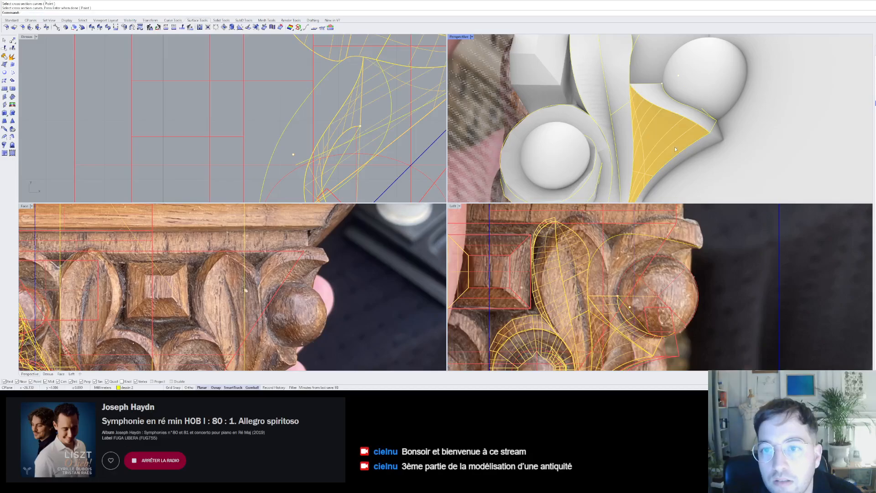
- Examine the rebuilt surfaces between the leaf and the sphere in perspective, and the ornament's layout in the top view
right_click_drag(675, 147, 664, 127)
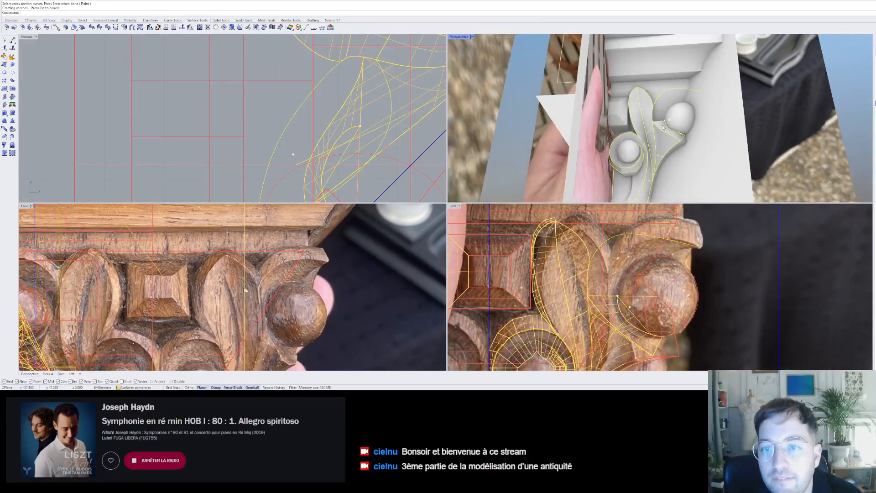
scroll(660, 121, "up", 5)
scroll(660, 121, "down", 5)
scroll(656, 129, "up", 5)
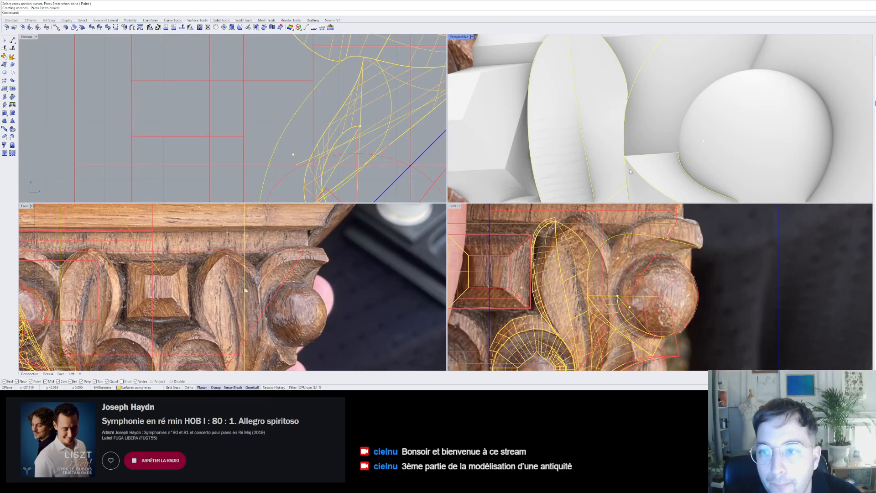
scroll(629, 169, "down", 4)
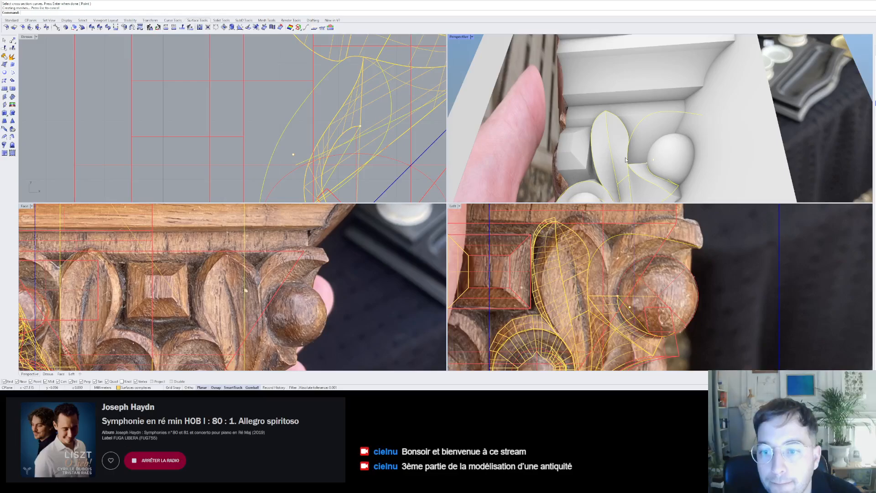
scroll(382, 113, "down", 4)
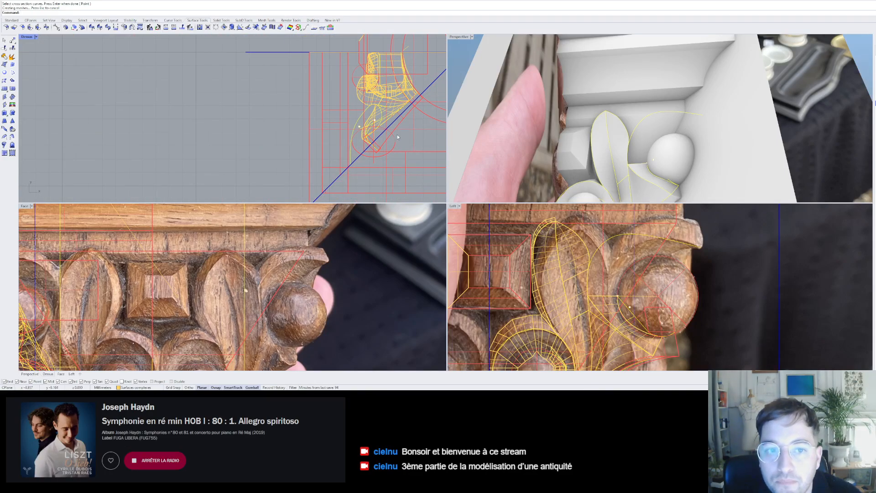
scroll(615, 138, "up", 2)
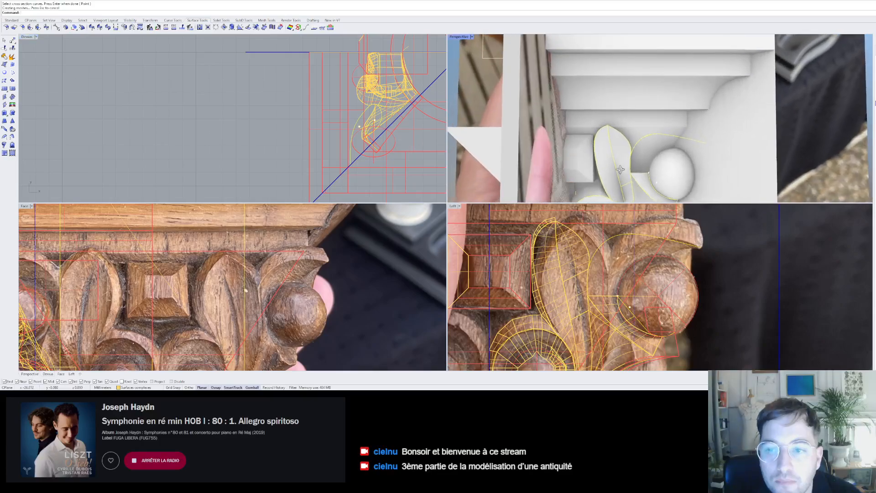
- Create the intersection curve between the diagonal cutting plane and the sphere with the Intersect command
left_click(703, 164)
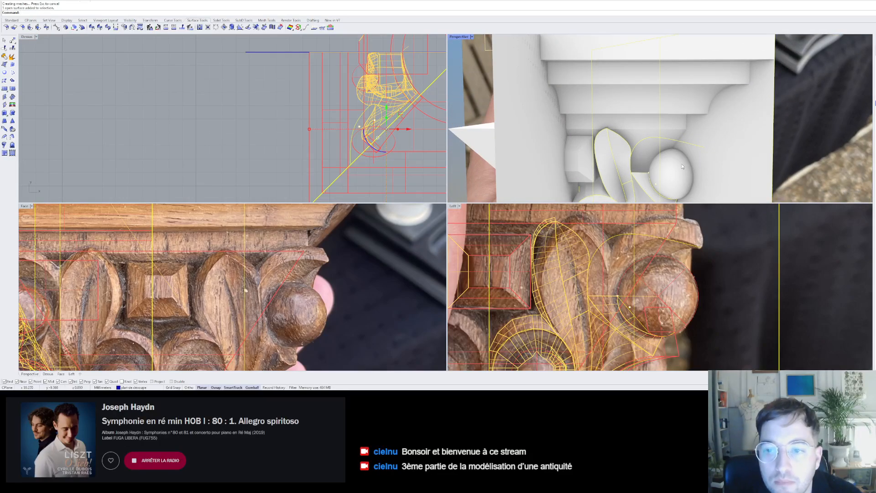
left_click(681, 164, "shift")
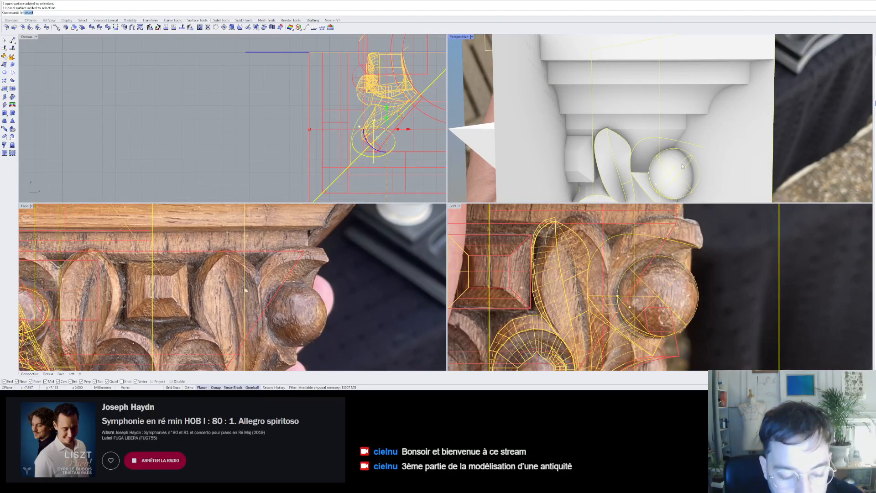
type("ect")
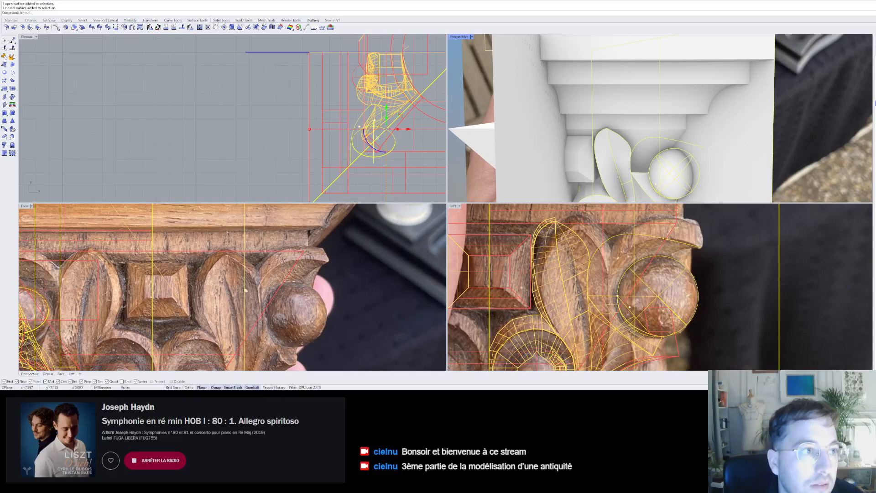
key("Return")
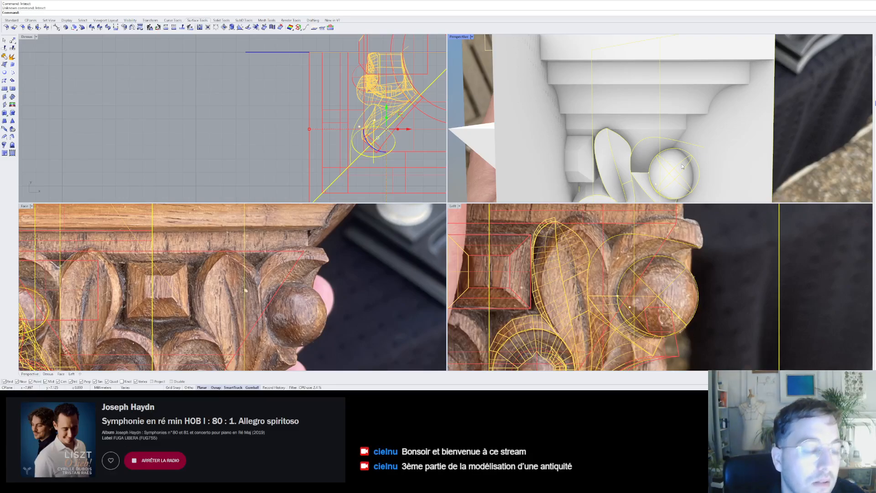
type("Intersect")
key("Return")
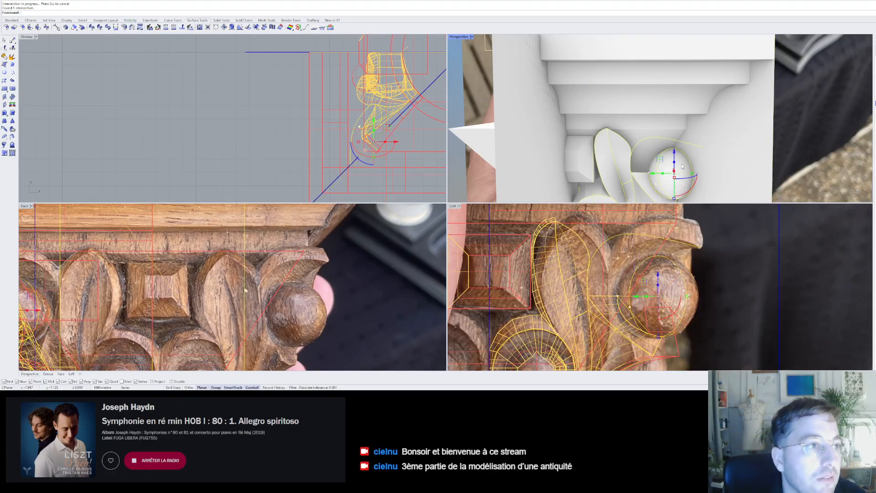
- Move the intersection curve around the sphere to the layer "dessin 2"
left_click(696, 148)
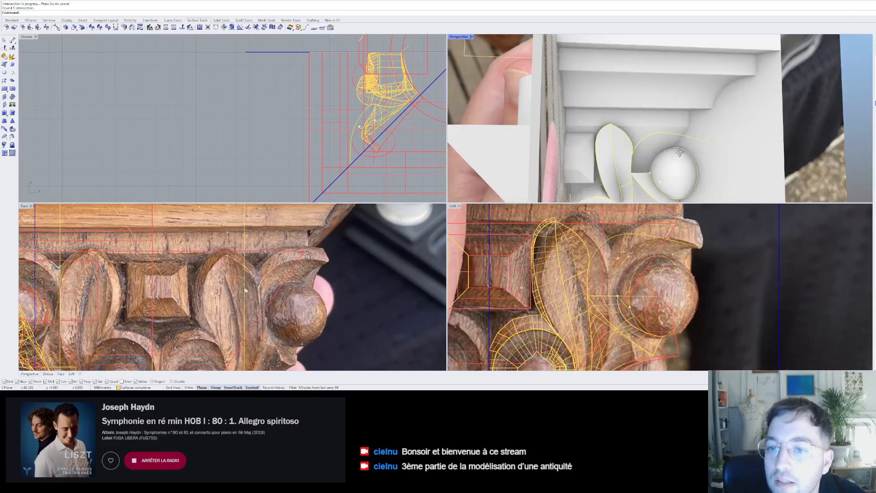
scroll(684, 164, "up", 3)
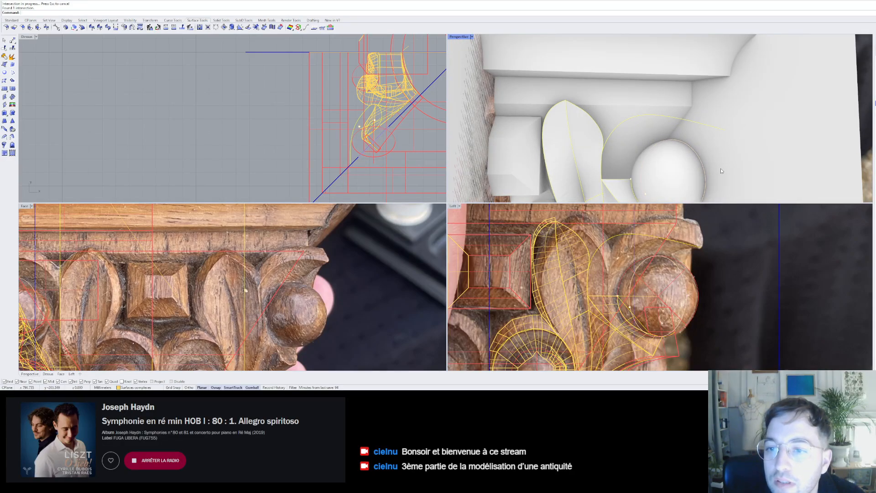
left_click(699, 157)
left_click(148, 372)
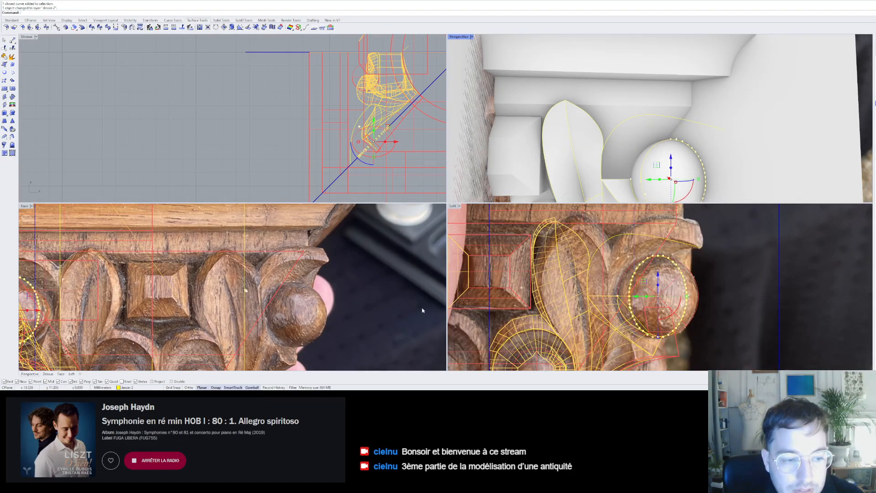
key("Escape")
- Start an interpolated curve at the corner of the triangular surface that touches the sphere
scroll(720, 132, "down", 7)
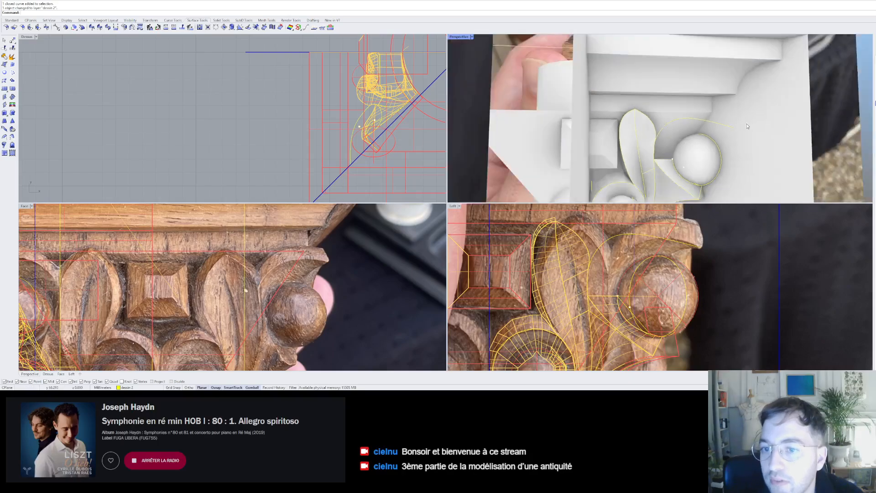
scroll(692, 152, "up", 9)
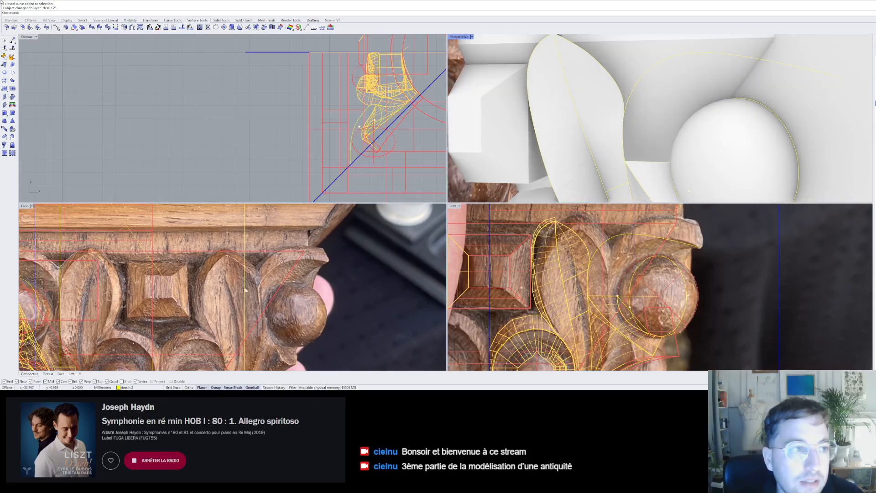
left_click(220, 20)
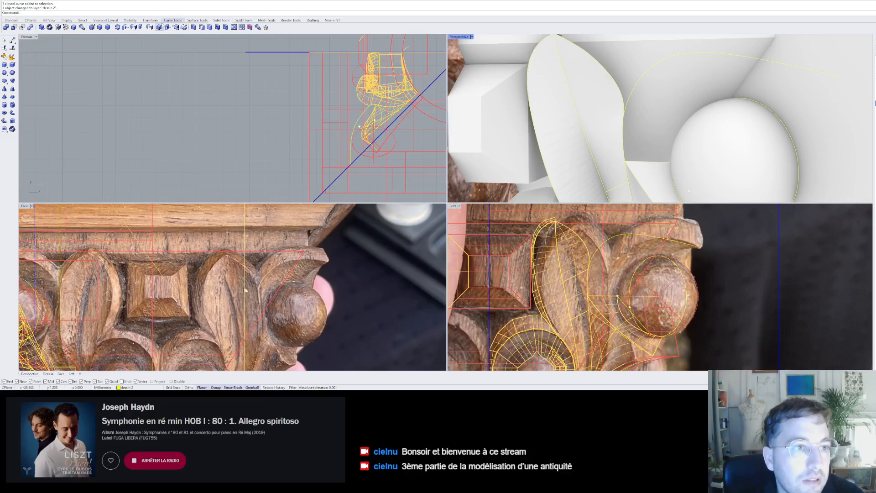
left_click(189, 21)
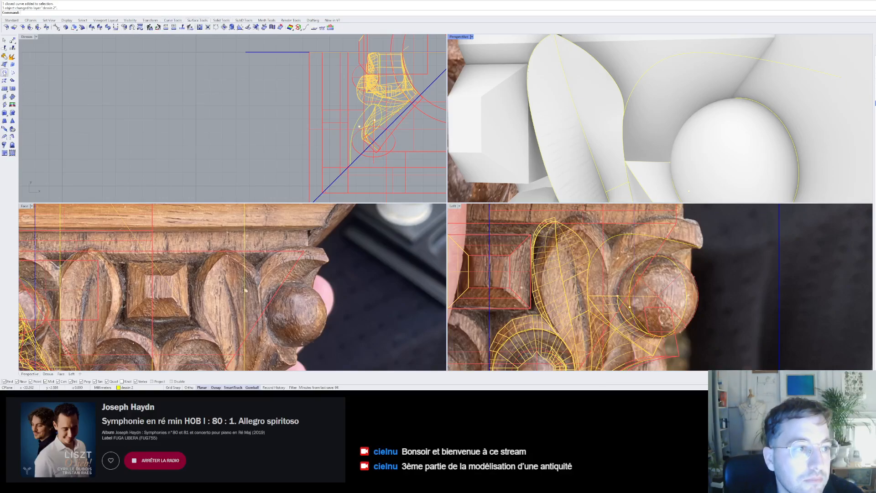
left_click(173, 20)
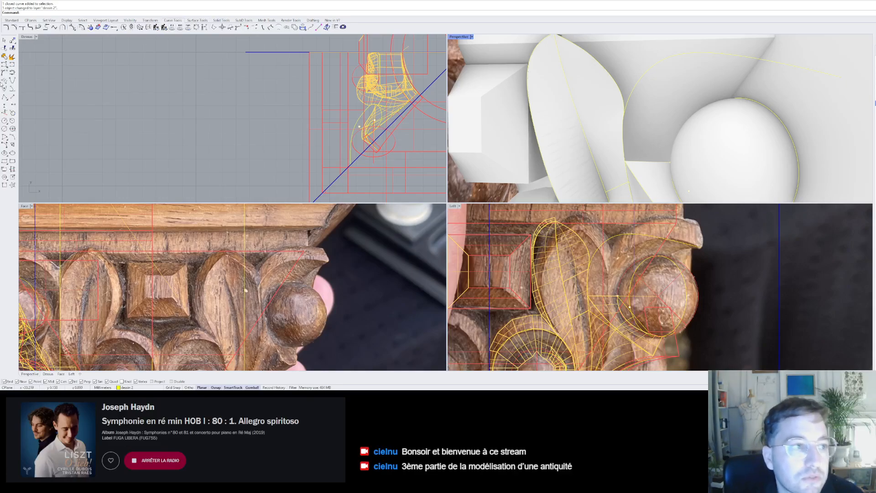
left_click(4, 65)
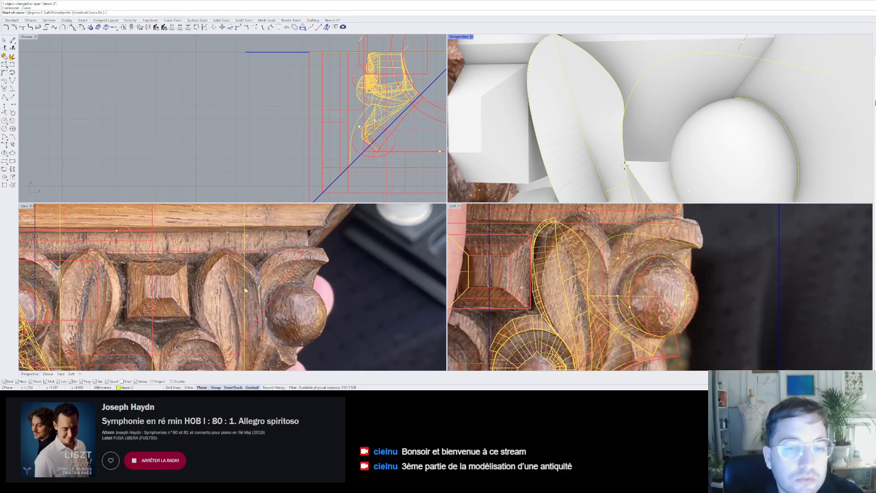
key("Escape")
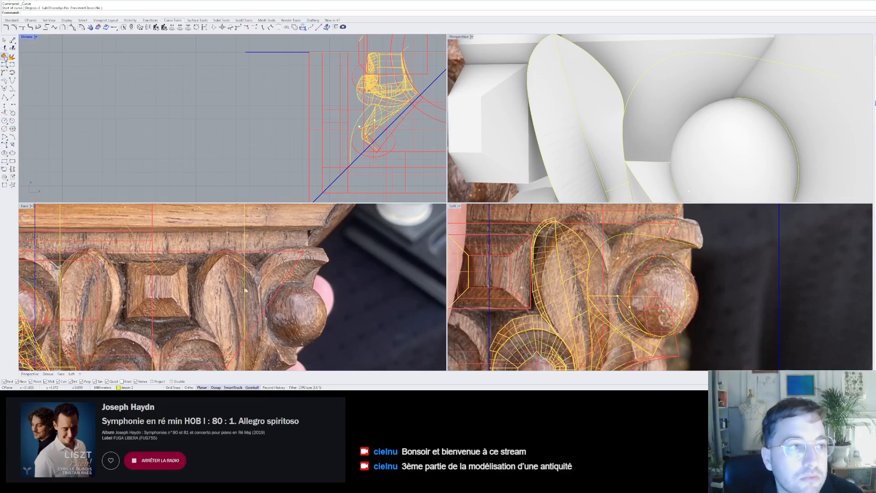
left_click(12, 65)
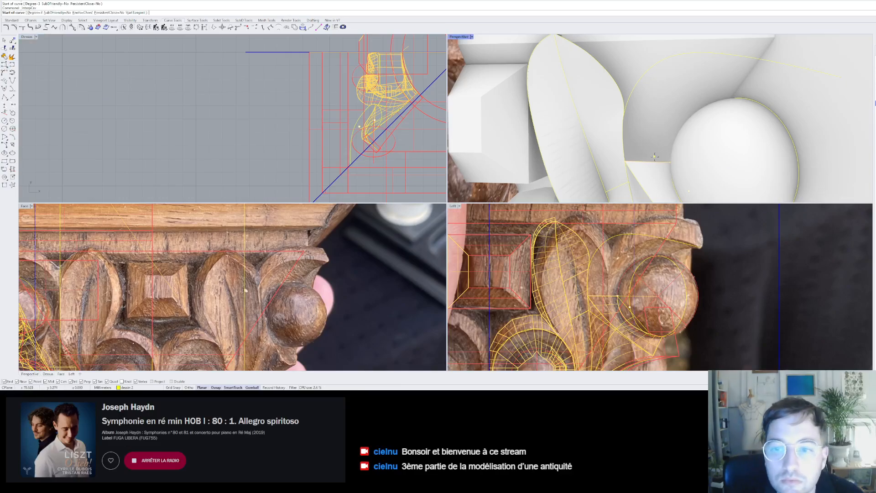
scroll(672, 162, "up", 6)
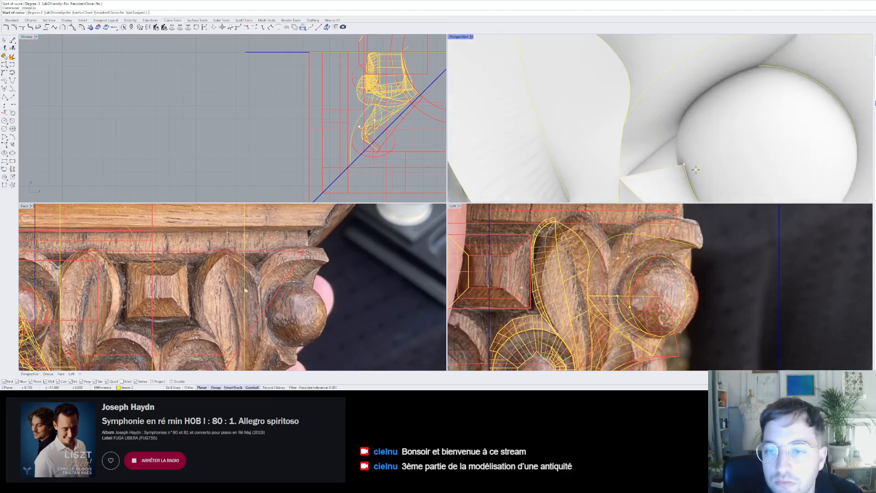
left_click(677, 161)
scroll(693, 133, "down", 4)
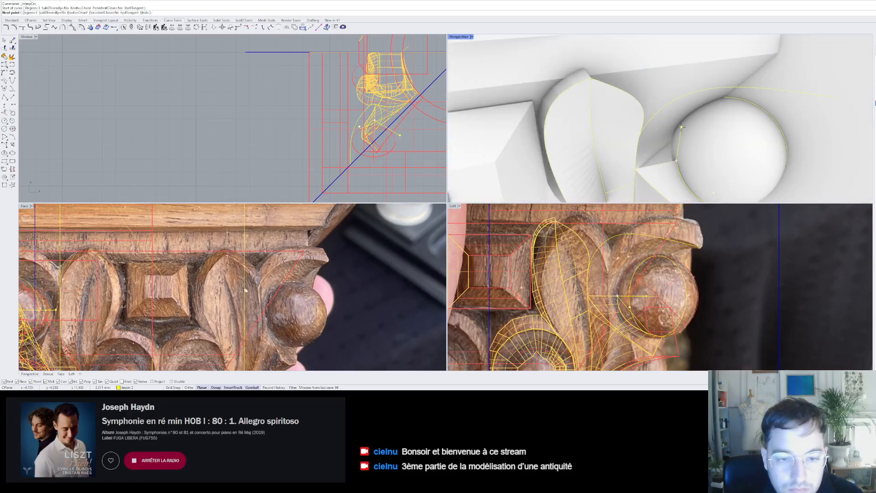
- Try routing the interpolated curve through three points around the sphere's upper side, and undo those points
left_click(681, 127)
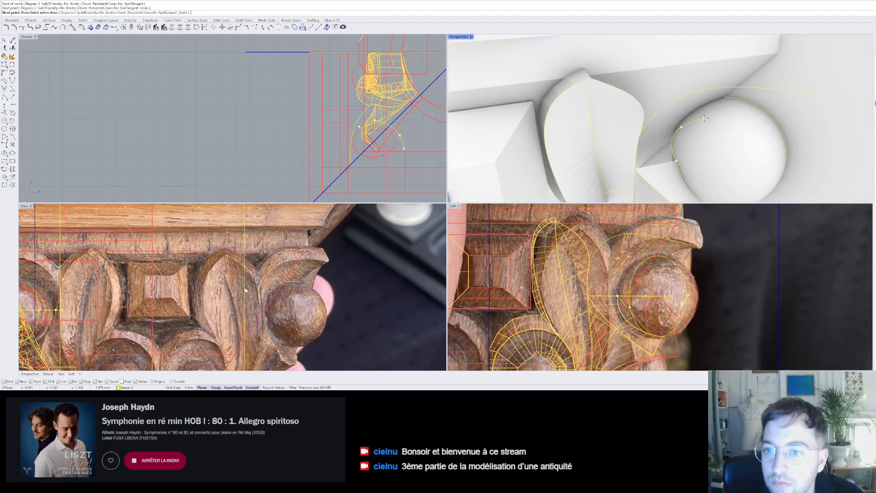
left_click(718, 108)
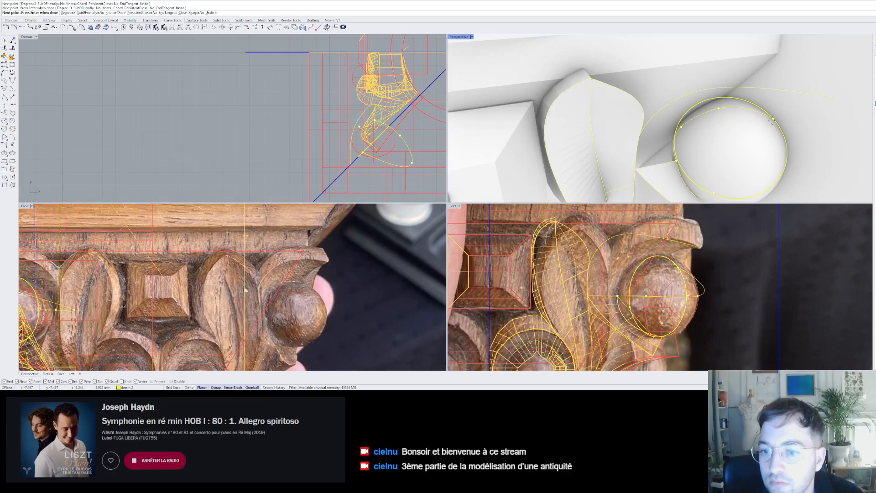
left_click(772, 120)
scroll(772, 120, "down", 6)
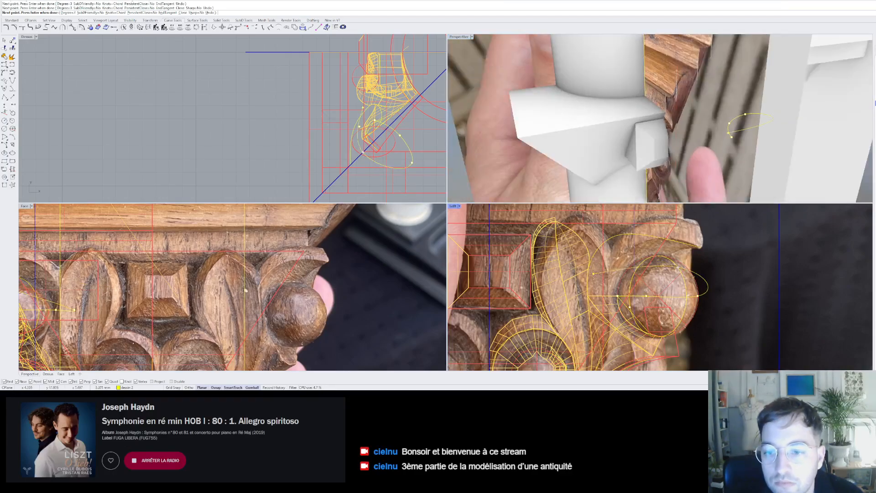
scroll(740, 184, "down", 4)
right_click_drag(741, 185, 654, 191)
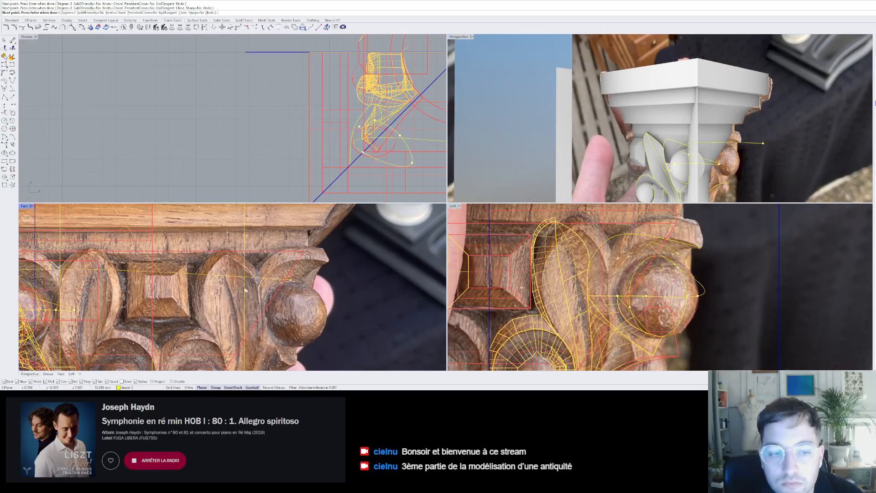
scroll(221, 279, "down", 4)
scroll(220, 279, "up", 4)
scroll(220, 279, "up", 3)
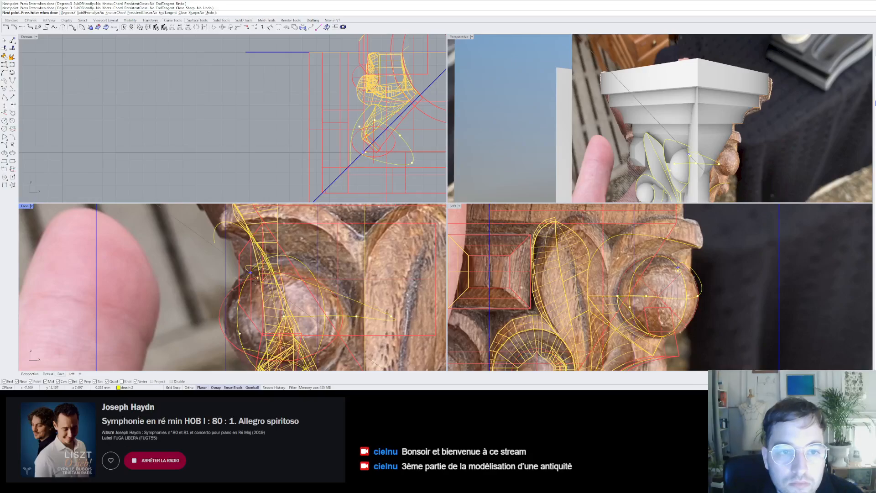
key("ctrl+z")
key("ctrl+z")
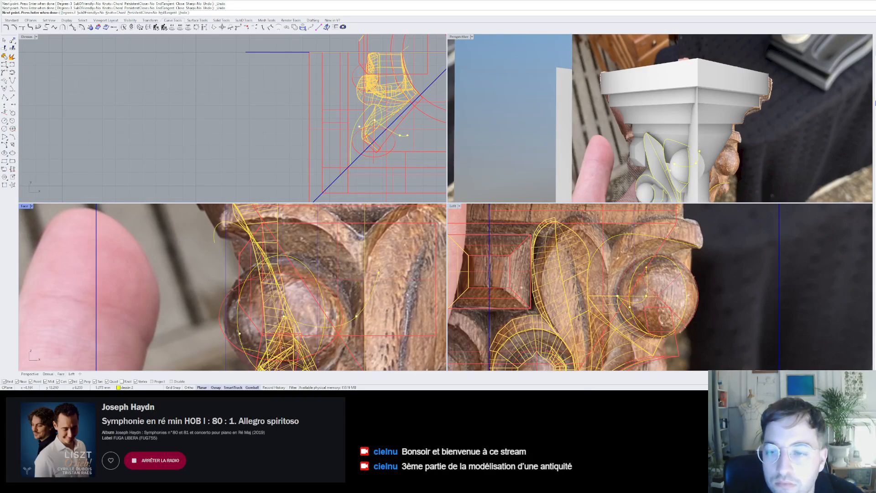
right_click_drag(667, 137, 705, 183)
key("ctrl+z")
- Finish the interpolated curve with its end point on the intersection curve around the sphere
scroll(706, 183, "up", 5)
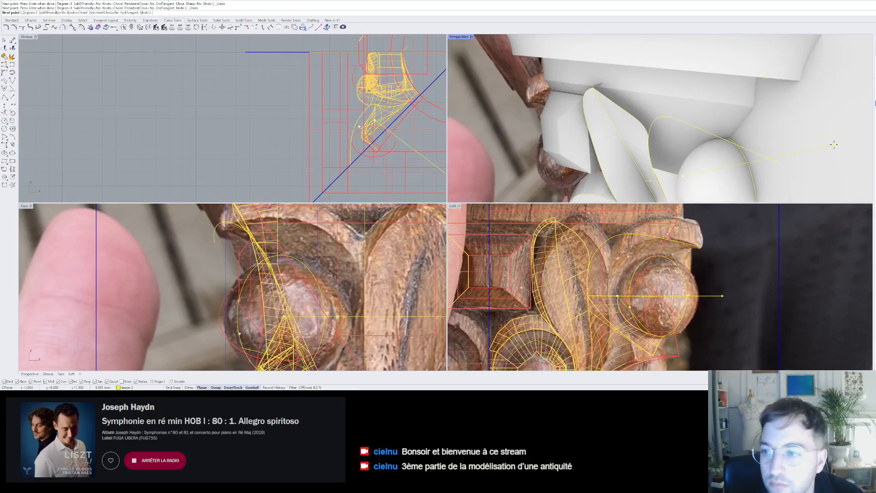
scroll(673, 155, "up", 4)
scroll(679, 161, "down", 8)
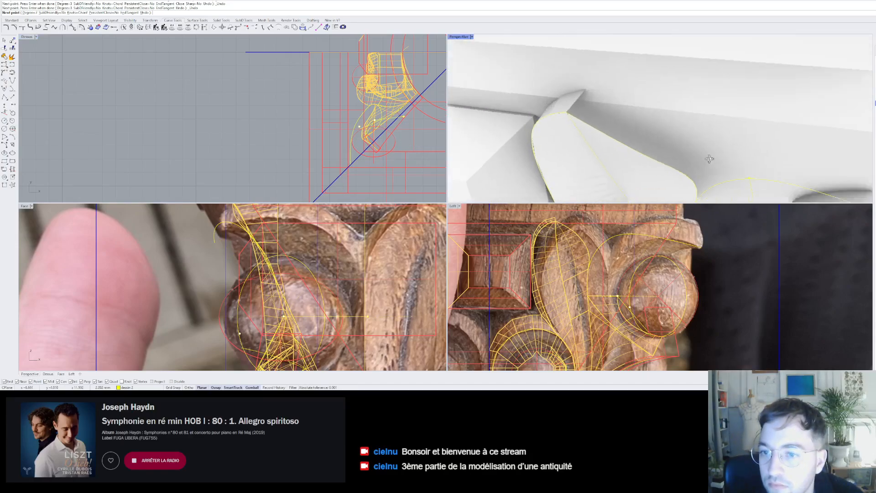
scroll(726, 137, "up", 6)
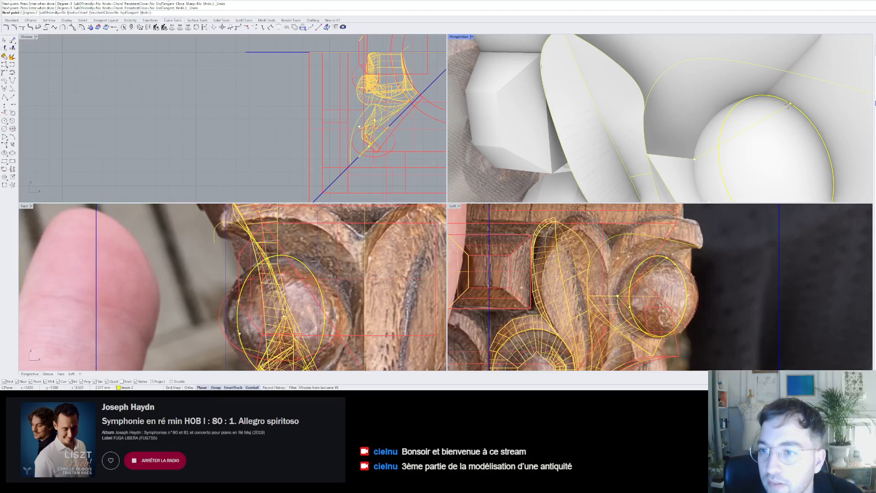
left_click(819, 132)
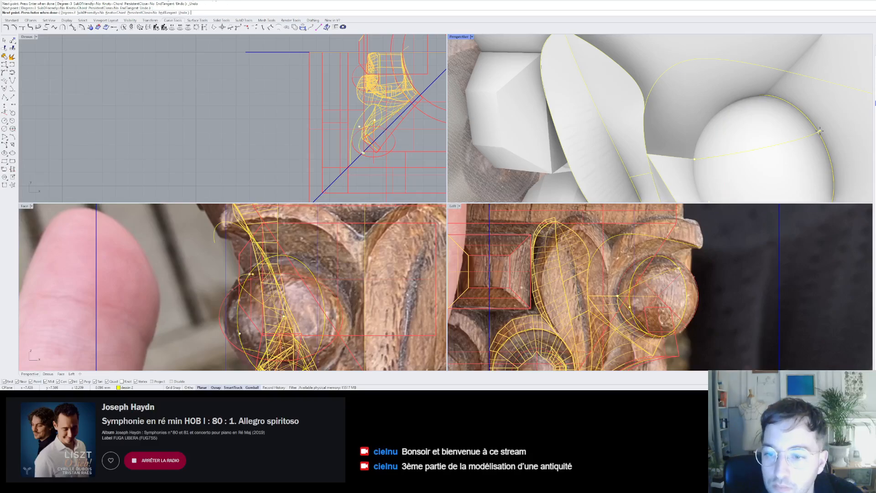
key("Return")
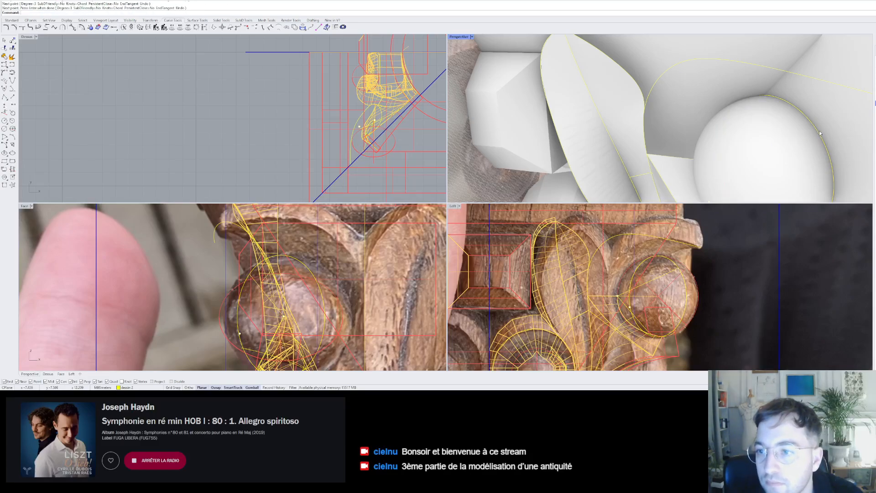
- Try moving the new curve's control point nearest the triangular surface in the Left view, and undo the move
left_click(665, 277)
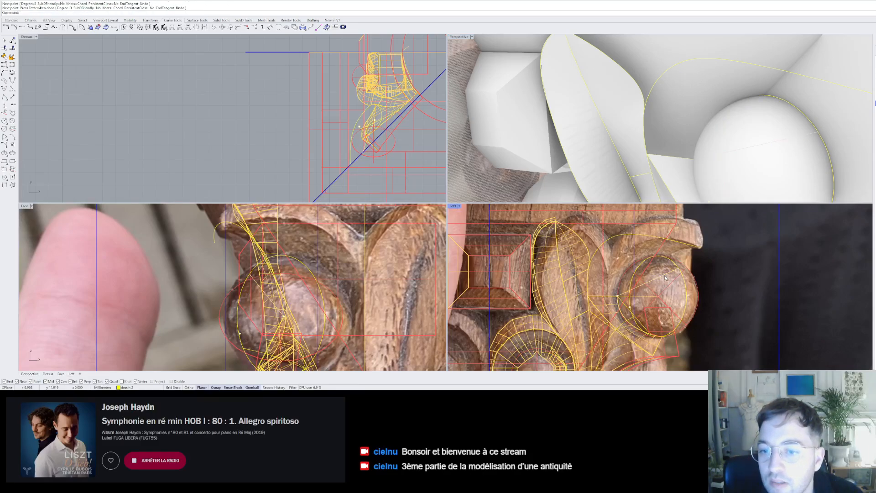
left_click(689, 292)
scroll(669, 294, "up", 3)
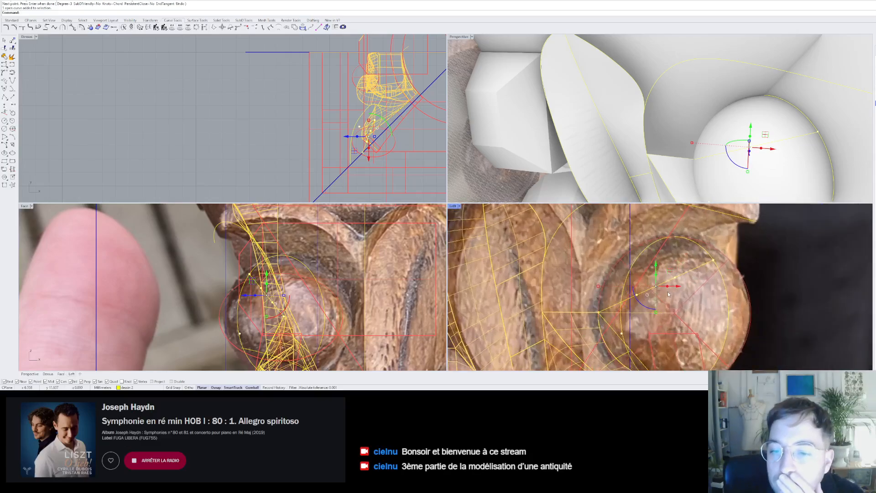
left_click(674, 239)
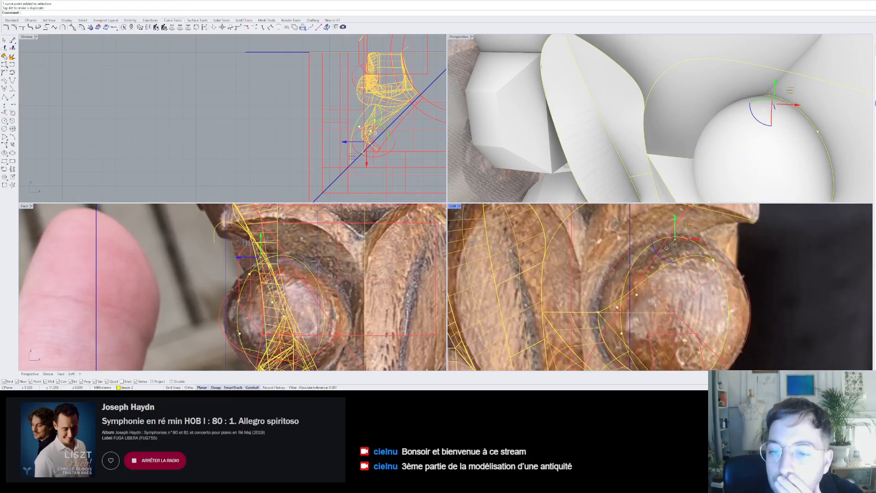
left_click_drag(636, 295, 632, 211)
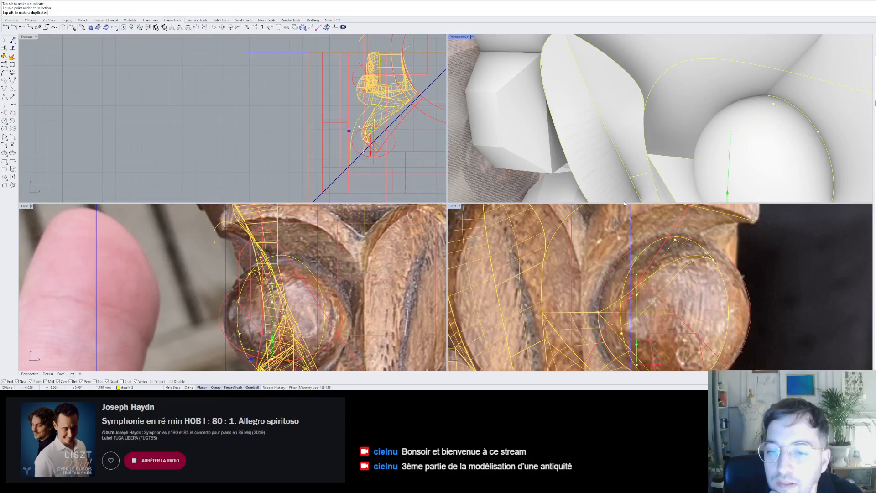
left_click(626, 201)
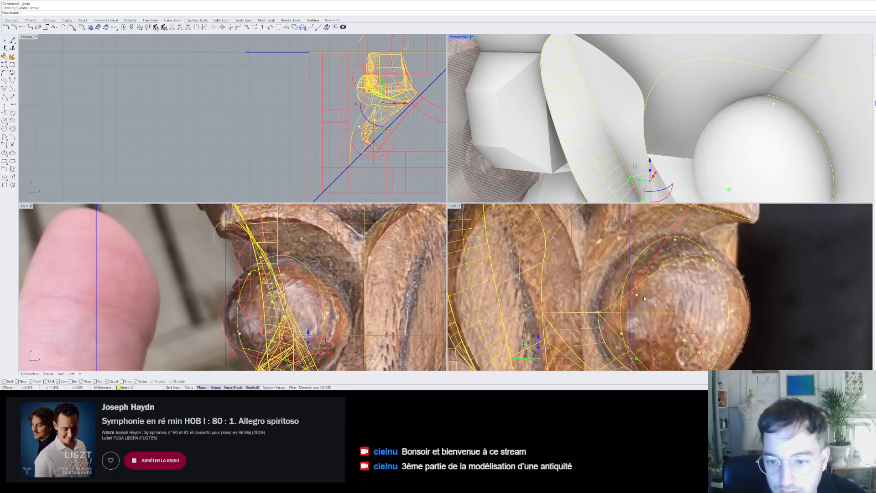
key("ctrl+z")
left_click(639, 295)
key("Escape")
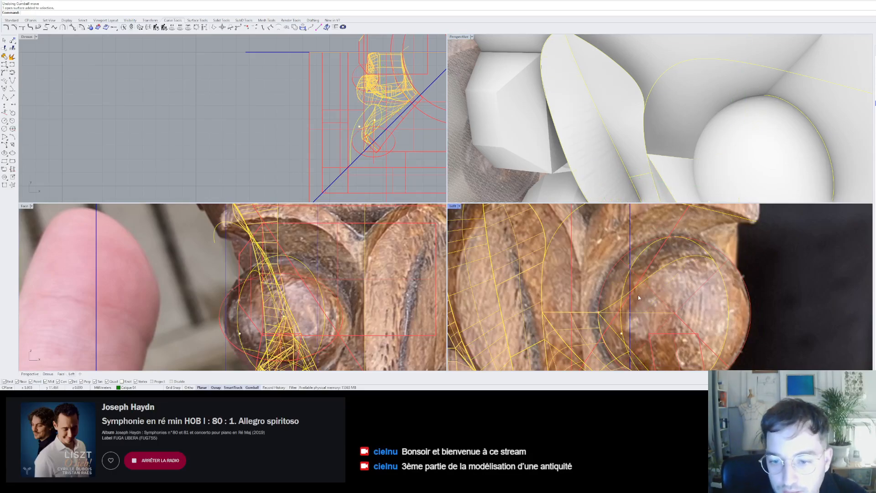
- Show the new curve's control points and move its two inner points outward in the Left view to arch it over the sphere
left_click(655, 273)
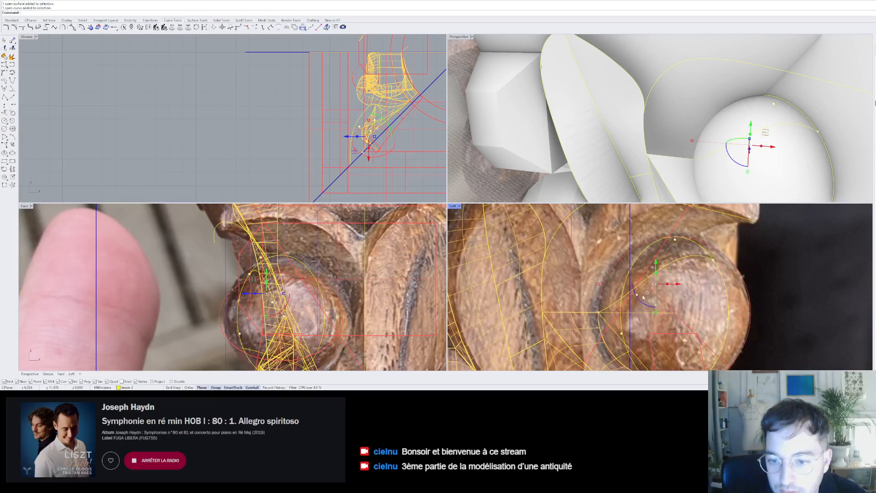
key("F10")
left_click(638, 296)
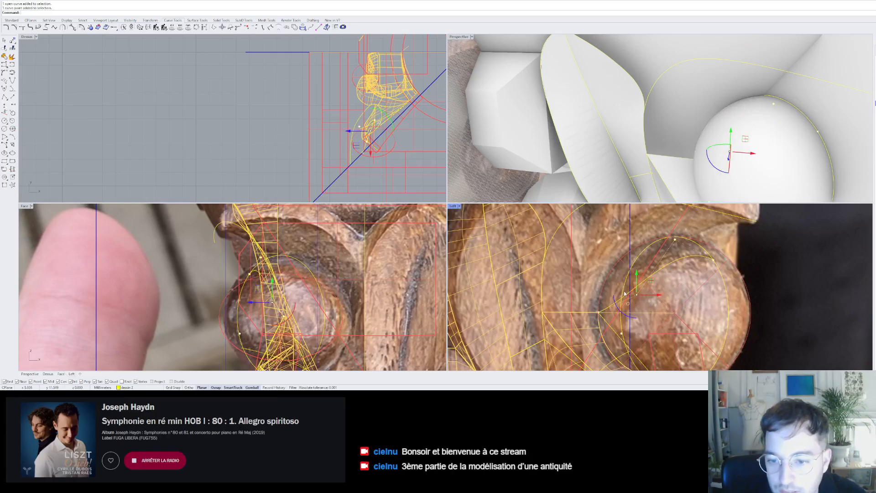
left_click_drag(638, 296, 632, 216)
left_click(675, 242)
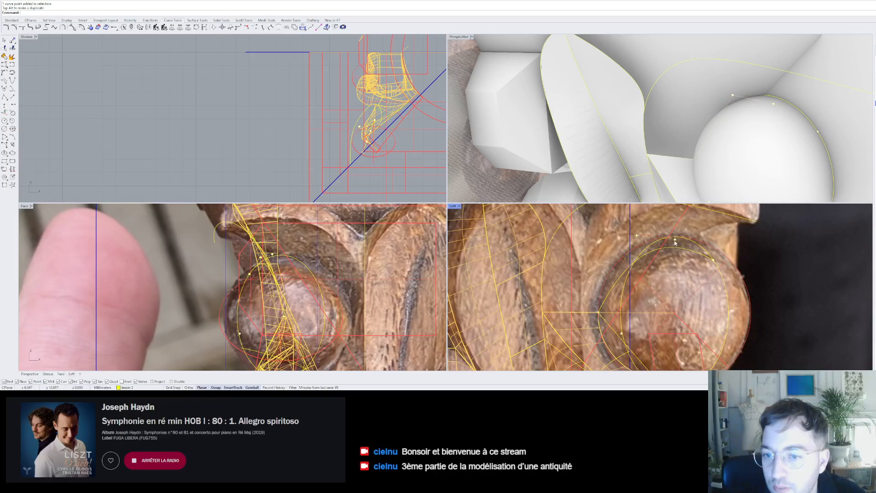
left_click(675, 240)
left_click_drag(675, 239, 689, 228)
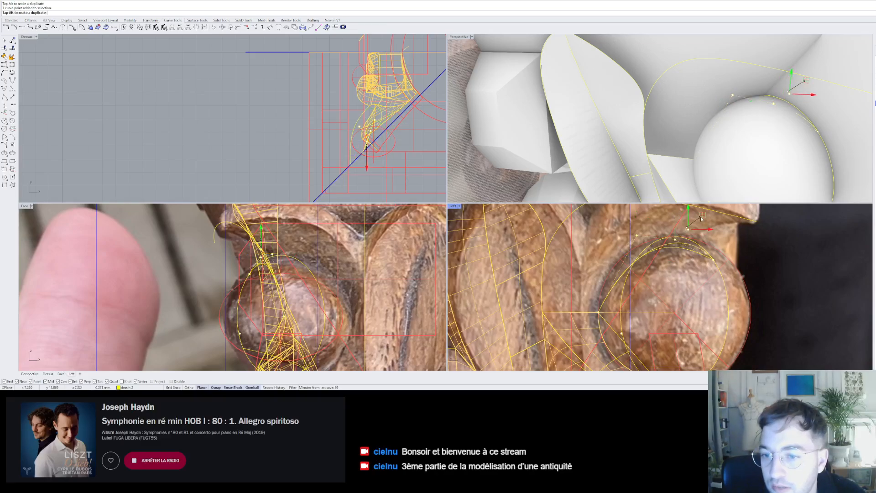
left_click(670, 244)
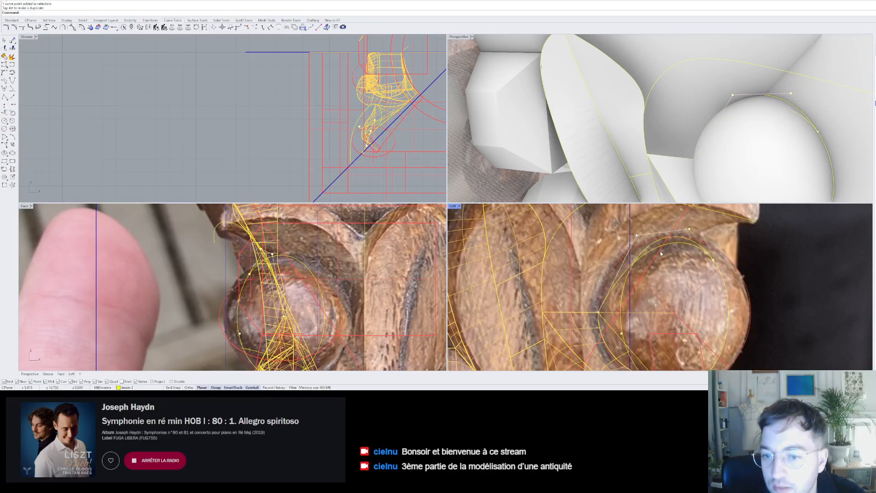
left_click(637, 236)
left_click_drag(651, 221, 611, 228)
- Shift the curve's control point above the sphere horizontally in the Face view
scroll(647, 298, "down", 2)
right_click_drag(708, 160, 766, 113)
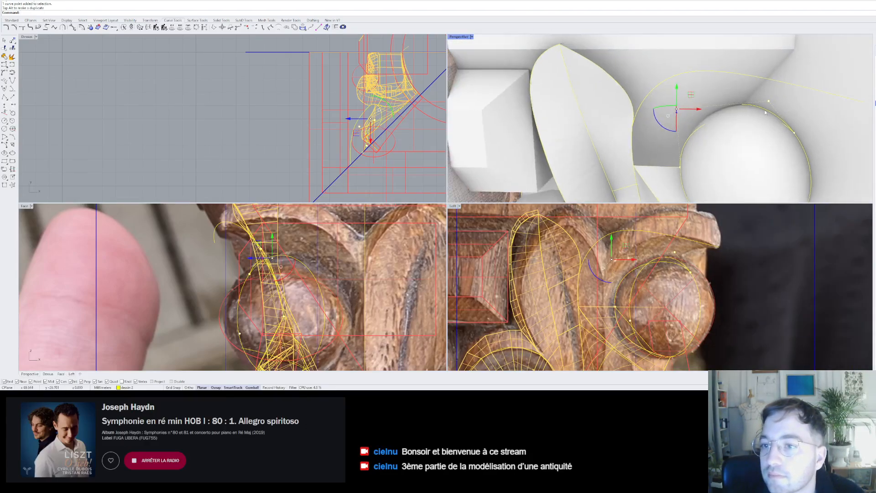
left_click(770, 103)
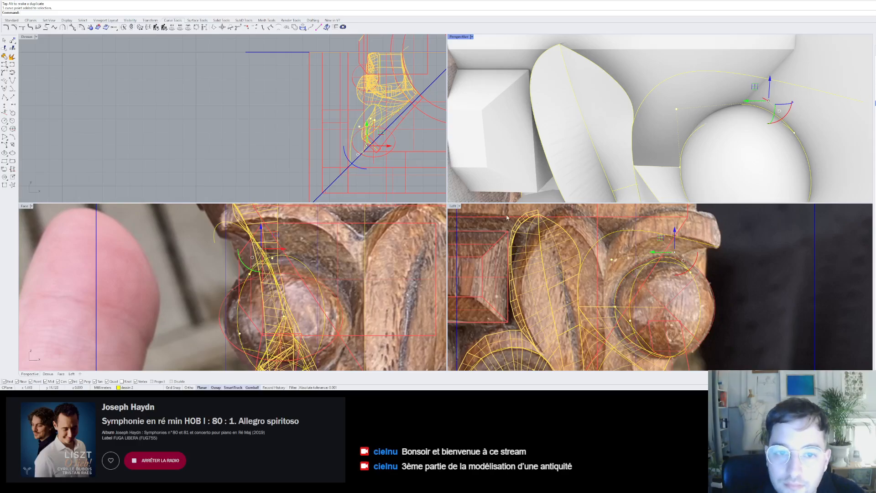
left_click_drag(275, 249, 293, 249)
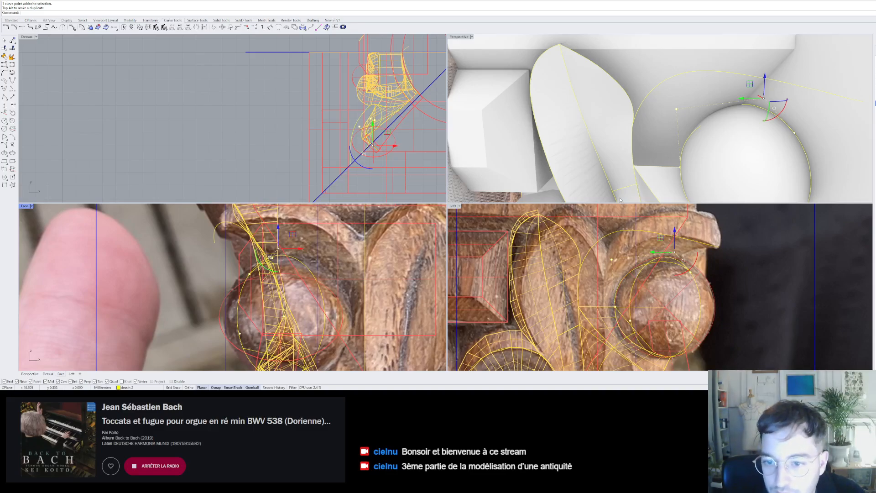
- Shift the arched curve's control point above the sphere along both plan directions in the Dessus view
scroll(662, 130, "down", 9)
right_click_drag(663, 130, 680, 157)
scroll(359, 152, "up", 3)
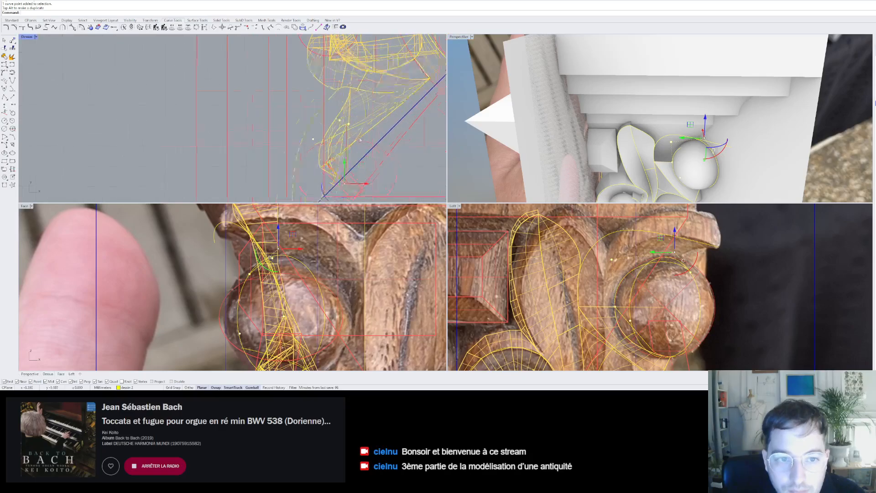
scroll(344, 172, "up", 4)
left_click_drag(366, 162, 371, 151)
scroll(362, 158, "up", 5)
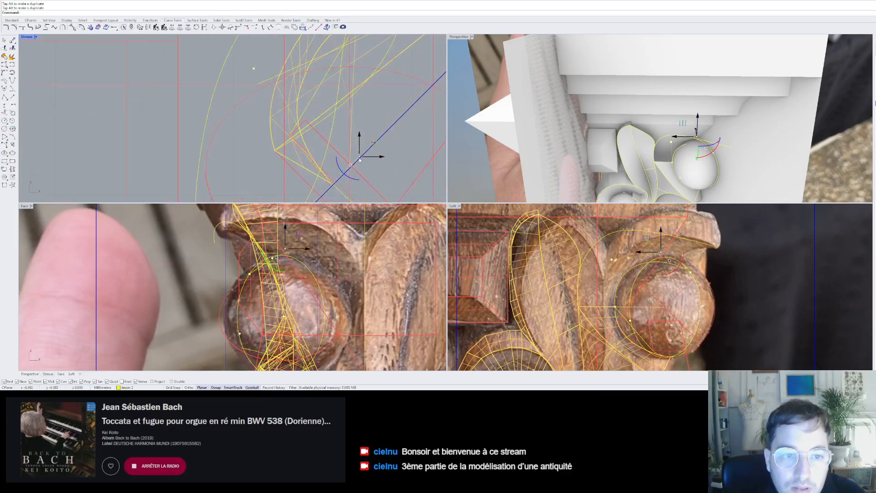
- Select the arched curve's other inner control point and shift it along both plan directions in the Dessus view
right_click_drag(489, 143, 677, 49)
left_click_drag(677, 49, 697, 79)
scroll(687, 111, "up", 5)
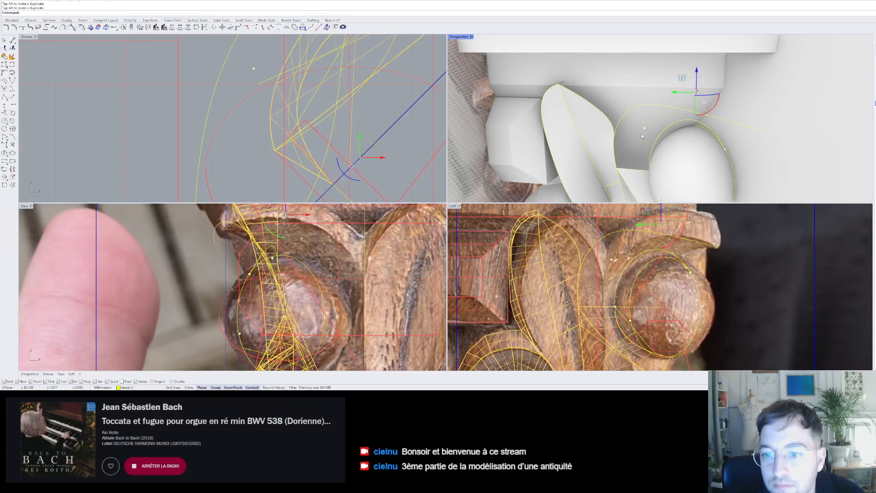
scroll(347, 111, "up", 4)
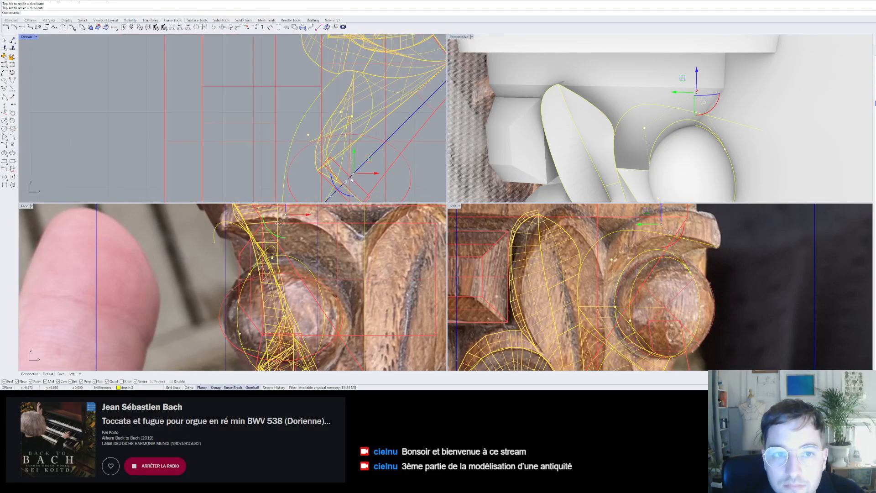
left_click(338, 114)
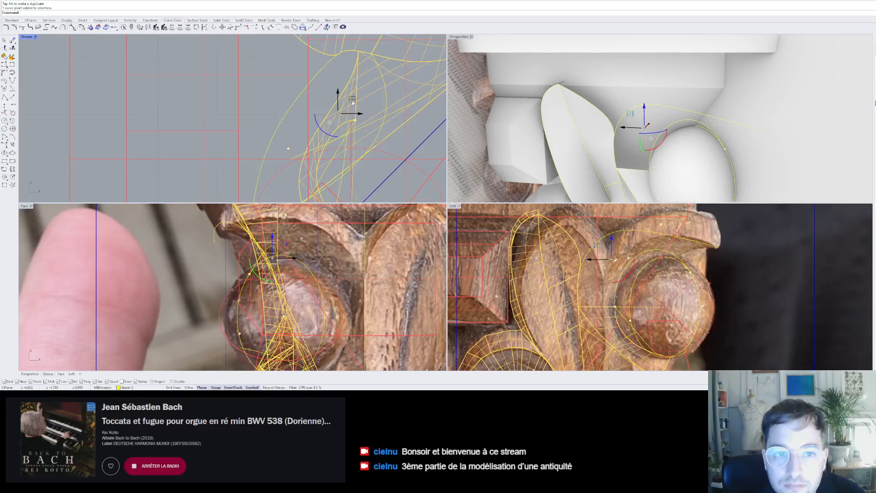
left_click_drag(352, 100, 393, 107)
right_click_drag(598, 196, 648, 114)
right_click(619, 141)
scroll(619, 141, "down", 6)
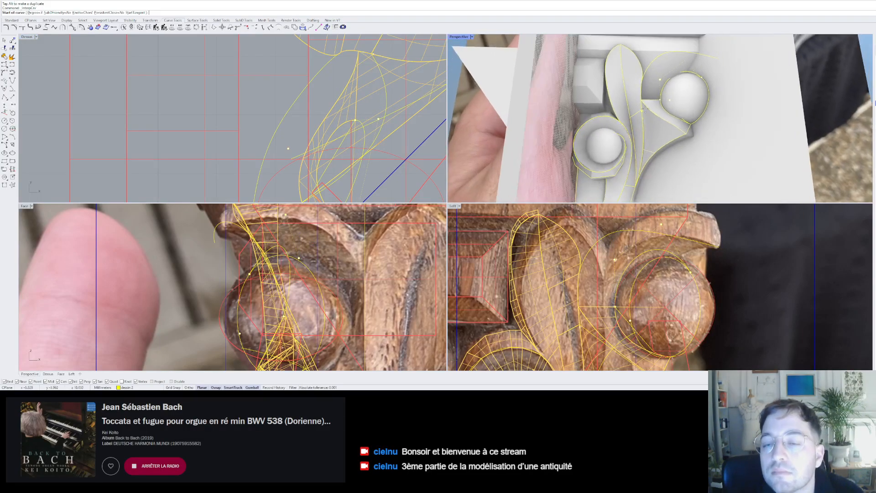
scroll(667, 76, "up", 10)
scroll(672, 82, "down", 6)
right_click_drag(672, 82, 658, 121)
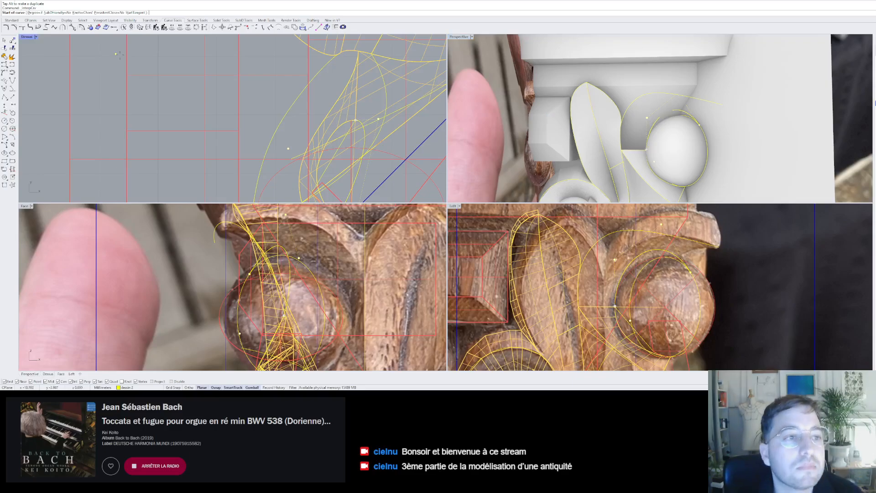
key("Escape")
- Pull the arched interpolated curve onto the sphere's surface
left_click(227, 21)
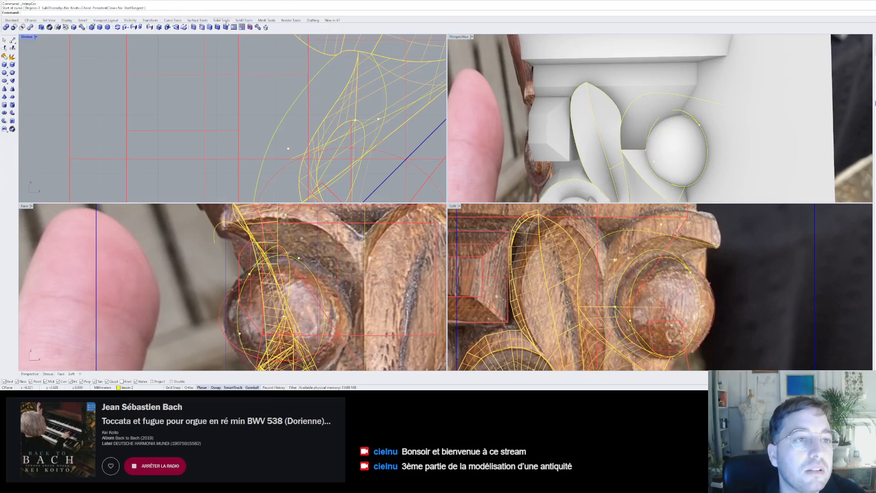
left_click(197, 20)
left_click(174, 21)
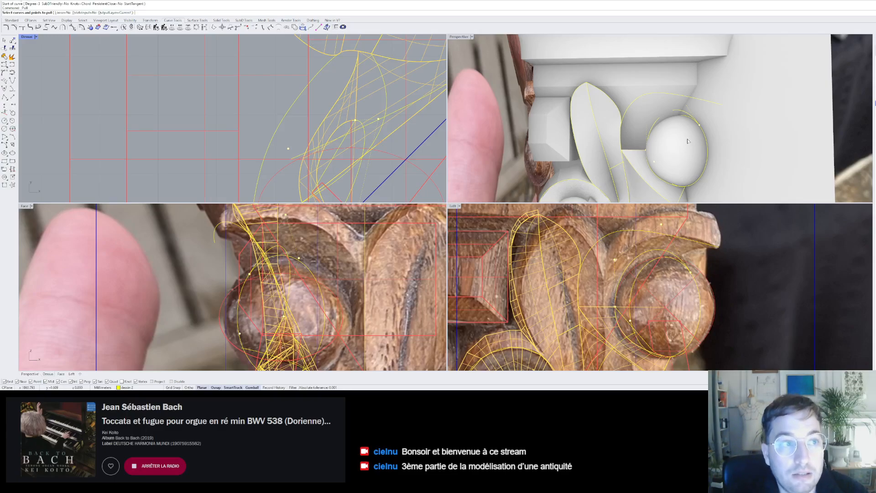
left_click(685, 115)
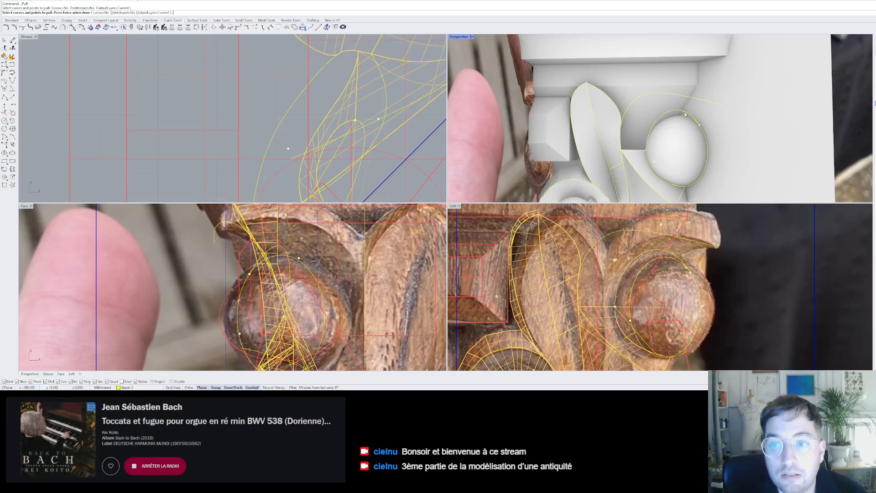
key("Return")
left_click(678, 142)
key("Return")
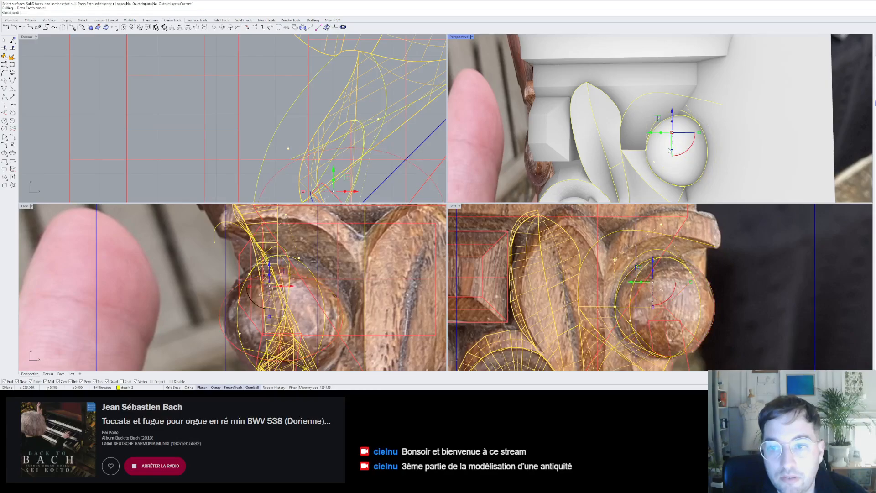
- Delete the original arched curve and the closed intersection curve around the sphere, keeping the pulled curve
left_click(689, 132)
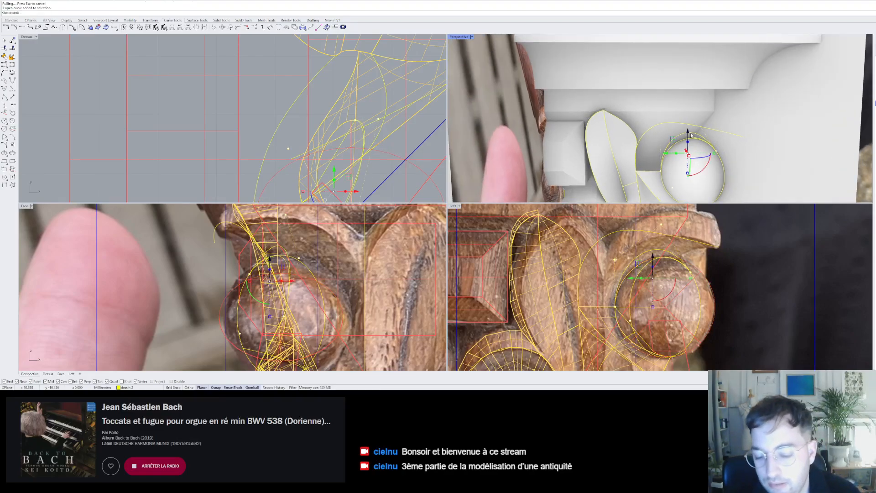
key("Delete")
right_click_drag(685, 147, 679, 157)
scroll(677, 146, "up", 3)
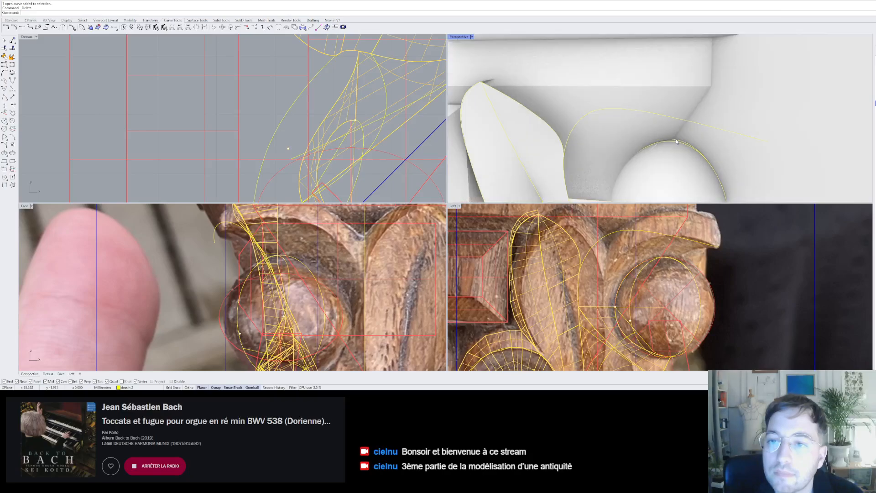
left_click(692, 154)
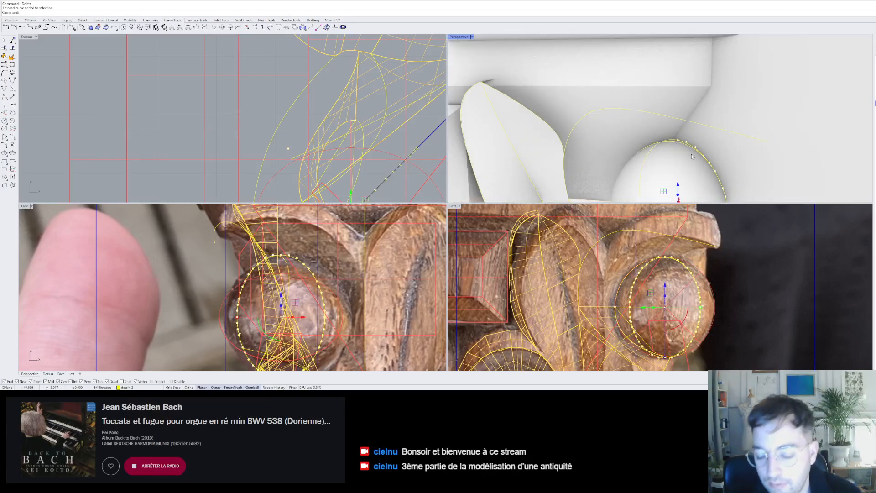
key("Delete")
- Delete the triangular surface between the leaf and the sphere's lower tip, keeping its boundary curves
scroll(691, 154, "down", 6)
right_click_drag(692, 154, 673, 145)
scroll(673, 134, "up", 3)
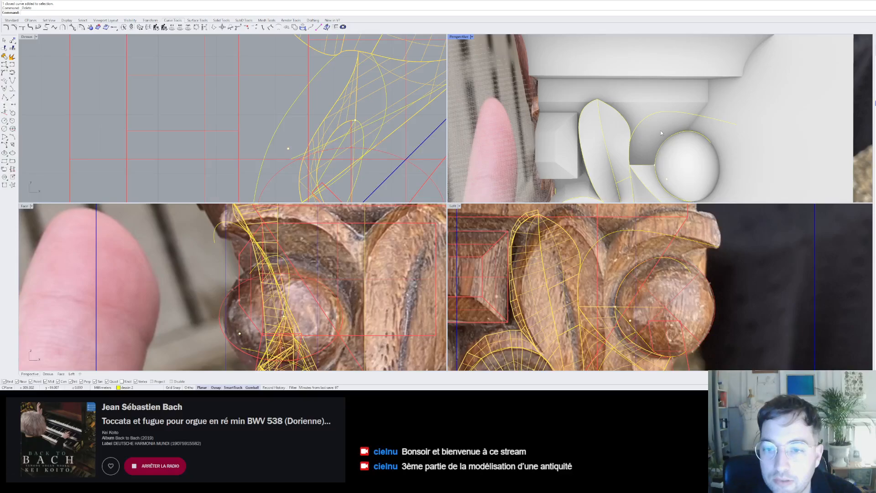
scroll(646, 161, "up", 3)
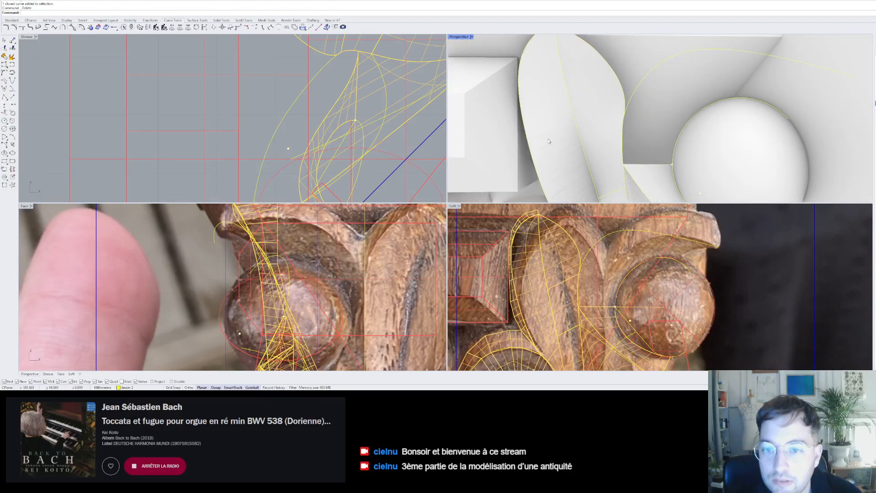
scroll(611, 141, "down", 3)
right_click_drag(612, 141, 636, 97)
scroll(636, 98, "up", 6)
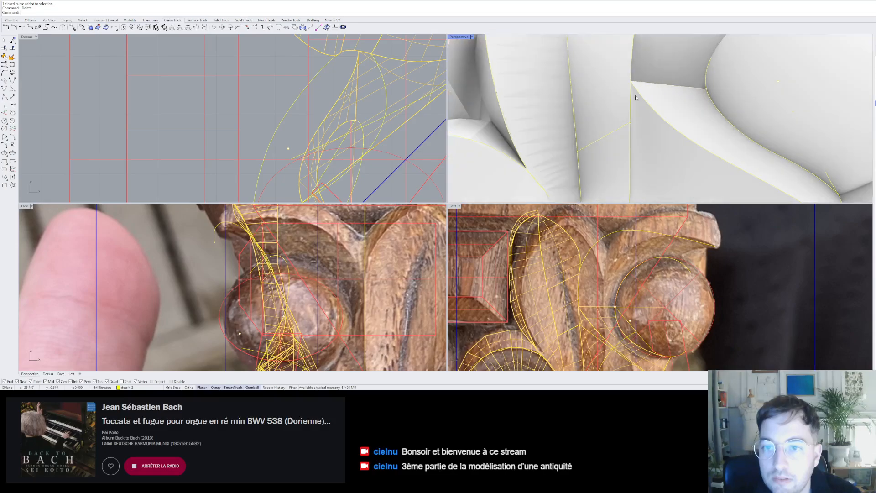
scroll(636, 97, "up", 4)
left_click(672, 92)
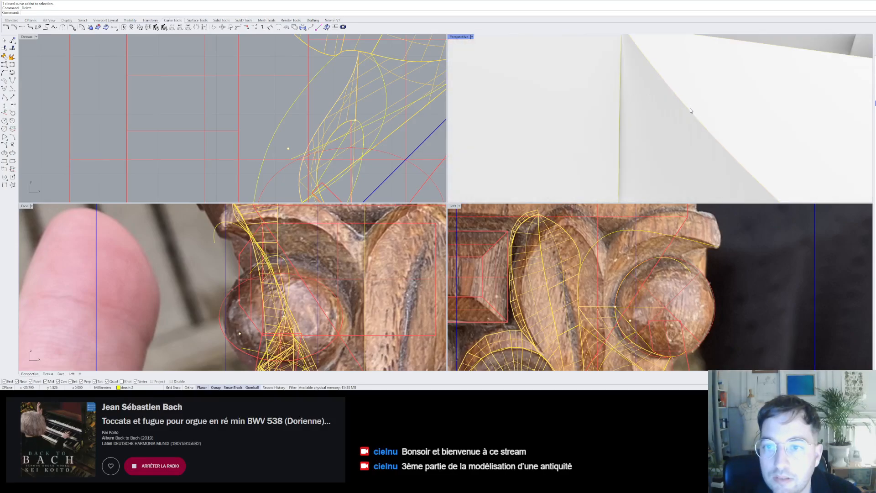
scroll(671, 87, "down", 5)
scroll(698, 117, "up", 5)
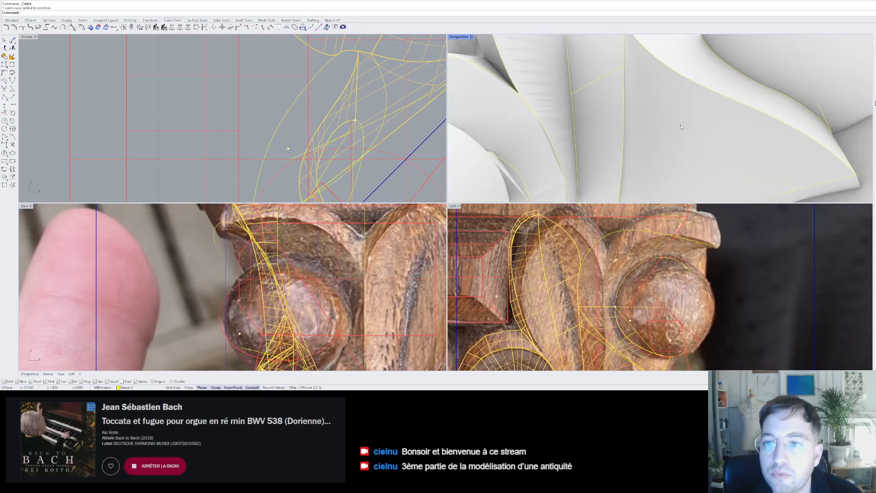
left_click(679, 122)
key("Delete")
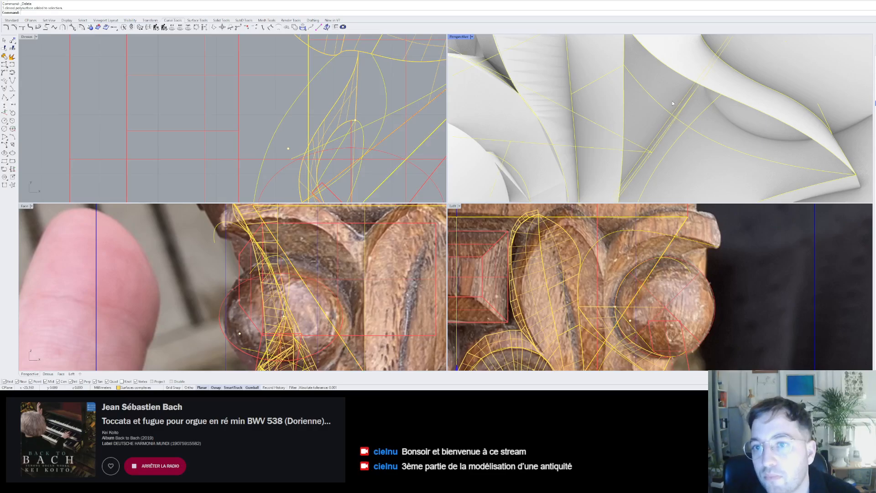
left_click(679, 72)
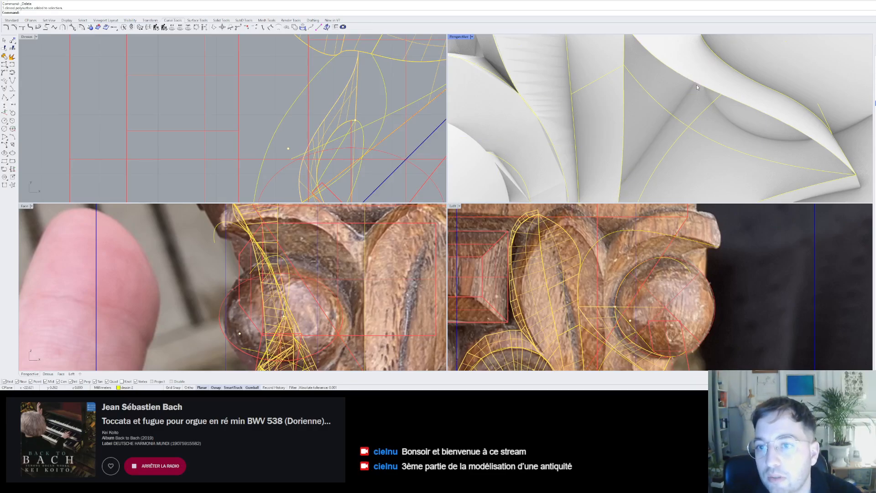
- Try moving the boundary curve below the sphere downward, and undo the move
left_click(696, 86)
scroll(696, 88, "down", 3)
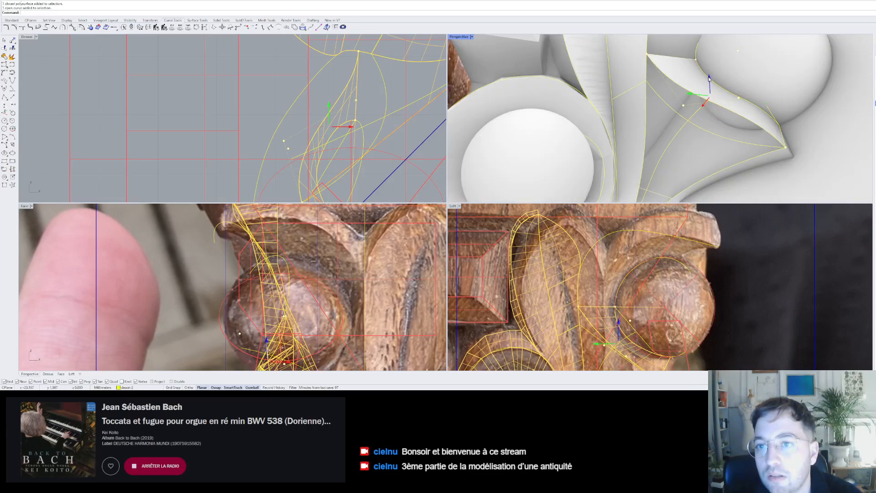
left_click_drag(710, 79, 707, 105)
key("ctrl+z")
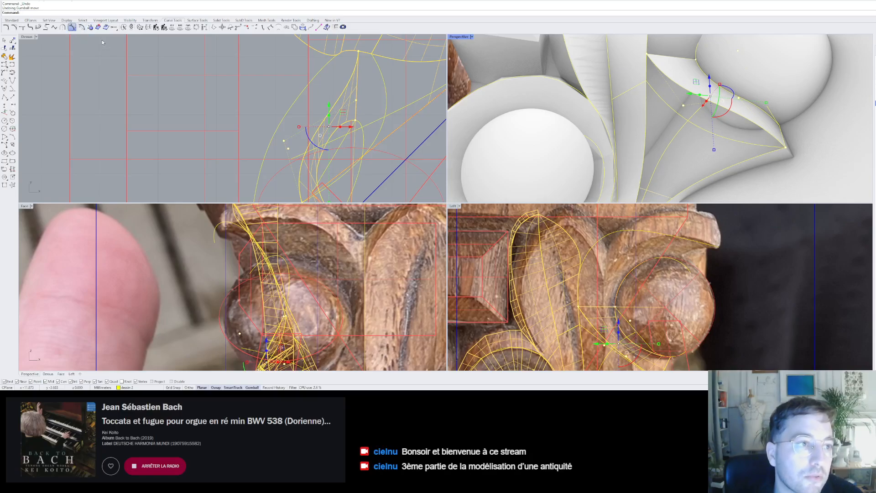
- Hide the boundary curve's control points and insert an extra control point near its end at the leaf
left_click(82, 28)
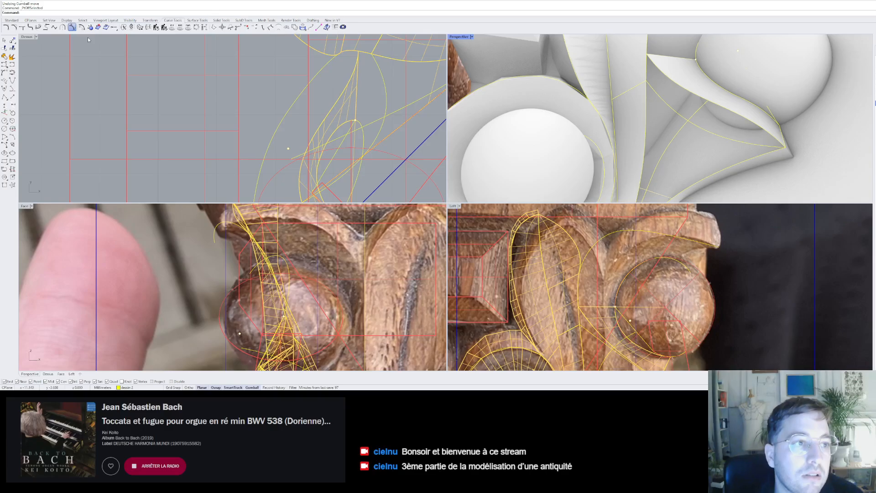
key("Return")
left_click(230, 27)
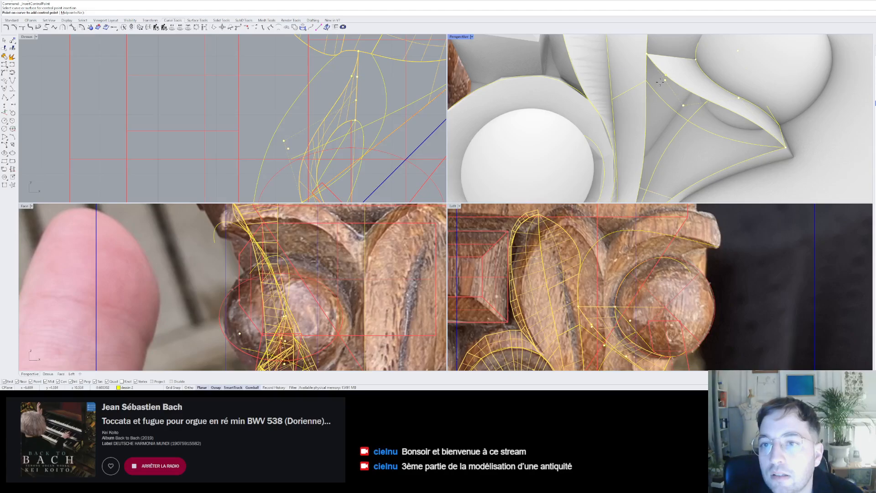
left_click(660, 80)
key("Return")
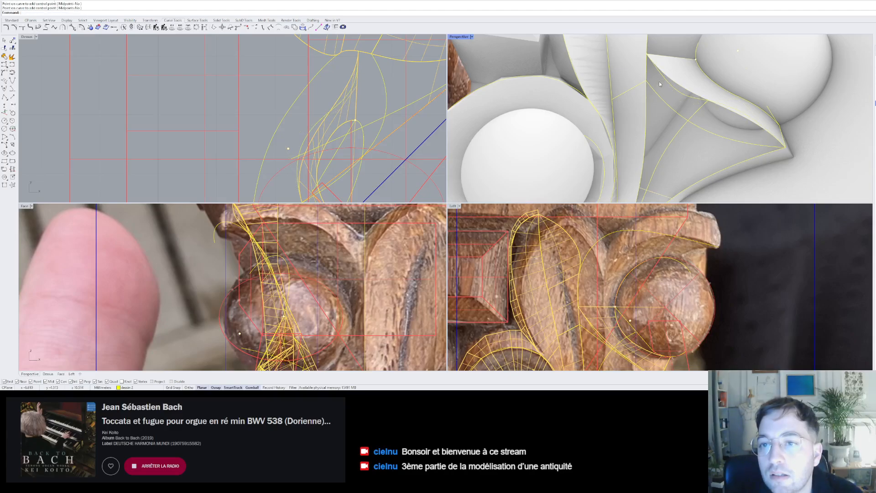
- Select the boundary curve's added control point and move it toward the leaf in the Dessus view
left_click(668, 80)
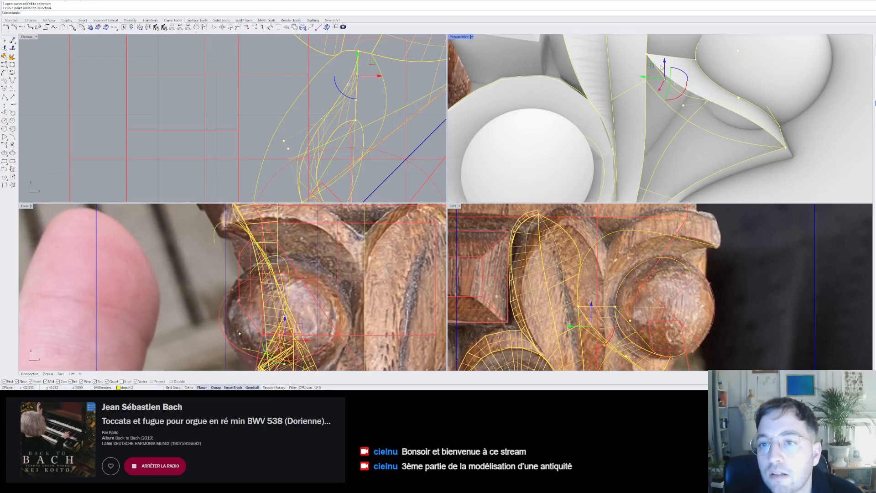
left_click(665, 83)
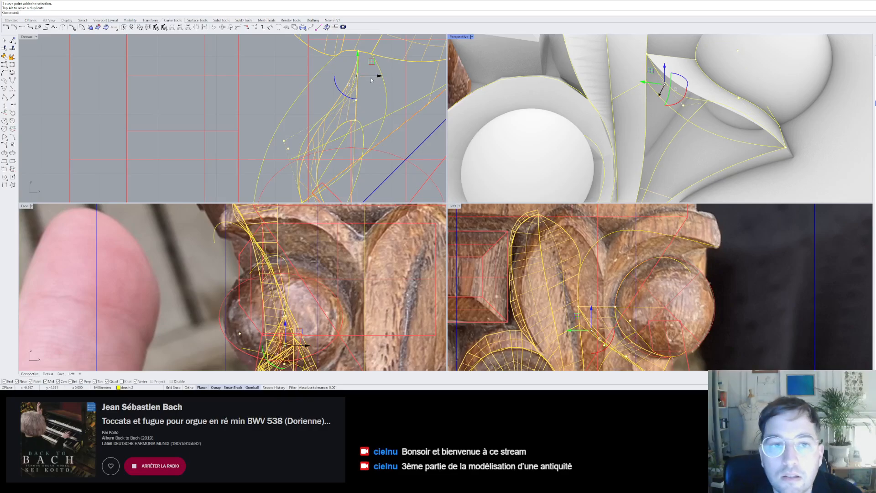
scroll(372, 79, "up", 5)
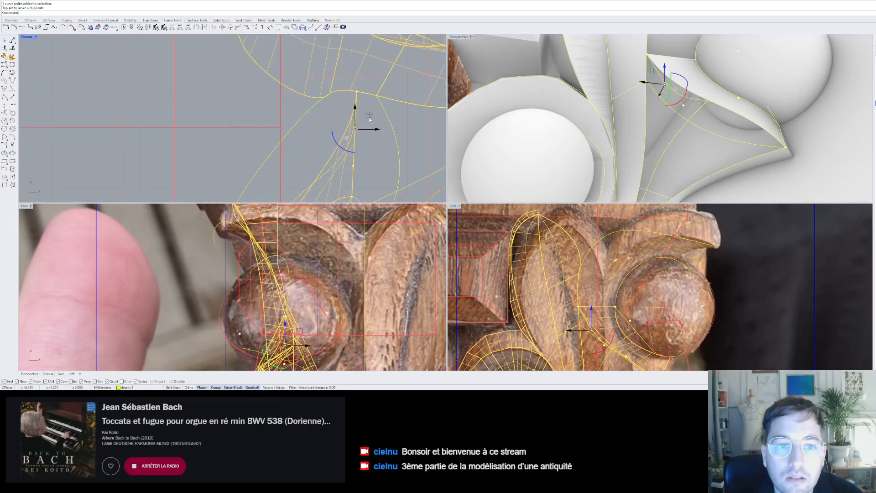
left_click_drag(370, 118, 352, 77)
scroll(647, 65, "up", 3)
scroll(540, 85, "up", 4)
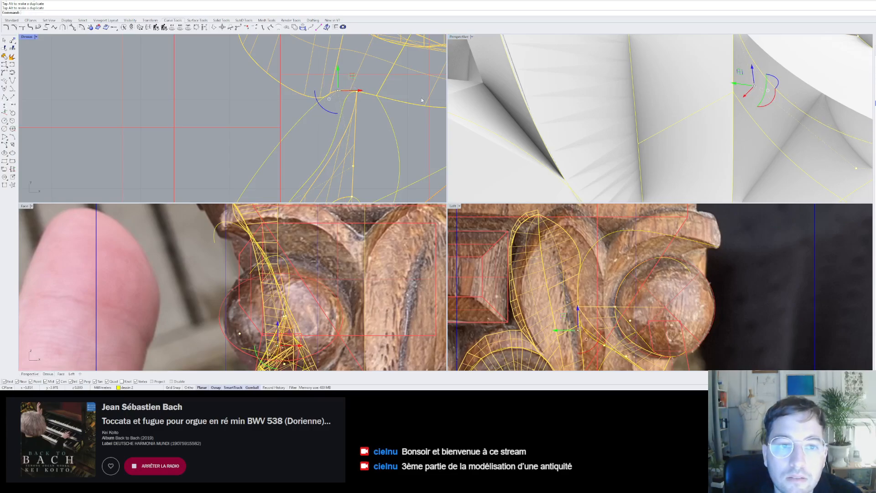
- Shift the added control point slightly back along the horizontal axis in the Dessus view
scroll(674, 93, "down", 5)
scroll(722, 98, "up", 5)
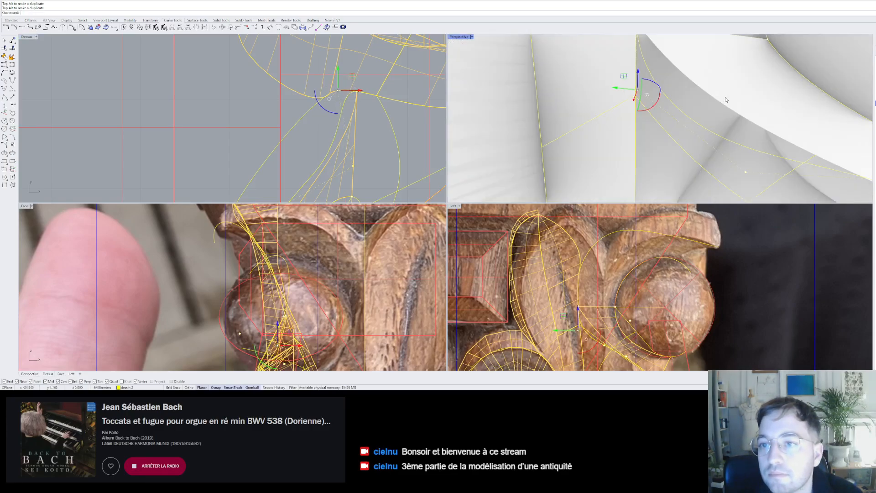
scroll(725, 100, "down", 5)
right_click_drag(726, 99, 579, 113)
left_click_drag(361, 91, 368, 97)
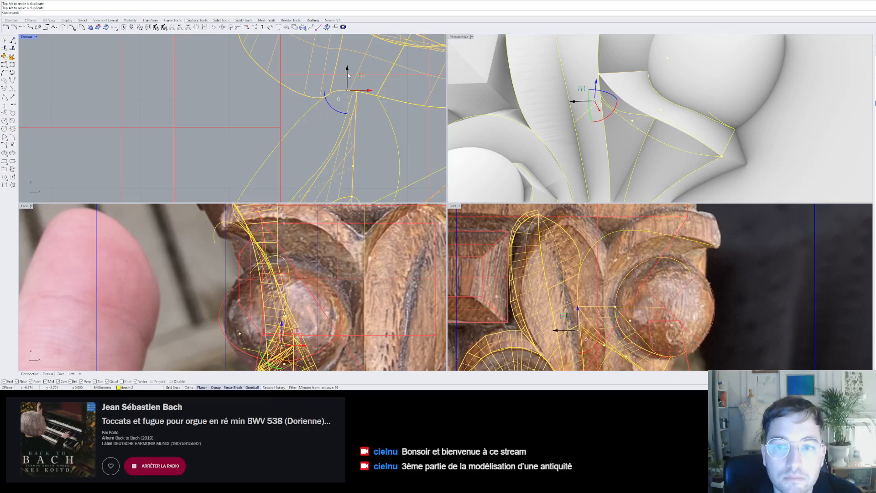
- Lower the added control point in the Face view and shift it farther outward in the Dessus view
scroll(294, 231, "down", 5)
scroll(281, 294, "up", 5)
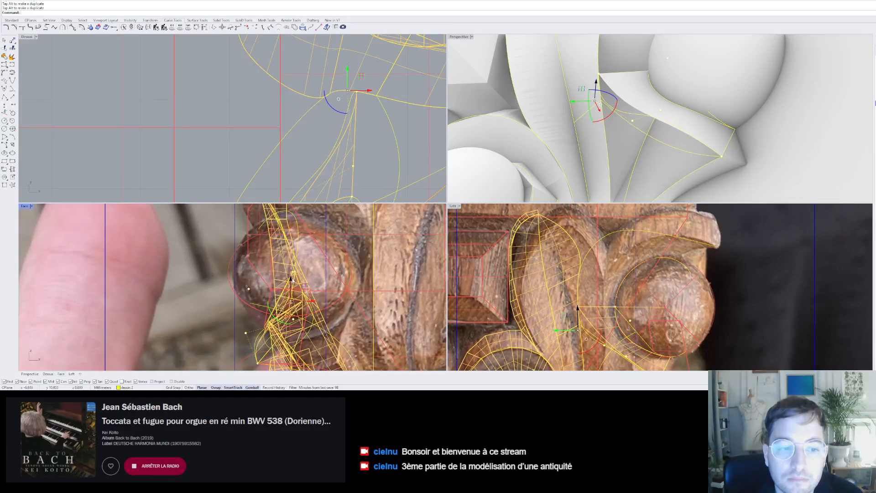
left_click_drag(291, 279, 292, 289)
left_click_drag(362, 91, 385, 81)
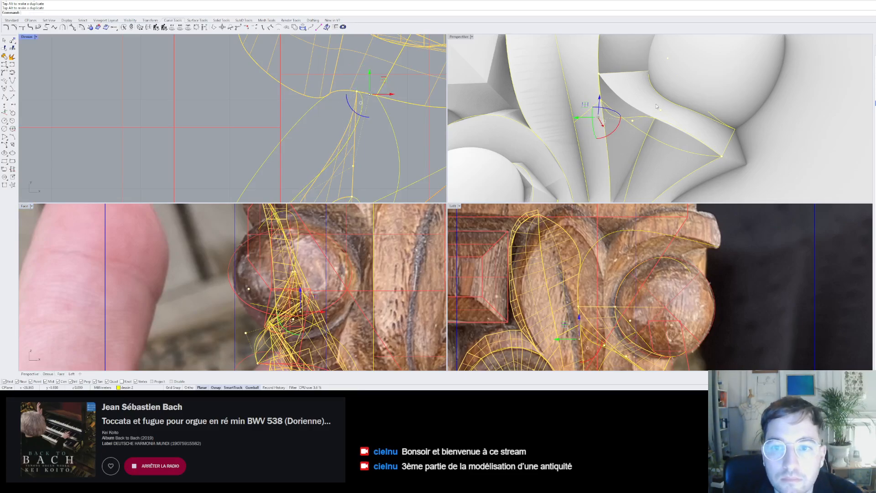
mouse_move(652, 137)
right_mouse_down()
mouse_move(642, 149)
mouse_move(659, 131)
right_mouse_up()
scroll(634, 162, "up", 5)
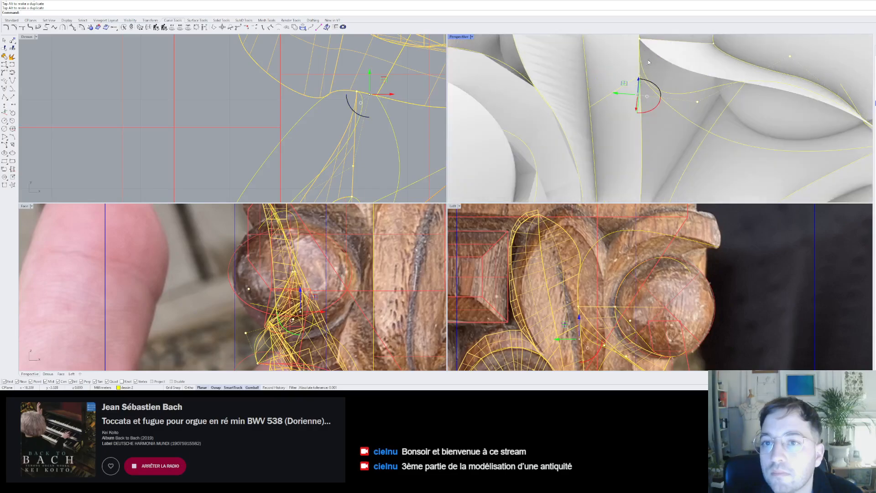
- Raise the boundary curve's added control point slightly in the Left view
left_click_drag(580, 319, 580, 305)
scroll(605, 268, "down", 4)
scroll(608, 312, "up", 4)
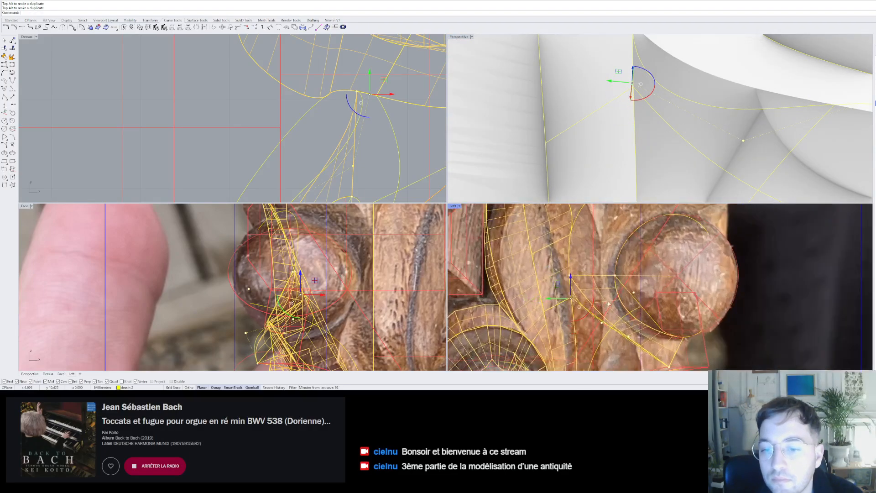
key("Escape")
scroll(648, 153, "down", 7)
- Select the boundary curve's neighbouring control point beneath the sphere and raise it slightly
mouse_move(648, 153)
right_mouse_down()
mouse_move(653, 137)
mouse_move(639, 141)
right_mouse_up()
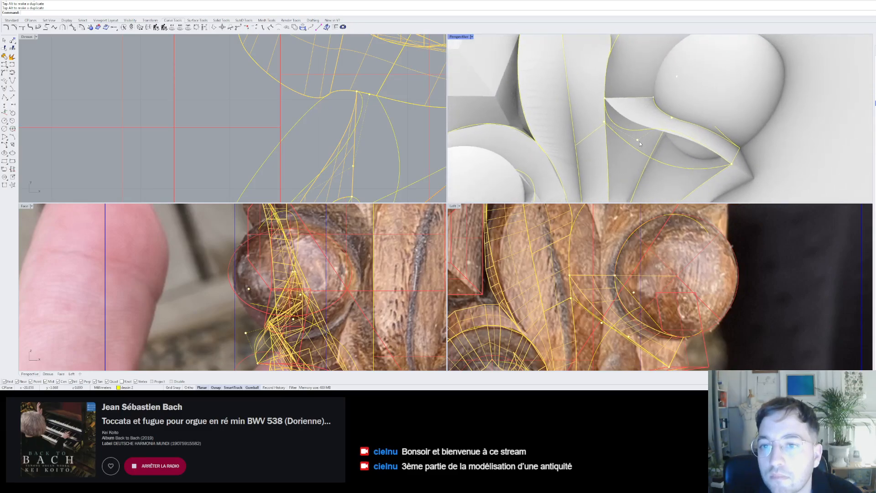
left_click(639, 141)
left_click_drag(639, 143, 639, 133)
right_click_drag(676, 124, 713, 136)
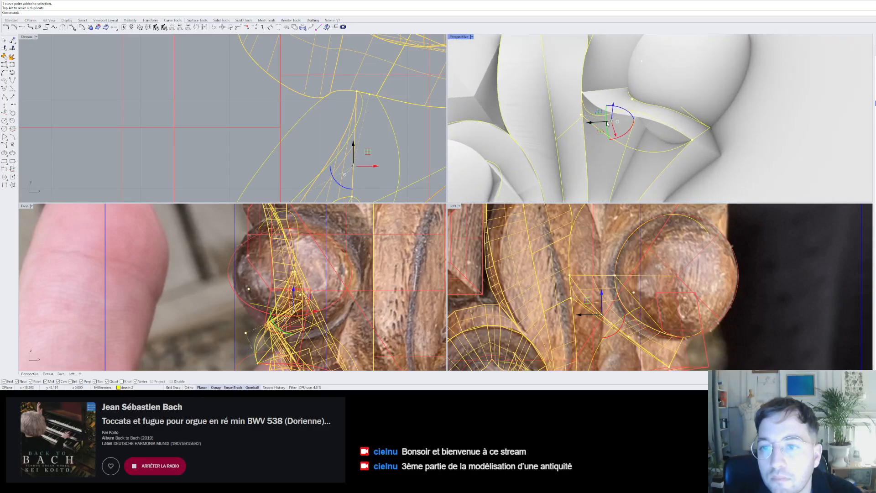
- Reselect the added control point and reposition it outward, then higher along the leaf's edge in the Perspective view
scroll(588, 116, "up", 3)
scroll(586, 117, "up", 3)
left_click_drag(574, 120, 579, 115, "shift")
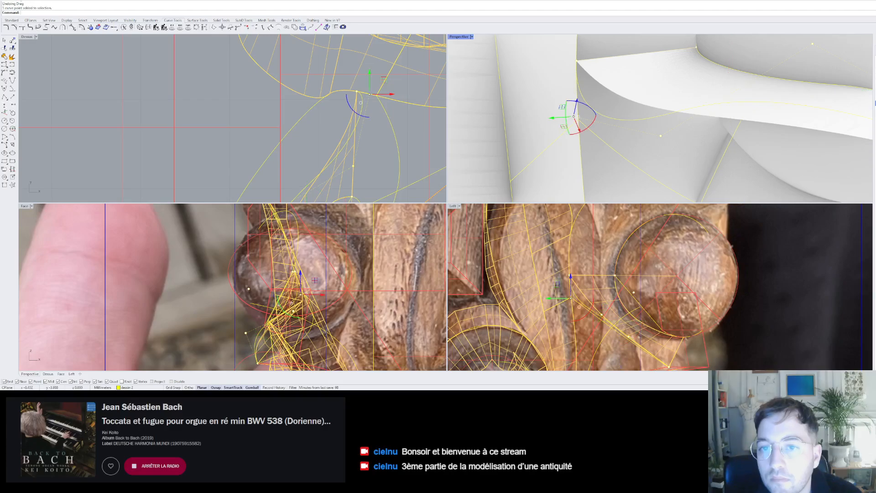
key("ctrl+z")
left_click(574, 117)
mouse_move(574, 118)
left_mouse_down()
mouse_move(598, 120)
mouse_move(579, 119)
left_mouse_up()
scroll(618, 116, "up", 3)
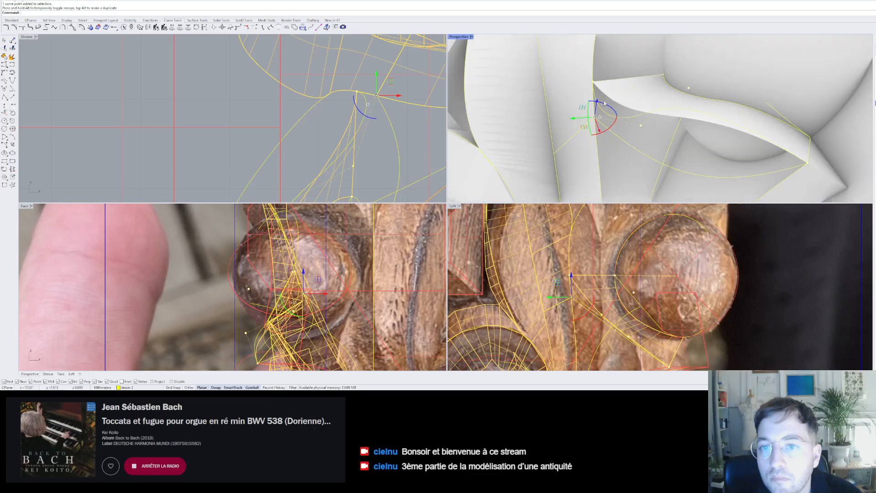
left_click_drag(591, 118, 586, 53)
scroll(603, 105, "down", 5)
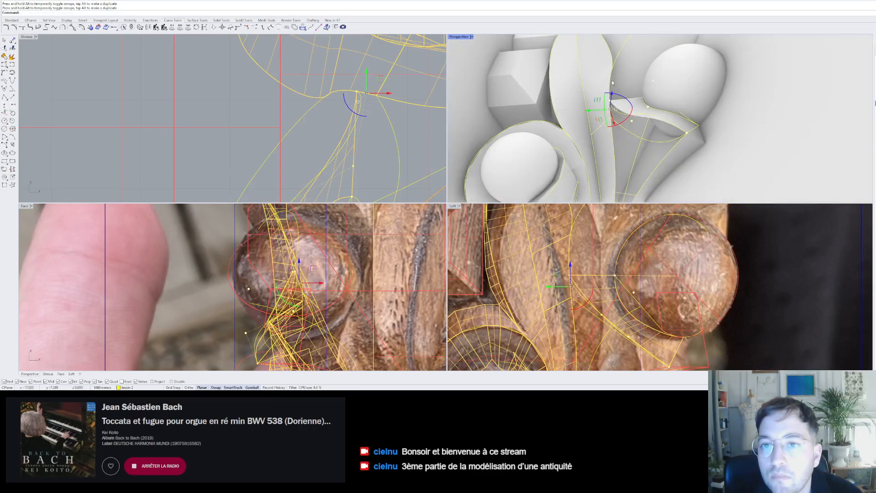
- Slide the added control point slightly back down along the leaf's edge
scroll(606, 111, "up", 6)
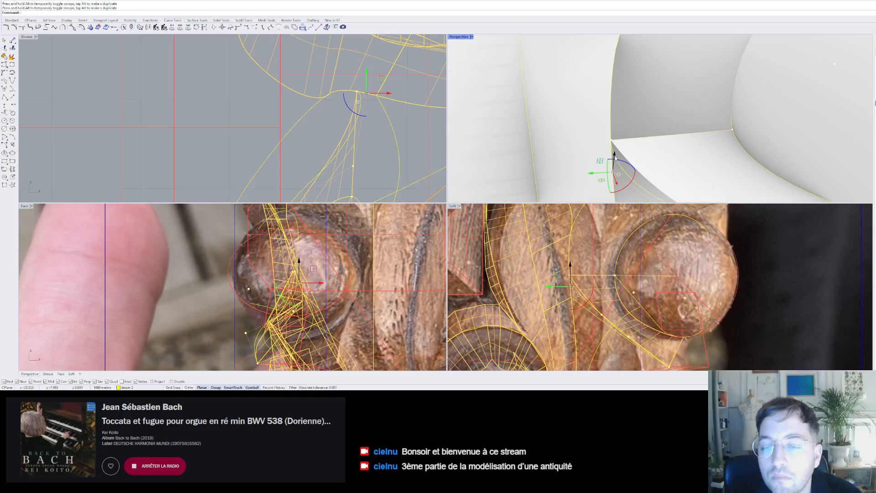
scroll(616, 159, "down", 3)
right_click_drag(617, 160, 615, 167)
scroll(615, 166, "up", 5)
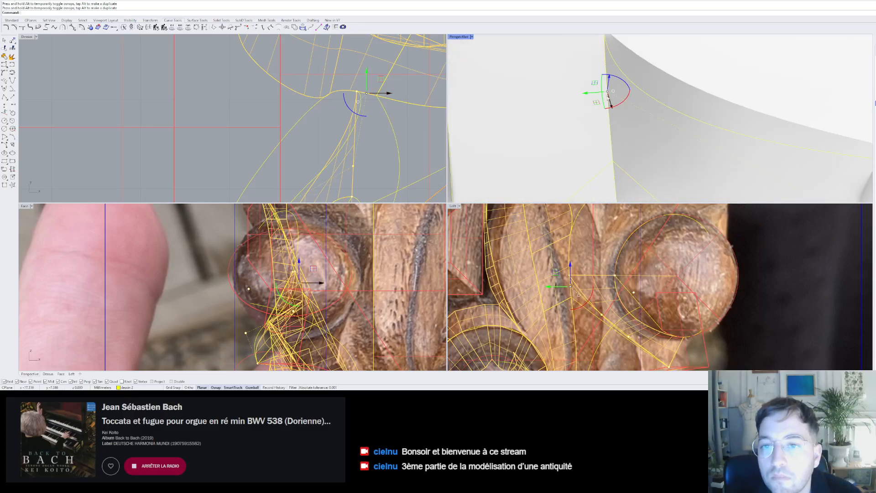
left_click_drag(609, 99, 614, 132)
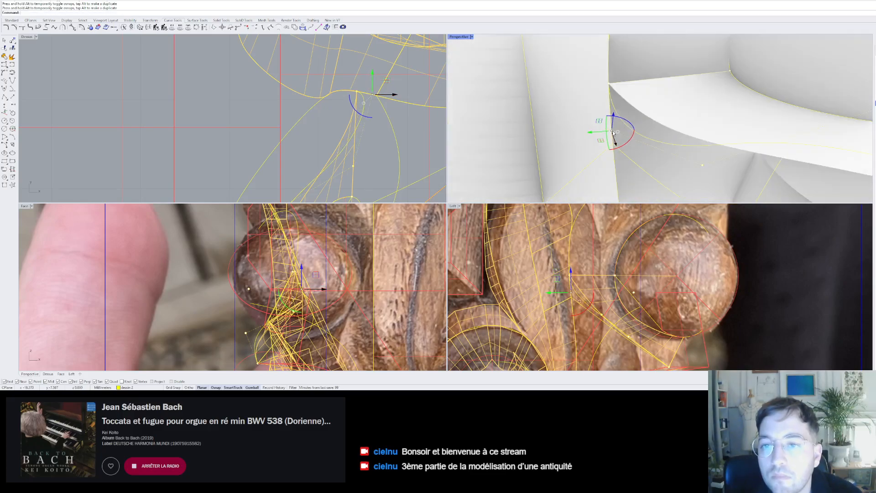
- Shift the boundary curve's neighbouring control point outward along the horizontal axis in the Dessus view and end point editing
scroll(629, 140, "down", 4)
scroll(620, 128, "up", 4)
left_click(603, 117)
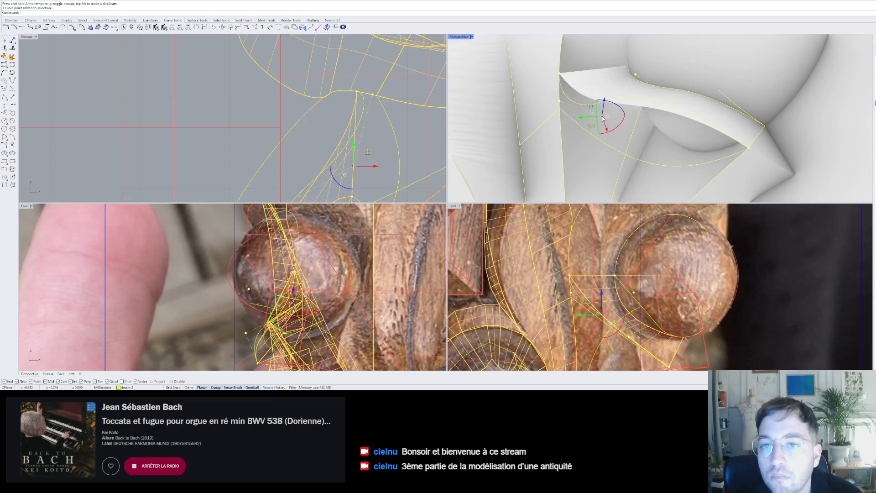
scroll(355, 144, "down", 5)
scroll(363, 156, "up", 5)
left_click_drag(363, 153, 391, 152)
key("Escape")
key("Escape")
- Delete the old strip surface beneath the sphere
scroll(598, 111, "down", 4)
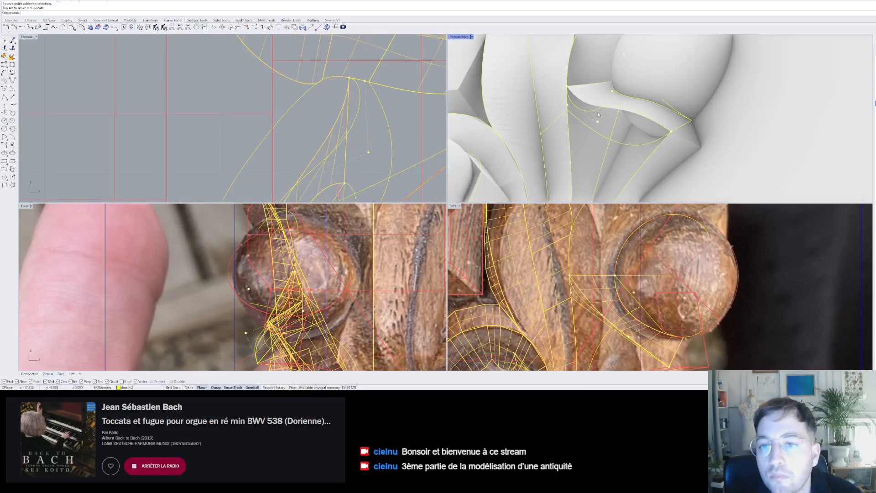
right_click_drag(616, 147, 662, 137)
scroll(656, 118, "down", 6)
scroll(652, 126, "up", 5)
left_click(657, 128)
key("Delete")
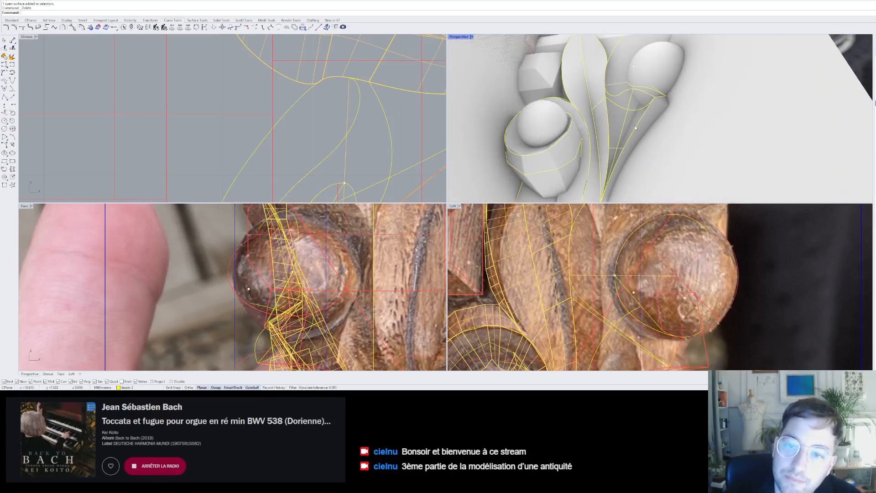
- Delete the open curve beneath the sphere near the deleted strip surface
right_click_drag(619, 156, 634, 138)
left_click(651, 129)
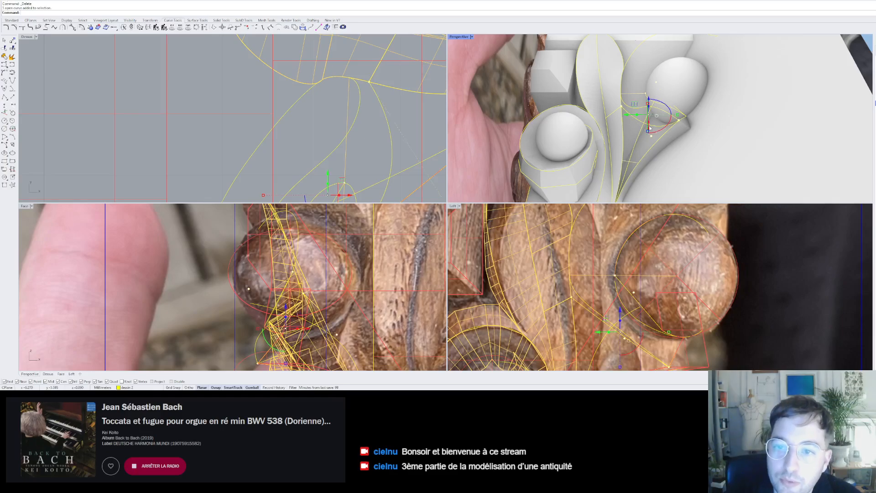
right_click(658, 124)
key("Escape")
left_click(654, 125)
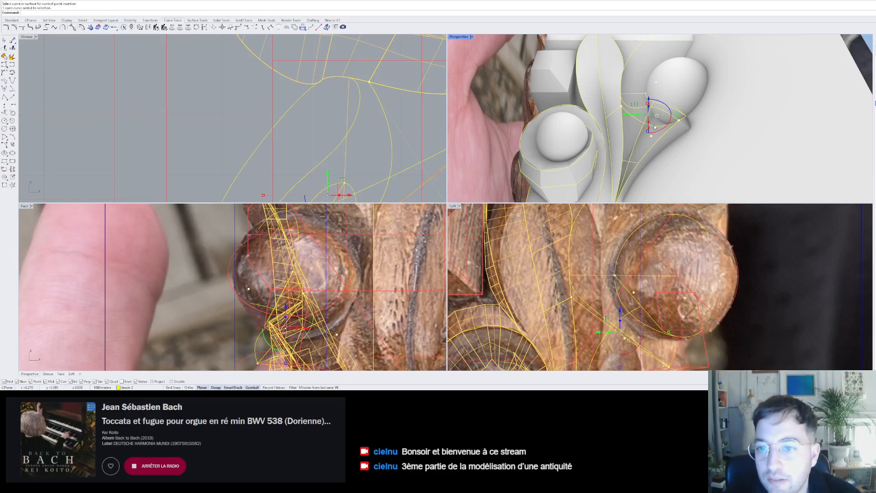
key("Delete")
- Sweep a strip surface on two rails, from the reshaped boundary curve to the sphere's lower edge
right_click_drag(655, 127, 637, 173)
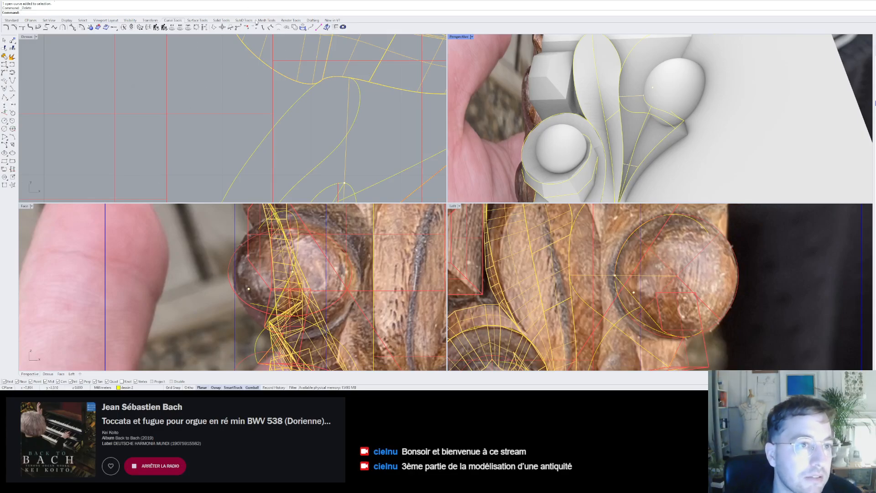
left_click(197, 20)
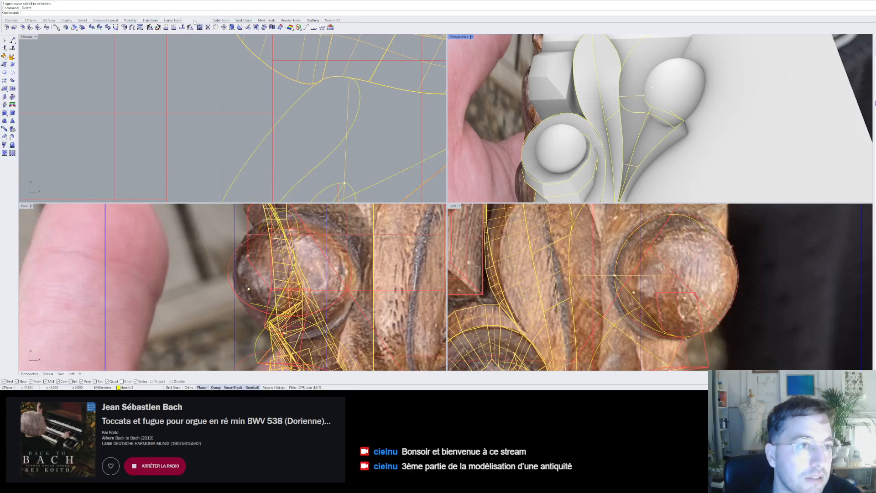
left_click(12, 137)
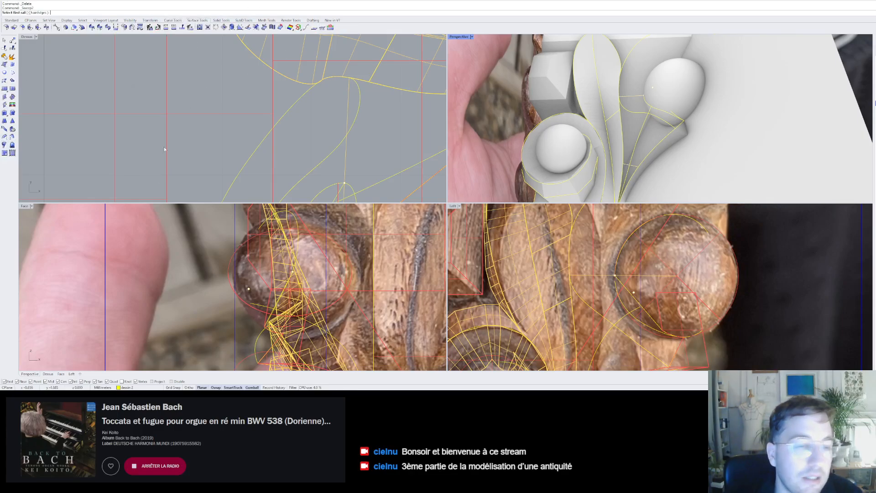
left_click(644, 111)
left_click(651, 107)
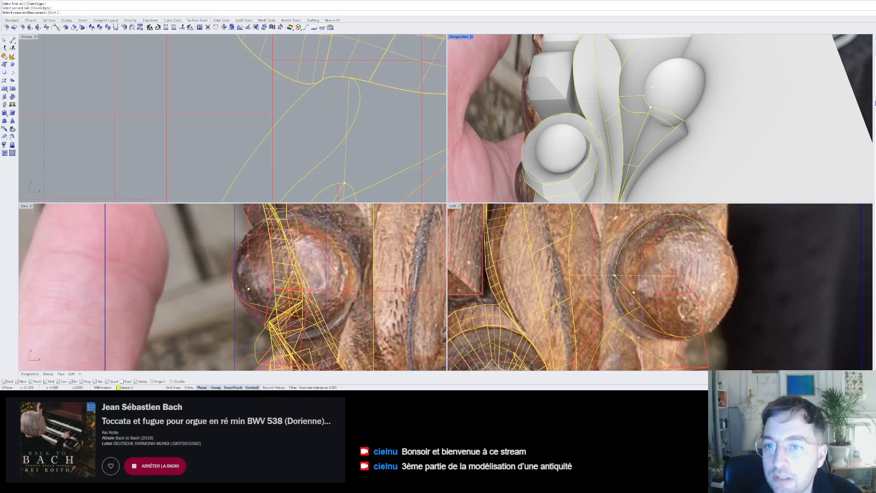
left_click(678, 124)
key("Return")
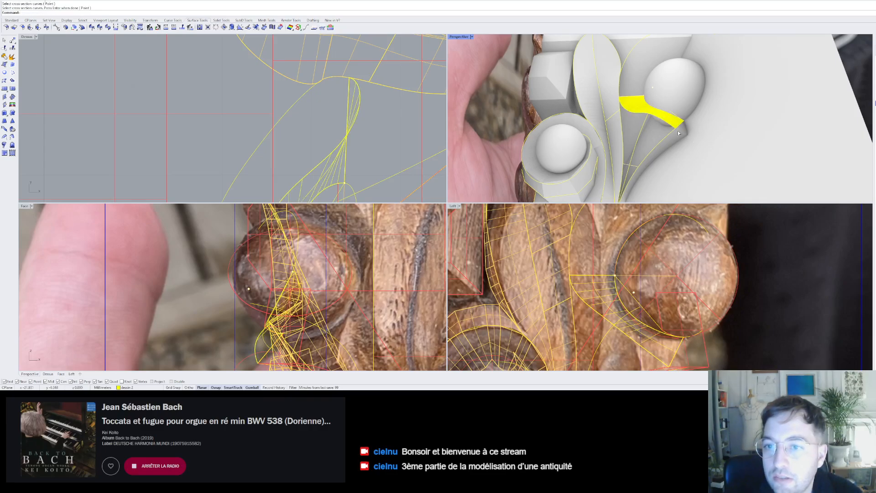
key("Escape")
key("Return")
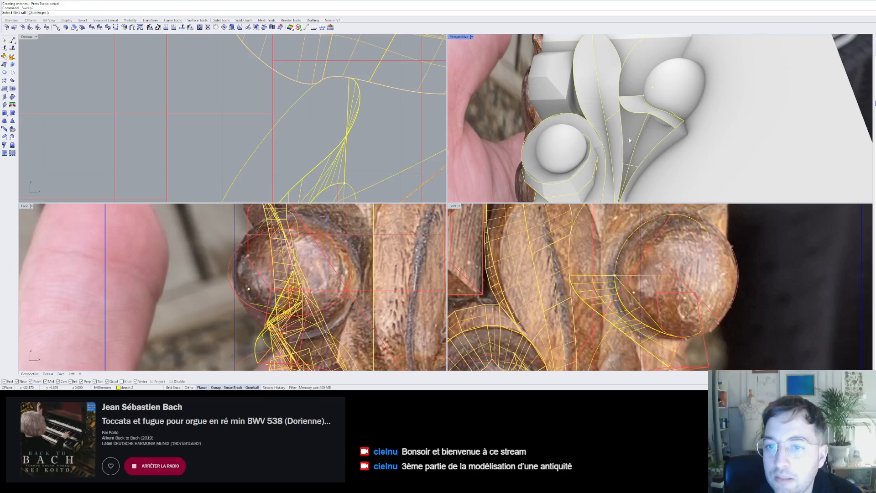
left_click(661, 138)
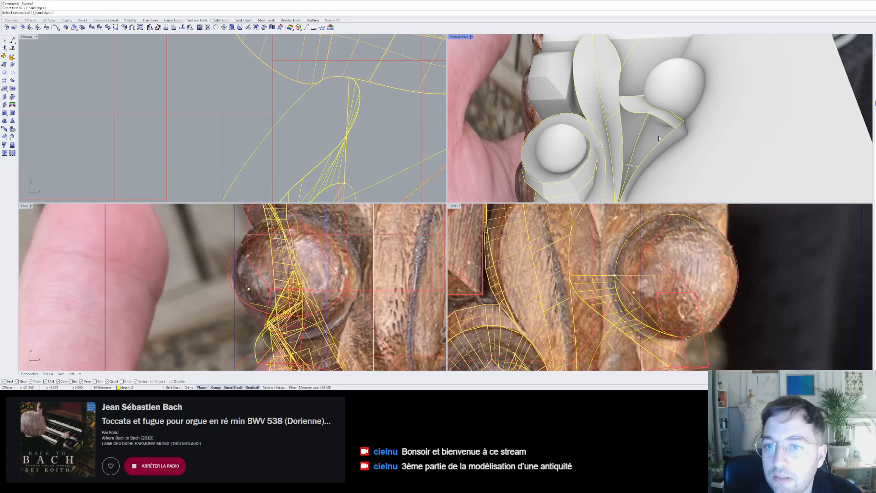
key("Escape")
- Sweep a second two-rail surface filling the area below the strip, between the leaf's edge and the stem
key("Return")
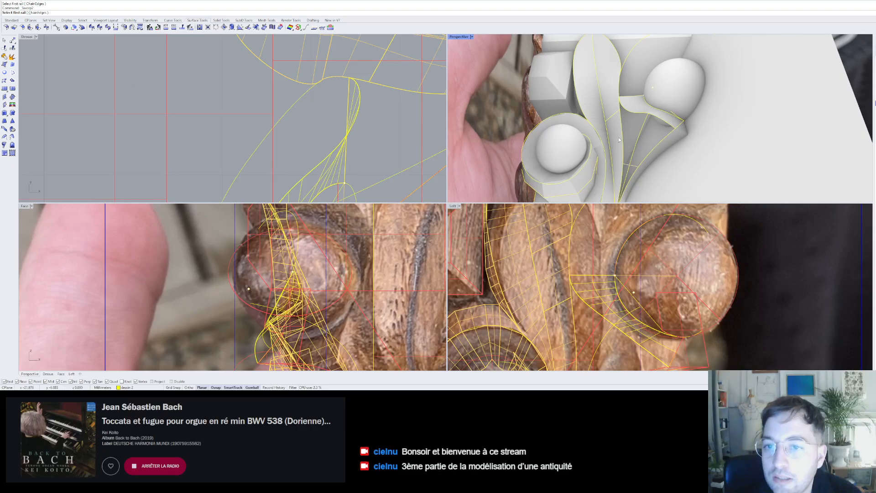
left_click(637, 149)
left_click(650, 129)
left_click(669, 124)
key("Return")
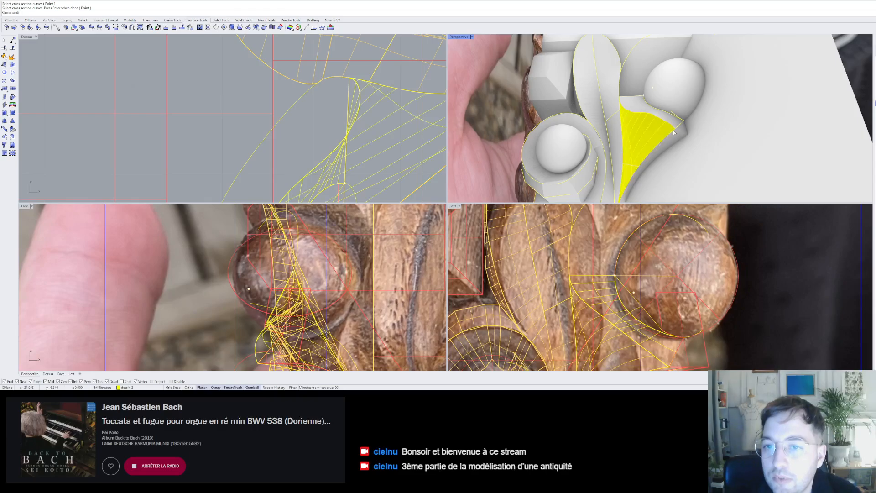
key("Return")
- Select the two new swept surfaces and assign them to the "Surfaces complexes" layer
left_click(644, 130)
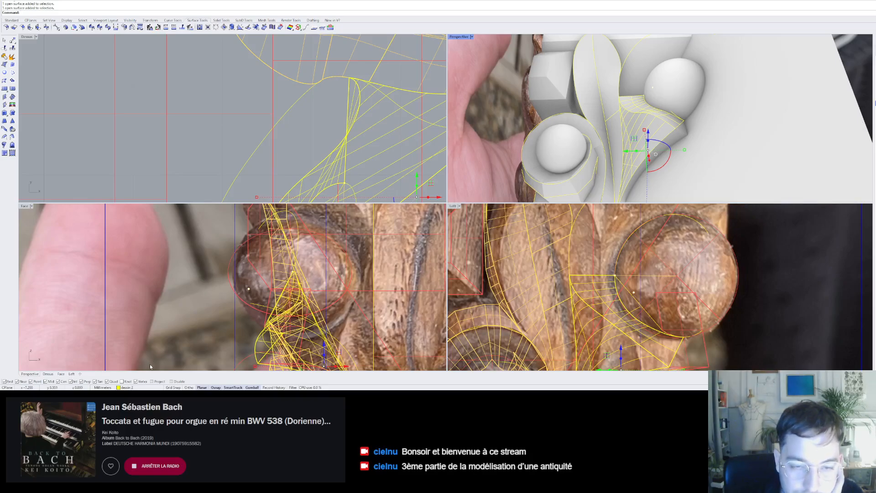
right_click_drag(657, 154, 653, 180)
key("Escape")
scroll(687, 183, "down", 8)
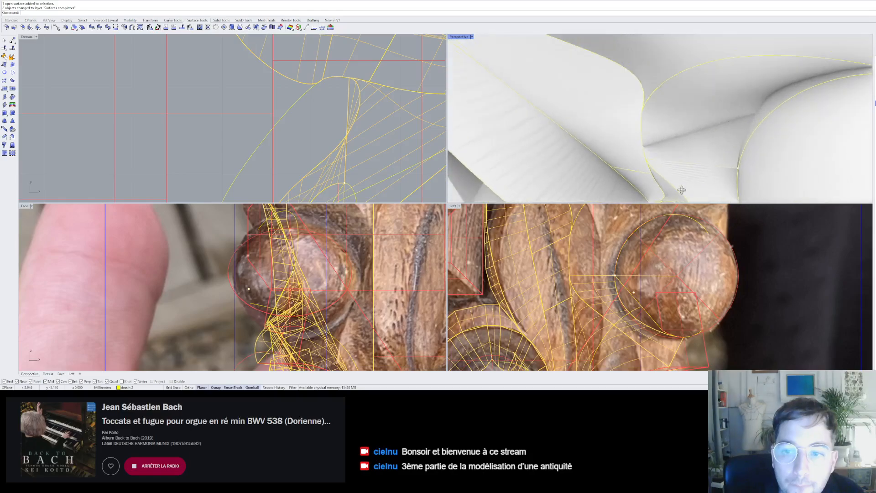
- Save the model file
right_click_drag(667, 173, 666, 136)
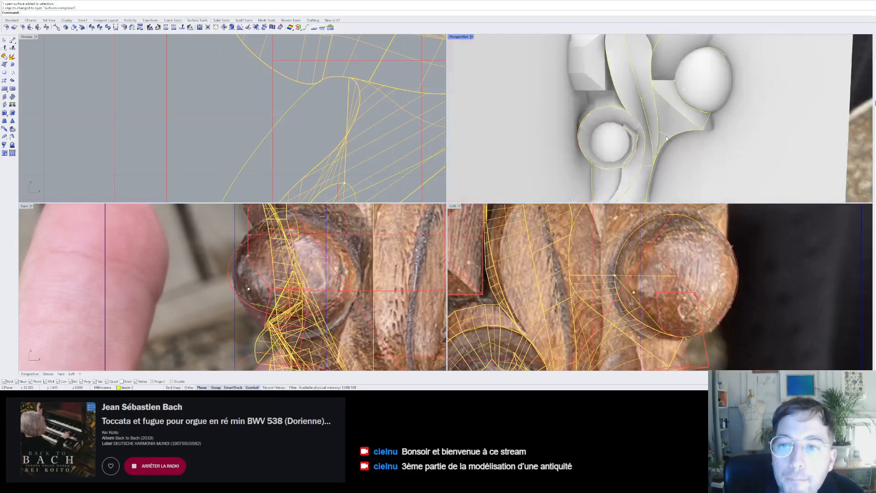
scroll(666, 136, "down", 6)
scroll(665, 91, "up", 10)
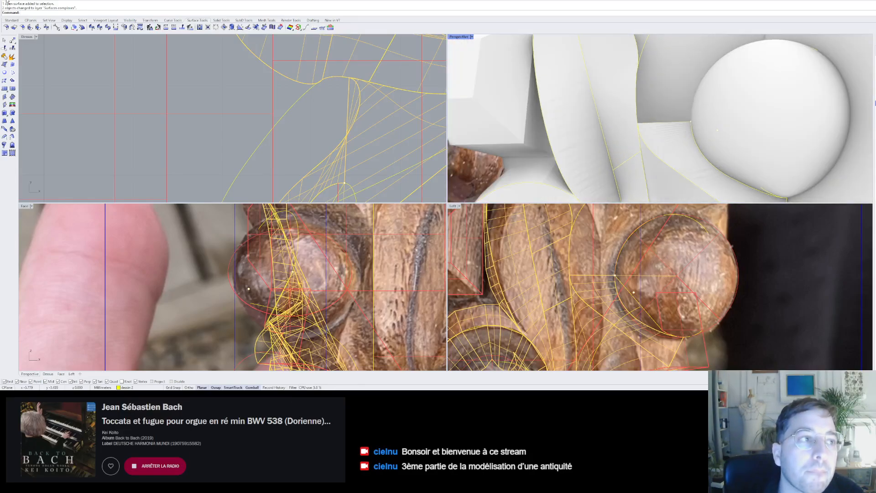
left_click(14, 27)
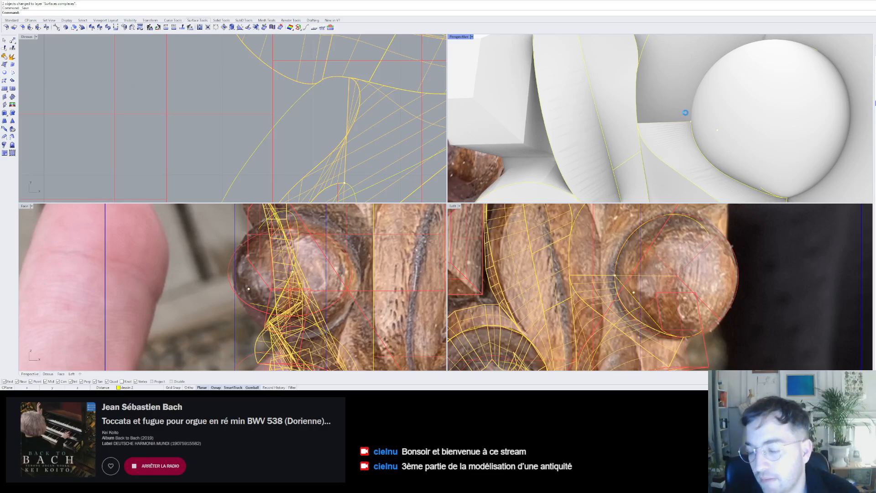
- Try a two-rail sweep between the arched curve above the sphere and the sphere's edge, starting from the strip's straight edge
scroll(634, 112, "down", 10)
right_click_drag(634, 113, 632, 84)
scroll(634, 91, "up", 10)
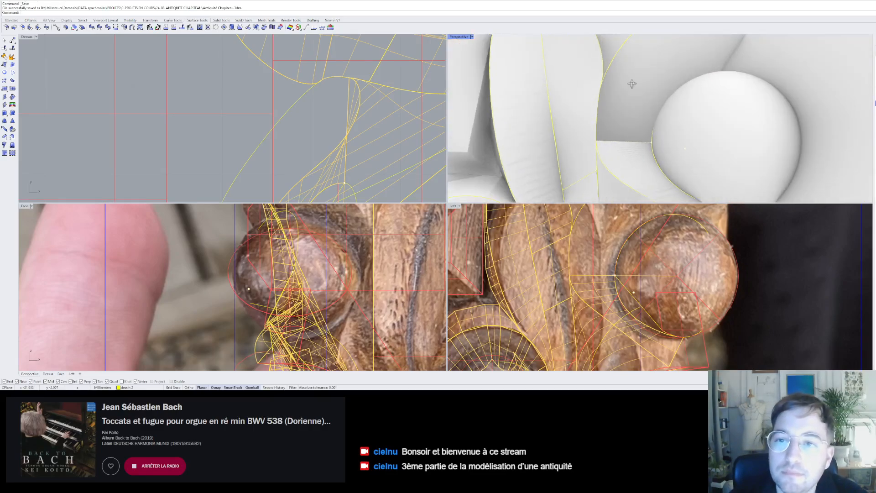
scroll(632, 83, "down", 5)
scroll(632, 84, "up", 4)
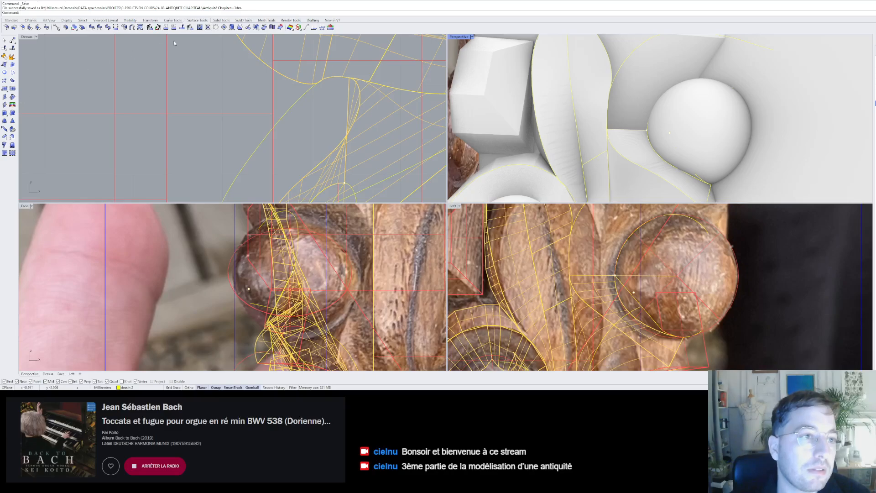
left_click(12, 137)
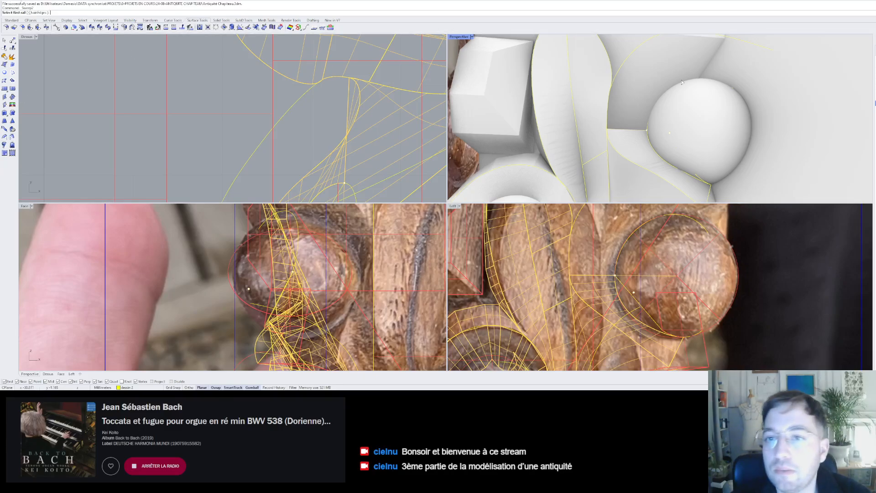
left_click(629, 60)
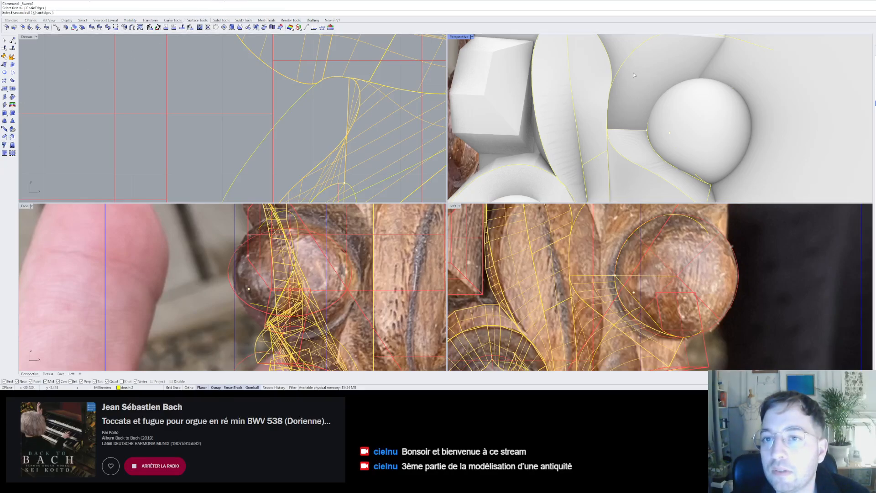
right_click_drag(628, 59, 650, 160)
left_click(719, 132)
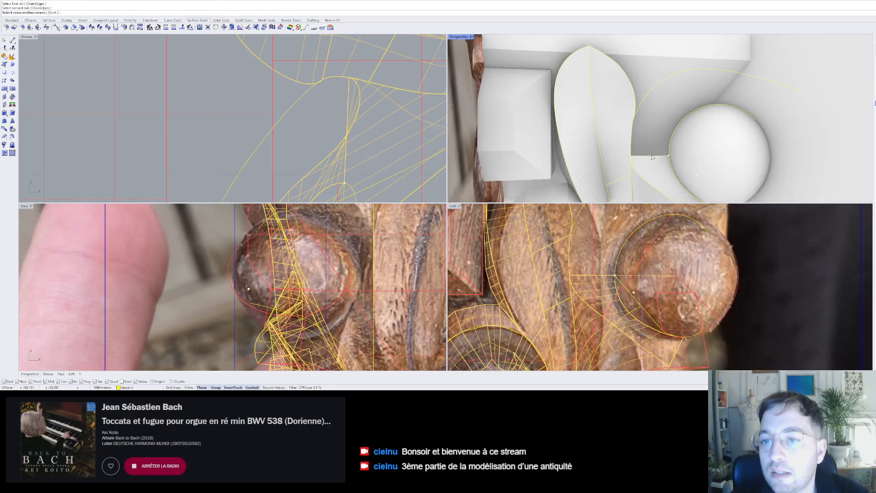
left_click(672, 174)
key("Return")
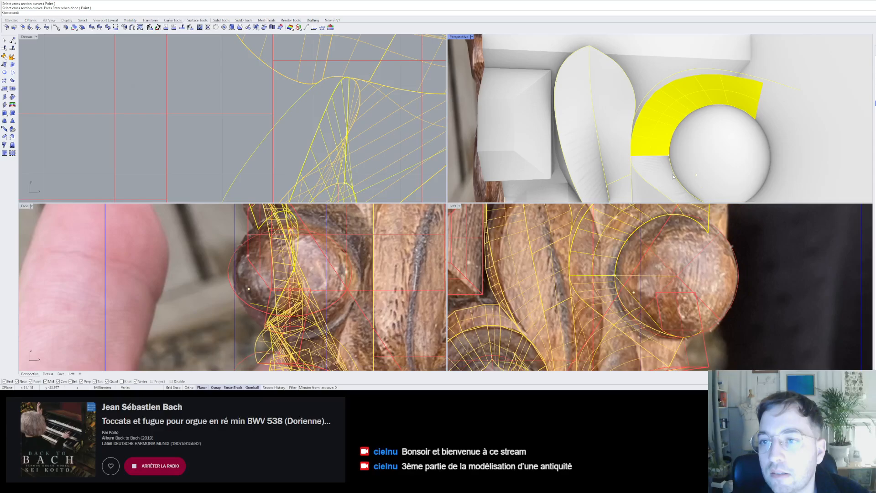
scroll(672, 176, "down", 5)
right_click_drag(673, 176, 632, 165)
key("Return")
left_click(624, 136)
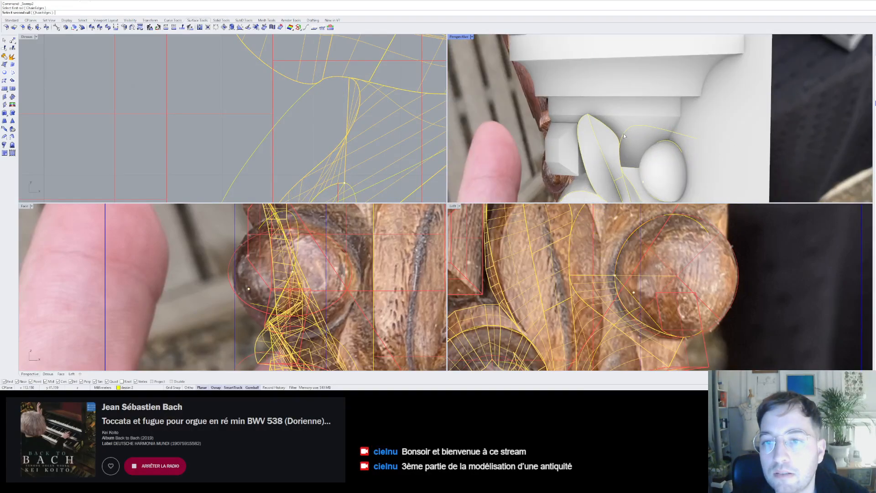
scroll(652, 138, "up", 3)
left_click(675, 145)
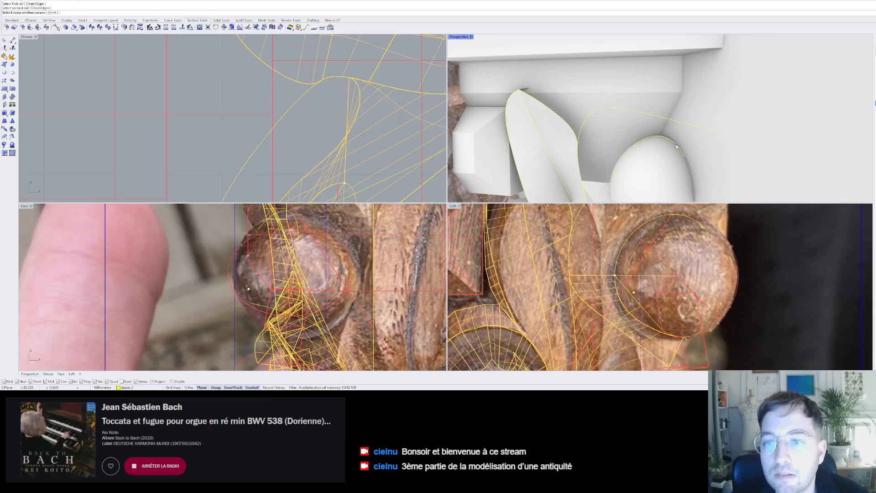
key("Escape")
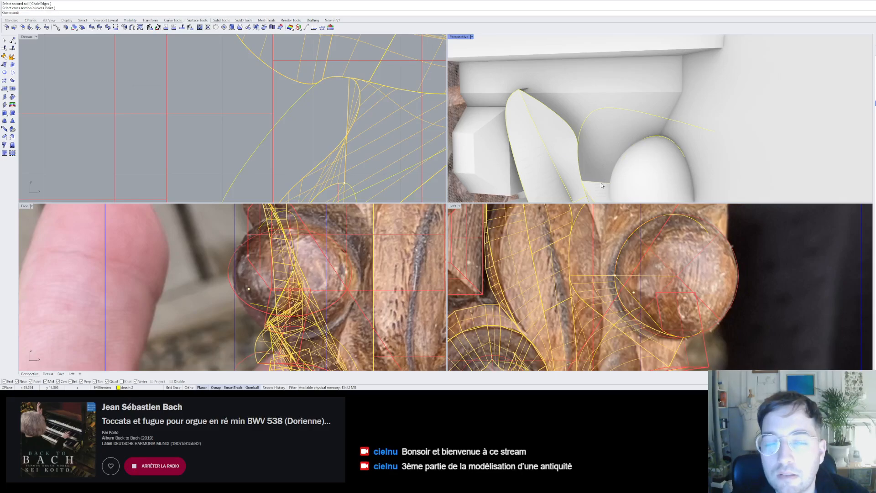
key("Return")
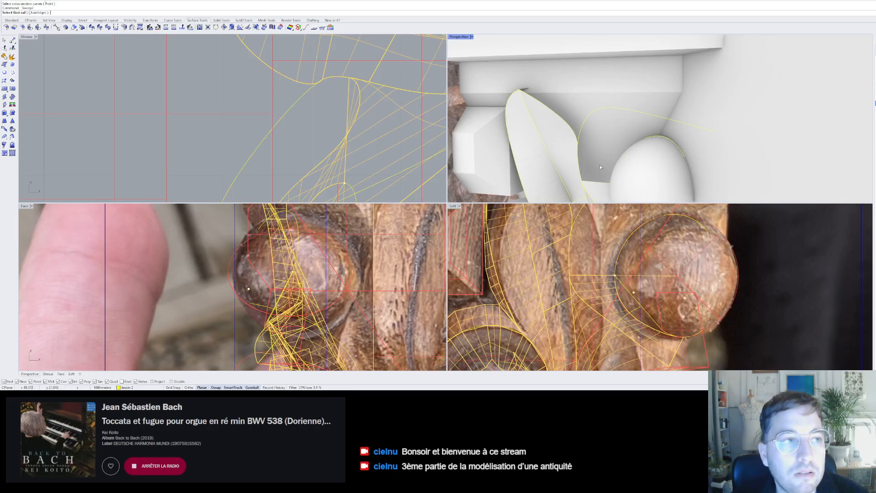
left_click(586, 123)
left_click(675, 144)
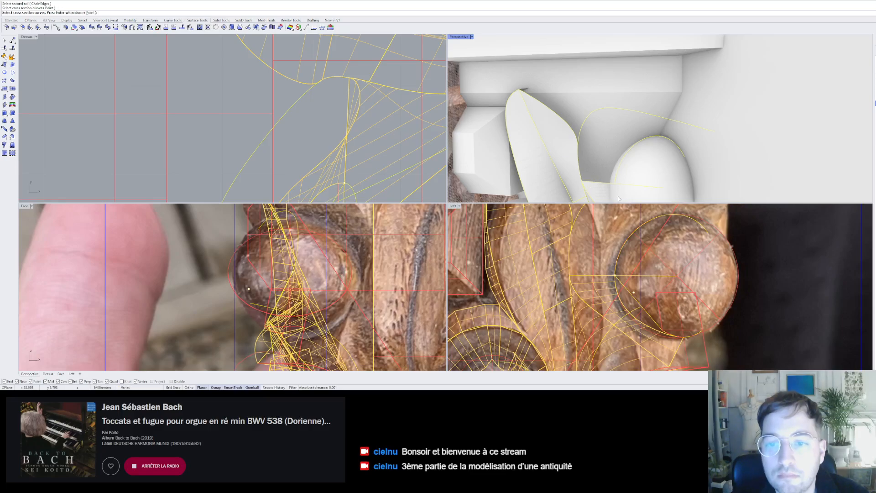
key("Escape")
- Try a two-rail sweep from the sphere's edge to the arched curve, using the strip's straight edge as the cross section
key("Return")
left_click(671, 140)
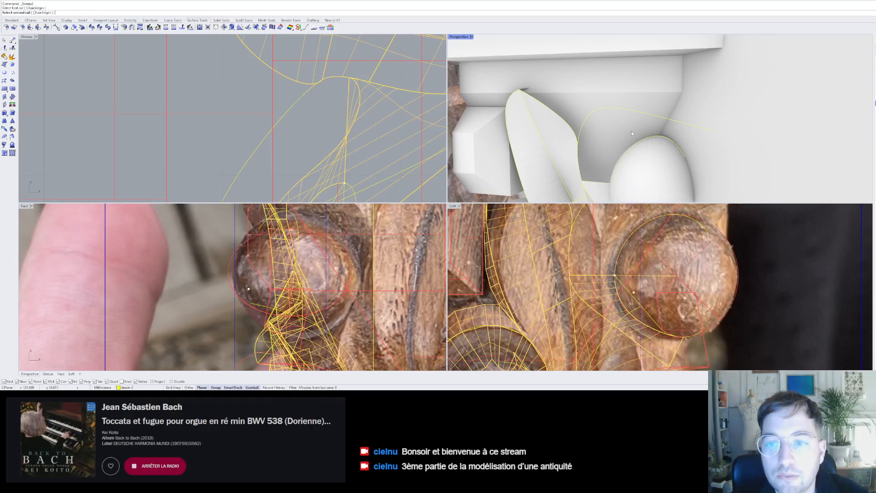
left_click(605, 110)
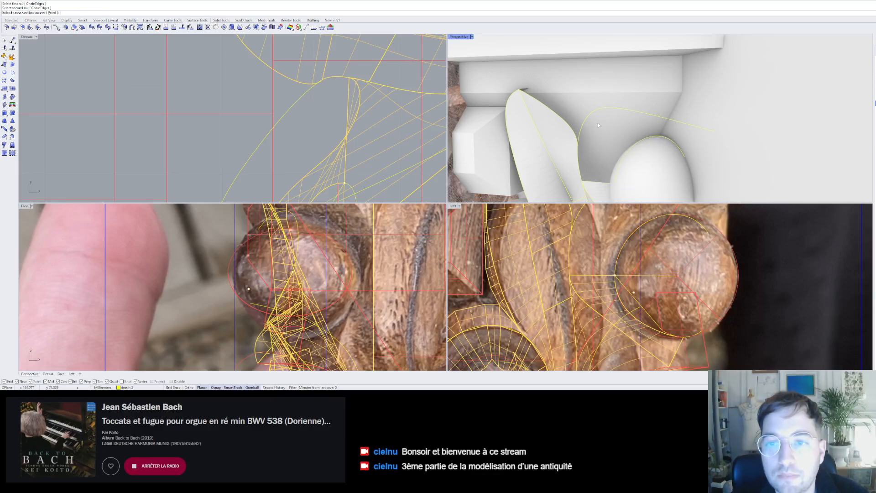
left_click(595, 185)
key("Return")
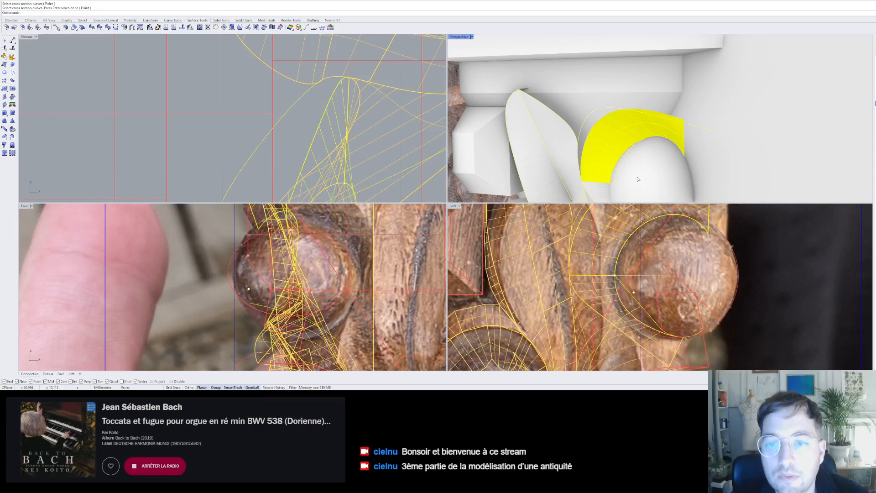
- Examine the new swept surface above the sphere against the surrounding geometry, and delete it
scroll(642, 175, "down", 3)
right_click_drag(642, 175, 647, 143)
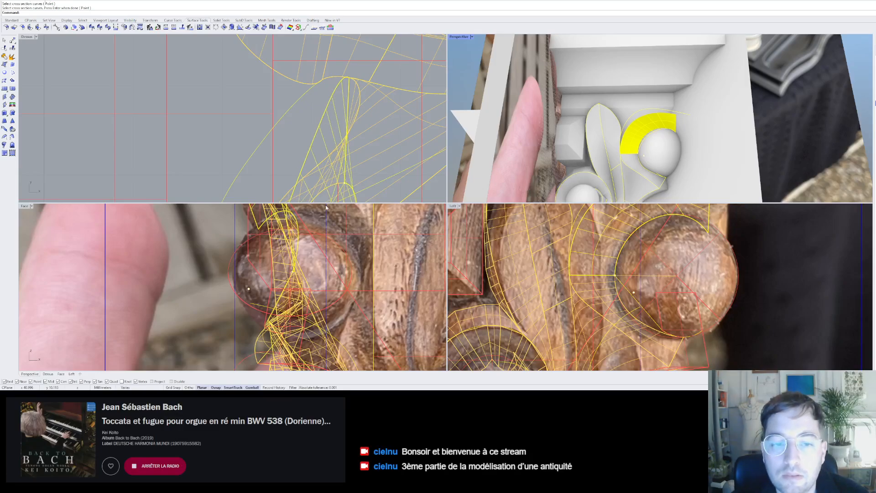
scroll(313, 105, "down", 10)
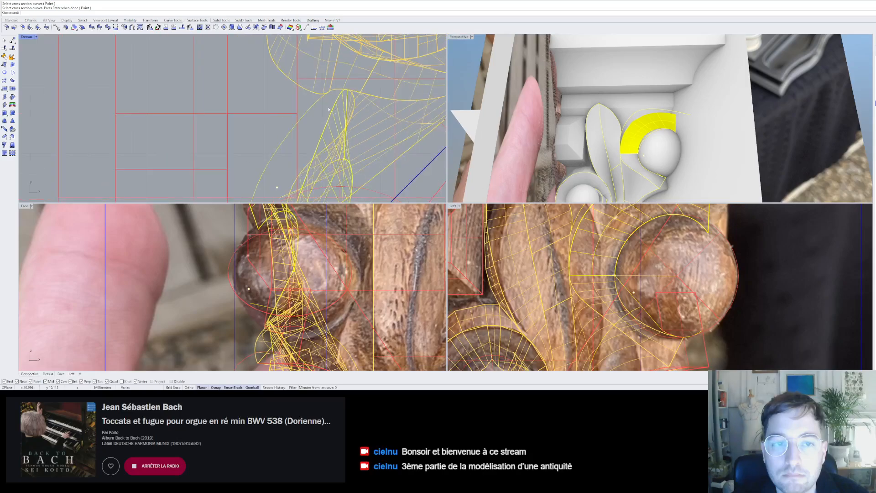
scroll(671, 123, "up", 11)
right_click_drag(672, 123, 629, 157)
scroll(683, 135, "down", 11)
key("Delete")
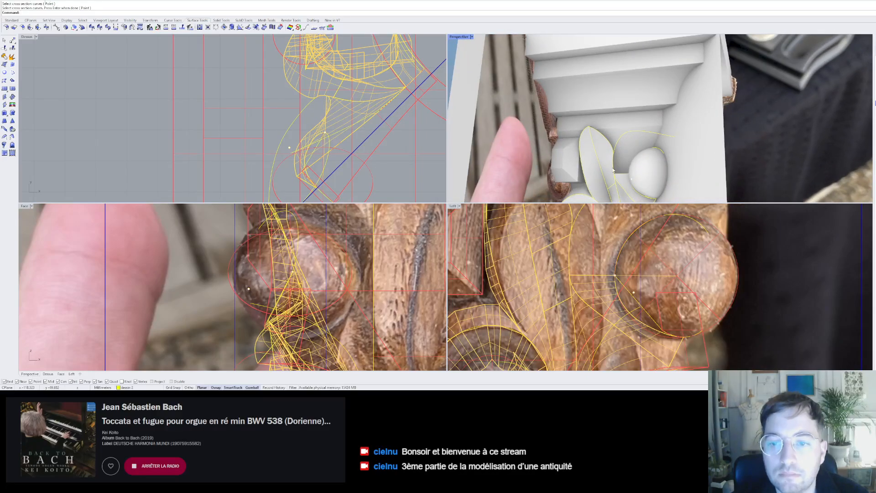
scroll(619, 150, "up", 7)
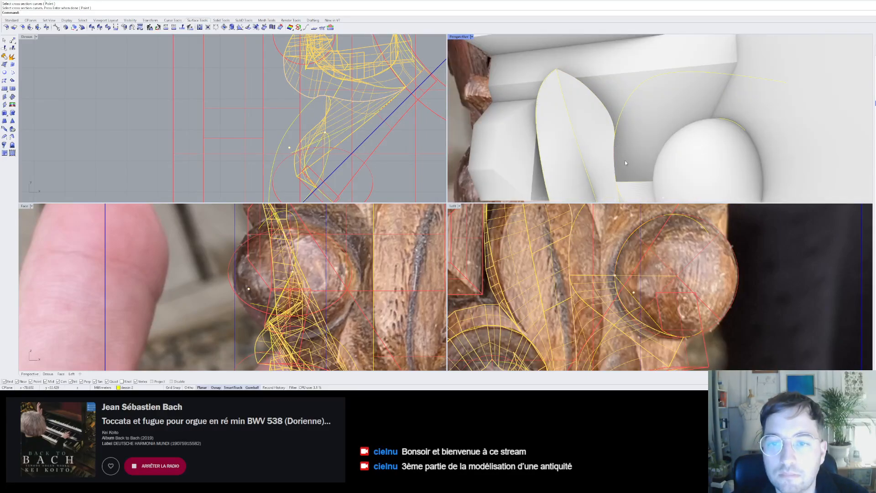
key("Escape")
left_click(624, 112)
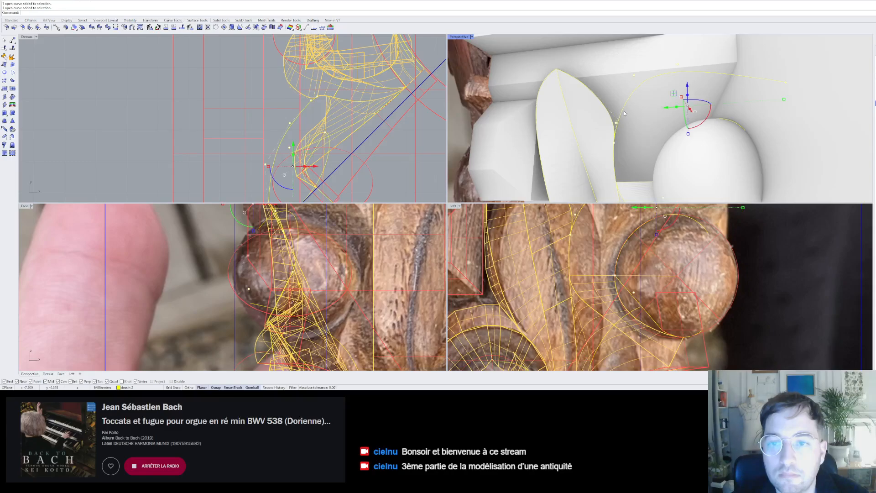
mouse_move(626, 136)
right_mouse_down()
mouse_move(607, 147)
mouse_move(619, 136)
right_mouse_up()
key("Escape")
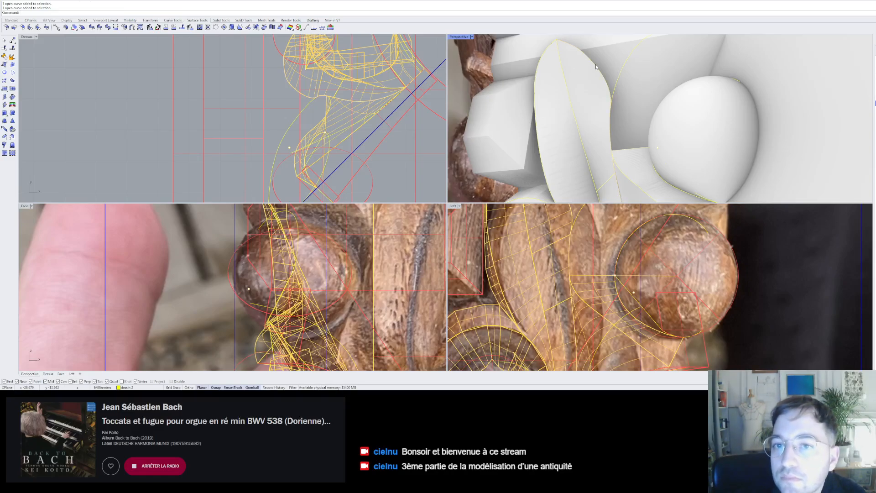
- Duplicate the leaf's edge curve on the sphere side in place, using the corner where it meets the strip as the base point
key("F10")
type("Co")
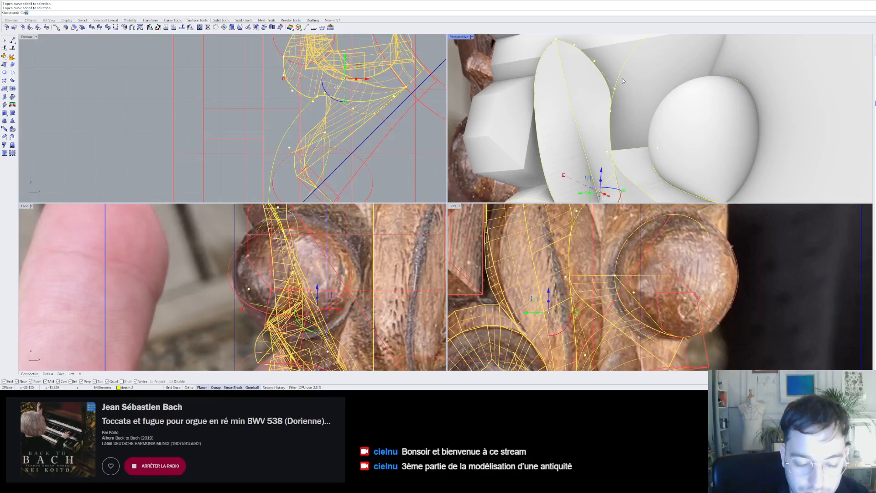
type("p")
key("Return")
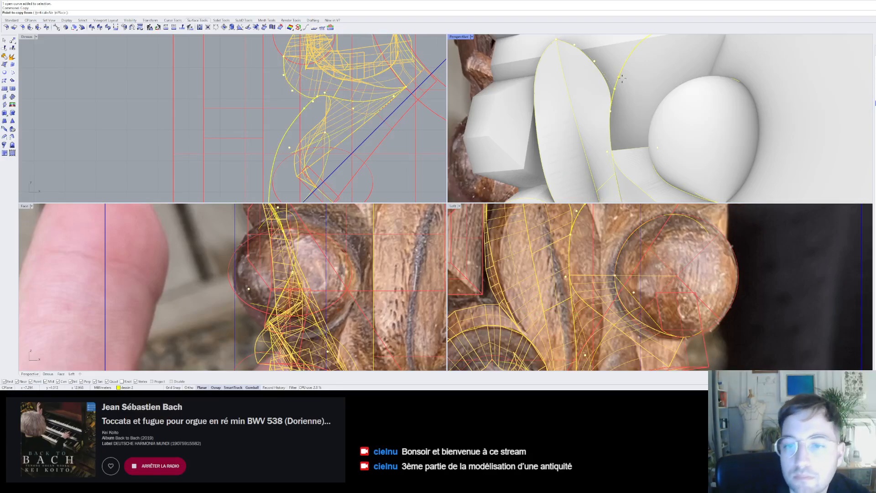
scroll(612, 150, "up", 10)
left_click(610, 155)
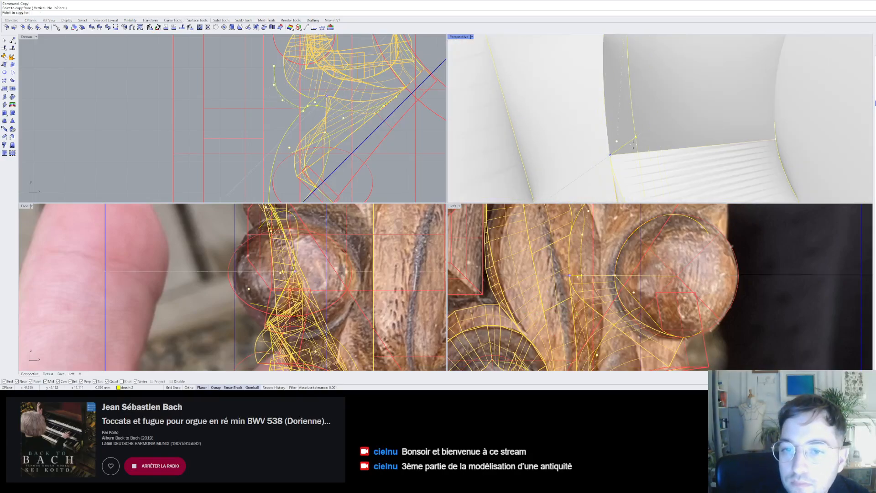
left_click(633, 142)
key("Return")
scroll(633, 141, "down", 10)
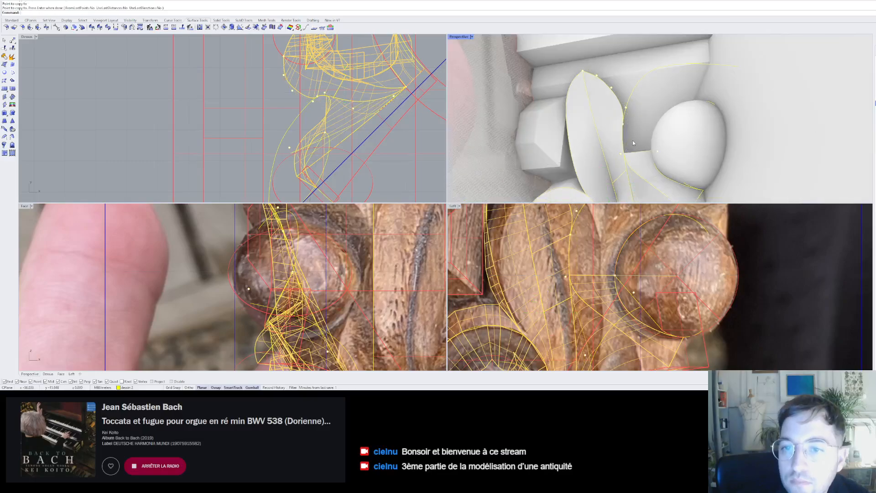
- Try to split one of the two overlapping leaf edge curves with the arched curve as the cutting object
scroll(633, 143, "up", 5)
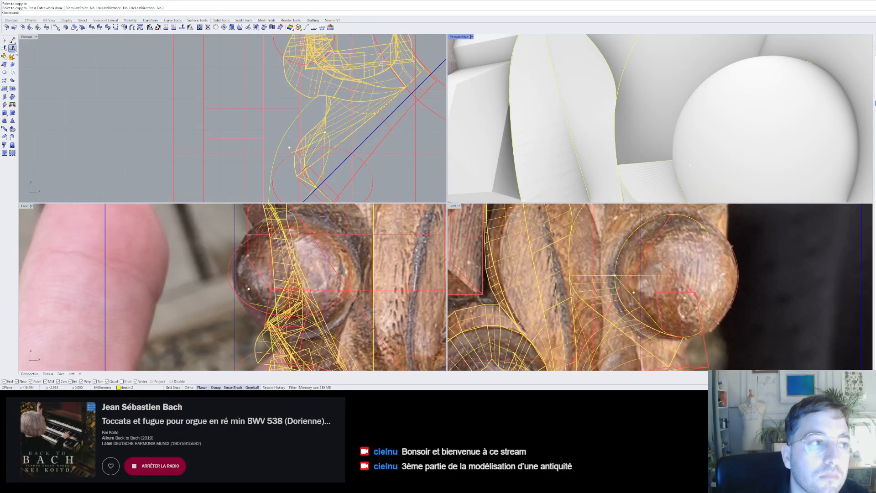
left_click(13, 48)
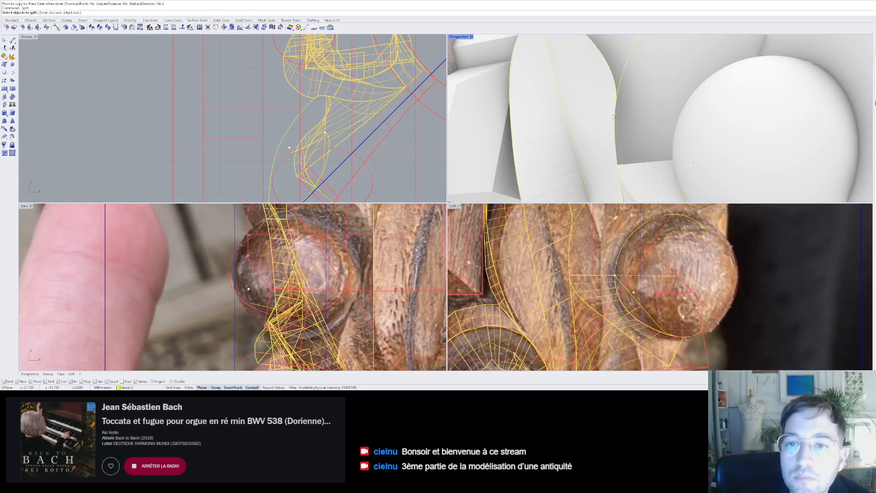
left_click(630, 142)
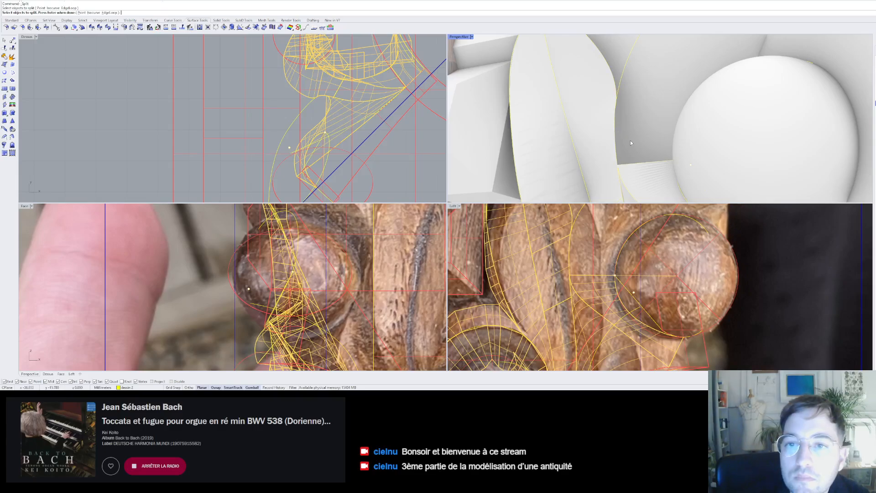
key("Return")
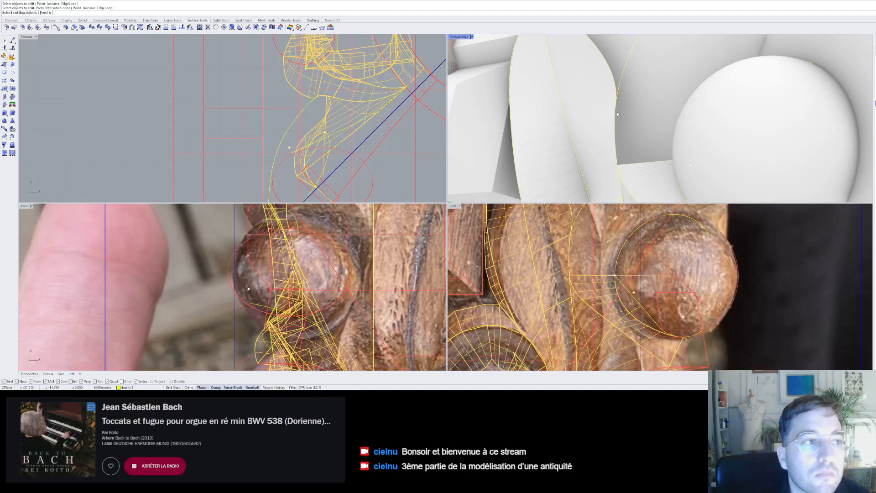
left_click(618, 87)
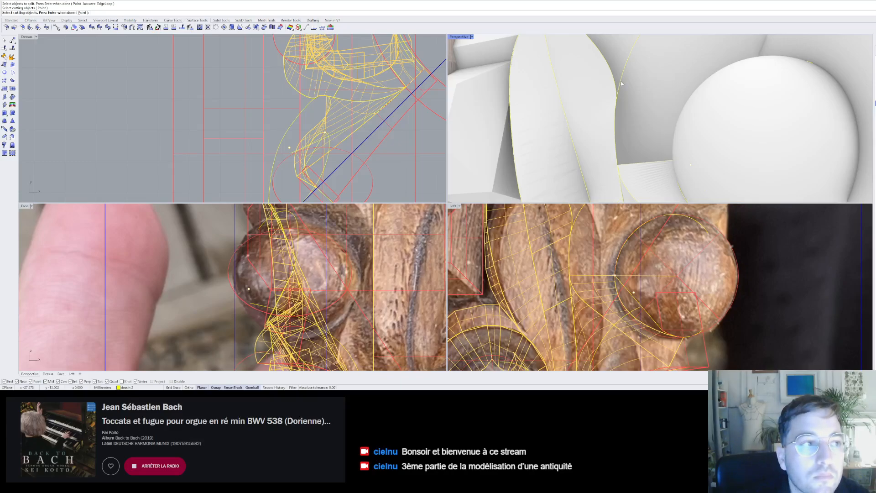
left_click(620, 84)
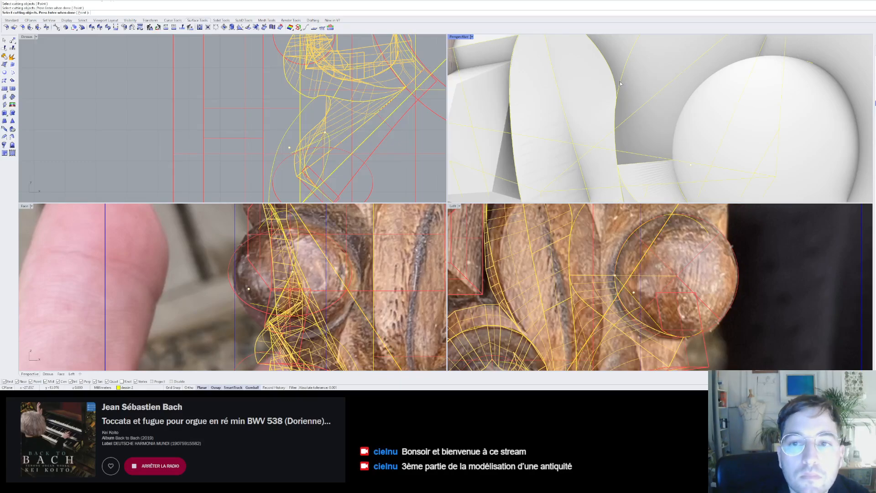
key("Return")
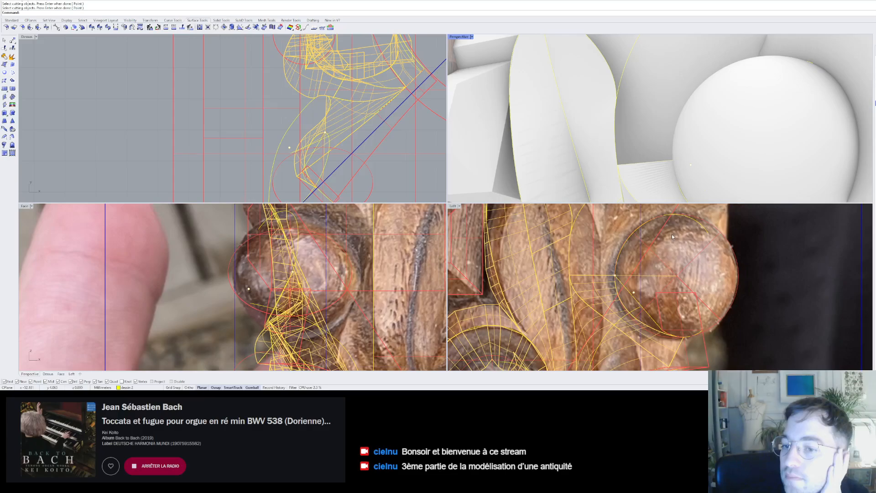
- Set the curve layer's display colour to black, and check the extent of the leaf's edge curve by selecting it
left_click(689, 284)
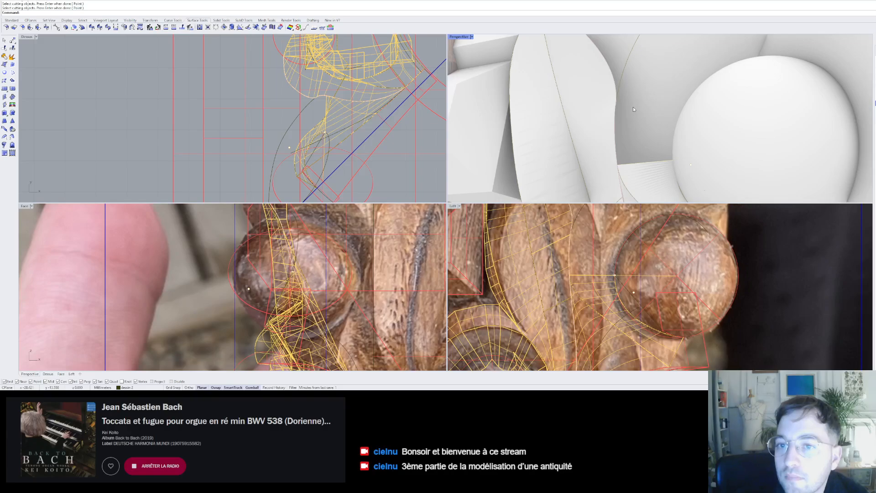
left_click(615, 140)
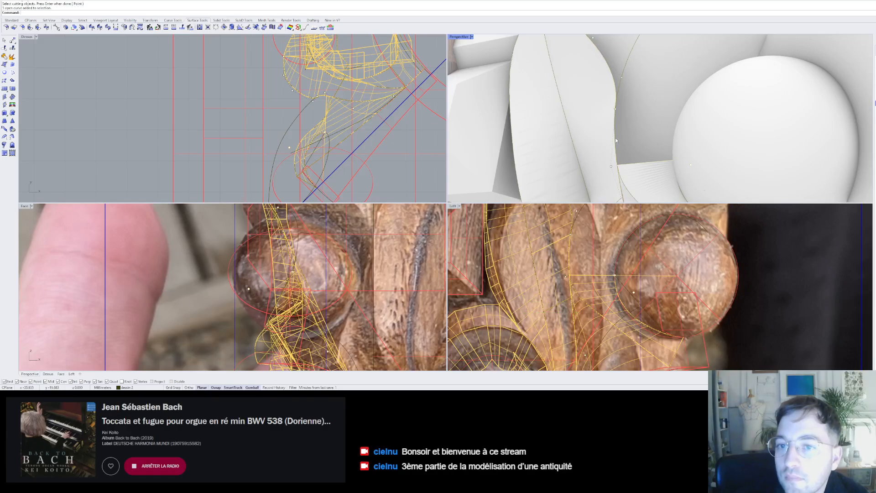
left_click(632, 161)
scroll(635, 117, "down", 4)
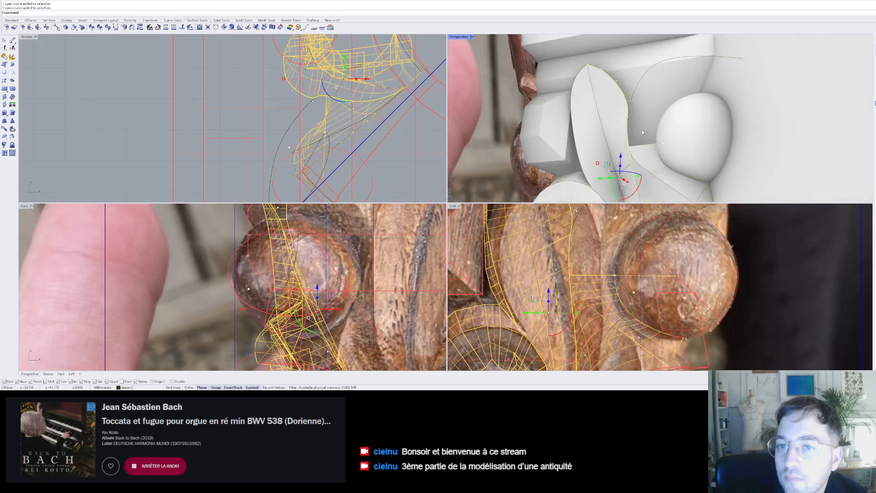
scroll(641, 131, "down", 3)
scroll(646, 132, "up", 8)
key("Escape")
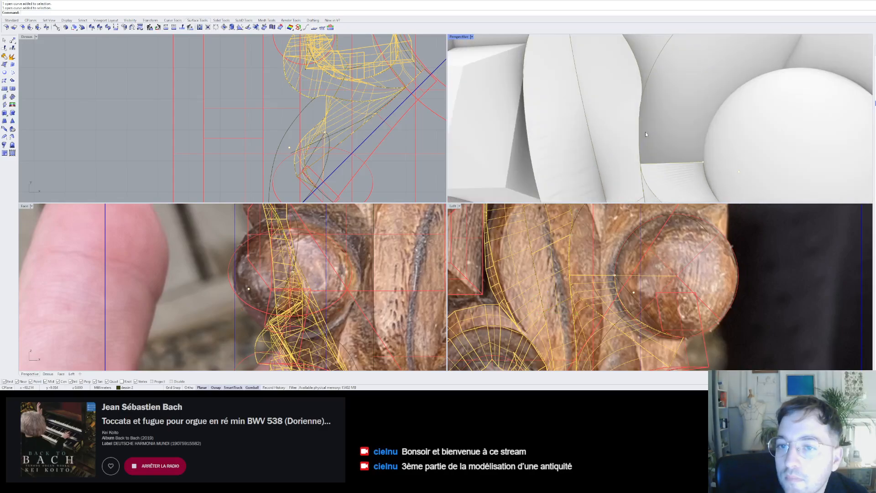
- Split one of the overlapping leaf edge curves with the arched curve as the cutting object
left_click(12, 48)
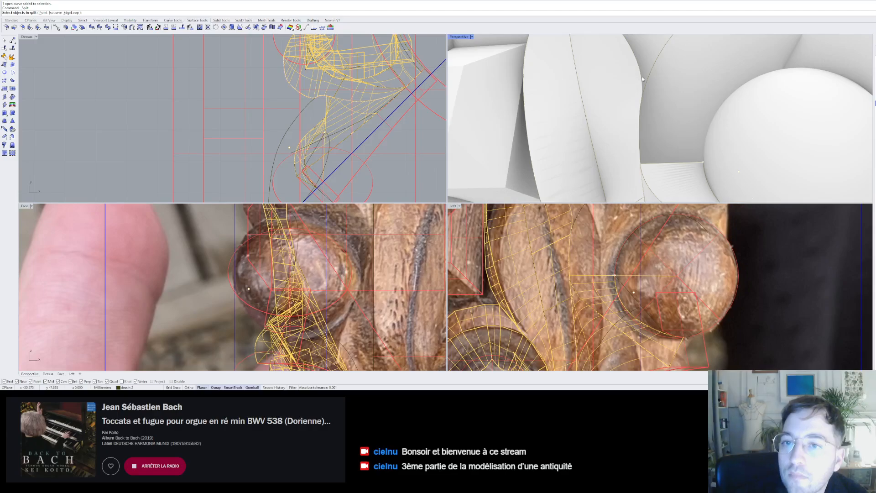
left_click(658, 92)
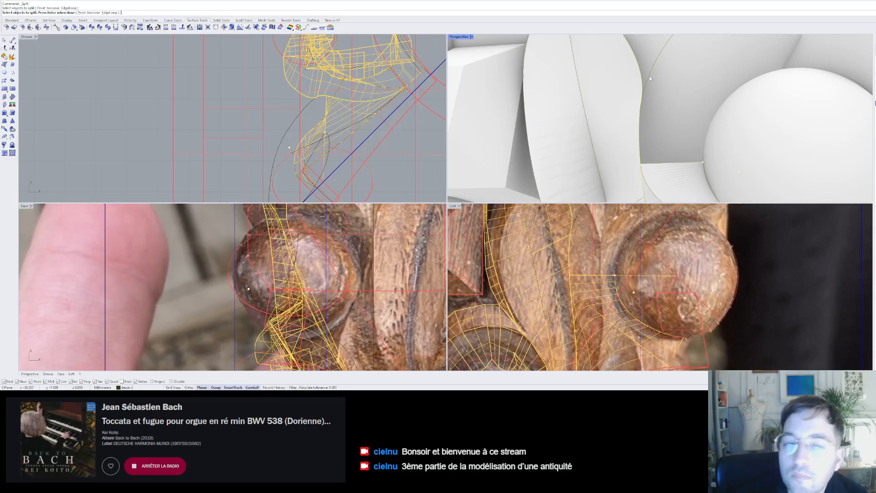
key("Return")
left_click(650, 76)
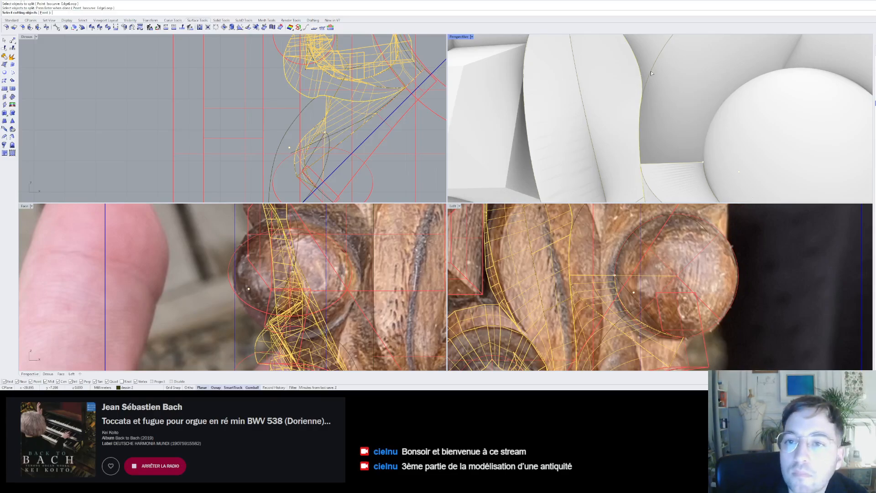
key("Return")
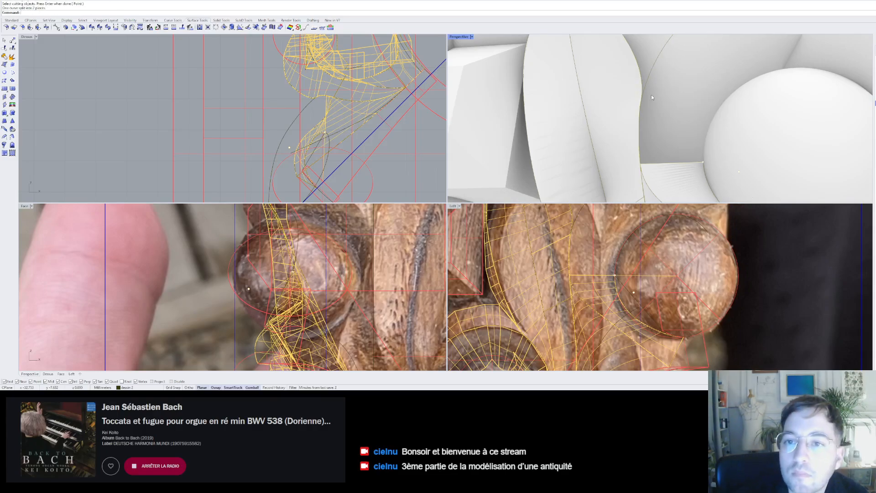
- Split the lower remainder of the leaf's edge curve, using the strip's upper edge as the cutting object
left_click(648, 137)
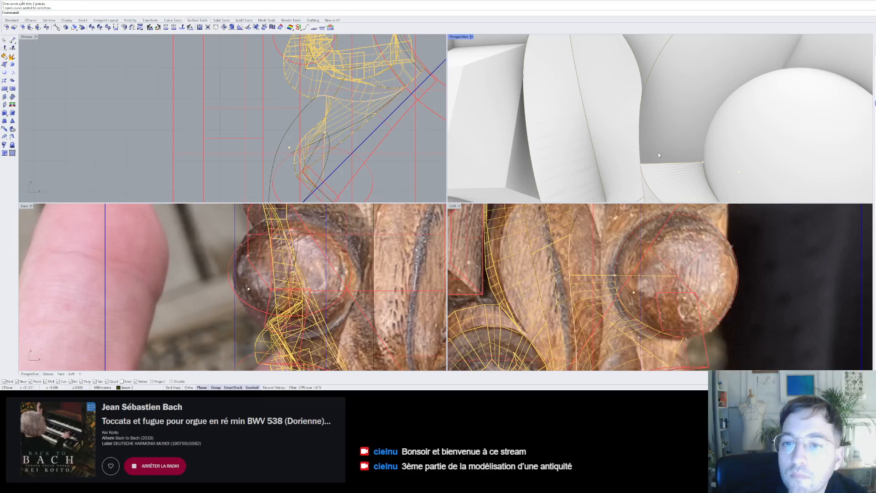
left_click(649, 140)
scroll(648, 156, "down", 5)
scroll(648, 155, "up", 8)
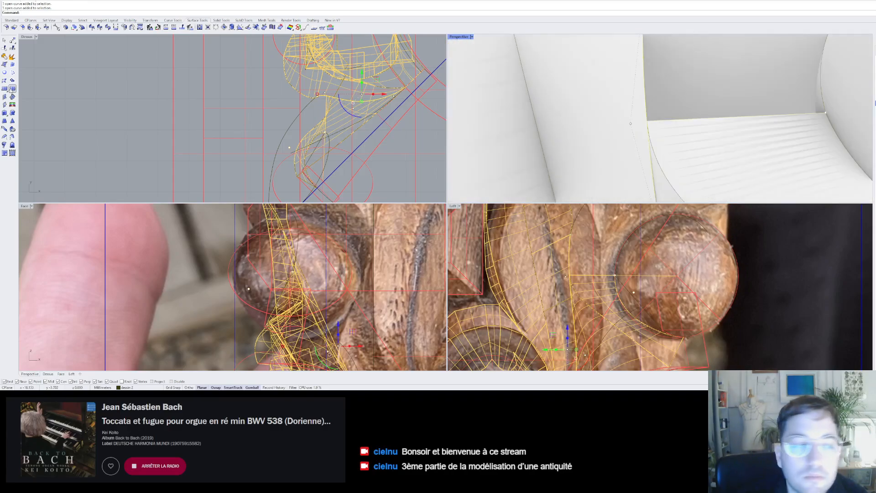
left_click(12, 49)
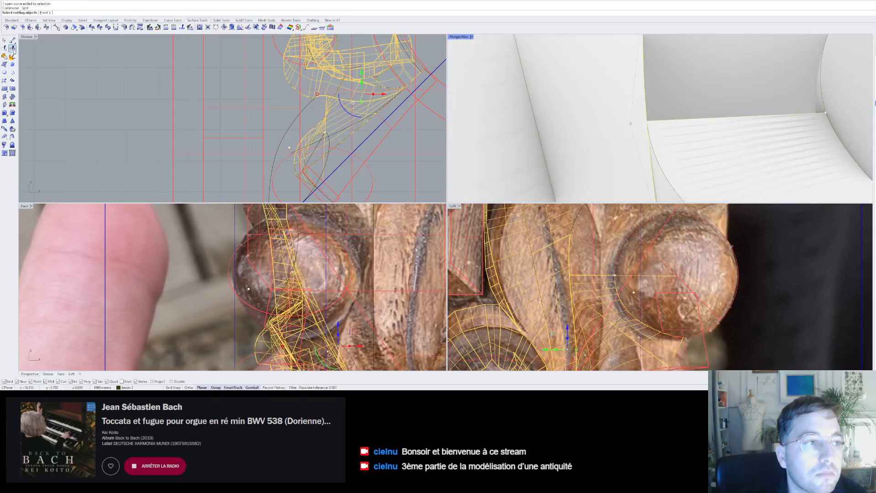
left_click(654, 124)
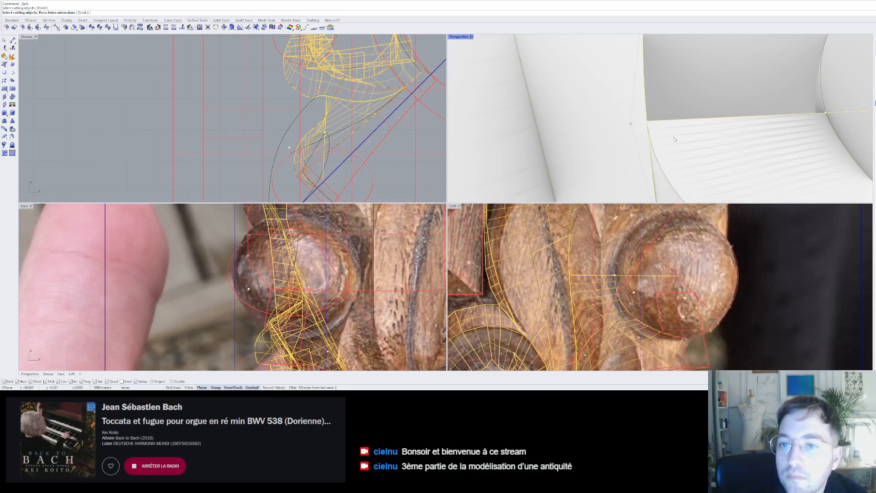
key("Return")
scroll(632, 149, "down", 7)
scroll(643, 131, "up", 7)
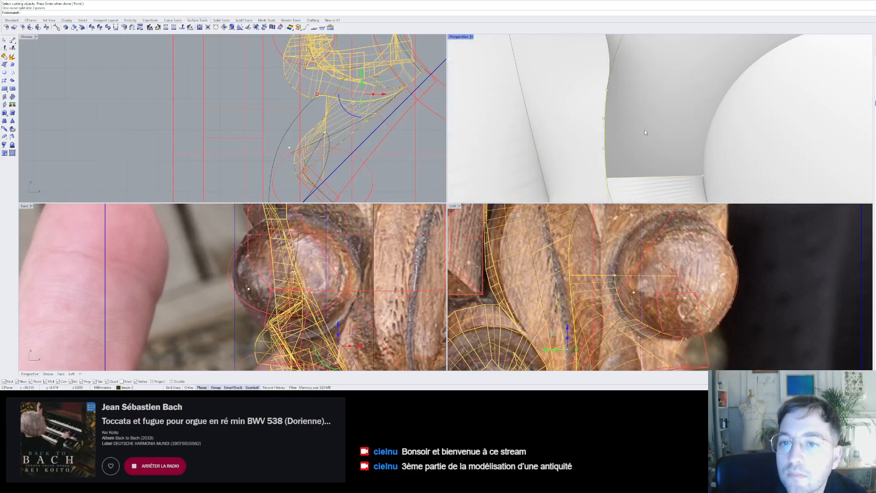
key("Escape")
- Join the short leaf-edge segment above the strip with the arched curve around the sphere into one open curve
scroll(640, 133, "down", 10)
scroll(635, 134, "up", 5)
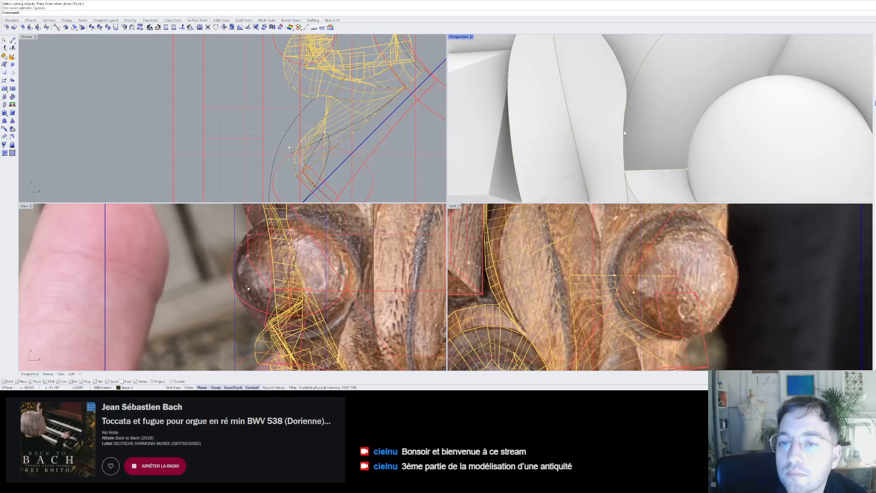
left_click(639, 157)
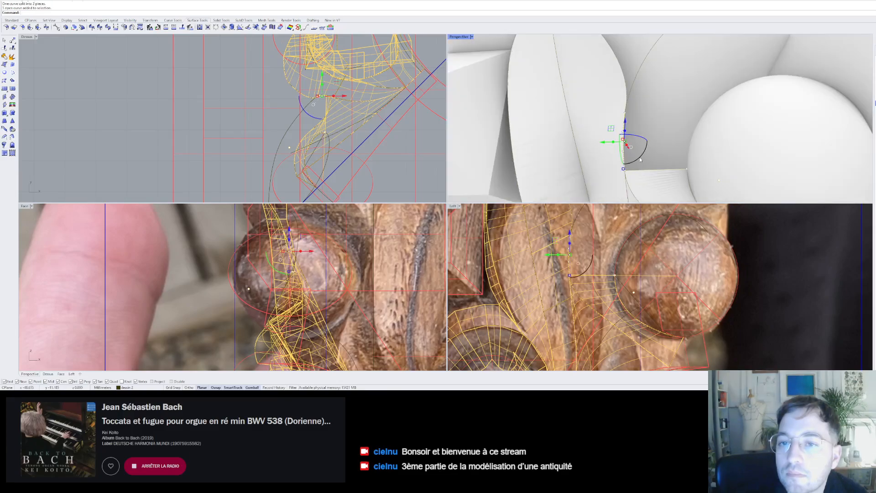
scroll(639, 137, "down", 5)
left_click(640, 109, "shift")
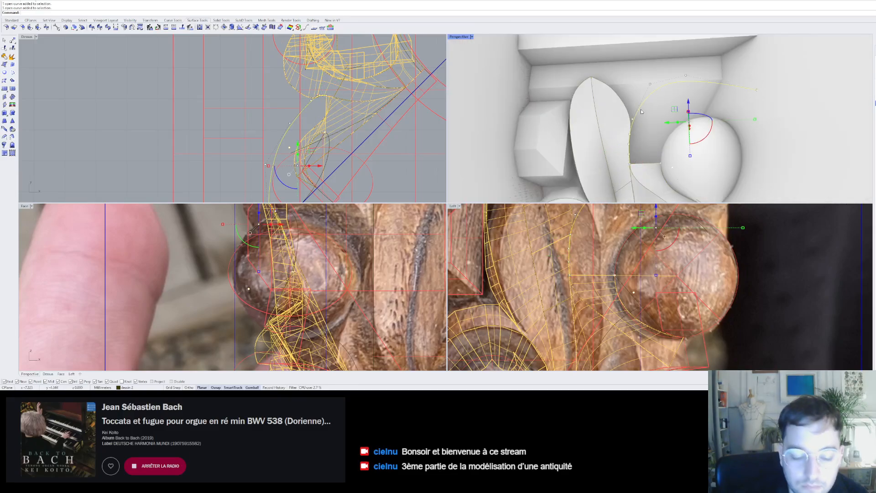
left_click(3, 65)
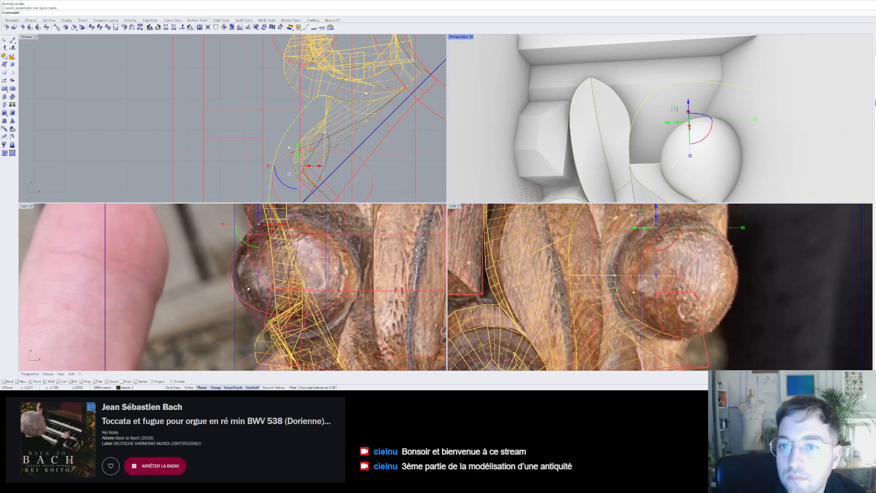
scroll(641, 147, "up", 6)
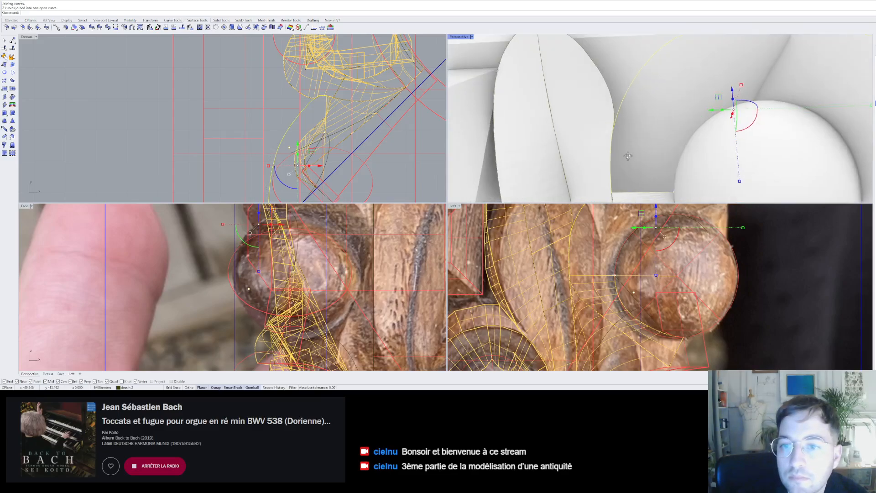
scroll(642, 147, "down", 8)
right_click_drag(630, 156, 638, 147)
scroll(679, 167, "up", 5)
key("Escape")
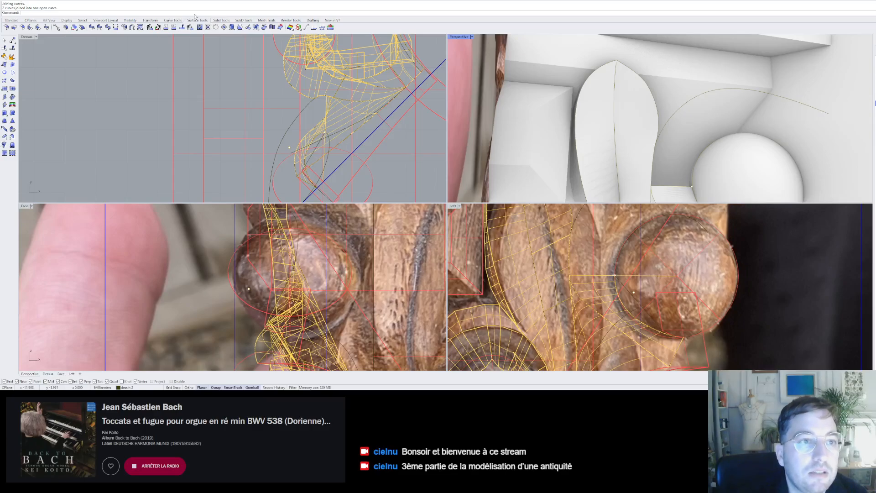
- Sweep the strip's upper edge along two rails, the joined arched curve and the sphere's outline, to build the surface above the sphere
left_click(5, 137)
left_click(696, 97)
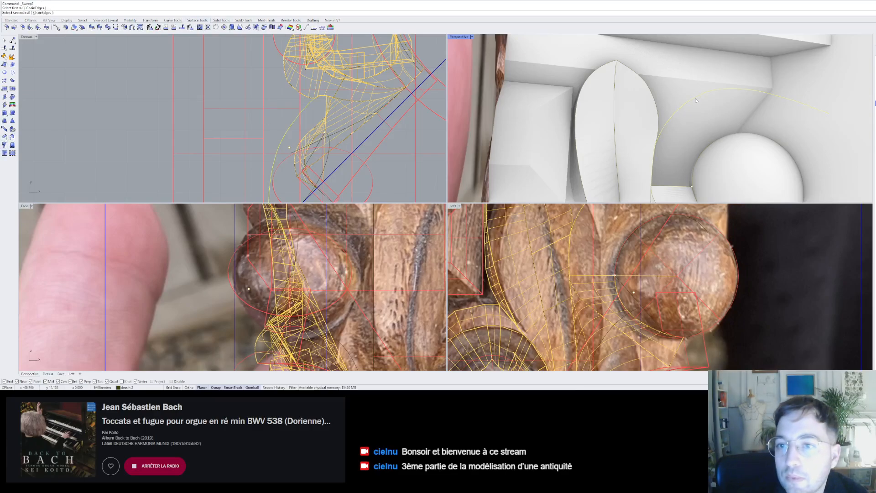
left_click(694, 172)
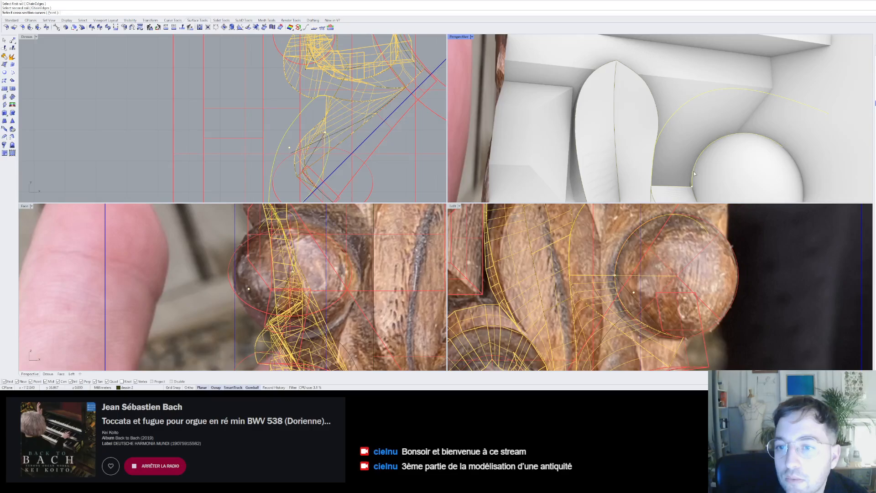
left_click(677, 187)
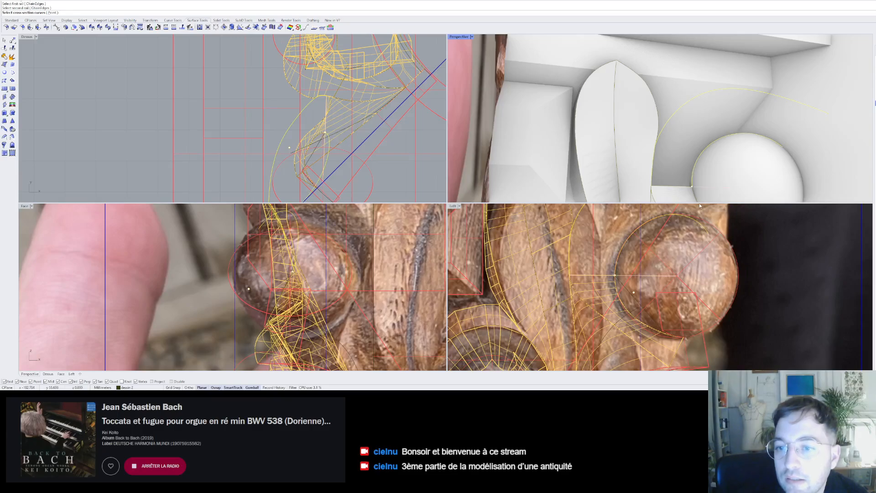
key("Return")
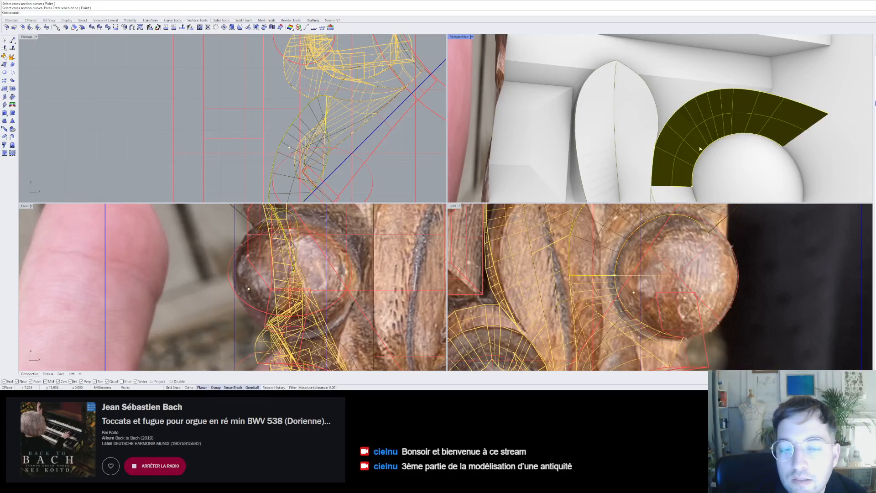
scroll(699, 149, "down", 5)
right_click_drag(700, 149, 629, 152)
scroll(648, 171, "up", 8)
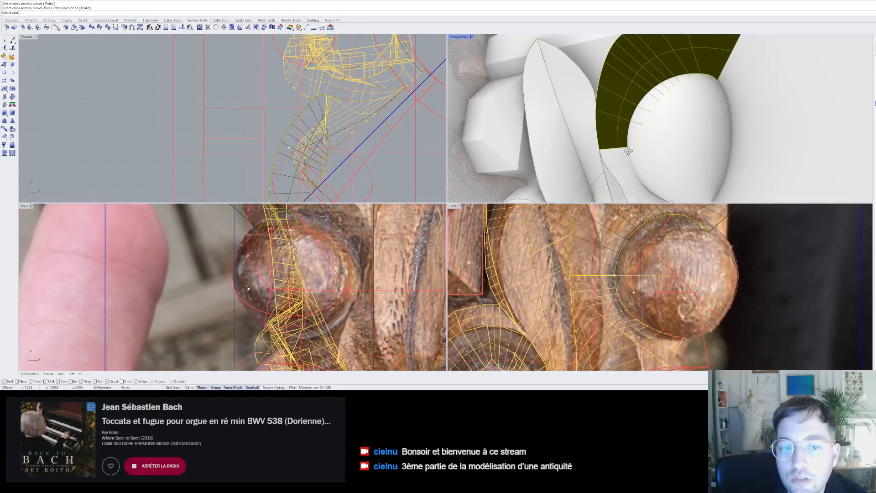
left_click(369, 267)
- Move the new swept surface around the sphere to the layer "Surfaces complexes"
scroll(579, 178, "down", 6)
left_click(600, 144)
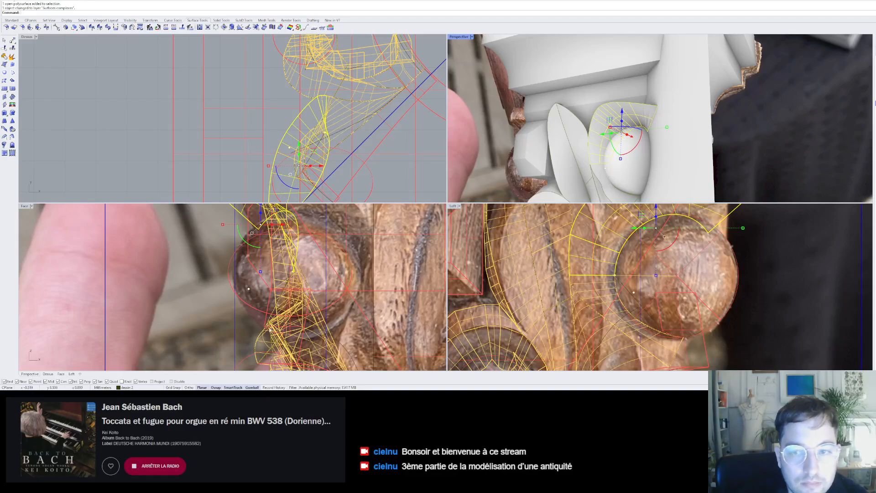
key("Escape")
- Examine the swept surface around the sphere from several angles against the reference photos
scroll(648, 133, "down", 3)
right_click_drag(657, 166, 653, 147)
scroll(617, 292, "down", 6)
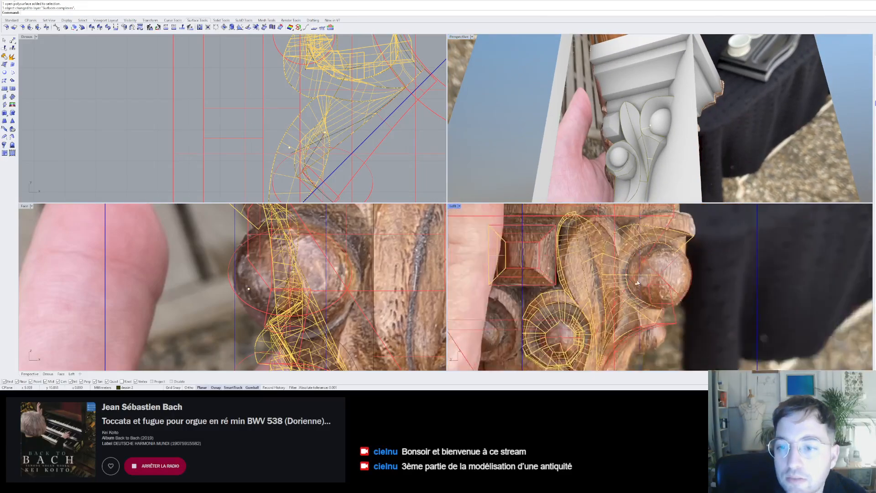
scroll(648, 246, "up", 4)
scroll(716, 114, "down", 4)
right_click_drag(715, 114, 716, 140)
scroll(714, 137, "up", 2)
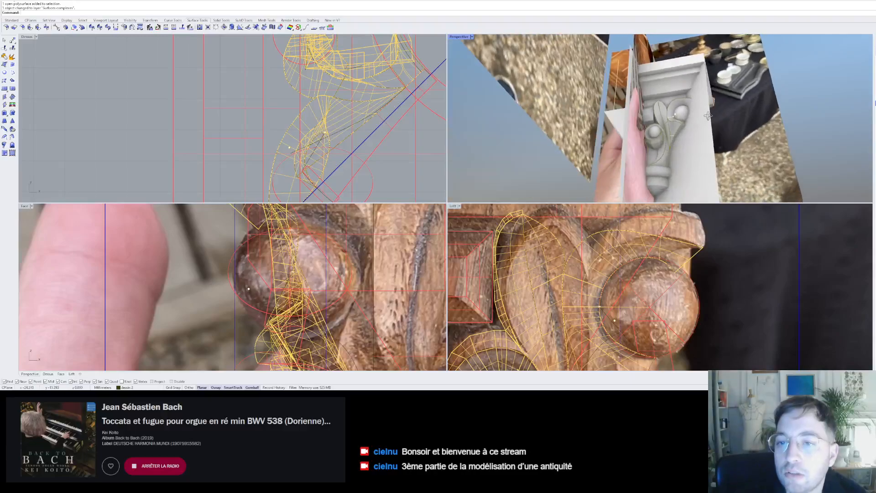
scroll(678, 121, "up", 5)
scroll(677, 121, "down", 5)
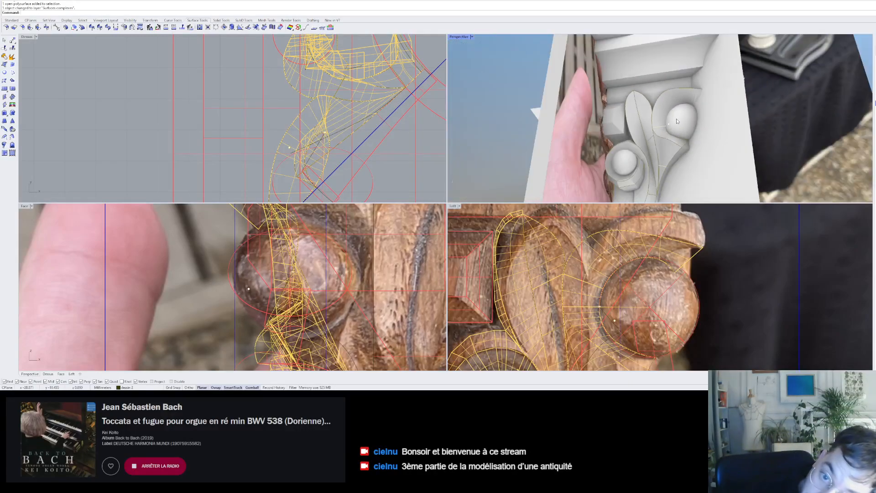
right_click_drag(676, 139, 662, 120)
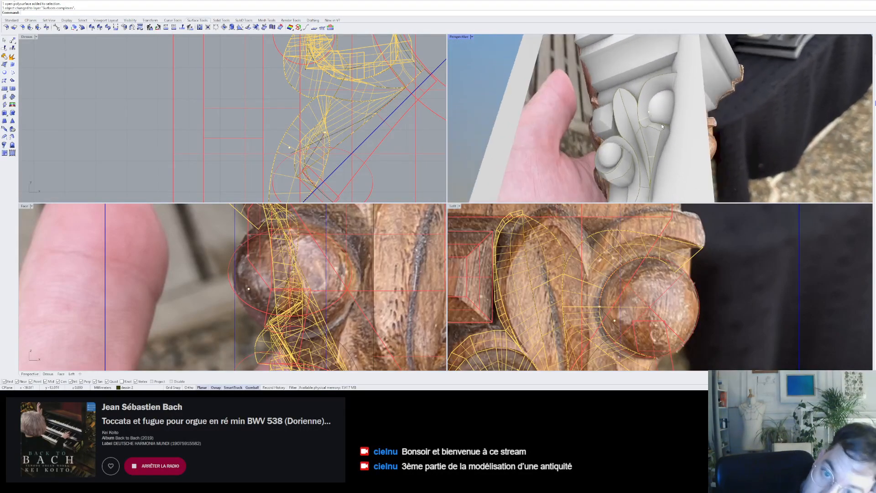
- Delete the leftover curve on the strip just below the sphere
scroll(661, 125, "up", 5)
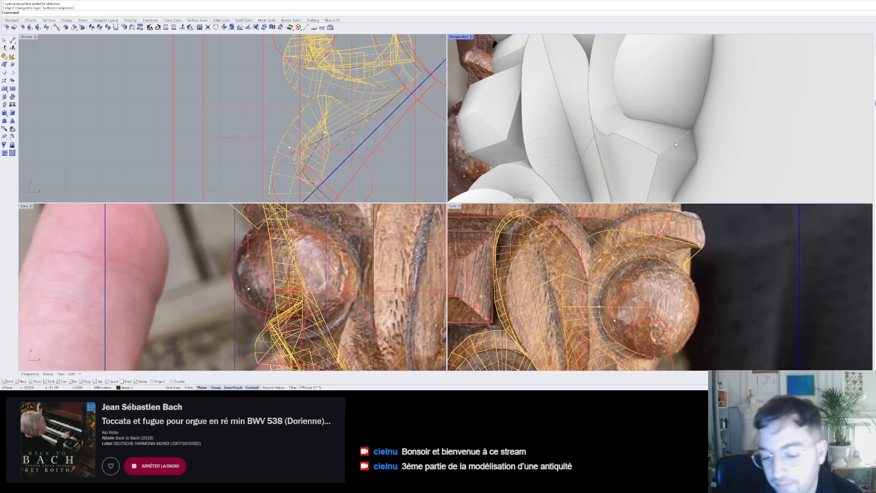
left_click(675, 141)
key("Delete")
- Examine how the ornament's leaf and sphere surfaces meet the capital, comparing the model with the front reference photo
scroll(675, 143, "down", 5)
mouse_move(681, 144)
right_mouse_down()
mouse_move(665, 134)
mouse_move(657, 146)
mouse_move(683, 159)
right_mouse_up()
scroll(683, 159, "down", 3)
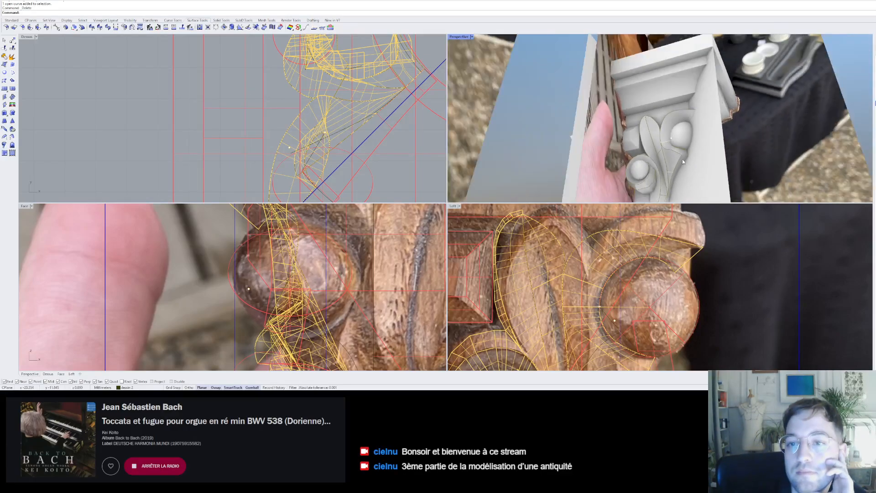
scroll(683, 159, "down", 2)
scroll(678, 170, "up", 5)
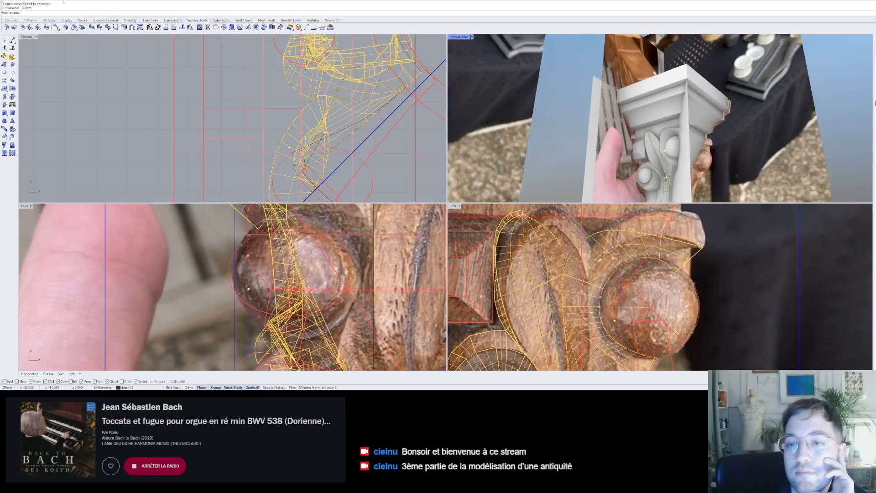
right_click_drag(680, 159, 670, 131)
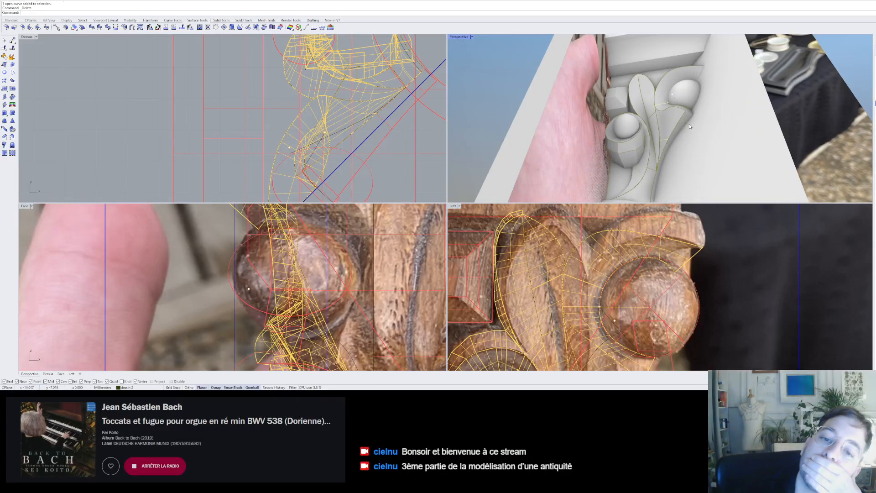
right_click_drag(666, 102, 672, 155)
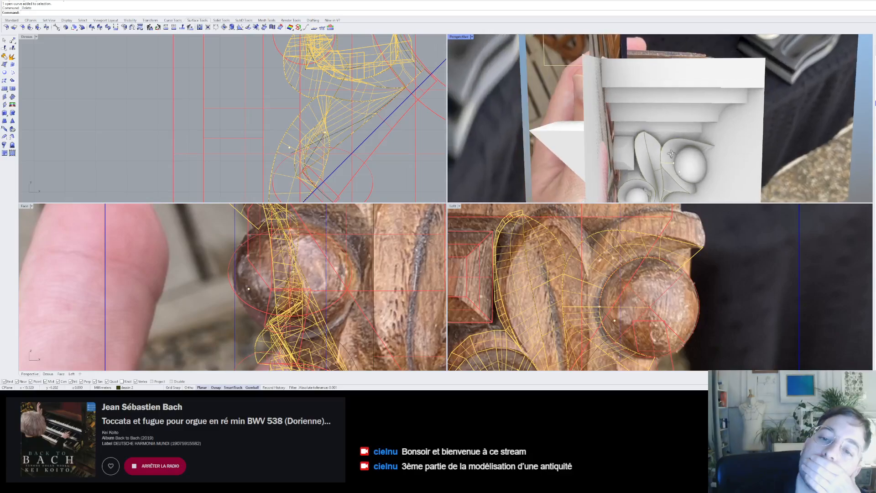
scroll(274, 274, "down", 5)
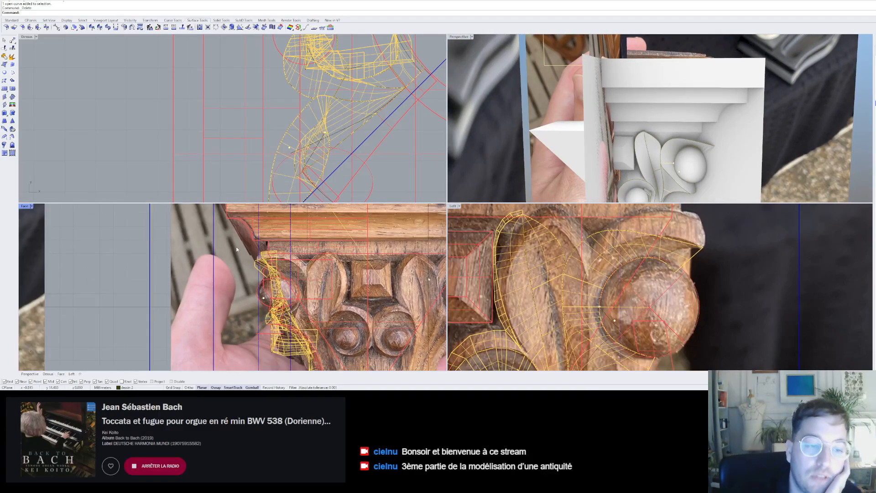
scroll(340, 271, "down", 3)
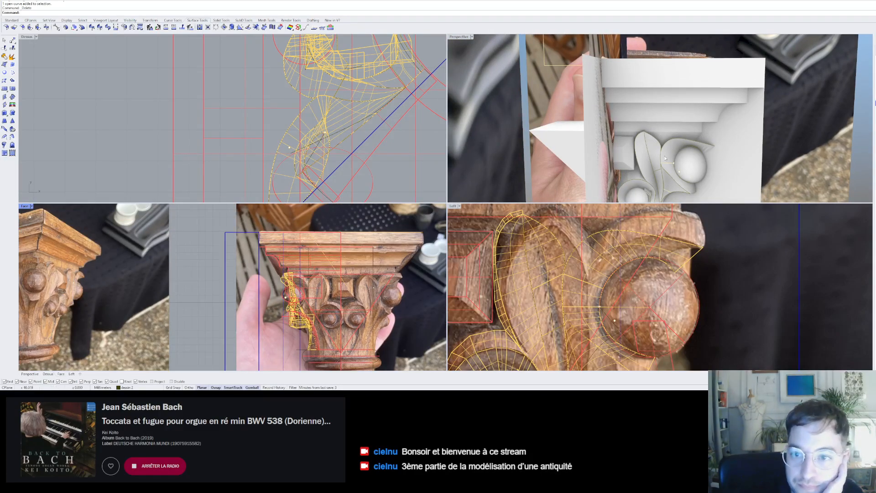
scroll(665, 159, "up", 5)
scroll(585, 148, "down", 4)
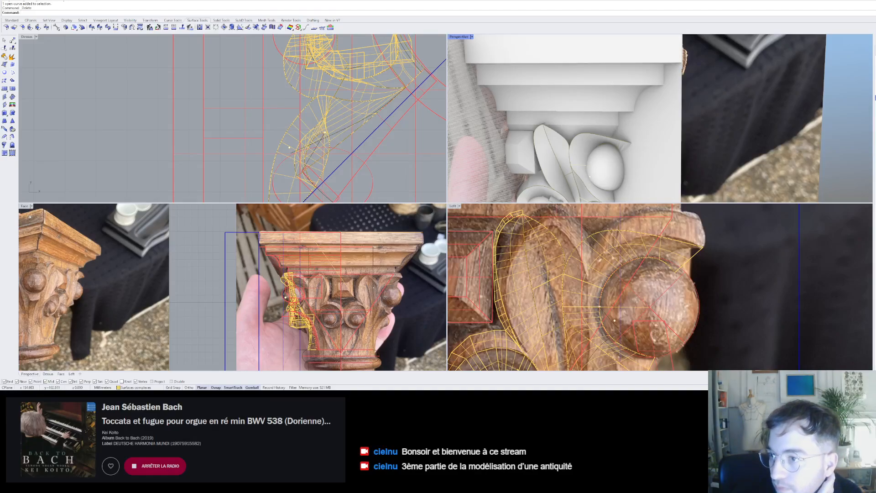
right_click_drag(709, 164, 649, 149)
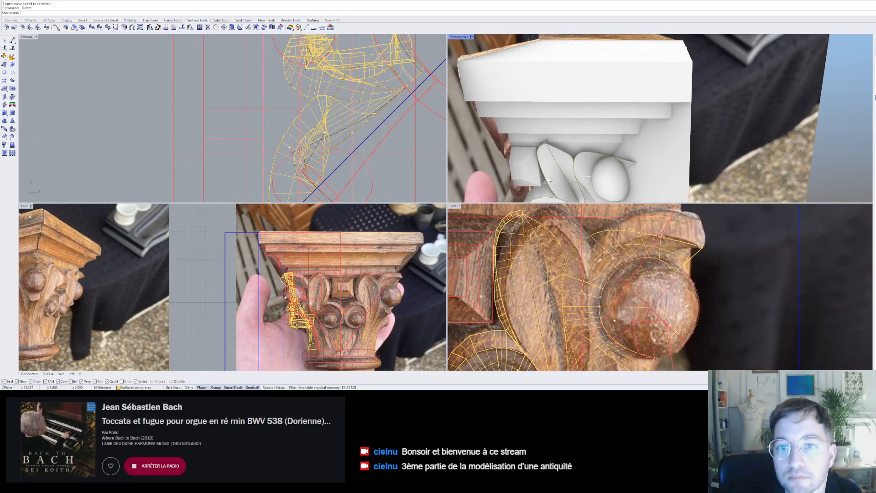
- Build a small four-corner surface rising from the outer tip edge of the swept surface around the sphere, following the front reference photo
scroll(550, 180, "up", 2)
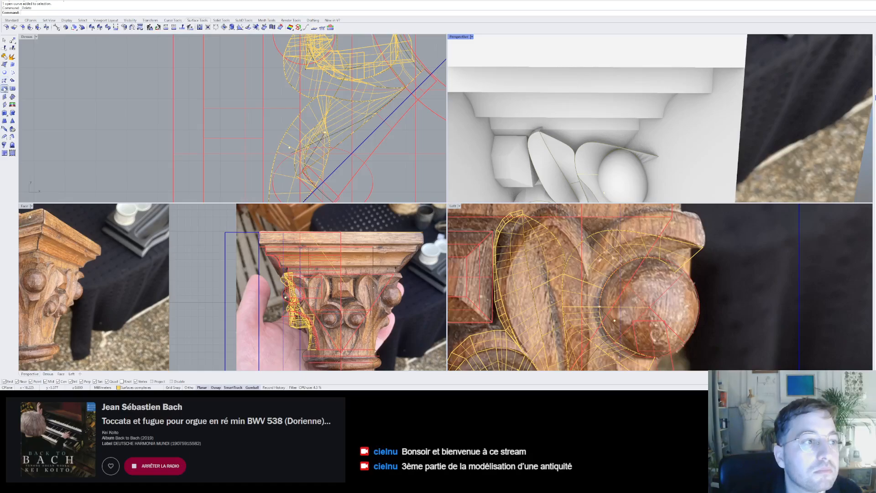
left_click(5, 65)
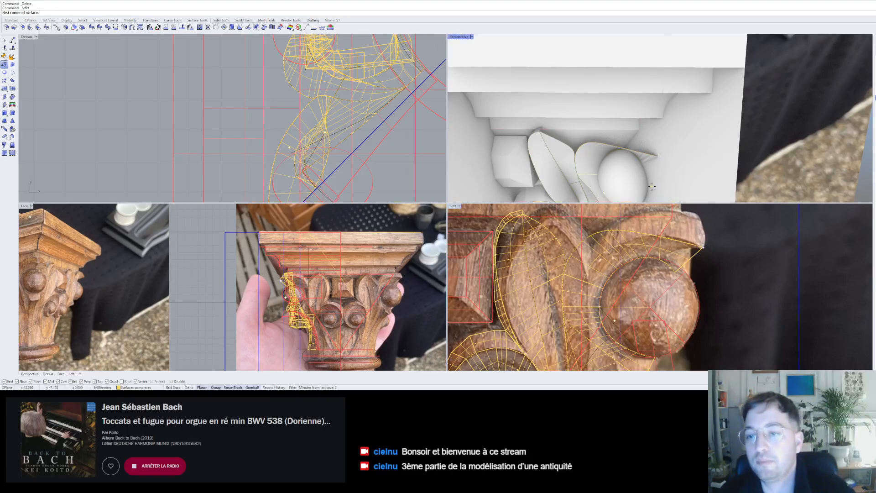
left_click(659, 157)
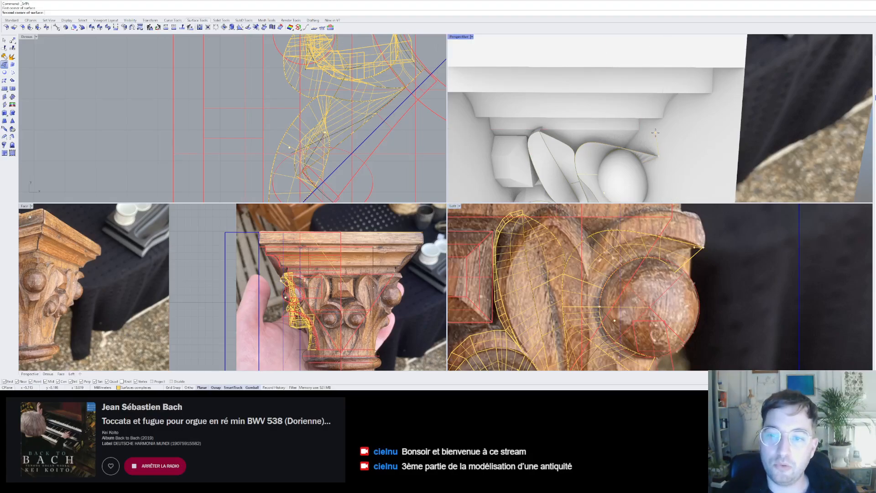
scroll(281, 271, "up", 5)
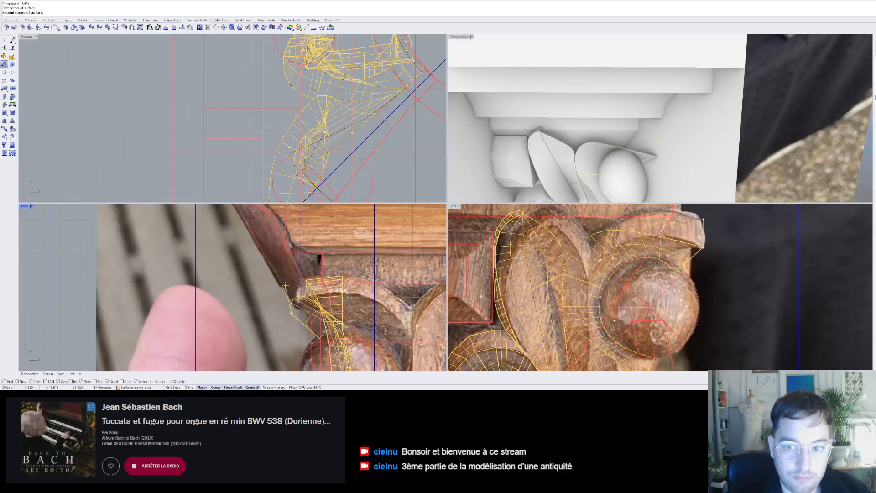
left_click(285, 286)
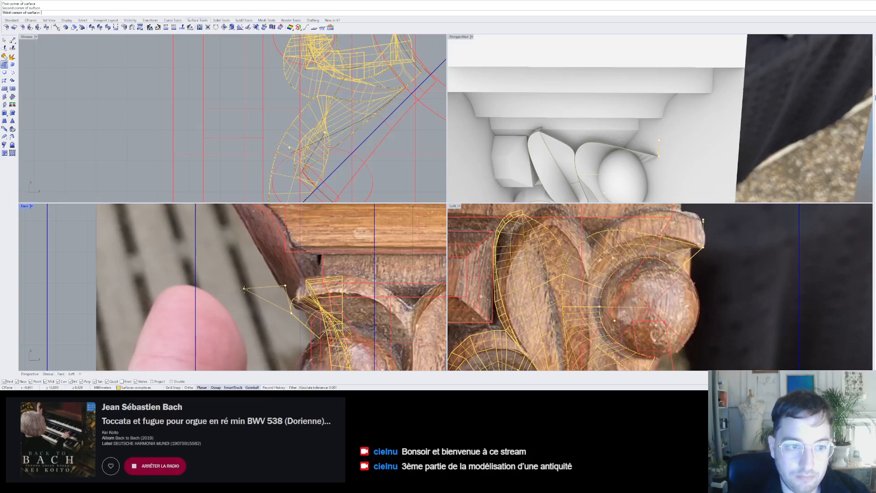
scroll(220, 155, "down", 6)
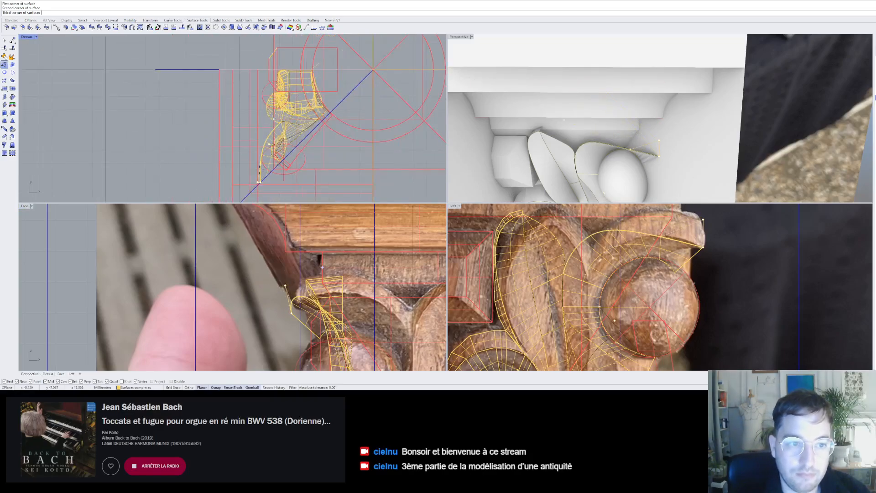
scroll(237, 196, "up", 10)
scroll(253, 179, "up", 4)
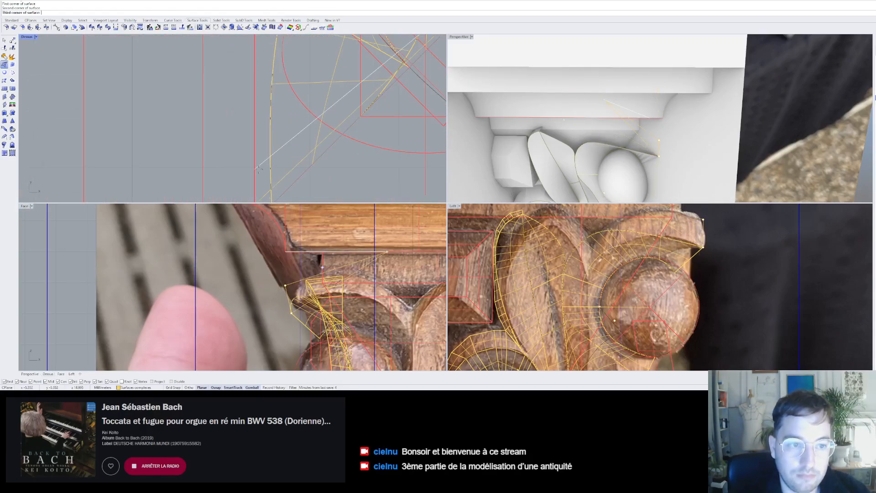
left_click(254, 174)
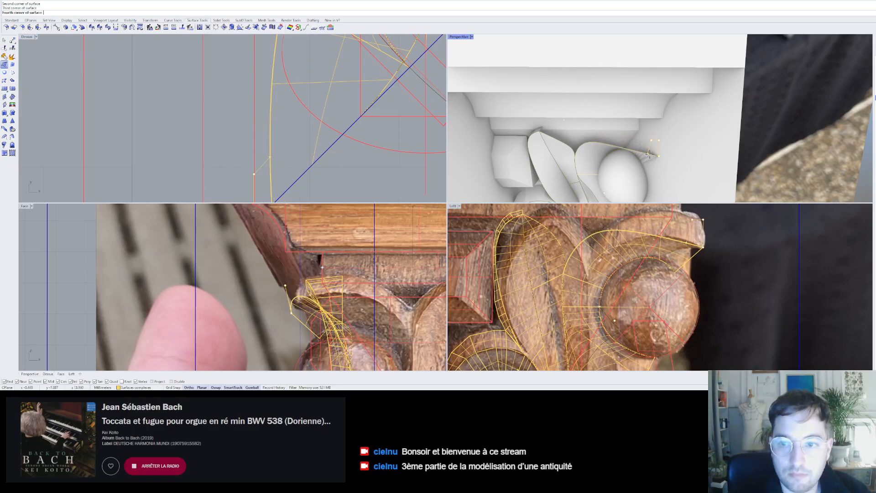
left_click(651, 153)
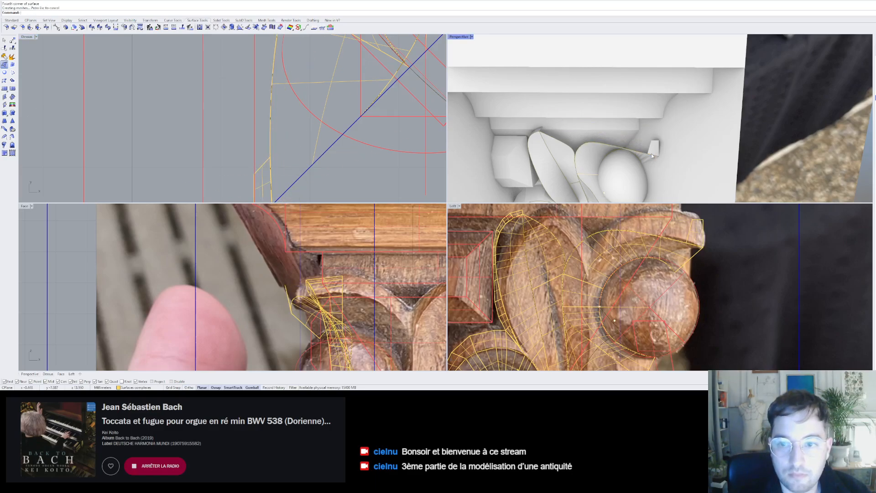
- Show the edit points of the small tip surface and shift its upper corner away from the diagonal slightly outward in plan
left_click(653, 148)
scroll(654, 182, "up", 3)
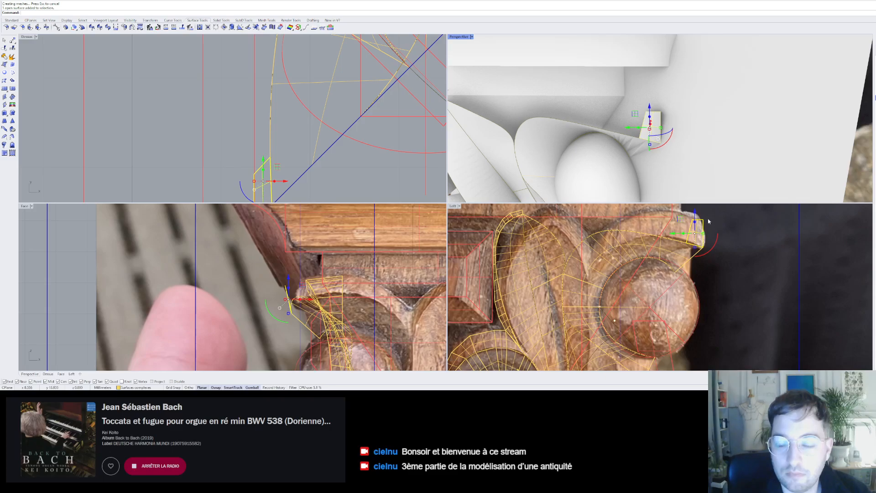
scroll(709, 222, "up", 1)
right_click_drag(664, 160, 663, 99)
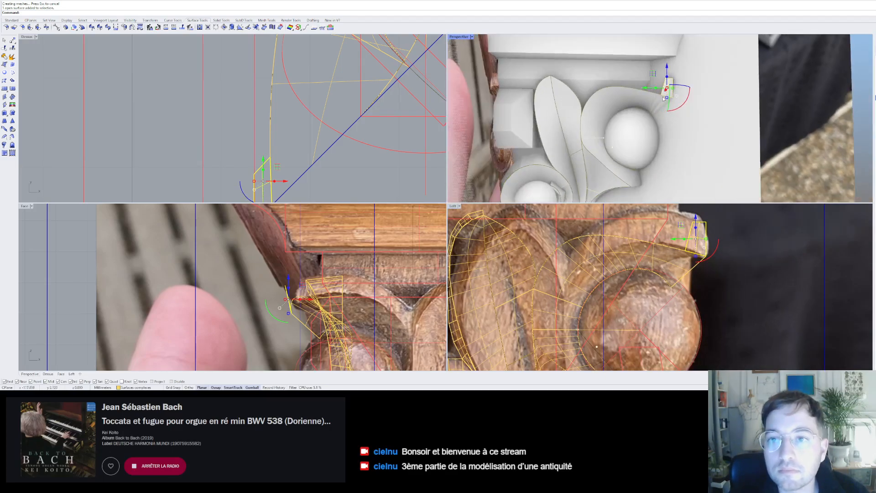
left_click(223, 20)
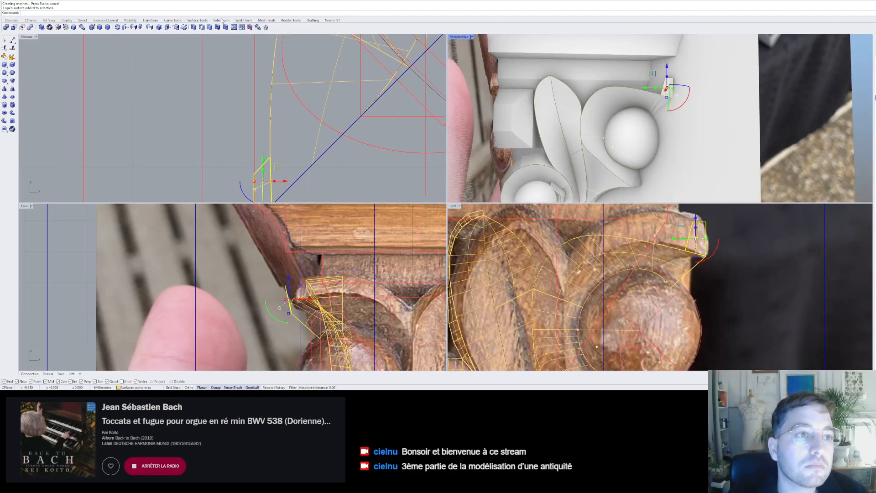
left_click(159, 27)
left_click(664, 81)
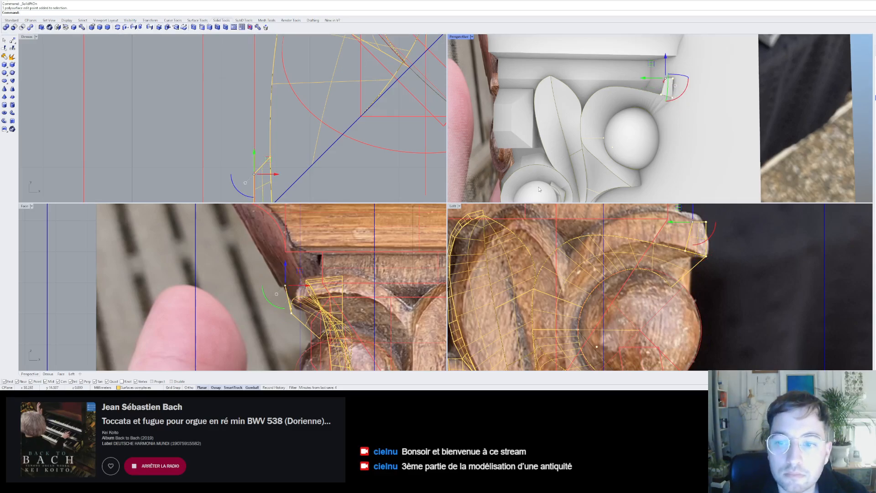
scroll(298, 111, "down", 6)
scroll(269, 143, "up", 8)
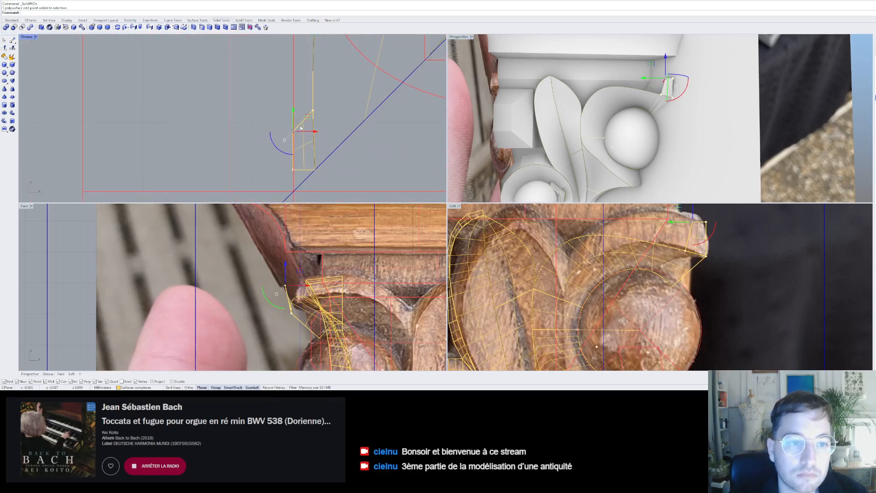
mouse_move(307, 117)
left_mouse_down()
mouse_move(292, 128)
mouse_move(300, 116)
left_mouse_up()
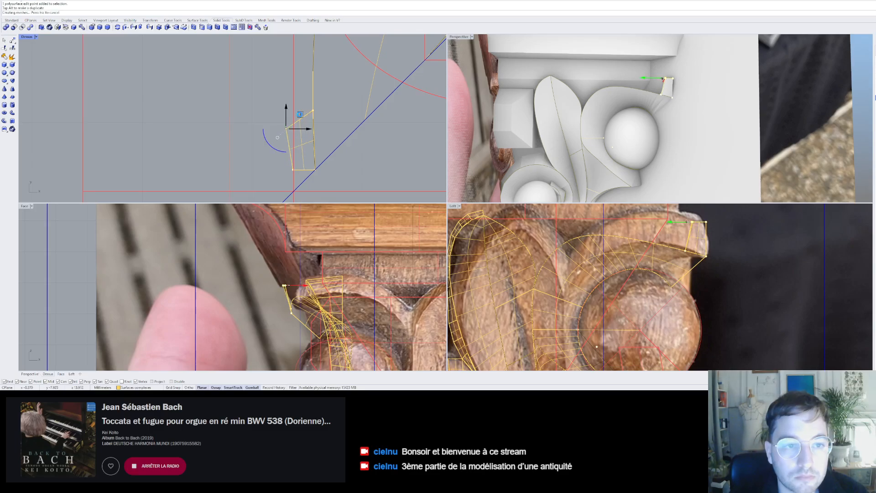
- Align that upper corner in plan with the ends of the tip surface's other edges so it forms a nearly rectangular outline
mouse_move(629, 102)
right_mouse_down()
mouse_move(666, 139)
mouse_move(638, 146)
right_mouse_up()
scroll(638, 146, "up", 8)
scroll(647, 105, "up", 6)
scroll(648, 104, "up", 5)
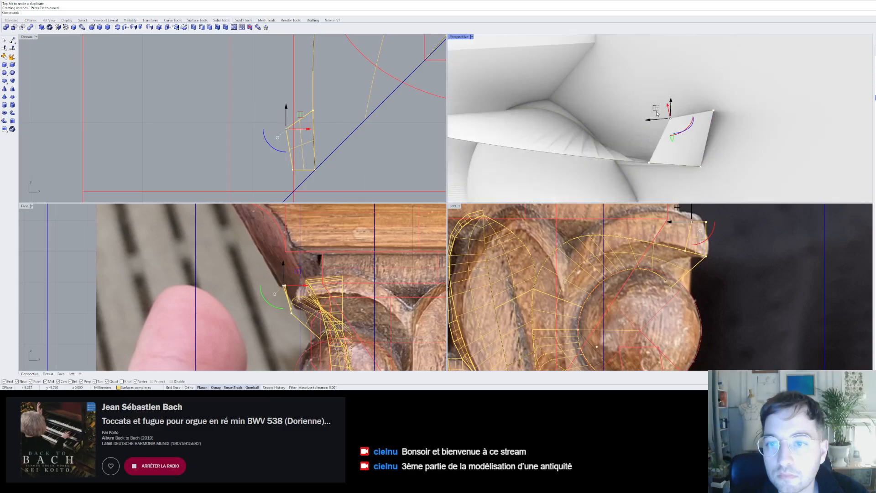
left_click_drag(299, 114, 306, 97)
right_click_drag(559, 146, 586, 161)
scroll(593, 146, "down", 10)
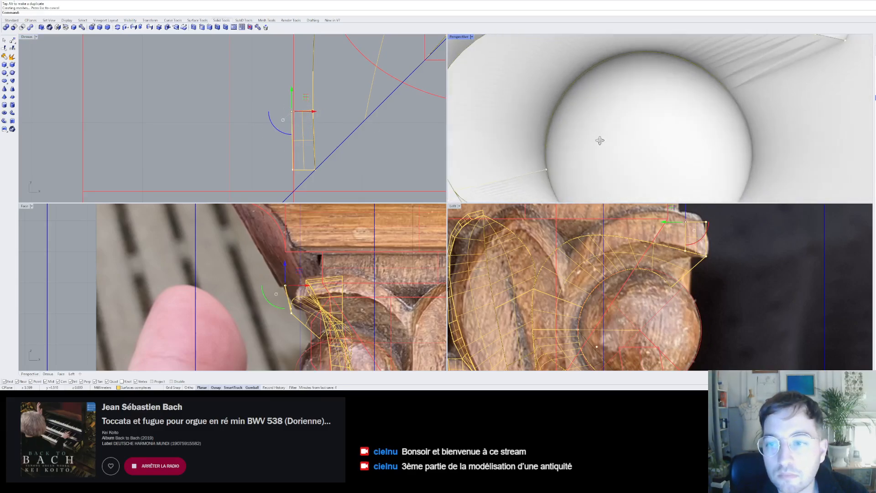
scroll(628, 107, "up", 10)
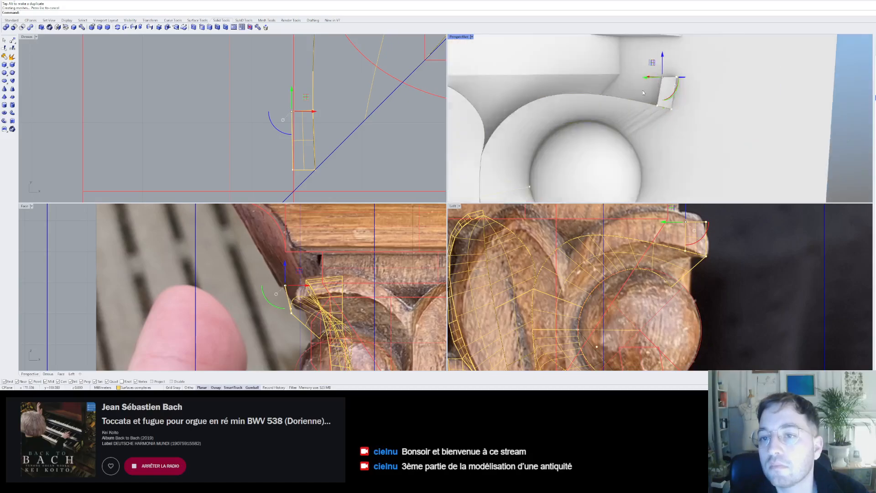
right_click_drag(669, 96, 749, 100)
left_click_drag(314, 111, 317, 114)
scroll(637, 115, "down", 12)
key("Escape")
key("Escape")
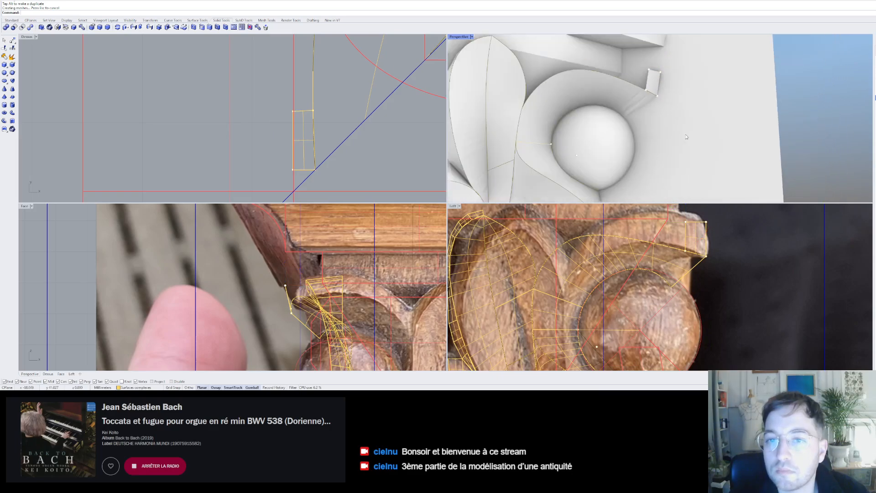
- Snap the tip surface's upper corner nearest the diagonal onto the diagonal line and lower it to the carved tip's height
right_click_drag(687, 137, 655, 85)
scroll(623, 73, "up", 14)
left_click(622, 99)
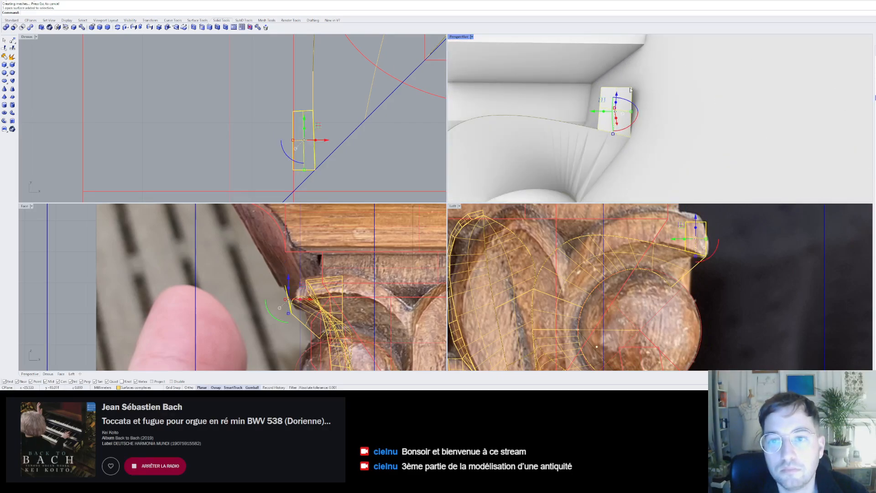
key("F10")
left_click(632, 88)
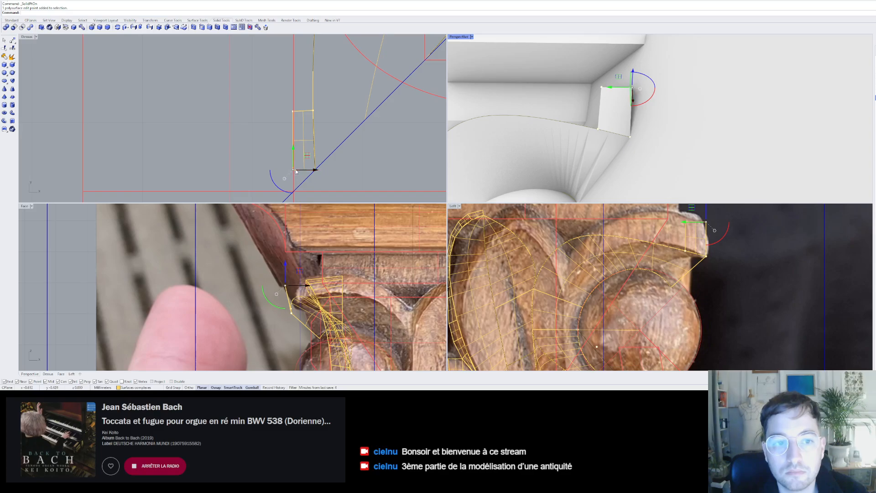
left_click_drag(294, 172, 304, 181)
scroll(620, 174, "down", 6)
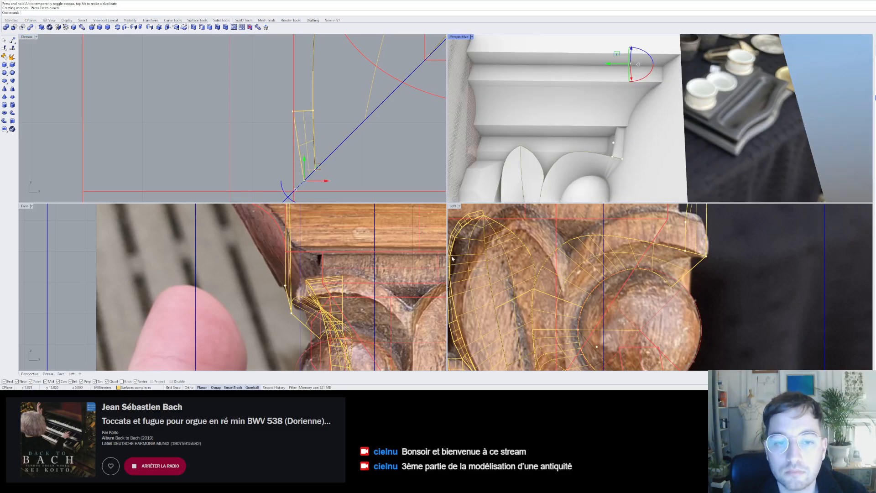
scroll(284, 309, "down", 5)
left_click_drag(281, 215, 293, 230)
scroll(287, 275, "up", 4)
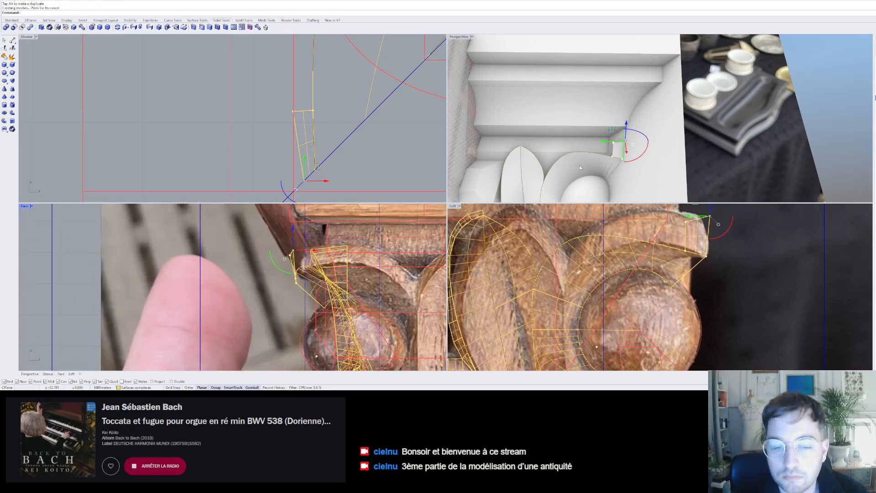
scroll(290, 254, "up", 2)
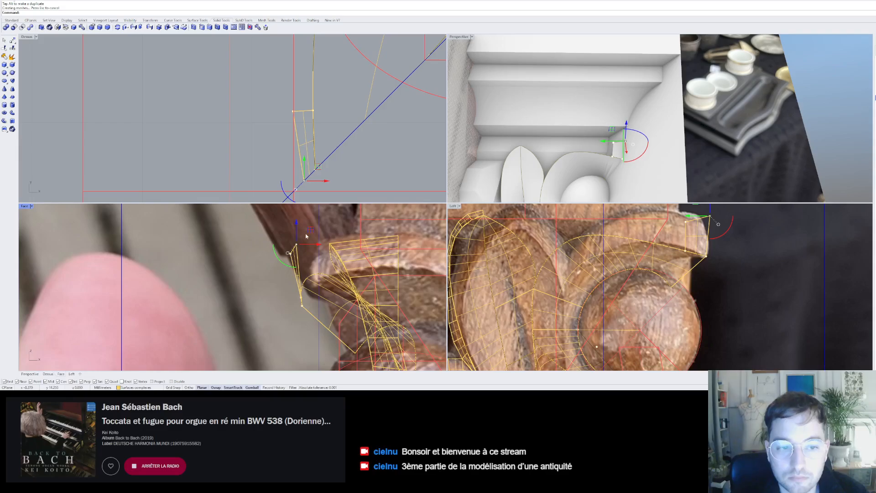
left_click_drag(296, 223, 296, 224)
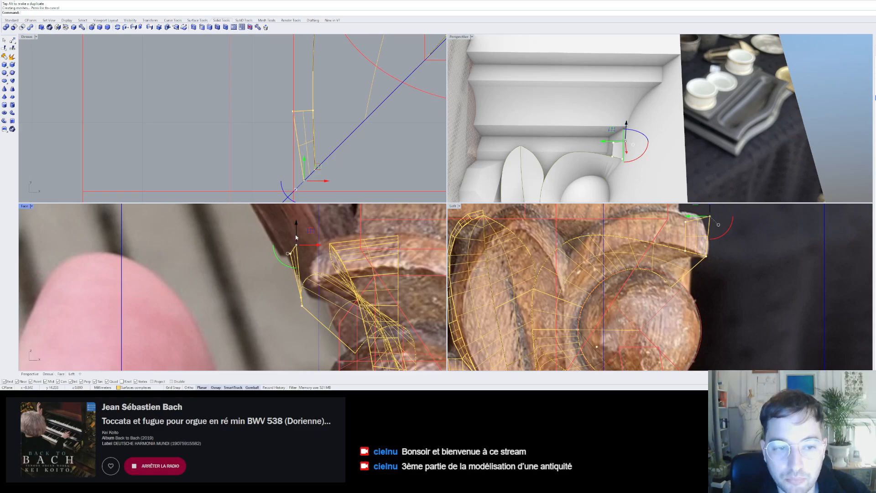
- Slide the same upper corner further inward along the diagonal line and bring it down to the carved edge in the front photo
left_click_drag(318, 171, 375, 149)
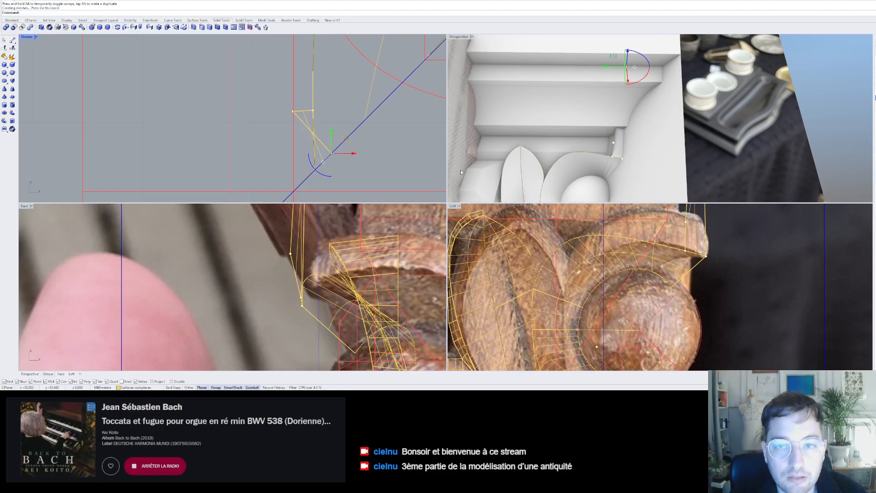
scroll(370, 281, "down", 5)
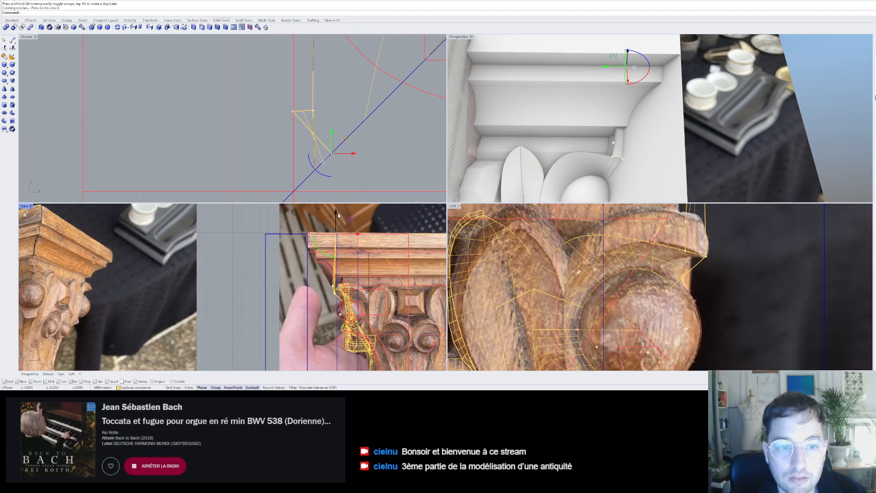
left_click_drag(338, 215, 351, 288)
scroll(351, 289, "up", 3)
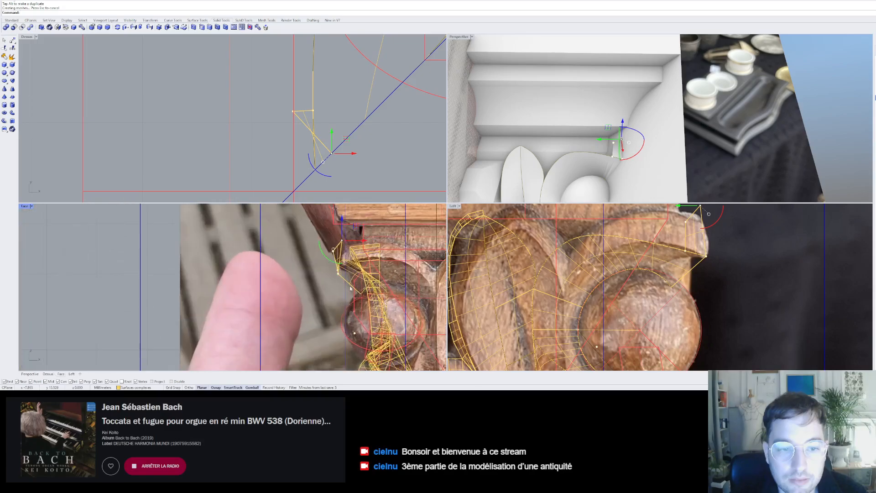
scroll(351, 288, "up", 3)
left_click_drag(354, 247, 354, 273)
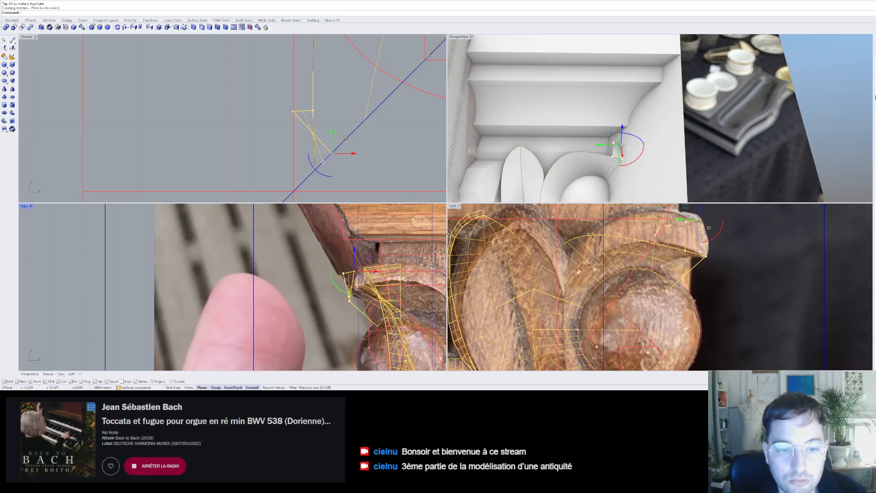
- Move the tip surface's other upper corner inward, in line with the corner on the diagonal, and finish point editing
left_click(293, 113)
left_click_drag(310, 112, 346, 112)
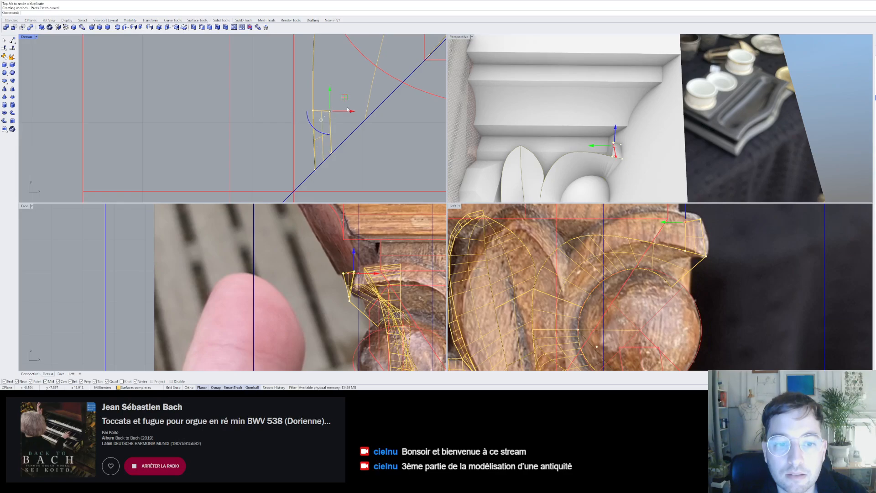
key("Escape")
key("Escape")
scroll(618, 148, "up", 5)
right_click_drag(618, 149, 659, 179)
left_click(669, 180)
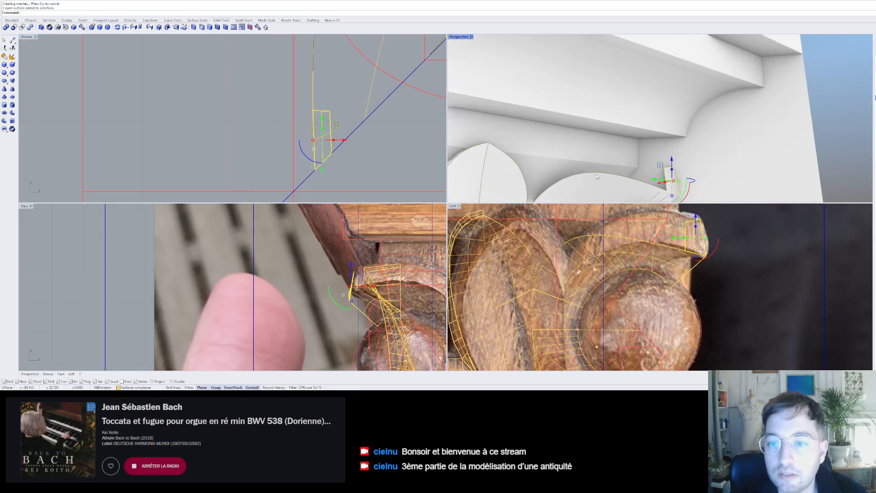
scroll(363, 282, "up", 4)
key("Escape")
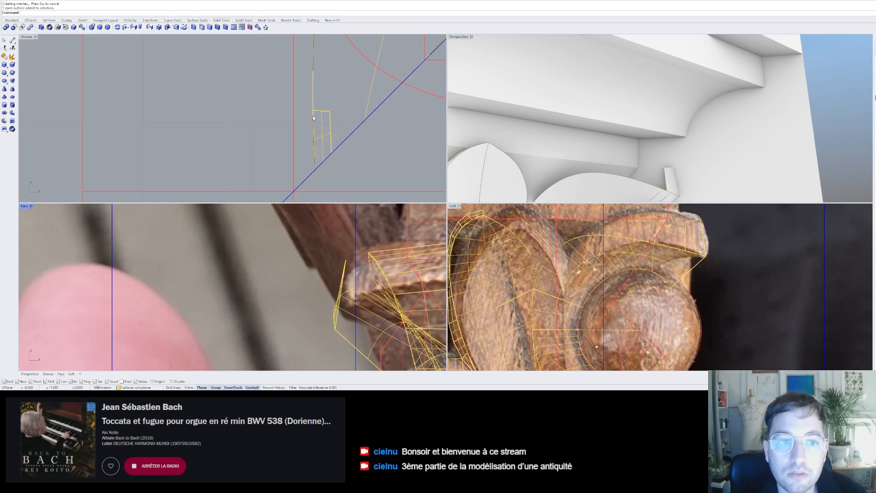
- Try to raise the tip surface's upper corner away from the diagonal in the front view, and undo the move
key("Return")
left_click(664, 169)
key("Return")
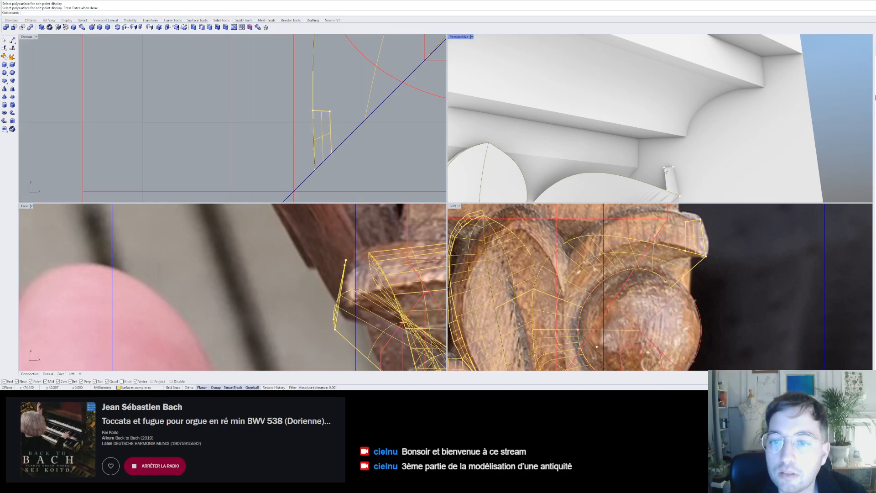
left_click(664, 167)
left_click_drag(344, 250, 346, 237)
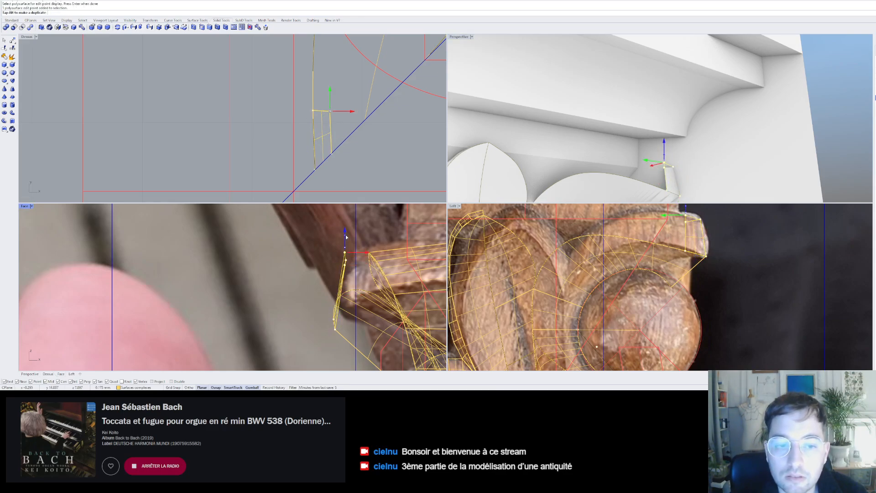
key("ctrl+z")
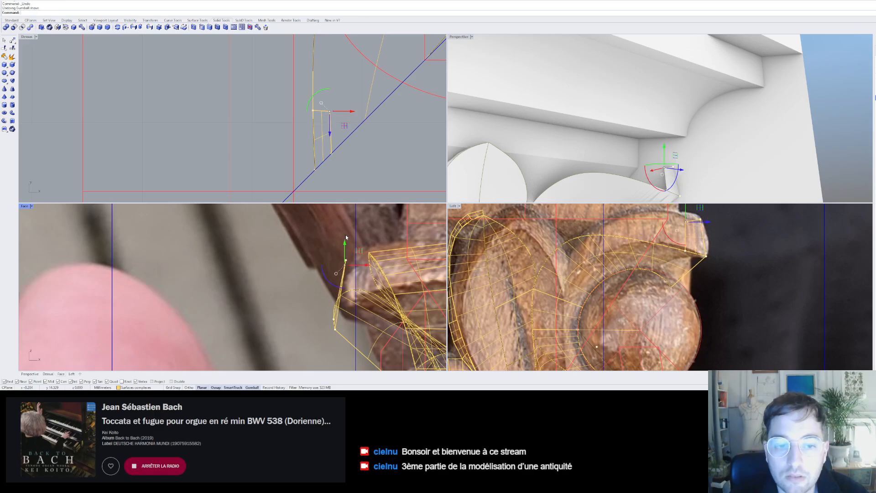
- Raise the tip surface's upper corner away from the diagonal slightly in the front view and finish point editing
left_click_drag(346, 238, 346, 235)
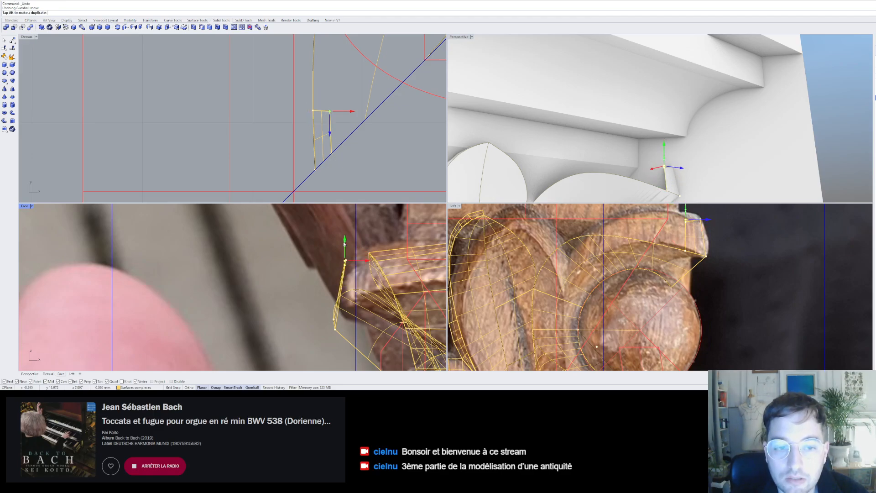
key("Escape")
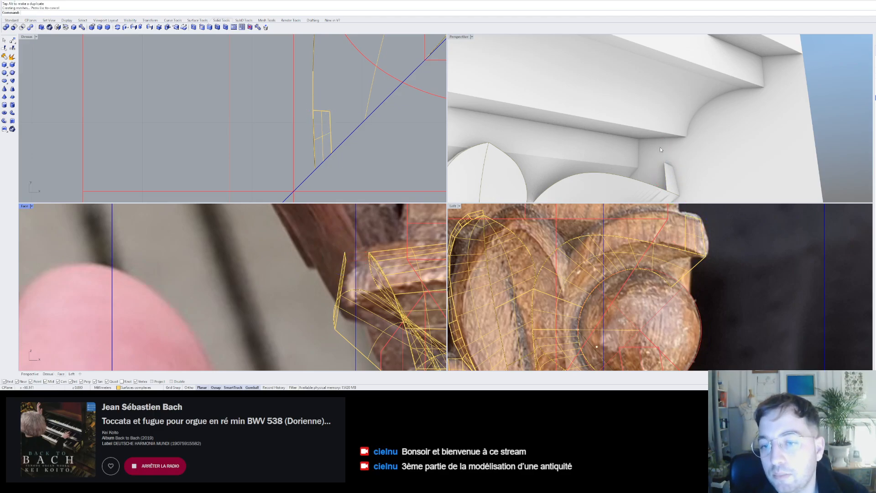
right_click_drag(660, 147, 640, 174)
scroll(640, 173, "up", 3)
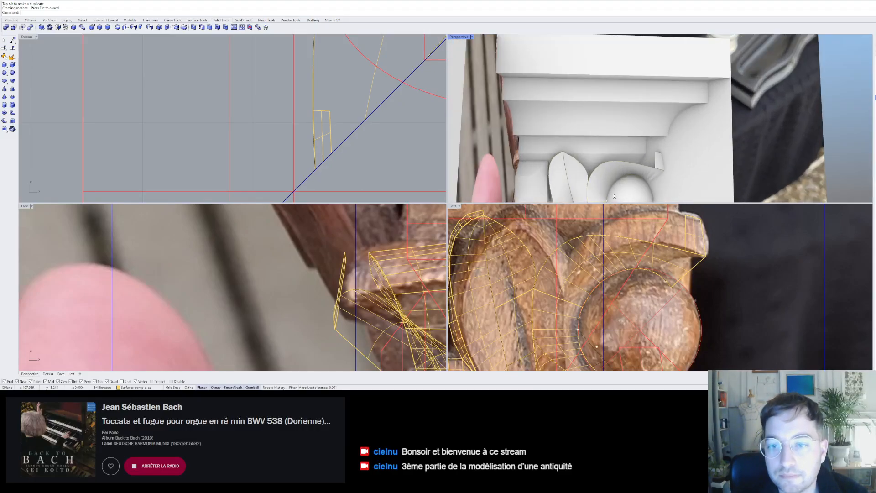
scroll(631, 166, "up", 5)
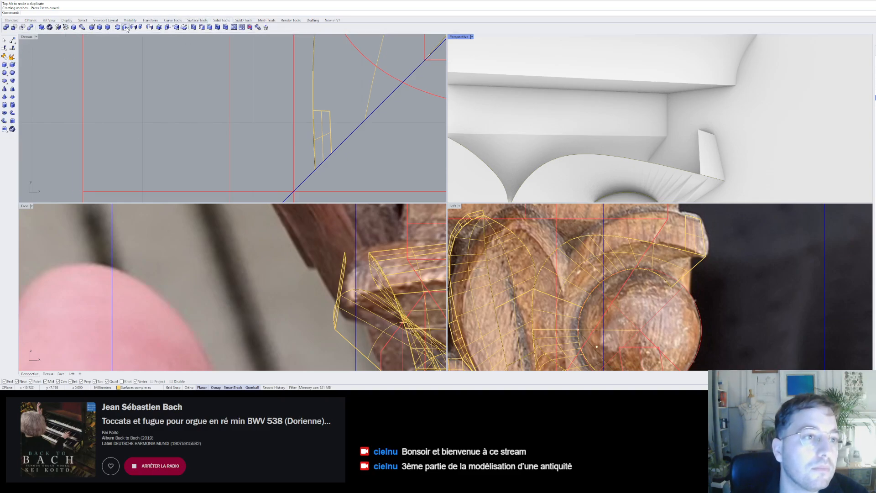
- Build a four-corner surface from the tip surface's inner edge, with Planar off, to the carved upper edge and down to the swept surface's edge
left_click(197, 21)
left_click(4, 64)
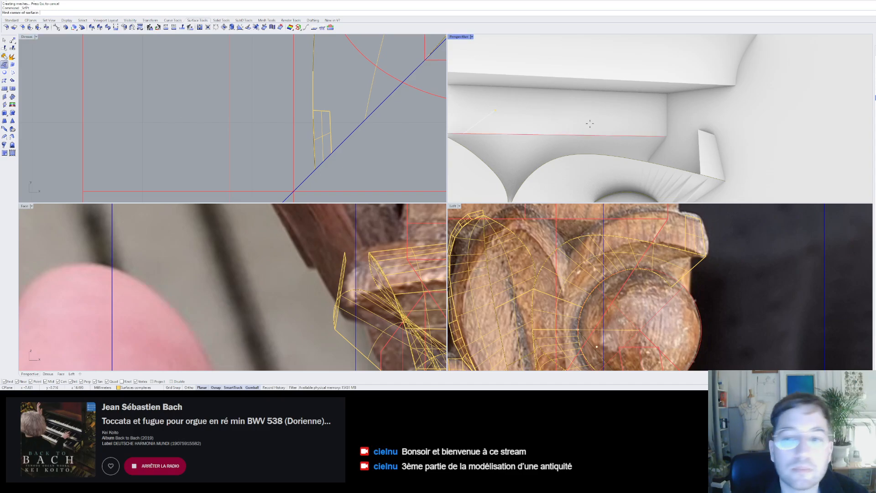
left_click(700, 174)
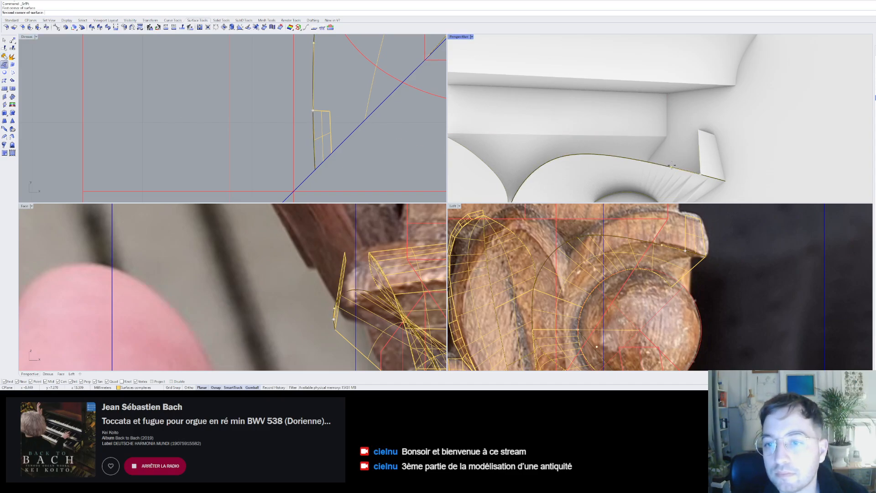
left_click(668, 165)
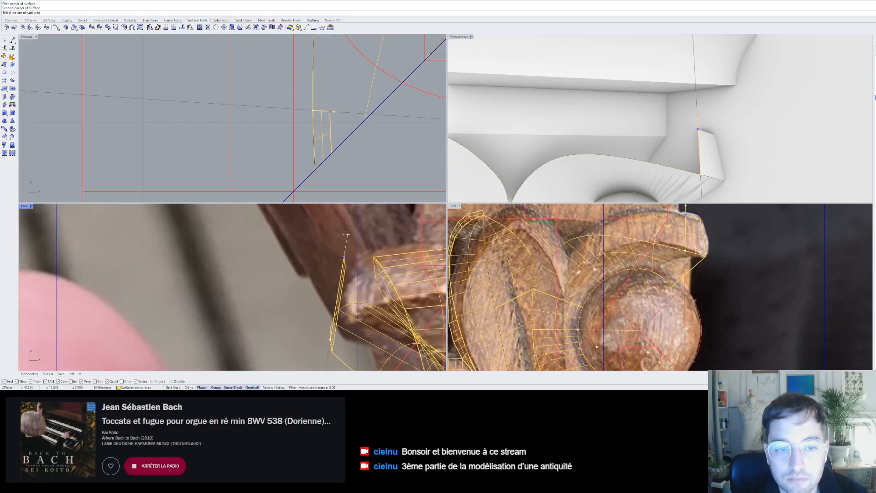
scroll(667, 223, "up", 5)
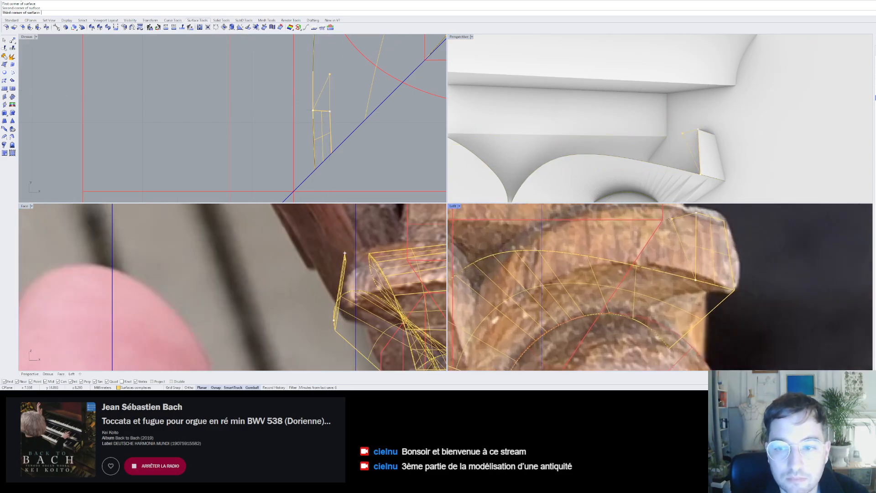
scroll(675, 229, "up", 2)
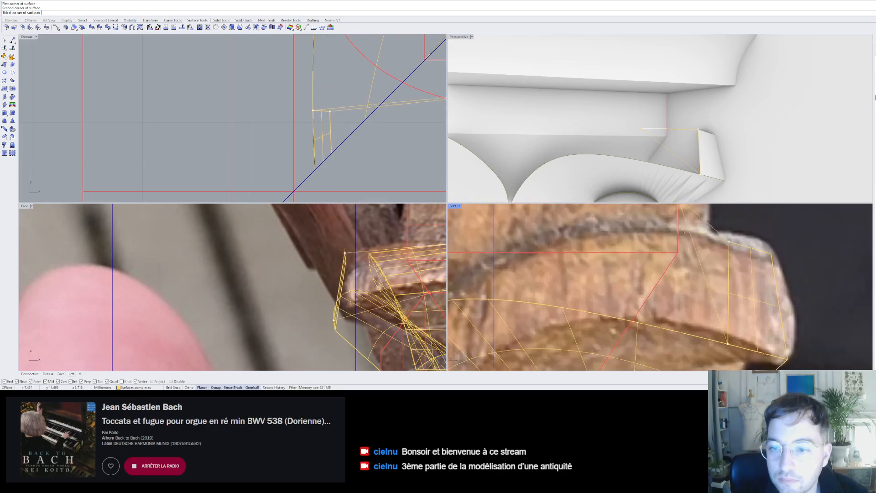
key("shift")
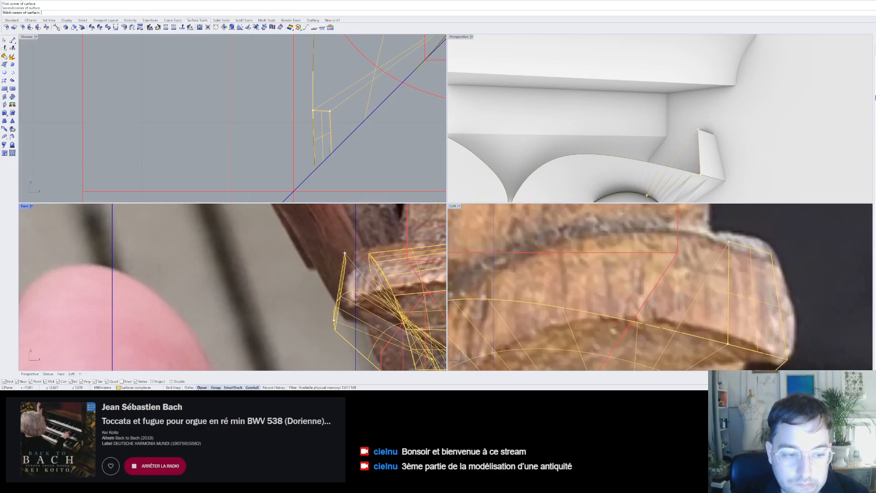
left_click(216, 386)
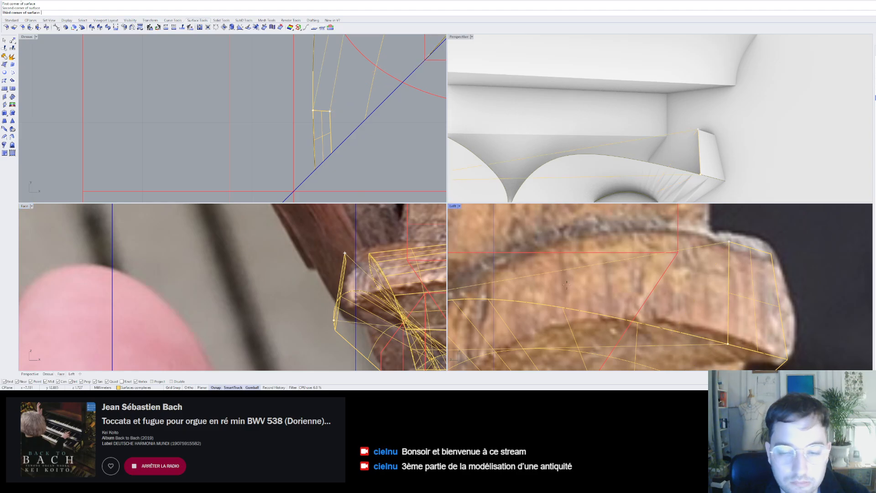
left_click(686, 234)
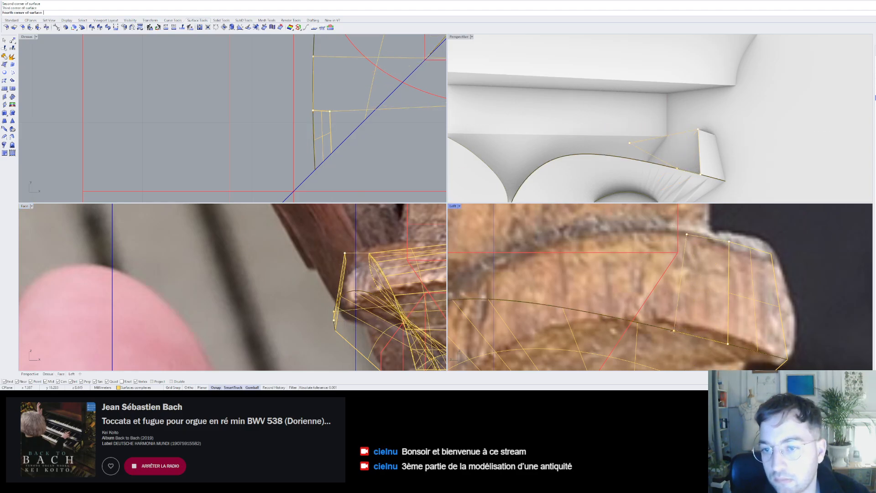
left_click(674, 330)
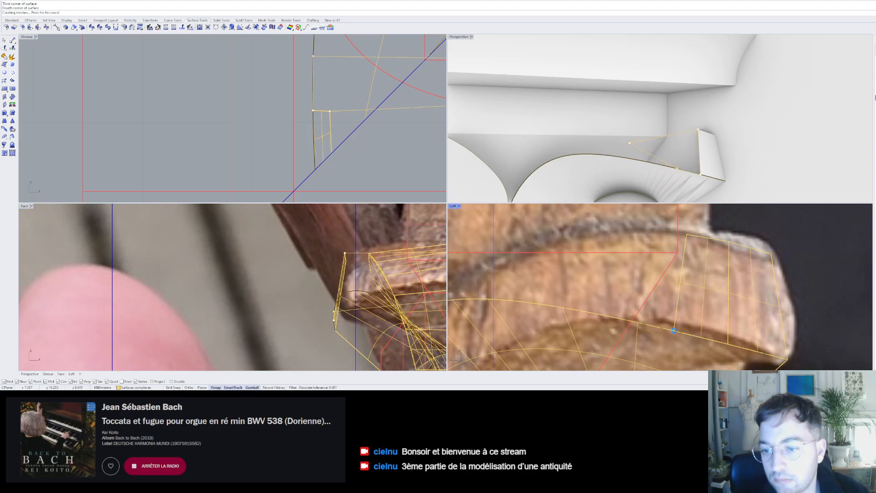
- Move the new surface's free upper corner outward in the front view, in line with the tip surface, and finish point editing
left_click(687, 288)
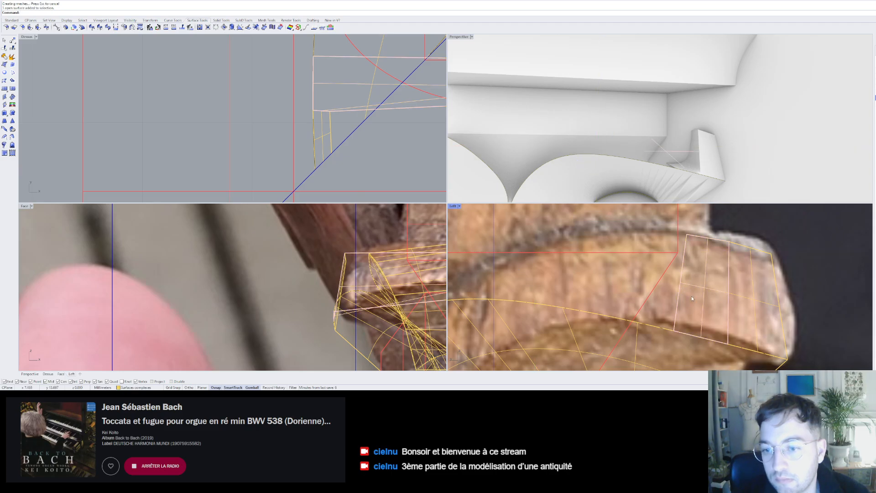
left_click(697, 301)
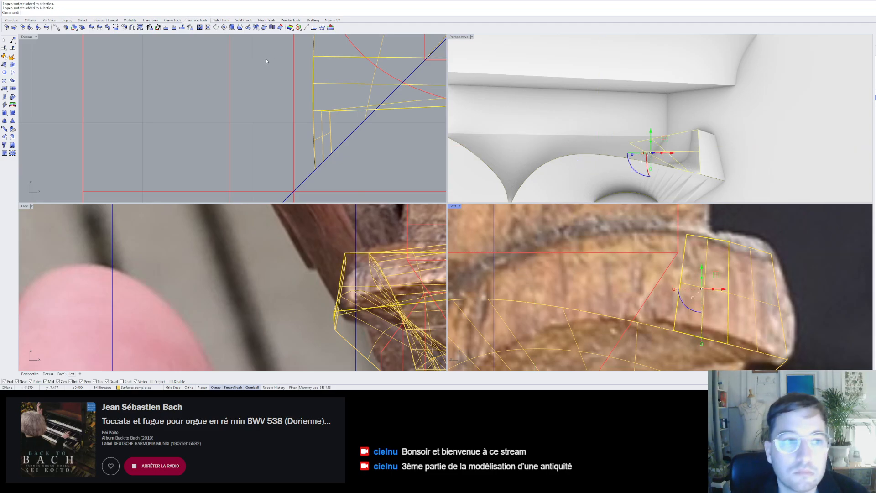
left_click(215, 21)
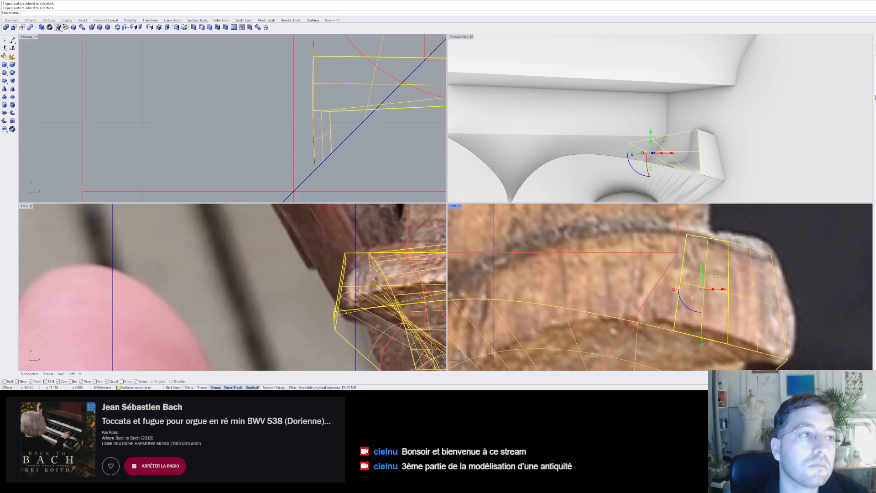
left_click(151, 29)
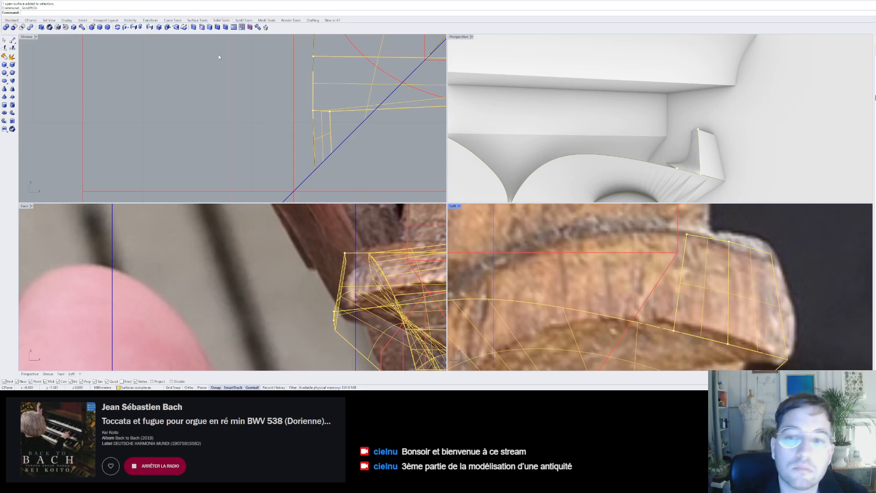
left_click(686, 236)
scroll(288, 256, "down", 5)
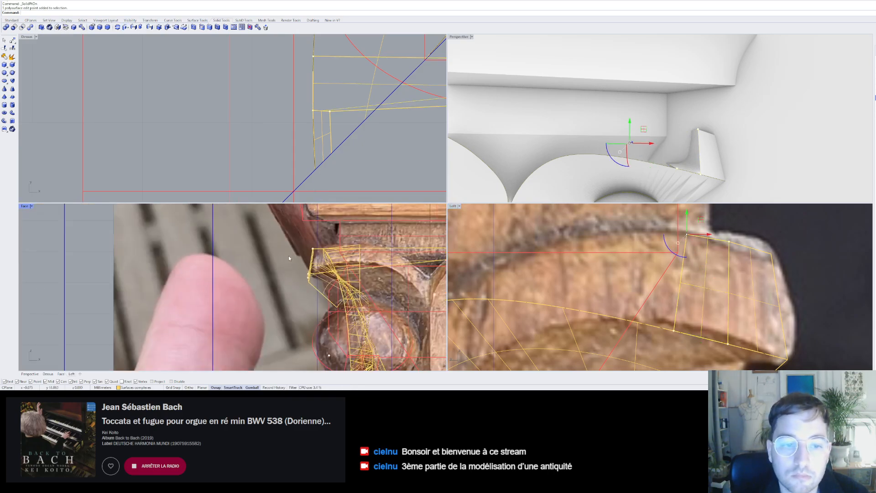
left_click_drag(368, 254, 278, 254)
scroll(290, 255, "up", 10)
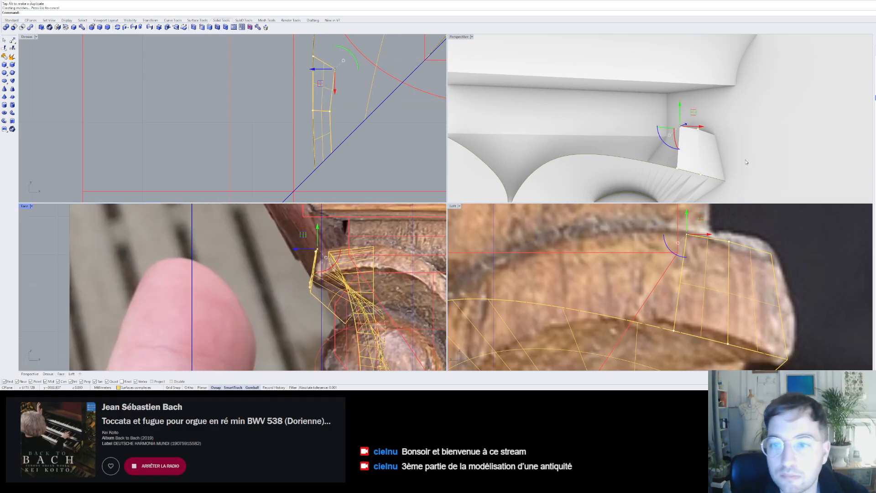
scroll(307, 254, "up", 4)
key("Escape")
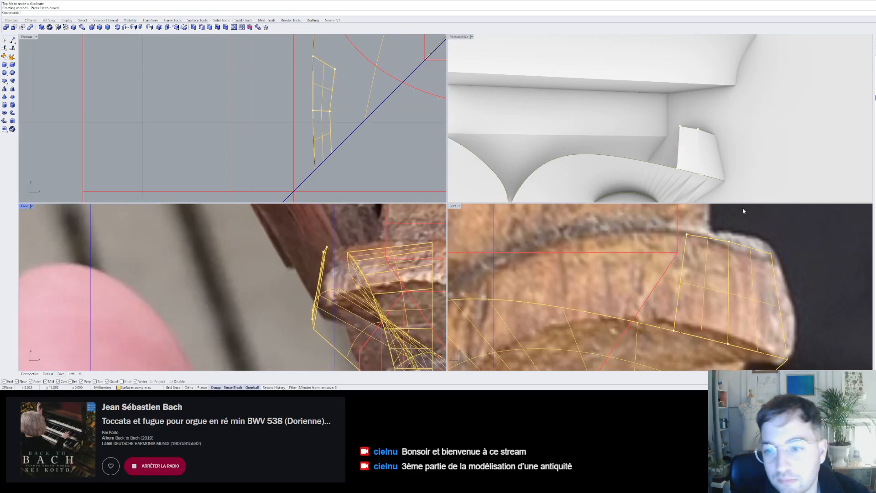
scroll(729, 247, "down", 5)
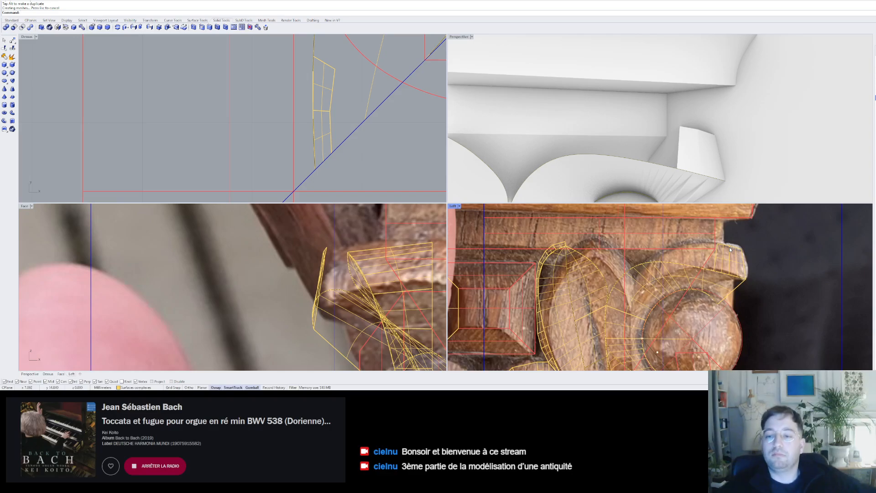
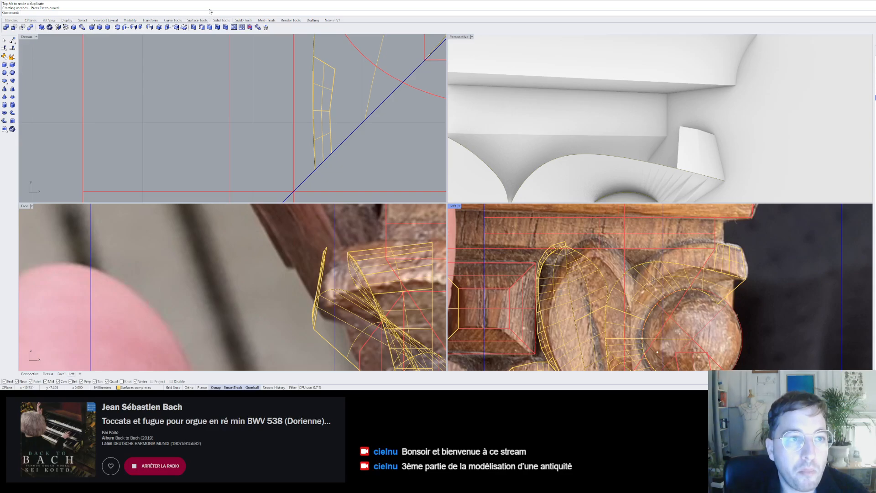
left_click(196, 21)
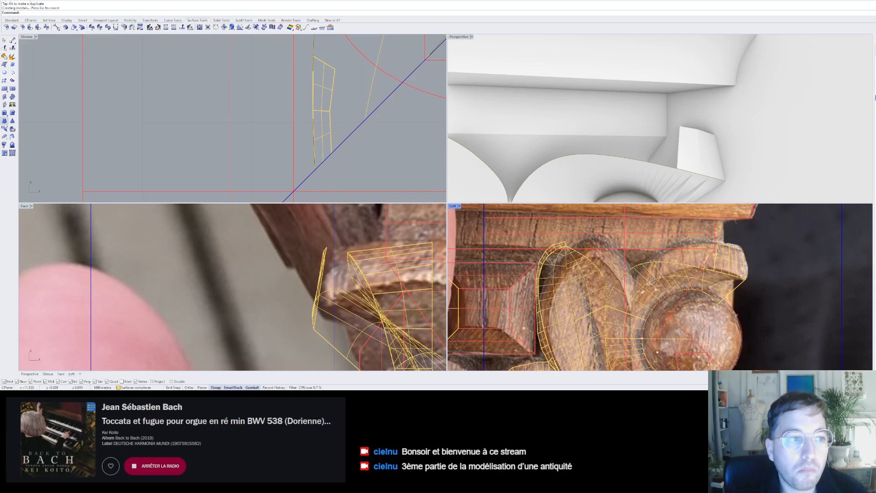
left_click(4, 65)
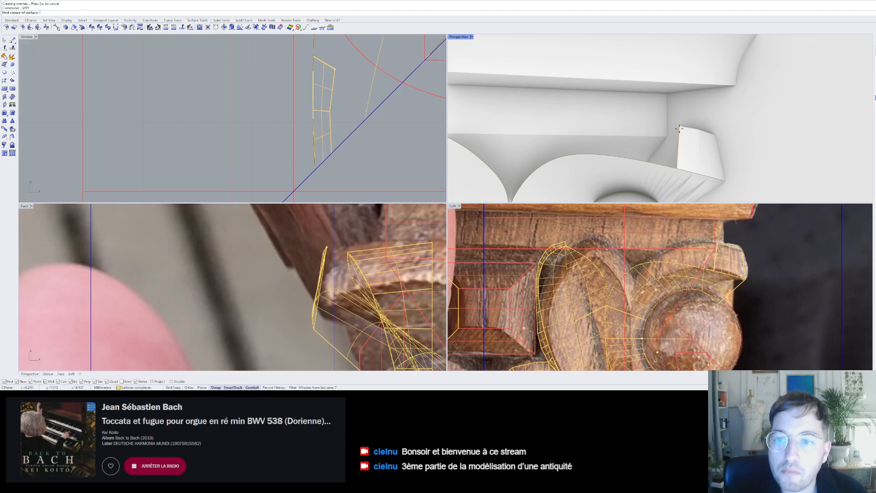
left_click(679, 127)
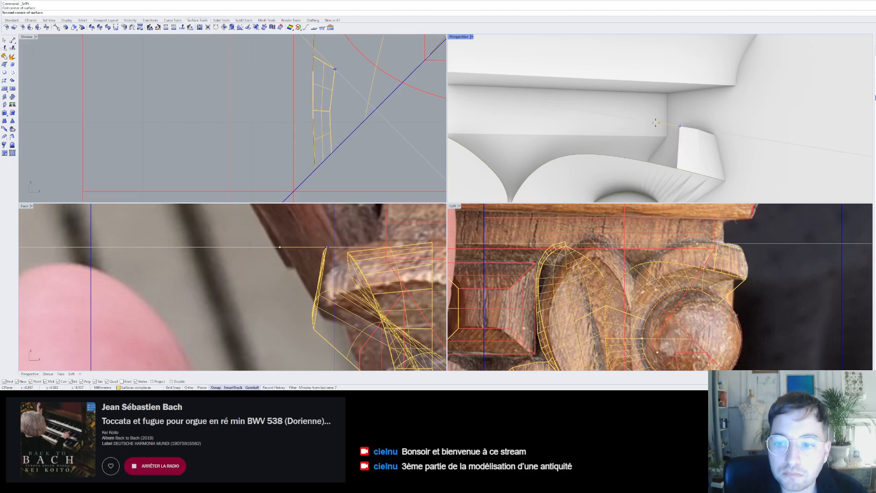
key("Escape")
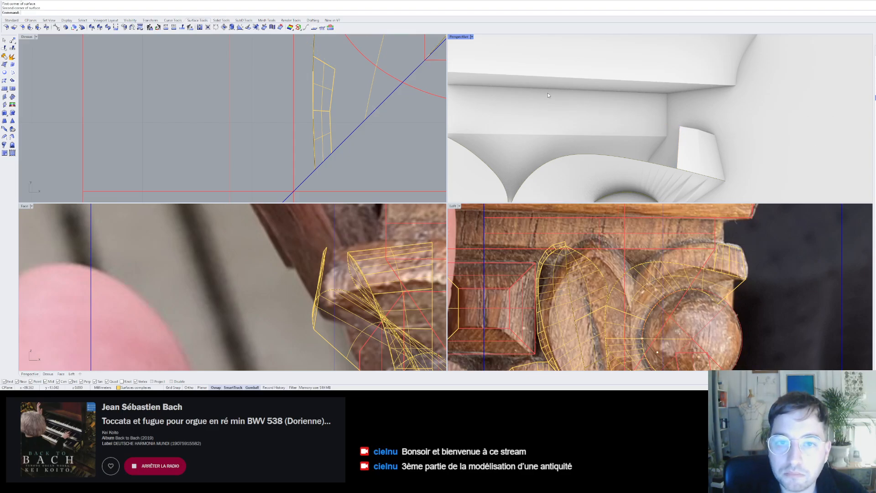
- Show the perspective view in Shaded mode and flip the direction of the swept surfaces wrapping around the ball
left_click(472, 37)
left_click(465, 62)
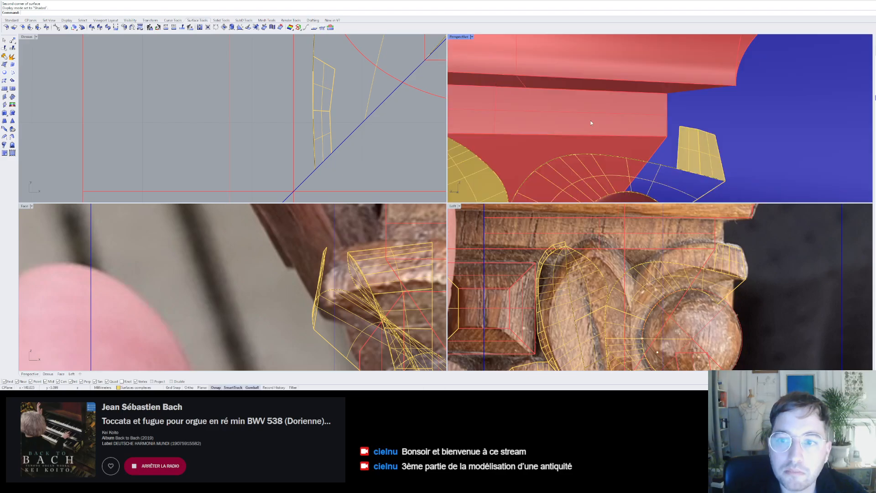
scroll(620, 130, "down", 7)
right_click_drag(631, 138, 634, 156)
left_click(612, 140)
scroll(634, 157, "down", 6)
scroll(635, 156, "up", 5)
left_click(623, 162, "shift")
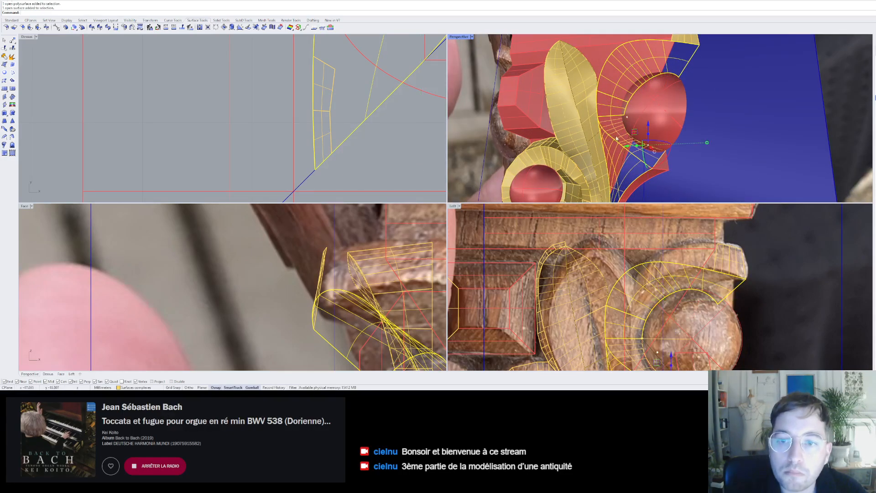
left_click(633, 139, "shift")
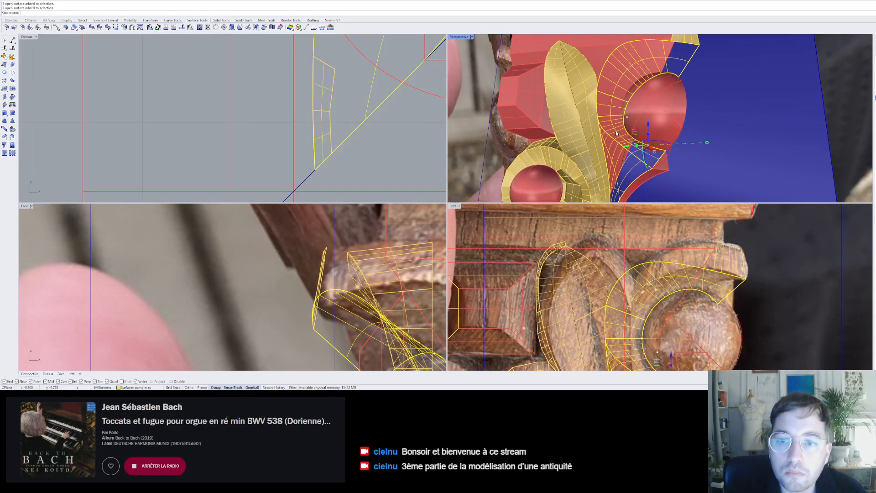
left_click(322, 27)
- Check the flipped surfaces around the ball and return the perspective view to Rendered mode
right_click_drag(610, 116, 646, 125)
scroll(646, 125, "down", 3)
scroll(758, 165, "up", 3)
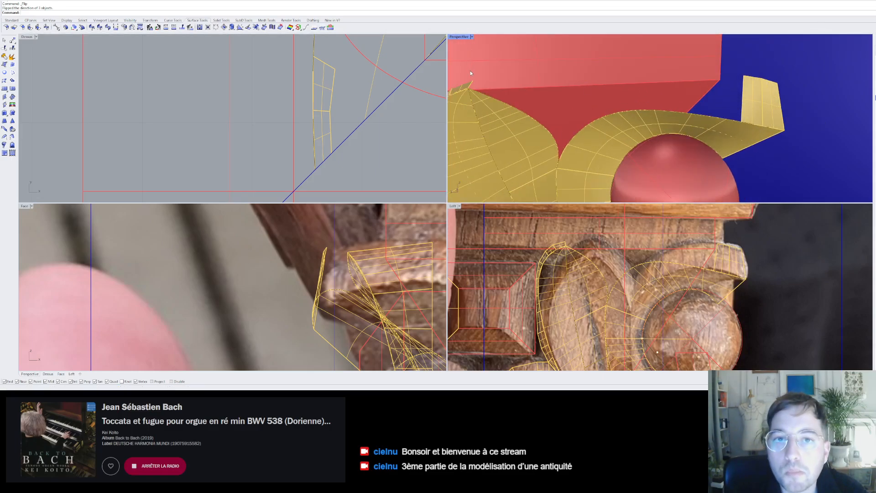
key("ctrl+alt+r")
scroll(640, 118, "down", 6)
right_click_drag(640, 119, 641, 108)
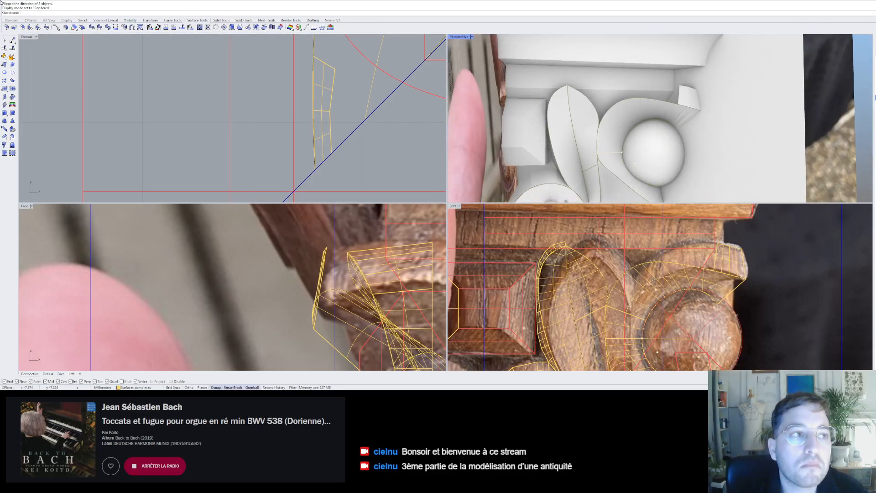
- Save the file and build a four-corner surface extending the curl's upper band above the ball, sharing the existing patch's edge
key("ctrl+s")
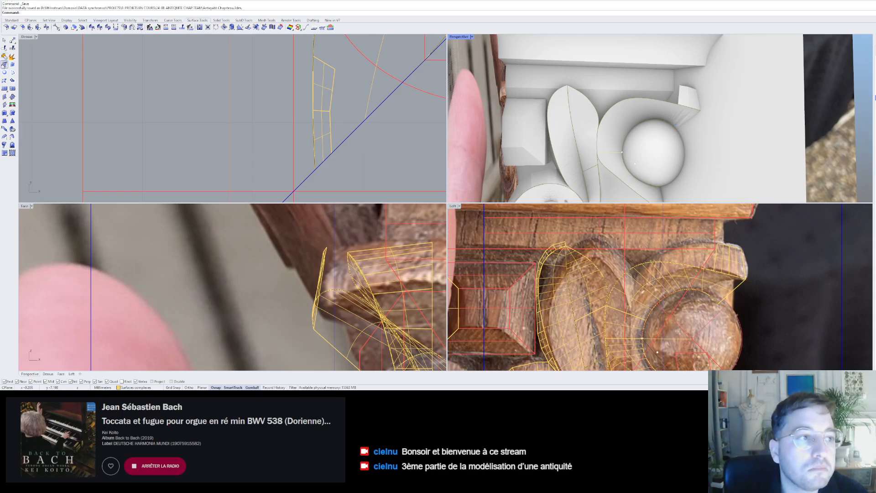
left_click(4, 64)
scroll(683, 97, "up", 8)
left_click(673, 115)
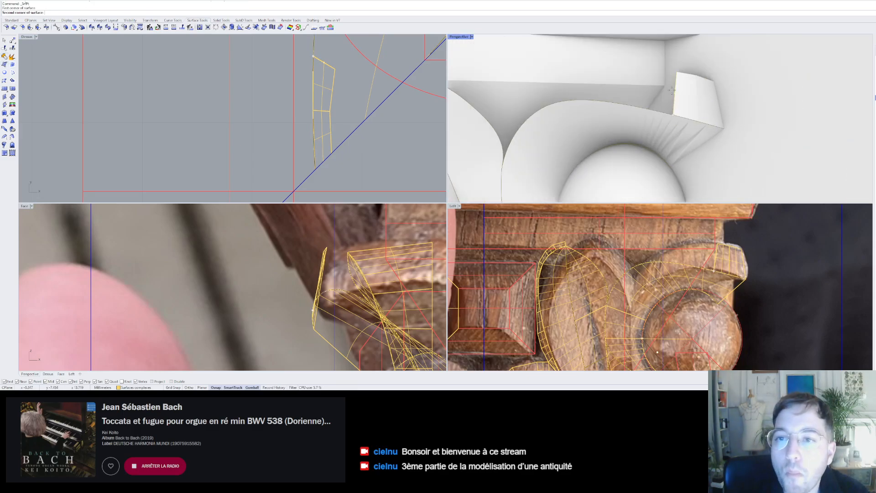
left_click(677, 72)
scroll(325, 242, "up", 5)
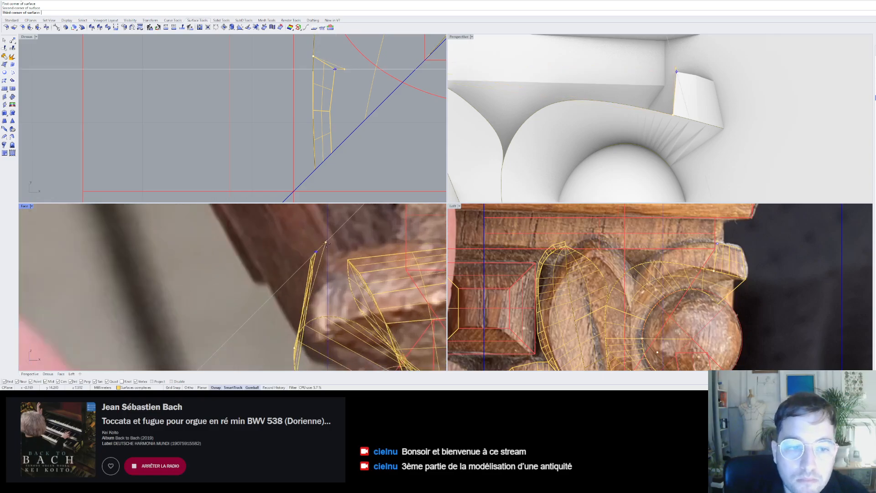
scroll(325, 243, "up", 2)
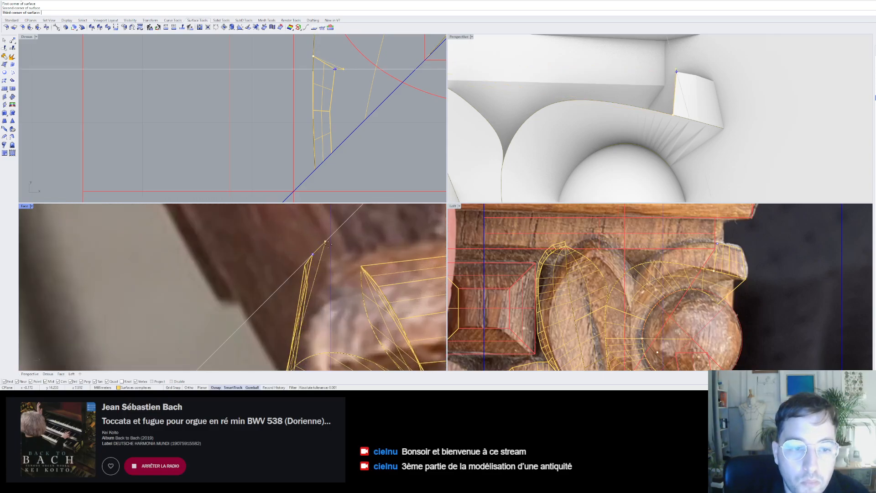
left_click(327, 243)
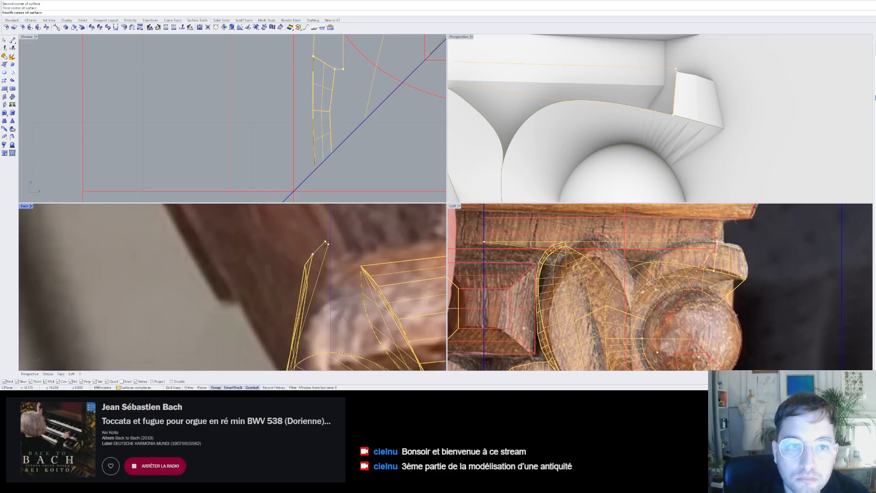
scroll(327, 243, "down", 2)
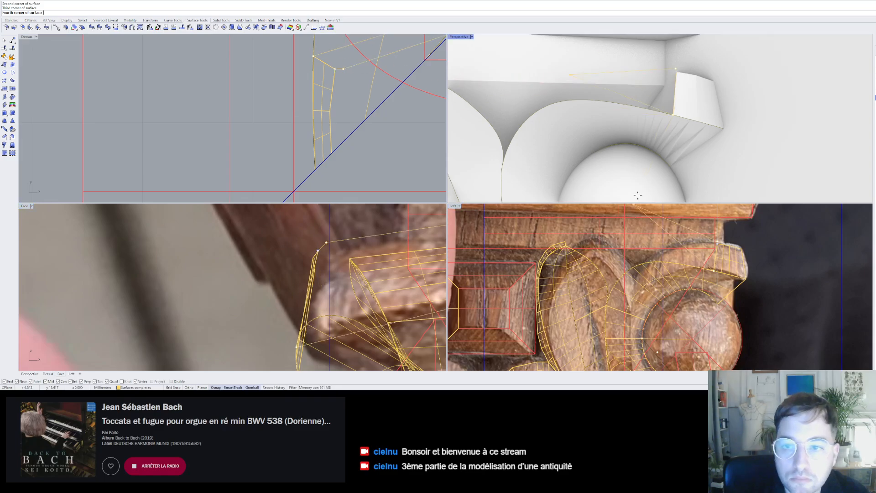
left_click(639, 107)
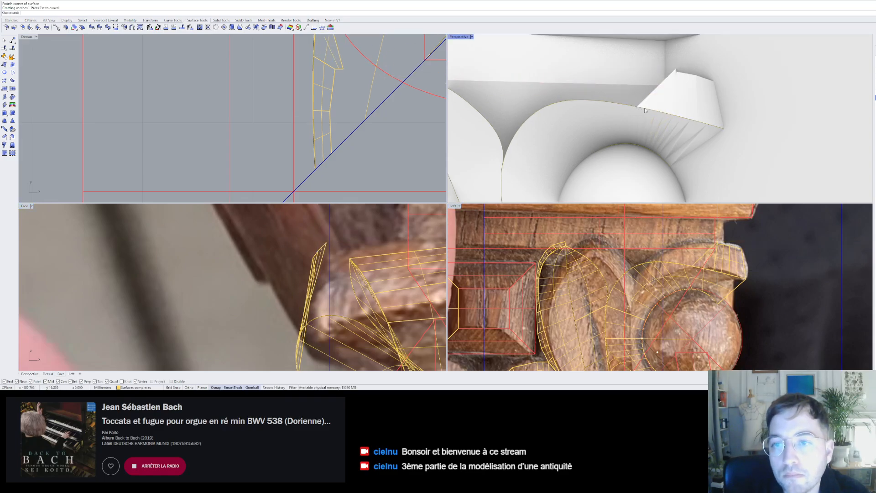
- Turn on the new patch's solid points and reposition its free upper corner to widen the band and follow the curl
left_click(672, 77)
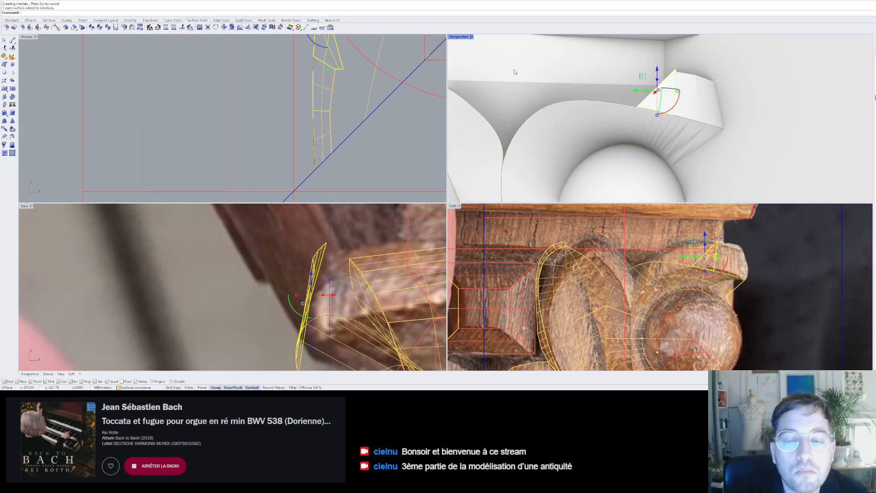
left_click(222, 20)
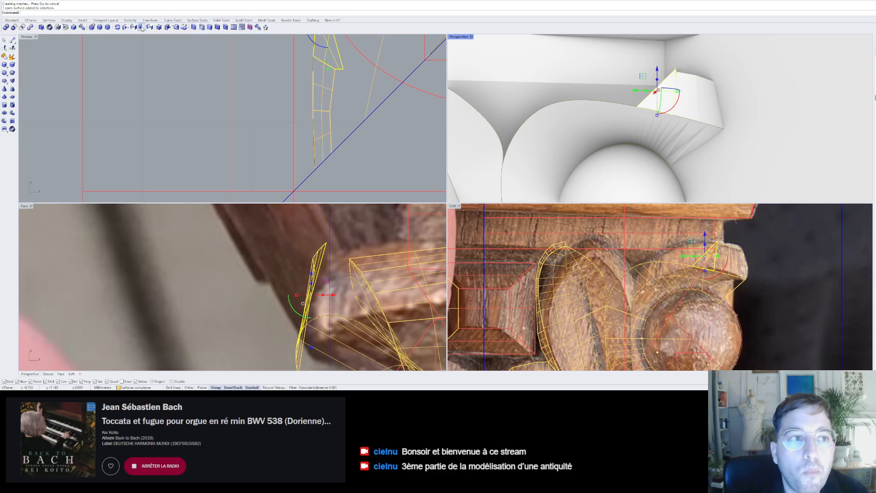
left_click(158, 27)
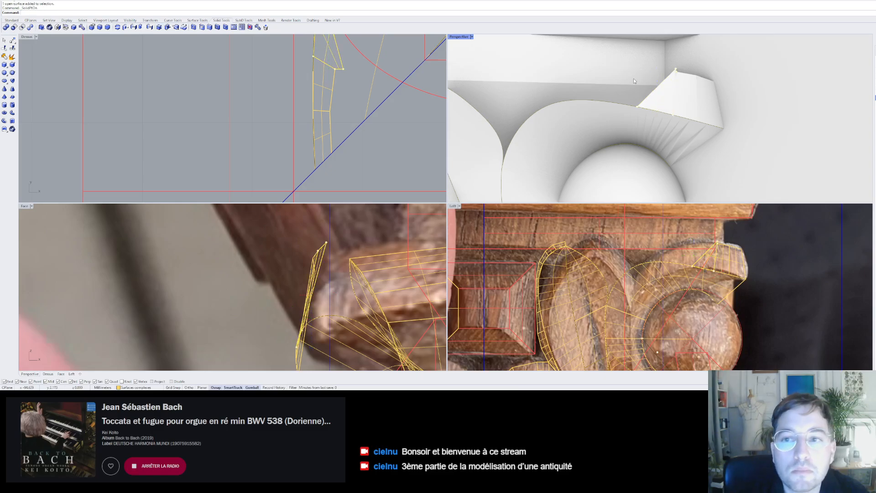
left_click_drag(675, 70, 642, 69)
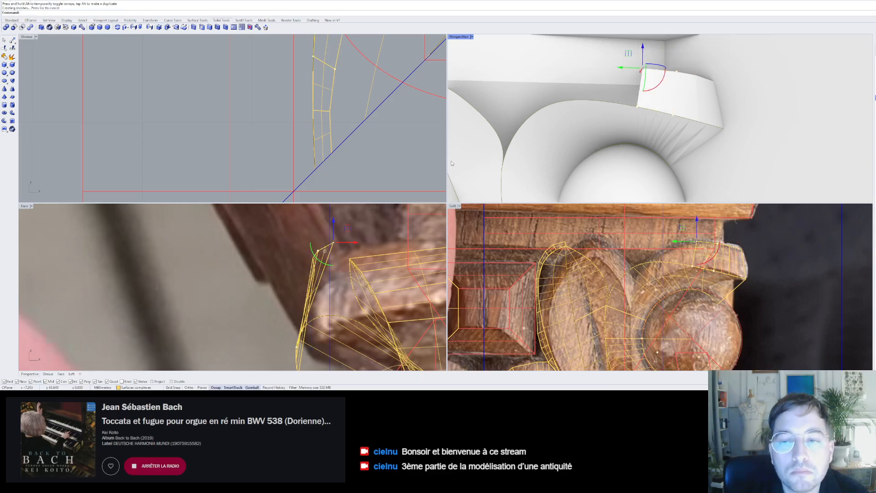
scroll(659, 224, "up", 2)
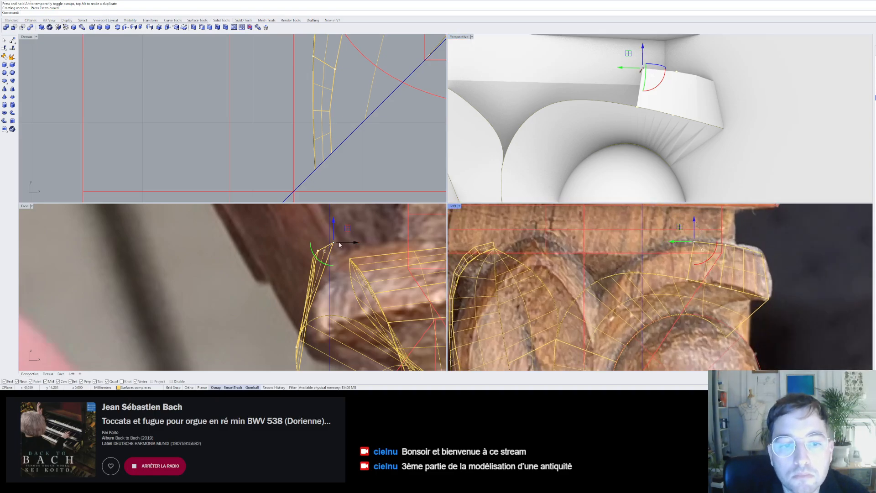
left_click_drag(348, 228, 342, 228)
right_click_drag(667, 69, 683, 88)
key("Escape")
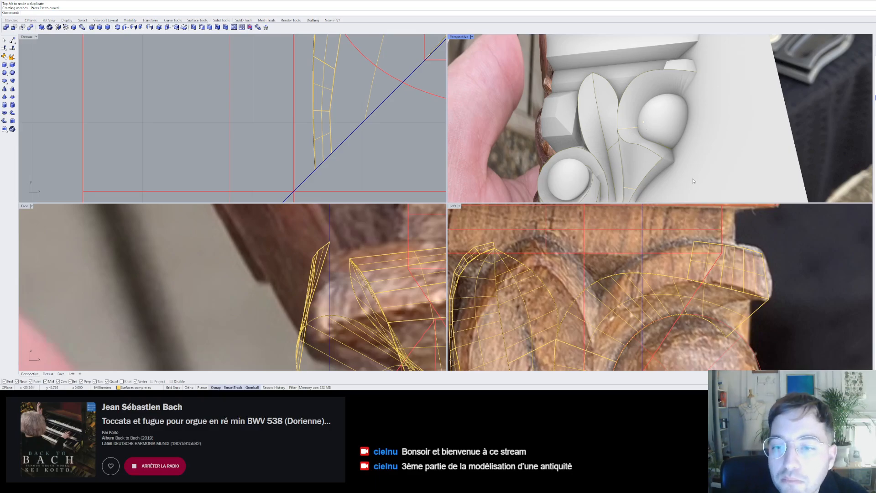
- Build another four-corner surface from the band's open end edge to the curl's rim above the ball
scroll(692, 257, "up", 2)
scroll(693, 257, "down", 1)
right_click_drag(648, 159, 665, 166)
scroll(665, 167, "up", 1)
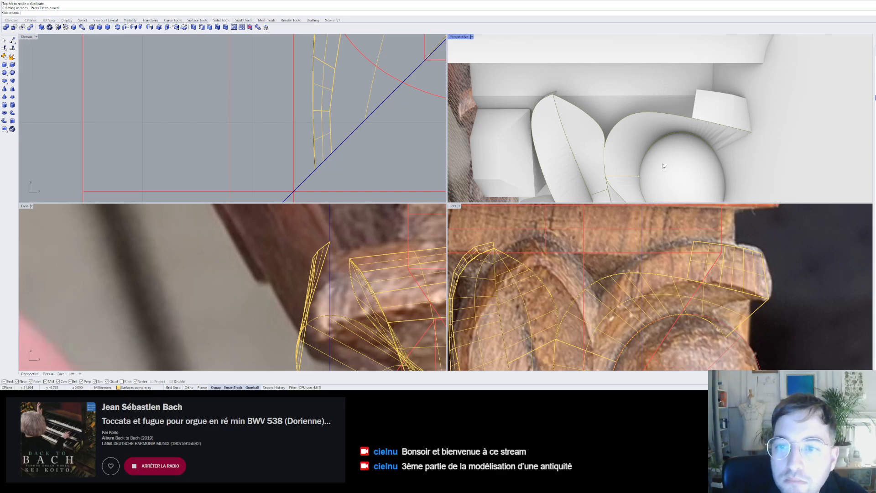
scroll(663, 166, "down", 8)
mouse_move(663, 166)
right_mouse_down()
mouse_move(625, 144)
mouse_move(653, 118)
mouse_move(658, 153)
right_mouse_up()
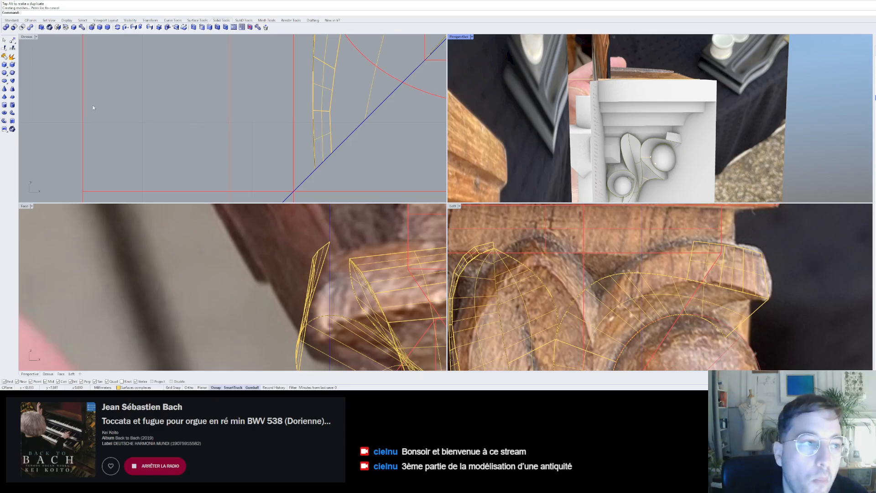
left_click(197, 20)
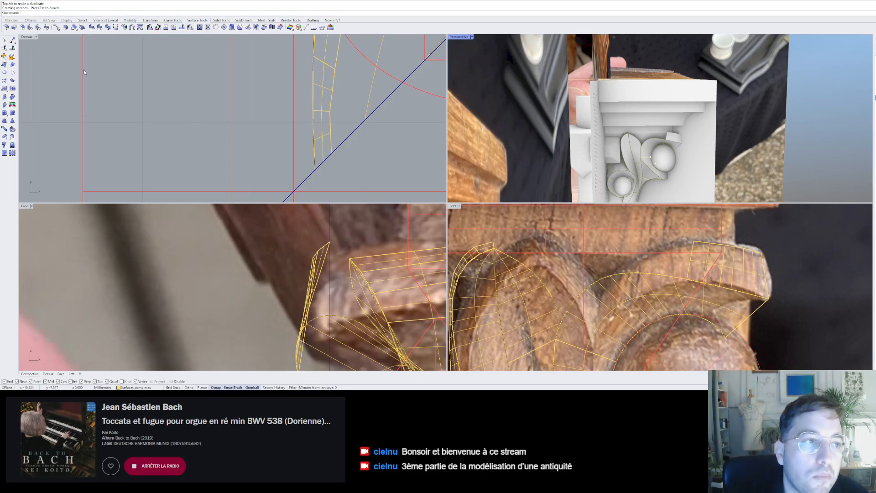
left_click(6, 66)
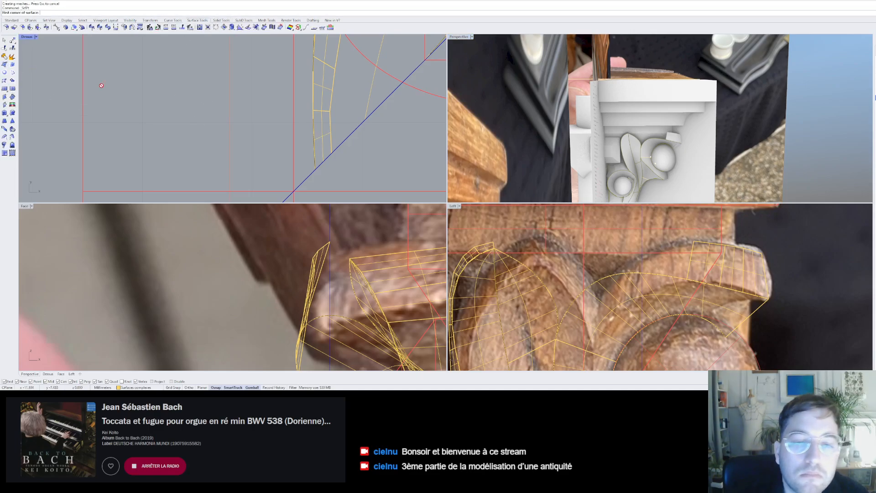
scroll(680, 145, "up", 4)
left_click(680, 145)
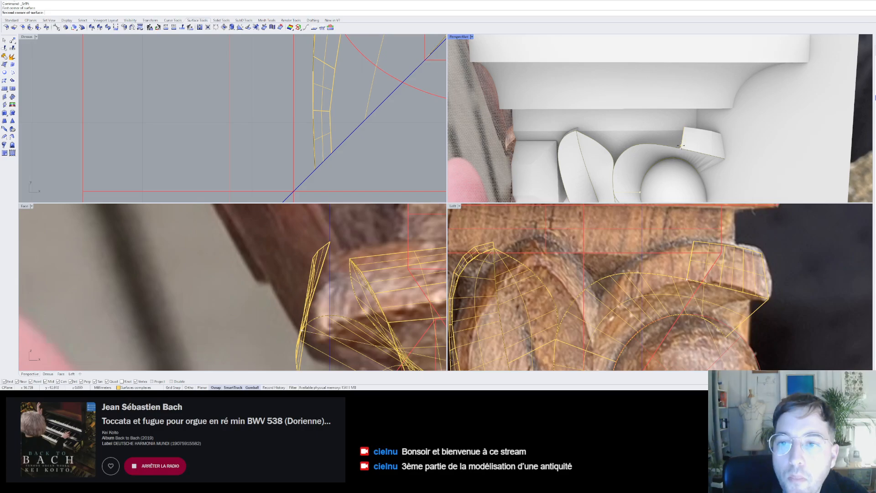
left_click(684, 127)
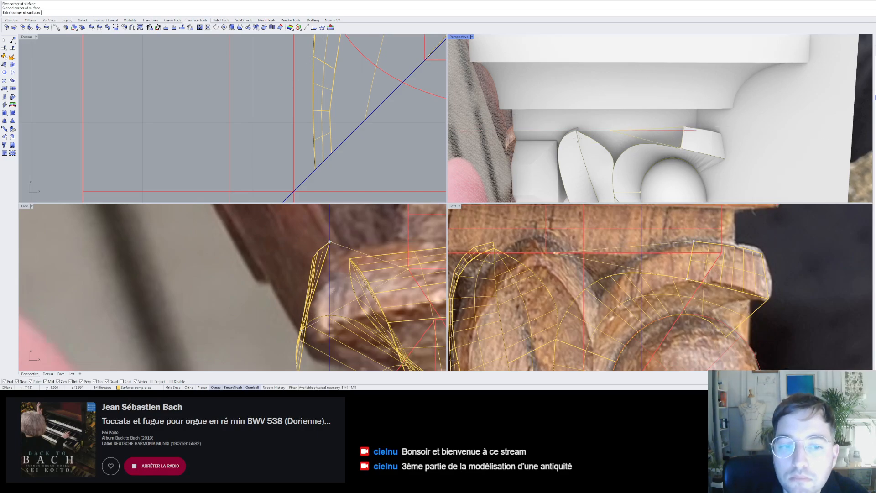
scroll(348, 230, "up", 2)
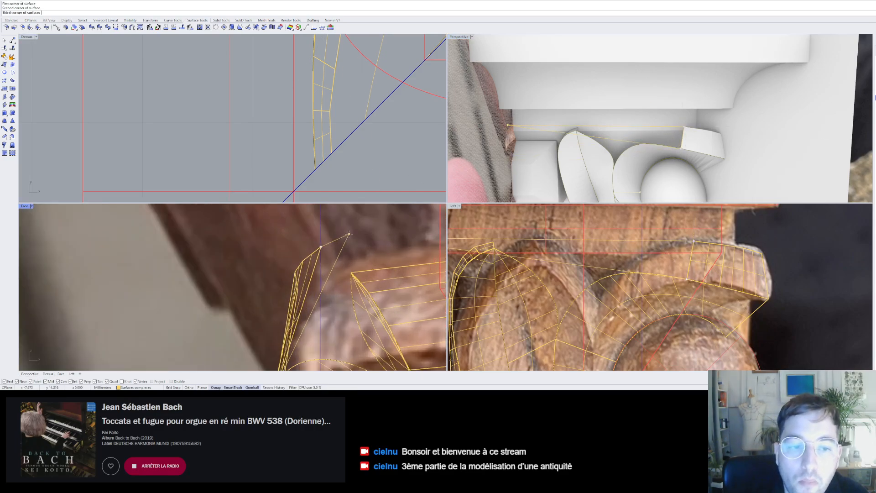
left_click(352, 233)
scroll(673, 147, "up", 3)
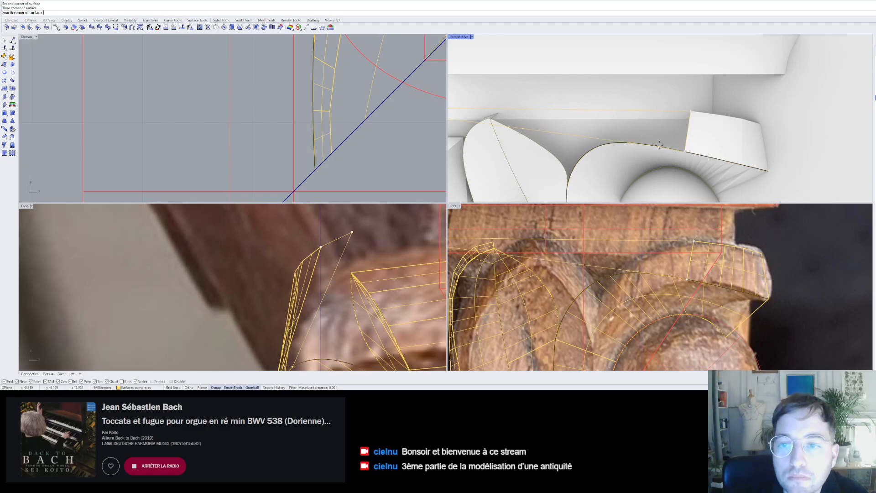
left_click(674, 146)
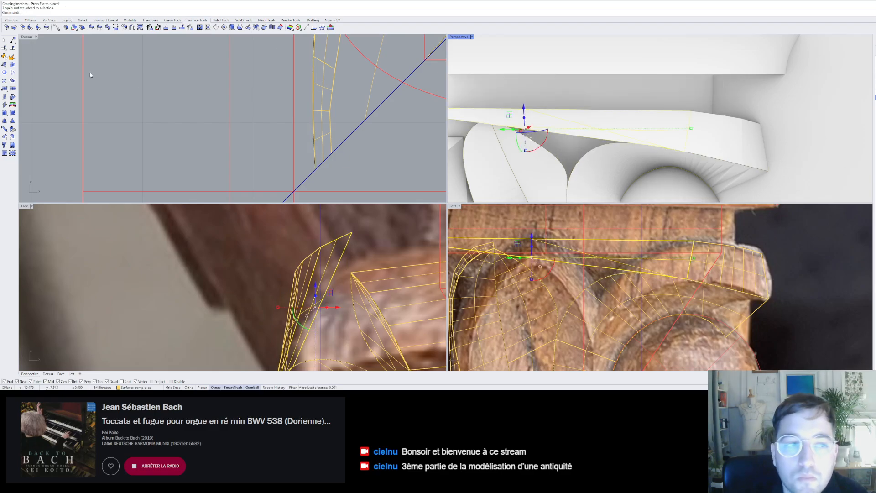
- Turn on the latest patch's solid points and pull its far upper corner back beside the band's end, adjusting its depth
left_click(221, 20)
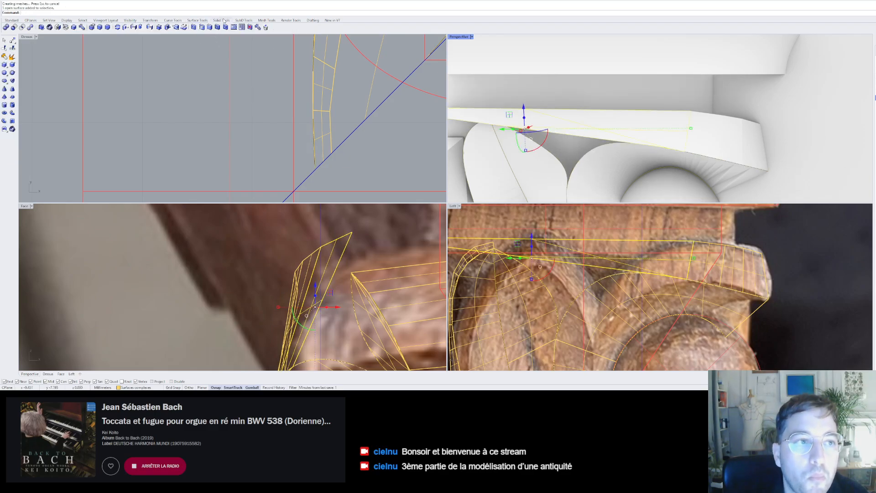
left_click(167, 27)
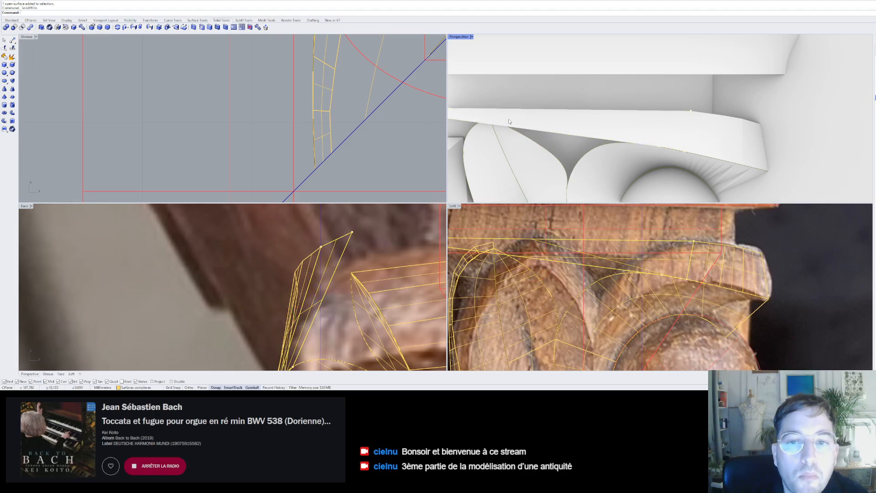
scroll(586, 135, "down", 4)
mouse_move(559, 121)
left_mouse_down()
mouse_move(683, 123)
mouse_move(676, 119)
left_mouse_up()
scroll(671, 120, "up", 5)
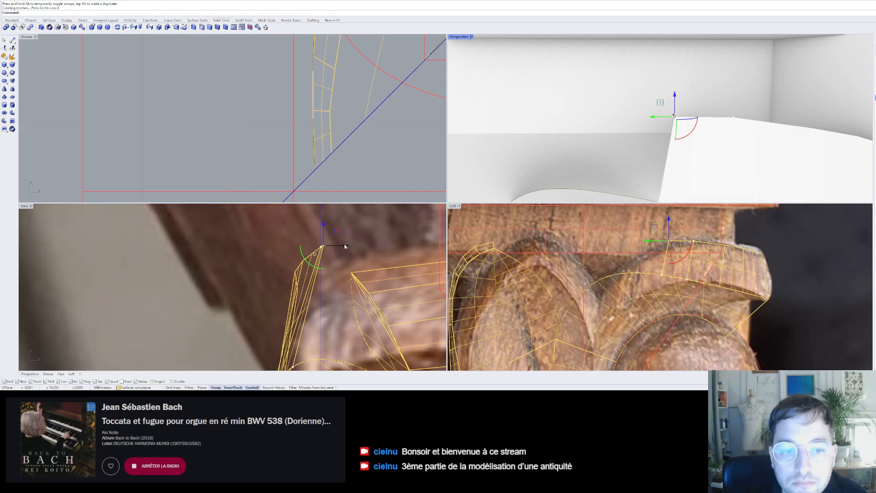
left_click_drag(345, 247, 352, 227)
scroll(712, 123, "down", 6)
mouse_move(712, 123)
right_mouse_down()
mouse_move(676, 94)
mouse_move(689, 58)
mouse_move(707, 105)
mouse_move(697, 116)
right_mouse_up()
key("Escape")
key("Escape")
- Show the end patch's solid points again and shift its free upper corner slightly outward and down to match the photographed curl
scroll(675, 94, "up", 3)
scroll(676, 92, "down", 3)
left_click(697, 116)
scroll(698, 118, "up", 7)
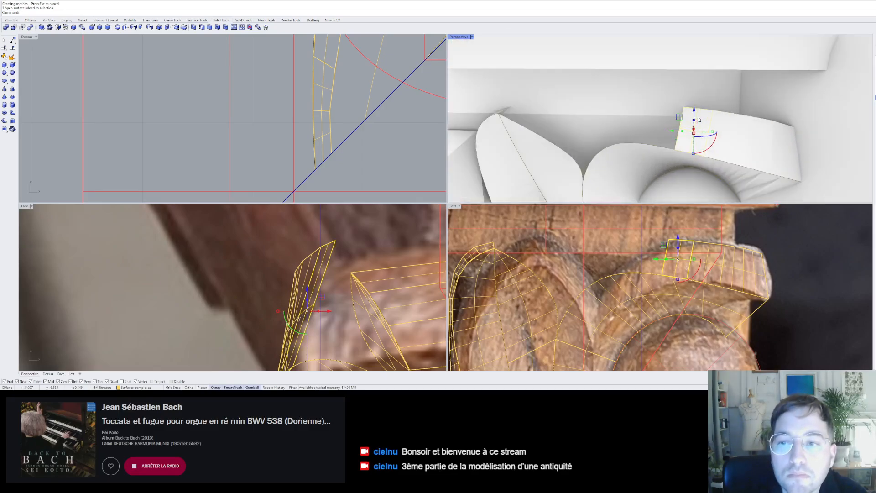
key("F10")
scroll(686, 157, "down", 7)
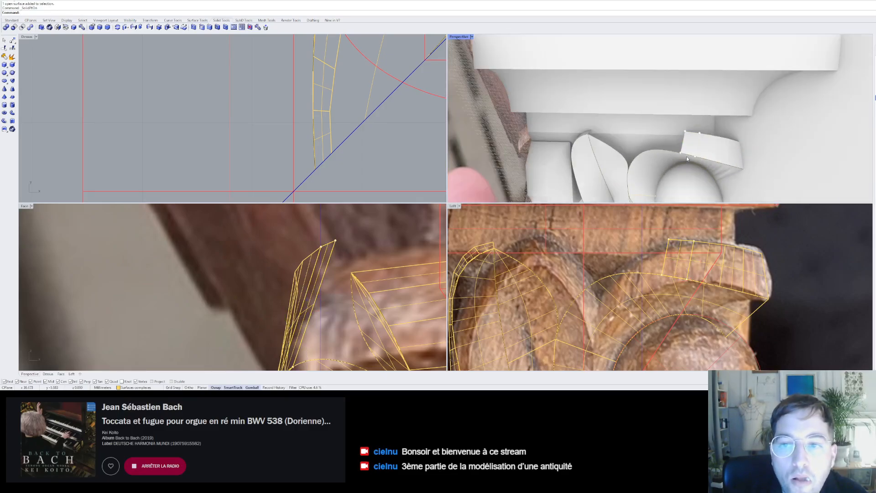
right_click_drag(686, 156, 702, 136)
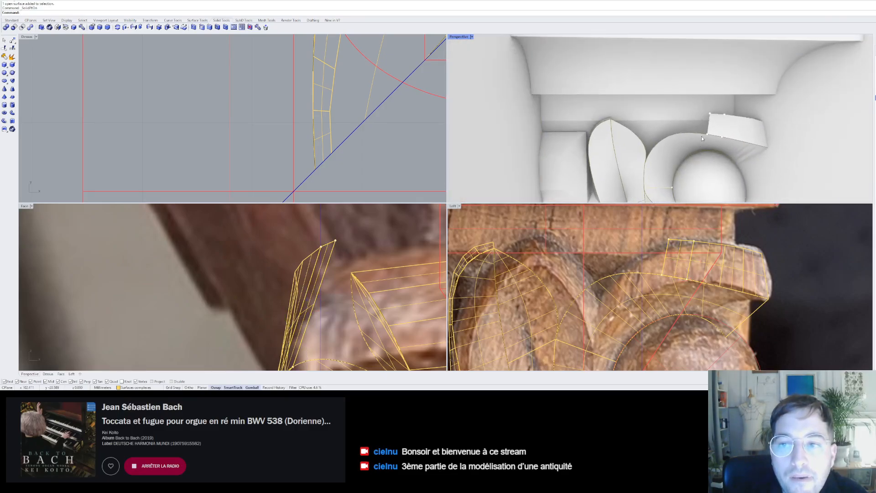
left_click(668, 239)
left_click_drag(682, 228, 678, 230)
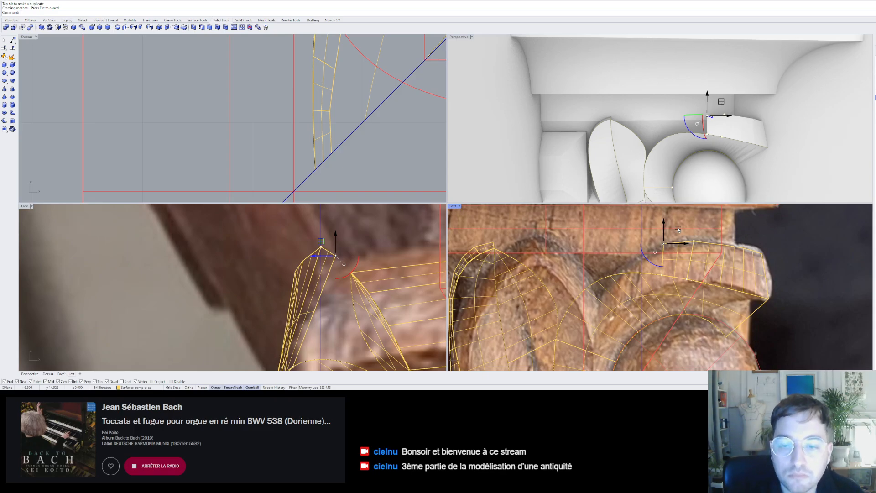
- Compare the modelled capital ornament with the front and side reference photos, checking the curl around the ball
scroll(740, 267, "down", 5)
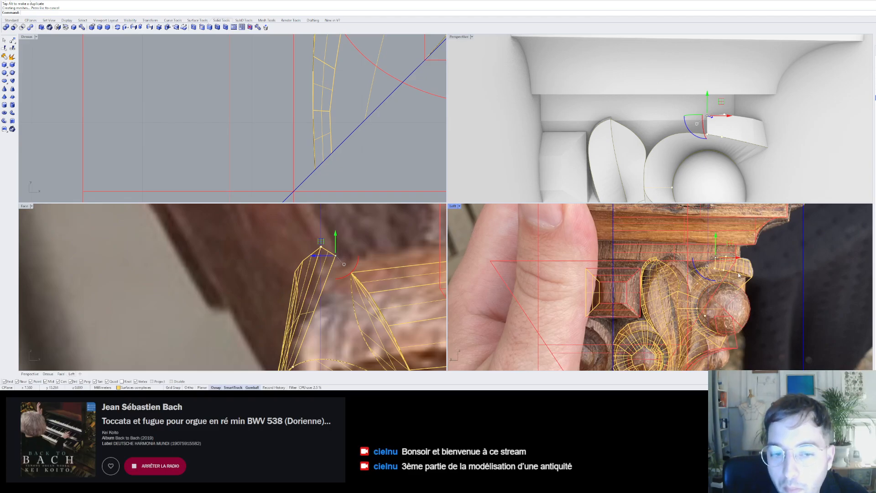
scroll(341, 343, "down", 10)
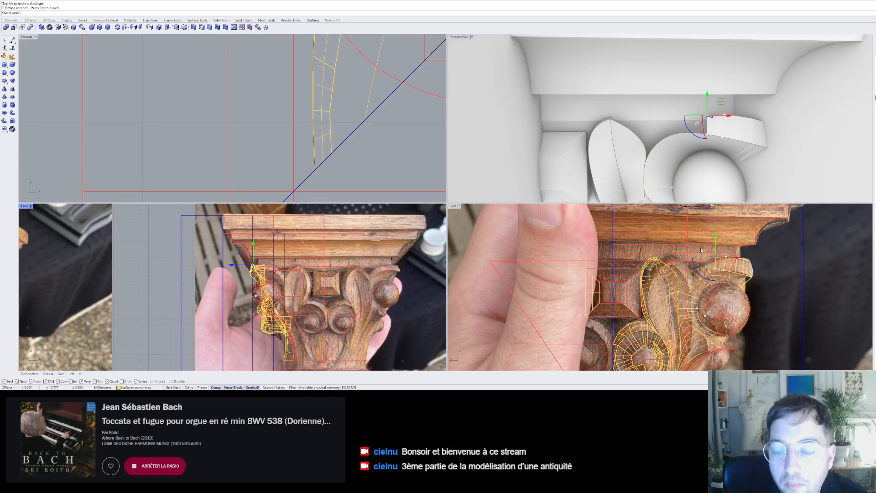
scroll(691, 162, "down", 12)
scroll(677, 160, "up", 10)
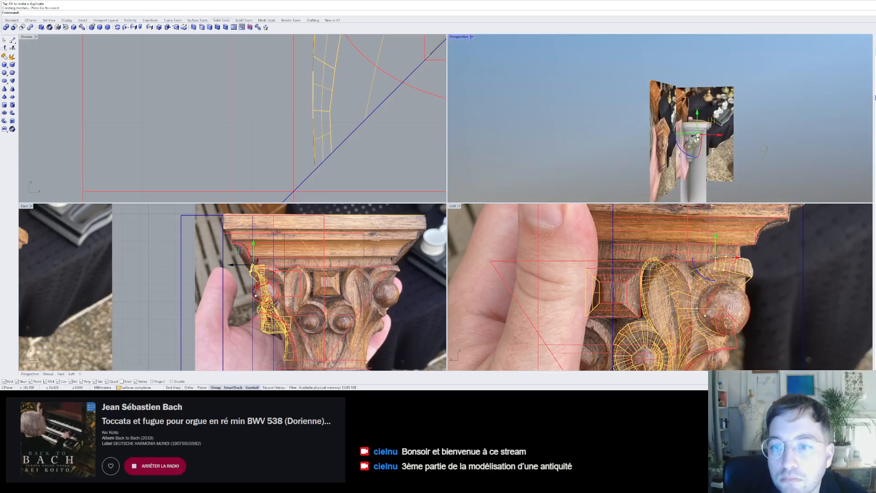
scroll(677, 159, "down", 4)
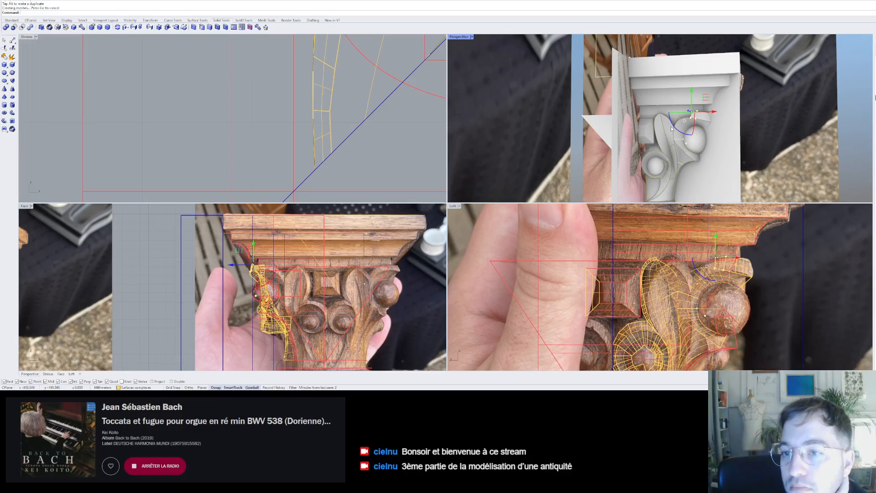
scroll(672, 129, "up", 3)
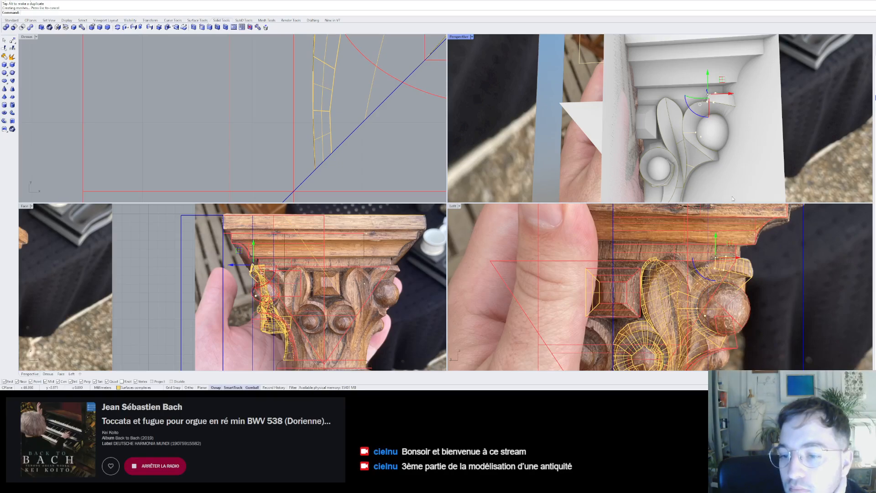
left_click(801, 234)
scroll(757, 295, "up", 3)
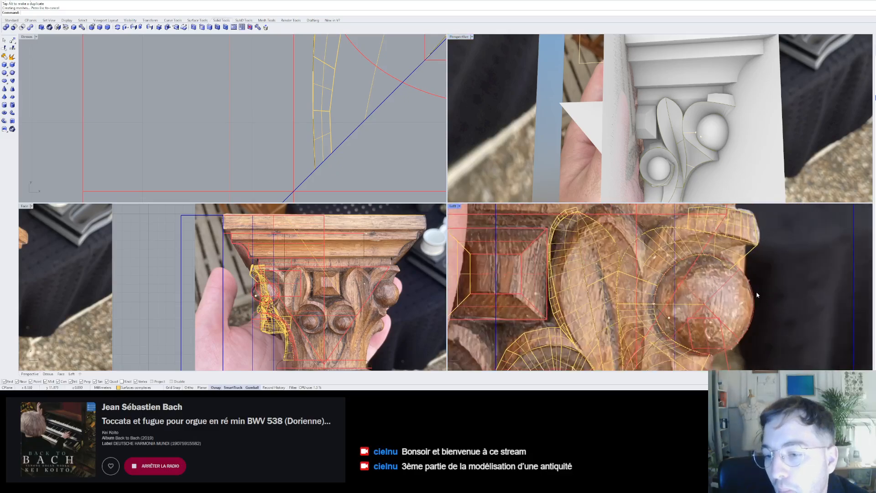
- Extend the curl's upper band toward the leaf with a four-corner surface from its open end edge down to the curl's rim
scroll(757, 296, "down", 4)
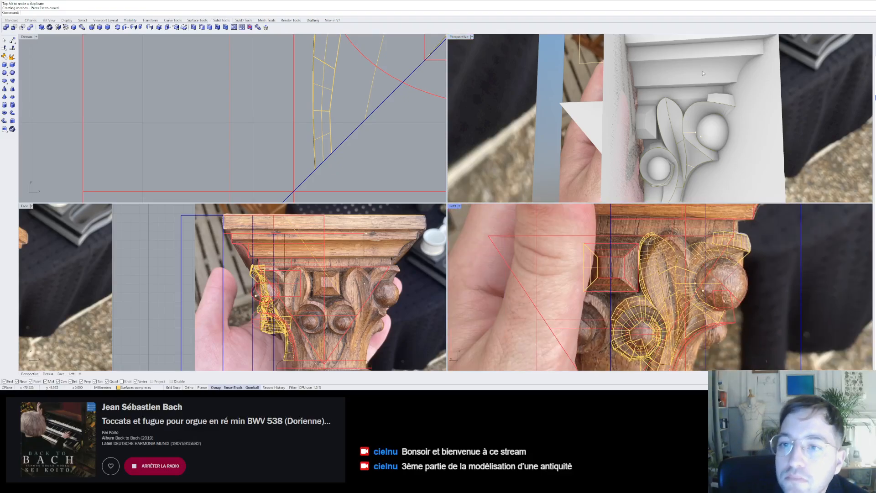
scroll(707, 109, "up", 6)
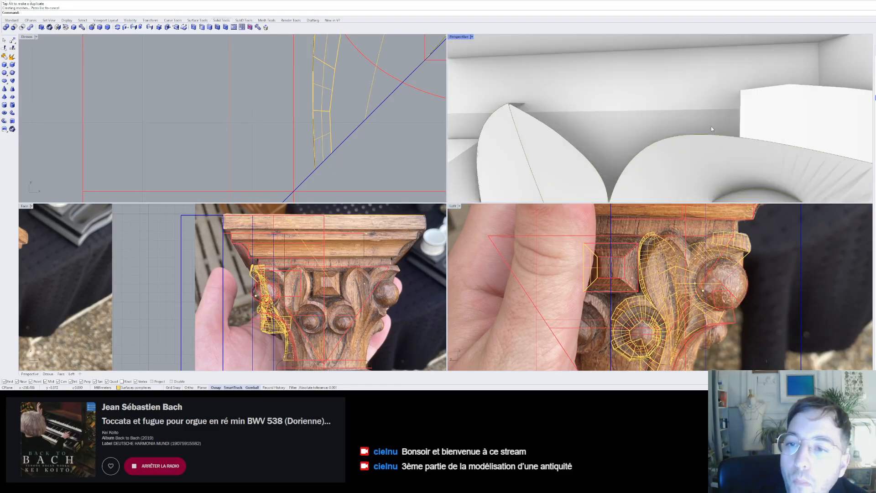
right_click_drag(711, 127, 716, 127)
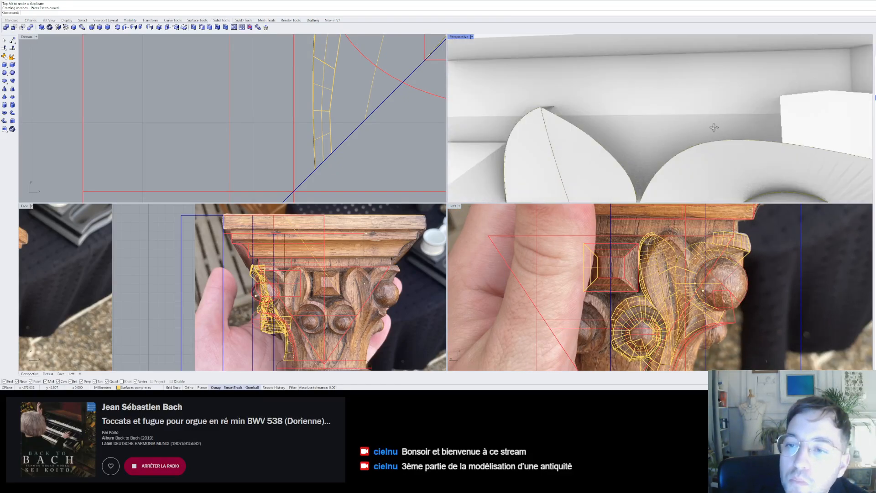
left_click(188, 21)
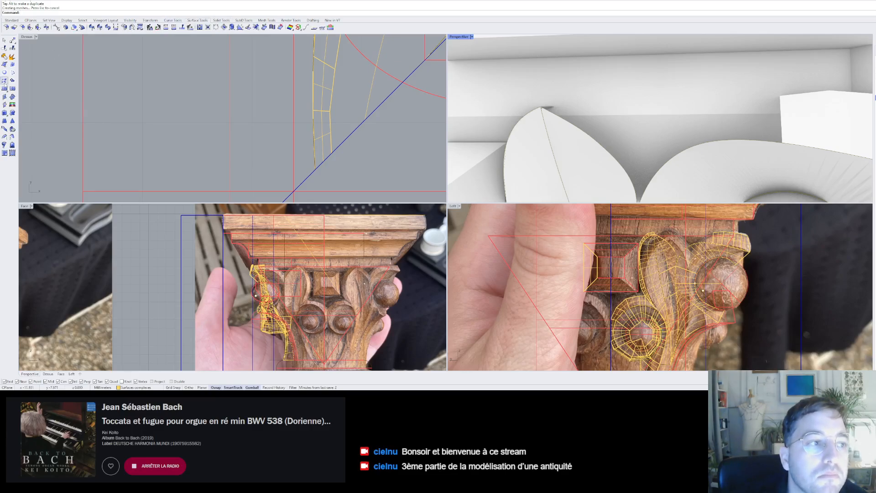
left_click(4, 65)
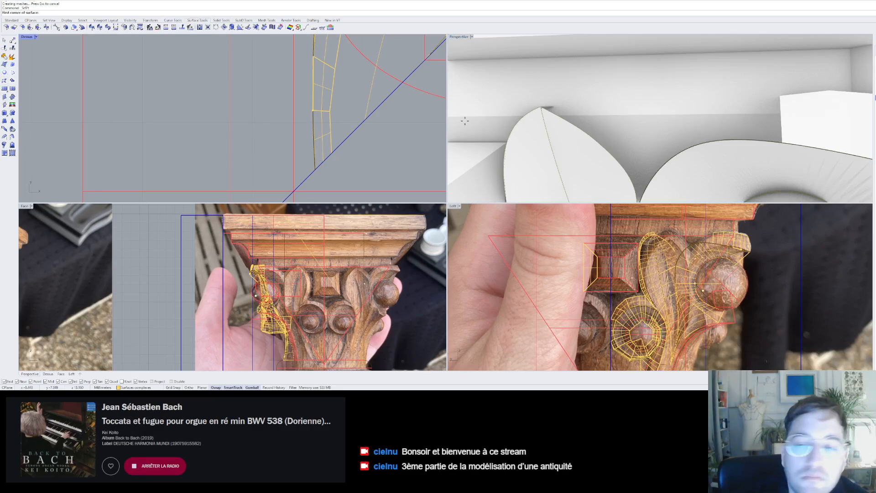
left_click(760, 120)
left_click(767, 104)
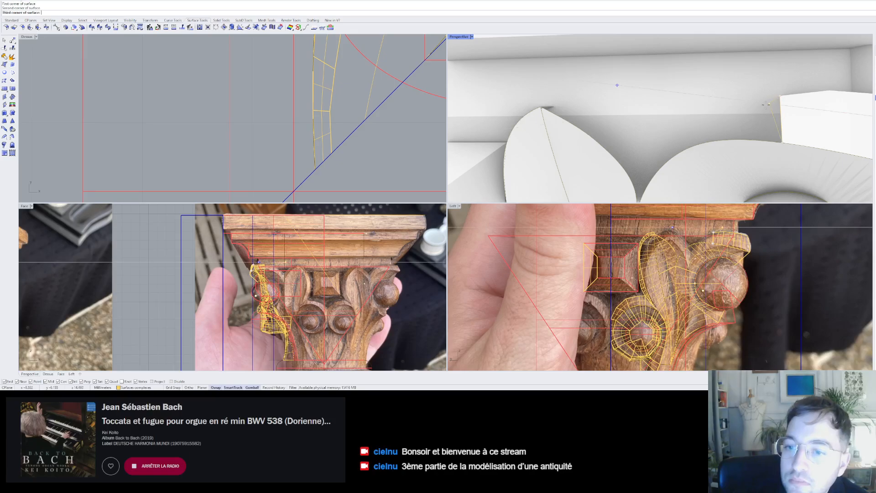
scroll(691, 246, "up", 5)
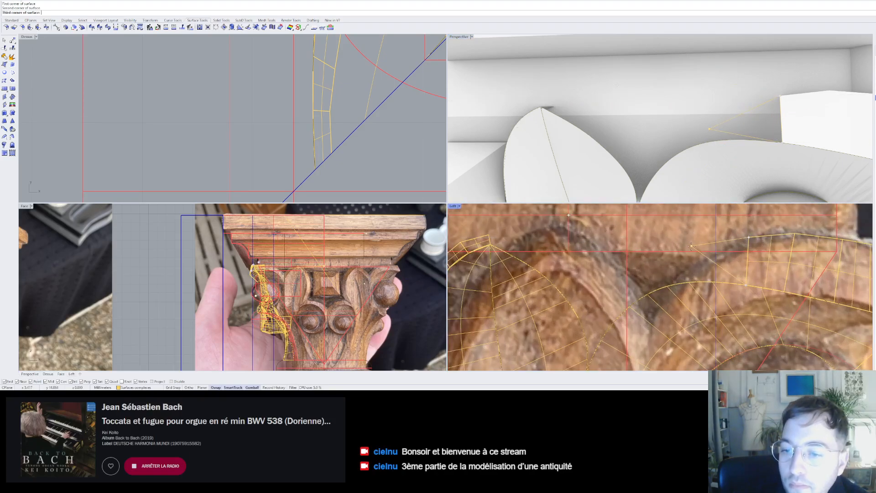
left_click(692, 246)
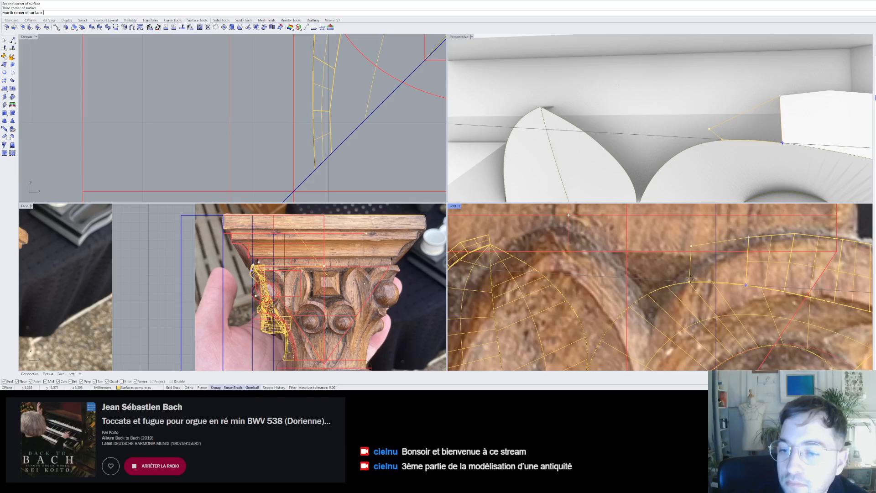
left_click(746, 285)
left_click(758, 132)
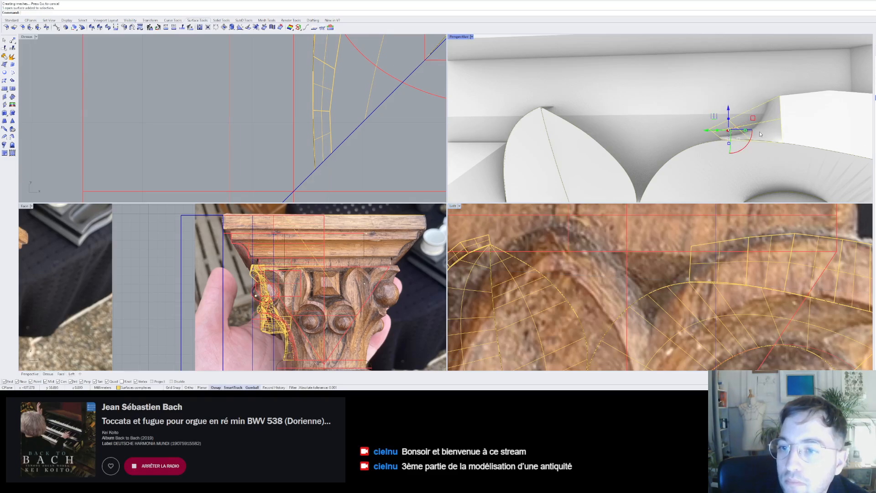
- Turn on the new patch's solid points and pull its far upper corner back to the depth of the band
left_click(227, 21)
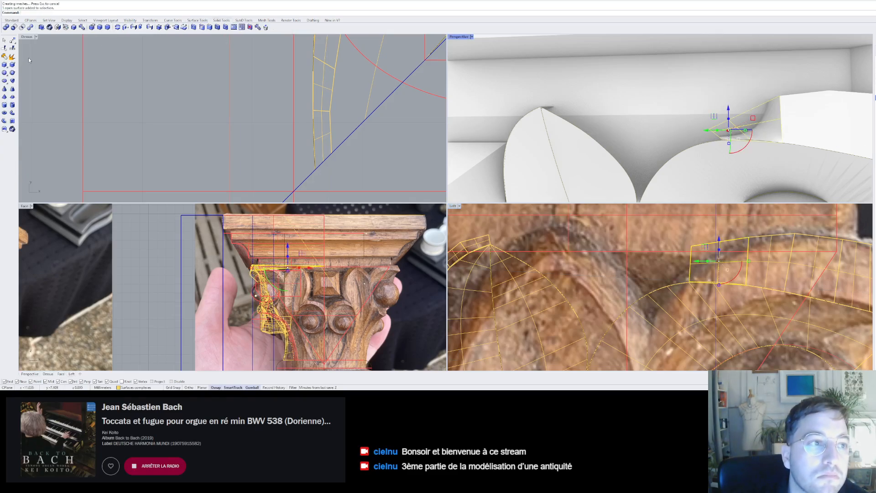
left_click(150, 28)
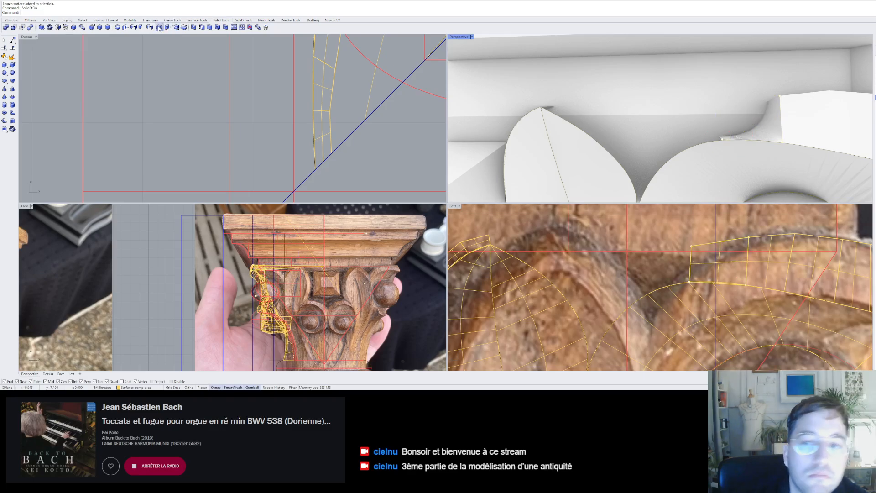
left_click(692, 249)
scroll(319, 267, "up", 5)
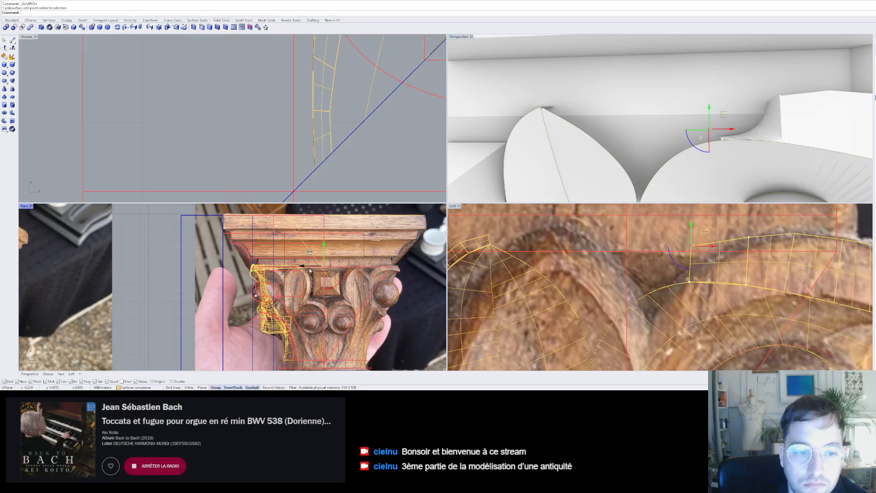
left_click_drag(324, 264, 162, 268)
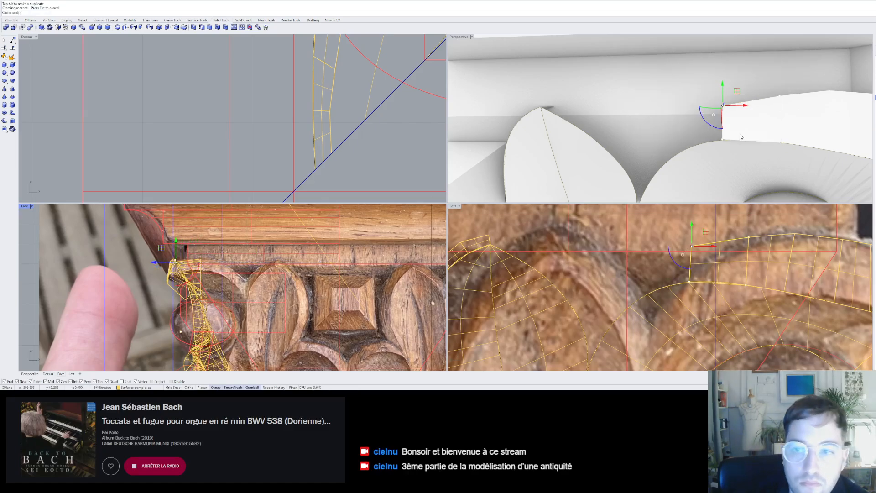
- Move the new patch's lower free corner onto the curl's rim, slightly inward from the upper corner, and finish point editing
left_click_drag(720, 141, 717, 141)
scroll(748, 133, "down", 10)
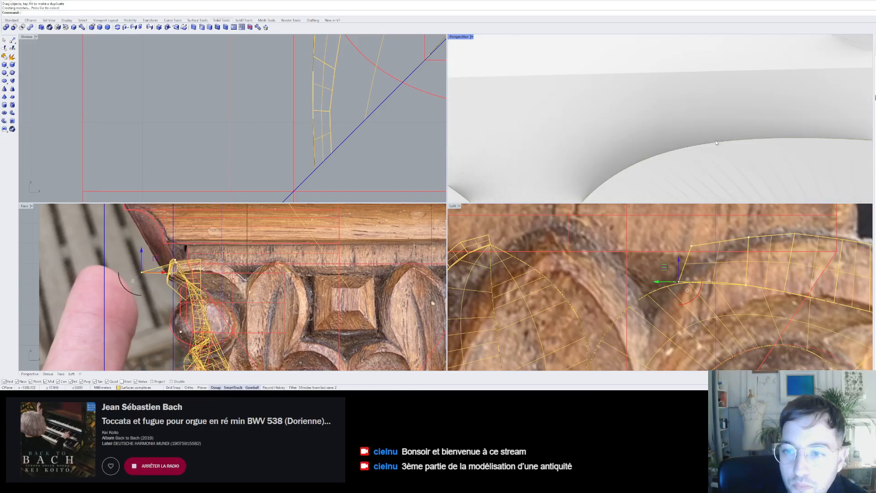
scroll(748, 133, "up", 10)
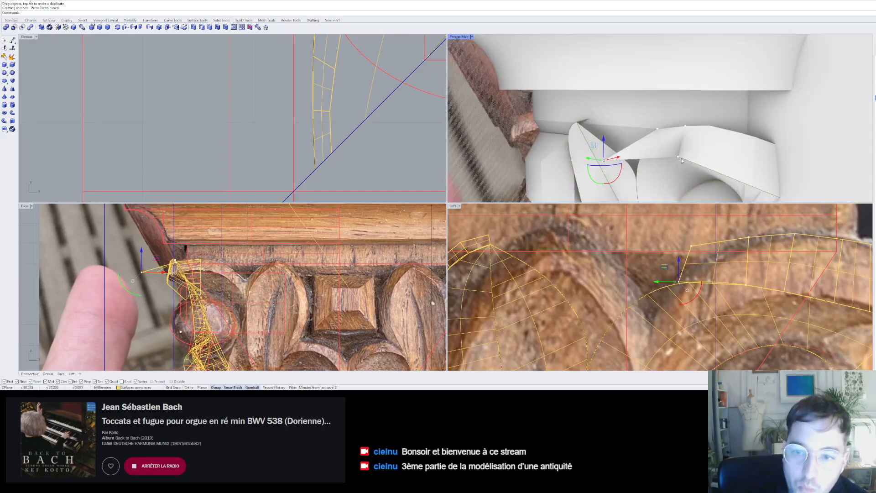
left_click_drag(604, 160, 666, 148)
scroll(659, 152, "up", 8)
scroll(660, 151, "down", 8)
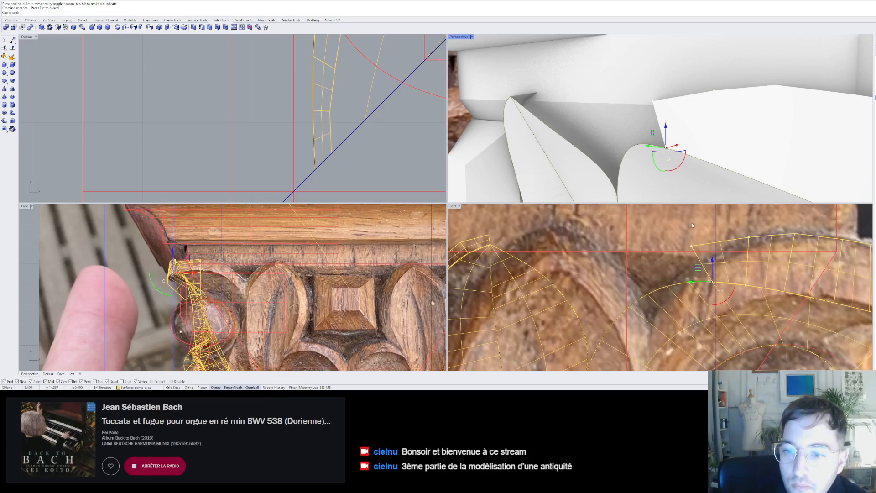
left_click_drag(708, 281, 698, 279)
scroll(667, 180, "down", 5)
right_click_drag(666, 180, 688, 172)
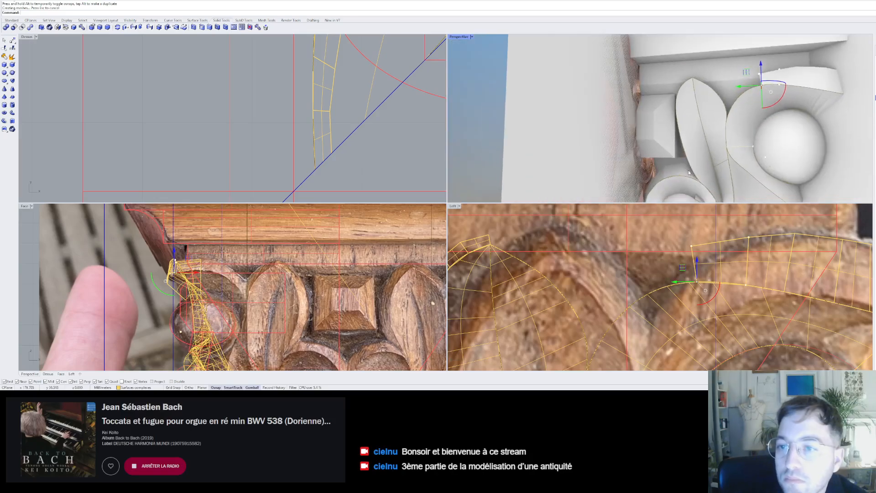
key("Escape")
- Inspect the extended band above the ball from several angles and compare it with the side reference photo
scroll(712, 114, "up", 2)
scroll(753, 137, "down", 3)
mouse_move(753, 137)
right_mouse_down()
mouse_move(761, 121)
mouse_move(771, 135)
right_mouse_up()
scroll(770, 135, "up", 6)
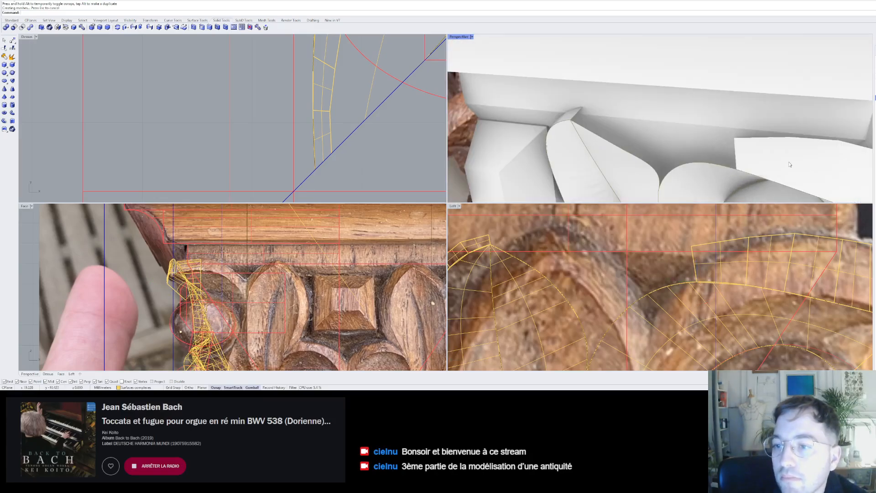
left_click(790, 167)
scroll(743, 141, "down", 6)
key("Escape")
scroll(742, 141, "down", 8)
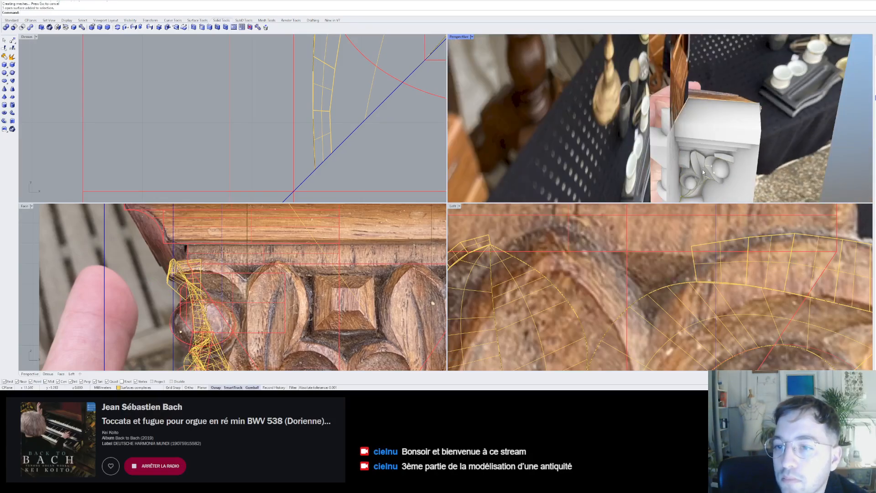
right_click_drag(743, 141, 721, 122)
scroll(719, 122, "up", 8)
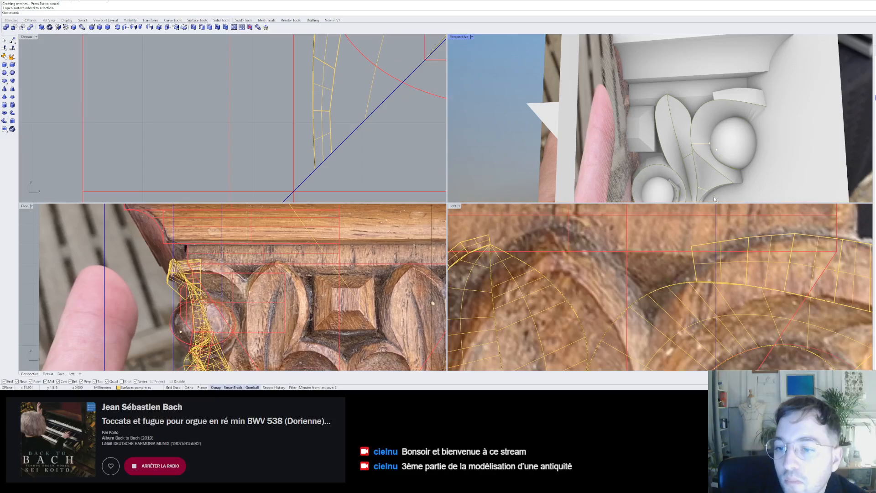
scroll(685, 235, "down", 3)
scroll(667, 259, "up", 1)
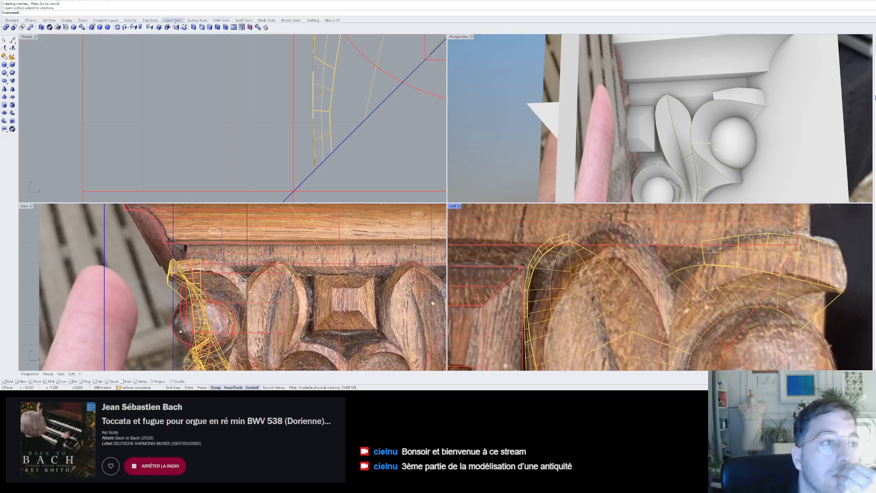
left_click(197, 20)
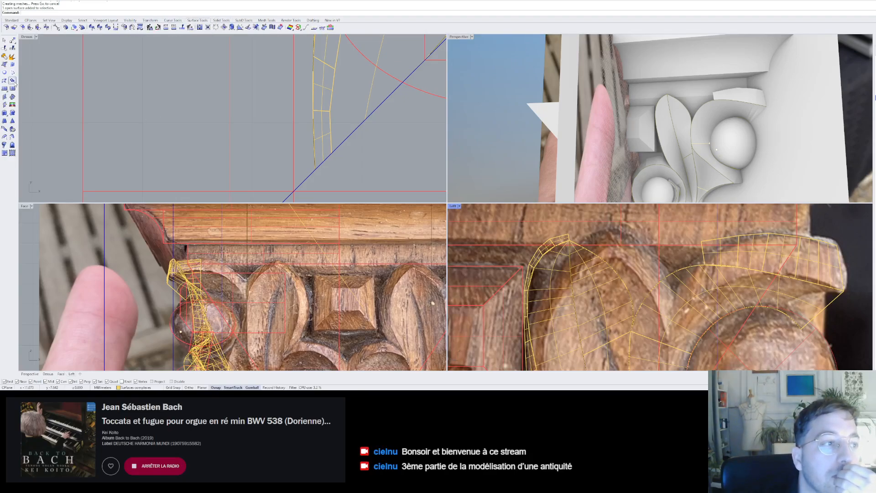
left_click(13, 80)
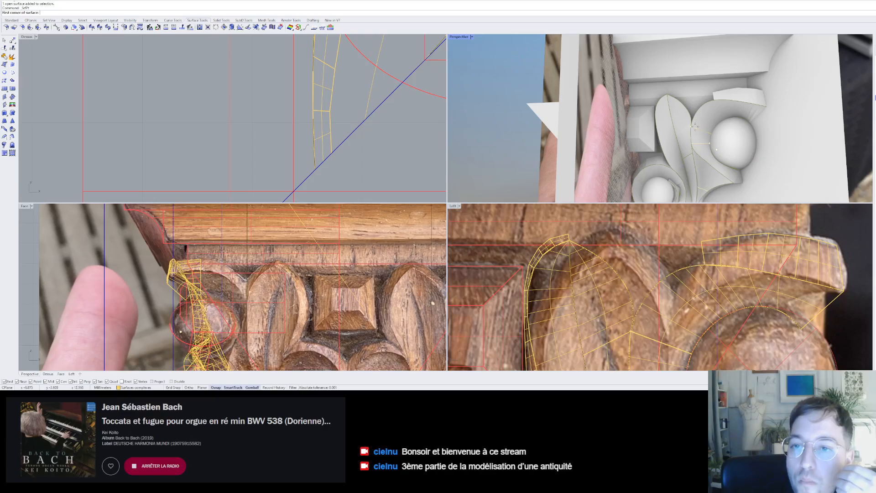
scroll(695, 124, "up", 6)
scroll(726, 171, "down", 2)
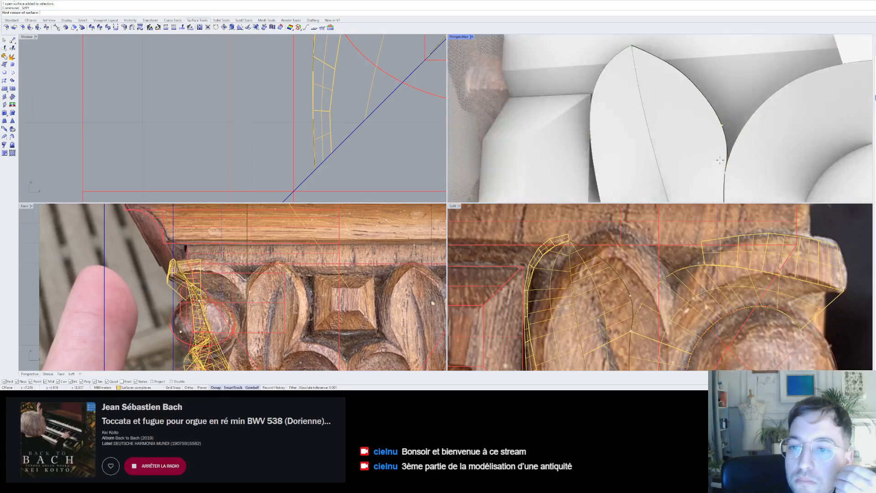
left_click(726, 172)
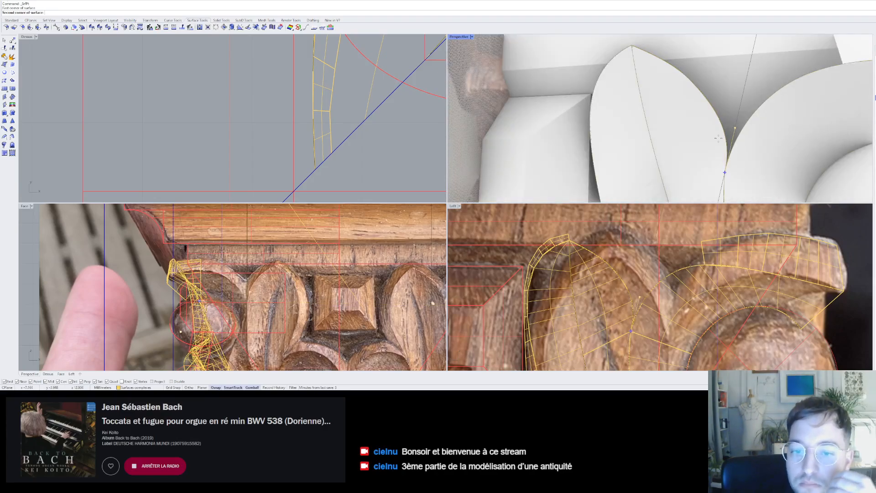
scroll(628, 279, "up", 8)
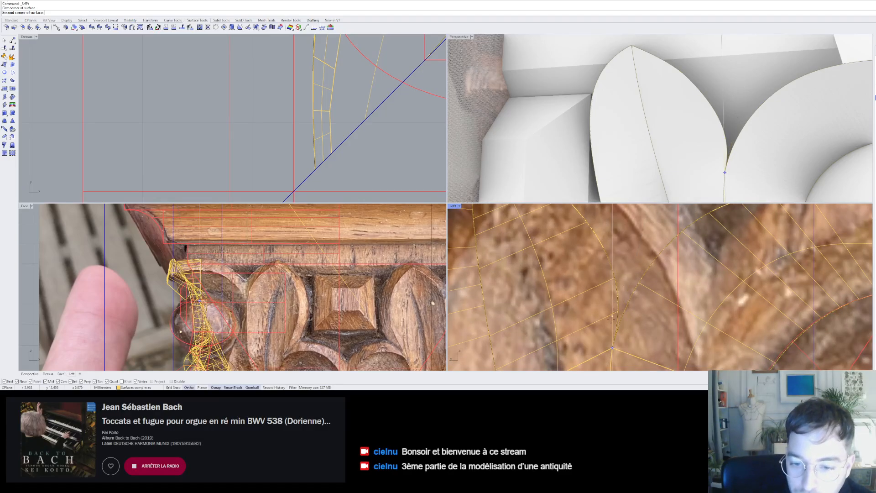
scroll(629, 272, "up", 5)
key("F8")
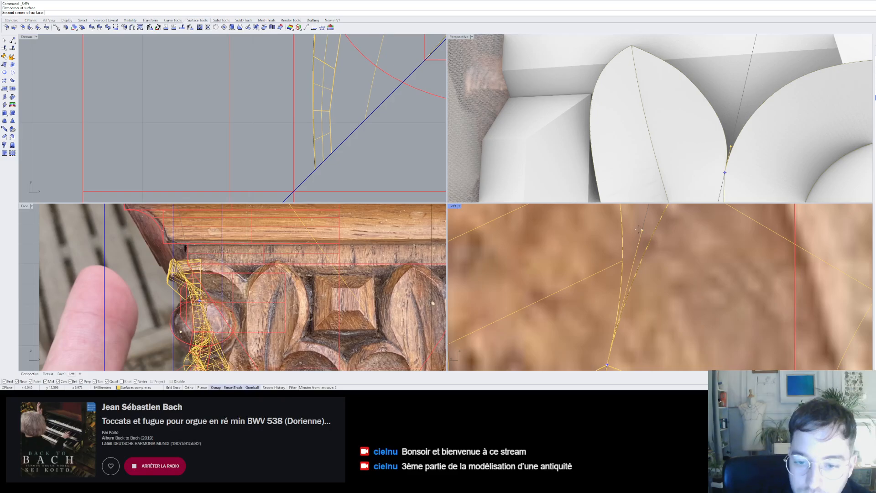
left_click(638, 229)
scroll(643, 232, "down", 5)
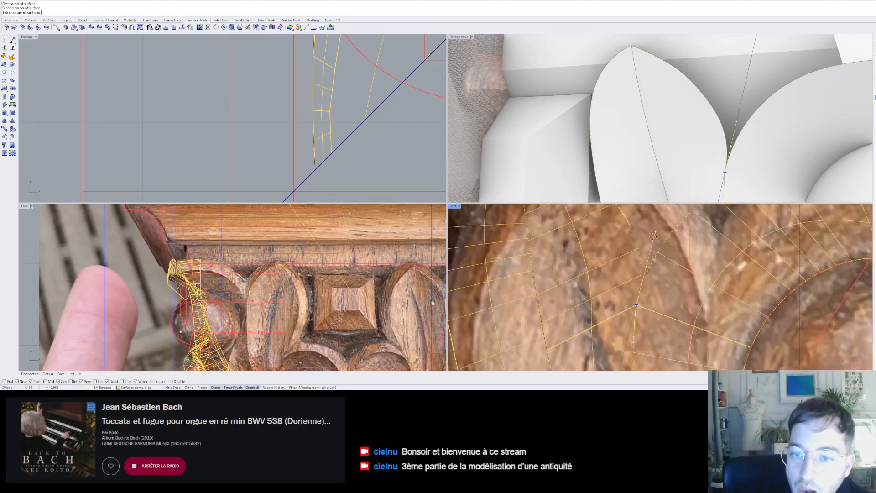
scroll(654, 236, "up", 3)
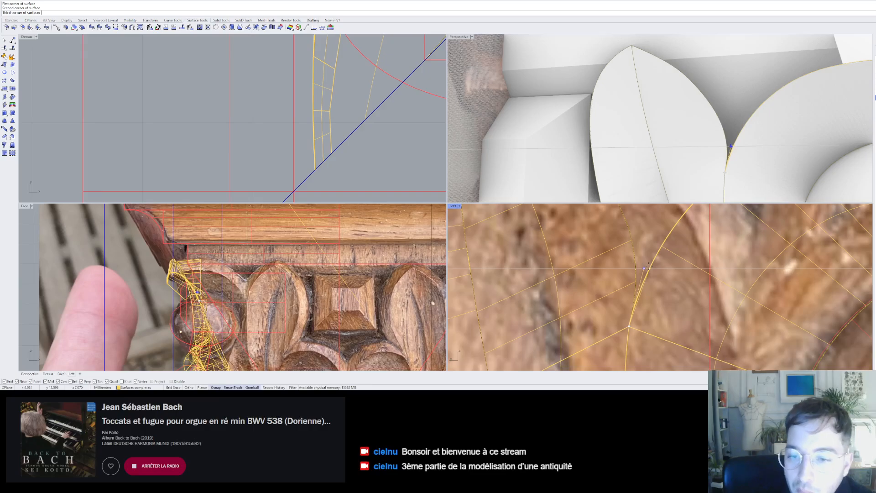
key("Escape")
scroll(648, 266, "down", 6)
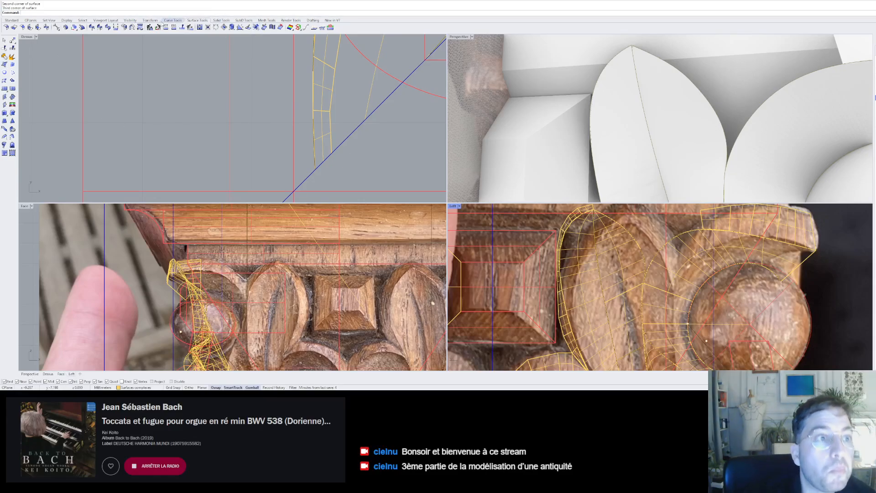
- Draw a three-point polyline across the gap from the leaf's edge to the curl's rim, with its middle point set back inside
left_click(173, 20)
left_click(13, 97)
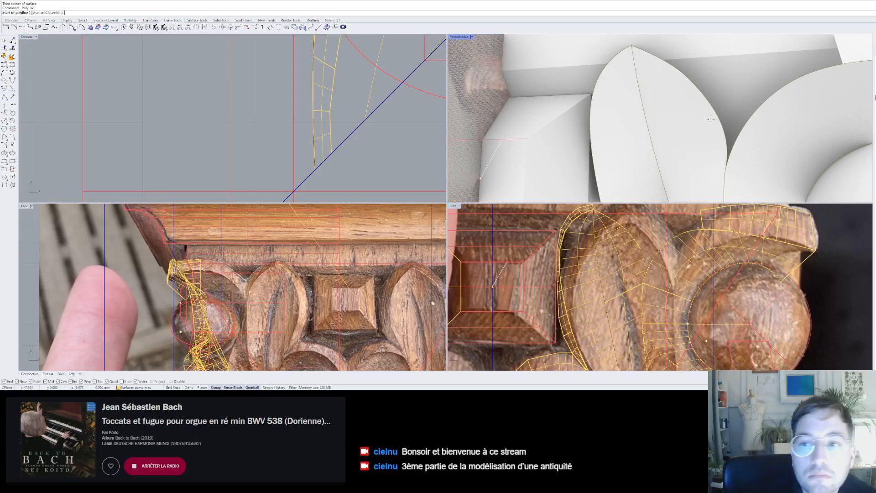
left_click(719, 117)
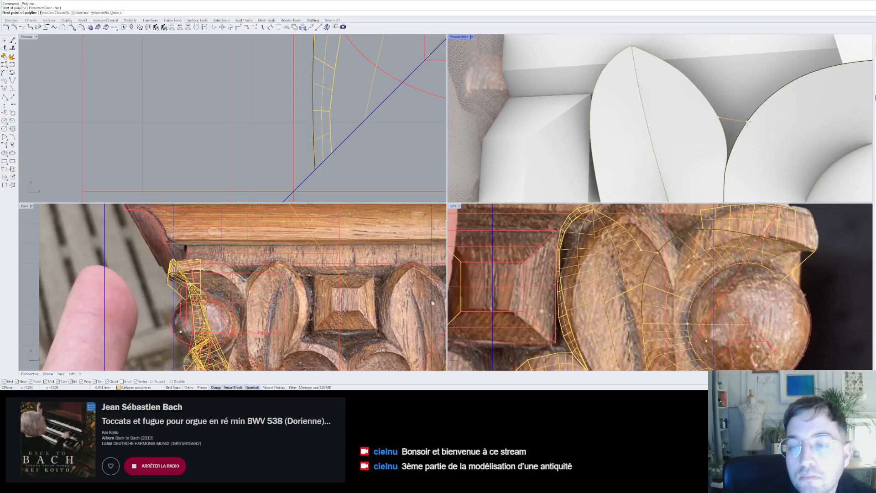
scroll(351, 163, "down", 2)
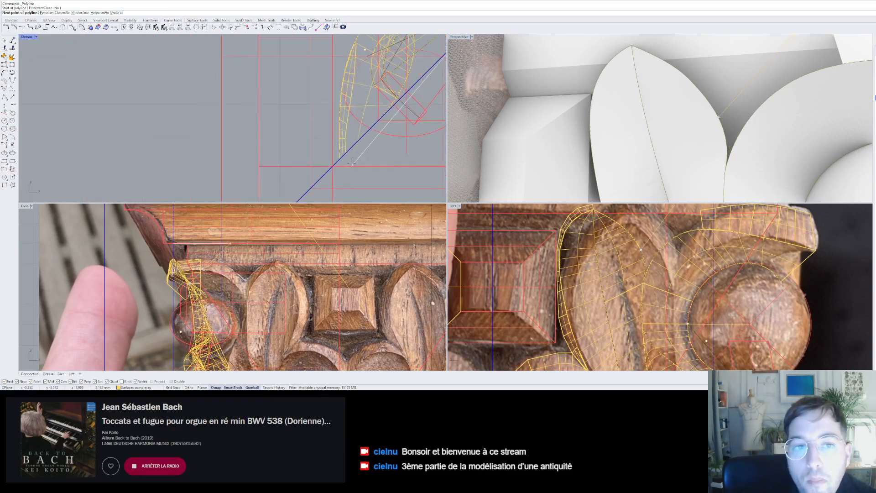
scroll(351, 163, "up", 5)
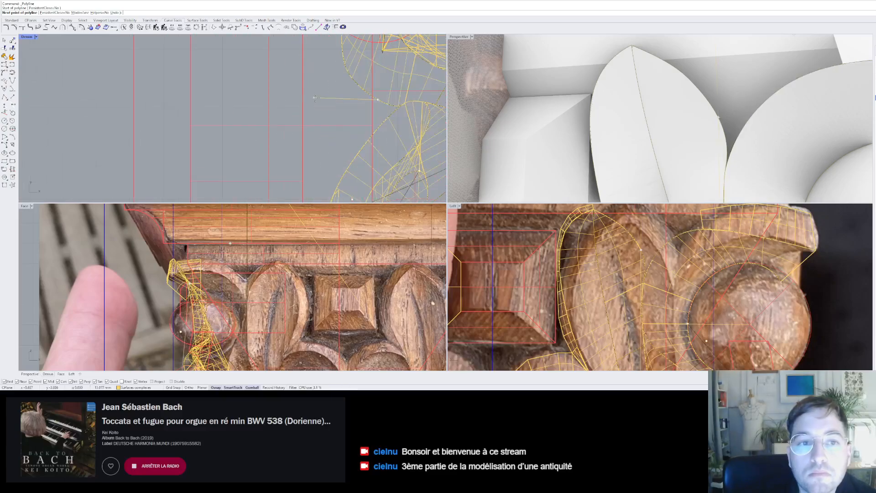
scroll(329, 98, "up", 2)
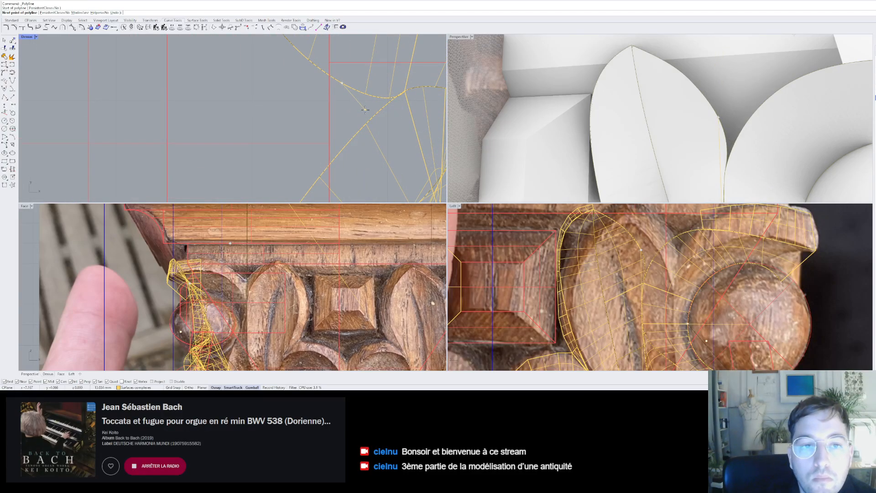
left_click(370, 105)
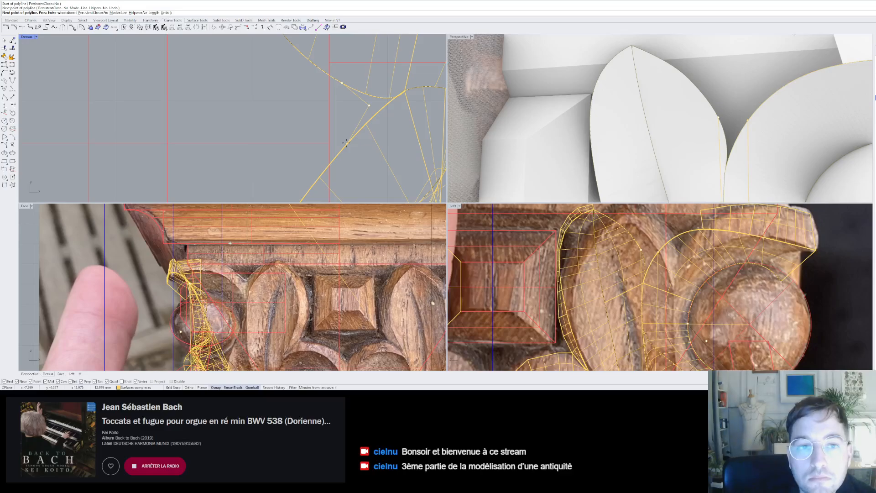
key("Return")
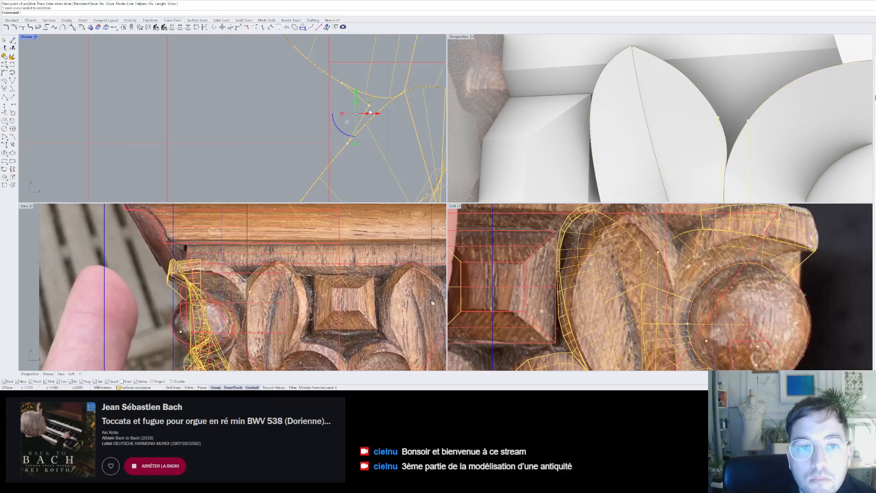
- Adjust the polyline's middle vertex in plan, and bring it to about the height of its two ends in the front view
mouse_move(369, 106)
left_mouse_down()
mouse_move(356, 111)
mouse_move(366, 110)
left_mouse_up()
scroll(266, 277, "down", 14)
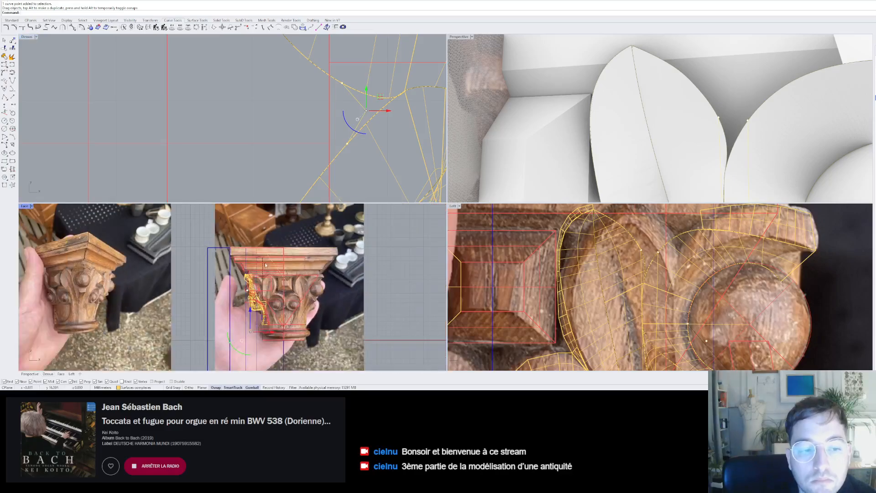
scroll(250, 316, "up", 4)
left_click_drag(251, 319, 267, 277)
scroll(256, 256, "up", 8)
right_click(748, 110)
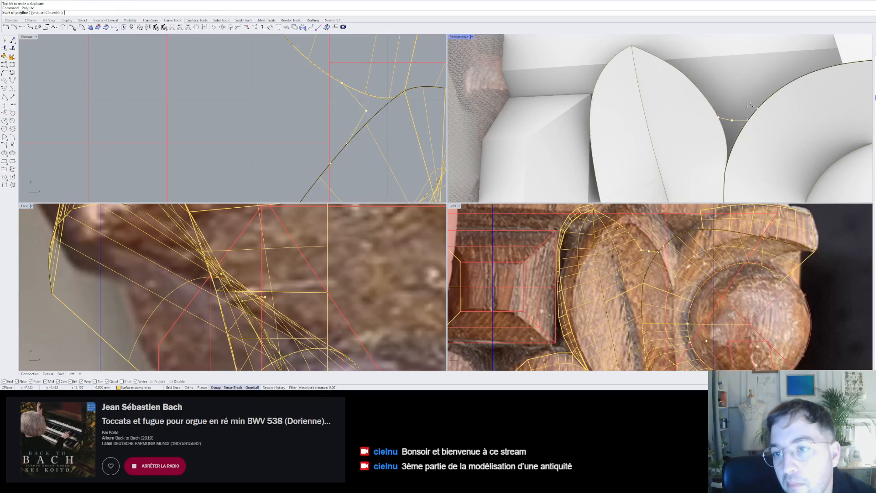
scroll(751, 108, "down", 10)
key("Escape")
key("Escape")
- Put the polyline between leaf and curl on the layer "dessin 2" and deselect it
scroll(754, 119, "up", 8)
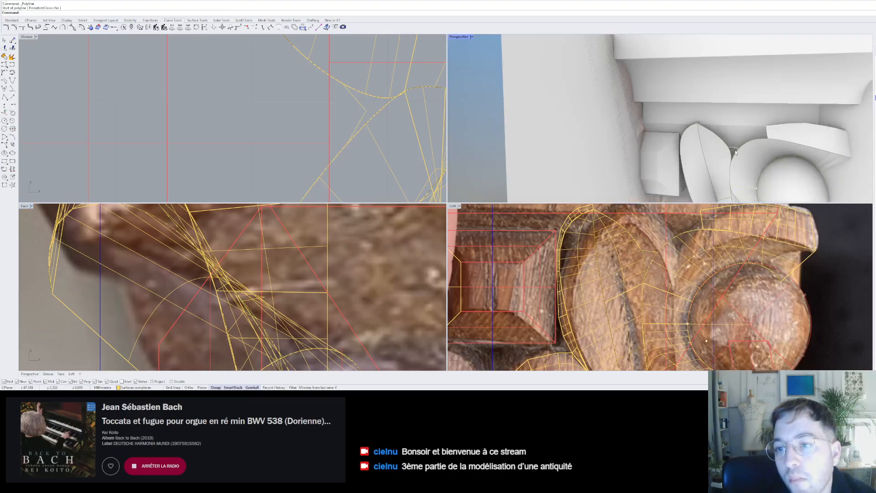
left_click(733, 136)
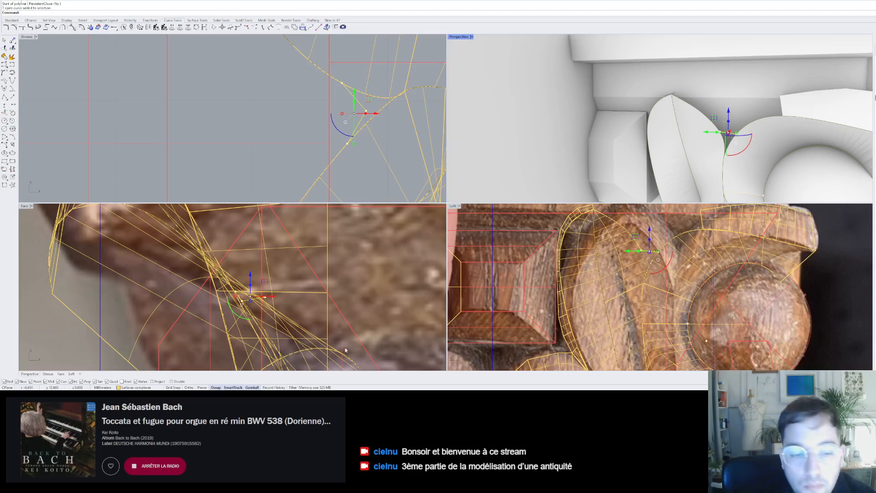
left_click(145, 379)
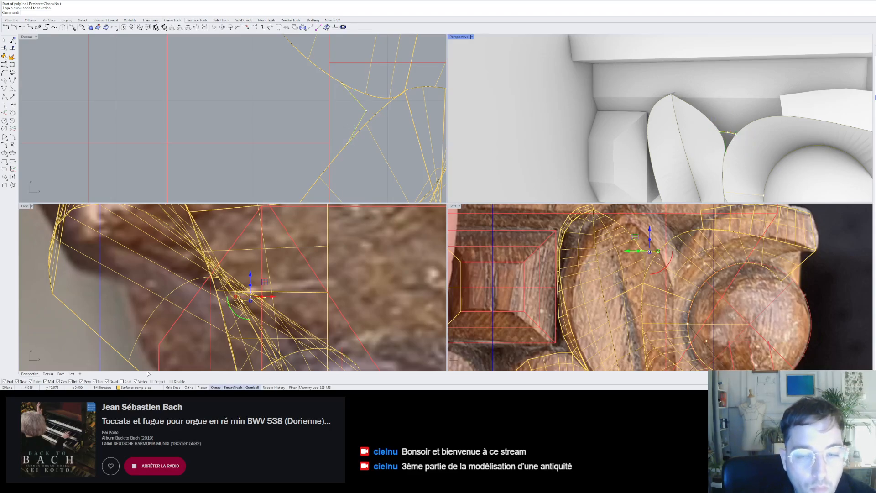
key("Escape")
- Split the leaf's edge curve and the curl's rim curve with the polyline that bridges them
scroll(740, 146, "up", 8)
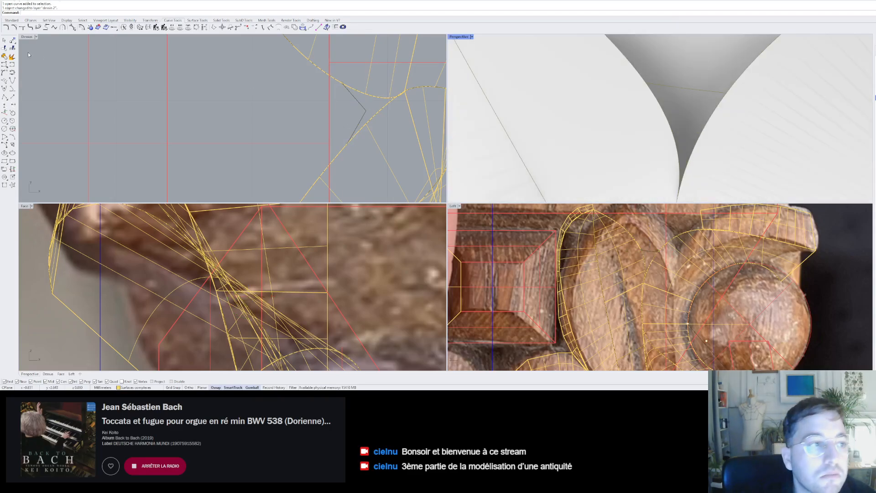
left_click(12, 47)
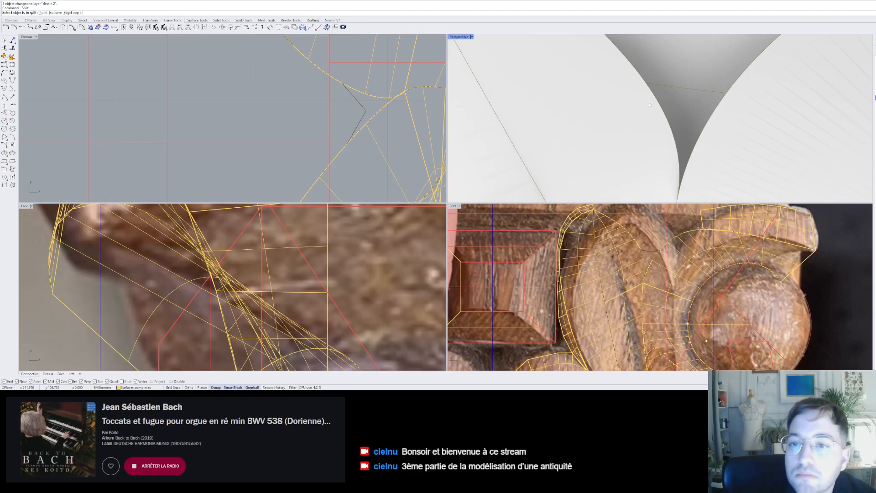
left_click(688, 116)
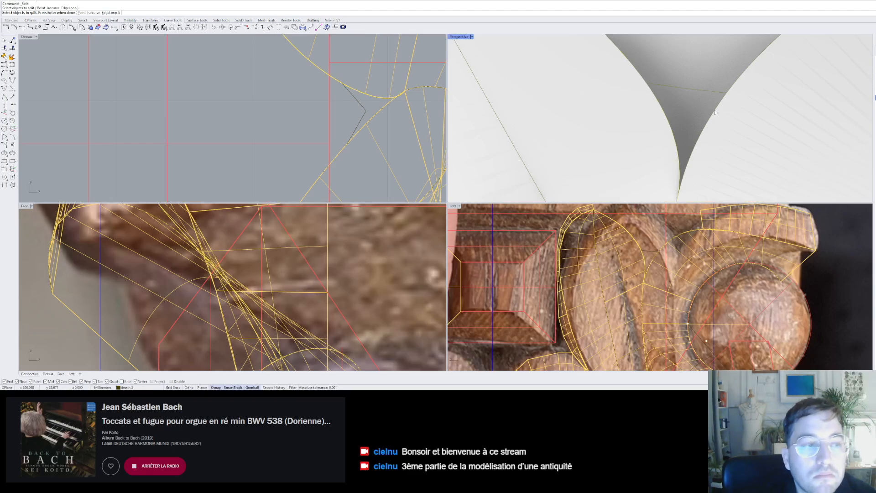
key("Return")
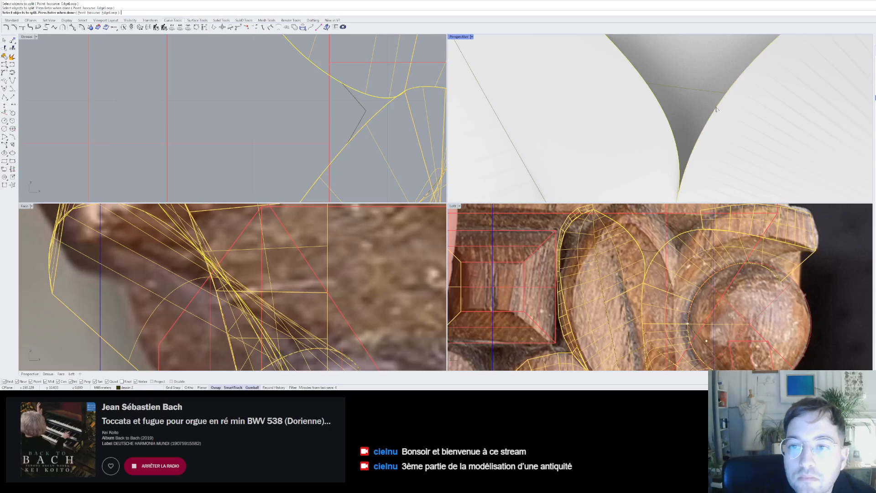
left_click(708, 92)
key("Return")
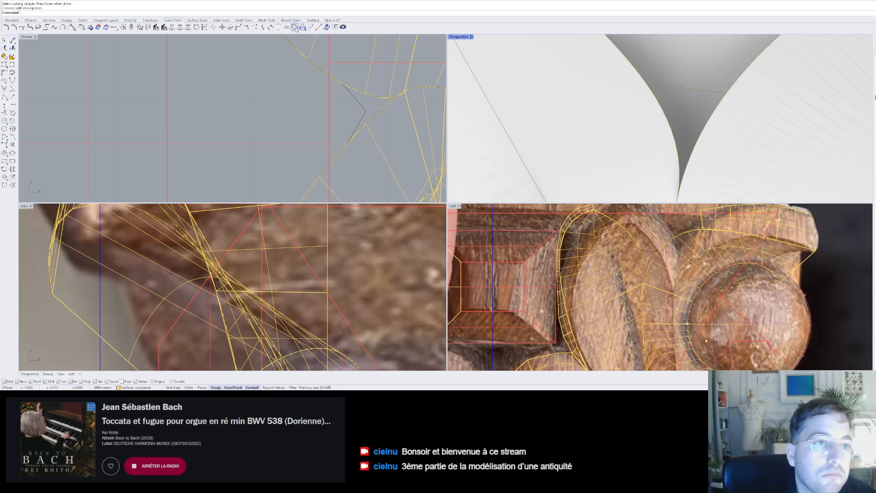
- Try a two-rail sweep along the leaf and curl edge curves with the bridging polyline as cross section
left_click(197, 20)
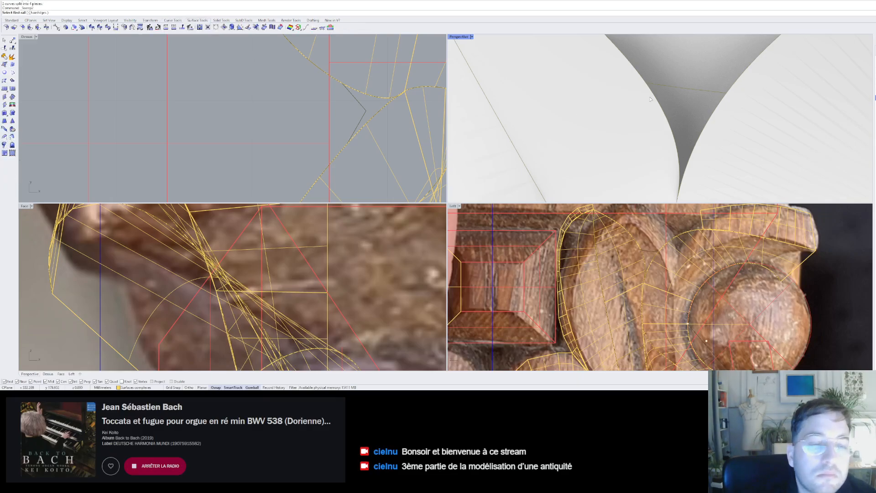
left_click(697, 123)
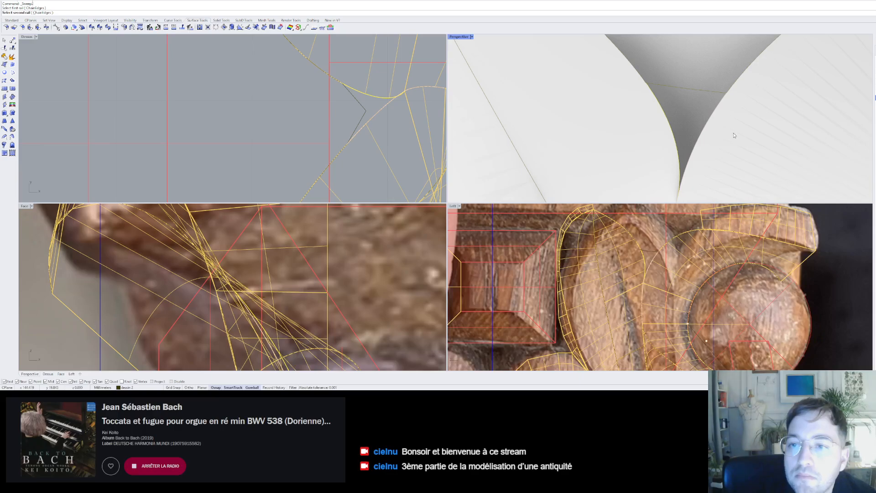
left_click(706, 103)
left_click(709, 92)
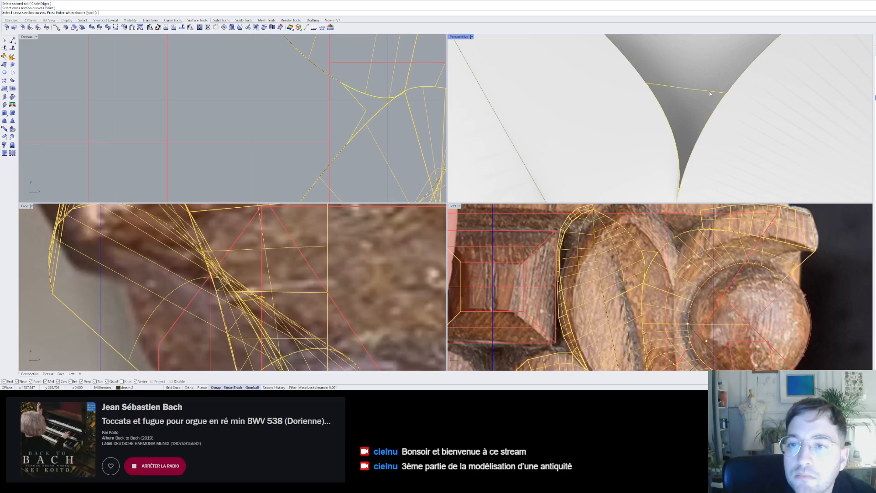
key("Return")
scroll(676, 114, "down", 8)
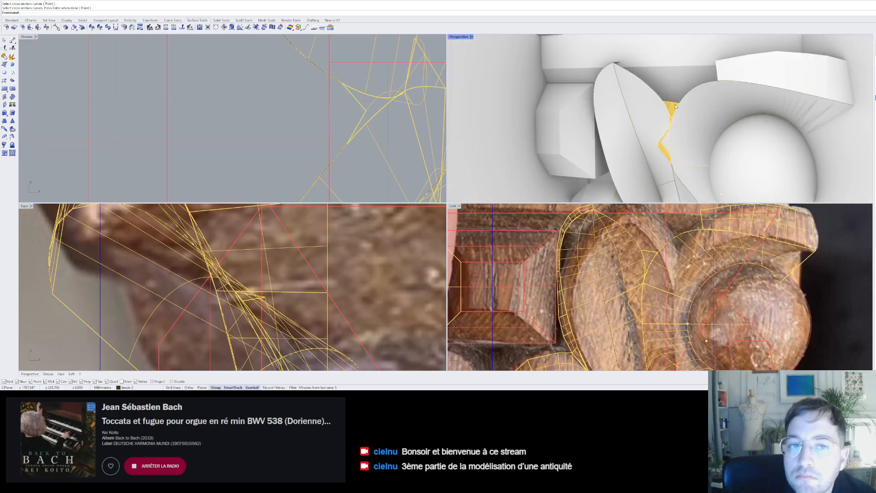
right_click_drag(679, 82, 683, 121)
scroll(682, 121, "down", 6)
scroll(682, 140, "up", 6)
scroll(681, 140, "up", 6)
key("Escape")
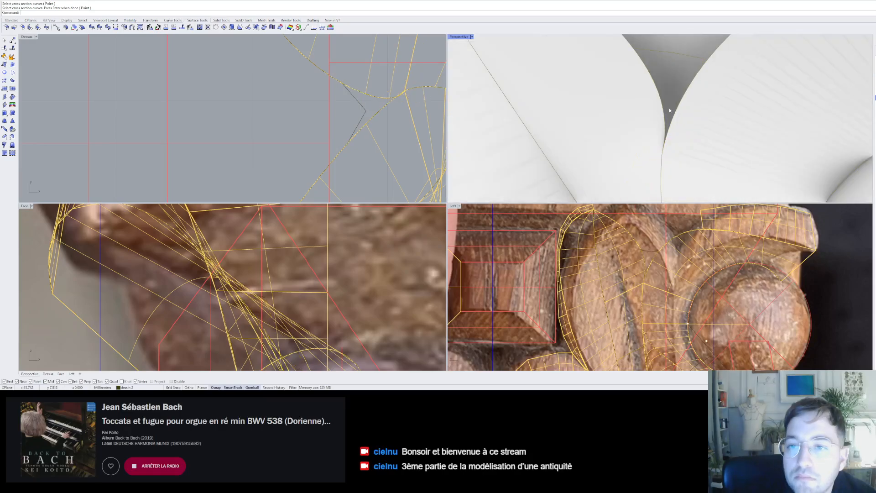
- Split the curl's rim curve with the leaf's edge curve where the two meet at the bottom of the gap
left_click(667, 114)
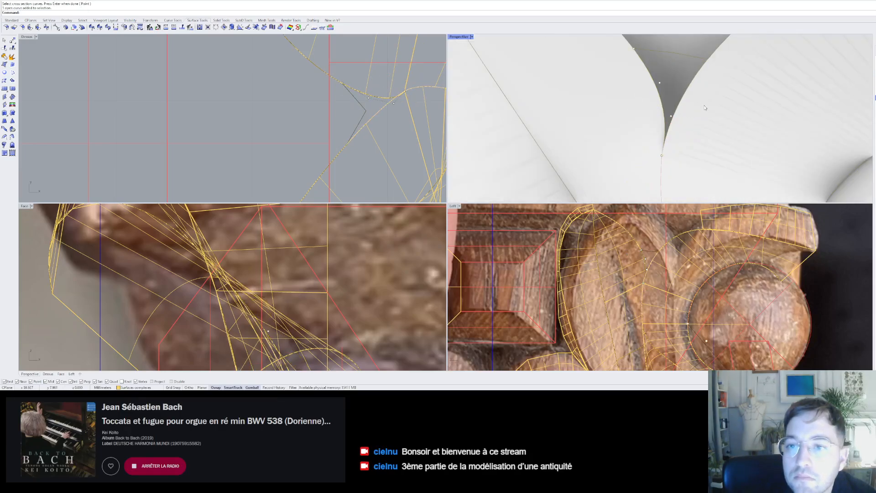
left_click(694, 107)
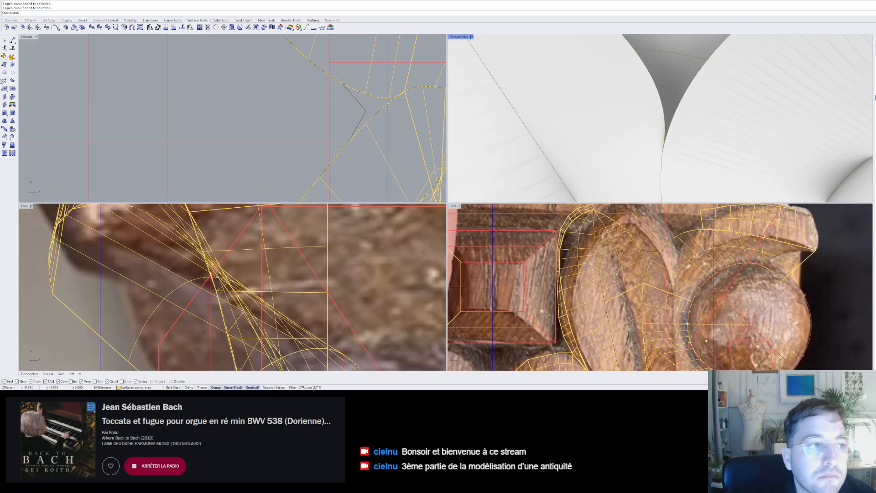
left_click(12, 49)
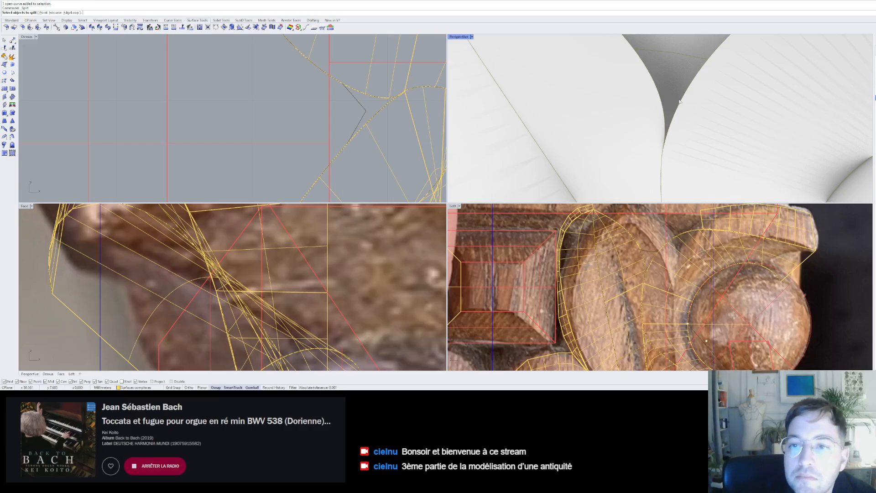
left_click(698, 112)
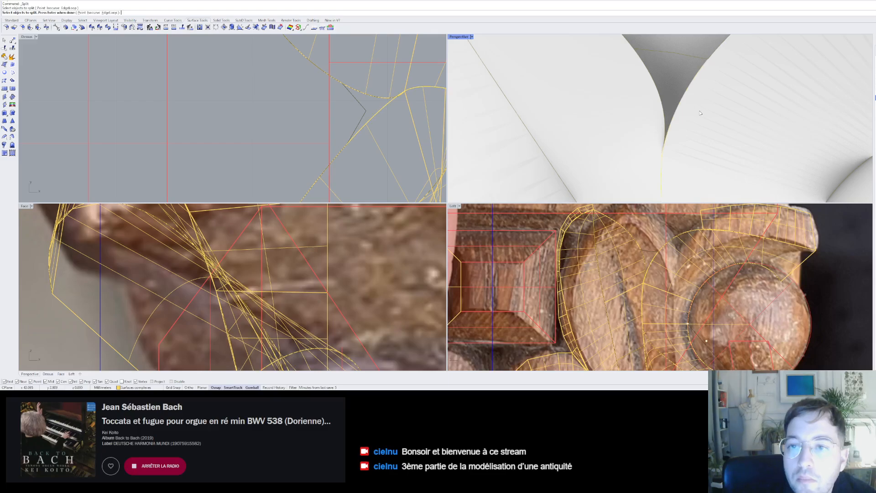
key("Return")
left_click(678, 116)
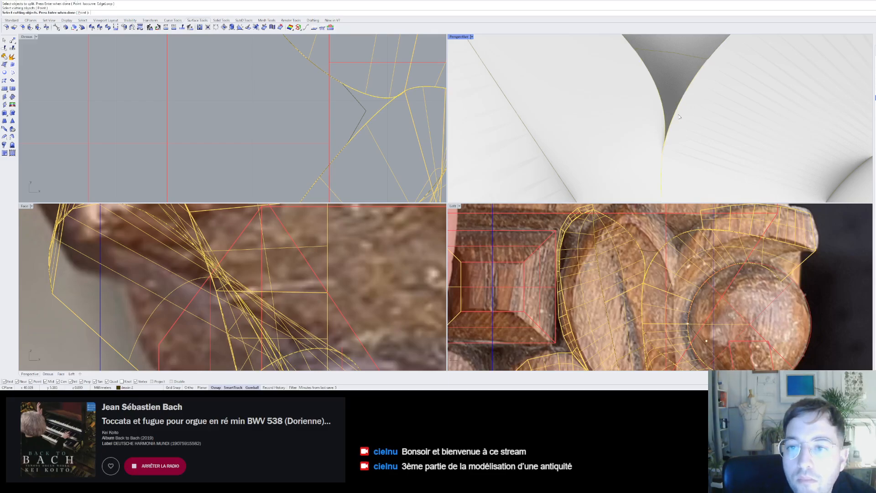
key("Return")
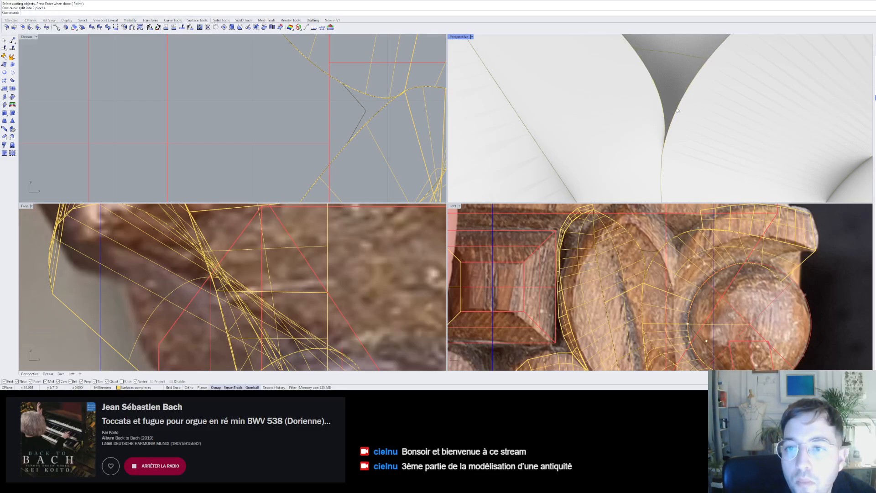
- Fill the gap with a two-rail sweep along the leaf and curl edge pieces, using the polyline as section, and check it against the surroundings
left_click(690, 120)
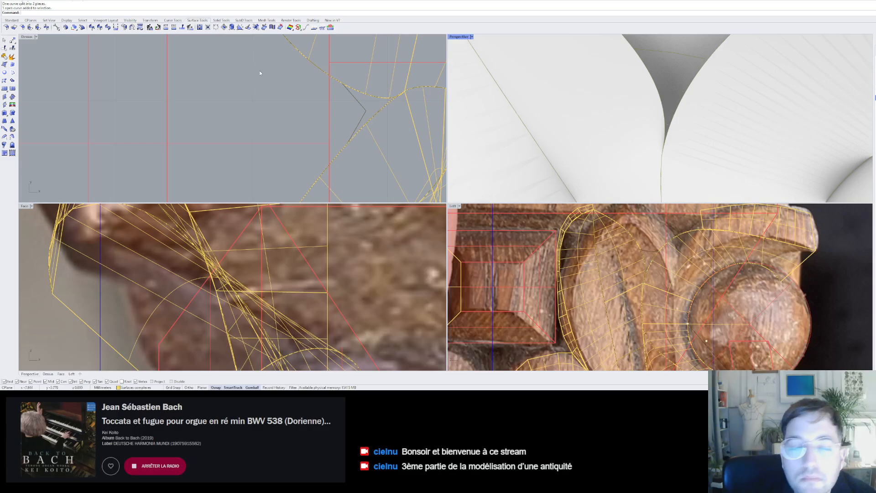
left_click(6, 138)
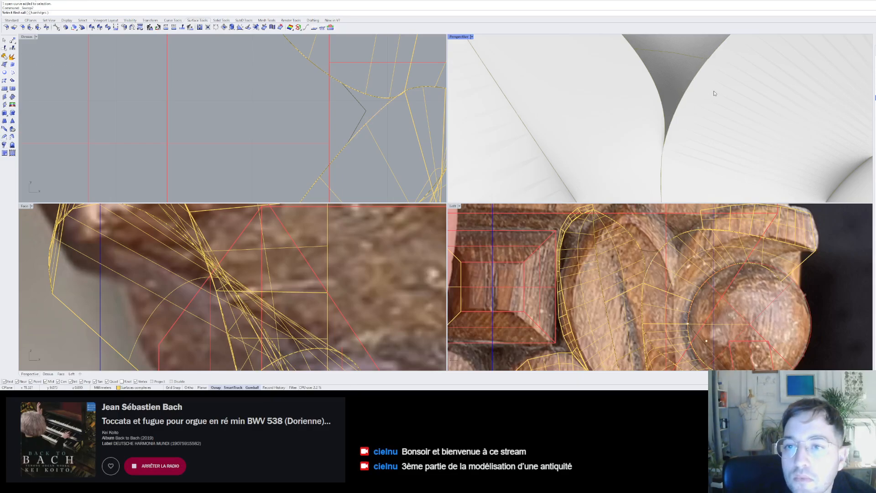
left_click(650, 90)
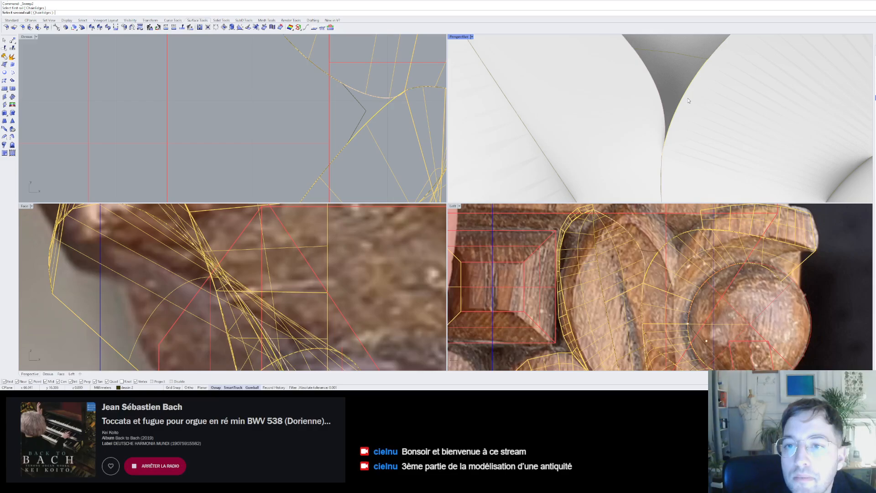
left_click(685, 59)
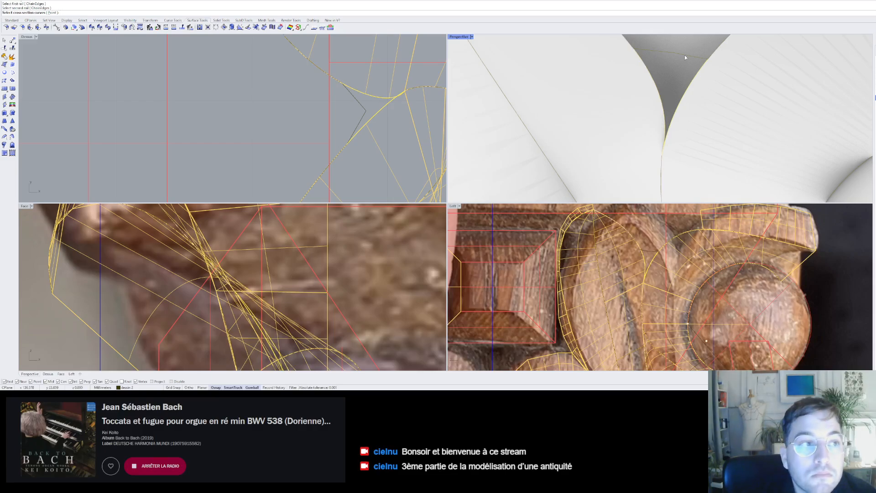
left_click(685, 57)
key("Return")
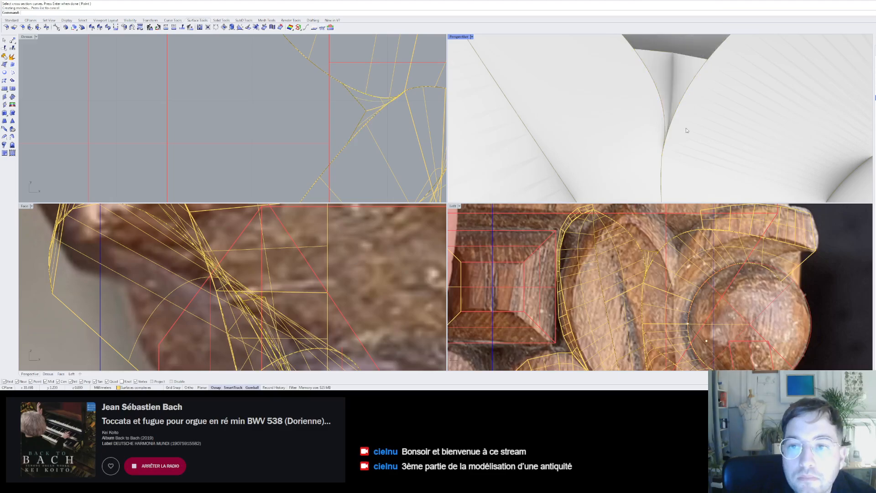
scroll(692, 126, "down", 15)
scroll(712, 104, "up", 6)
scroll(663, 121, "up", 2)
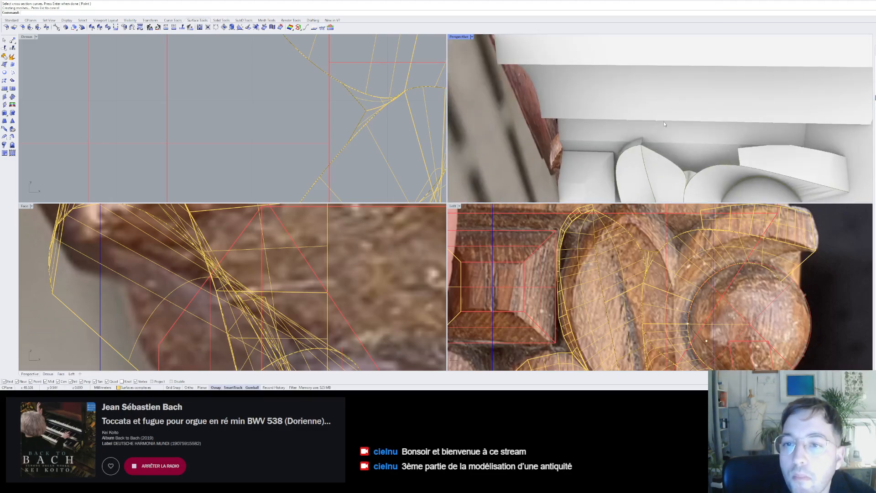
scroll(685, 118, "down", 8)
scroll(686, 115, "up", 5)
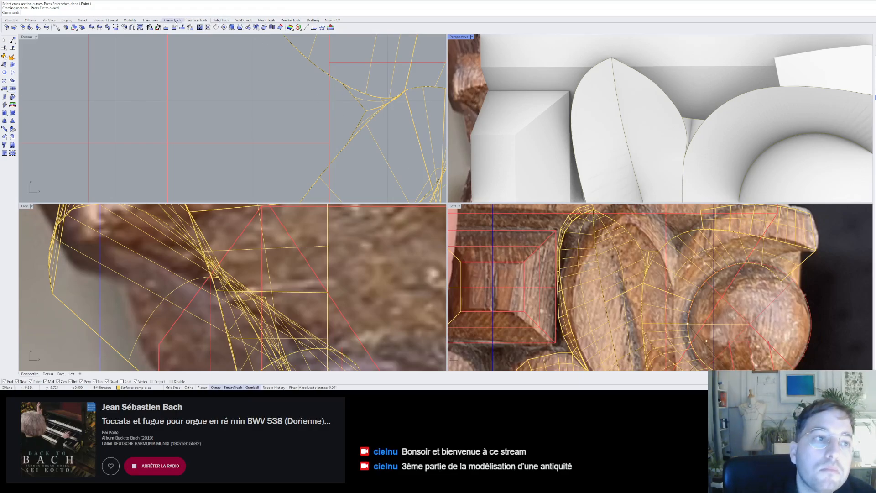
- Create a four-corner surface from the top edge of the gap fill, running up along the curl's rim
left_click(5, 64)
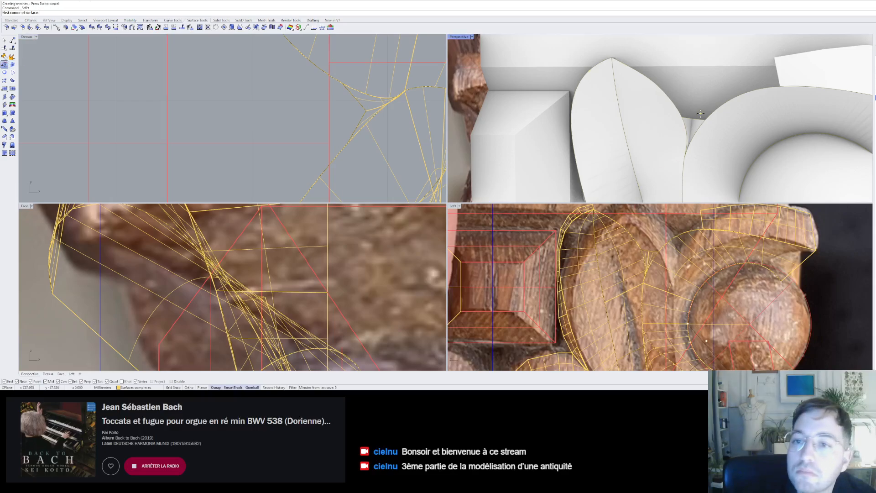
left_click(691, 118)
left_click(706, 120)
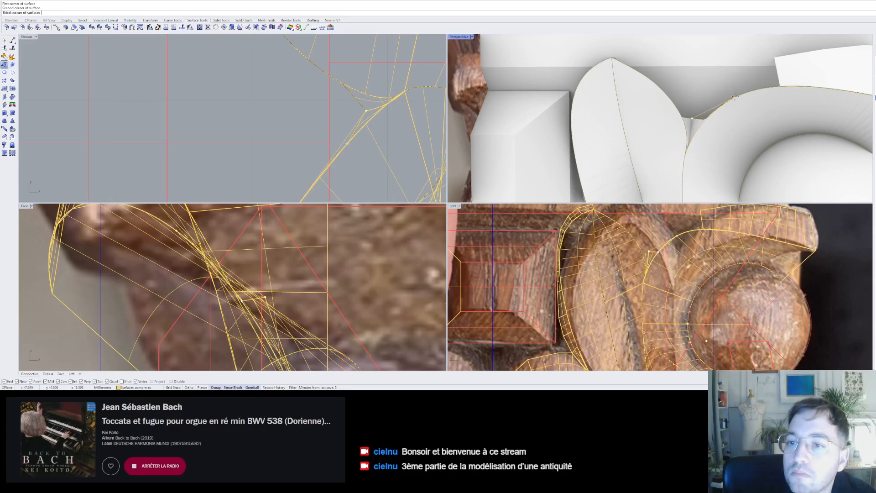
left_click(719, 107)
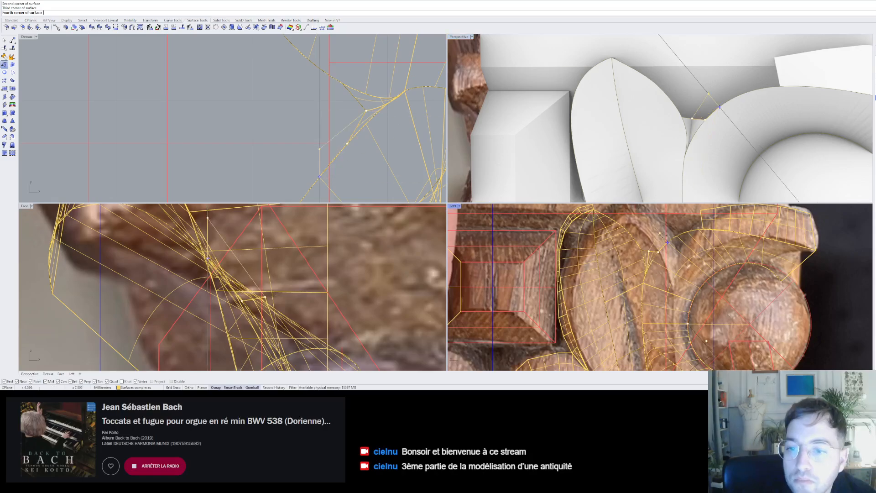
scroll(661, 233, "up", 3)
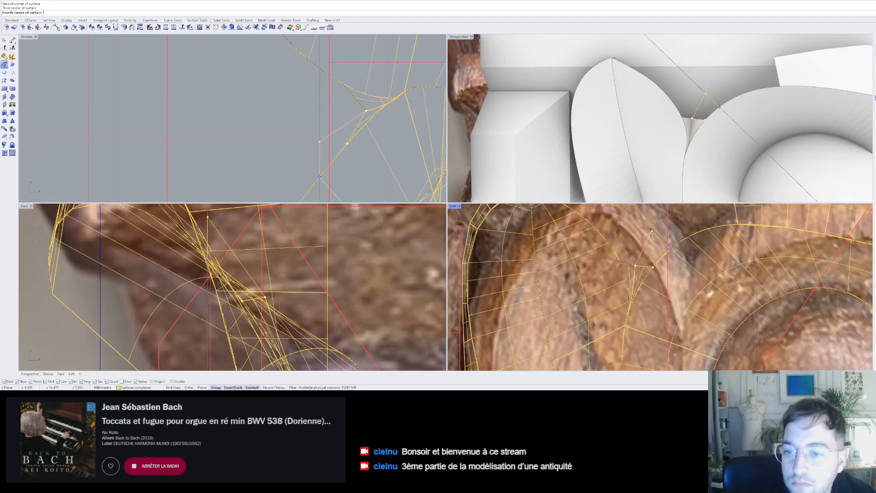
left_click(650, 232)
- Add a second four-corner surface from the first facet's upper edge, continuing along the outside of the curl's rim
key("Return")
left_click(661, 234)
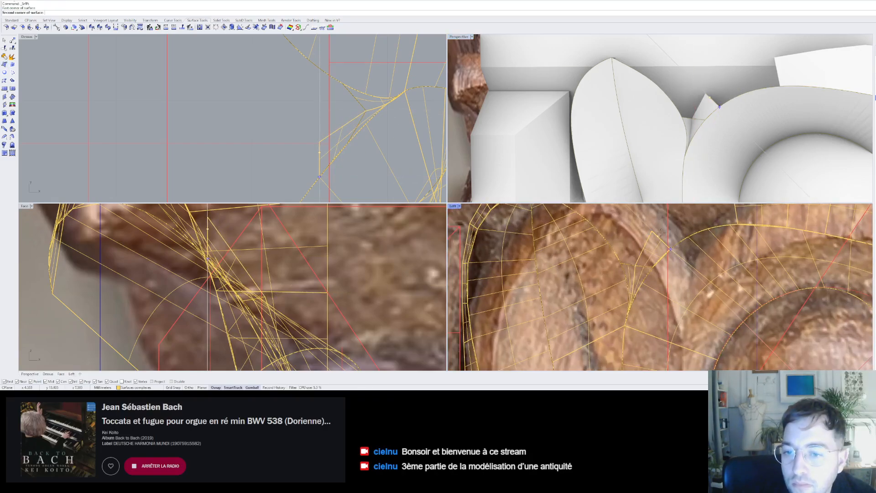
left_click(652, 231)
scroll(656, 228, "down", 5)
scroll(673, 219, "up", 3)
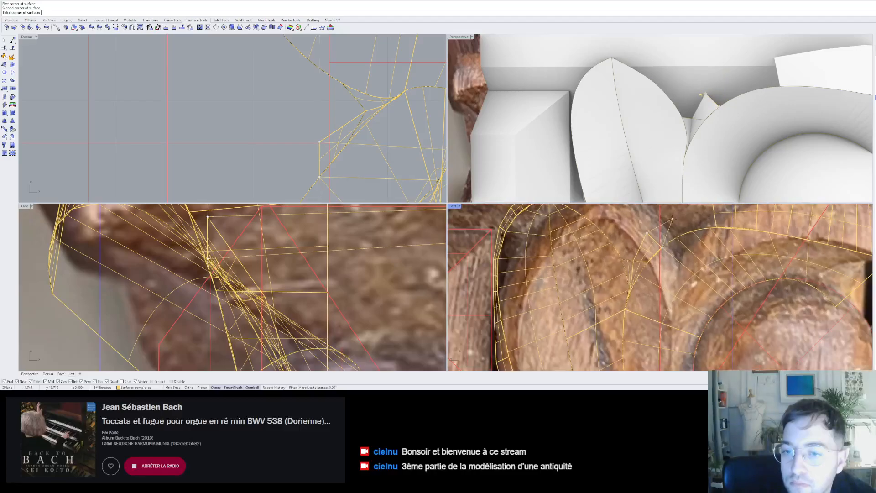
scroll(672, 218, "down", 4)
scroll(666, 228, "up", 5)
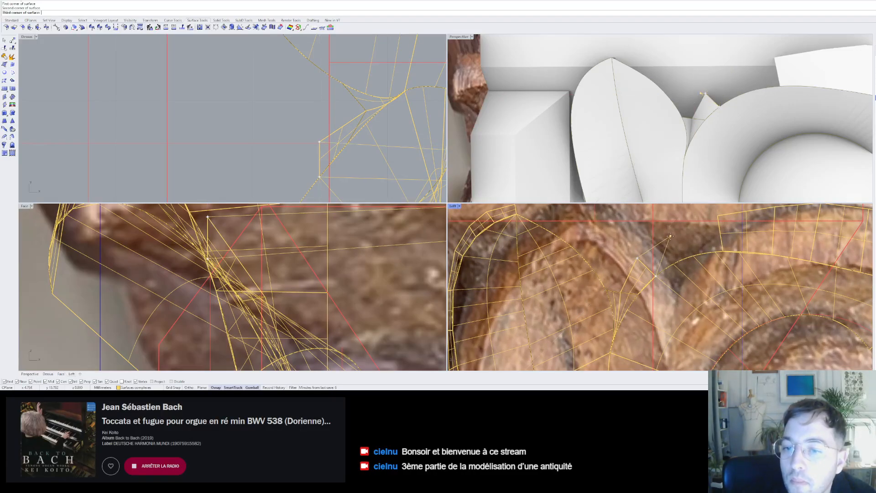
scroll(669, 236, "up", 2)
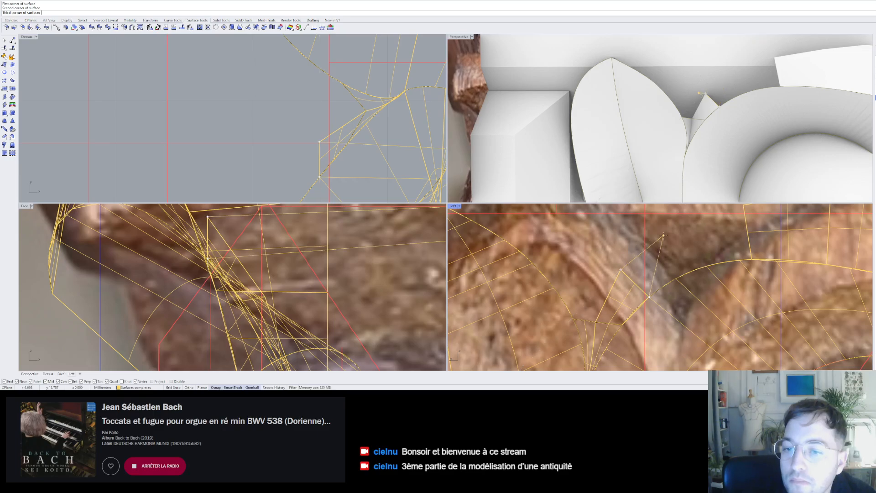
left_click(660, 231)
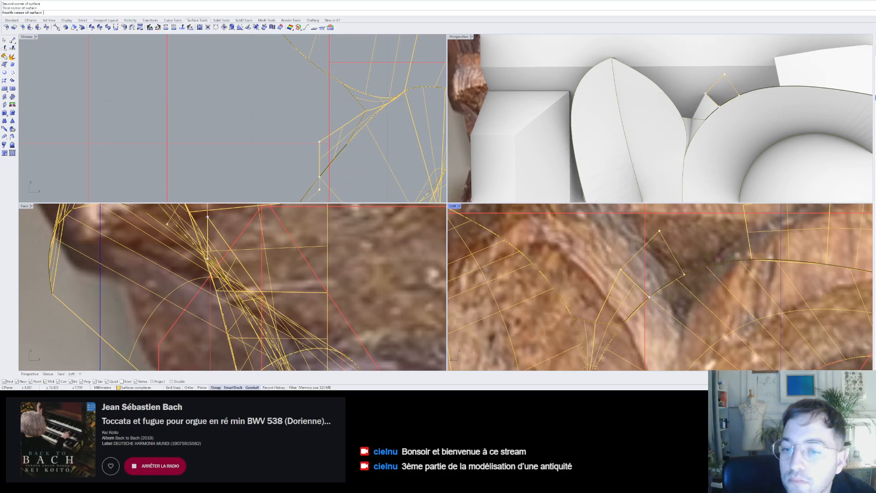
left_click(685, 273)
- Bridge the second facet's free edge to the end of the curl's existing upper side with a third four-corner surface
right_click(670, 247)
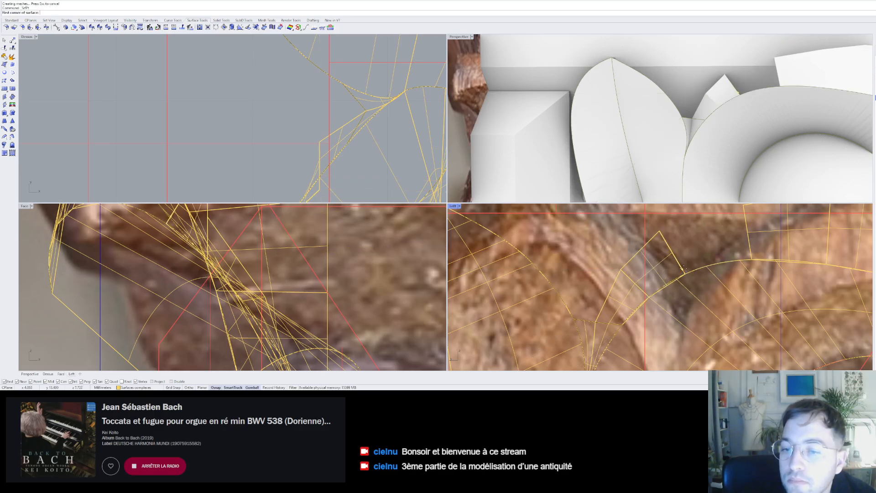
left_click(684, 274)
left_click(660, 230)
scroll(631, 269, "down", 2)
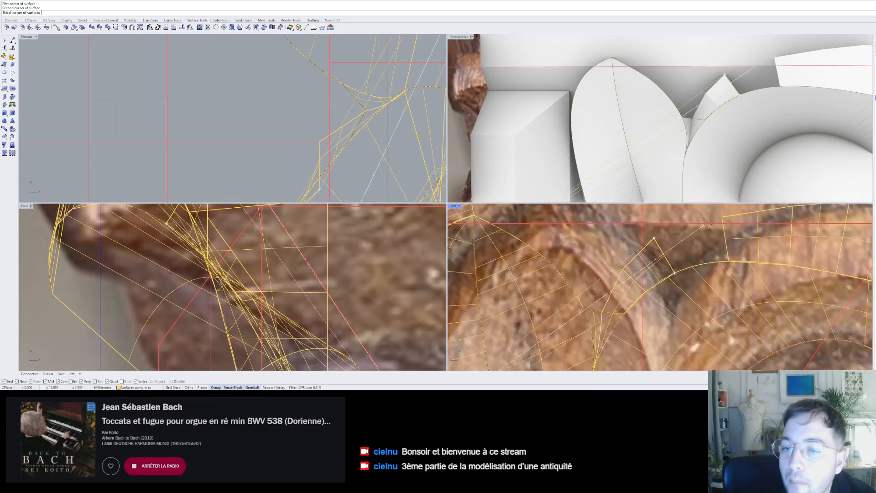
scroll(708, 224, "up", 2)
left_click(726, 215)
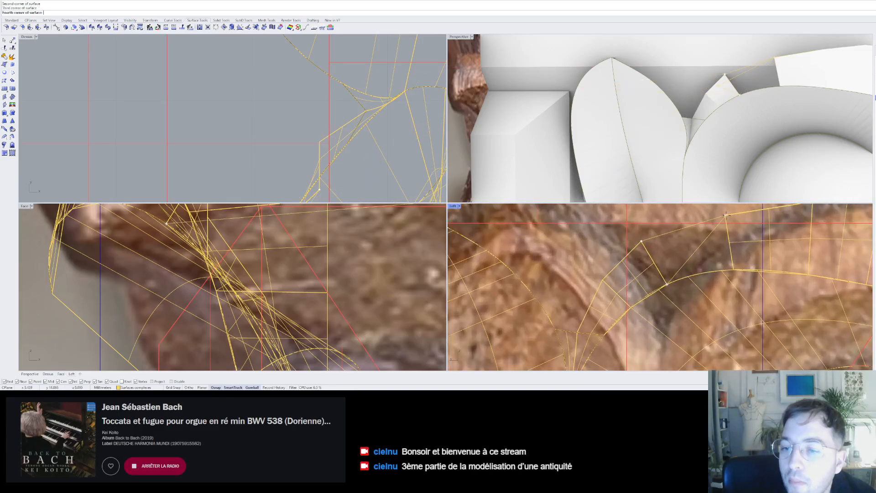
left_click(731, 265)
- Examine the new facets around the curl and the gap beside the leaf from several angles
scroll(702, 109, "down", 5)
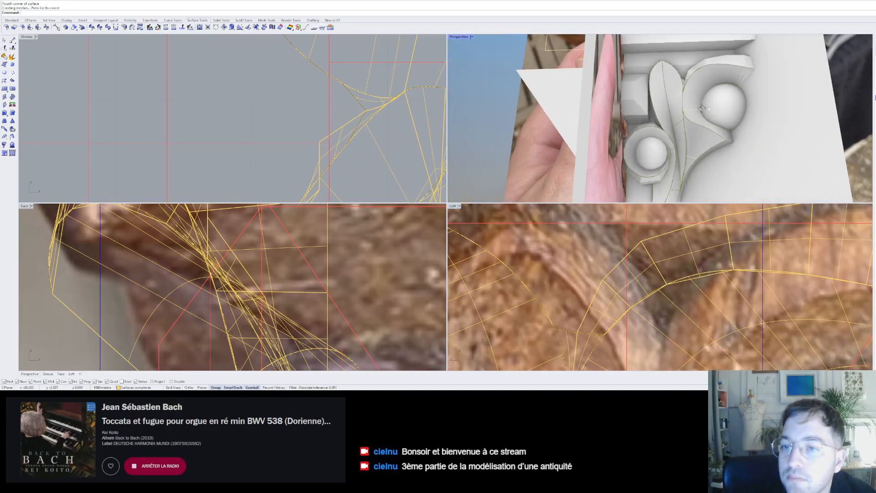
scroll(703, 108, "up", 5)
scroll(703, 108, "down", 4)
scroll(705, 108, "up", 2)
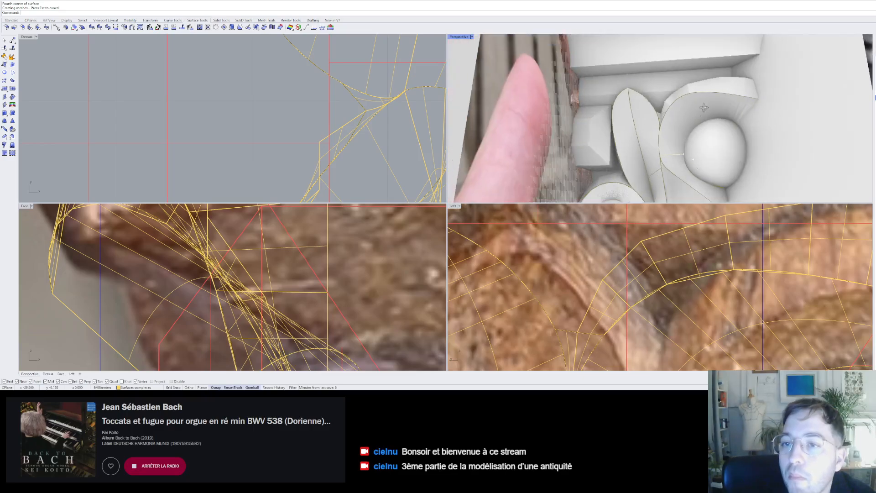
scroll(704, 108, "up", 5)
left_click(665, 110)
right_click_drag(665, 112, 621, 168)
scroll(706, 142, "down", 8)
key("Escape")
scroll(611, 168, "up", 5)
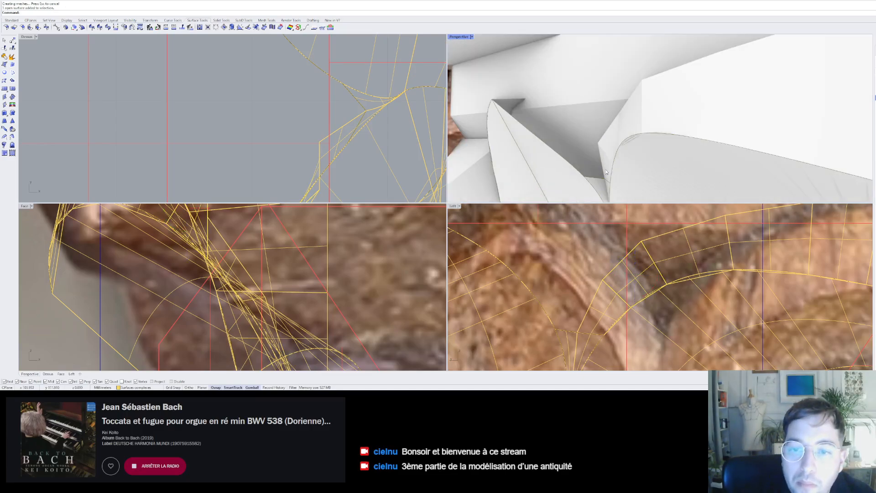
- Join the two lower facets beside the curl into one polysurface
left_click(606, 172)
scroll(607, 141, "up", 3)
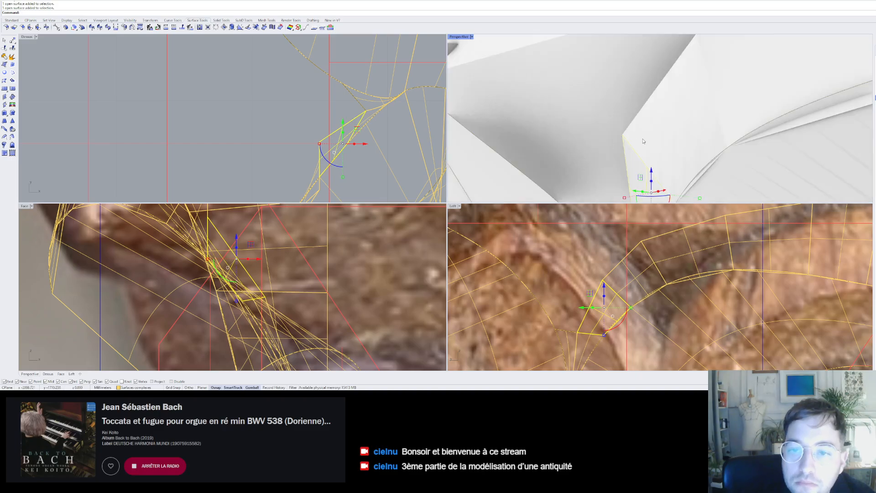
left_click(642, 141)
left_click(4, 56)
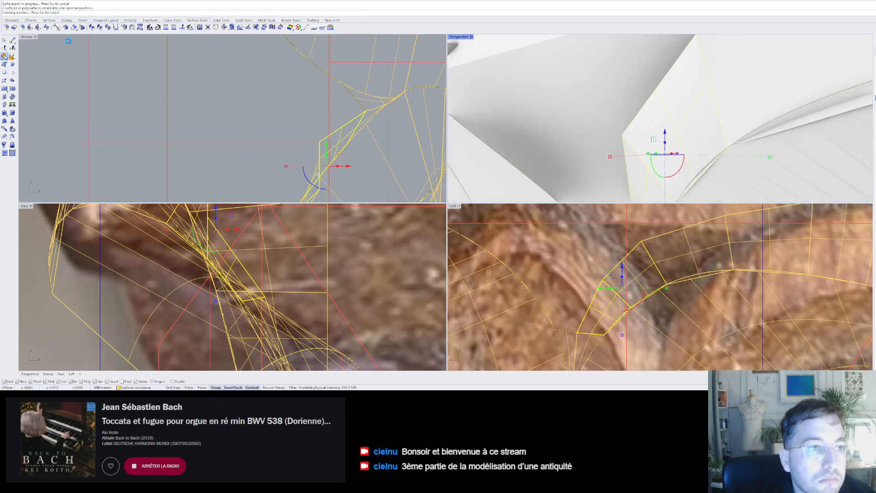
- Show the joined facets' solid points and move their shared outer vertex along X toward the capital's body
left_click(222, 20)
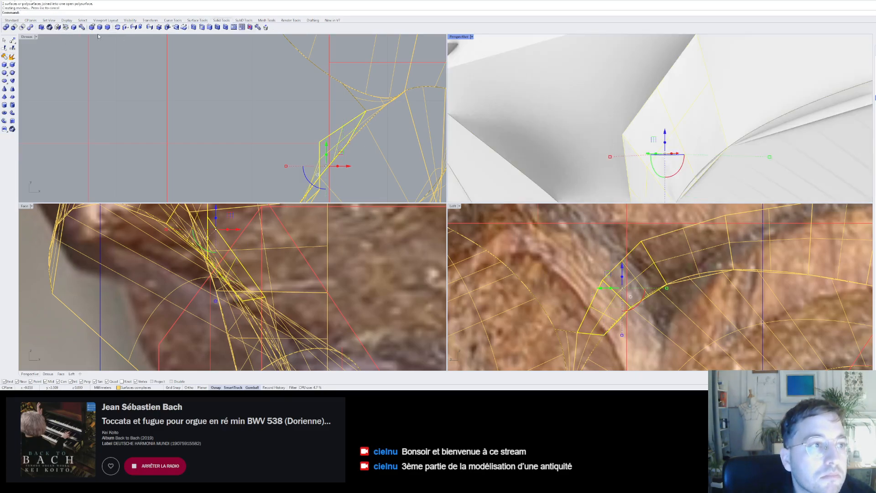
left_click(159, 27)
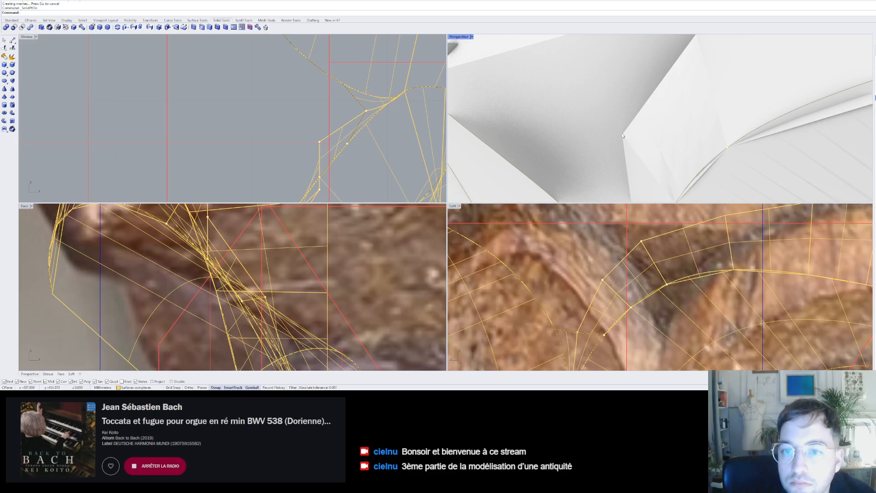
left_click(622, 134)
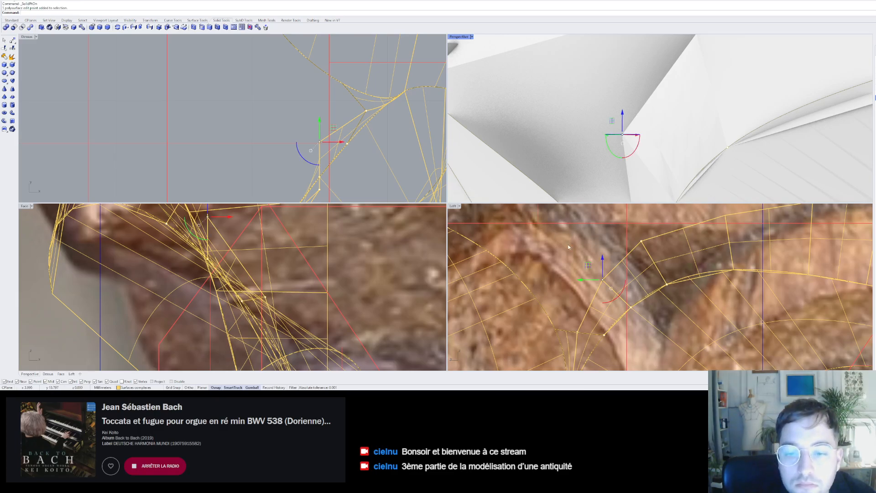
scroll(274, 258, "up", 2)
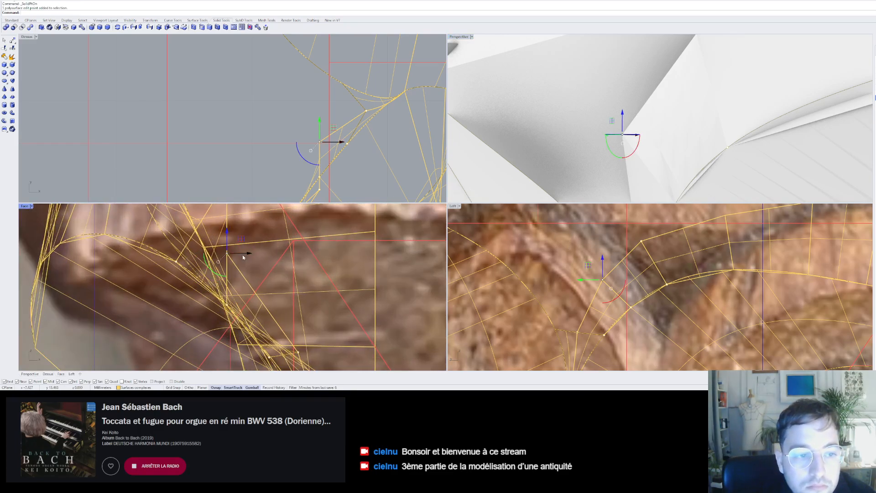
left_click_drag(242, 254, 287, 258)
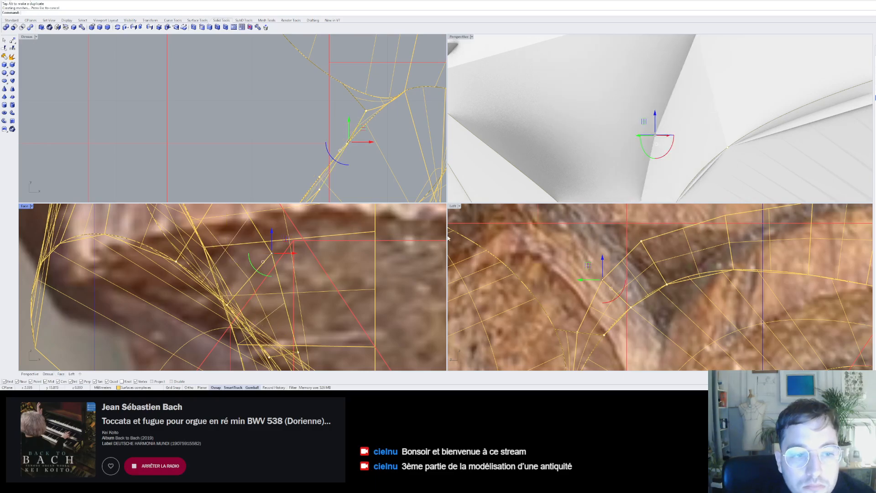
- Examine the adjusted facets, the leaf and the curl within the whole capital, from far and near
scroll(630, 183, "down", 7)
right_click_drag(630, 183, 687, 108)
key("Escape")
scroll(687, 107, "up", 5)
scroll(686, 110, "down", 5)
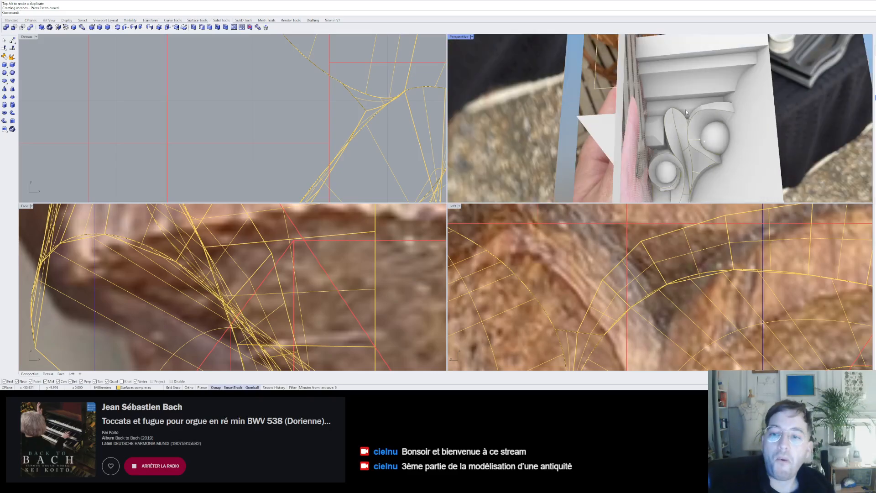
scroll(675, 139, "down", 2)
right_click(675, 139)
scroll(676, 128, "down", 3)
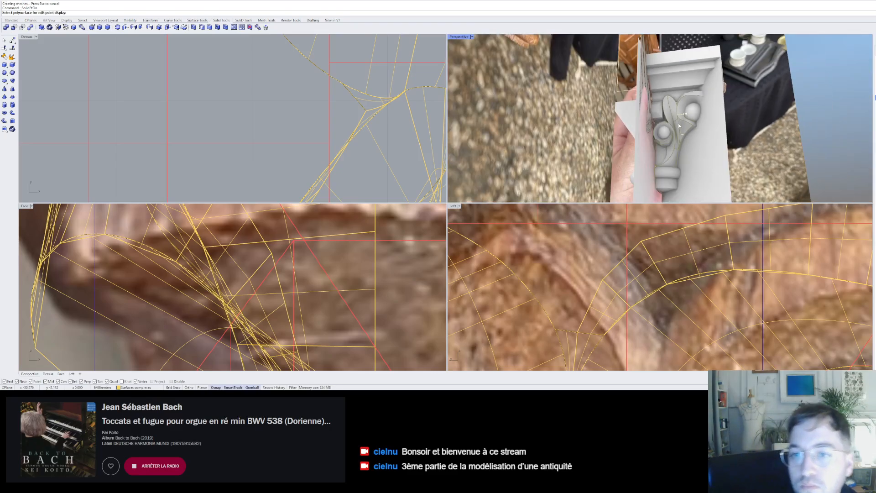
scroll(679, 125, "down", 3)
scroll(674, 119, "up", 10)
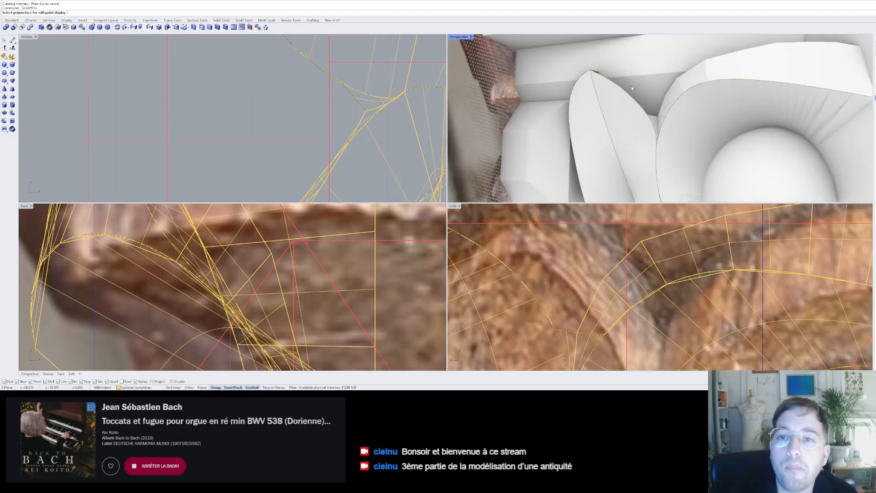
scroll(633, 91, "down", 10)
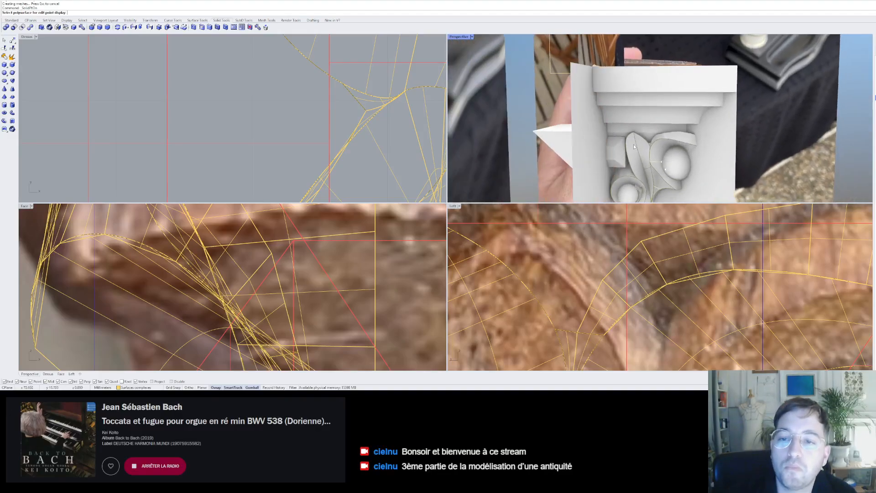
scroll(633, 144, "up", 10)
key("Escape")
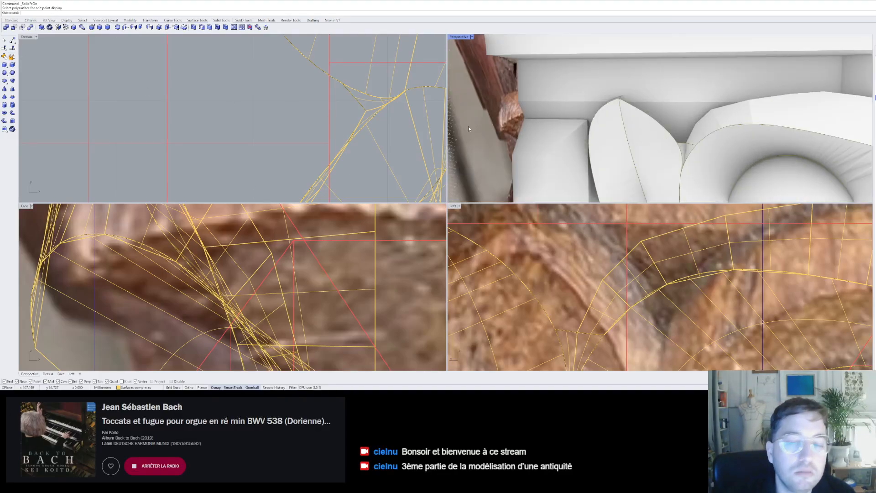
scroll(643, 133, "down", 5)
scroll(657, 121, "up", 5)
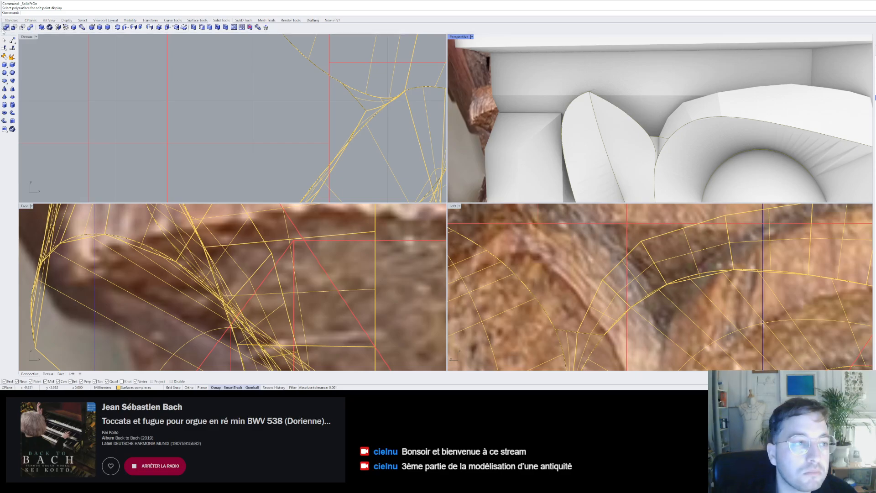
left_click(195, 21)
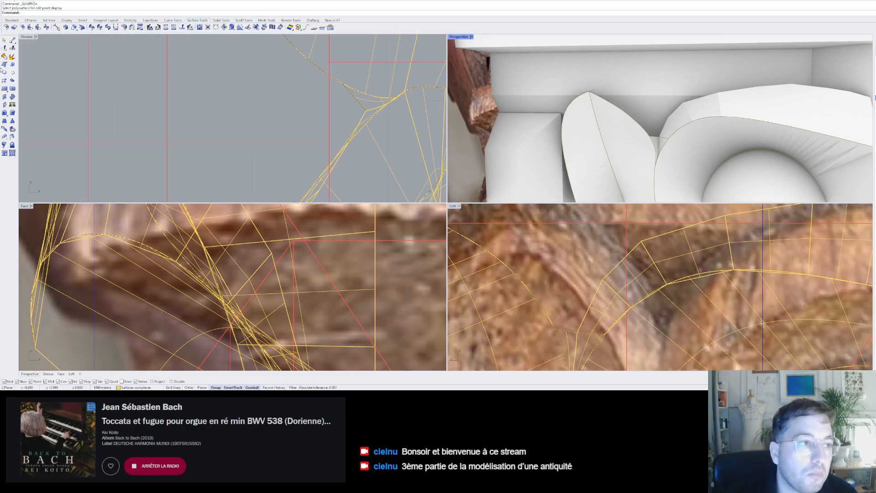
left_click(4, 65)
scroll(605, 112, "up", 8)
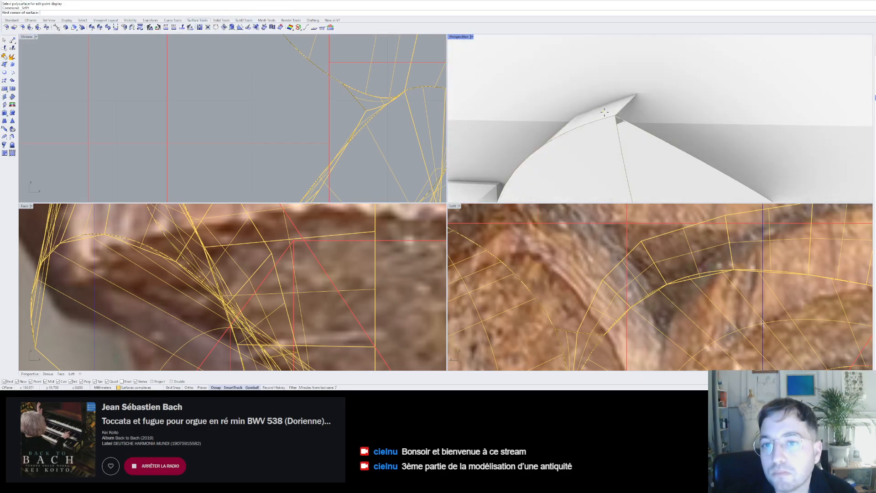
left_click(615, 117)
left_click(639, 95)
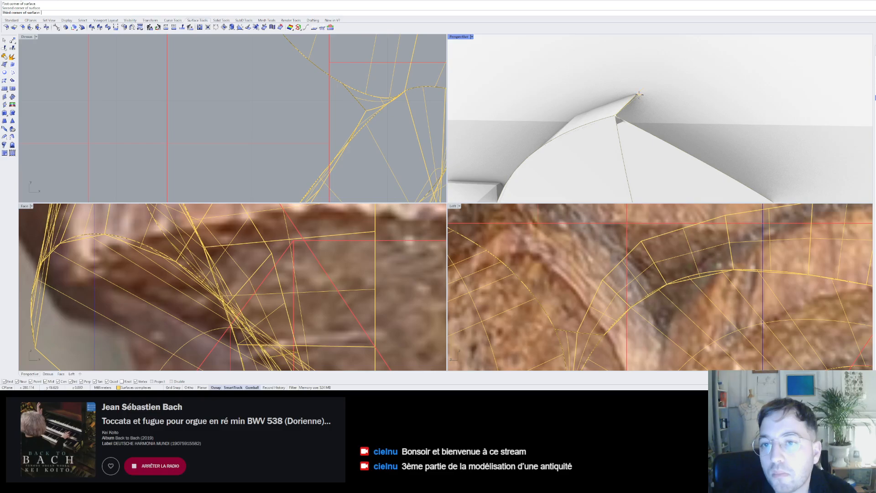
scroll(638, 95, "down", 8)
mouse_move(639, 94)
right_mouse_down()
mouse_move(658, 121)
mouse_move(642, 106)
right_mouse_up()
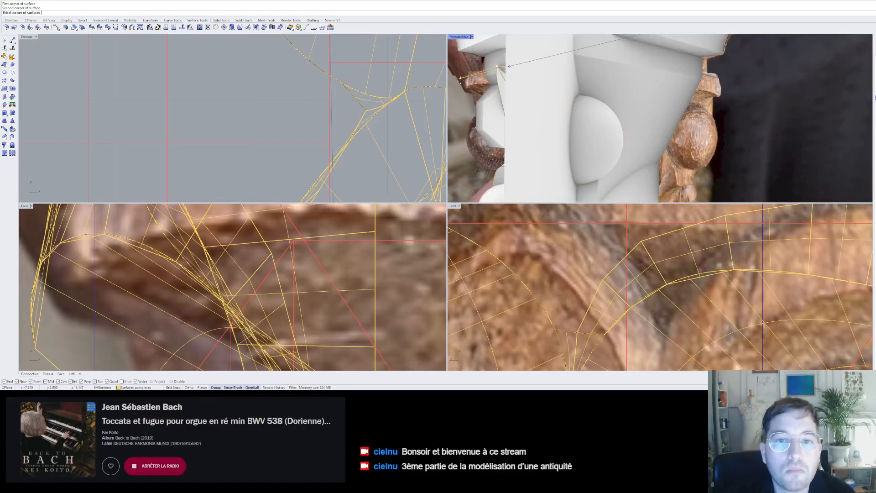
scroll(572, 105, "up", 10)
right_click_drag(571, 106, 564, 123)
key("Escape")
- Create a four-corner surface from the leaf's upper edge and tip back into the gap behind the leaf
right_click(512, 140)
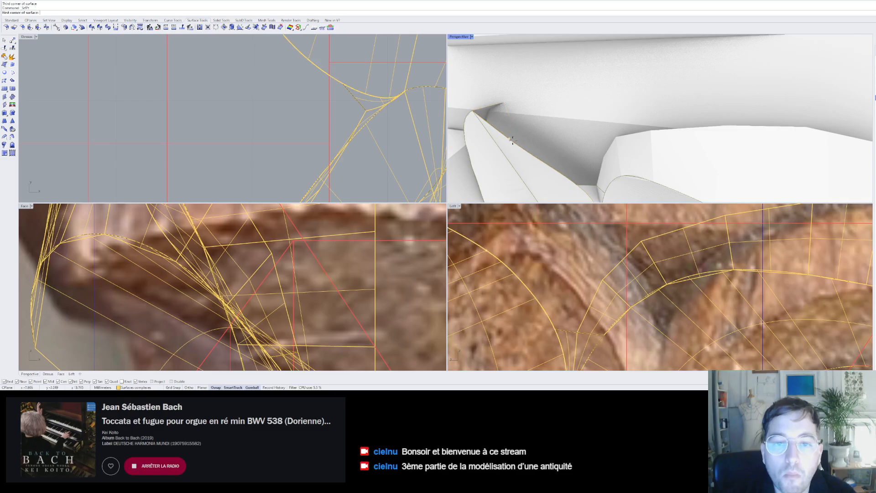
left_click(510, 139)
left_click(473, 110)
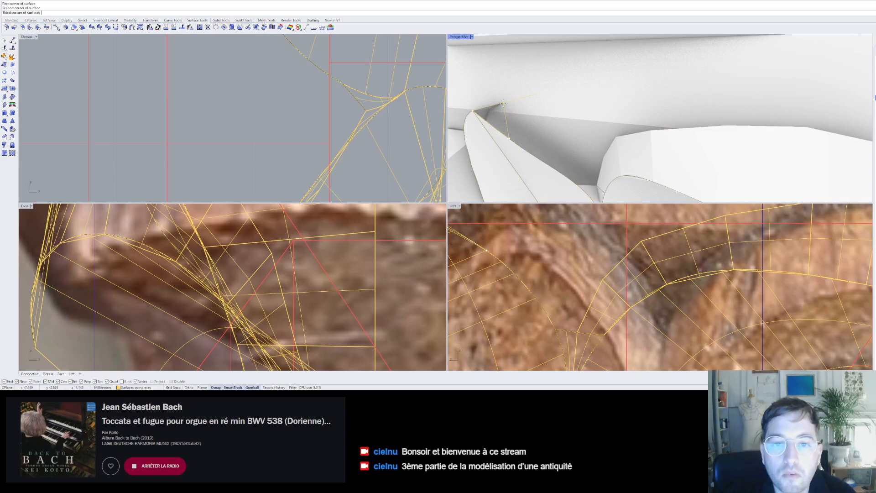
scroll(505, 103, "up", 4)
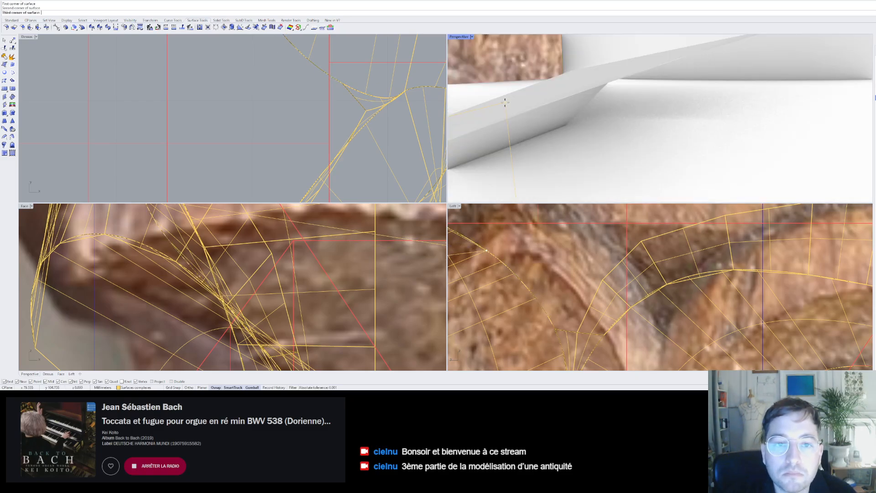
scroll(505, 103, "down", 4)
scroll(402, 108, "down", 6)
scroll(342, 151, "up", 2)
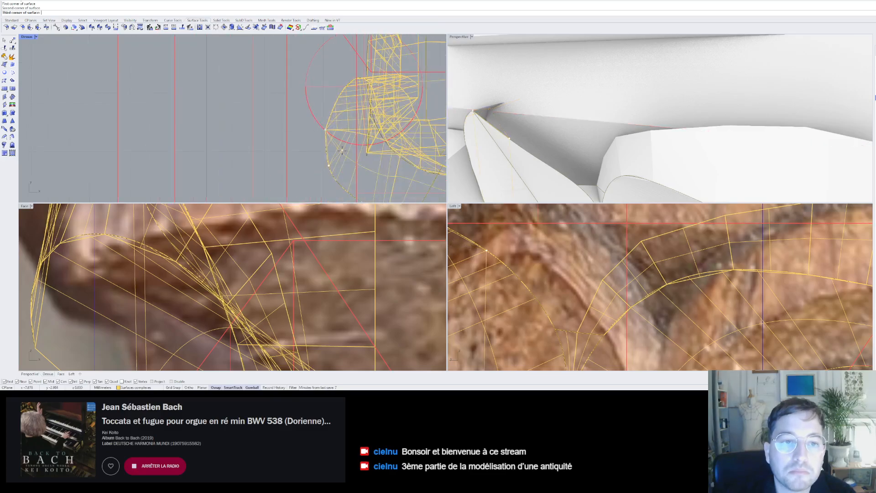
scroll(326, 131, "up", 5)
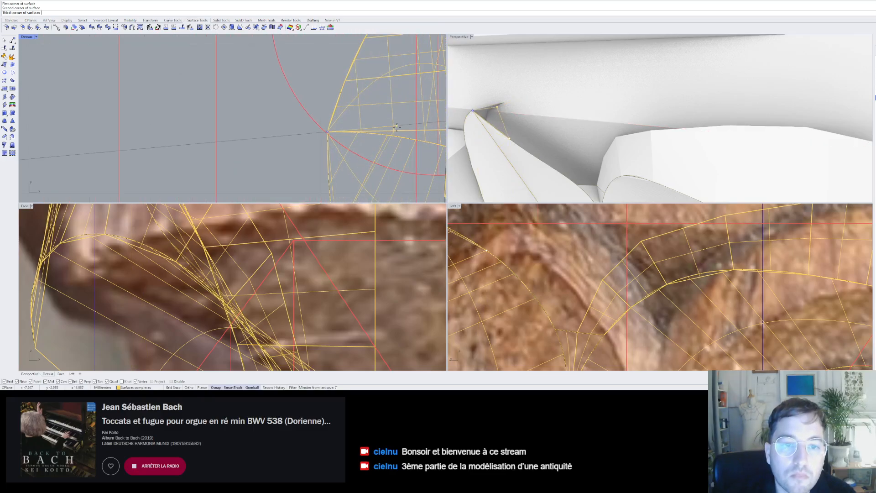
scroll(396, 127, "down", 3)
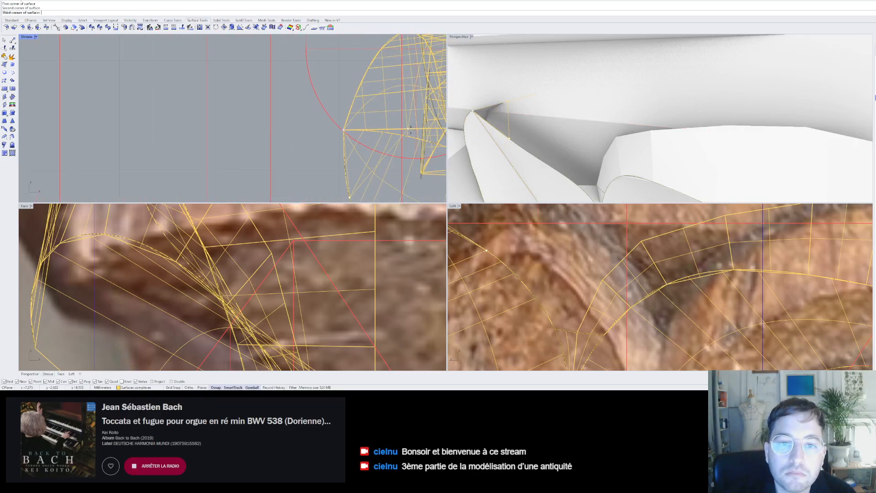
scroll(402, 132, "down", 2)
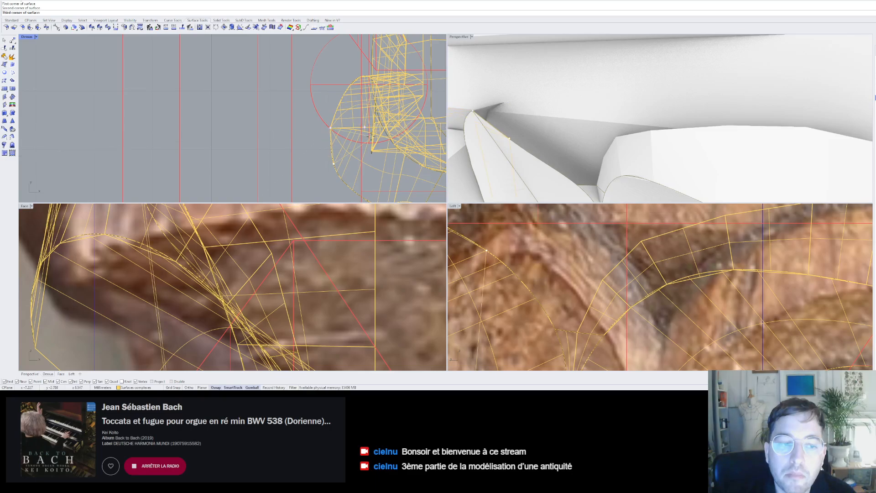
scroll(238, 229, "down", 5)
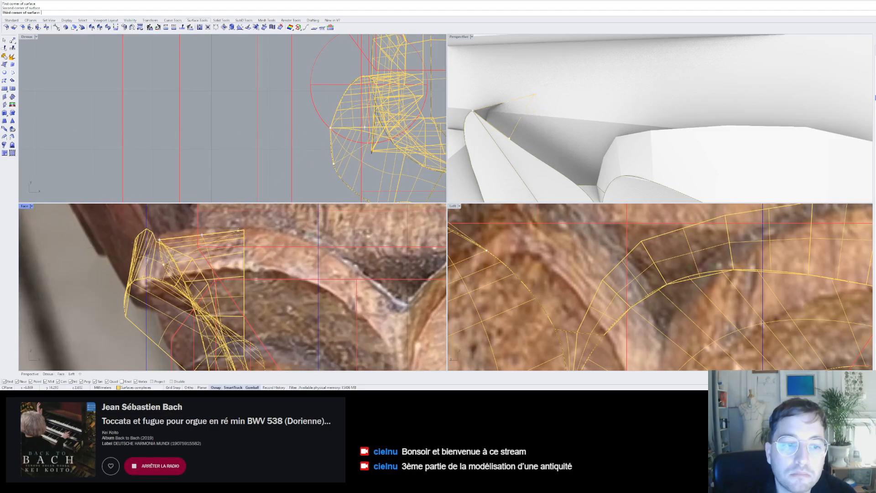
left_click(244, 230)
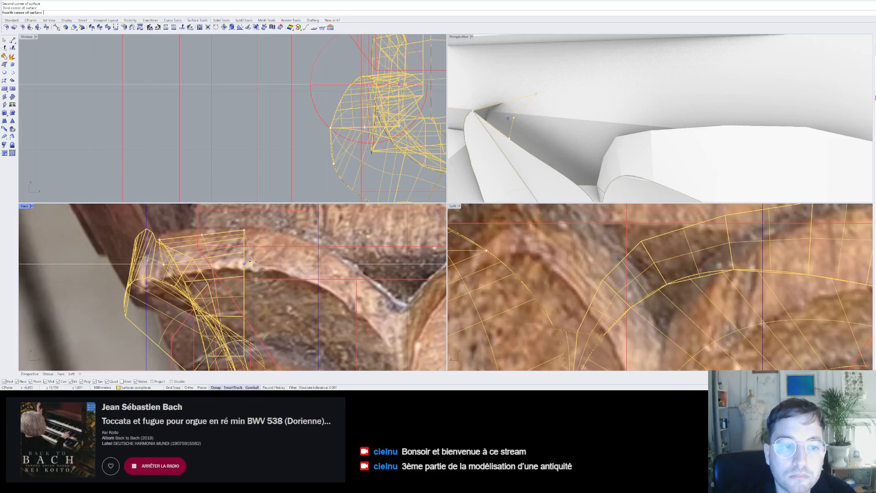
scroll(250, 262, "up", 1)
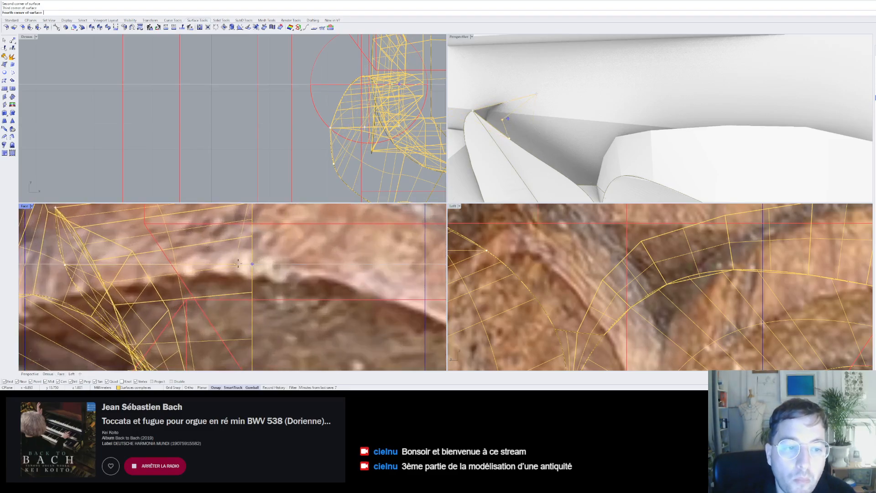
scroll(247, 261, "up", 1)
left_click(244, 263)
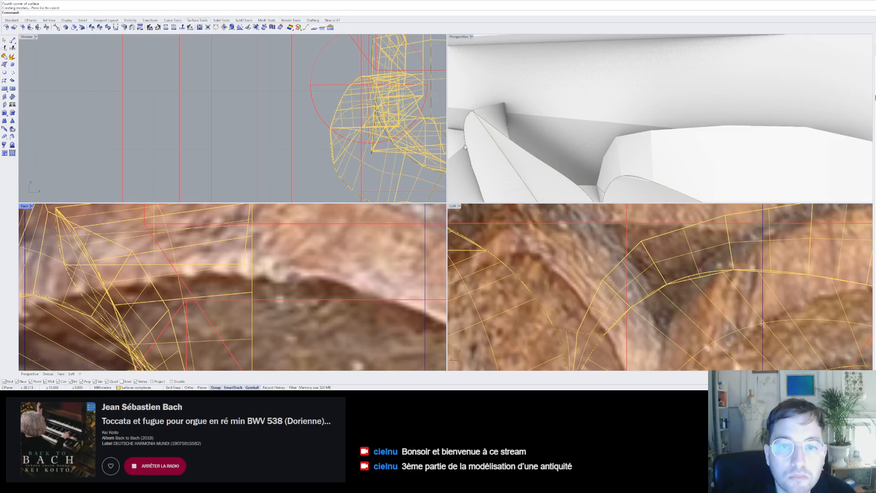
- Show the new surface's solid points and move its lower inner corner forward, level with the leaf's edge
right_click_drag(465, 147, 520, 158)
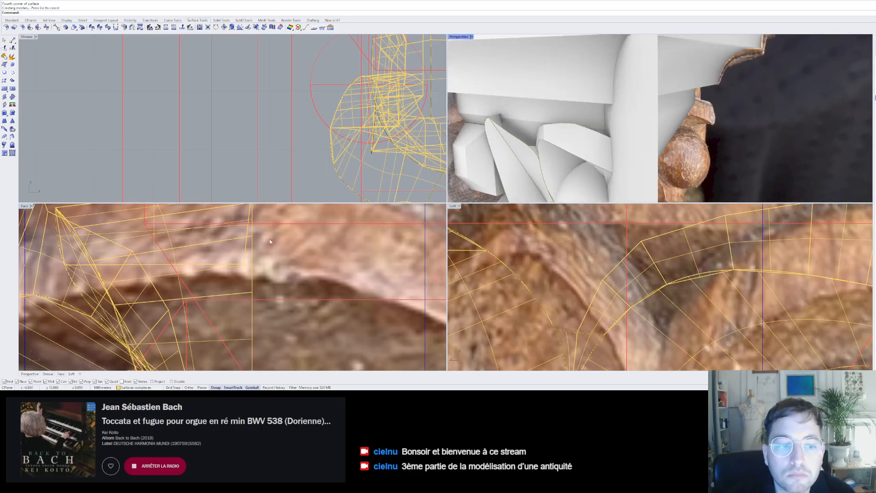
left_click(229, 264)
left_click(251, 264)
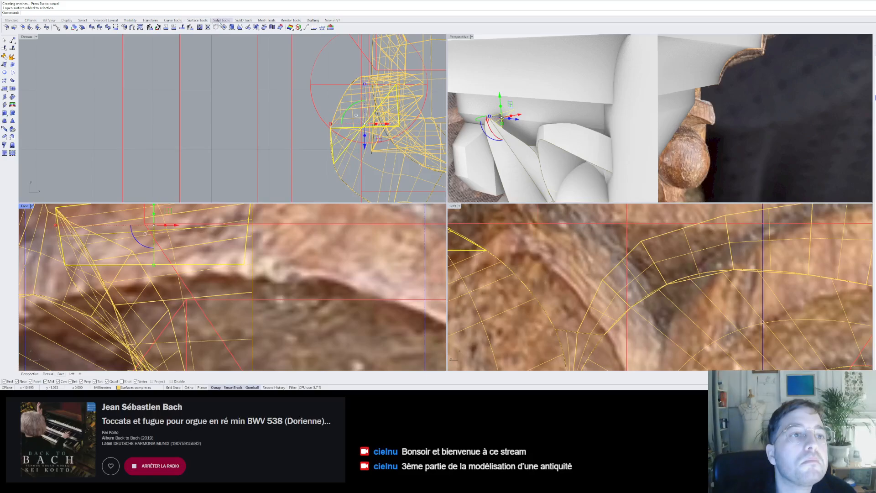
left_click(220, 22)
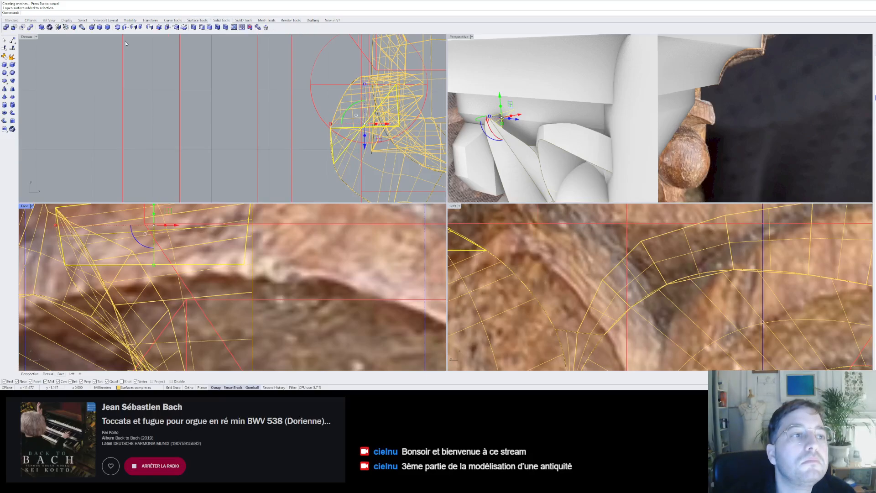
left_click(160, 28)
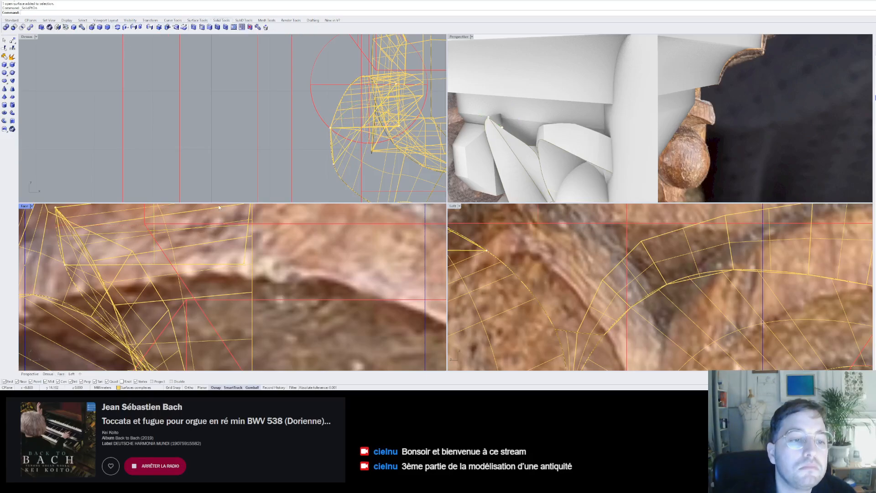
left_click(245, 265)
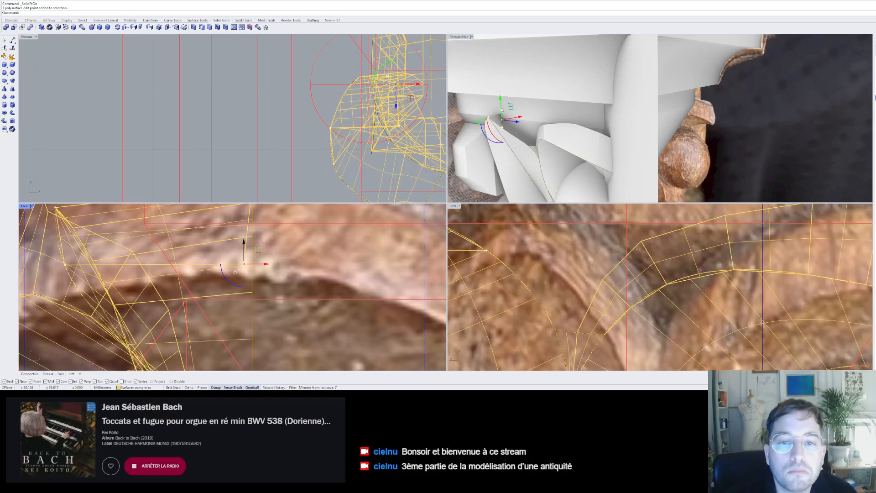
scroll(501, 110, "up", 5)
scroll(393, 103, "up", 2)
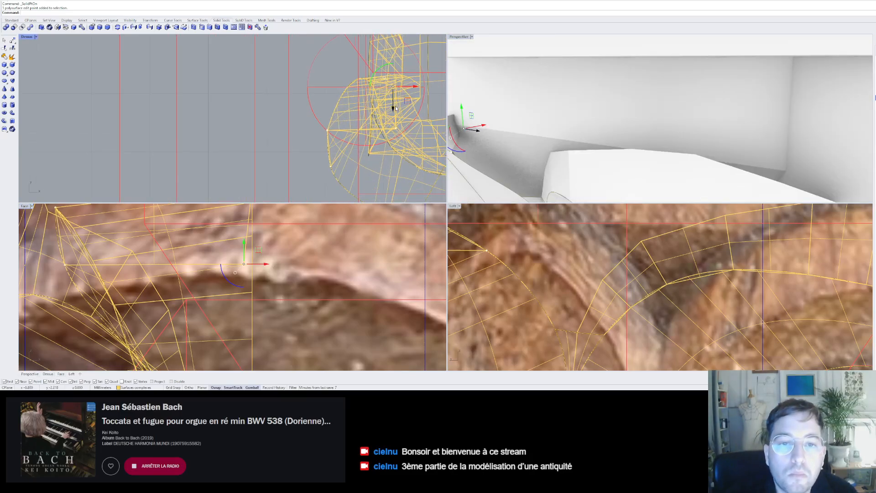
left_click_drag(396, 105, 395, 188)
scroll(535, 126, "down", 5)
scroll(525, 130, "up", 5)
right_click(507, 143)
- Add a second four-corner surface below the first, between the leaf's edge and a lower point inside the gap
right_click_drag(508, 142, 484, 157)
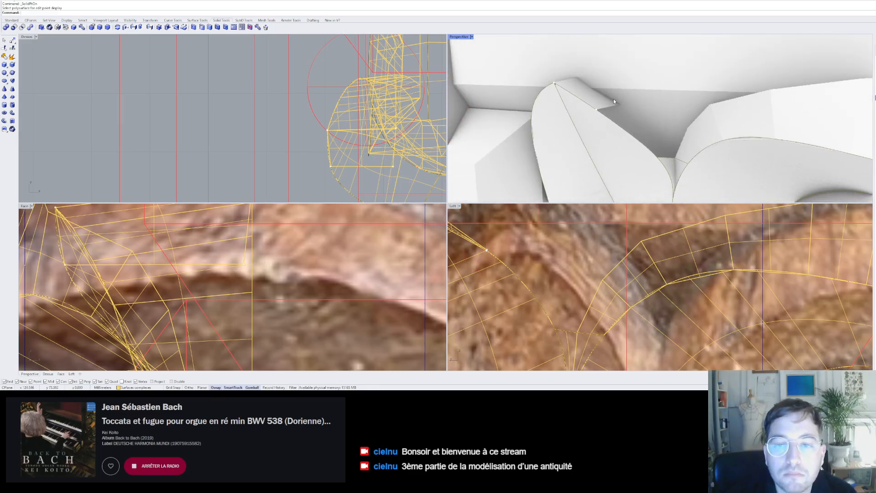
scroll(613, 98, "down", 5)
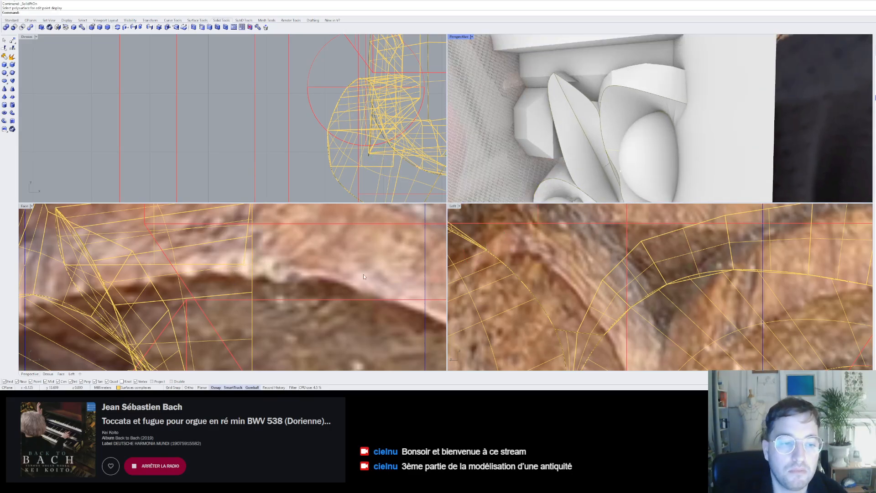
scroll(363, 276, "down", 5)
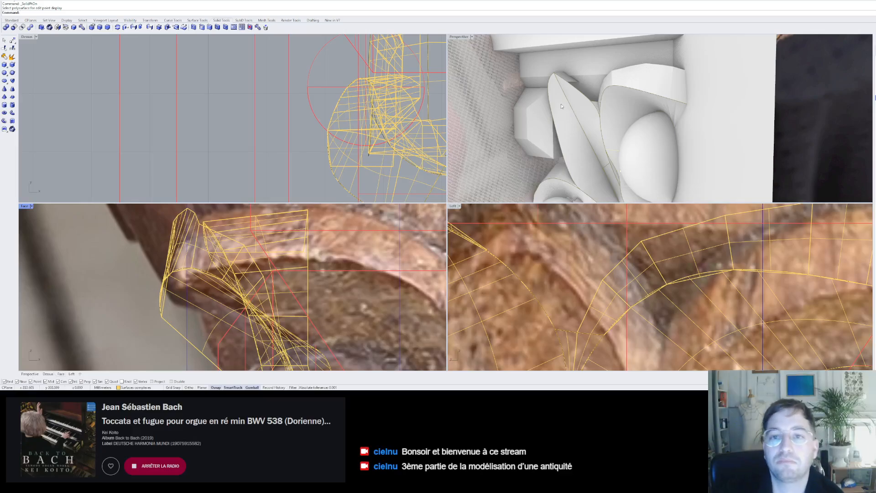
right_click_drag(562, 106, 540, 120)
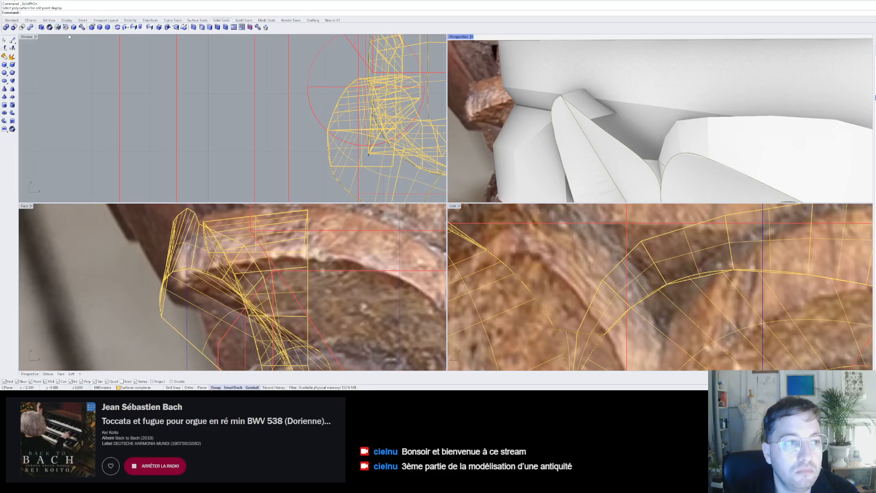
left_click(197, 20)
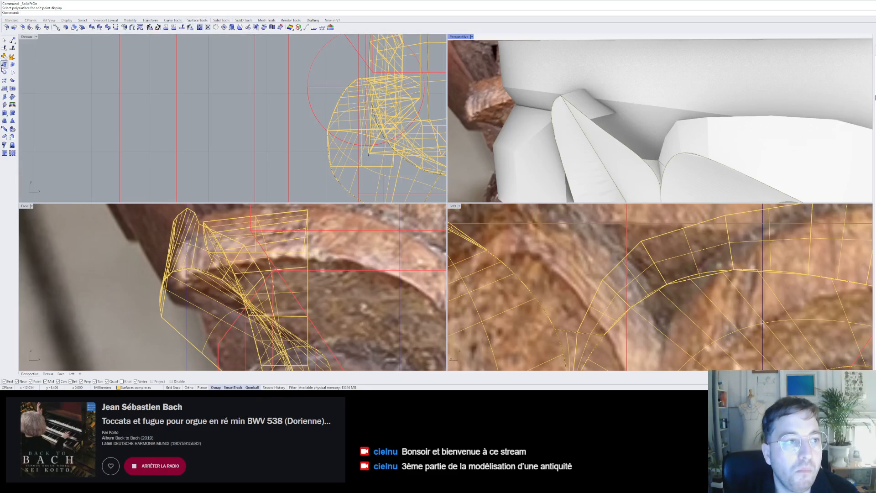
left_click(4, 65)
left_click(591, 120)
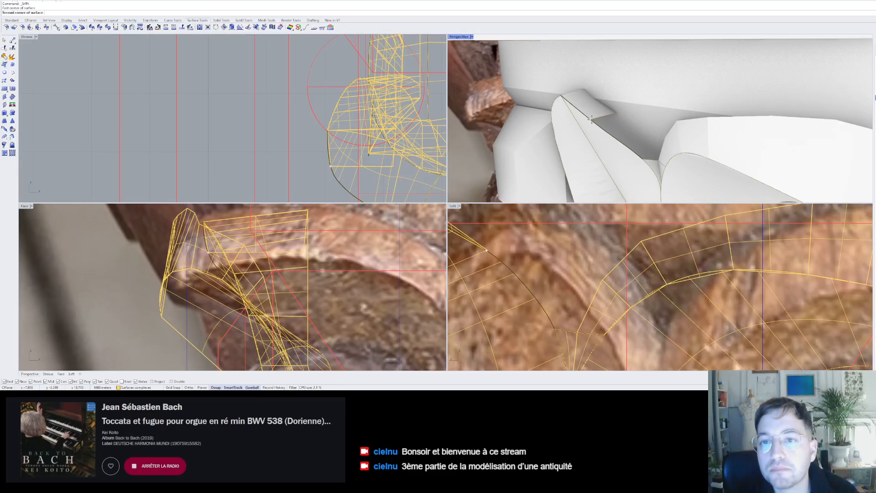
left_click(391, 166)
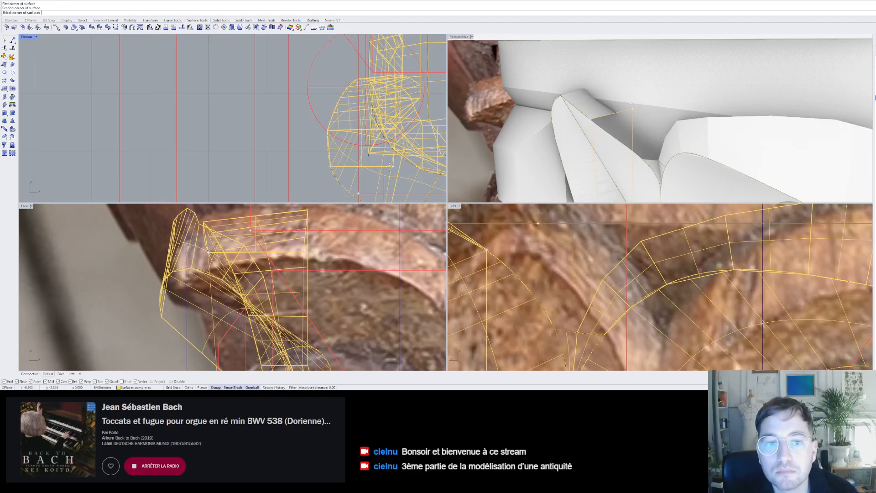
scroll(391, 166, "down", 4)
scroll(393, 175, "up", 8)
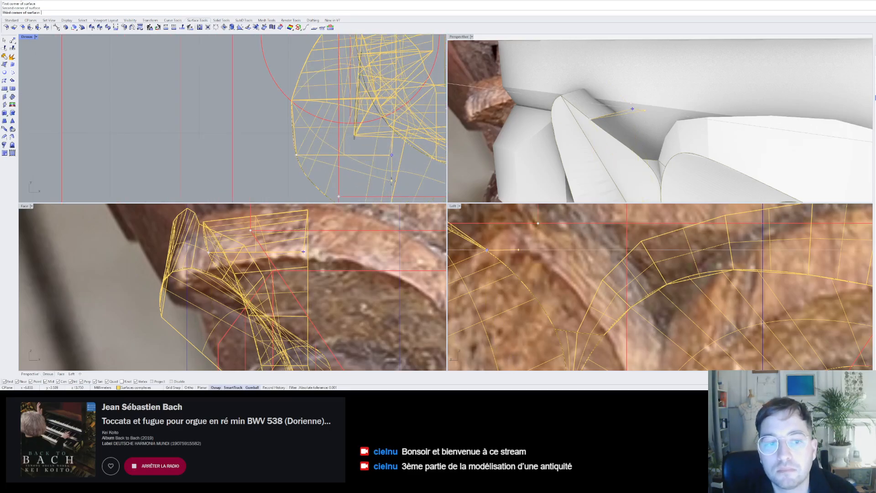
scroll(303, 289, "up", 4)
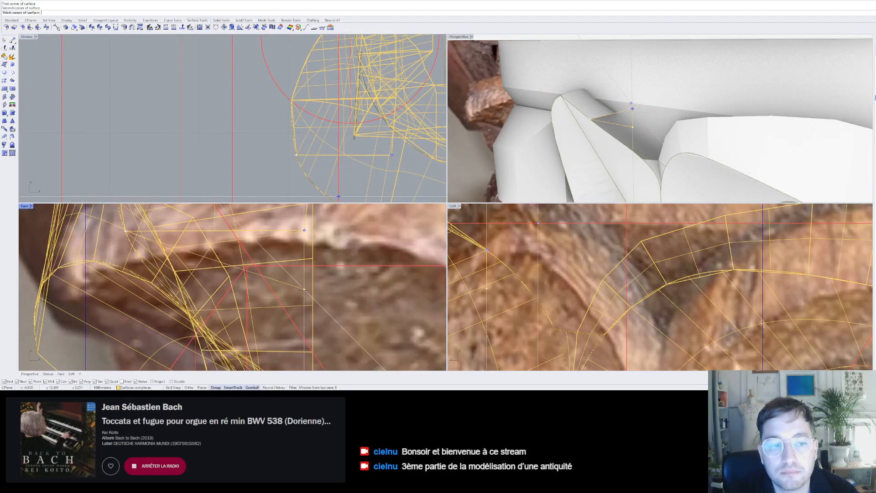
left_click(304, 282)
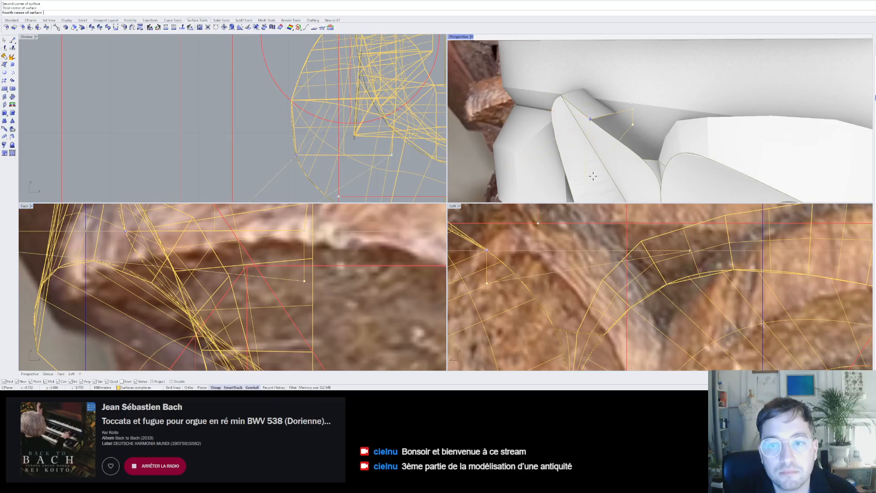
scroll(621, 140, "up", 3)
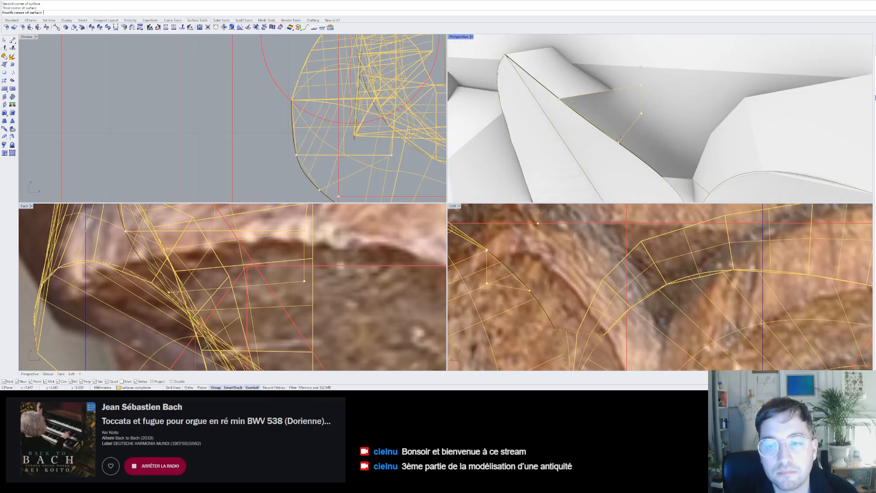
left_click(619, 141)
- Add a third, narrower four-corner surface directly below the second one, ending further down the leaf's edge
key("Return")
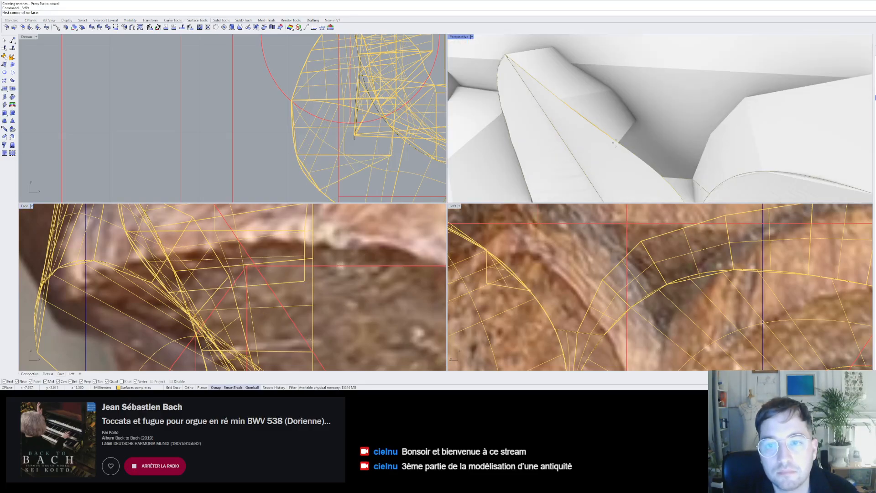
left_click(615, 143)
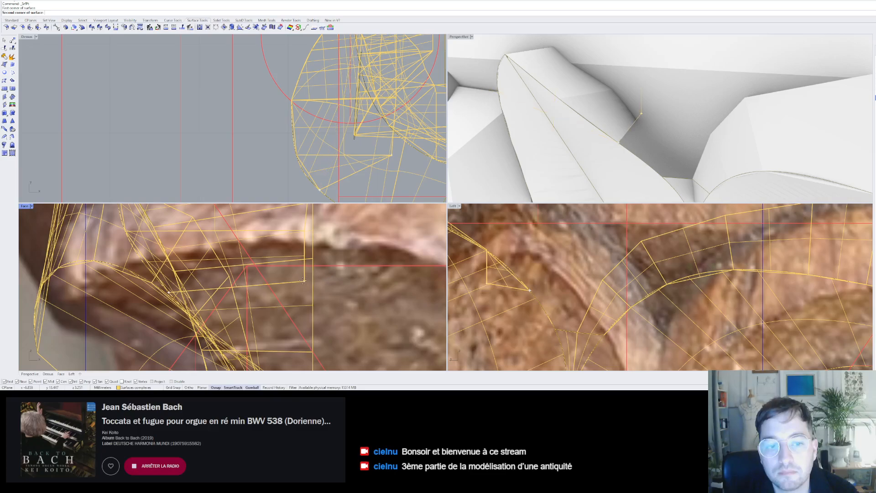
left_click(303, 280)
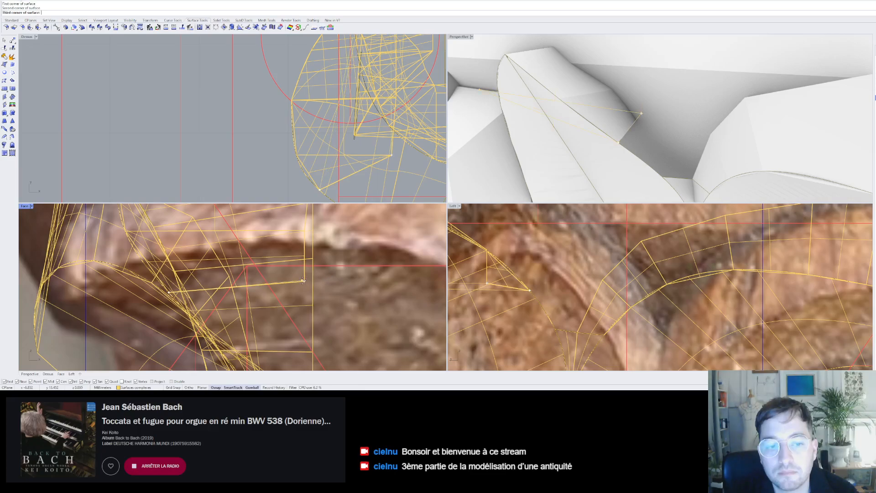
left_click(303, 326)
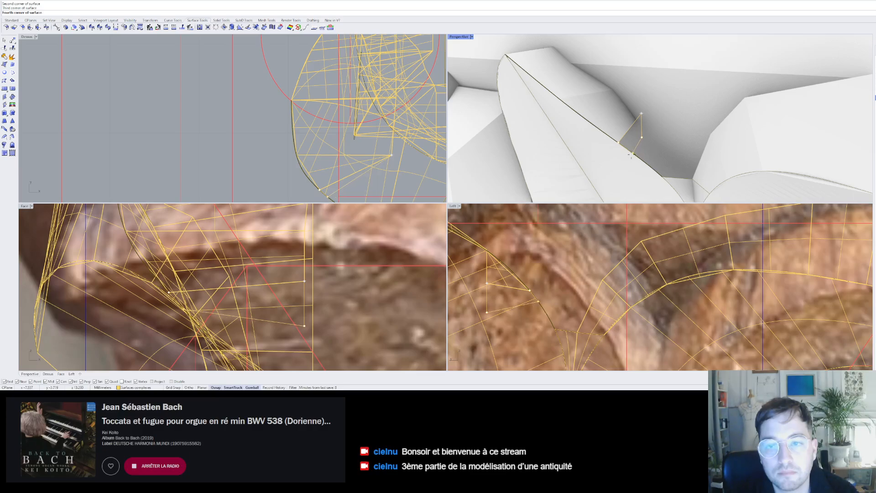
left_click(630, 155)
- Try to add a fourth four-corner surface below the third, from its lower edge to the bottom of the gap and the leaf's edge
right_click_drag(679, 154, 566, 135)
scroll(626, 147, "down", 4)
scroll(565, 134, "up", 4)
right_click(565, 134)
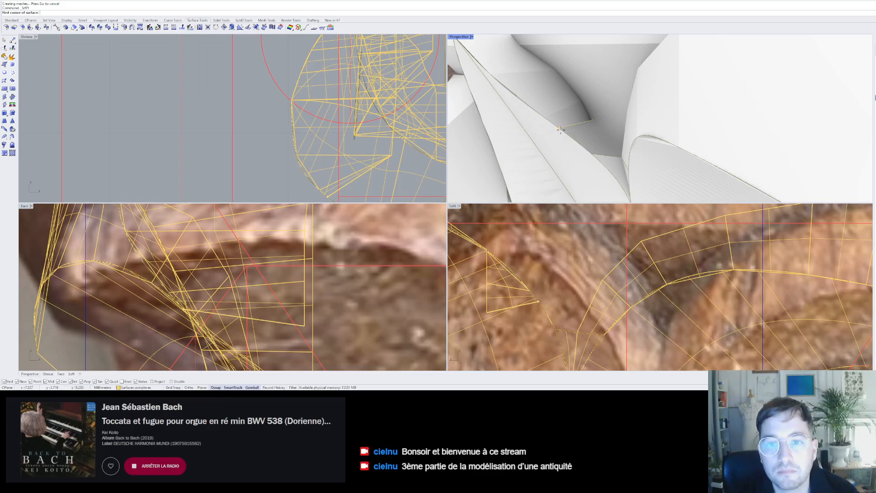
left_click(184, 310)
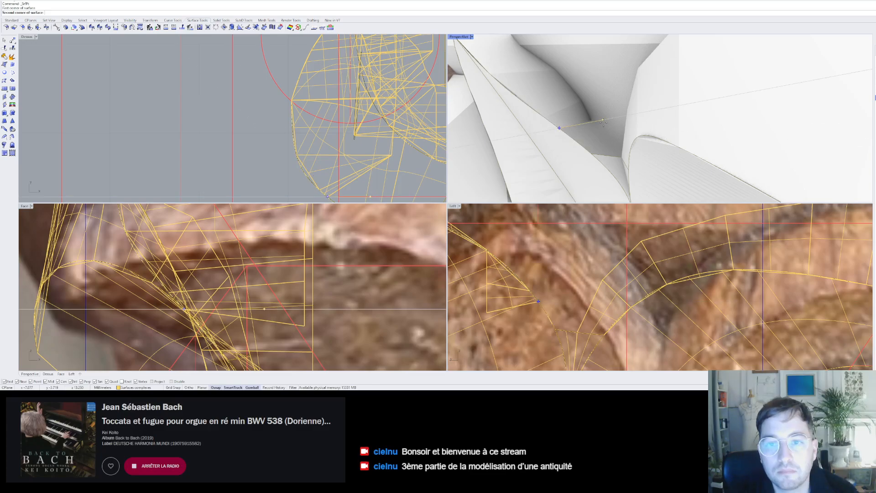
left_click(304, 326)
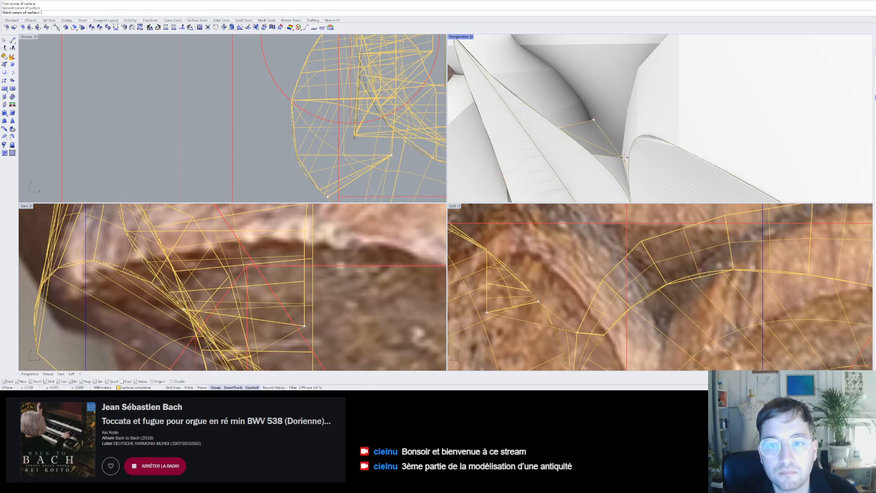
left_click(624, 157)
left_click(592, 156)
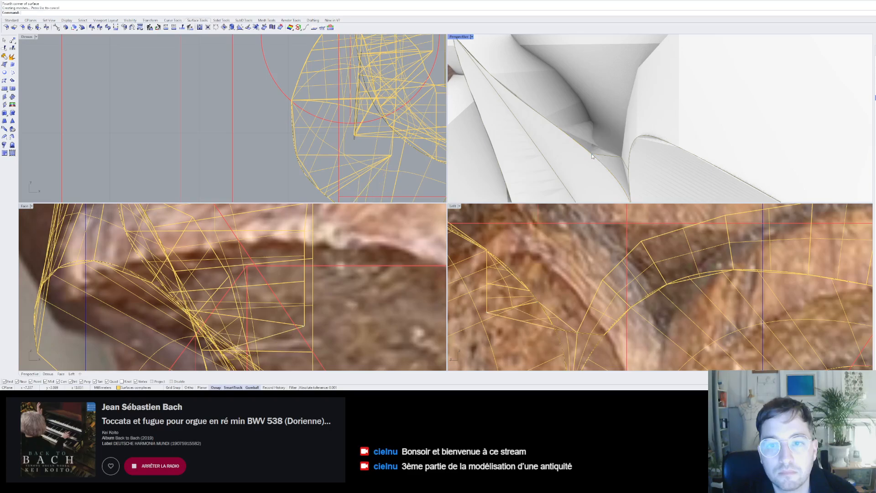
key("ctrl+z")
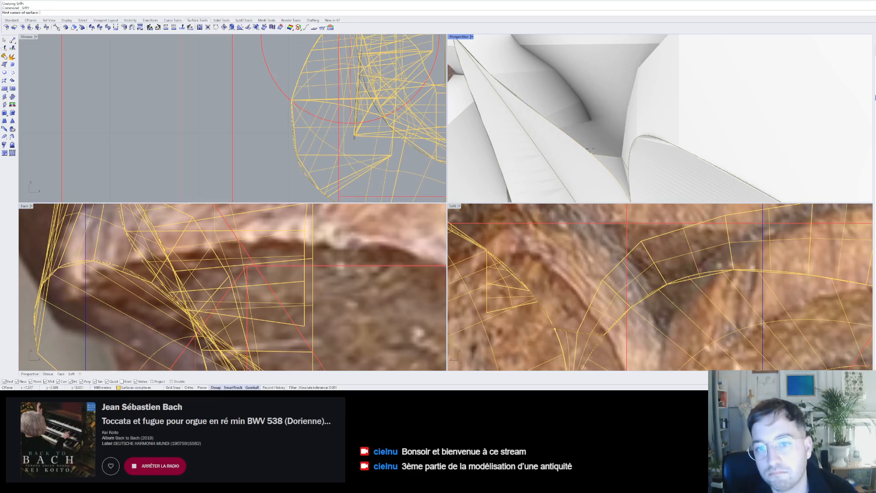
- Try the fourth surface again from the third surface's outer and inner corners down to the gap's base, then undo it
key("Return")
left_click(562, 128)
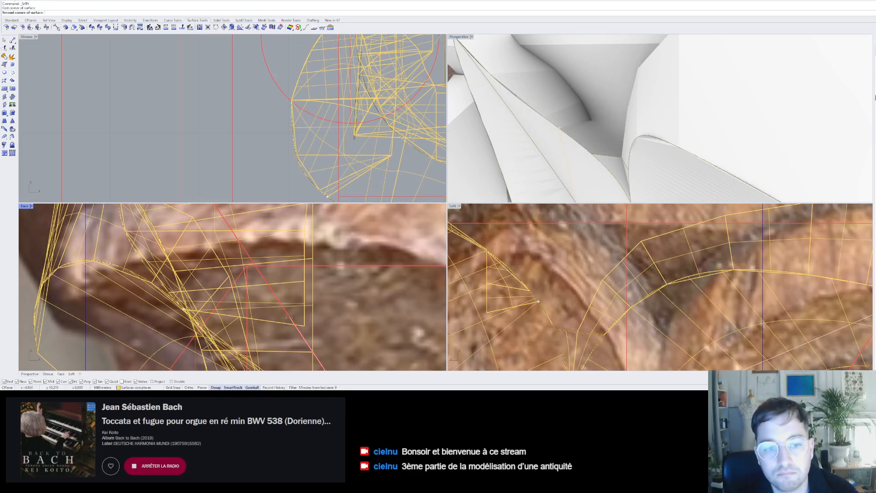
left_click(593, 120)
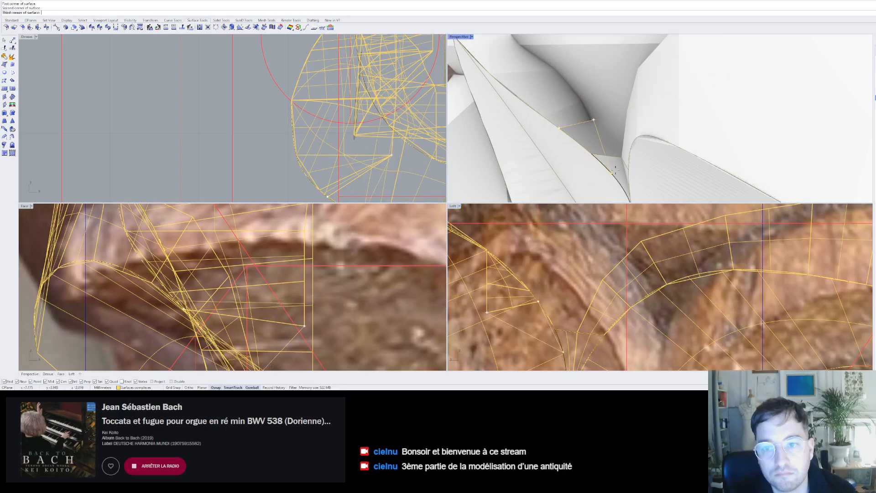
left_click(621, 156)
key("Return")
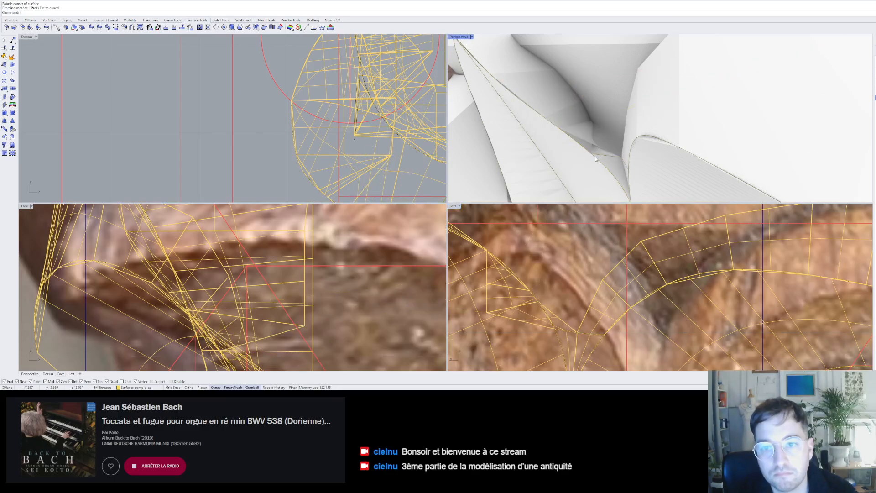
scroll(596, 157, "down", 5)
key("ctrl+z")
- Try to create the fourth surface starting at the gap's base, going up the leaf's edge and ending at the third surface's inner corner
scroll(595, 157, "up", 12)
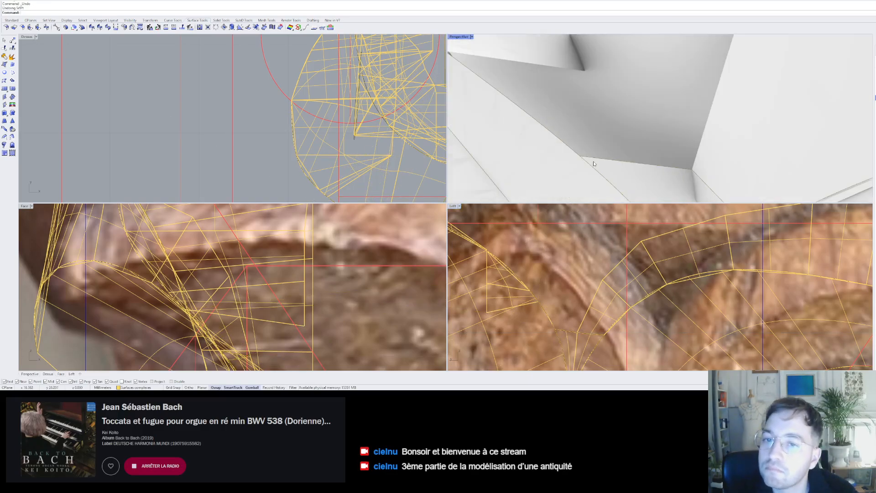
right_click(568, 155)
left_click(580, 158)
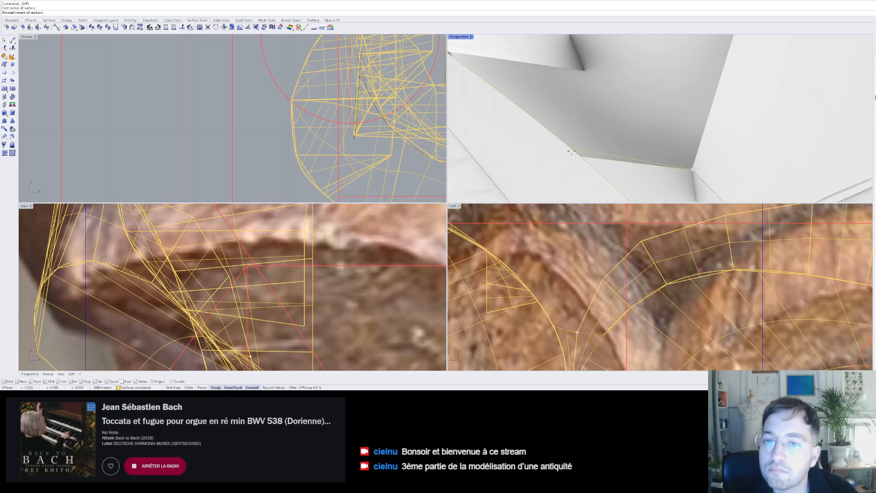
left_click(580, 157)
scroll(580, 157, "down", 12)
left_click(563, 144)
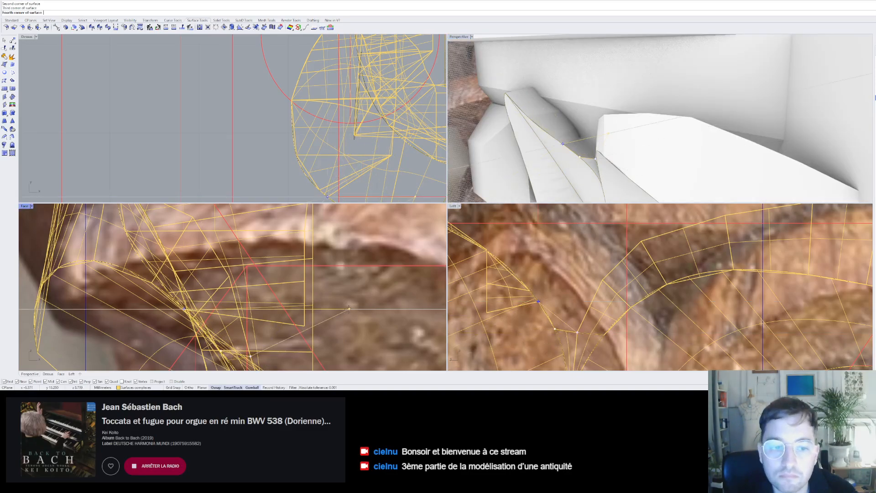
left_click(305, 326)
scroll(575, 157, "down", 4)
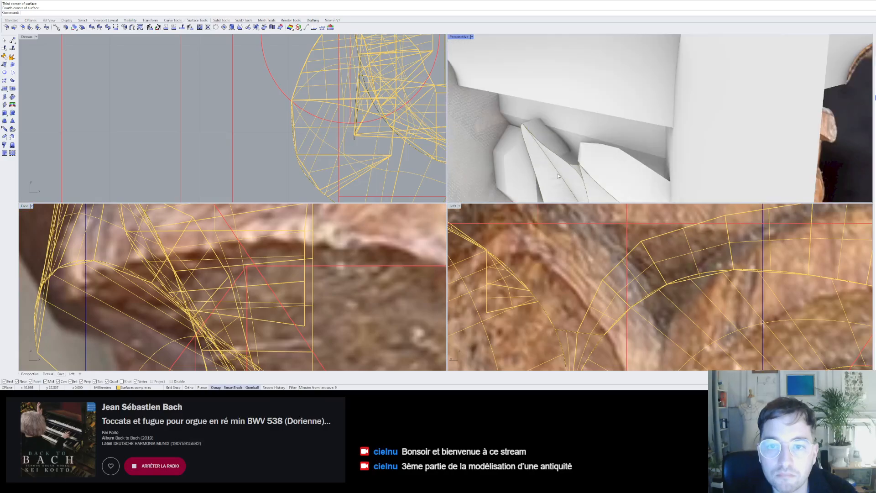
right_click(575, 157)
right_click_drag(575, 158, 574, 174)
key("Escape")
scroll(593, 164, "down", 5)
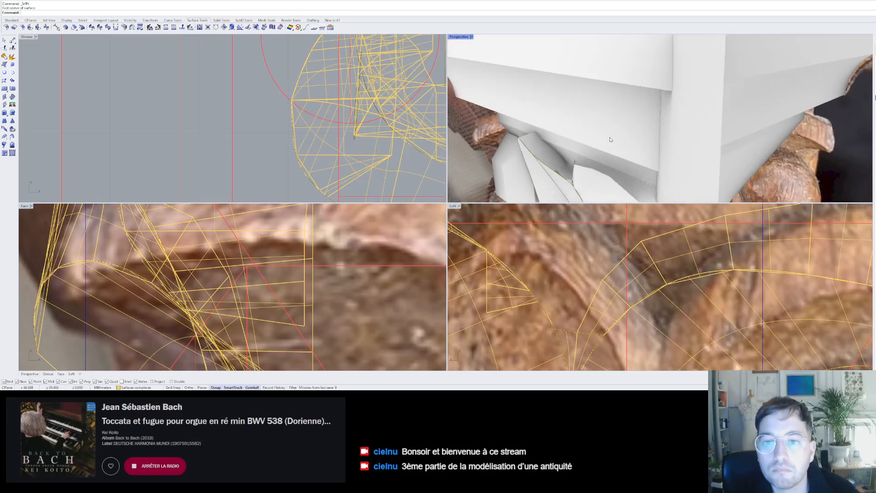
scroll(584, 169, "up", 6)
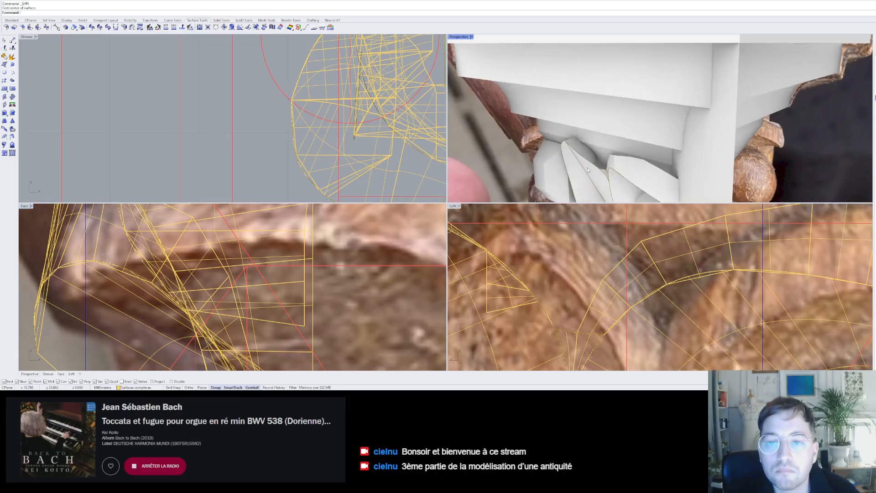
- Build the four-corner surface from the gap's base through the third surface's inner corner to two leaf-edge points, and delete it
right_click(647, 168)
left_click(653, 169)
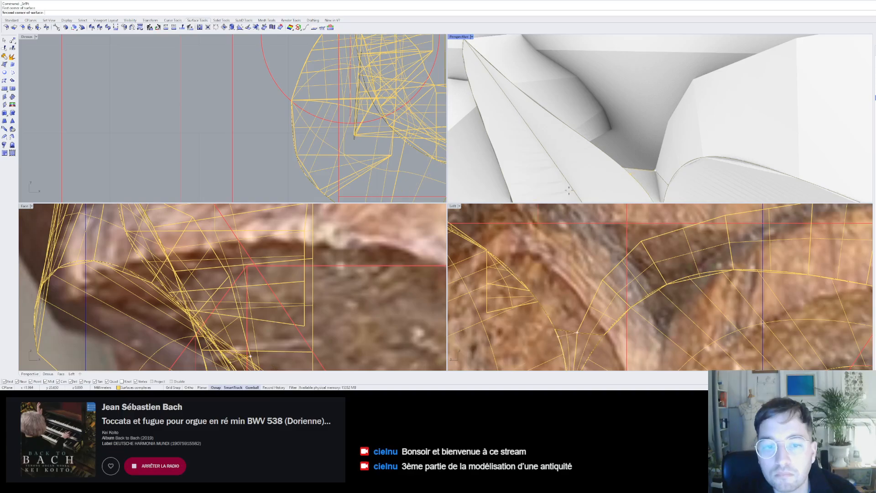
left_click(304, 325)
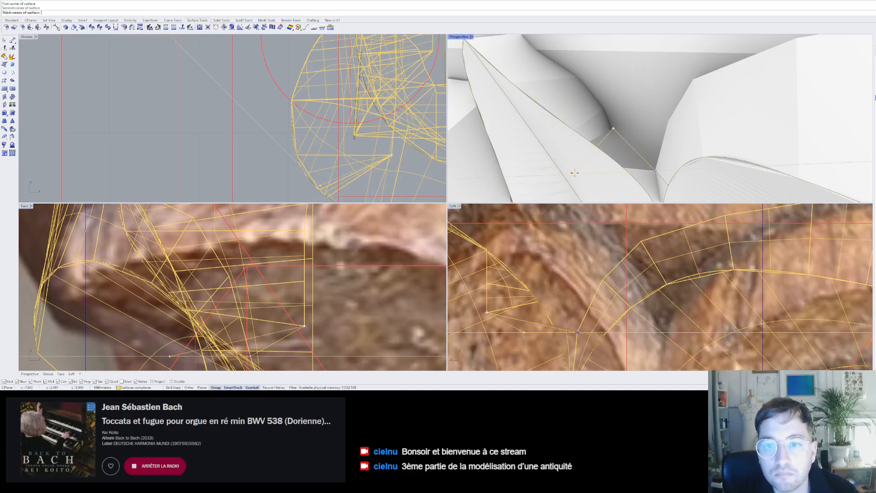
left_click(592, 142)
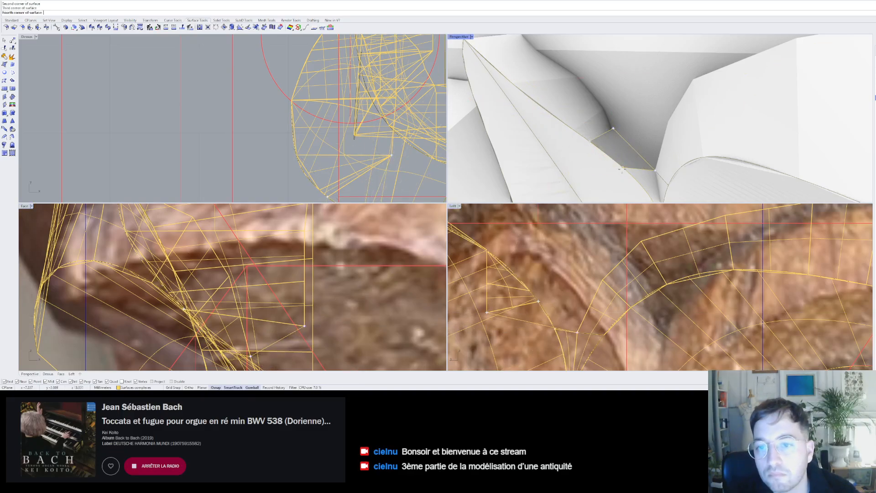
left_click(609, 158)
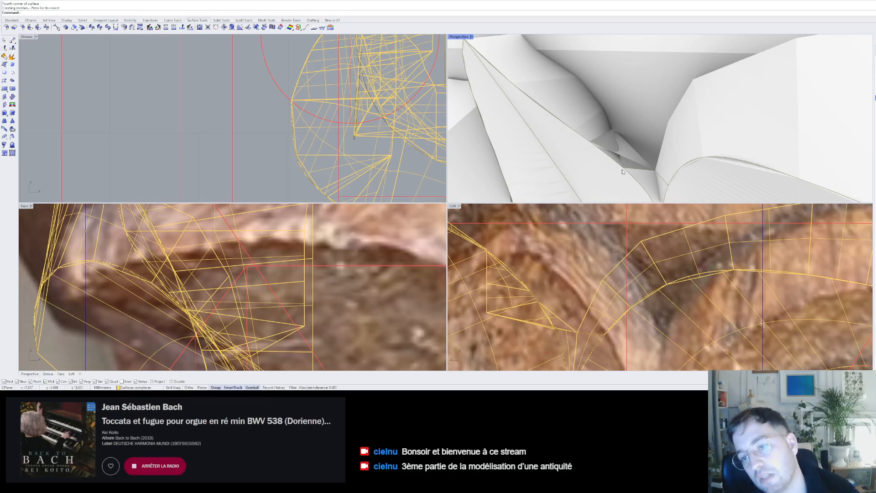
scroll(625, 169, "down", 3)
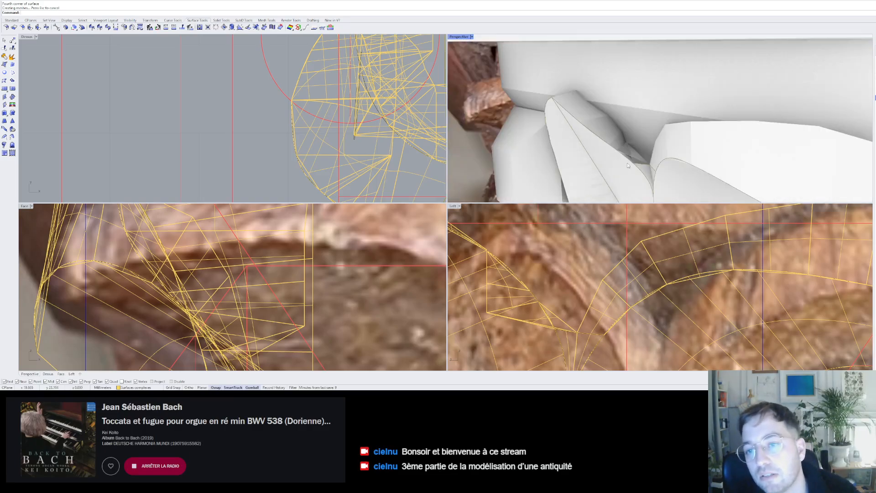
right_click(628, 165)
key("Escape")
left_click(633, 156)
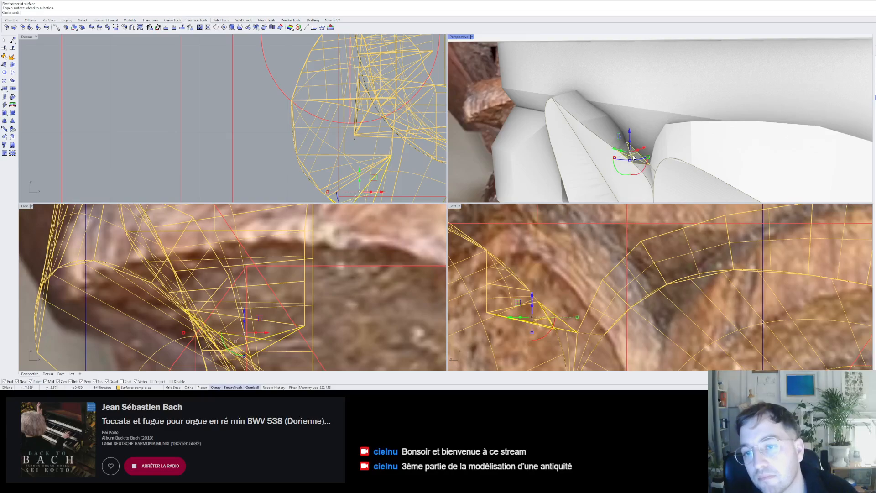
key("Delete")
right_click(625, 167)
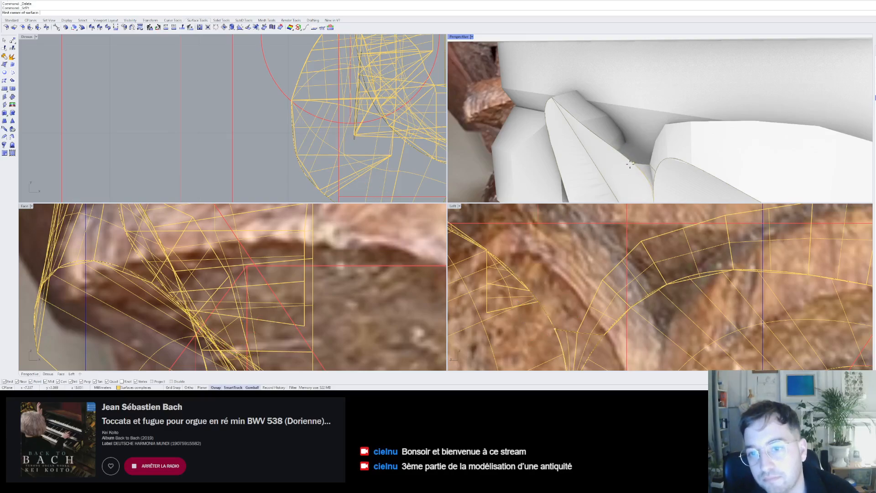
left_click(632, 163)
left_click(649, 163)
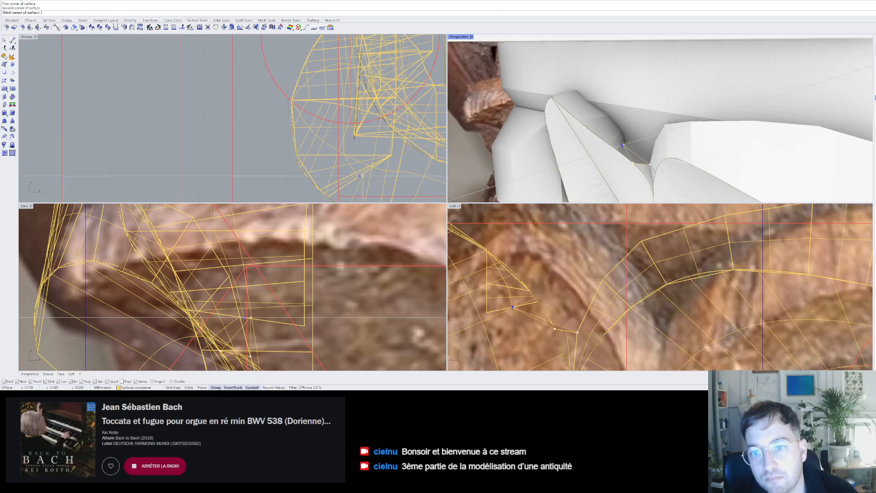
left_click(627, 141)
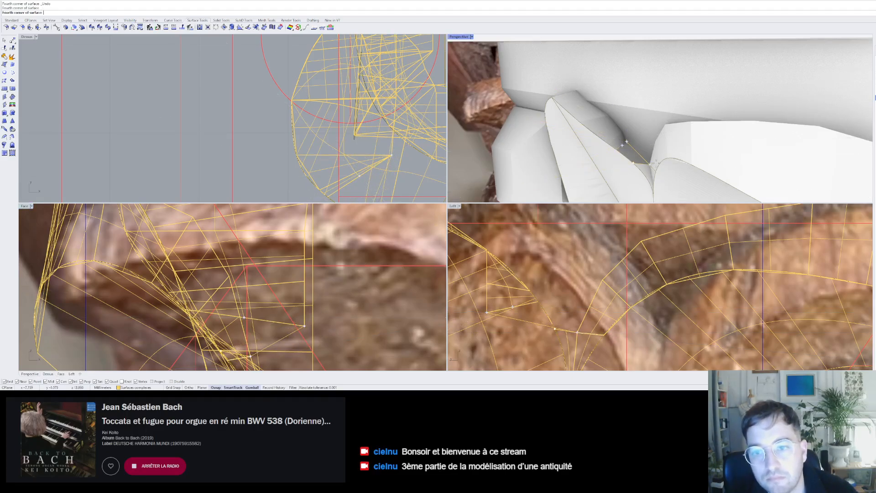
key("Escape")
- Redraw the four-corner surface between the gap's base, the third surface's lower corners and the leaf's edge, and delete it
right_click(635, 157)
left_click(650, 165)
left_click(627, 142)
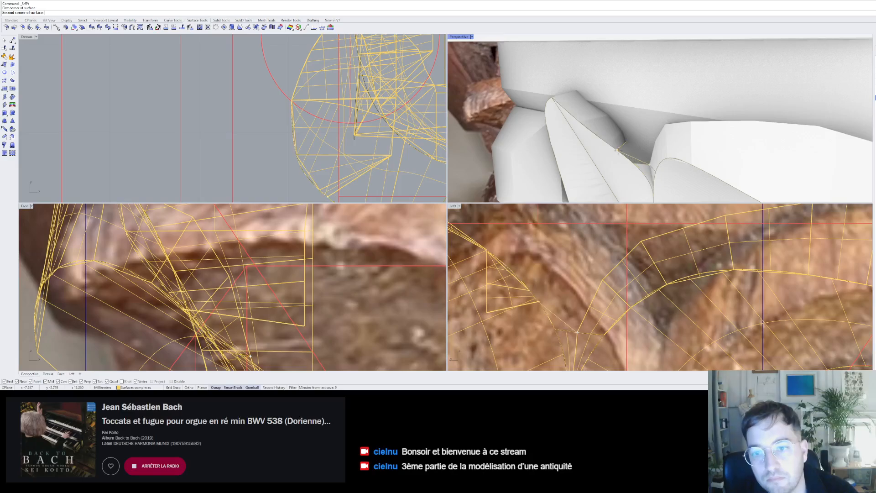
left_click(308, 327)
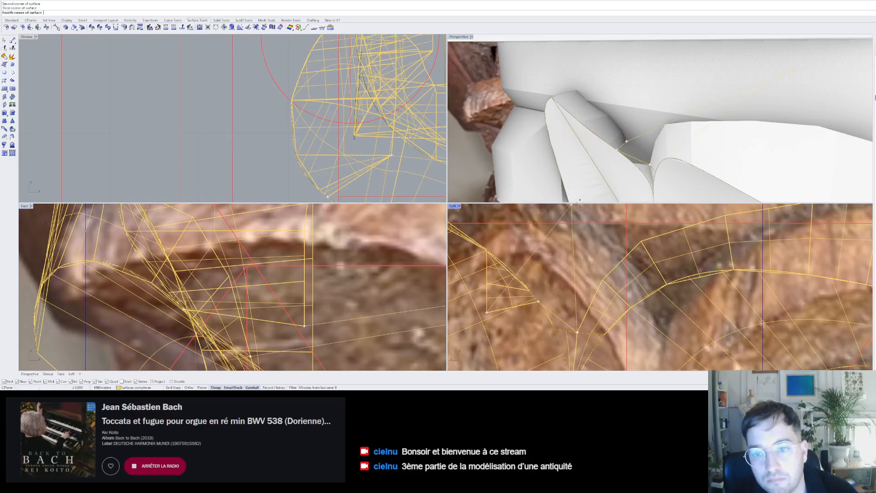
left_click(639, 161)
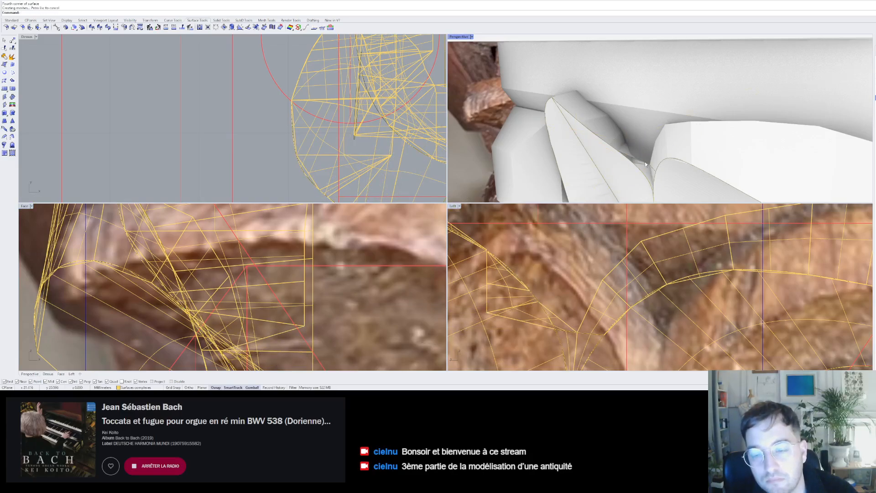
scroll(645, 161, "up", 5)
left_click(627, 161)
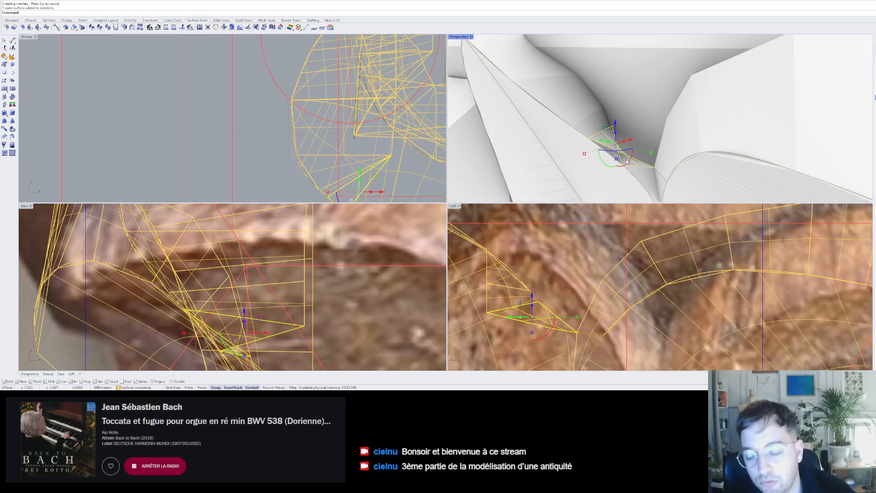
key("Delete")
- Create the four-corner surface again down the leaf's edge, across to the gap's base and back to the third surface's inner corner
key("Return")
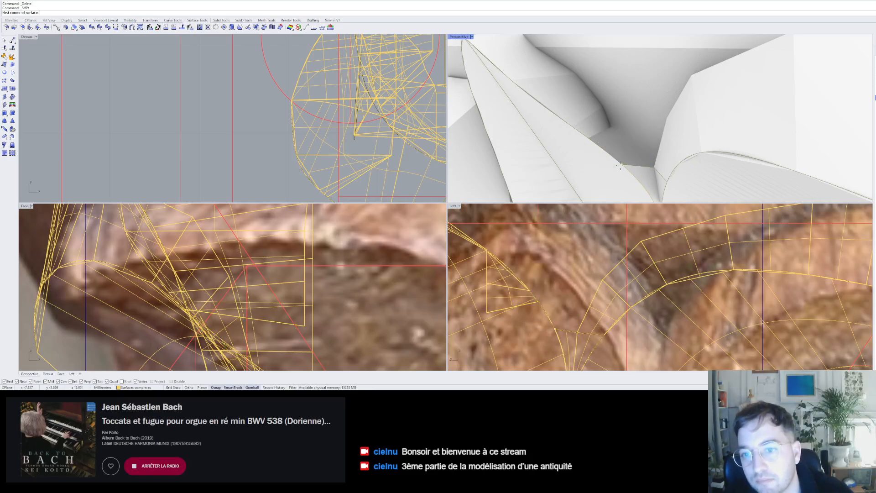
left_click(621, 165)
left_click(654, 167)
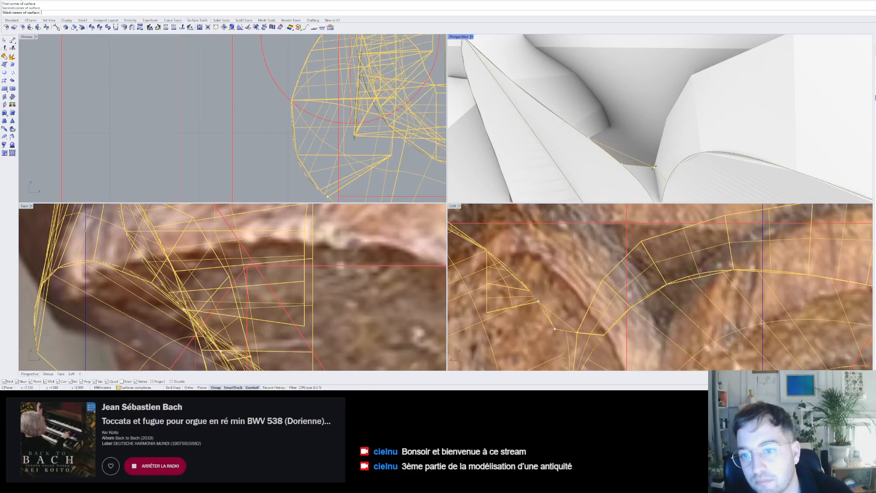
left_click(654, 167)
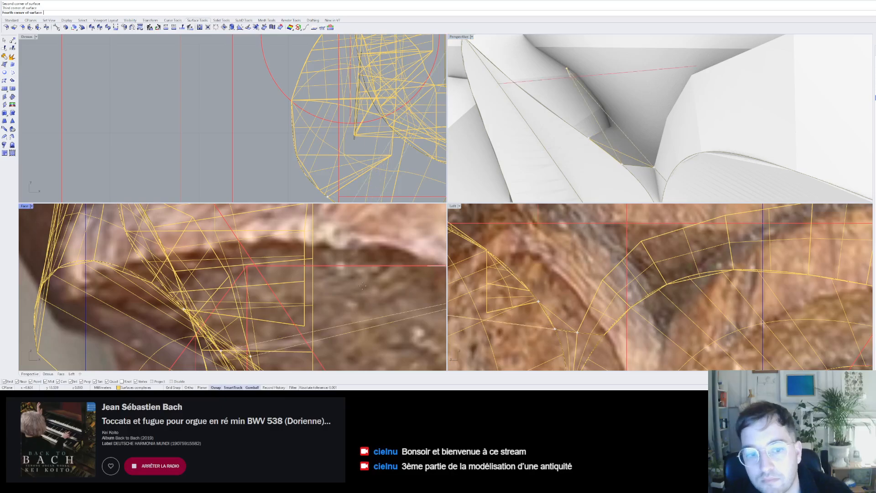
left_click(304, 327)
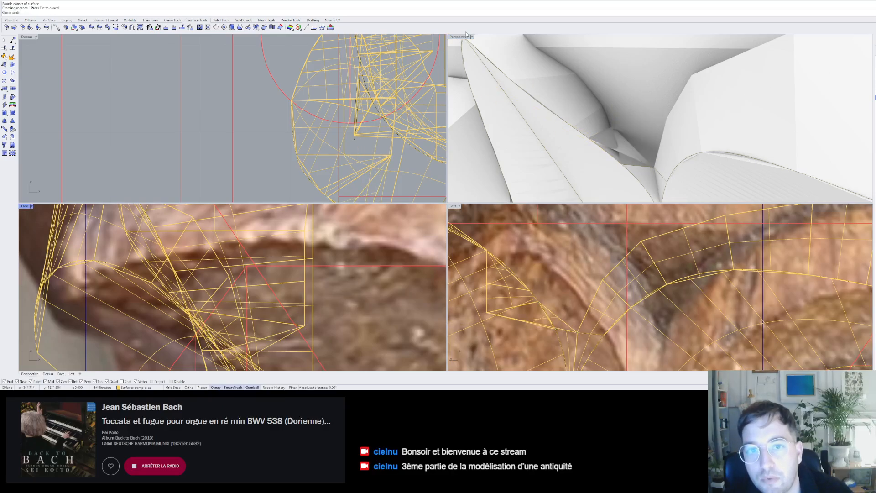
- Switch the perspective view to Shaded display and delete the last corner surface beside the leaf
left_click(470, 66)
key("ctrl+alt+s")
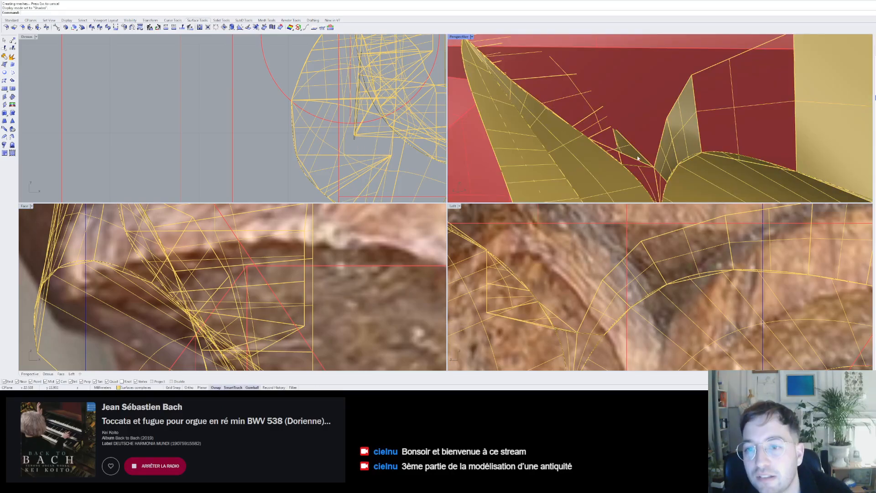
scroll(628, 156, "up", 10)
left_click(627, 155)
key("Delete")
- Select the chained corner-point surfaces behind the leaf and flip their direction
scroll(627, 155, "down", 5)
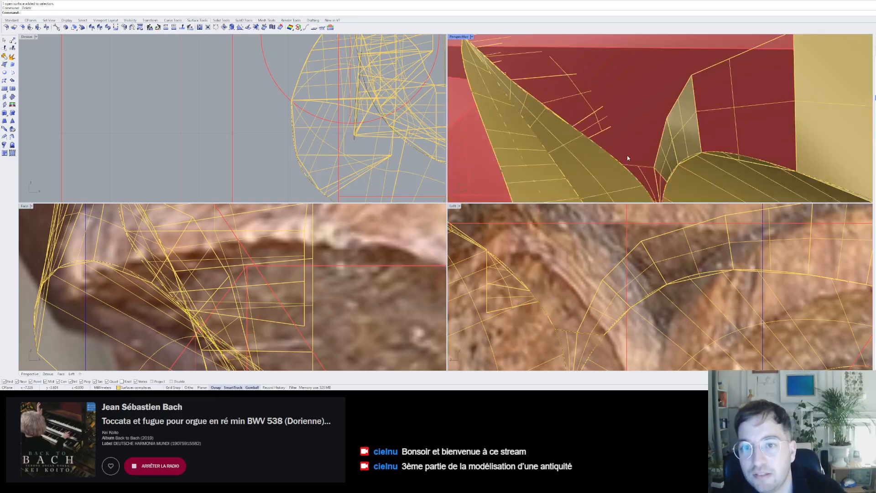
right_click_drag(627, 156, 615, 135)
left_click(615, 135)
left_click(604, 113)
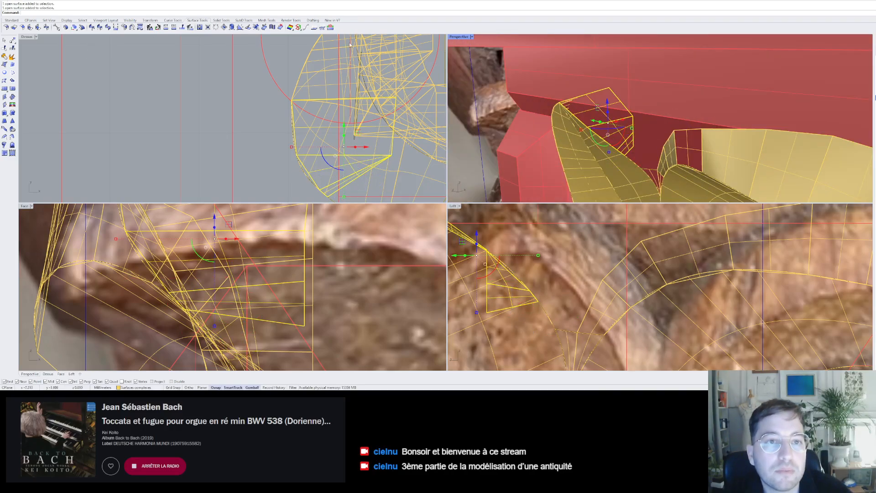
left_click(322, 27)
scroll(628, 144, "up", 5)
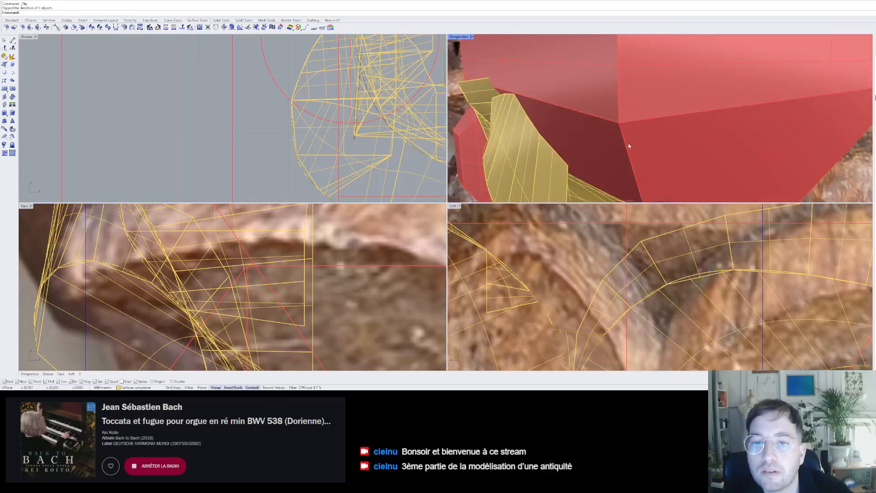
- Show the solid points of the lowest corner surface behind the leaf and move its lower outer corner inward along the leaf's contour
right_click_drag(629, 144, 518, 139)
scroll(564, 147, "down", 5)
scroll(564, 147, "up", 3)
left_click(592, 136)
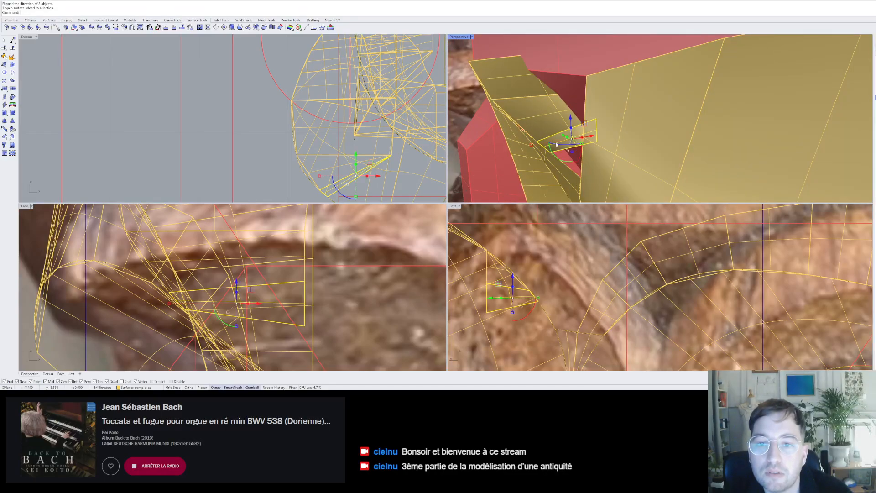
scroll(543, 167, "up", 5)
scroll(544, 169, "down", 5)
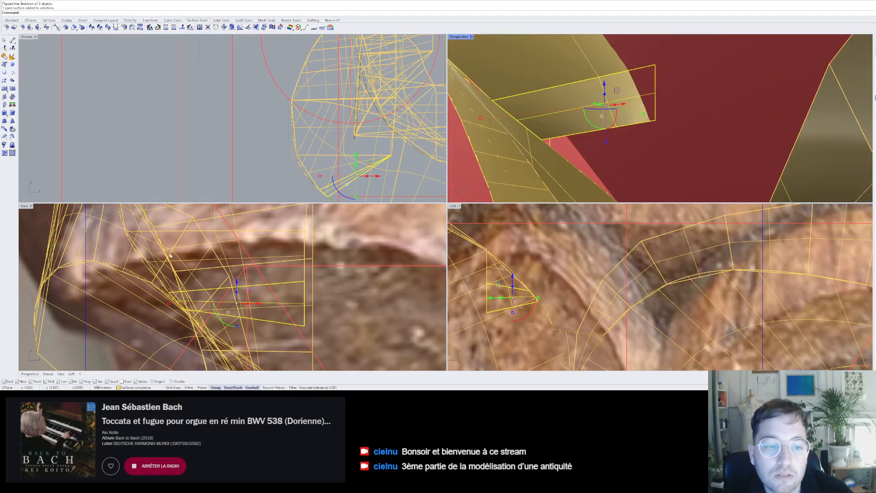
scroll(515, 314, "up", 5)
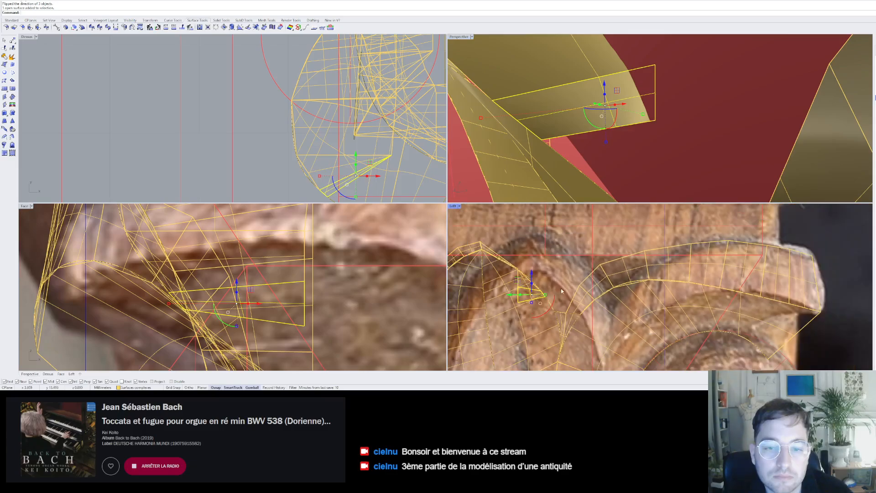
scroll(515, 310, "down", 4)
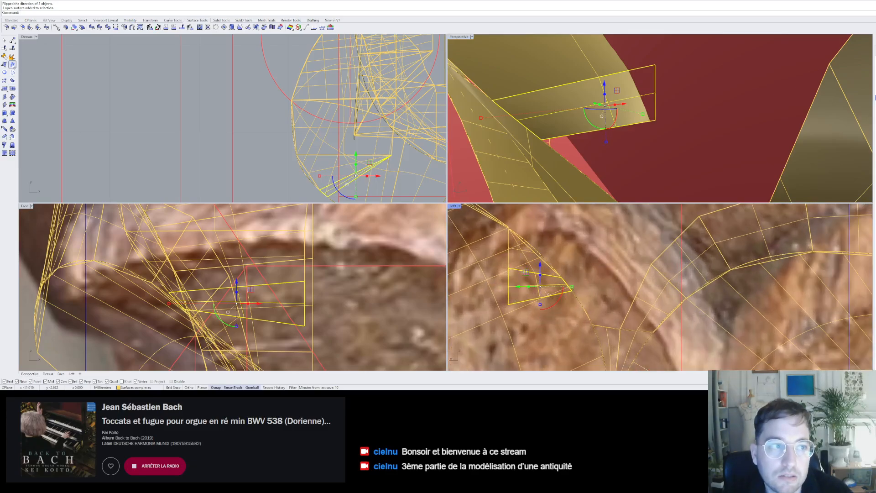
left_click(224, 20)
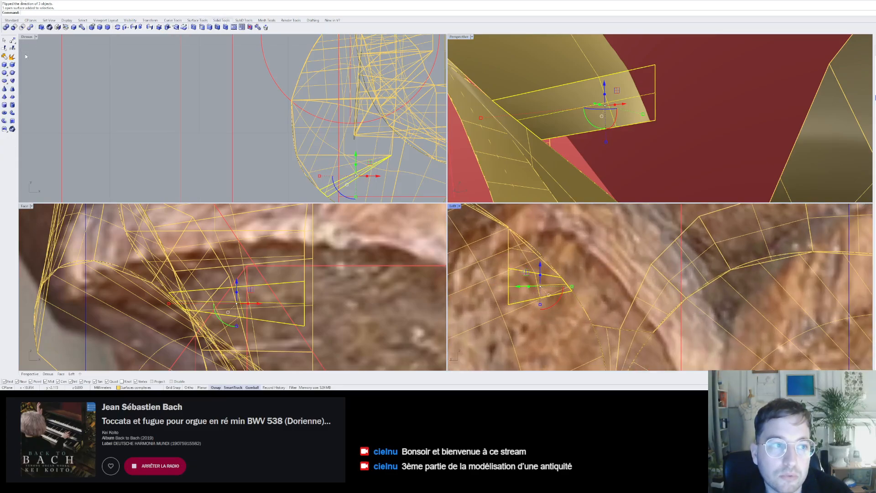
left_click(167, 27)
left_click(509, 304)
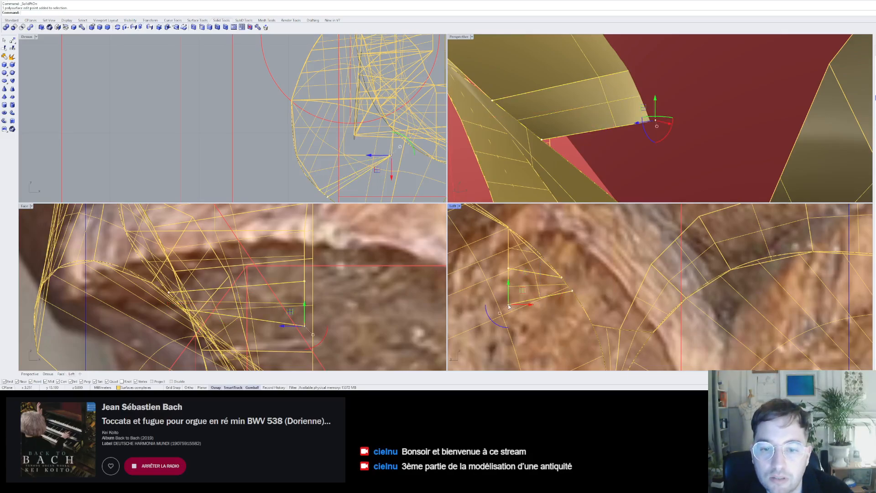
left_click_drag(525, 289, 585, 283)
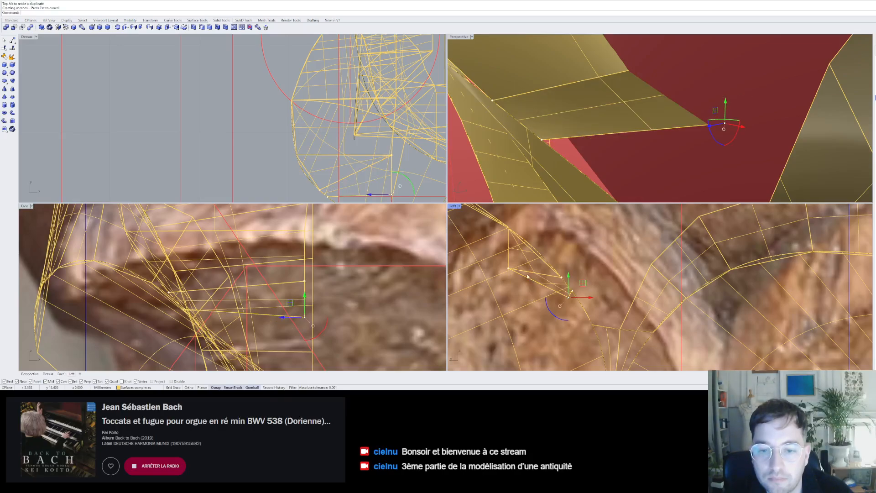
- Try moving the lowest surface's upper outer corner toward the leaf's edge, and undo the move
left_click(509, 269)
left_click_drag(522, 254, 559, 256)
key("ctrl+z")
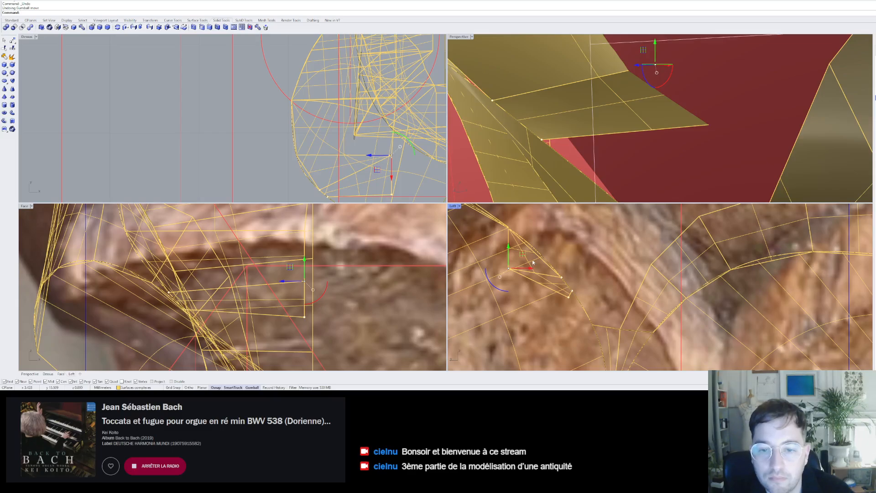
- Select the lowest corner surface and its upper neighbour behind the leaf and join them into one polysurface
left_click(532, 272)
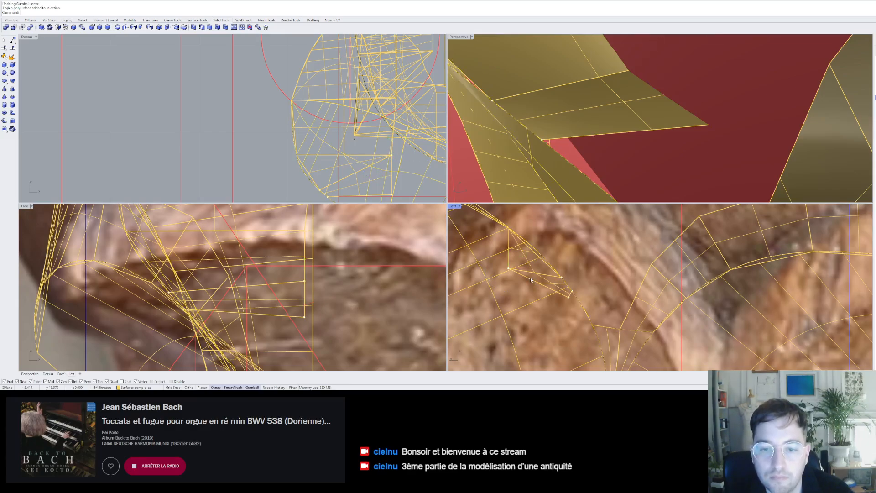
left_click(534, 271)
left_click(545, 288, "ctrl+shift")
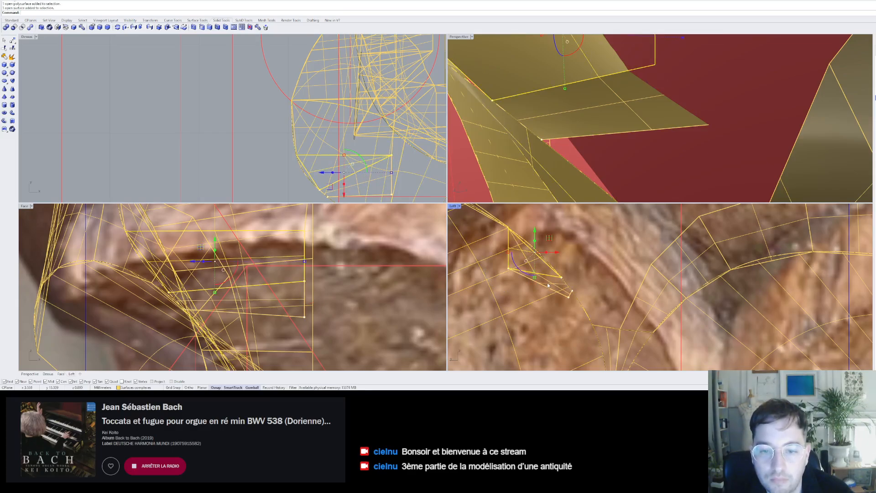
left_click(538, 281, "ctrl+shift")
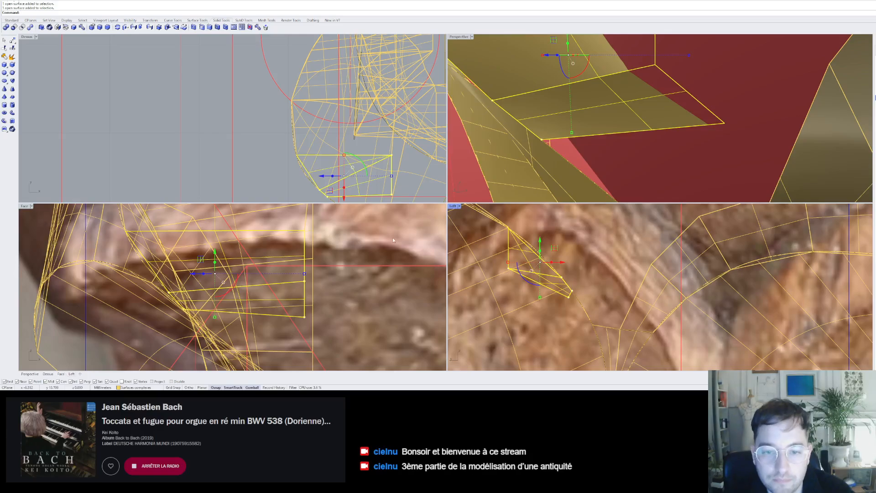
left_click(4, 56)
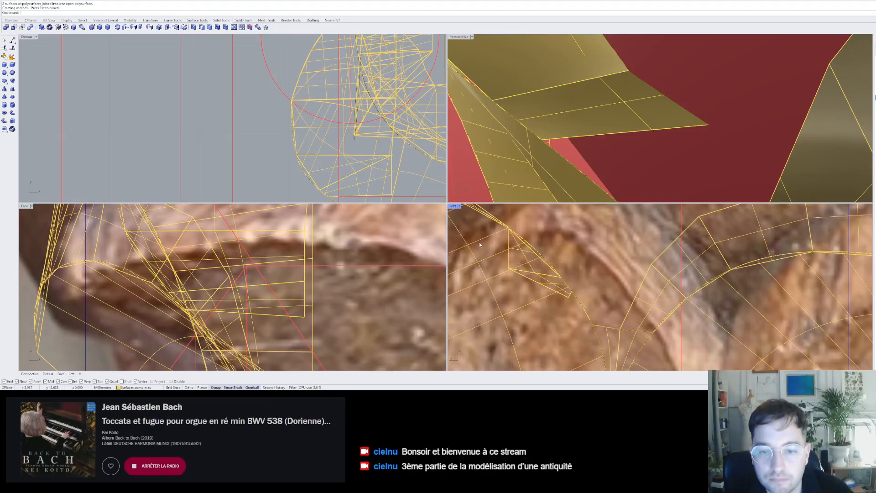
- Show the joined polysurface's solid points and move its shared and lower outer corners onto the leaf's contour in the side view
left_click(464, 246)
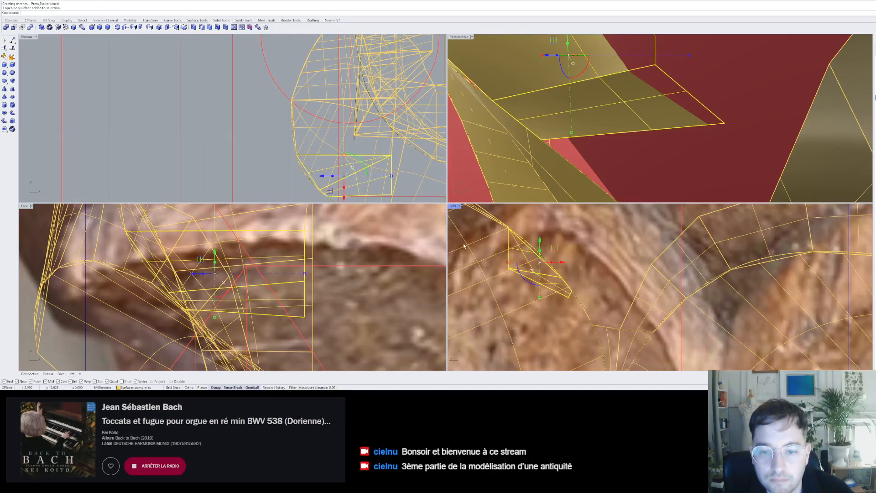
left_click(160, 27)
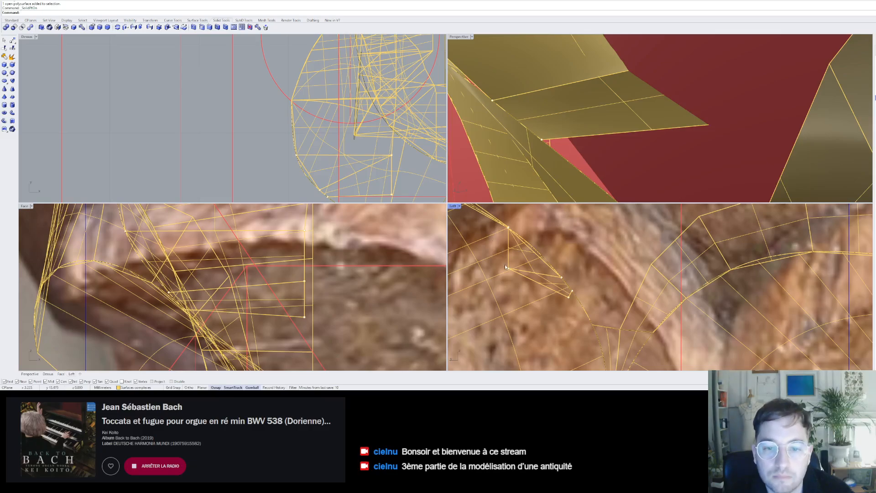
left_click(536, 273)
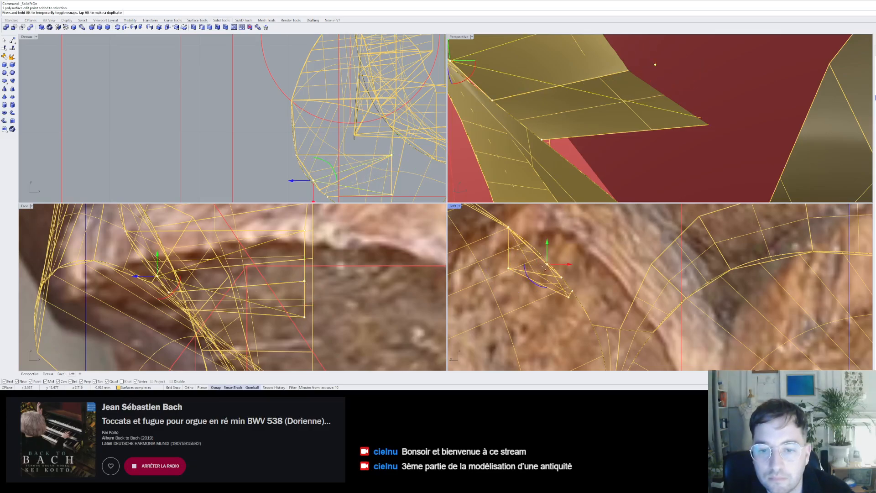
left_click_drag(538, 270, 568, 254)
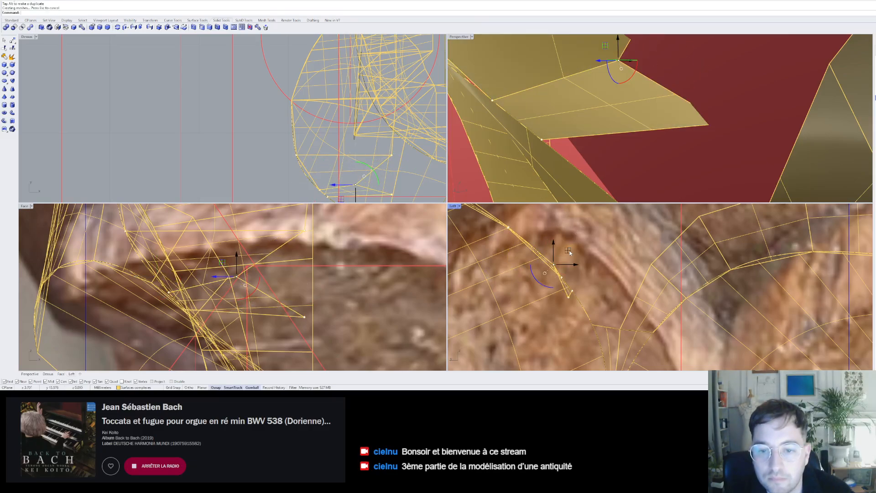
left_click(569, 298)
left_click_drag(583, 282, 588, 272)
scroll(583, 253, "down", 5)
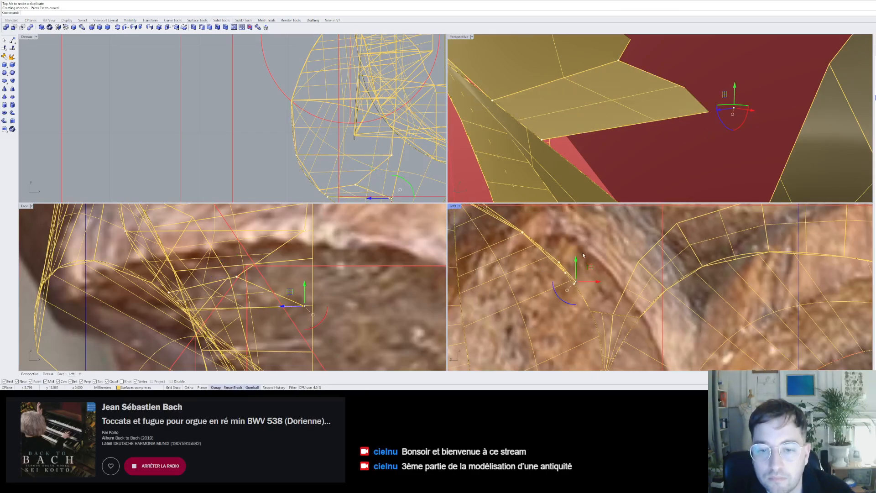
scroll(640, 182, "down", 8)
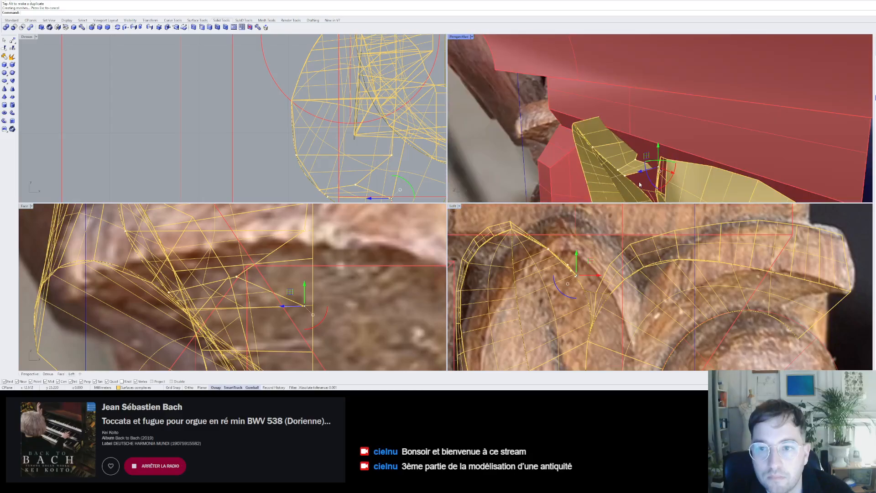
- Shift the polysurface's shared outer corner sideways in the top view to align it with the lower corner
left_click(635, 162)
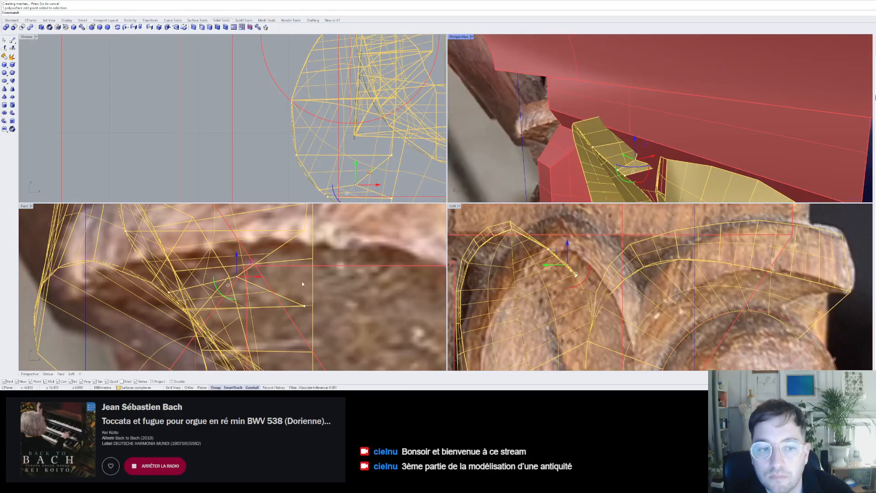
scroll(313, 165, "down", 6)
scroll(344, 185, "up", 6)
left_click_drag(349, 170, 382, 169)
key("Escape")
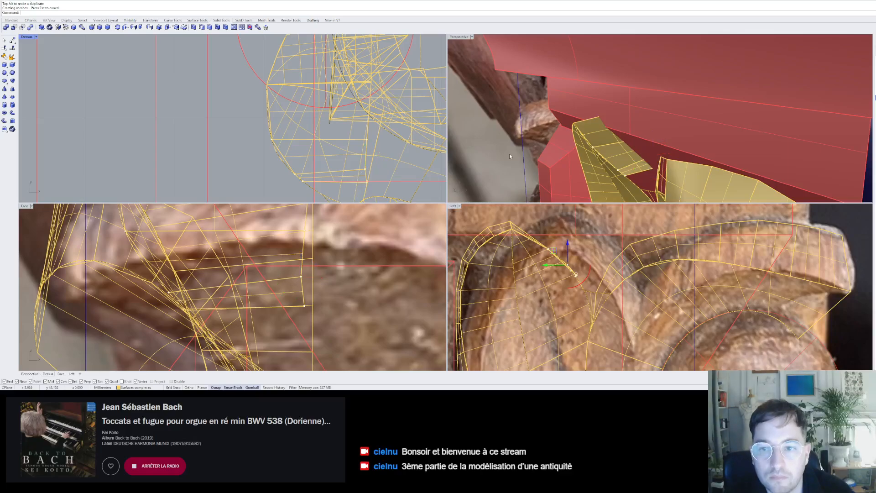
- Select the reversed surfaces beside the curl and at the gap's base and flip their direction
scroll(653, 164, "down", 7)
right_click_drag(652, 164, 672, 119)
scroll(675, 72, "up", 8)
scroll(669, 119, "down", 8)
scroll(716, 130, "up", 4)
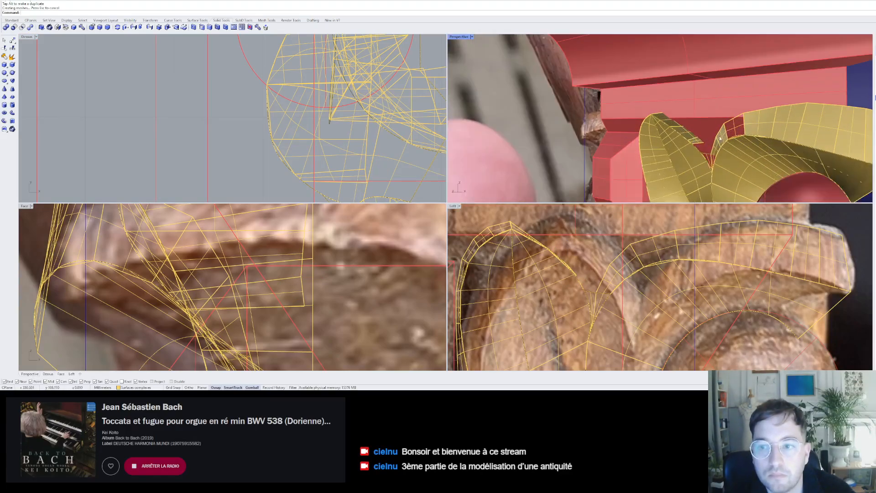
left_click(733, 128)
scroll(714, 149, "up", 6)
left_click(711, 184)
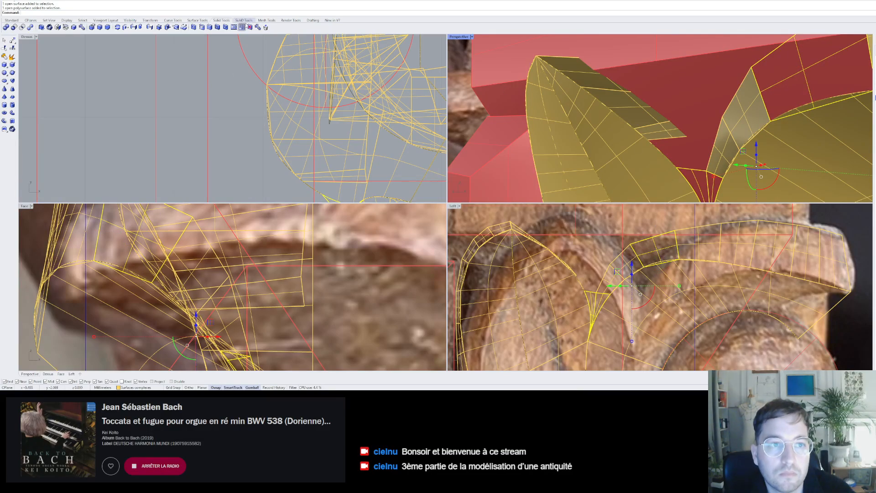
left_click(216, 21)
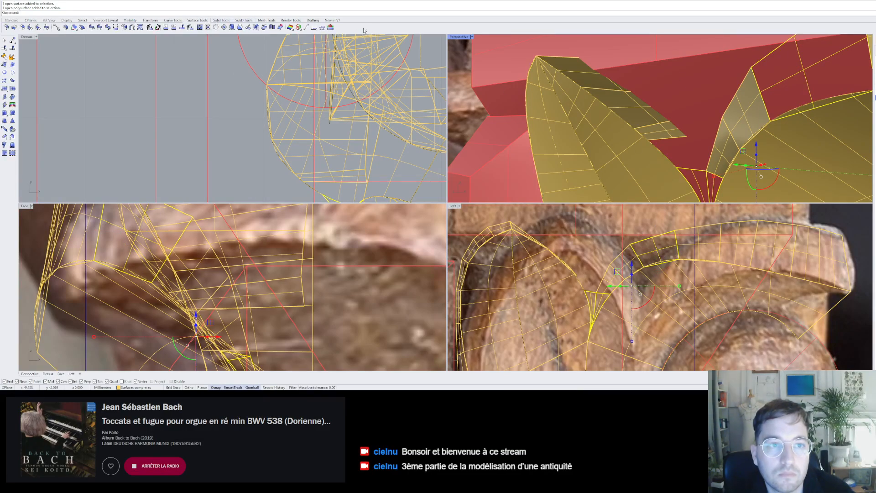
right_click(324, 28)
key("Escape")
- Create a four-corner surface between the lower edge of the joined polysurface and the upper edge of the gap's base
scroll(674, 132, "down", 5)
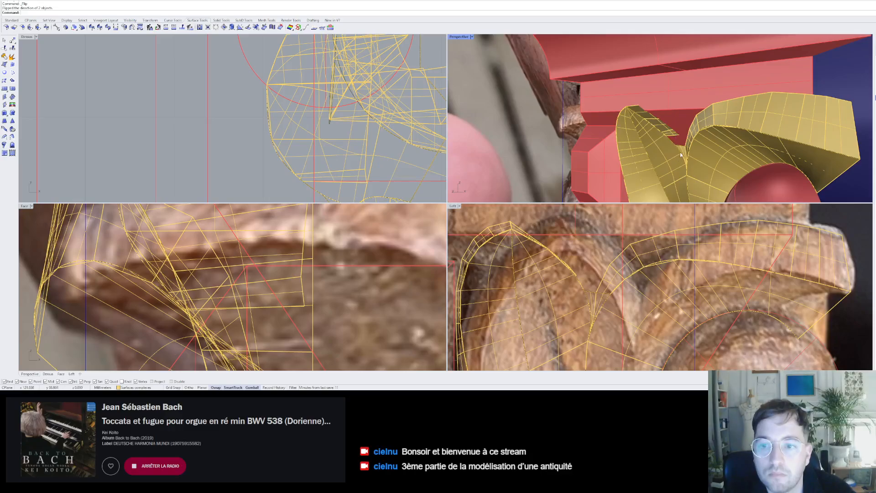
scroll(680, 153, "up", 5)
scroll(593, 297, "up", 4)
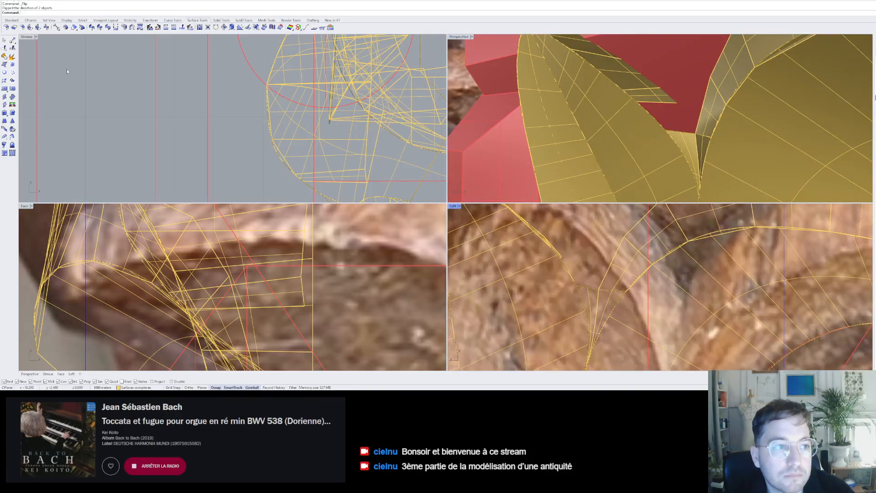
left_click(5, 65)
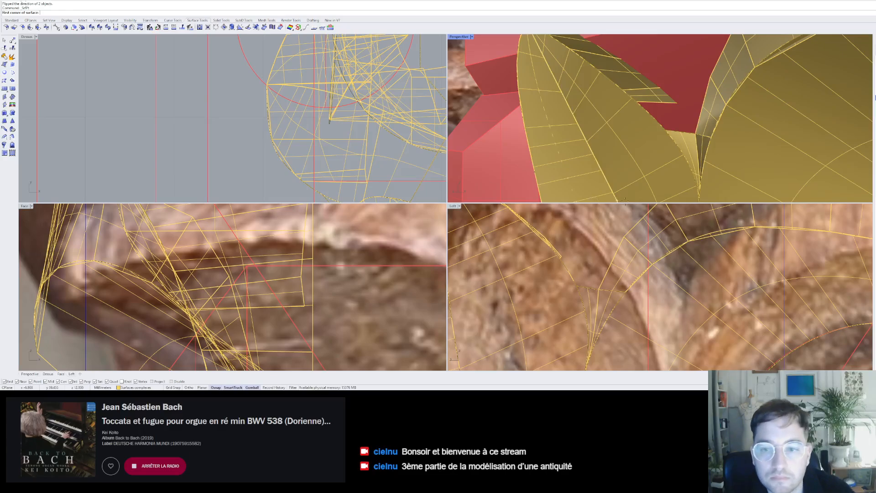
left_click(575, 284)
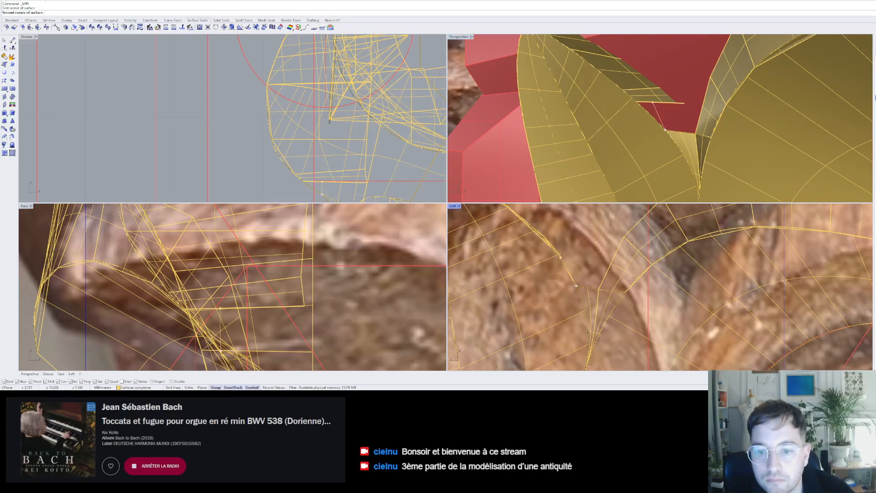
left_click(560, 258)
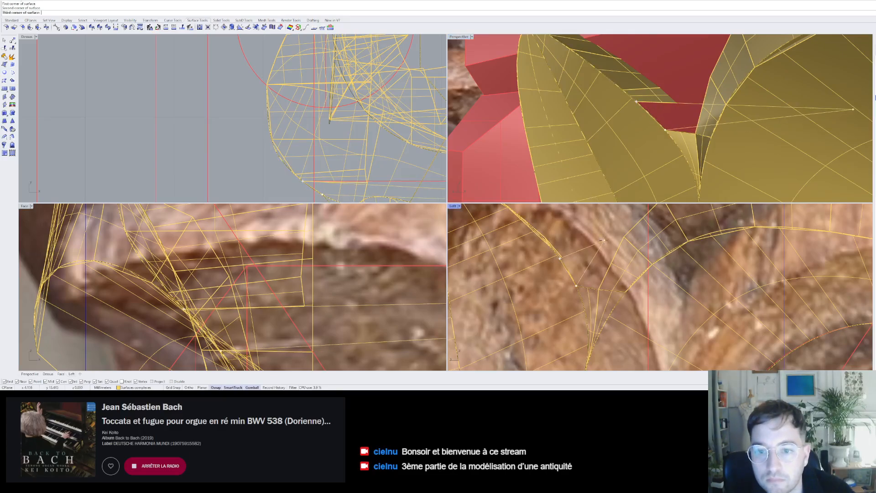
left_click(561, 257)
left_click(595, 281)
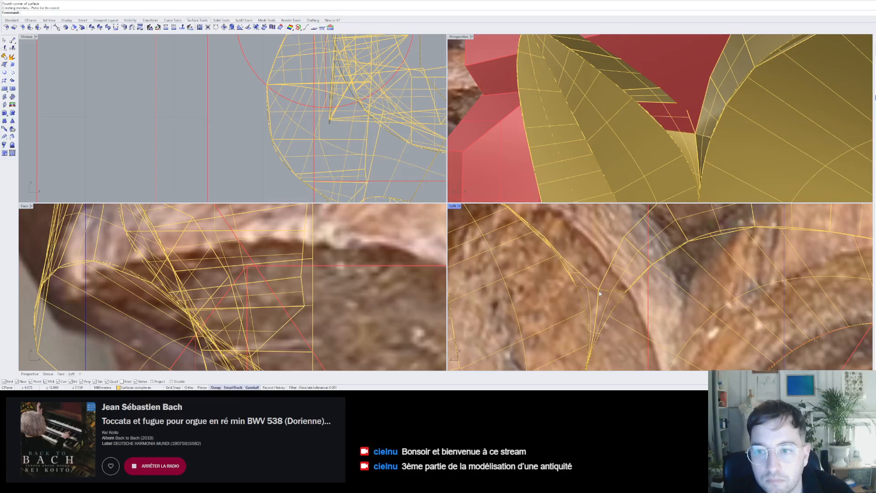
- Flip the direction of the new four-corner surface and inspect the closed side of the leaf beside the curl
left_click(683, 129)
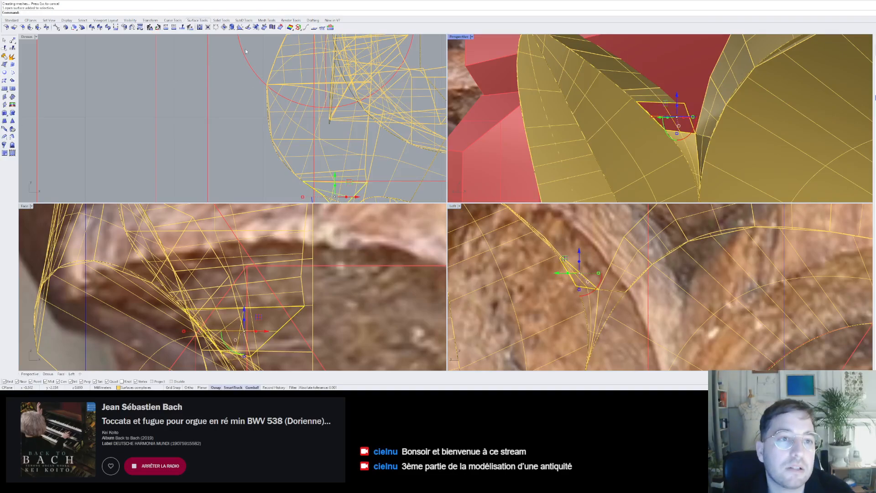
left_click(327, 27)
scroll(676, 122, "down", 6)
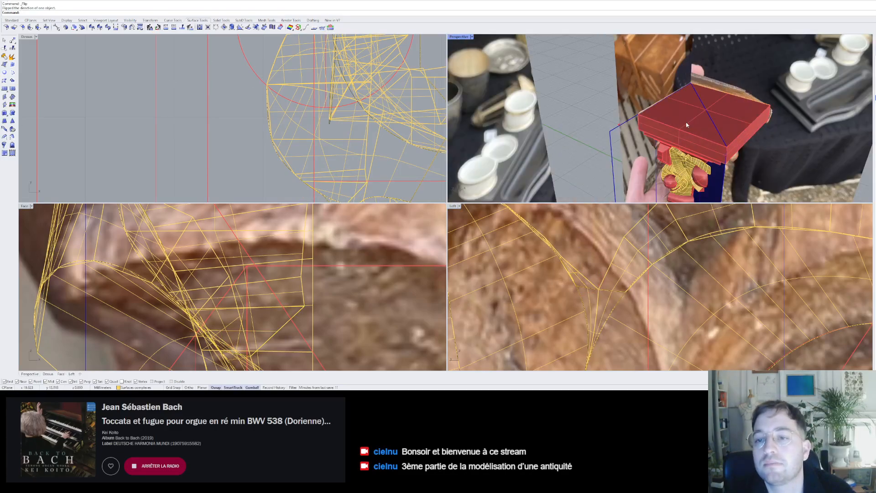
scroll(687, 124, "up", 8)
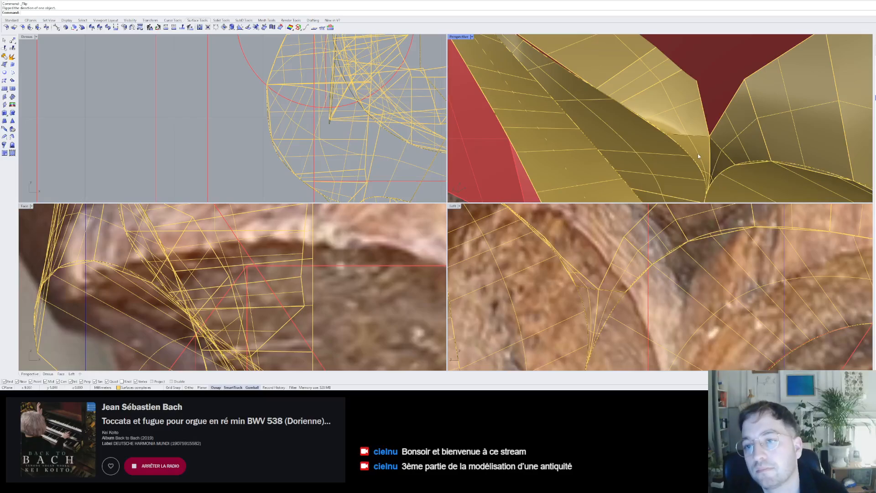
scroll(691, 144, "down", 6)
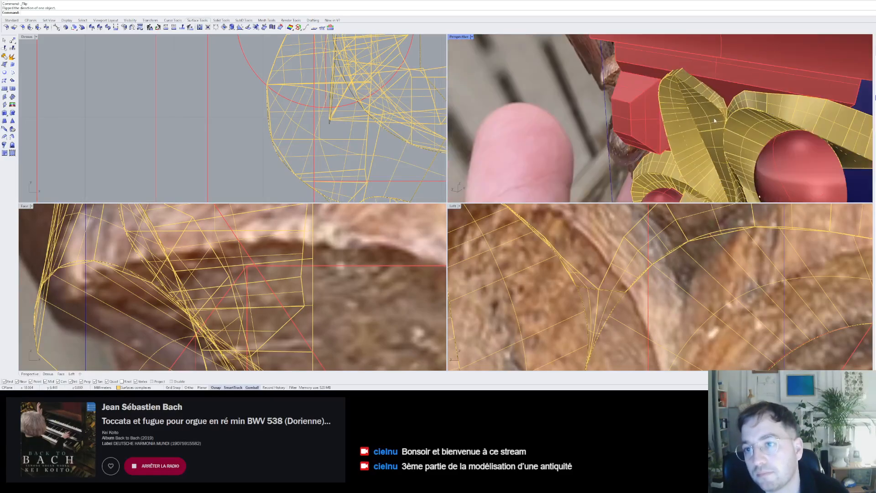
scroll(728, 102, "down", 5)
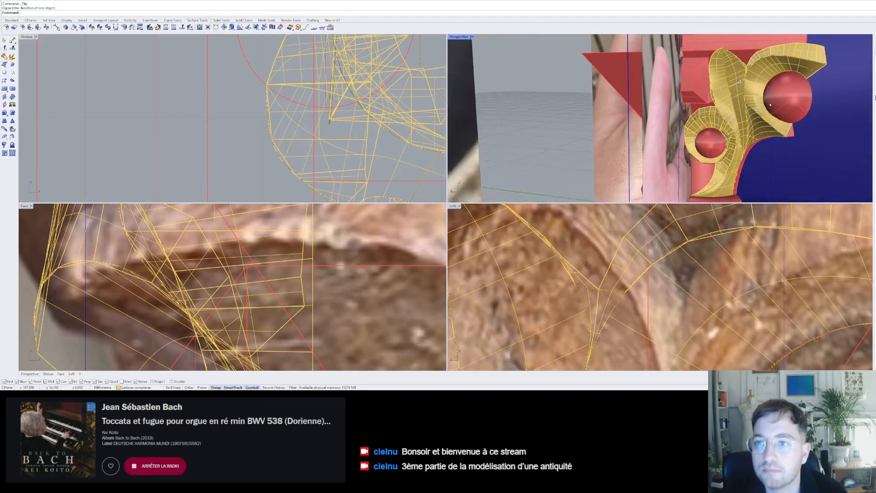
right_click_drag(728, 102, 752, 88)
scroll(758, 86, "up", 6)
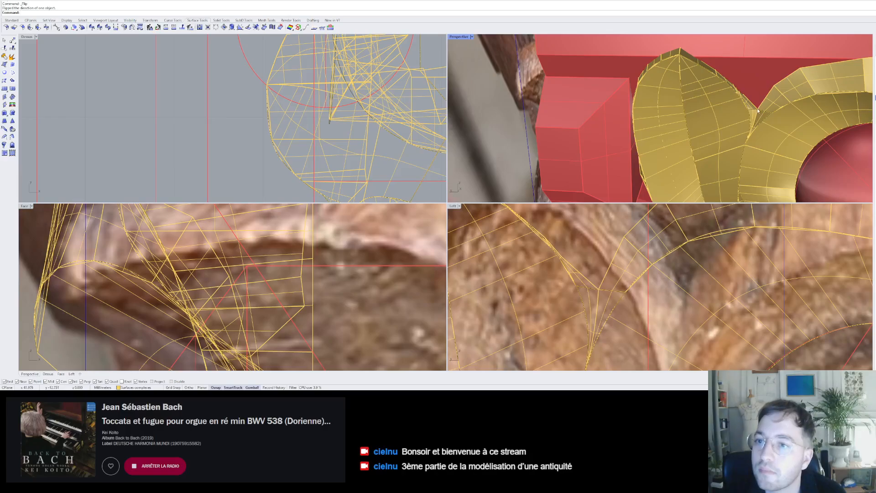
- Inspect the carved leaf and the curl around the ball from several angles in the perspective view
scroll(758, 110, "down", 4)
right_click_drag(796, 177, 744, 86)
scroll(743, 87, "down", 4)
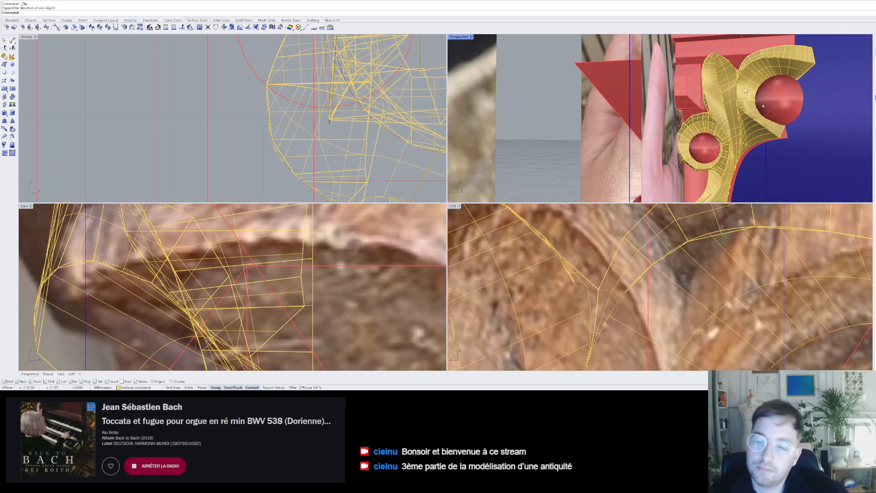
scroll(746, 90, "down", 2)
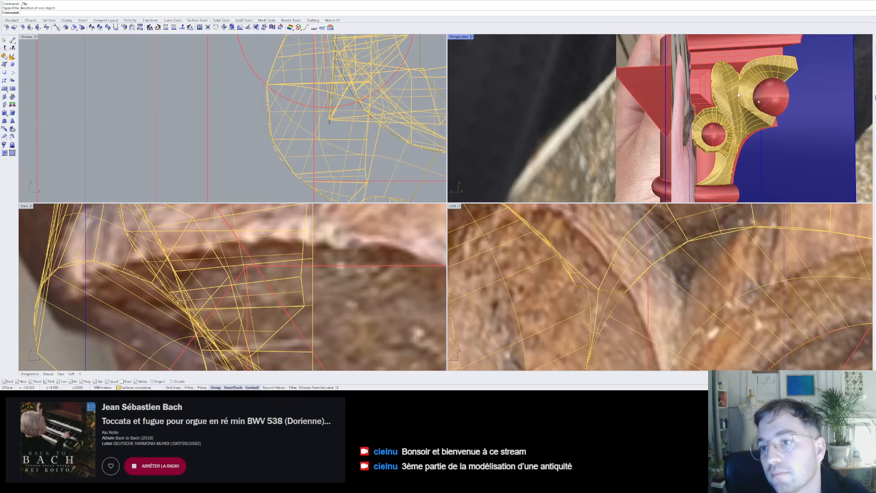
scroll(739, 91, "up", 6)
scroll(708, 116, "down", 9)
right_click_drag(706, 95, 511, 105)
scroll(735, 146, "up", 12)
scroll(672, 110, "down", 6)
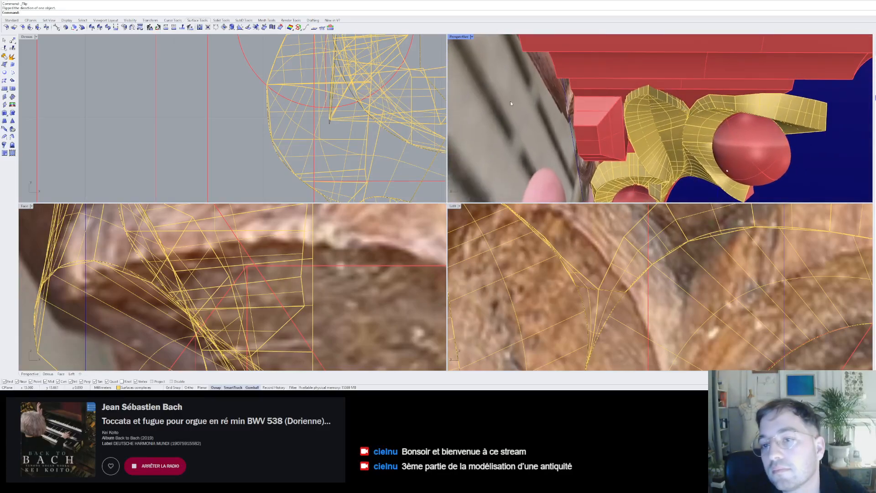
left_click(4, 64)
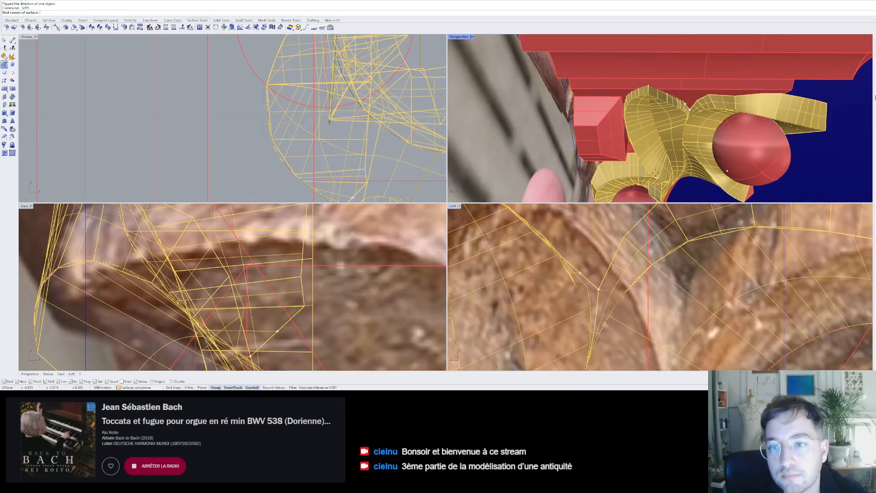
scroll(658, 165, "down", 6)
key("Escape")
- Select the two neighbouring surfaces on the curl's upper rim near the leaf and join them into one polysurface
scroll(706, 110, "up", 5)
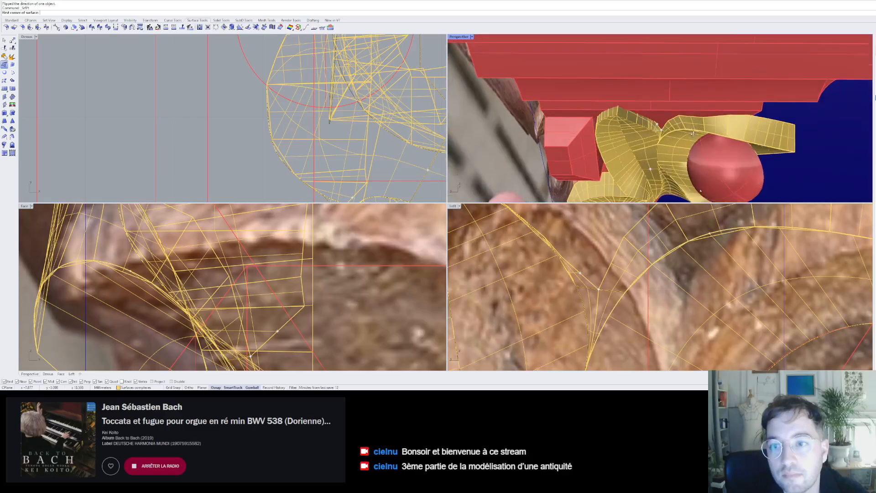
right_click_drag(705, 110, 706, 89)
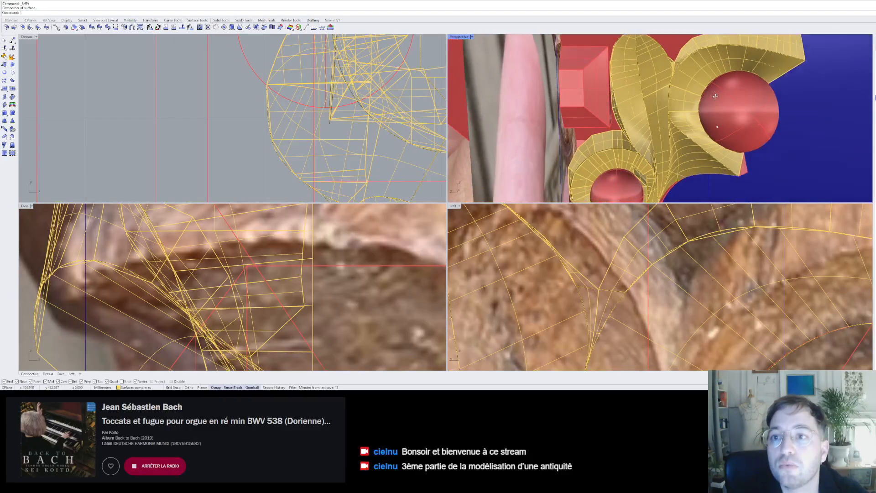
scroll(683, 82, "down", 5)
scroll(699, 53, "up", 3)
scroll(699, 53, "up", 8)
right_click_drag(699, 53, 684, 100)
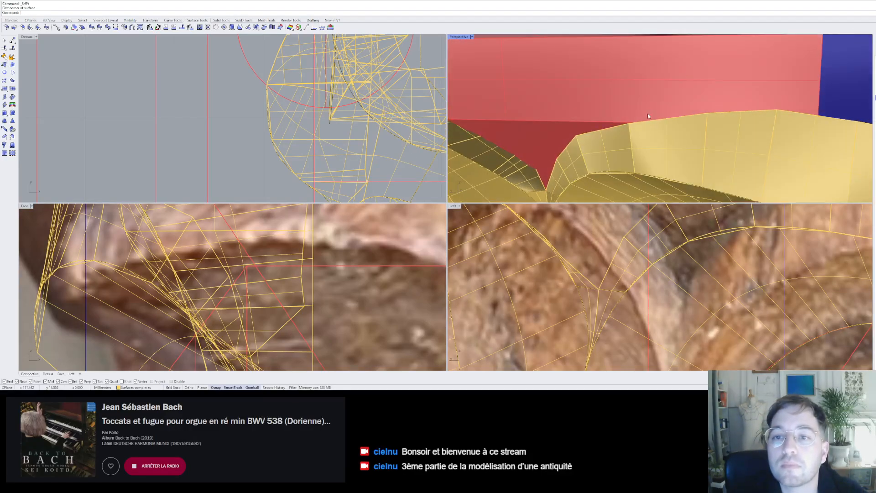
left_click(669, 151)
left_click(607, 151, "shift")
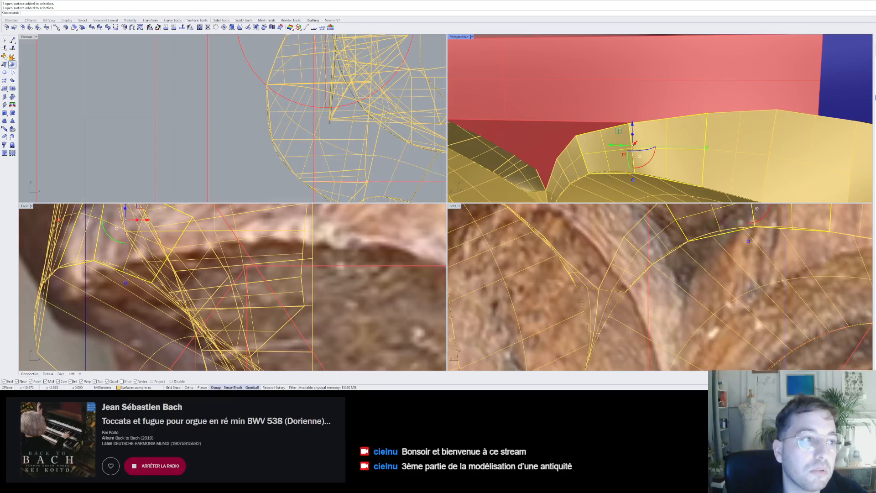
left_click(4, 56)
- Turn on the joined rim's solid edit points and shift the seam's upper point sideways in the front view
left_click(223, 20)
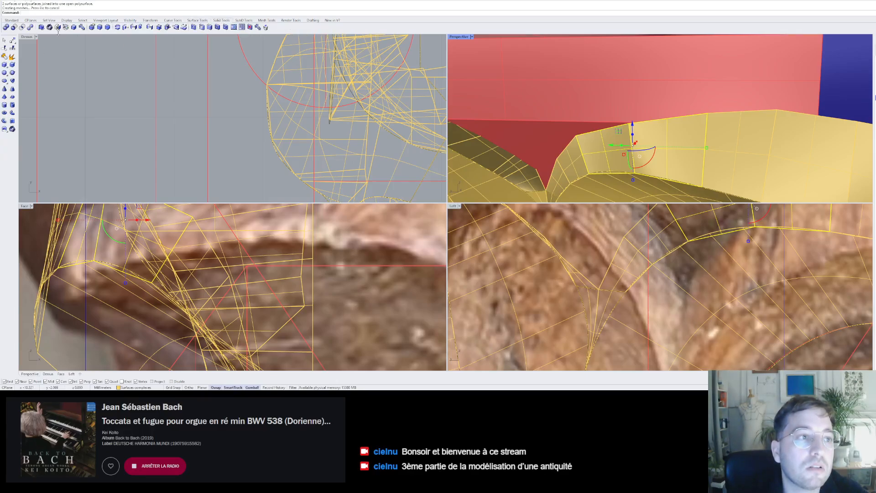
left_click(168, 28)
left_click(628, 124)
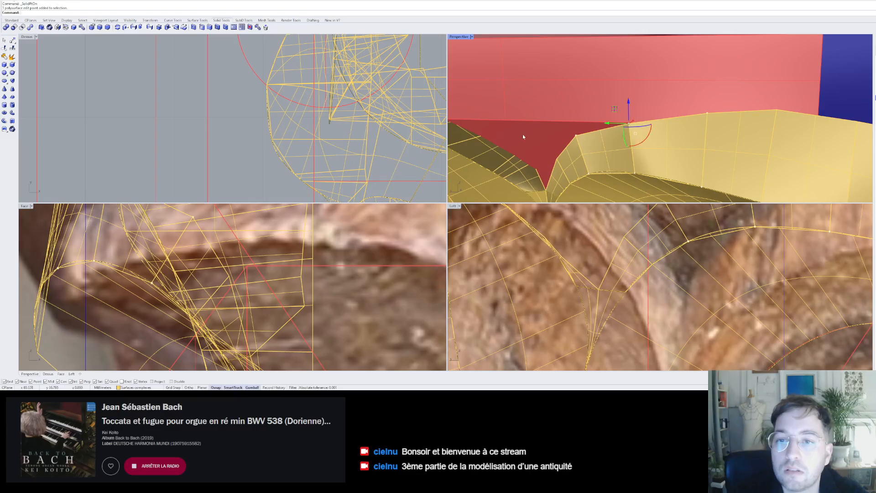
scroll(259, 257, "down", 10)
scroll(190, 237, "up", 8)
left_click_drag(194, 237, 212, 238)
key("Escape")
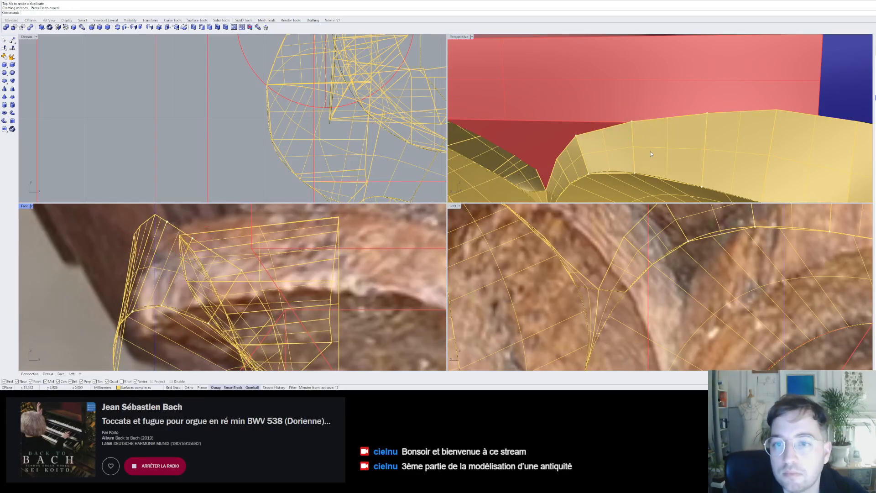
- Select the remaining rim surfaces out to the curl's tip together with the joined piece and join them all
scroll(644, 137, "down", 8)
right_click_drag(639, 150, 697, 124)
left_click(697, 124)
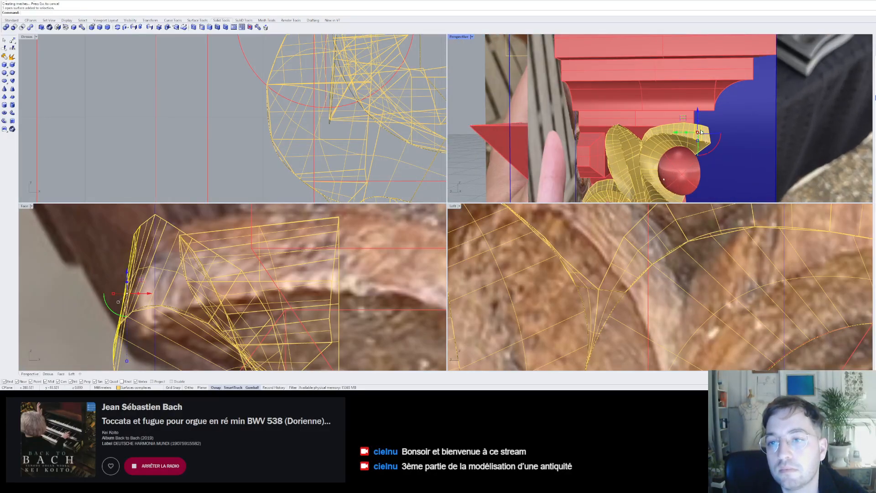
scroll(717, 130, "up", 5)
left_click(748, 129, "shift")
left_click(694, 128, "shift")
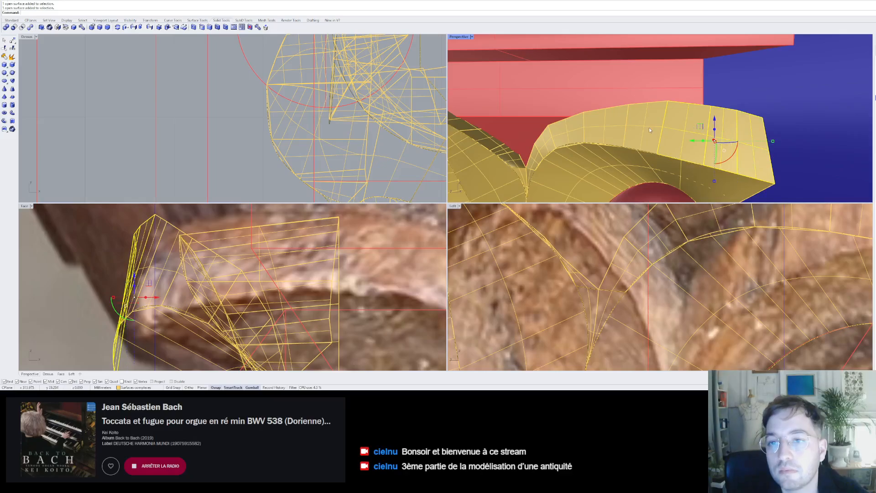
left_click(653, 124, "shift")
left_click(612, 124, "shift")
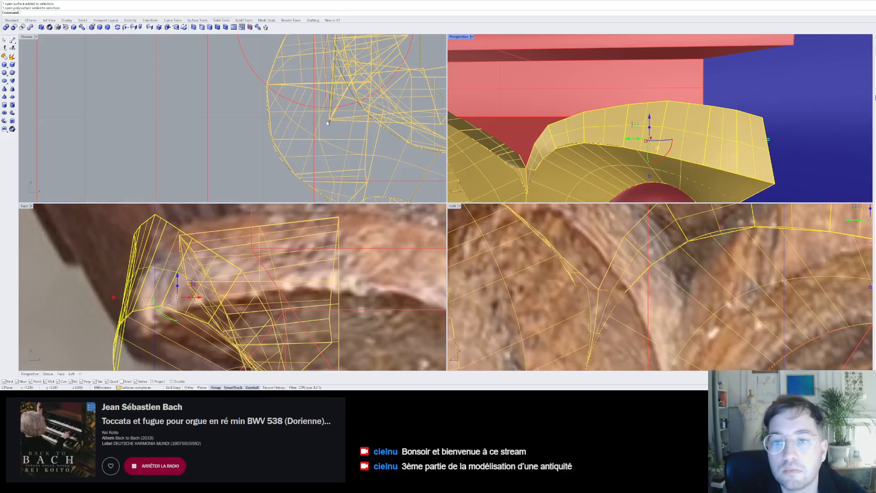
left_click(5, 57)
- Show the joined rim's solid edit points and lower the upper points from the crest out to the curl's tip
left_click(159, 27)
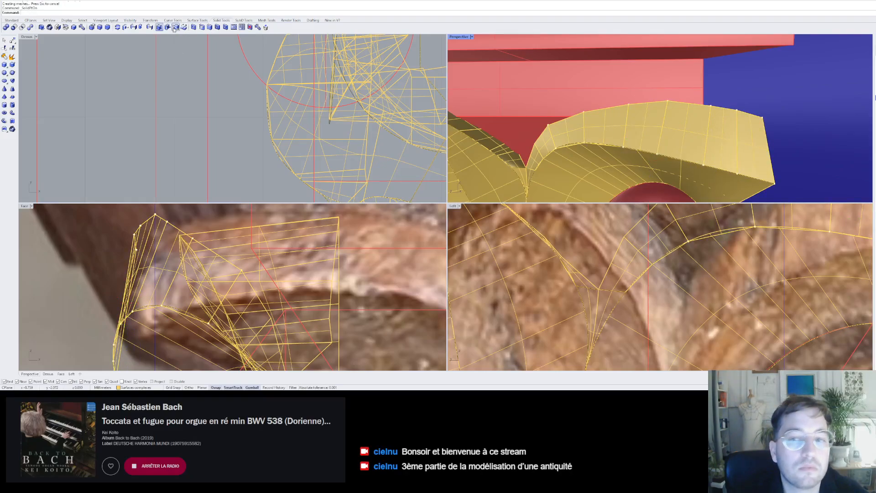
left_click(668, 103)
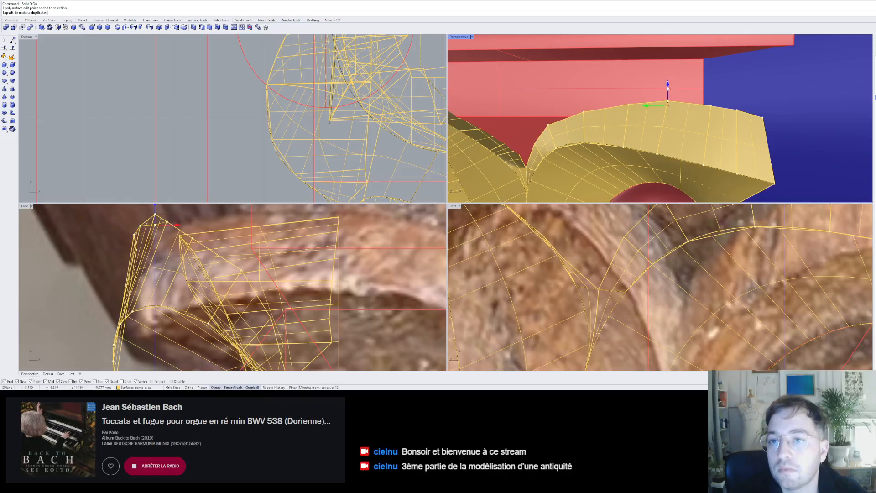
left_click(712, 108)
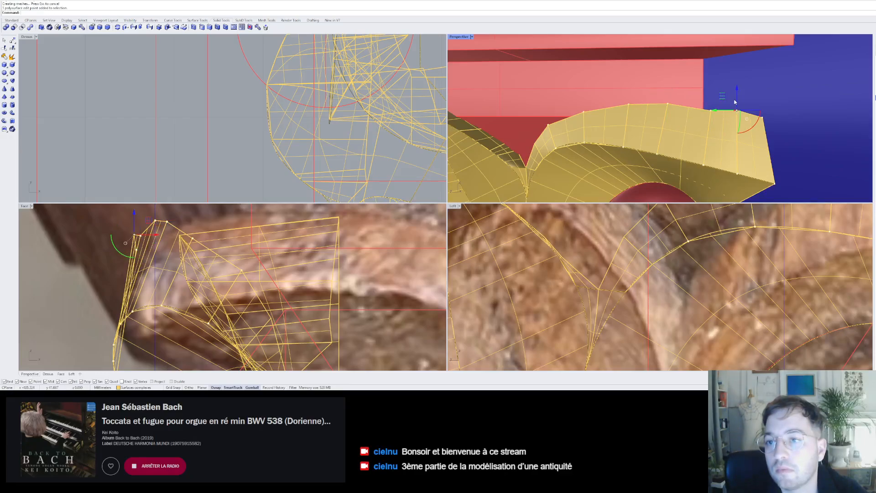
left_click(763, 118)
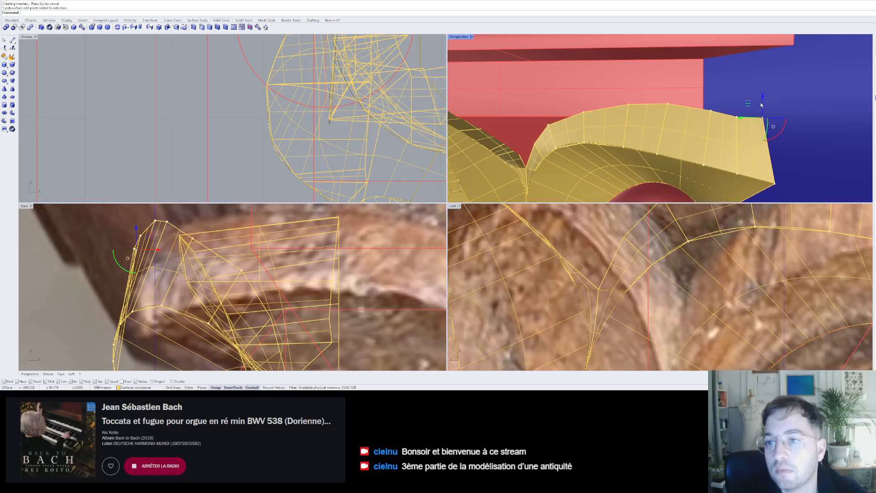
left_click_drag(763, 104, 763, 113)
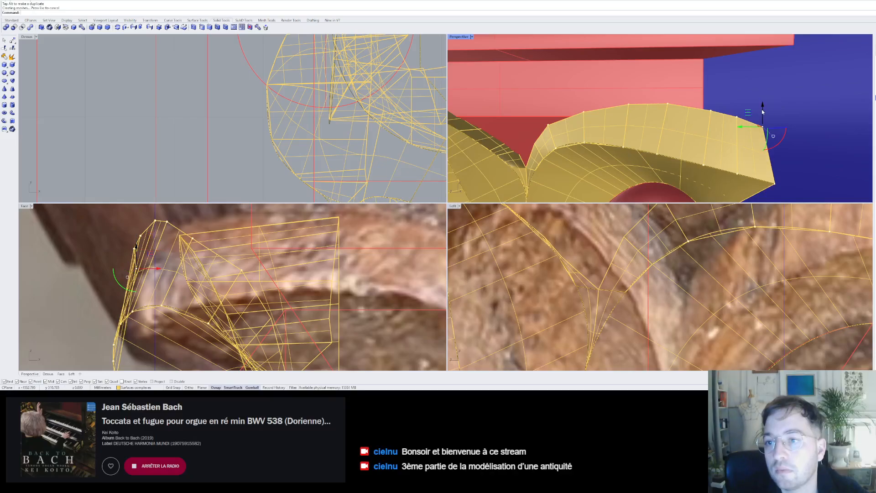
- Lower the rim's outer upper points further, including the crest point, to even out the curve towards the tip
left_click(669, 106)
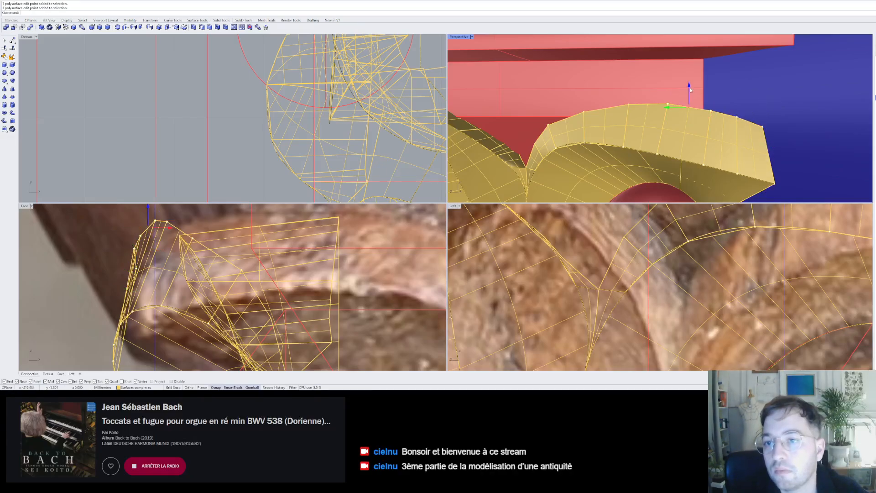
left_click(737, 117)
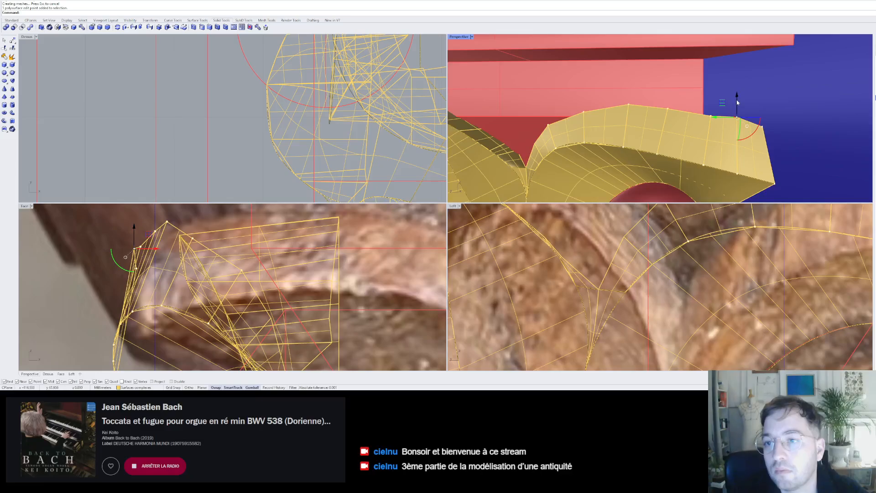
left_click(763, 127)
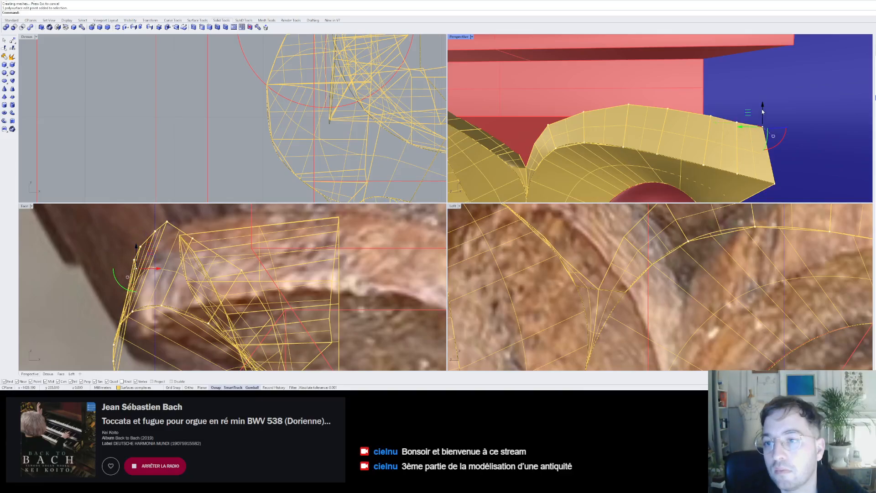
left_click(632, 103)
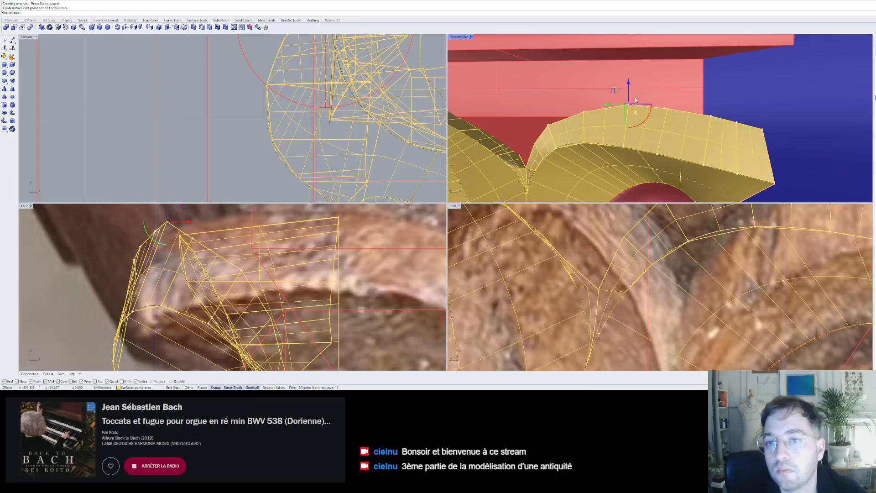
left_click_drag(629, 105, 616, 111)
key("Escape")
- Show the rim's edit points again and shift the crest point slightly sideways in the front view
left_click(627, 115)
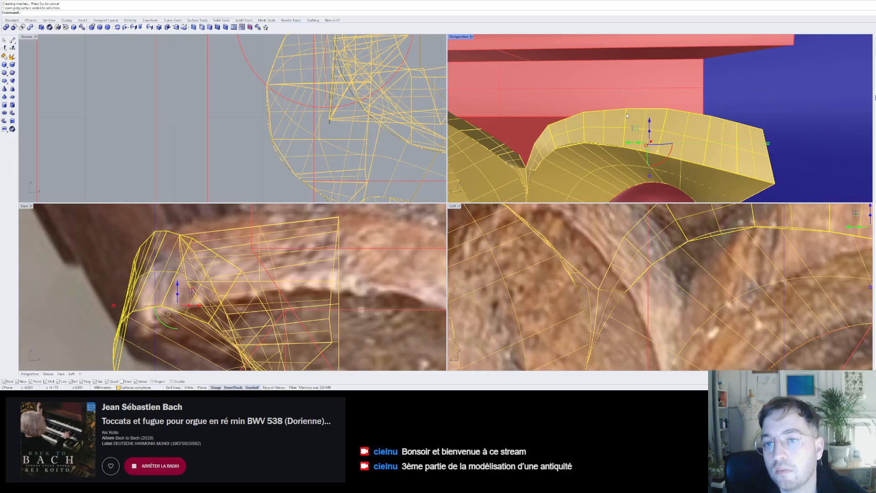
right_click(627, 115)
left_click(627, 109)
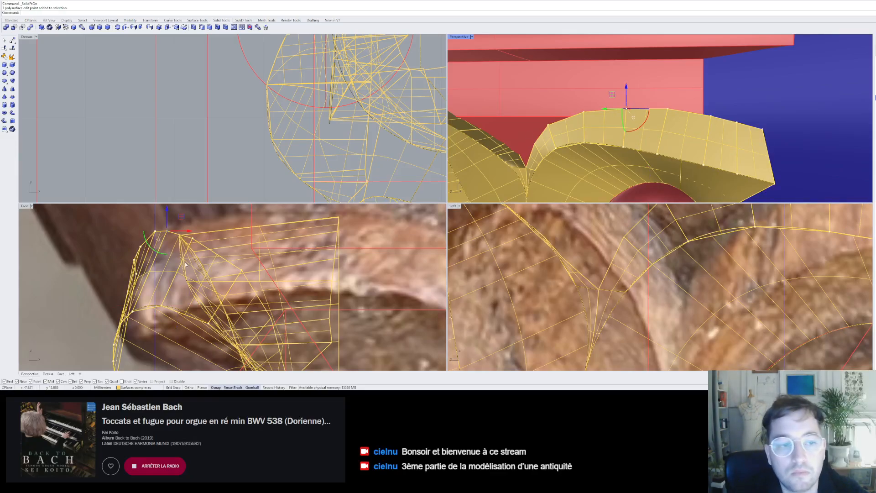
scroll(180, 239, "up", 3)
mouse_move(174, 214)
left_mouse_down()
mouse_move(192, 215)
mouse_move(183, 214)
left_mouse_up()
key("Escape")
key("Escape")
- Select the rim polysurface, show its edit points and nudge the upper point between the crest and the leaf sideways
left_click(635, 136)
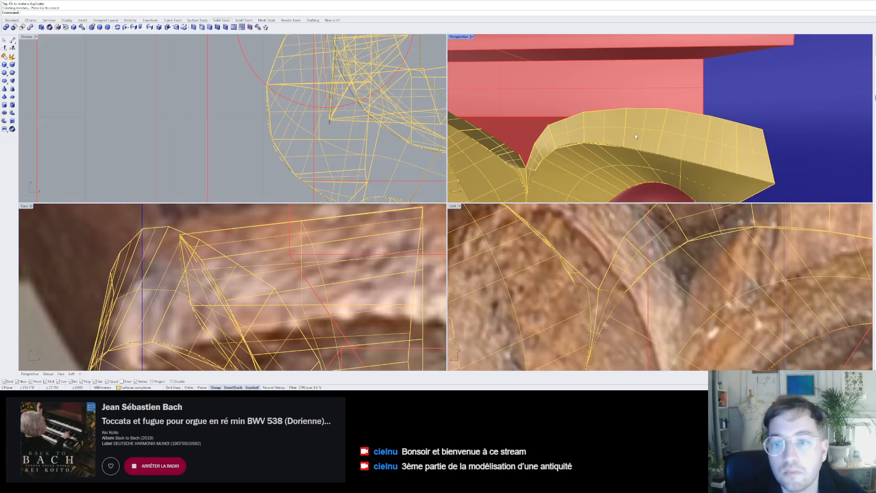
right_click_drag(635, 136, 654, 134)
scroll(654, 135, "up", 5)
left_click(674, 129)
key("F10")
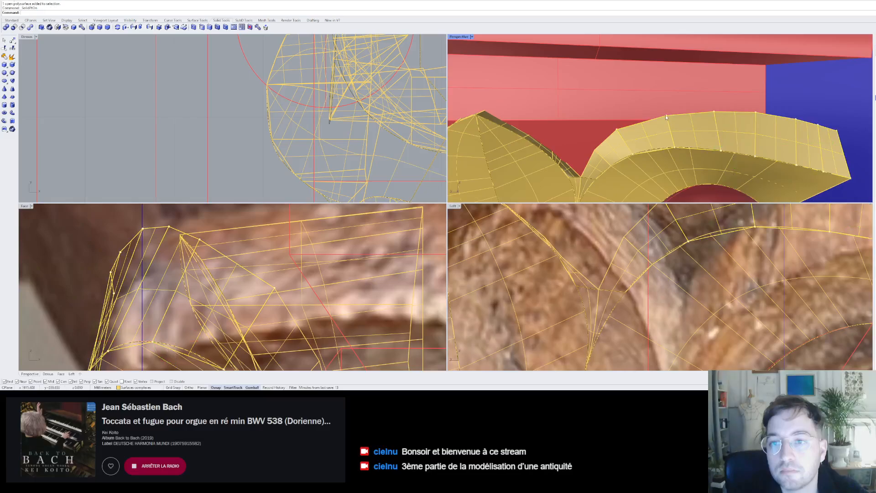
left_click(666, 116)
left_click_drag(646, 117, 648, 117)
key("Escape")
key("Escape")
- Examine the reshaped curl rim and the whole capital from several angles and distances against the reference photos
scroll(647, 117, "down", 7)
right_click_drag(657, 132, 664, 110)
right_click_drag(664, 109, 619, 167, "shift")
scroll(654, 157, "up", 5)
scroll(361, 174, "down", 2)
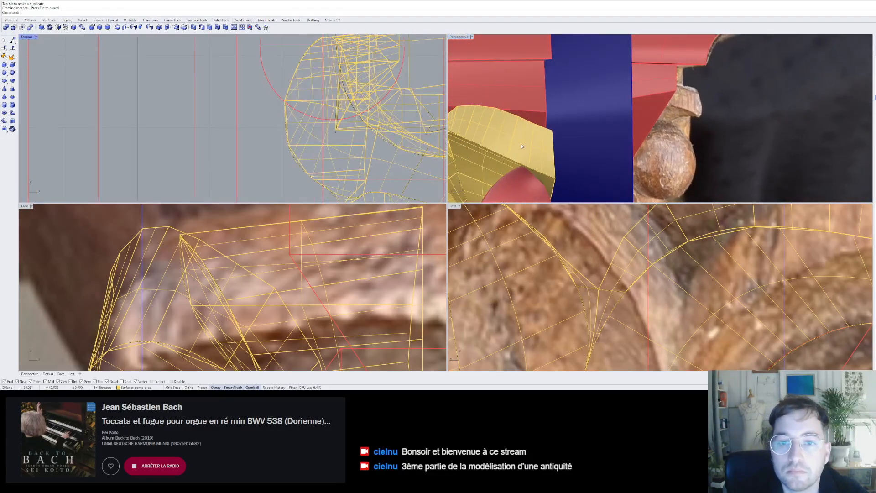
scroll(570, 123, "down", 6)
right_click_drag(569, 123, 516, 150)
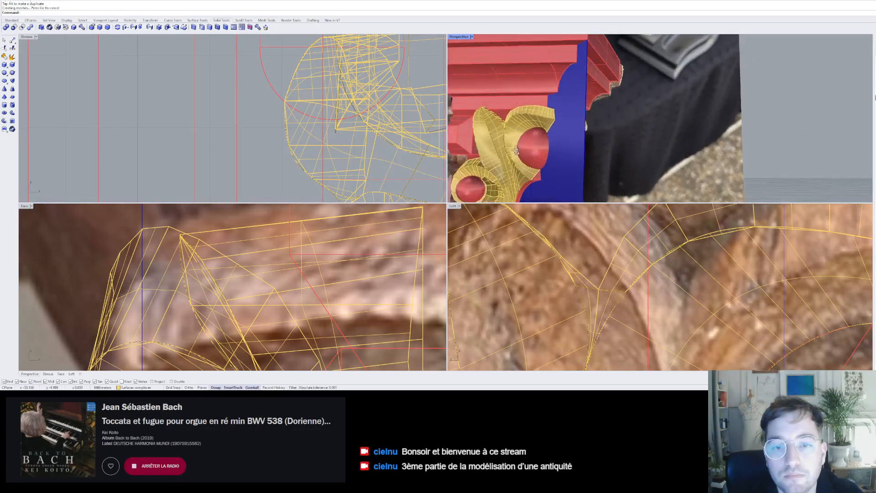
scroll(516, 151, "down", 6)
scroll(525, 137, "up", 4)
scroll(527, 123, "down", 4)
right_click_drag(527, 107, 527, 126)
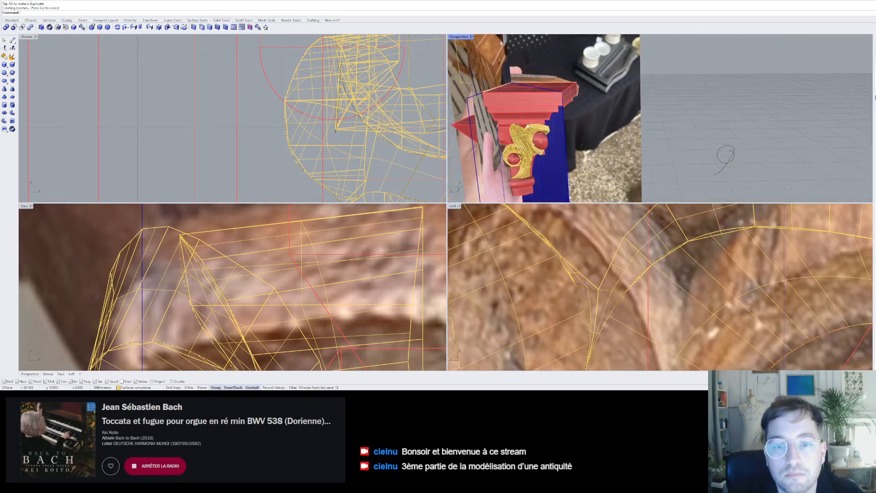
scroll(527, 126, "up", 5)
scroll(525, 133, "down", 4)
scroll(519, 143, "up", 3)
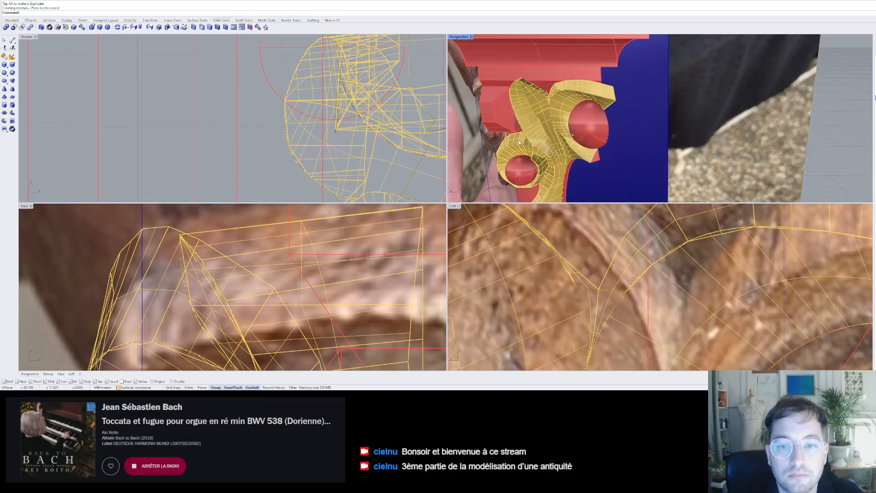
scroll(599, 100, "up", 6)
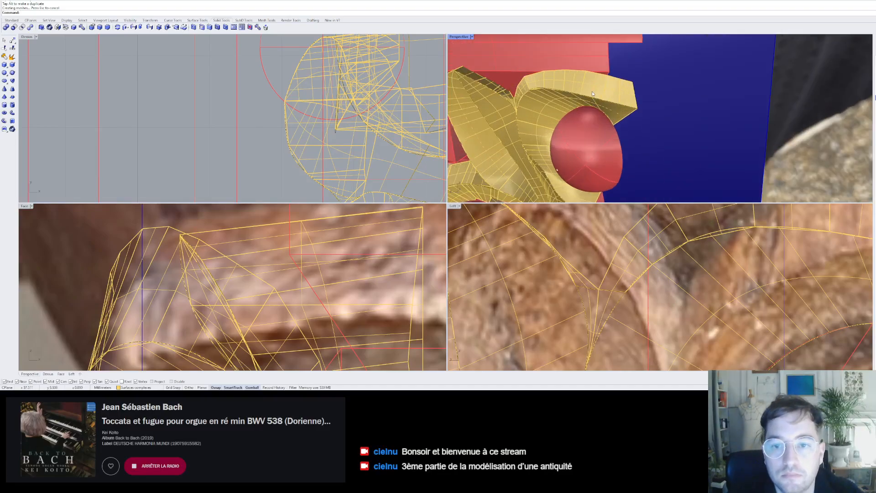
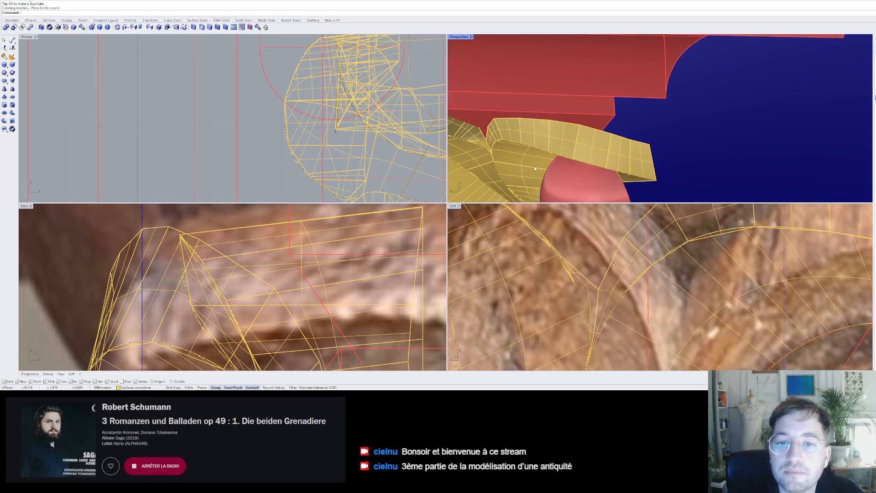
scroll(534, 168, "down", 10)
right_click_drag(534, 169, 581, 131)
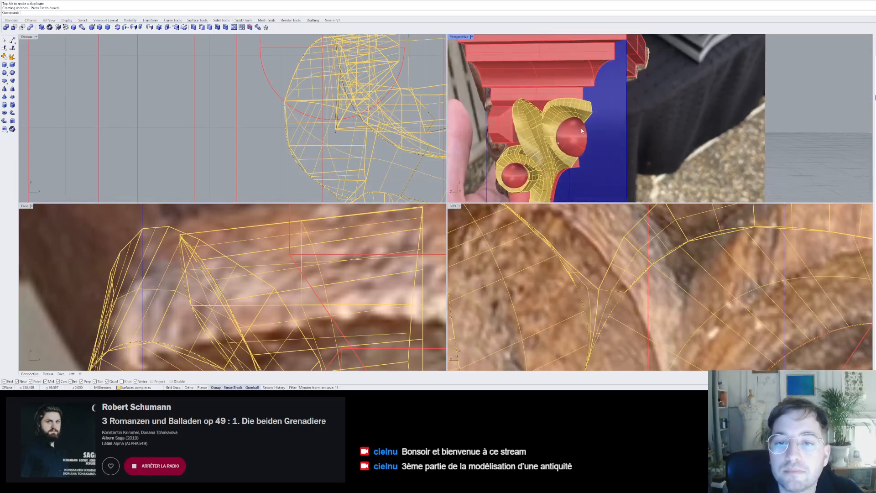
scroll(571, 123, "up", 10)
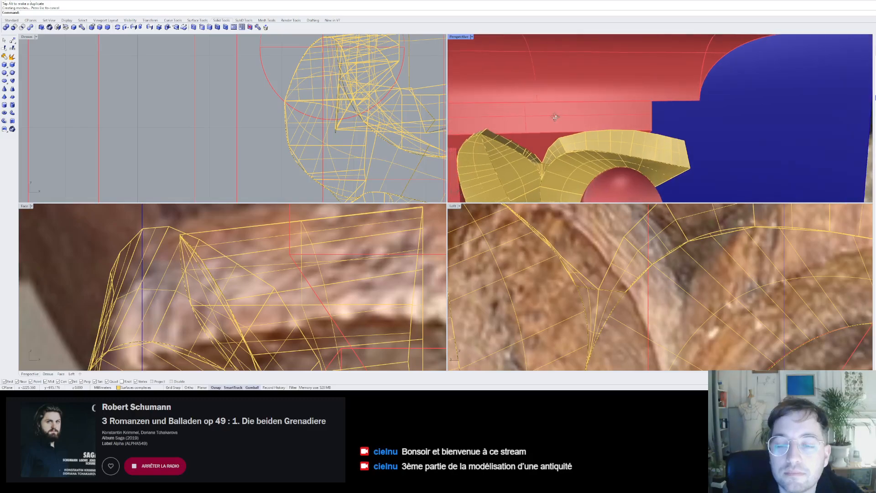
right_click(555, 117)
scroll(332, 229, "down", 10)
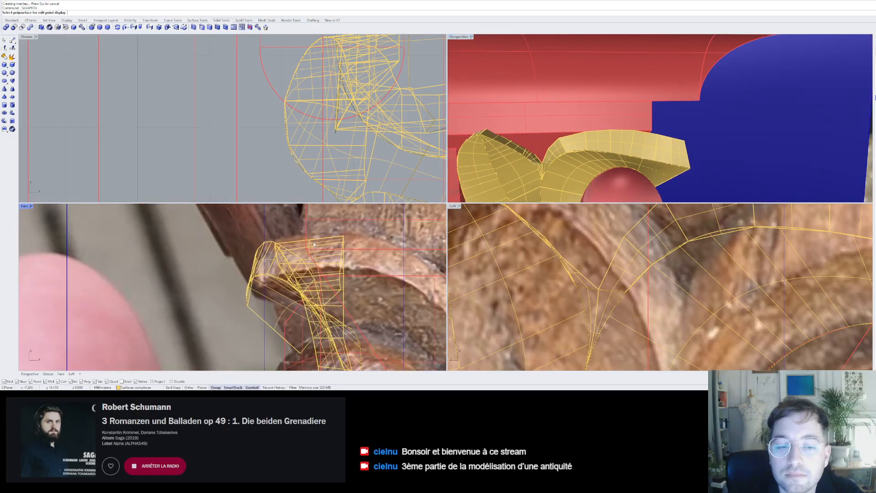
scroll(640, 262, "down", 10)
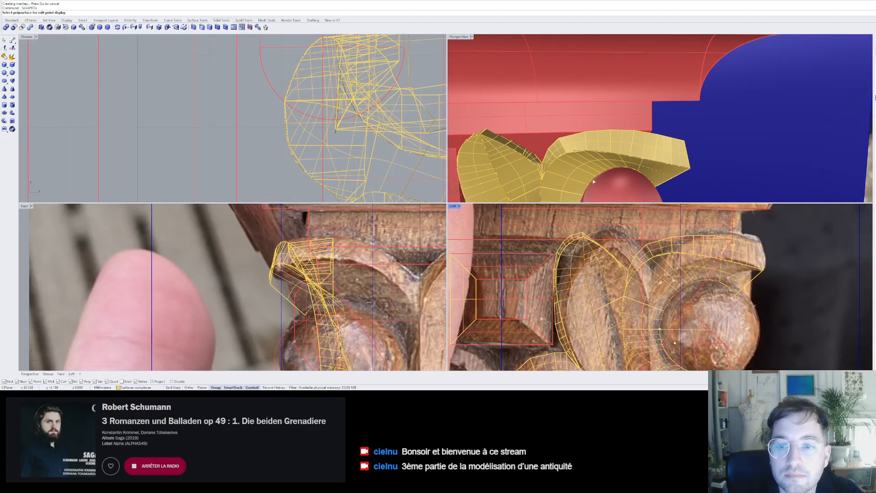
scroll(593, 182, "down", 2)
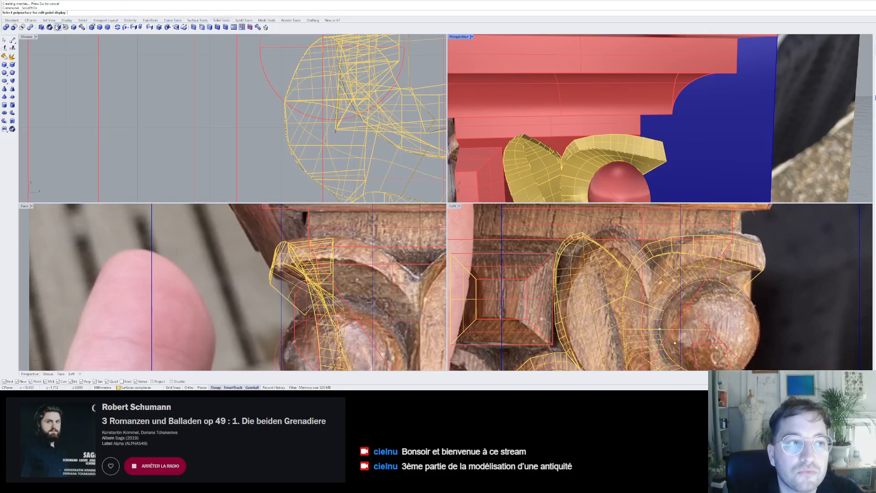
- Try to close the gap between the curl's tip and the moulding's lower corner with a surface from four corner points
left_click(206, 21)
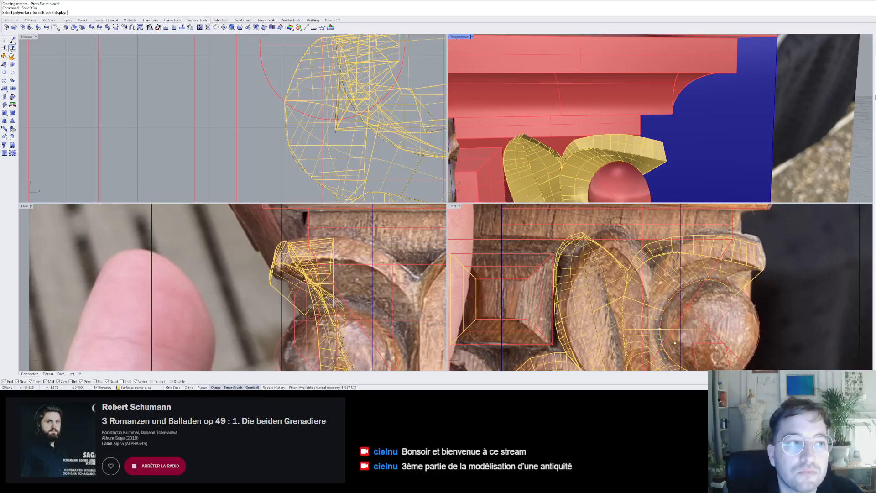
left_click(4, 65)
left_click(664, 140)
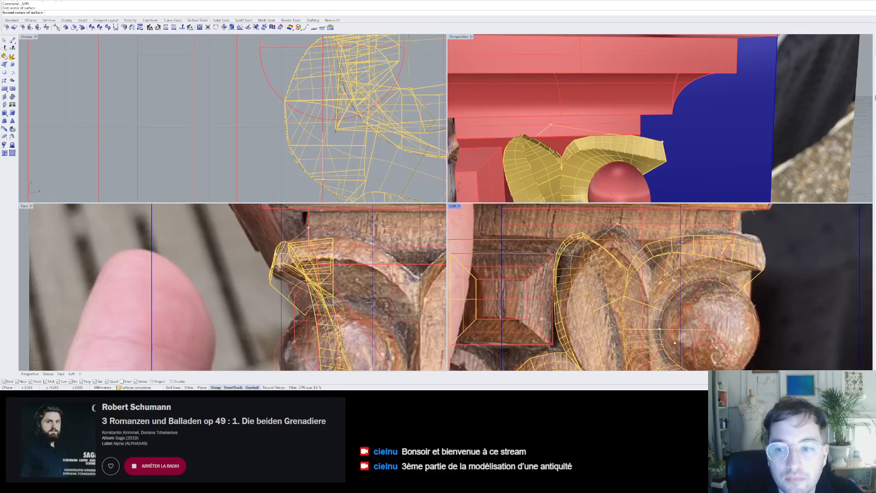
scroll(314, 151, "down", 10)
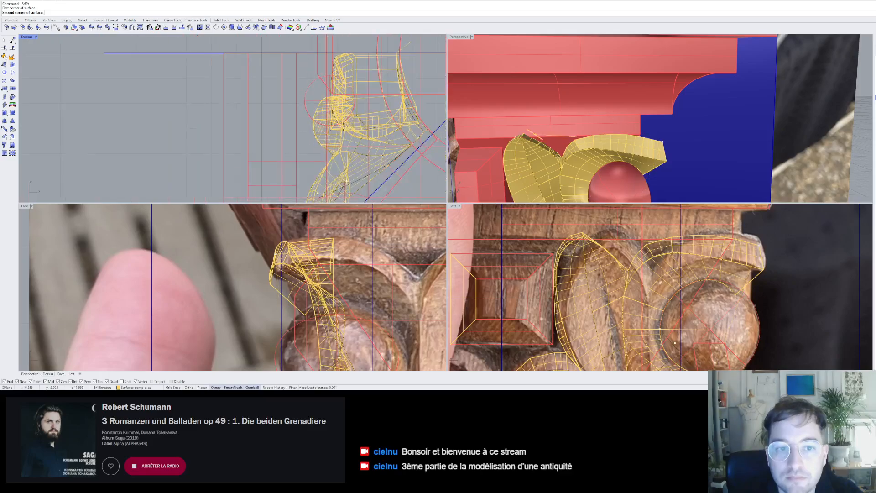
scroll(342, 123, "up", 8)
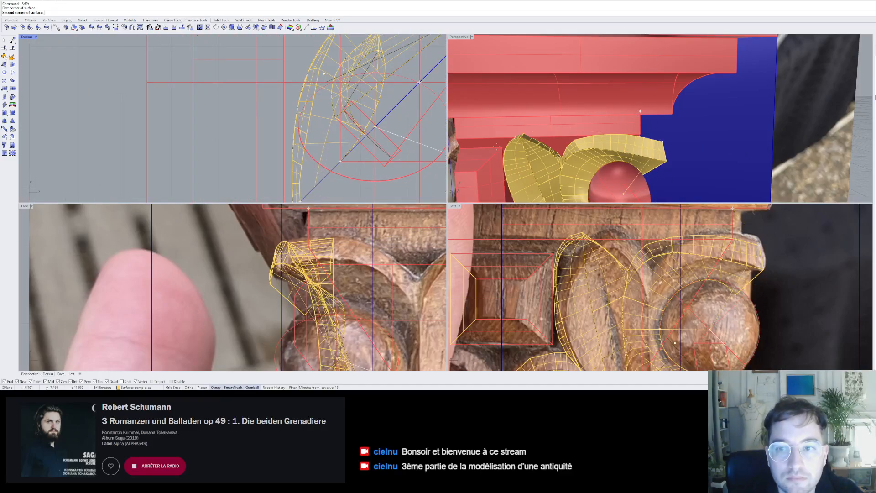
left_click(641, 133)
scroll(634, 134, "up", 3)
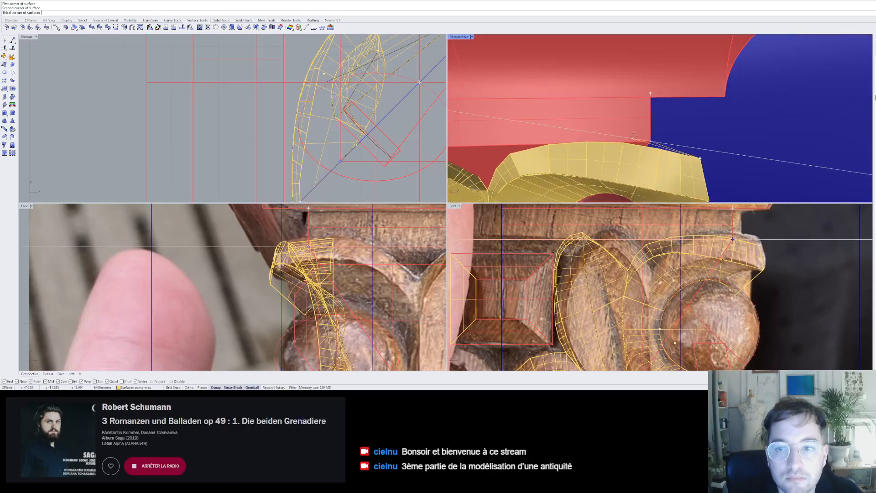
scroll(636, 141, "down", 12)
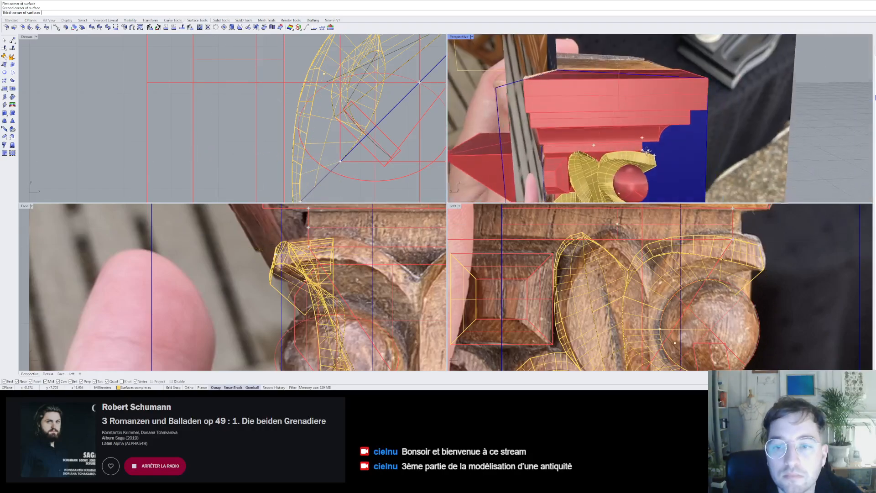
scroll(637, 166, "up", 10)
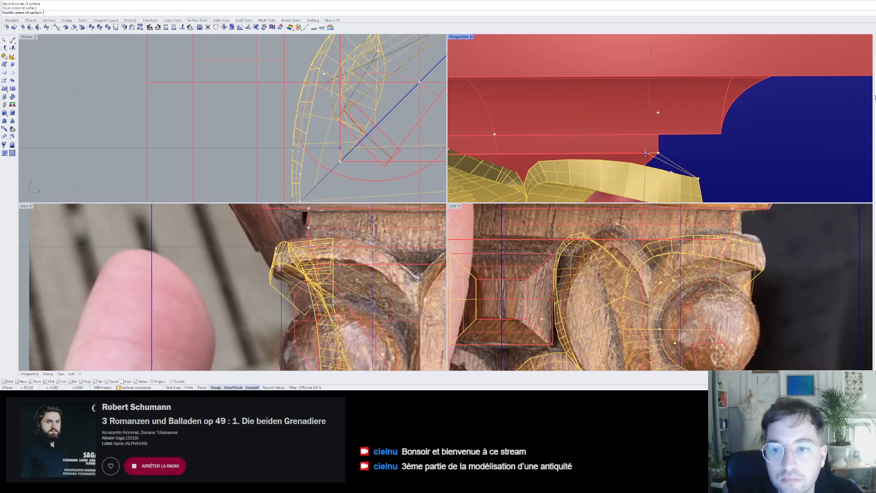
left_click(646, 153)
scroll(685, 146, "up", 8)
scroll(702, 144, "down", 6)
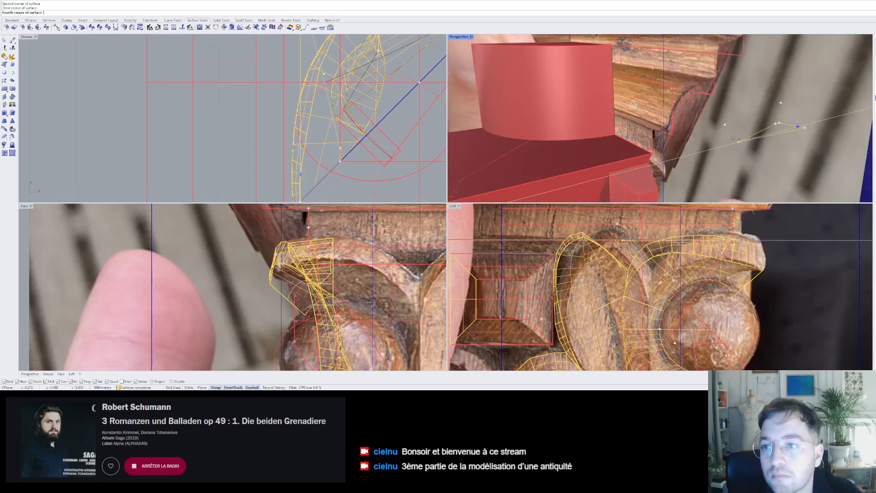
scroll(757, 146, "up", 8)
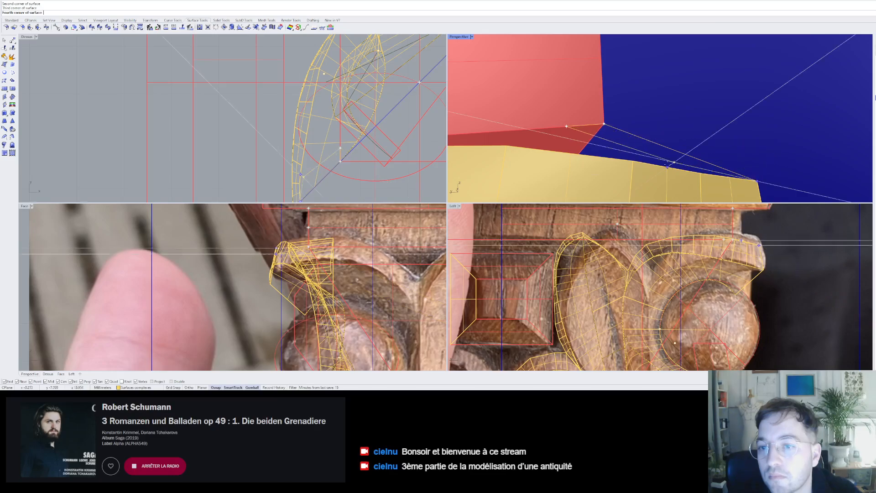
left_click(636, 162)
scroll(637, 163, "down", 3)
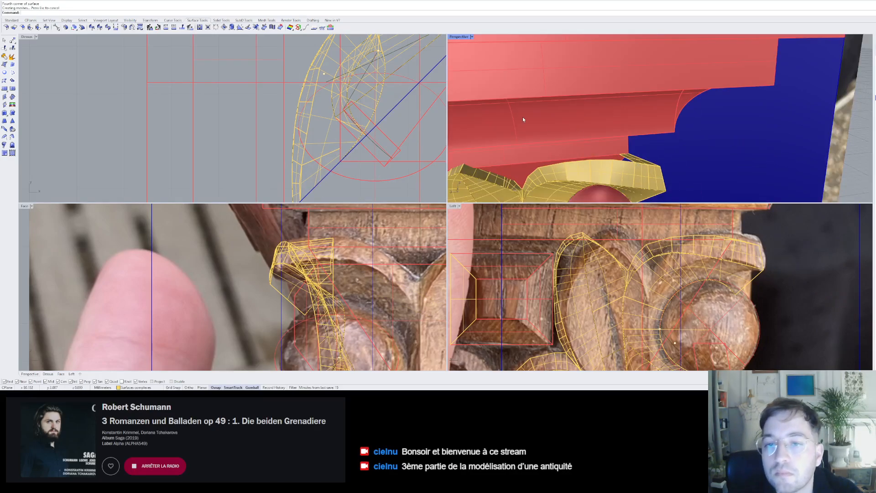
- Set the perspective view to Rendered display and delete the new surface between the curl's tip and the moulding
left_click(471, 37)
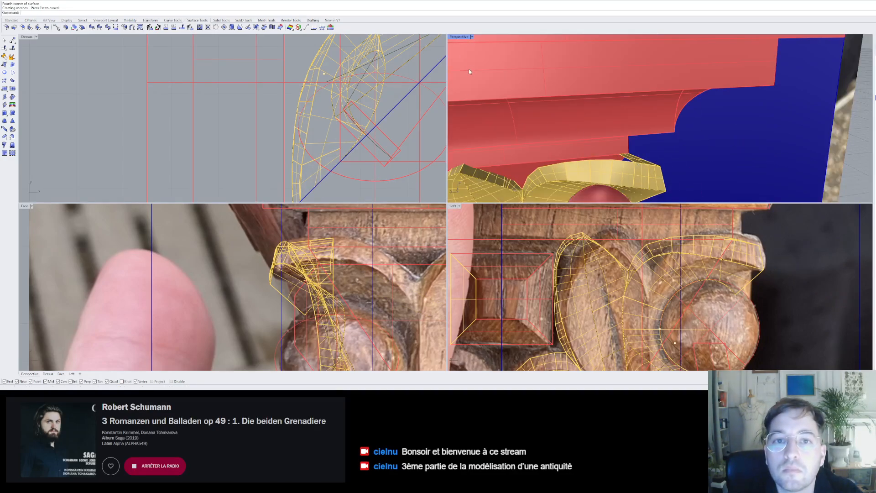
left_click(469, 70)
right_click_drag(648, 169, 562, 175)
left_click(562, 170)
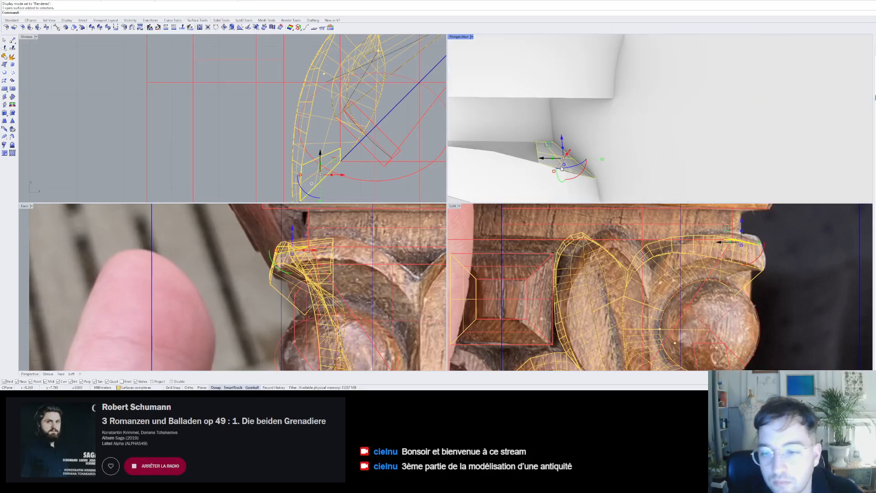
key("Delete")
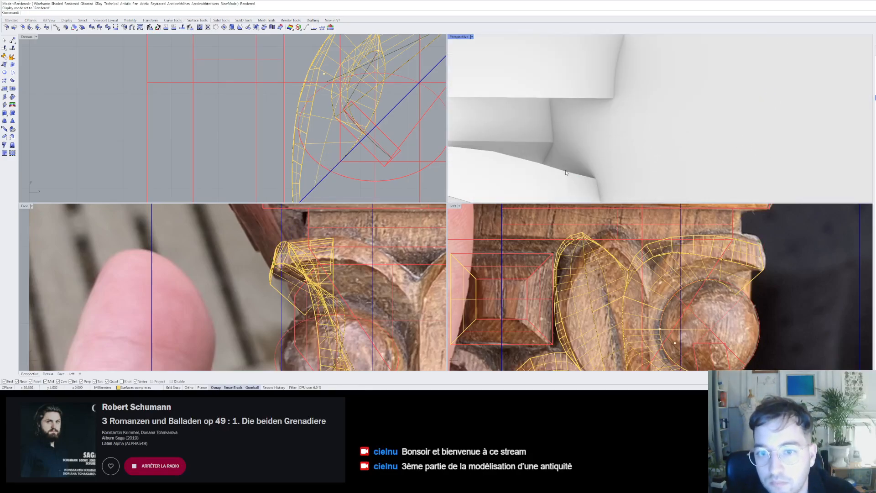
- Build a four-corner surface joining the tip end of the rim's upper edge to the moulding's lower corner
left_click(4, 65)
left_click(567, 171)
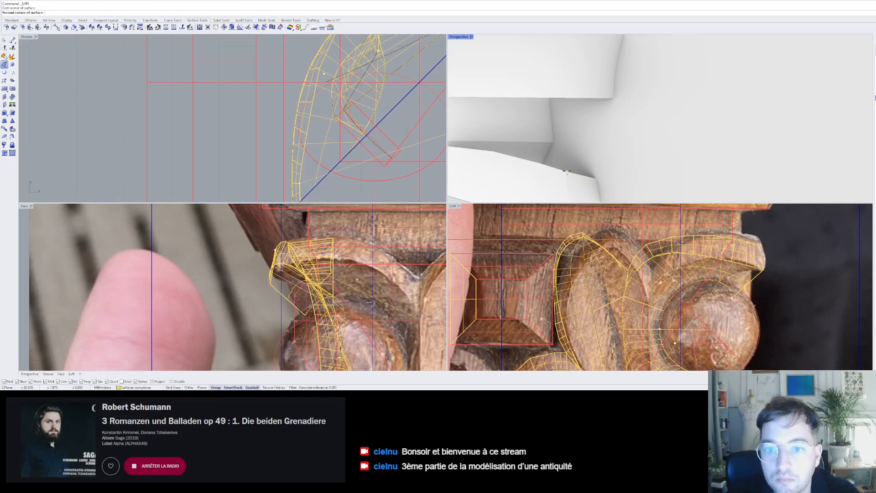
left_click(547, 143)
left_click(554, 142)
left_click(599, 179)
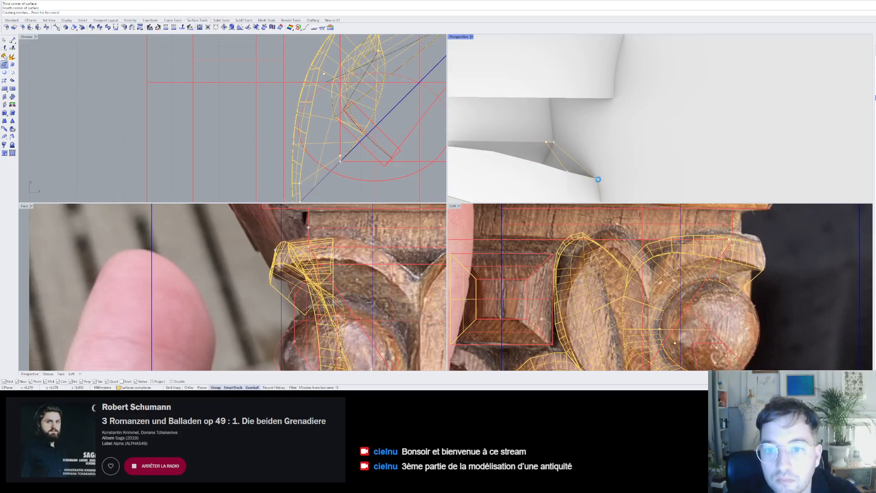
right_click(566, 169)
left_click(567, 172)
left_click(546, 142)
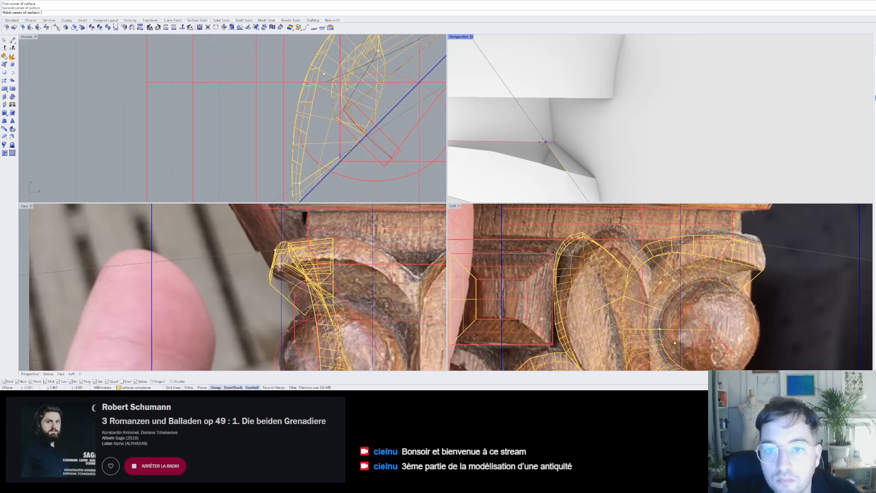
key("Escape")
- Add a second four-corner surface beside the tip piece, between the rim's next edge segment and the moulding's lower edge
right_click(564, 168)
left_click(568, 172)
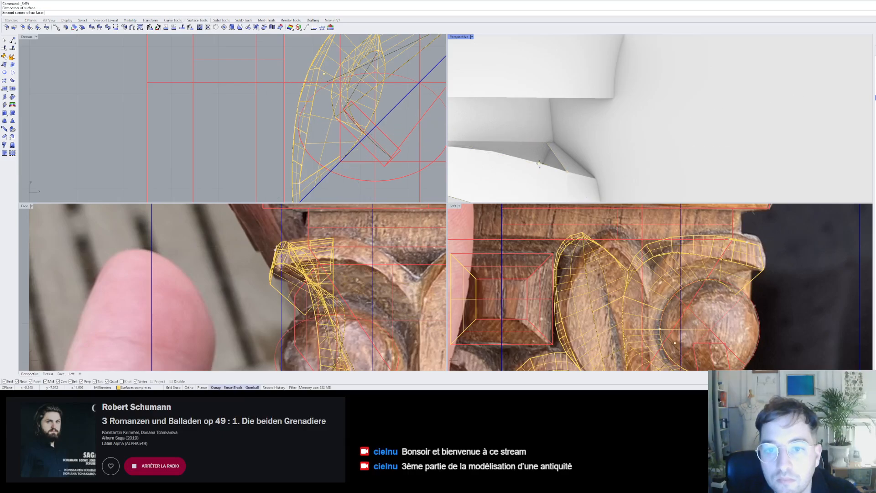
left_click(529, 140)
left_click(536, 142)
- Continue the gap filling with a third four-corner surface along the rim's long upper segment up to the moulding's lower edge
right_click(542, 144)
left_click(538, 162)
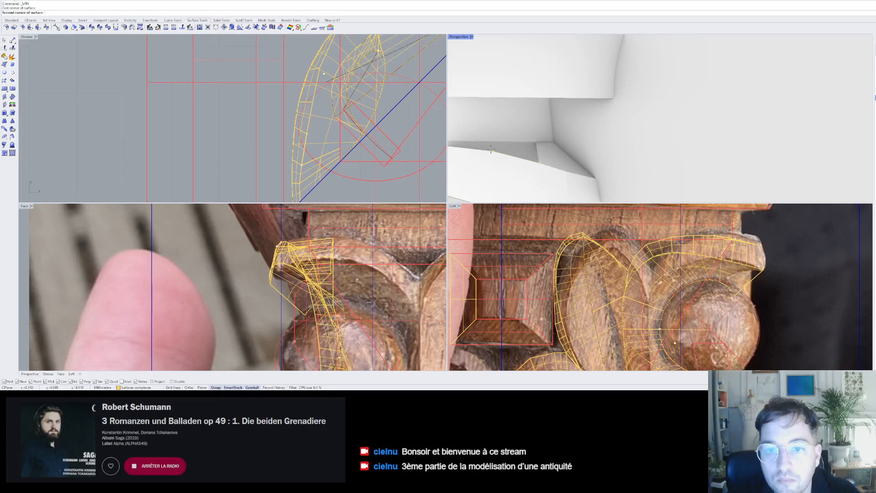
left_click(493, 150)
left_click(497, 142)
right_click_drag(537, 144, 546, 161)
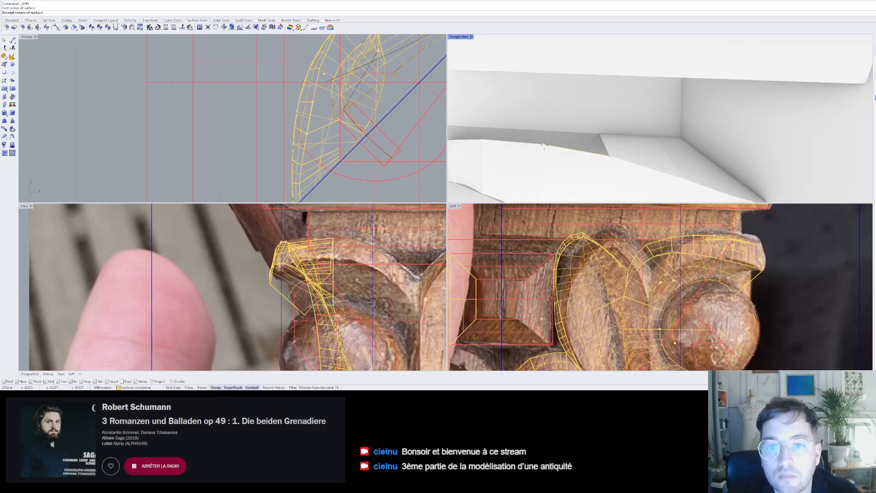
left_click(545, 144)
left_click(546, 131)
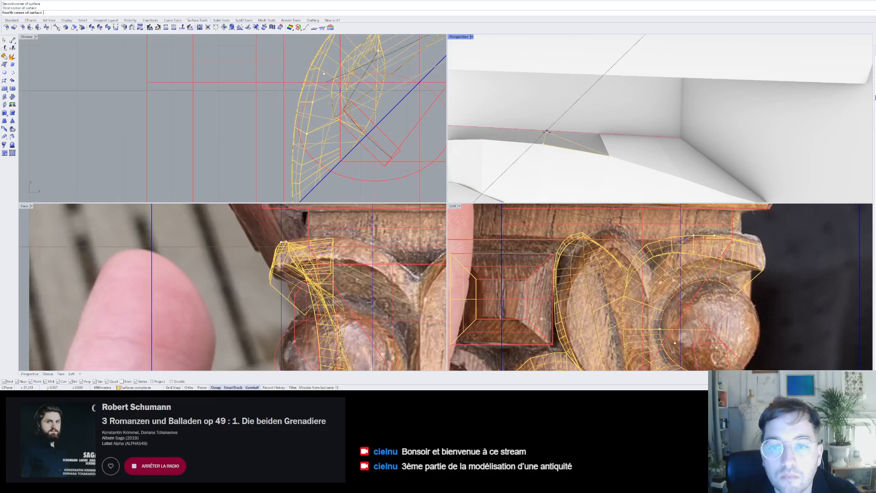
key("Return")
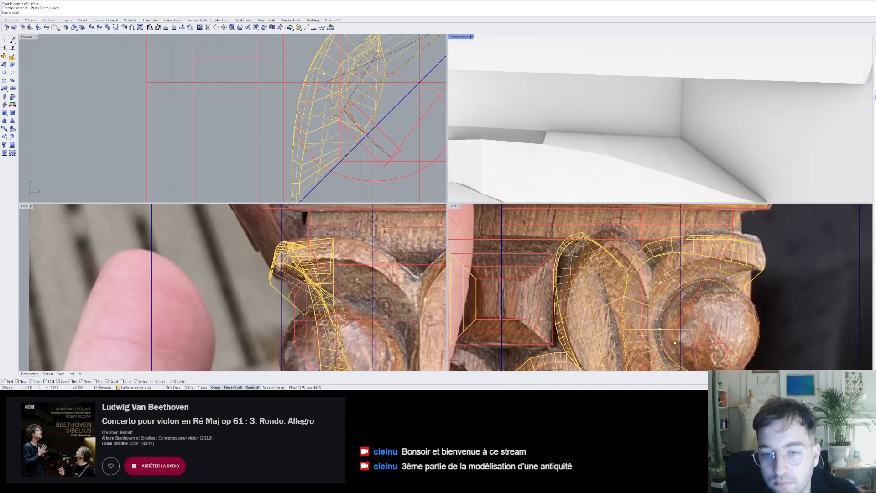
- Add a fourth corner-point surface between rim and moulding, extending the filling from the third piece towards the rim's crest
scroll(664, 131, "down", 6)
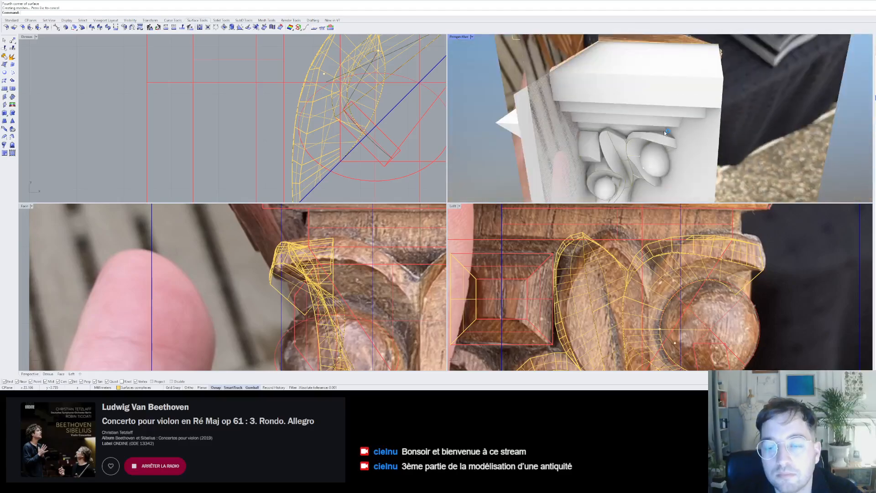
scroll(677, 133, "up", 8)
key("Return")
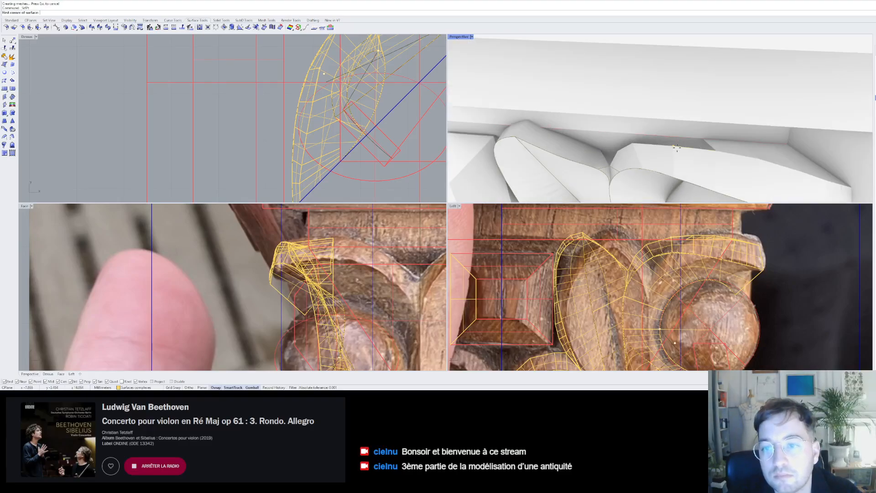
left_click(674, 136)
left_click(674, 136)
left_click(704, 139)
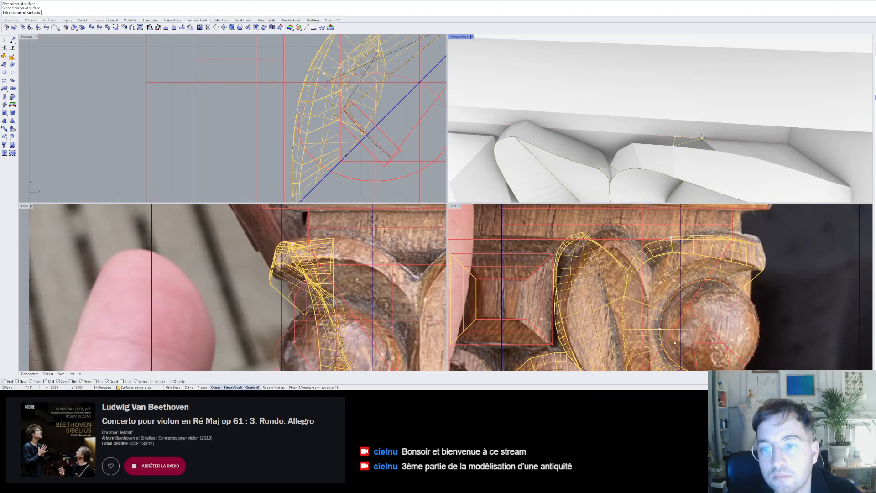
left_click(716, 151)
- Extend the filling to the rim's crest vertex with another four-corner surface against the moulding's lower edge
scroll(676, 151, "up", 3)
key("Return")
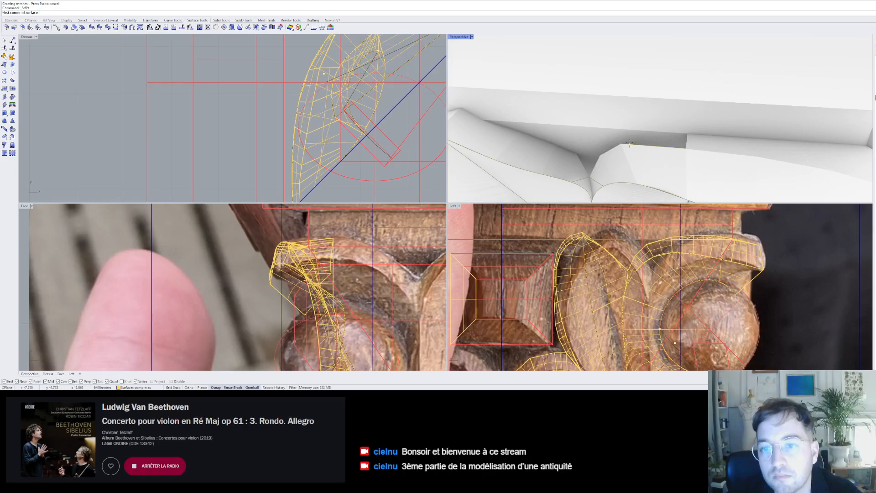
left_click(639, 131)
left_click(687, 133)
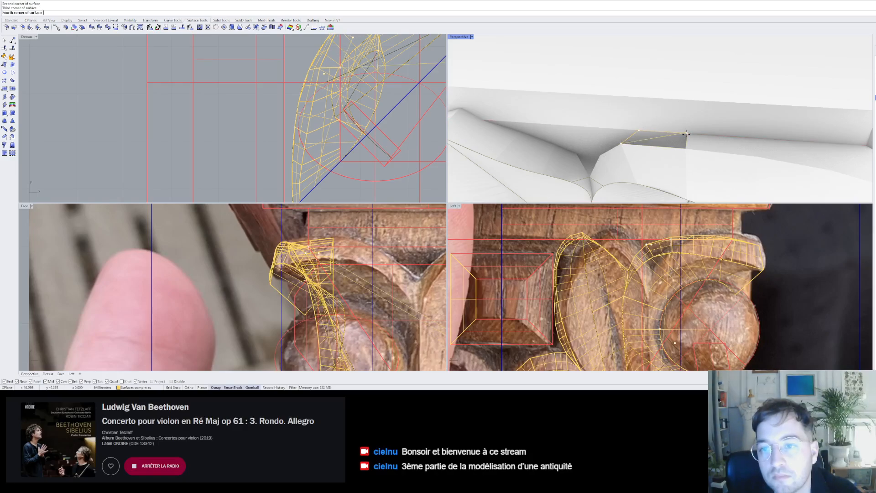
left_click(687, 149)
scroll(585, 160, "up", 3)
right_click(629, 150)
right_click_drag(630, 151, 702, 133)
scroll(649, 149, "down", 6)
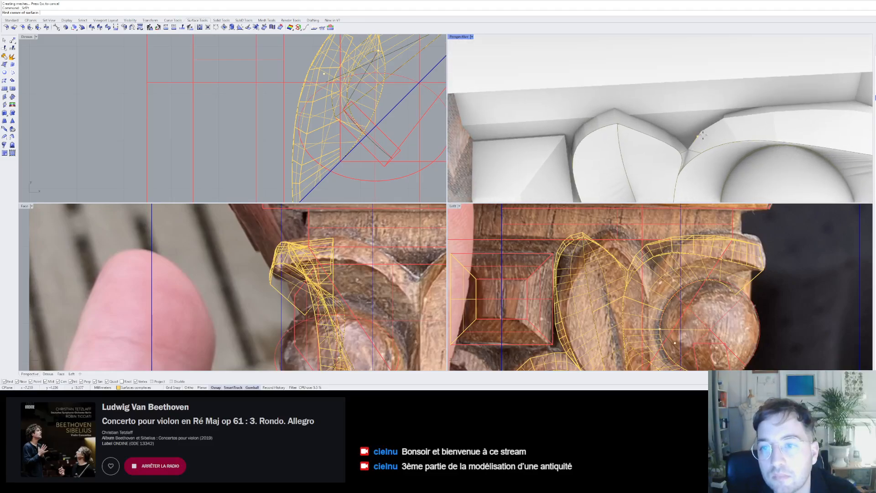
left_click(730, 112)
scroll(731, 111, "up", 7)
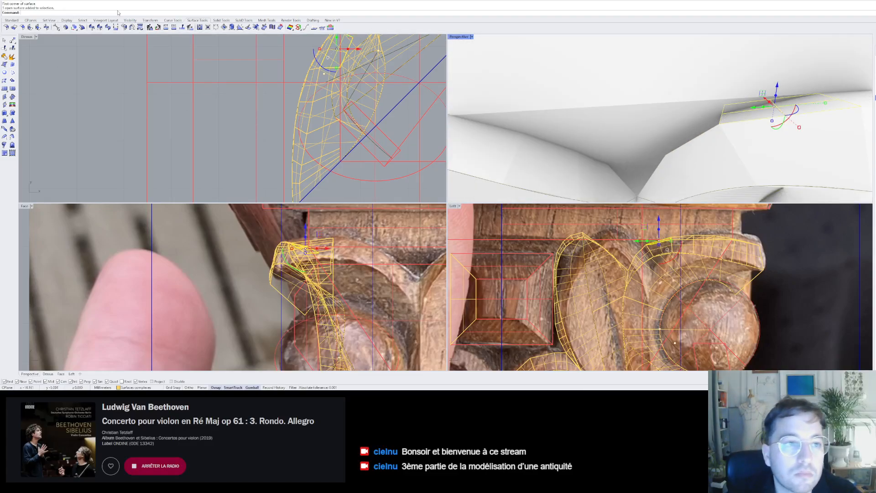
scroll(432, 96, "down", 6)
scroll(515, 118, "down", 8)
mouse_move(529, 117)
right_mouse_down()
mouse_move(608, 108)
mouse_move(634, 135)
right_mouse_up()
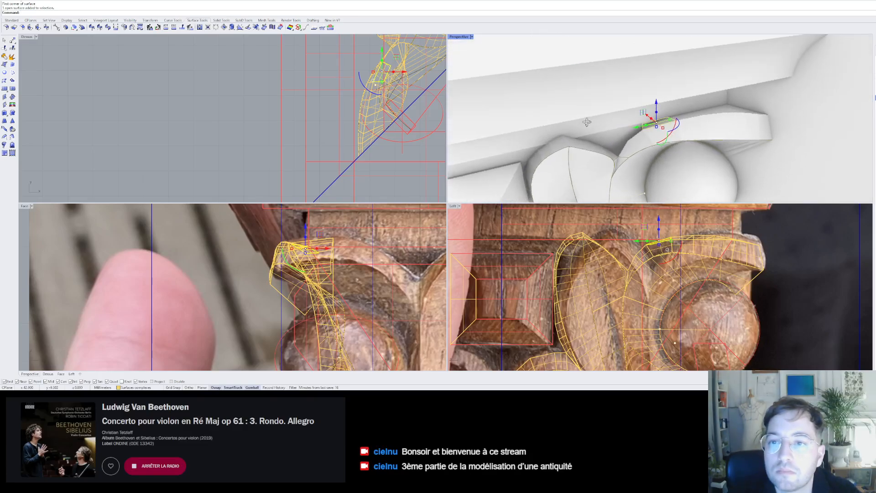
key("Escape")
scroll(633, 135, "up", 6)
right_click(633, 135)
left_click(619, 150)
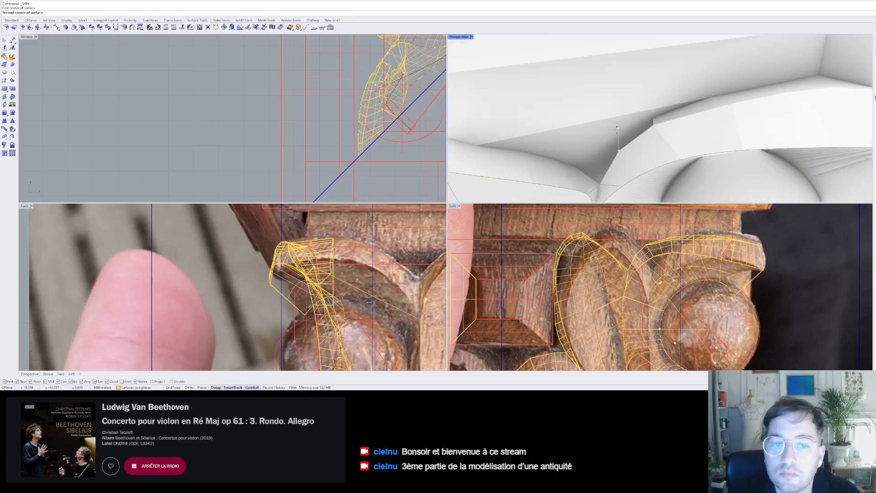
scroll(324, 273, "up", 3)
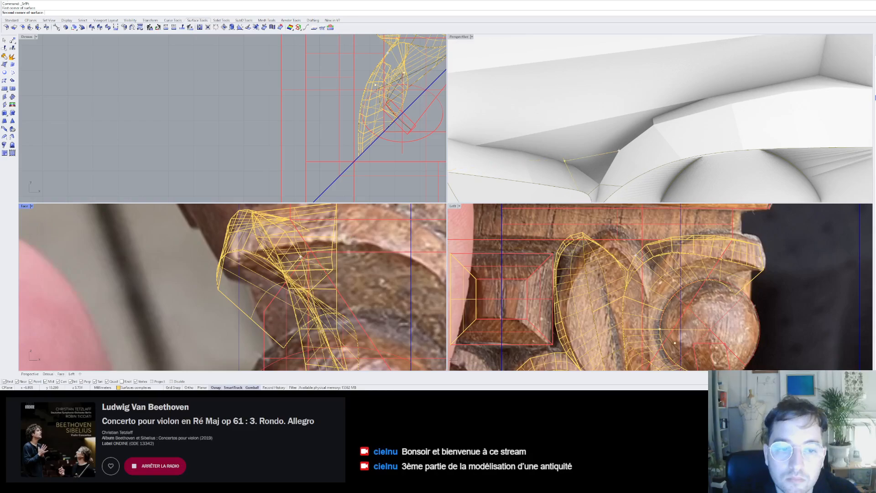
left_click(666, 119)
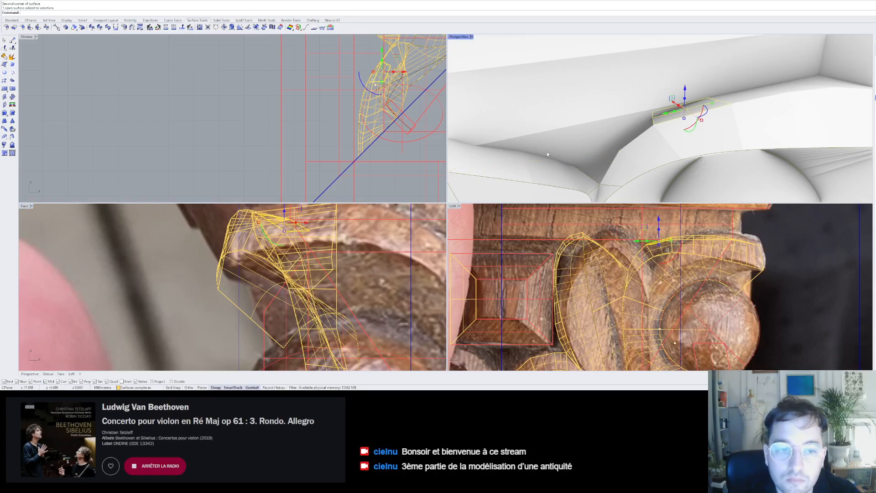
scroll(290, 230, "up", 8)
left_click(329, 238)
left_click(336, 232)
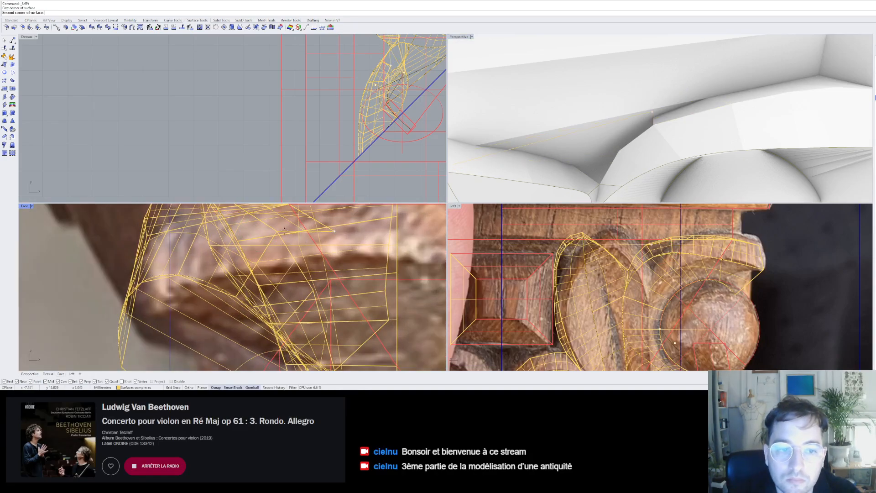
left_click(277, 232)
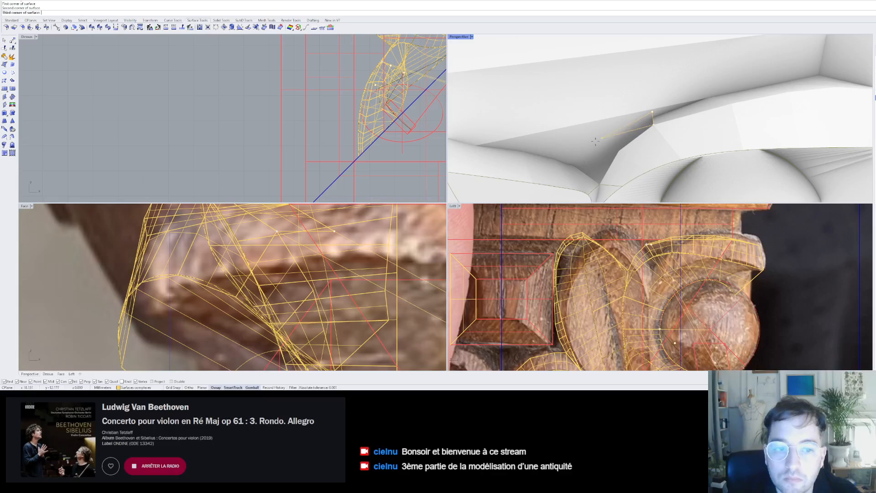
scroll(349, 252, "up", 2)
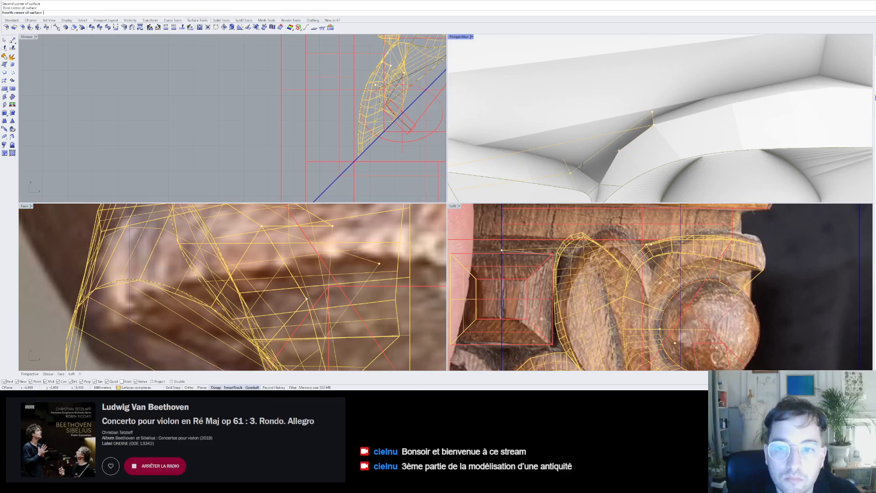
key("ctrl+z")
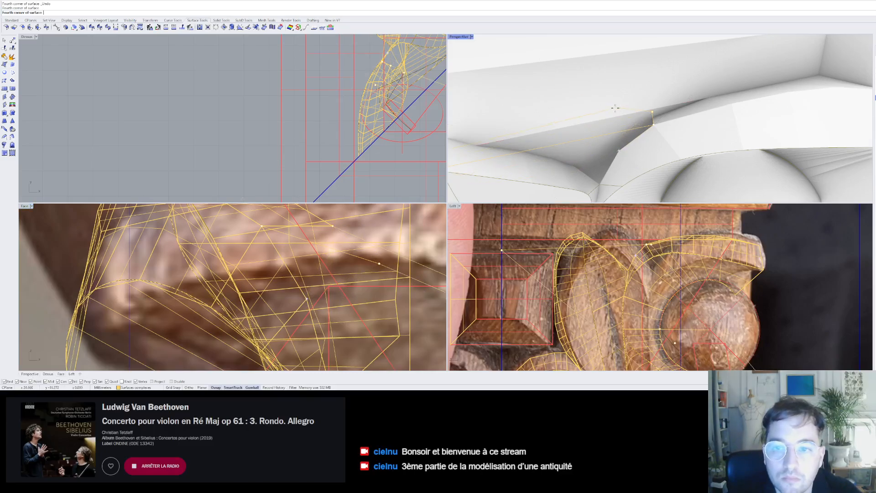
key("Escape")
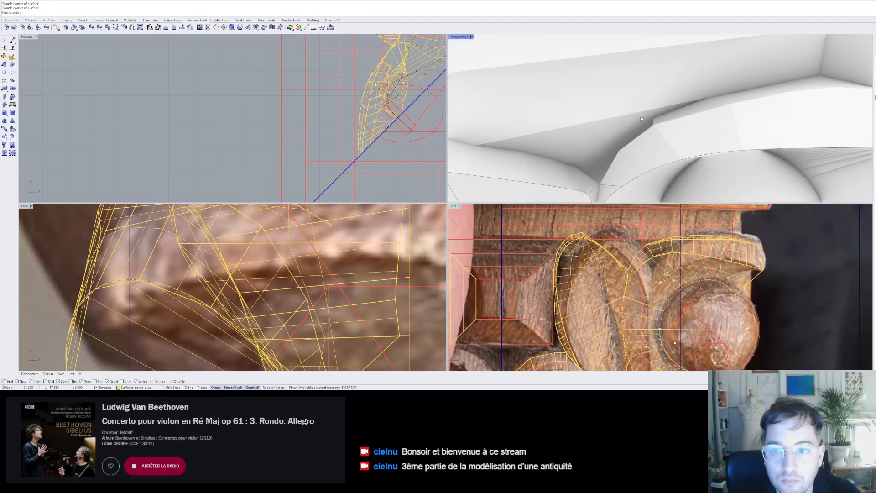
- Add a four-corner surface behind the rim's descending segment, continuing from the end edge of the existing gap strip
left_click(333, 226)
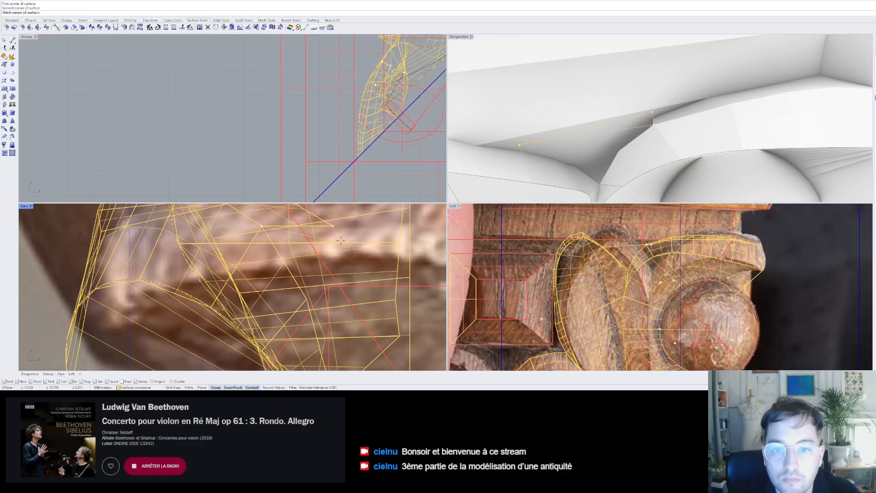
left_click(340, 241)
left_click(616, 154)
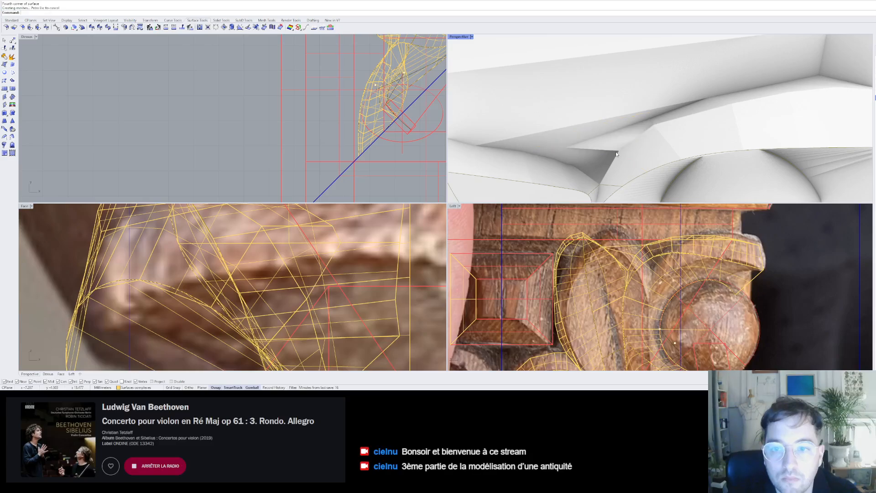
- Turn on solid points for the new surface and move its free back corner down beside the rim's lower vertex, forming a narrow strip
left_click(605, 149)
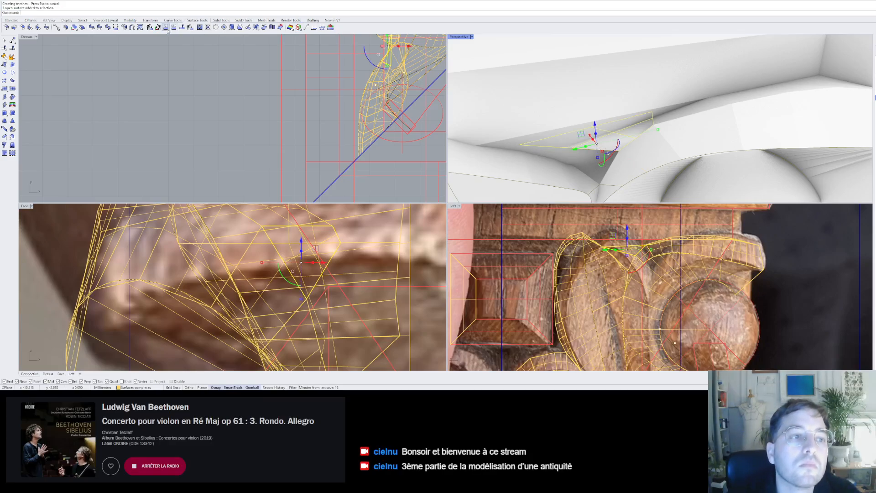
left_click(222, 21)
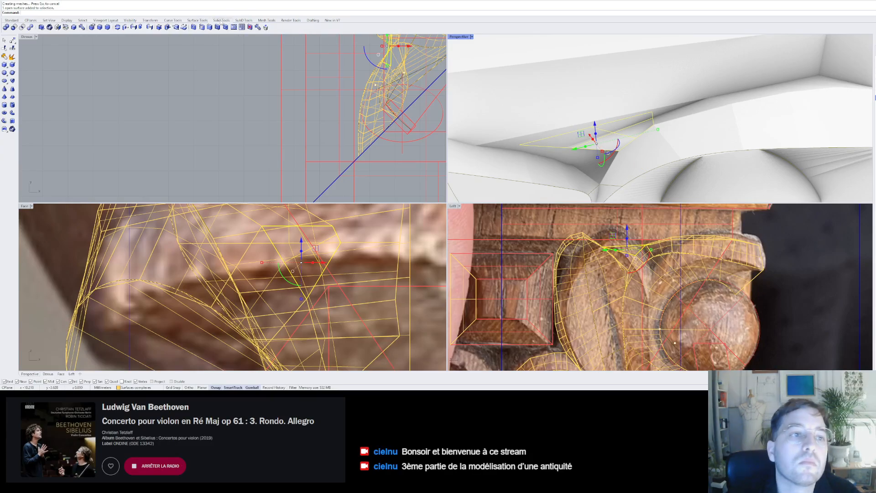
left_click(160, 27)
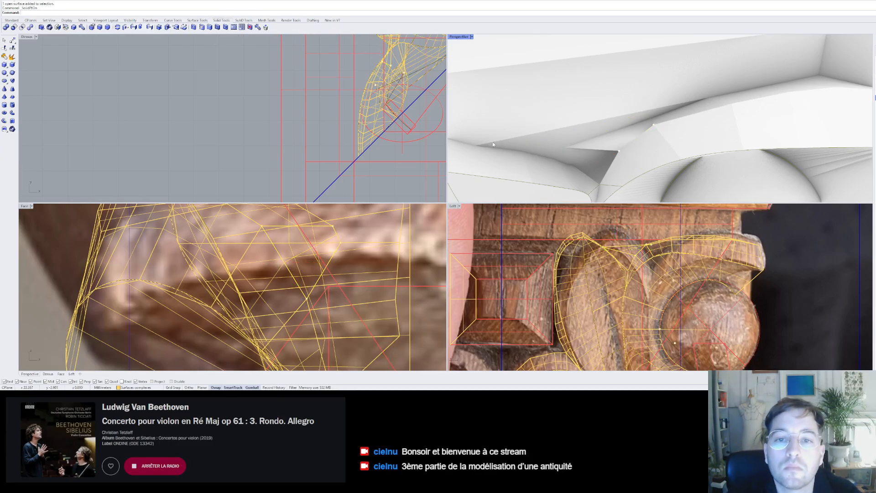
left_click(306, 300)
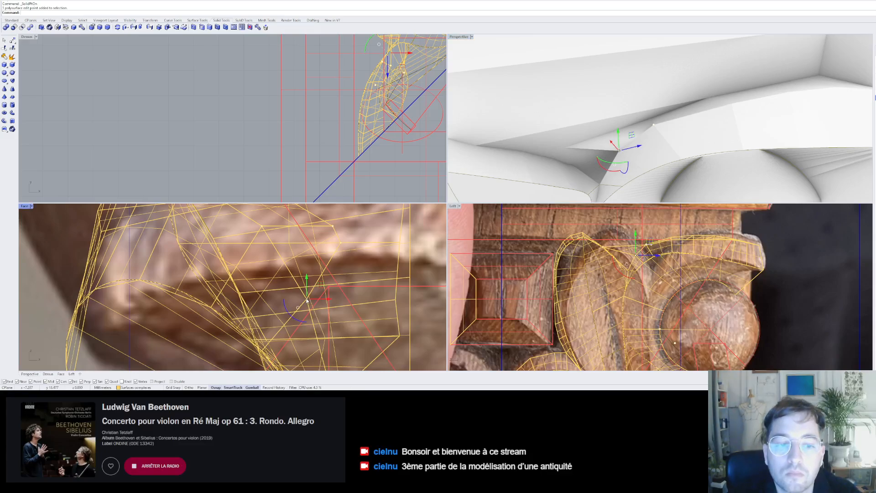
left_click(341, 243)
left_click_drag(355, 228, 361, 257)
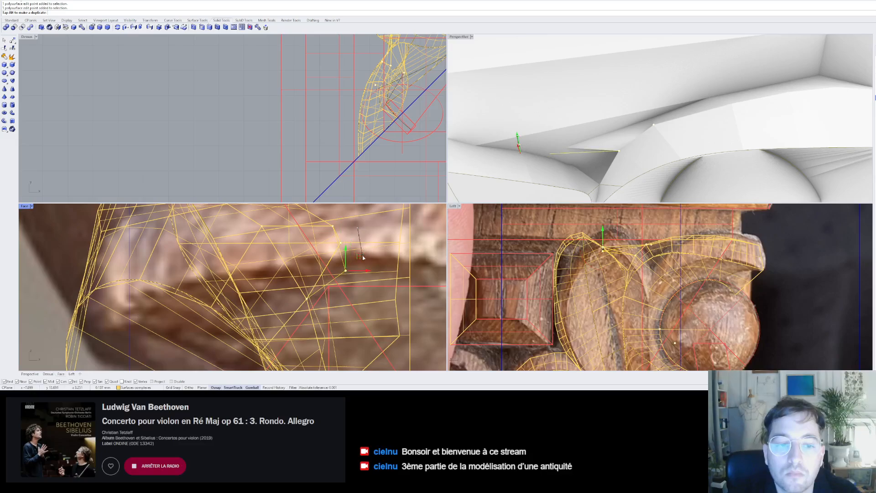
left_click_drag(541, 154, 609, 140)
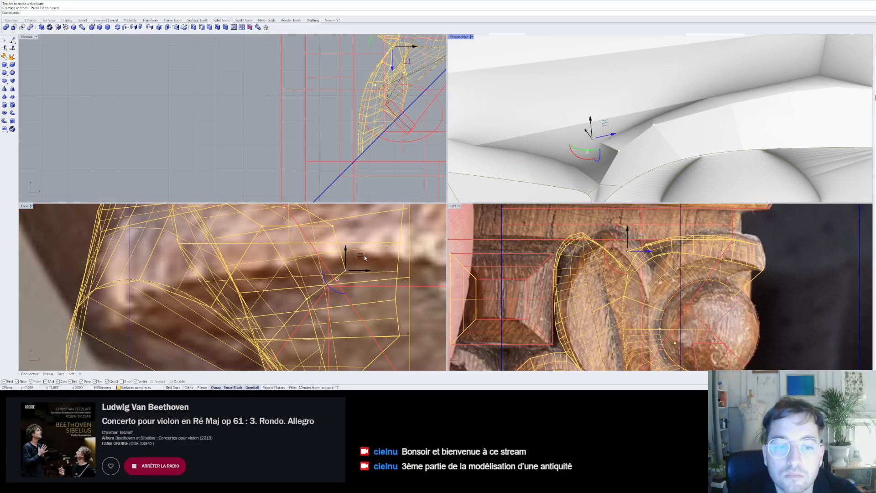
left_click_drag(365, 257, 369, 262)
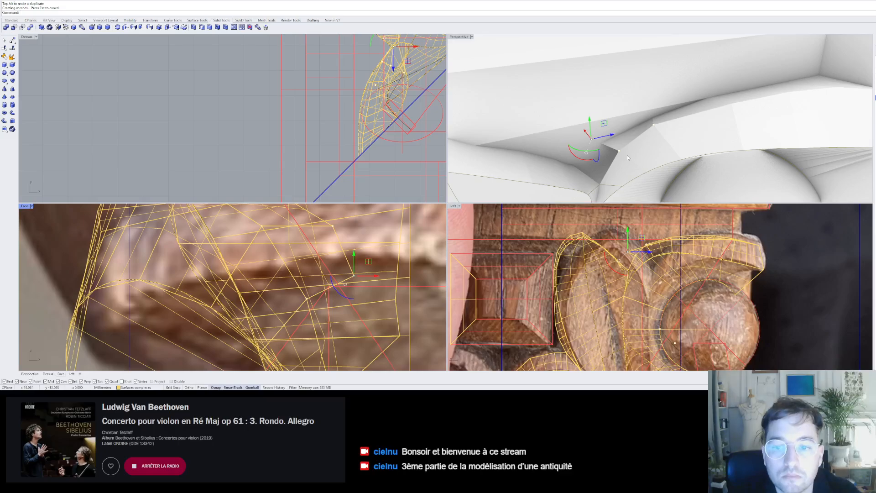
scroll(632, 253, "up", 4)
left_click_drag(640, 236, 665, 246)
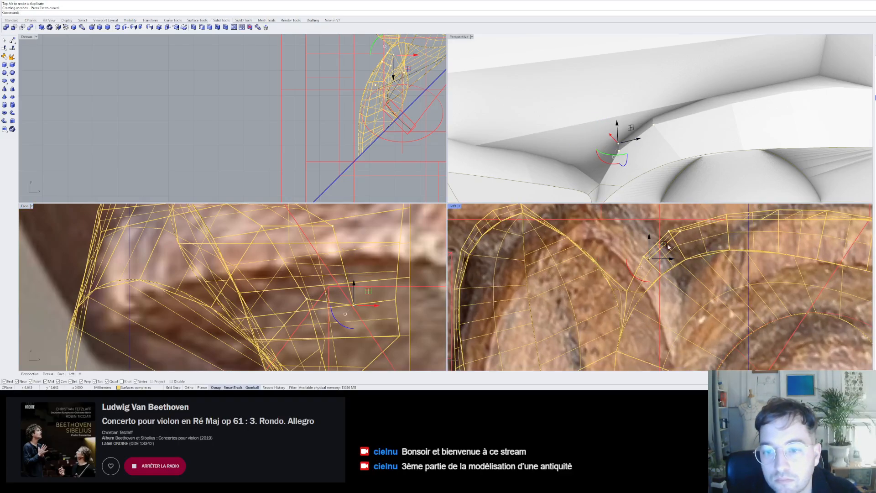
key("Escape")
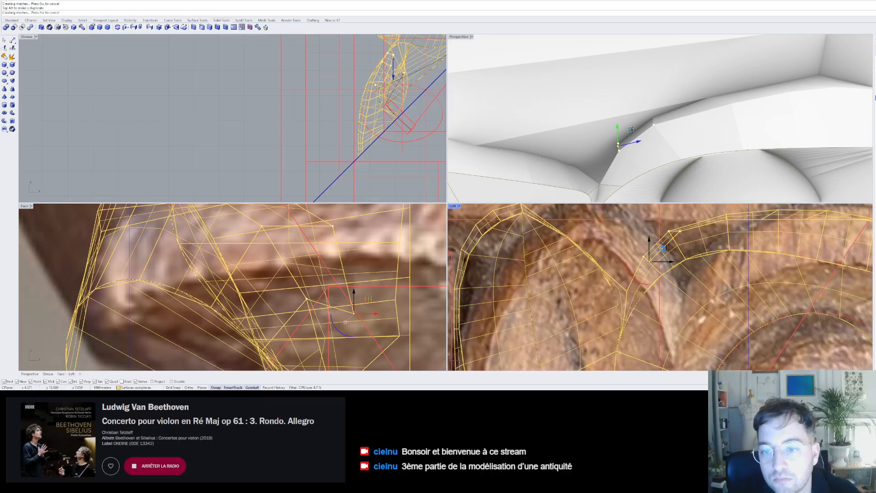
- Join the narrow new surface with the neighbouring gap surface along the rim
scroll(671, 242, "up", 3)
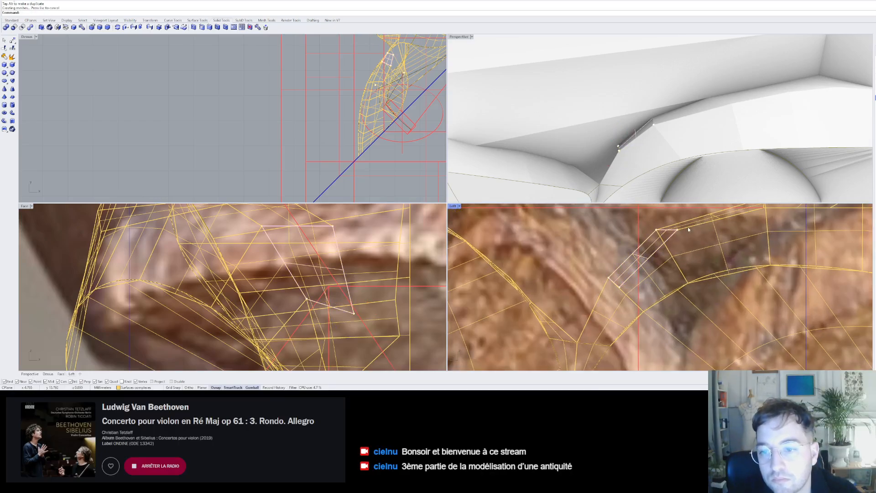
left_click(707, 242)
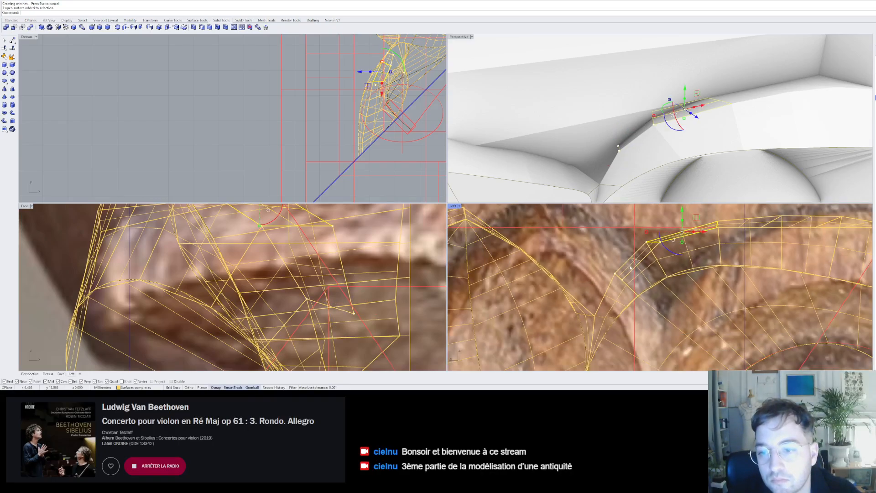
scroll(649, 260, "down", 2)
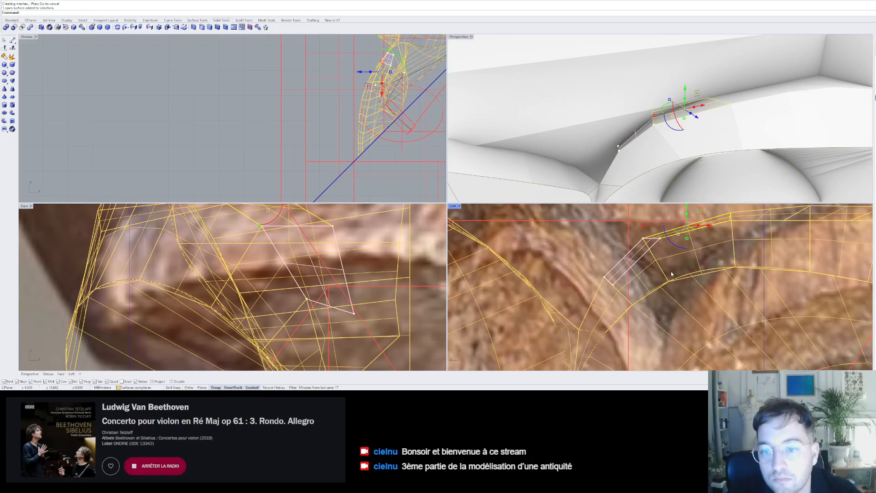
left_click(643, 251)
left_click(4, 58)
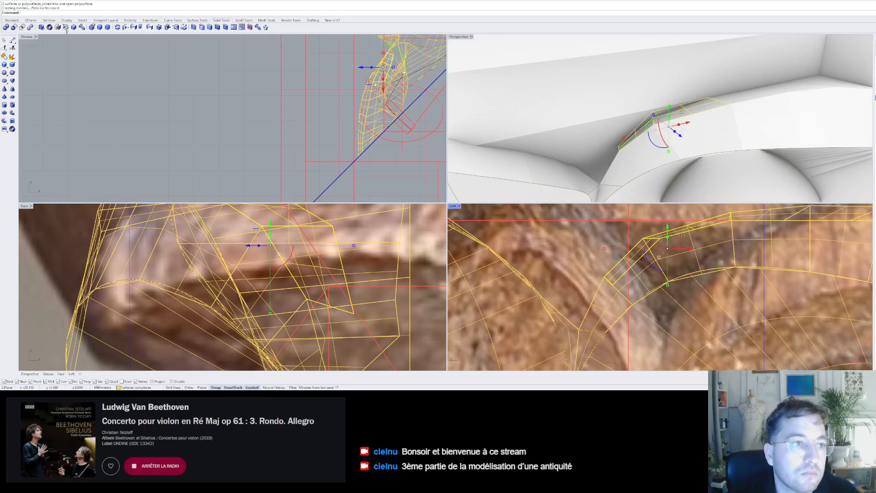
- Show the joined strip's solid points and shift the back corner shared by its two faces down toward the valley between the curls
left_click(158, 27)
scroll(639, 242, "up", 2)
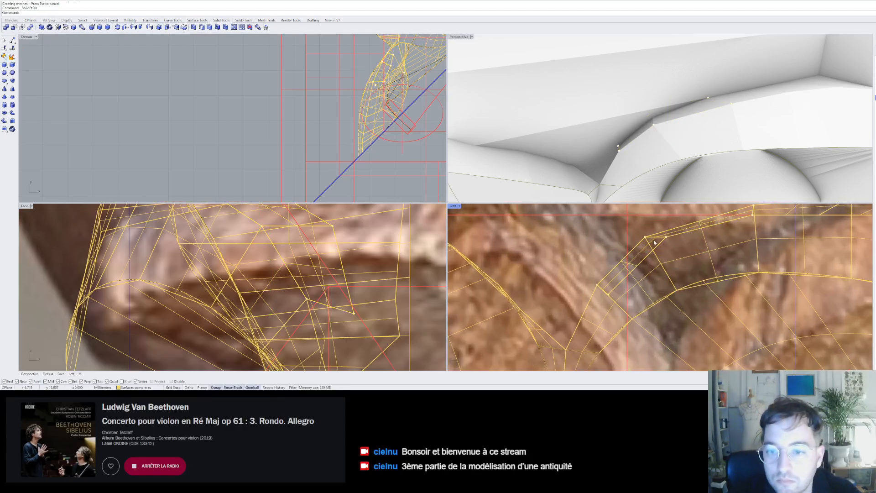
left_click(667, 236)
left_click_drag(678, 230, 663, 242)
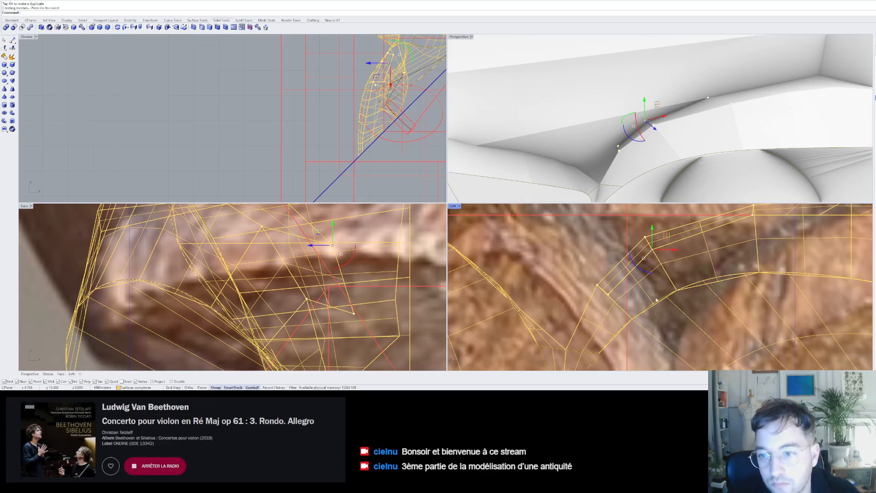
scroll(640, 277, "down", 2)
key("Escape")
key("Escape")
scroll(664, 260, "down", 4)
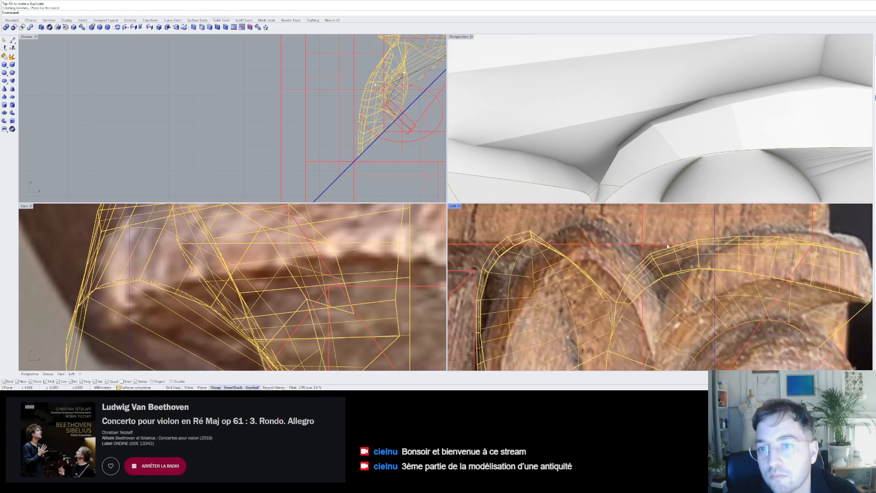
- Add a four-corner surface from the strip's lower end down the rim to the vertex where the curl meets the neighbouring leaf
scroll(663, 129, "down", 6)
right_click_drag(663, 129, 631, 129)
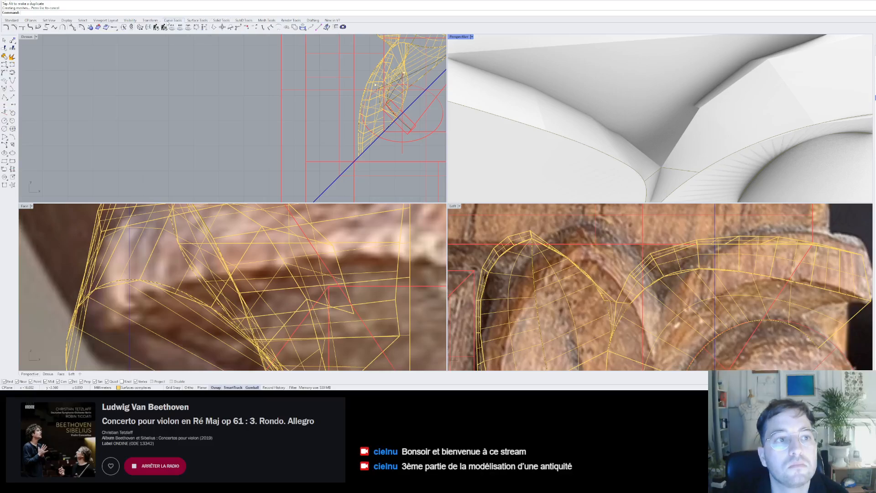
left_click(150, 20)
left_click(193, 20)
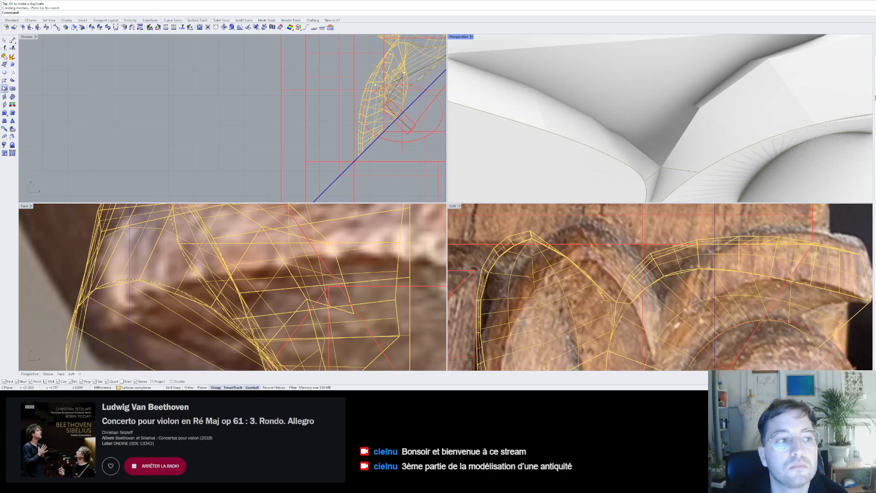
left_click(5, 65)
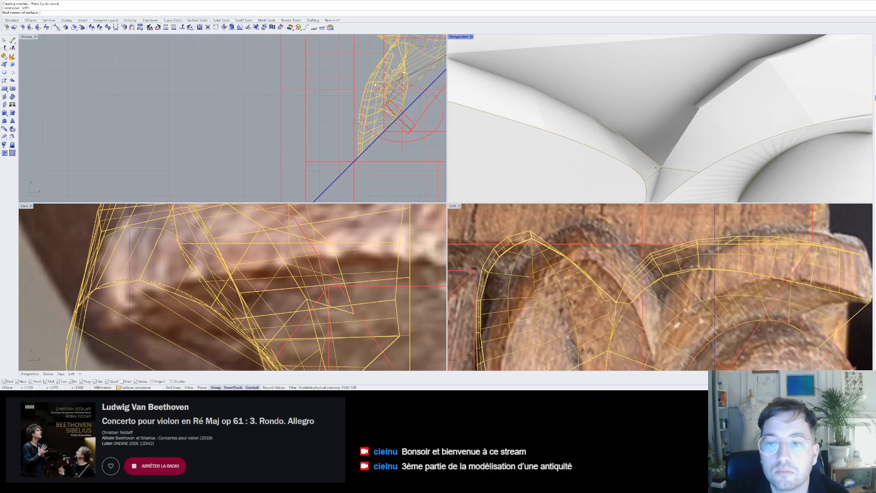
left_click(660, 167)
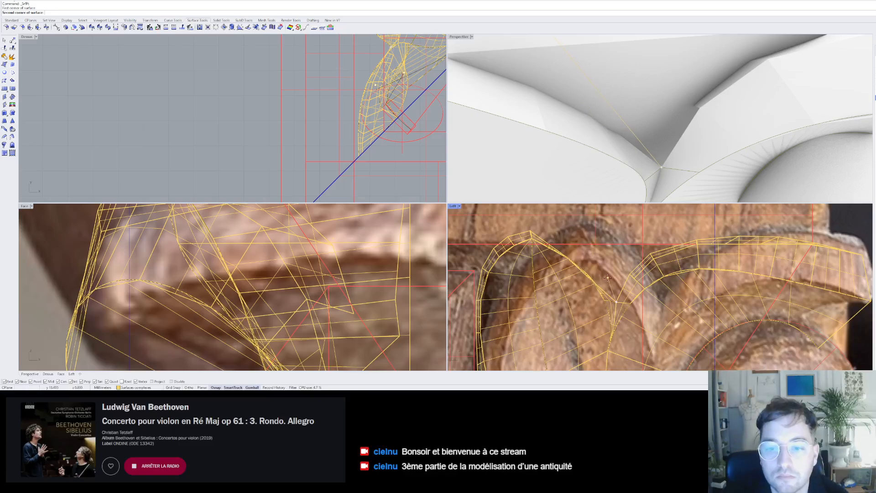
scroll(333, 279, "down", 8)
scroll(343, 303, "up", 8)
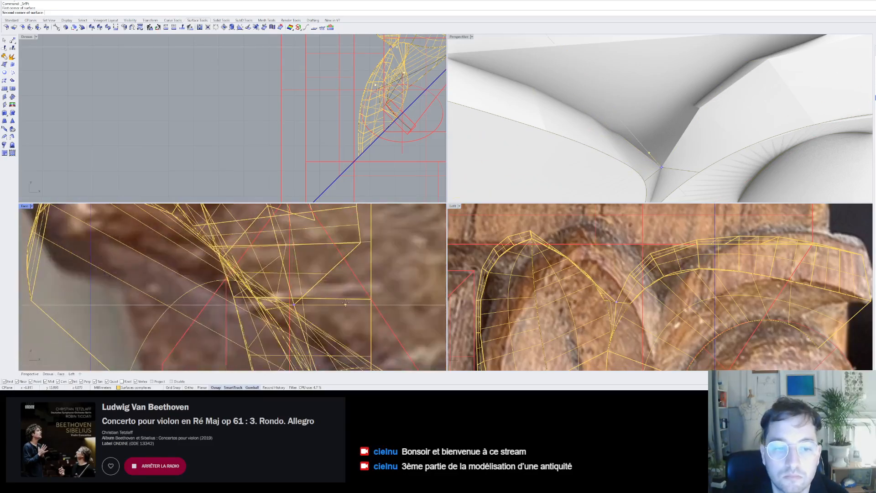
left_click(344, 305)
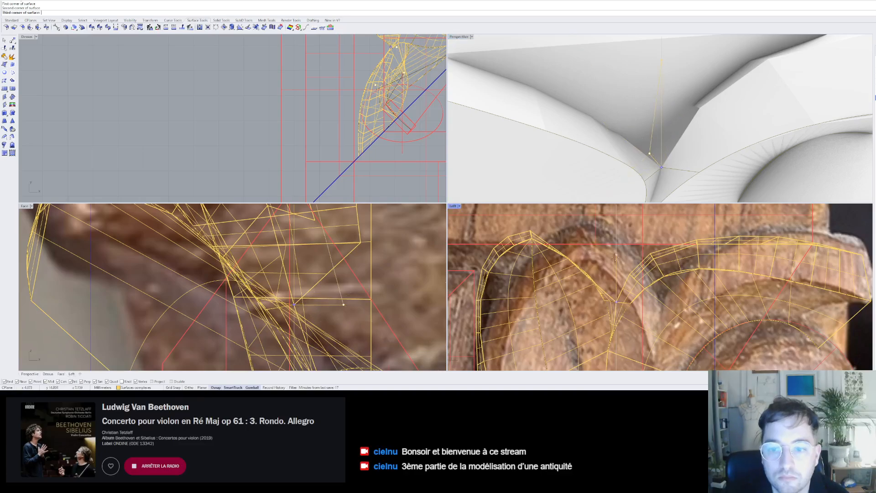
scroll(623, 275, "up", 5)
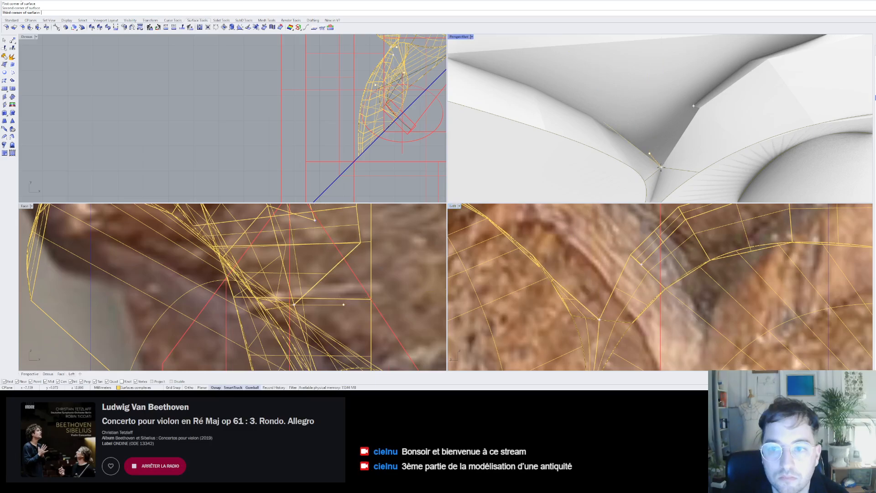
left_click(700, 108)
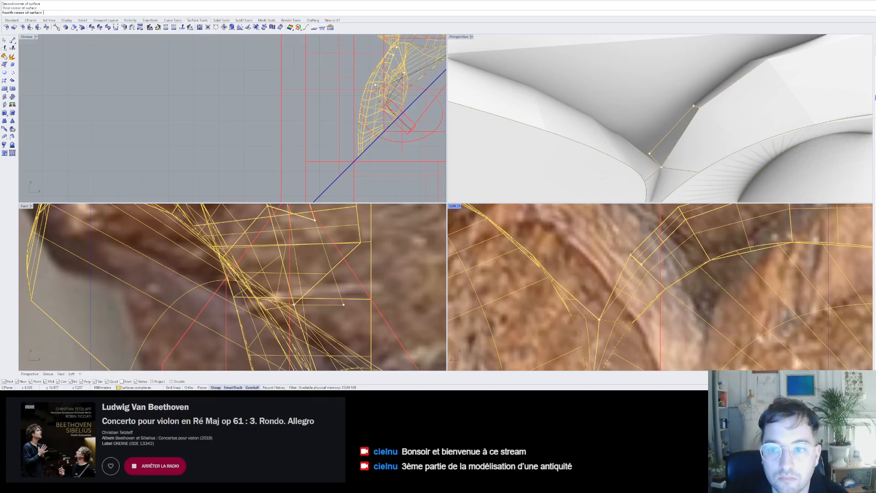
left_click(700, 108)
right_click_drag(699, 108, 630, 139)
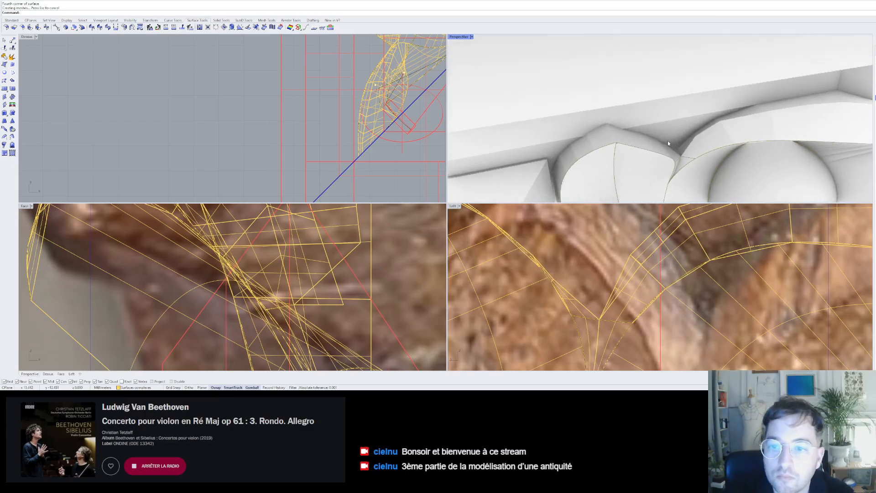
- Add a four-corner surface on the leaf's side of the valley, running from the curl-leaf vertex back along the leaf's rim
scroll(668, 140, "up", 10)
right_click(689, 162)
left_click(688, 179)
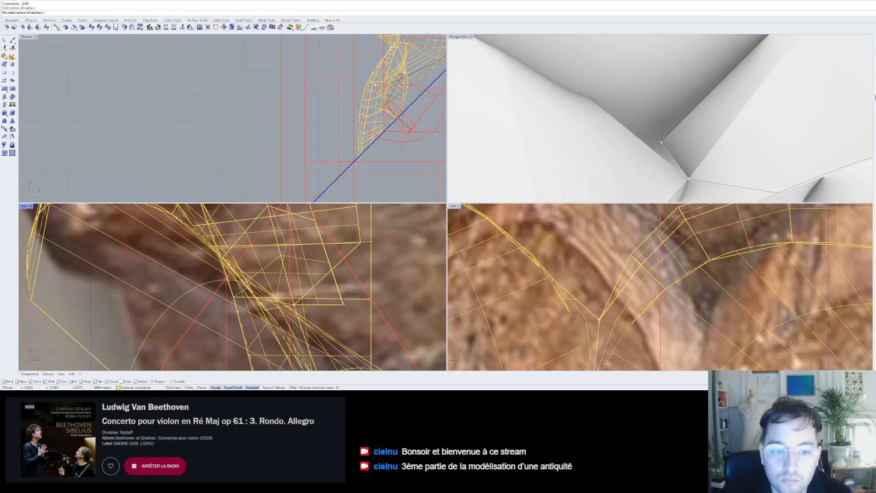
left_click(661, 142)
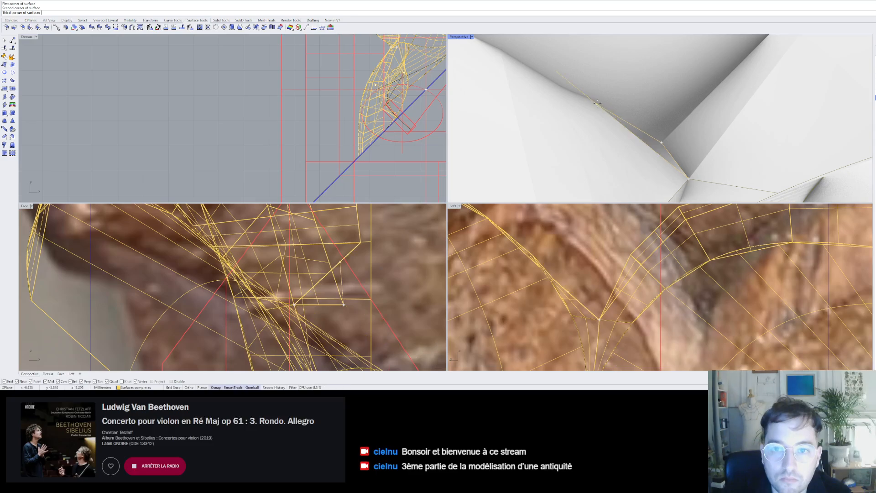
scroll(348, 268, "up", 8)
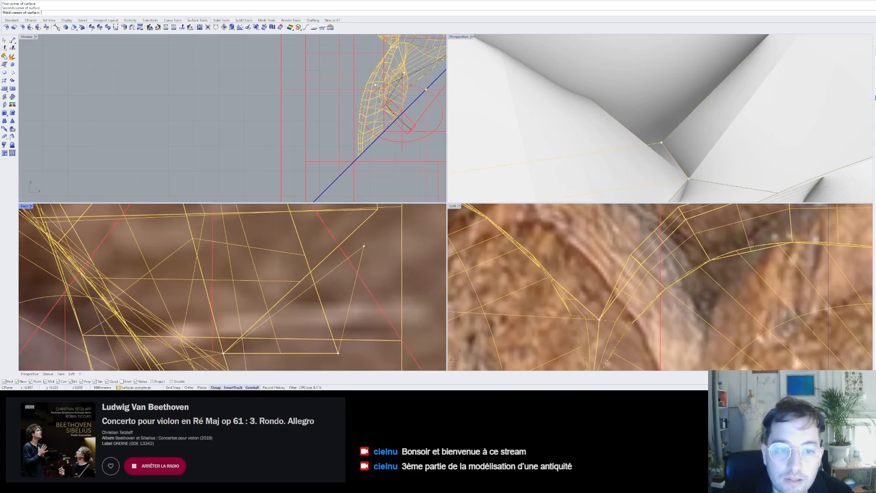
left_click(379, 211)
right_click(518, 172)
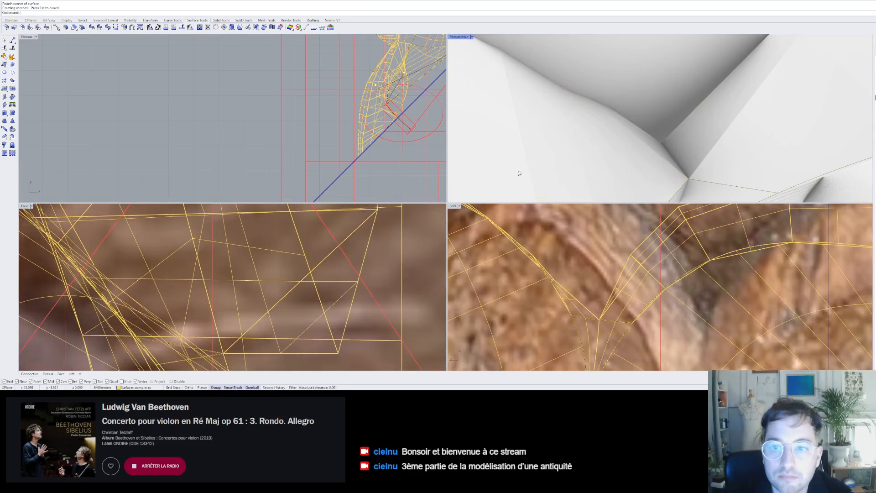
- Join the two small gap surfaces that meet in the valley between the leaf and the curl
scroll(518, 172, "down", 8)
scroll(527, 166, "up", 6)
scroll(527, 164, "up", 5)
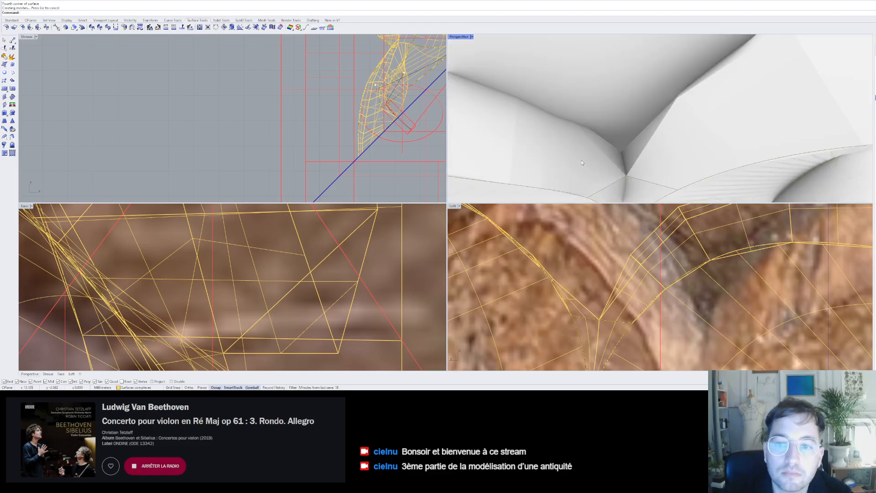
left_click(601, 166)
key("Escape")
scroll(620, 163, "down", 5)
right_click_drag(620, 164, 618, 163)
scroll(616, 171, "down", 5)
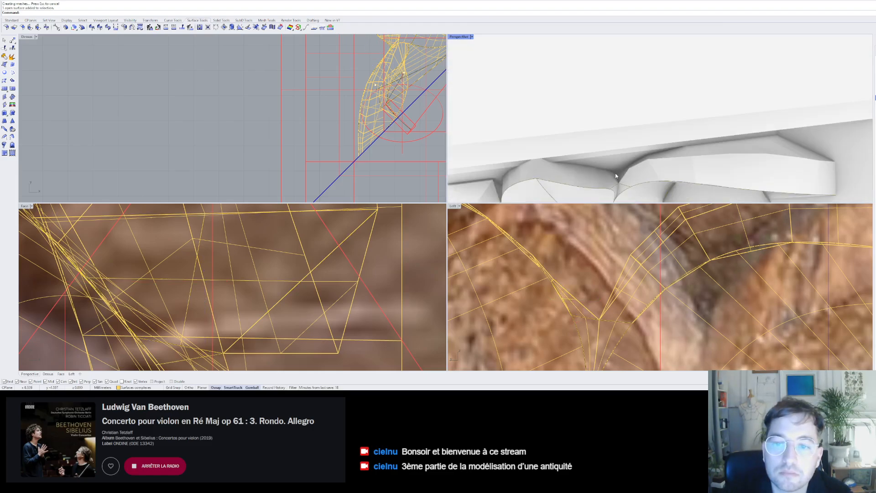
scroll(616, 175, "up", 8)
left_click(621, 177)
left_click(641, 177, "shift")
scroll(605, 158, "down", 8)
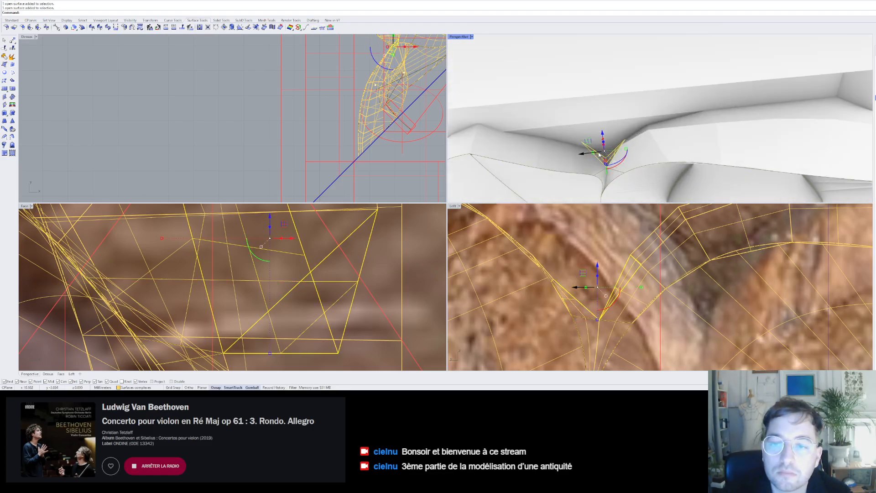
scroll(612, 155, "up", 5)
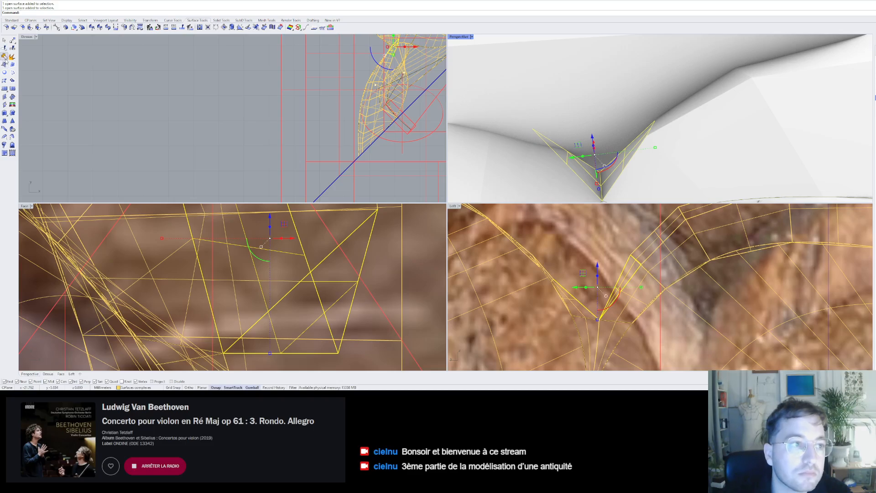
left_click(5, 57)
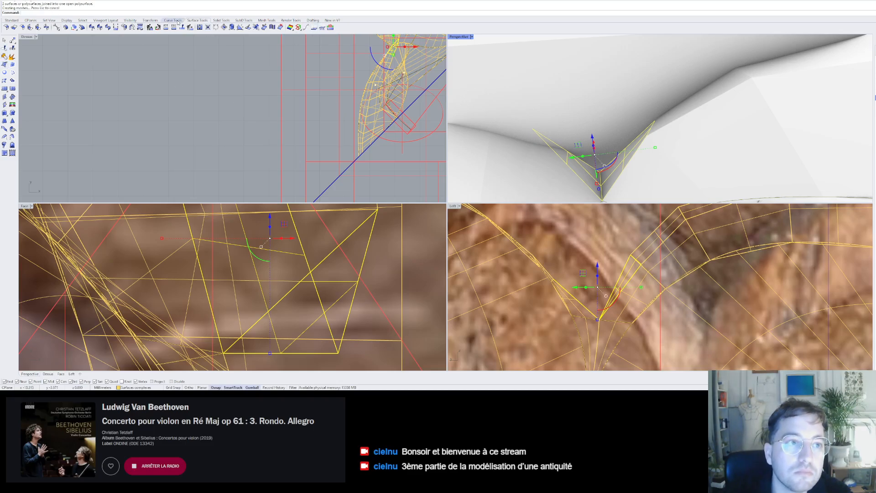
- Show the joined surface's solid points and move the back corner shared by its two faces horizontally backward, deeper into the valley
left_click(220, 20)
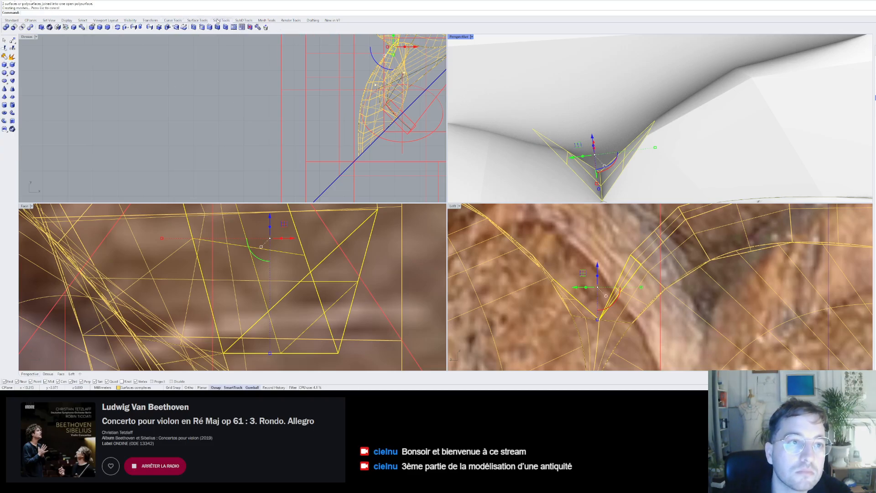
left_click(74, 27)
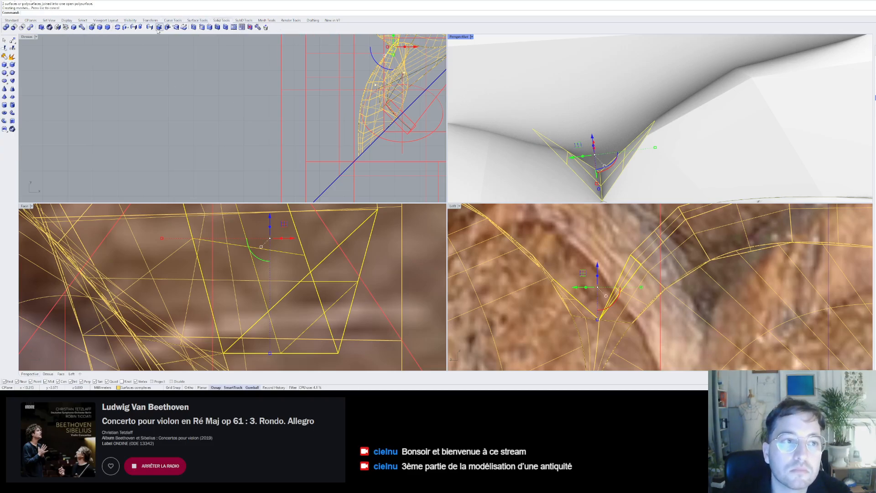
left_click(600, 173)
scroll(368, 254, "up", 2)
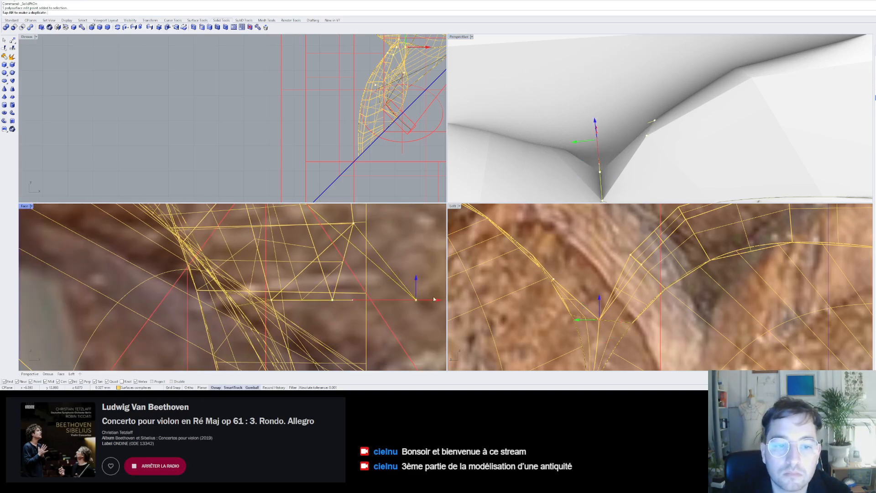
left_click_drag(434, 299, 414, 300)
key("Escape")
key("Escape")
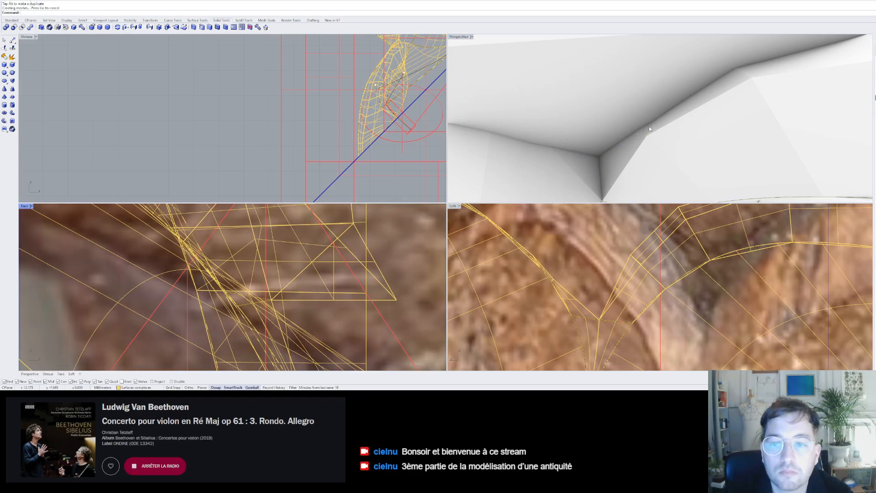
- Try to delete the reference photo planes around the capital
scroll(649, 126, "down", 10)
right_click_drag(649, 126, 608, 132)
scroll(636, 166, "down", 6)
scroll(608, 157, "up", 8)
scroll(617, 121, "down", 8)
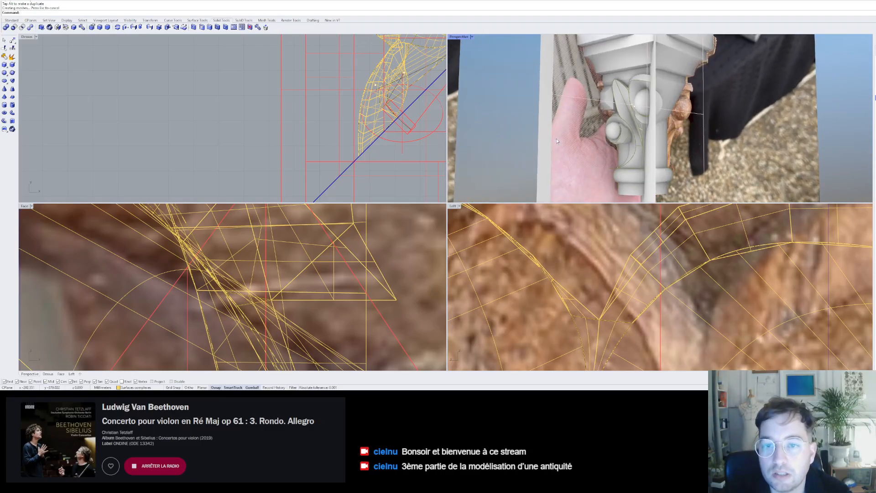
left_click(558, 91)
key("Delete")
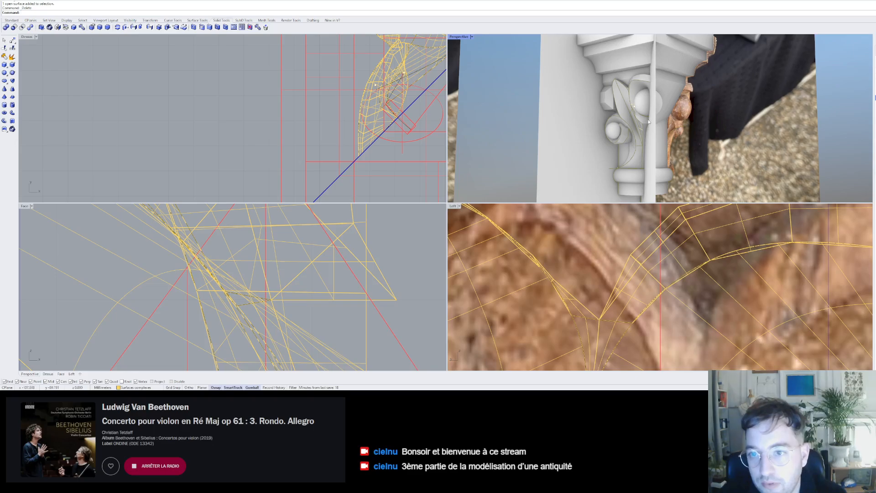
left_click(747, 136)
key("Delete")
scroll(720, 123, "down", 7)
right_click_drag(720, 122, 624, 111)
left_click(606, 121)
key("Delete")
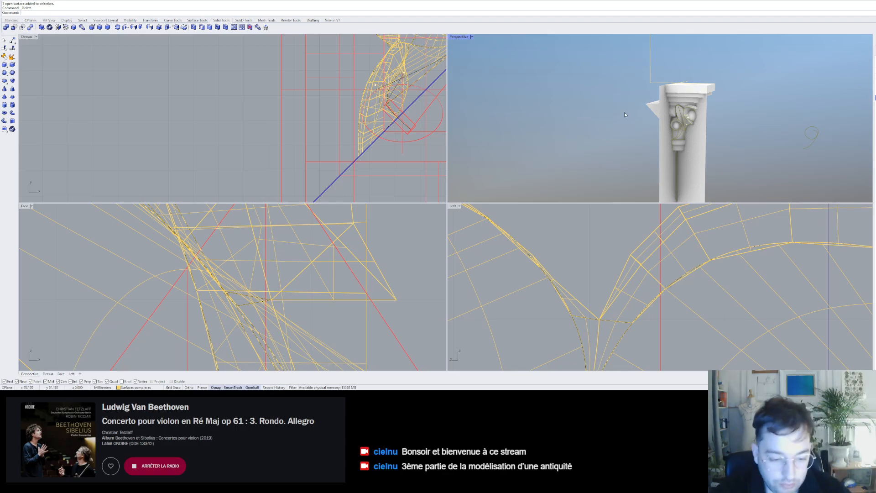
key("ctrl+z")
key("ctrl+z")
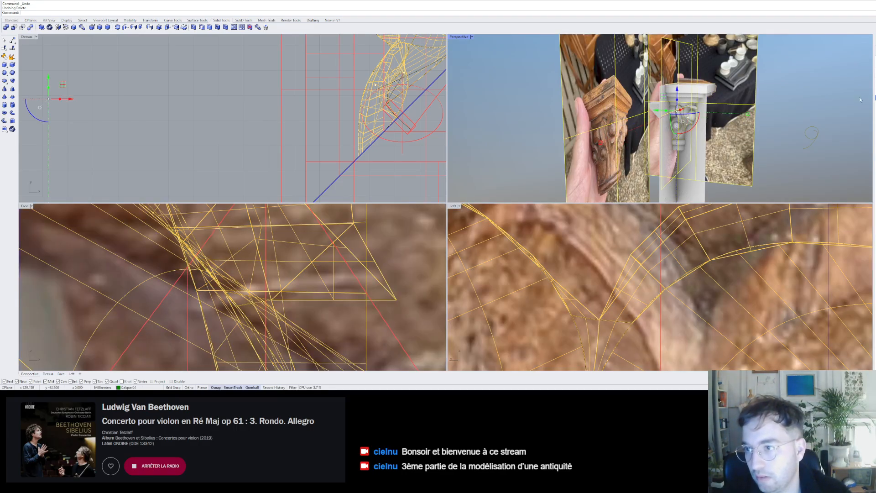
- Assign the reference photo planes to the "photos" layer and hide that layer
left_click(798, 103)
left_click(750, 91)
left_click(668, 72, "shift")
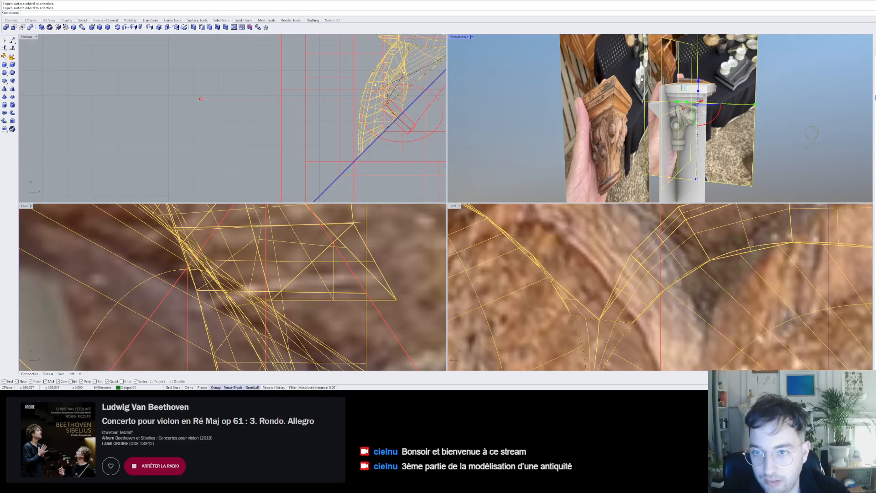
left_click(613, 92, "shift")
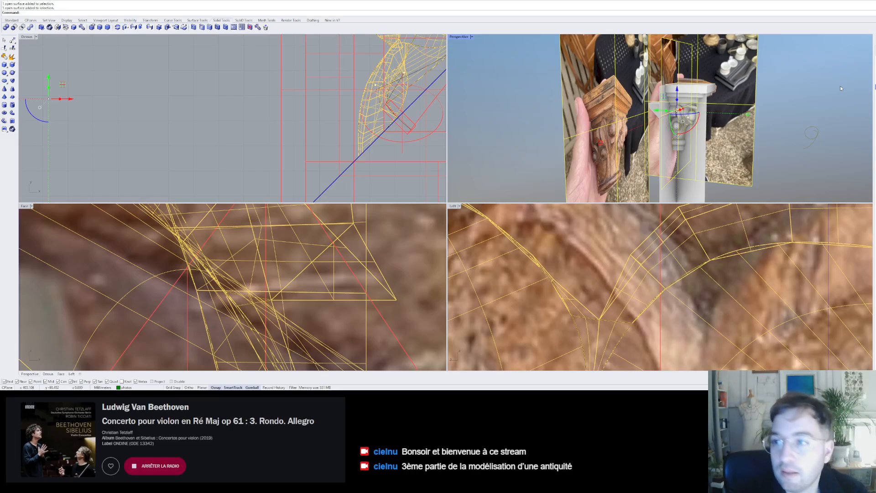
key("Escape")
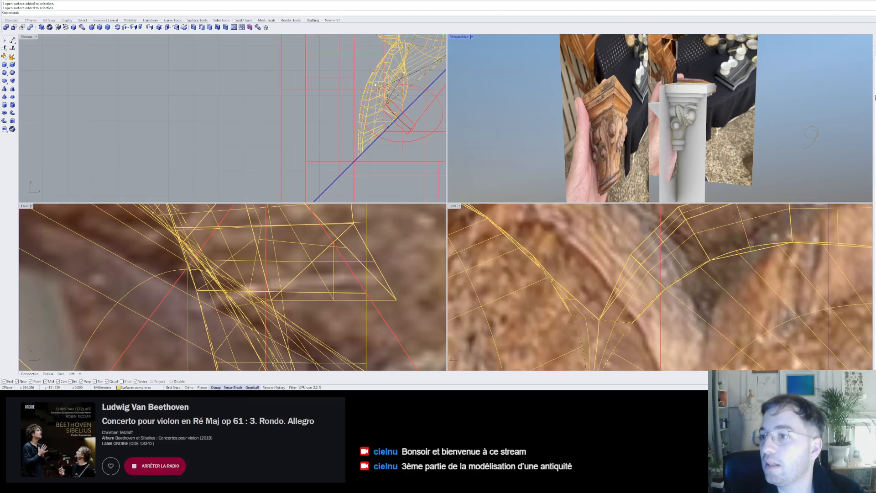
scroll(733, 128, "up", 12)
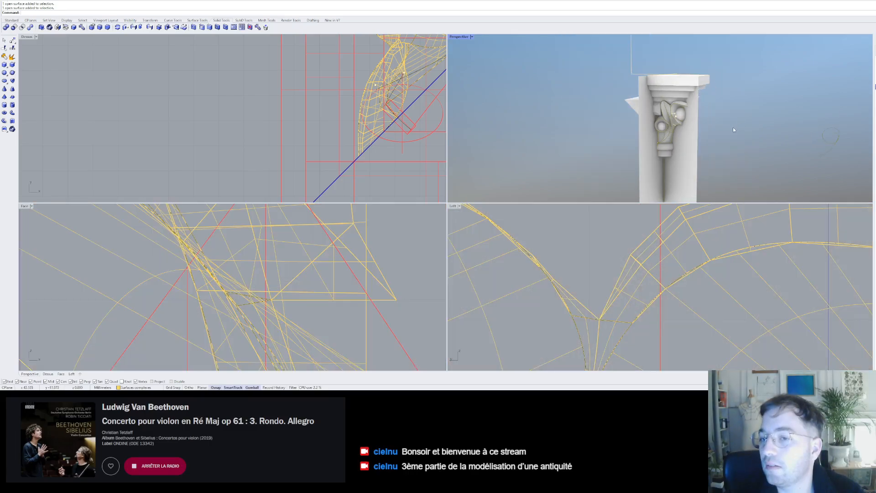
- Hide the layer of construction curves lying over the leaf and curls
left_click(659, 94)
scroll(667, 91, "up", 4)
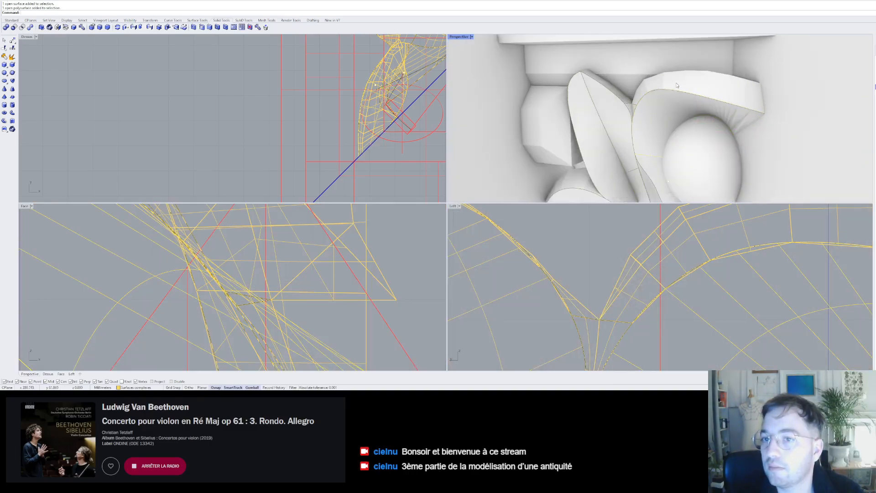
key("Escape")
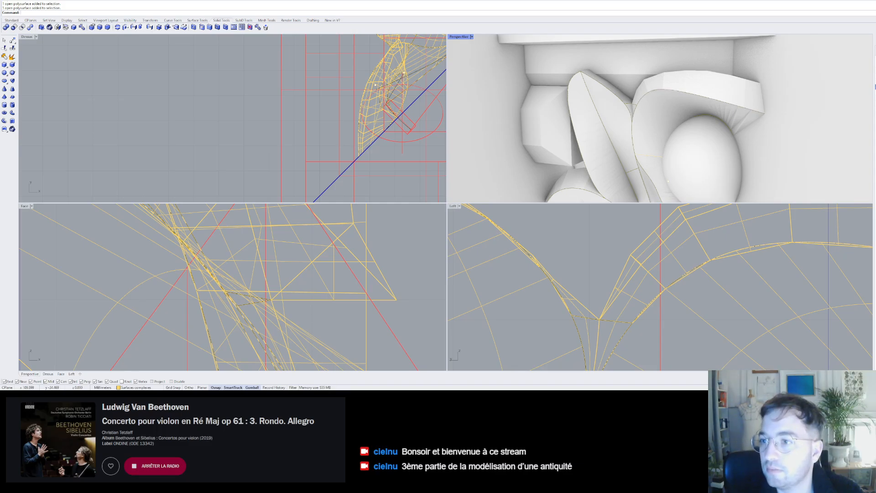
left_click(875, 103)
scroll(630, 98, "down", 10)
scroll(639, 139, "up", 6)
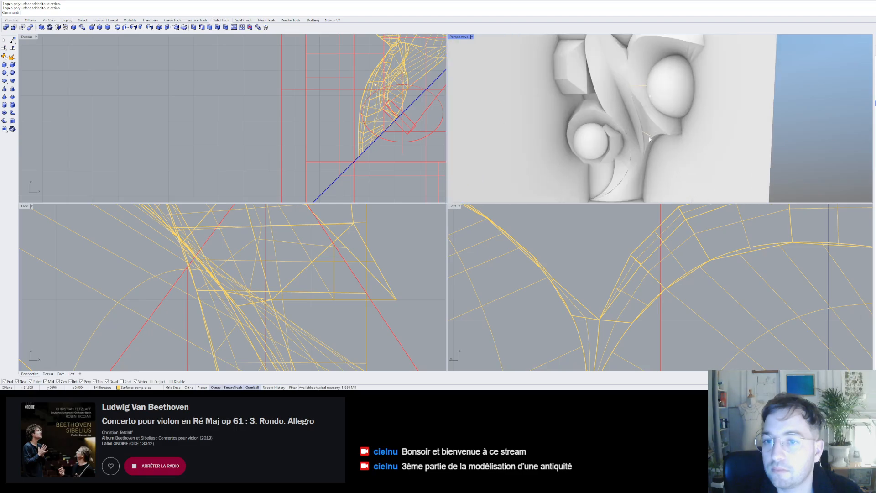
- Move the two leftover curves near the large curl to the layer "dessin 2"
left_click(649, 136)
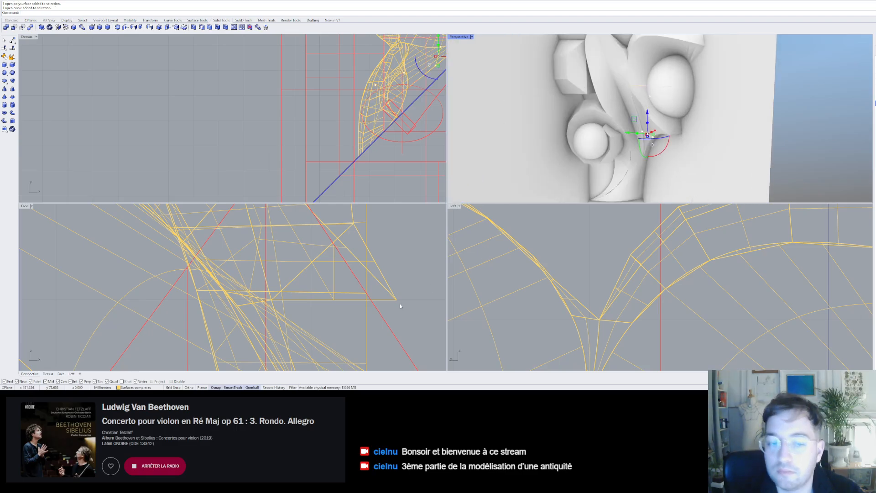
left_click(670, 86, "shift")
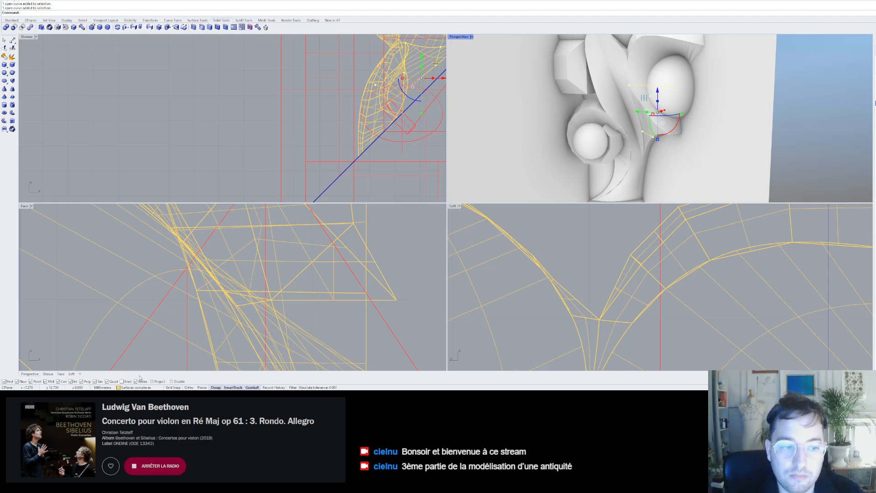
left_click(139, 376)
- Assign the two large cutting planes behind and beside the capital to the layer "plan de decoupe" and hide it
scroll(662, 149, "down", 6)
right_click_drag(660, 148, 684, 146)
left_click(698, 148)
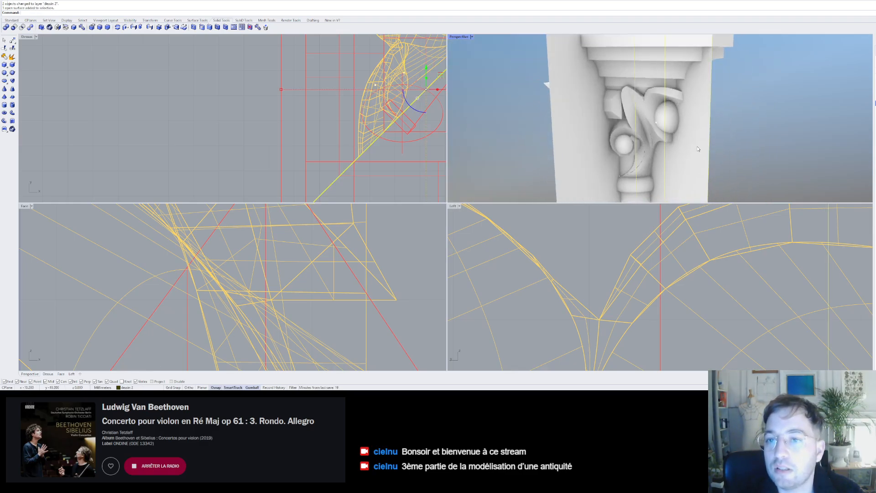
left_click(574, 164, "shift")
scroll(178, 163, "down", 5)
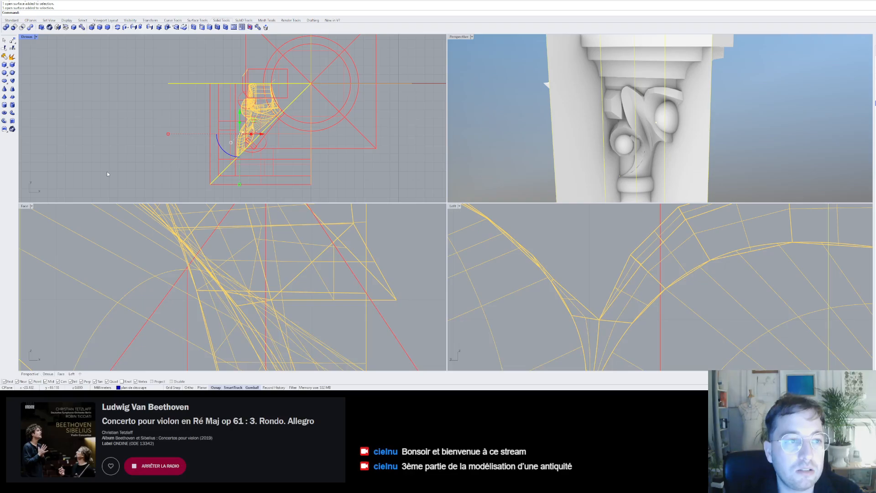
key("Escape")
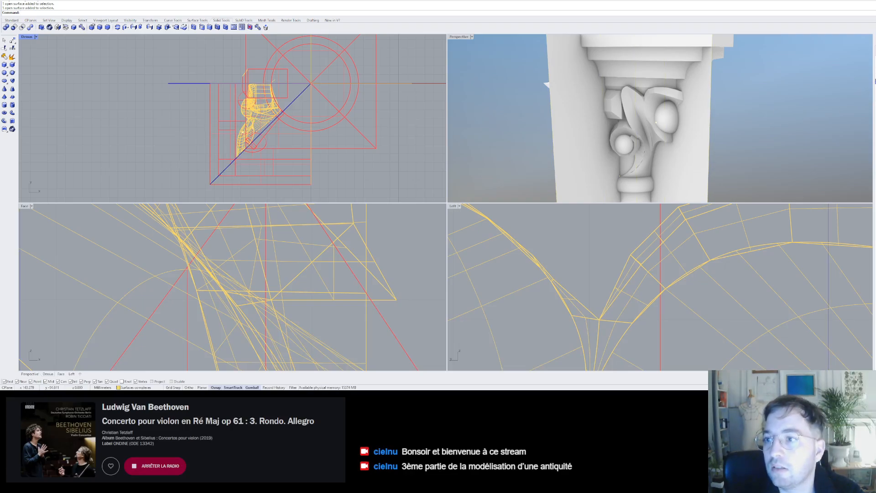
right_click_drag(766, 116, 791, 119)
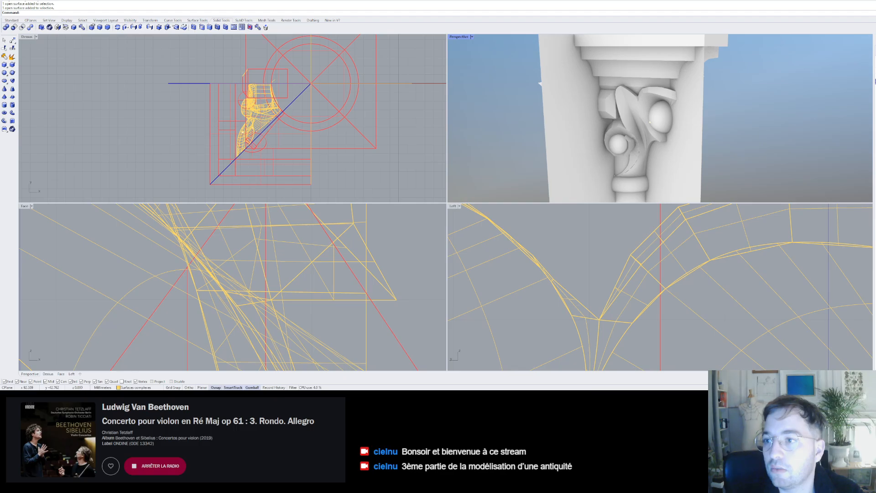
scroll(718, 120, "down", 7)
right_click_drag(718, 120, 729, 148)
scroll(665, 134, "up", 5)
scroll(666, 139, "up", 5)
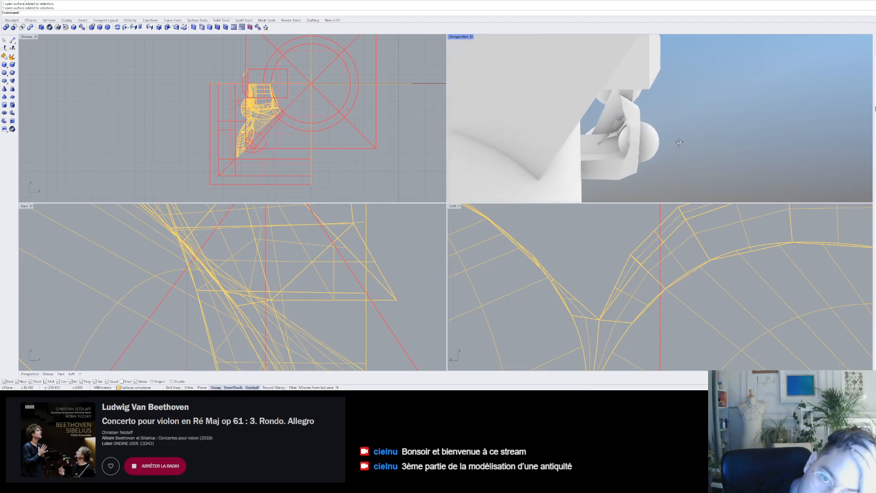
- Examine the carved leaf, curls and stem from several angles for remaining gaps between their surfaces
scroll(665, 139, "up", 8)
right_click_drag(665, 140, 646, 150)
scroll(648, 128, "up", 5)
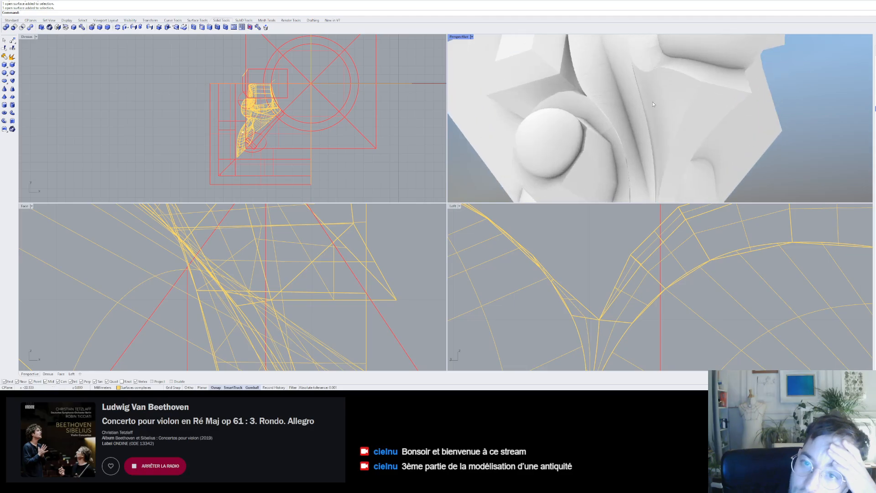
scroll(653, 104, "down", 3)
right_click_drag(653, 104, 685, 113)
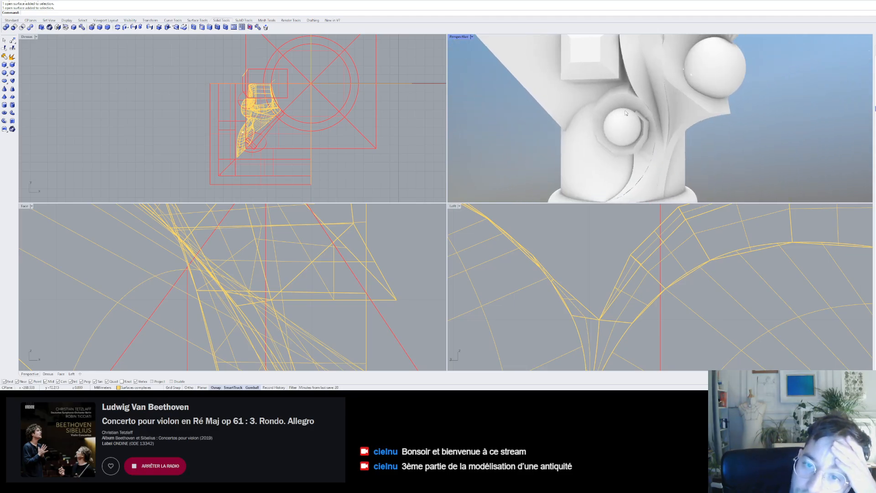
scroll(625, 113, "down", 4)
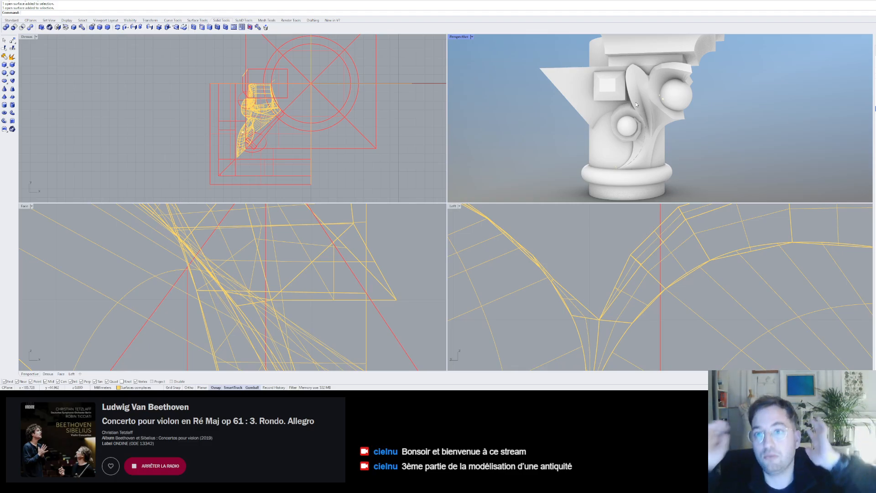
scroll(644, 152, "up", 7)
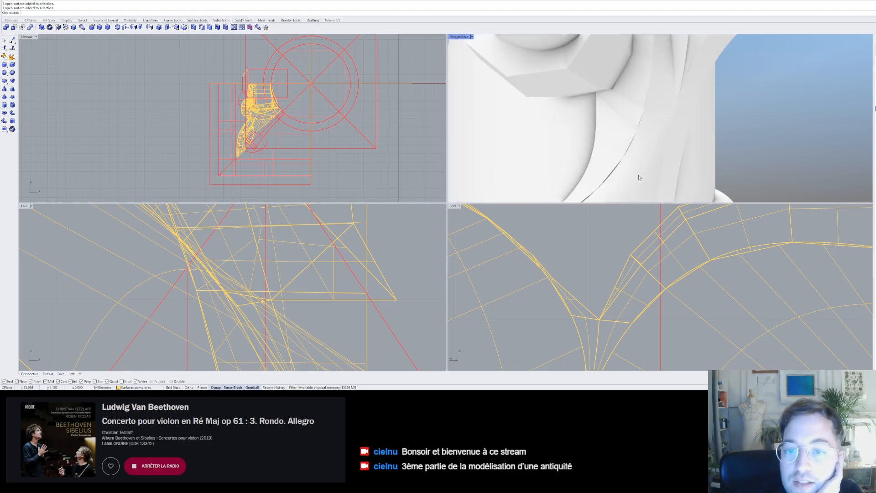
- Examine the narrow slits along the stem beside the small curl and the surfaces around its sphere
scroll(612, 167, "down", 3)
right_click_drag(604, 160, 487, 193)
scroll(598, 137, "down", 10)
scroll(598, 137, "up", 13)
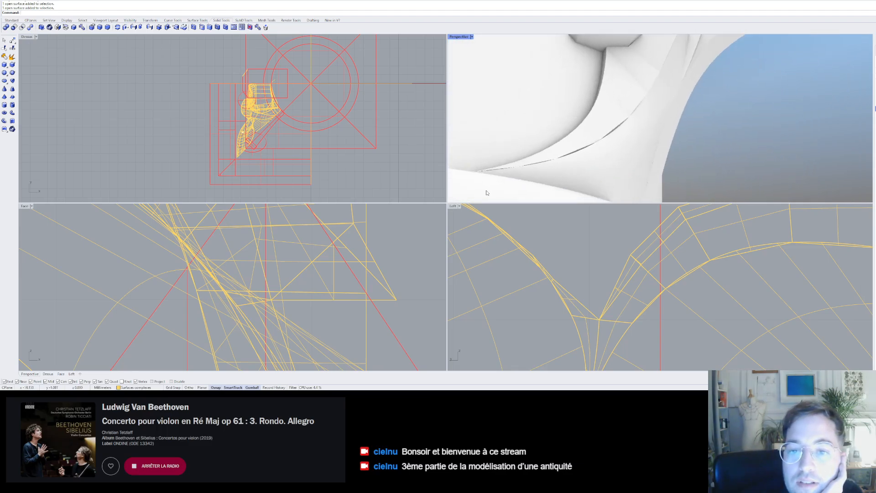
scroll(621, 149, "down", 6)
right_click_drag(659, 142, 608, 165)
scroll(650, 105, "down", 5)
scroll(631, 81, "up", 5)
scroll(645, 101, "up", 3)
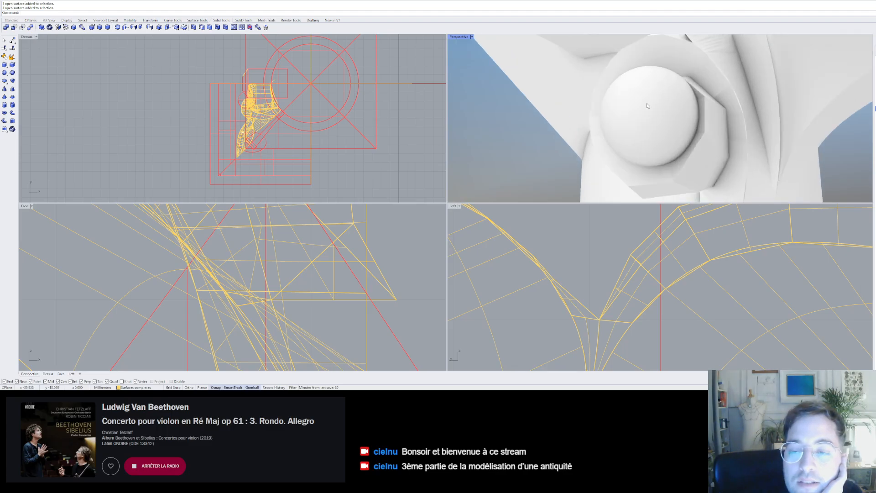
scroll(648, 105, "down", 4)
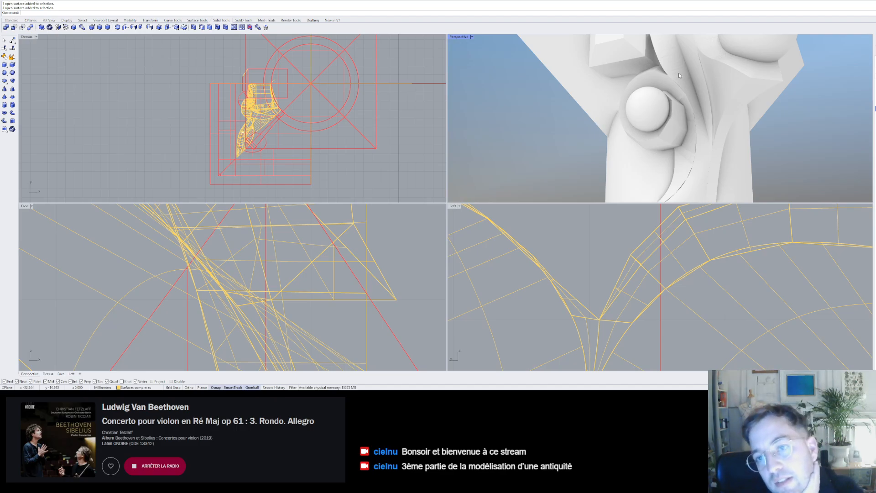
scroll(691, 109, "down", 4)
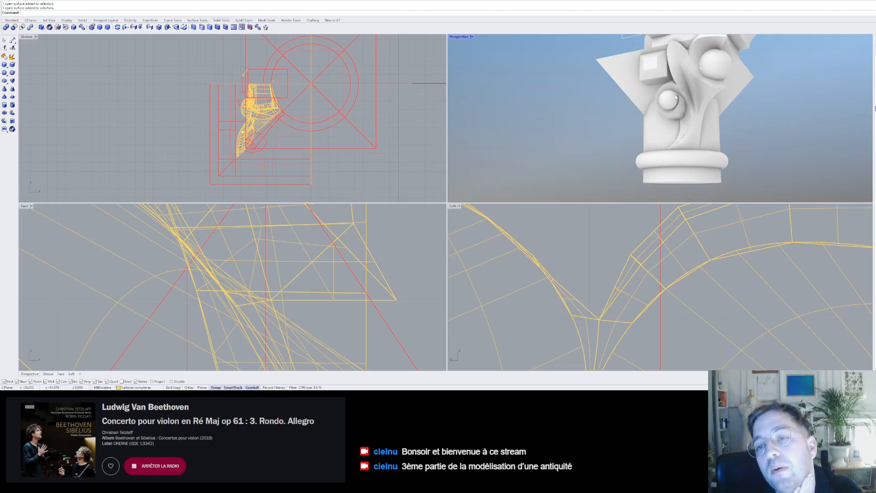
- Inspect the whole capital and the junctions behind the curls and spheres from the front, sides and below
right_click_drag(677, 97, 653, 94)
scroll(653, 94, "down", 8)
scroll(672, 95, "up", 6)
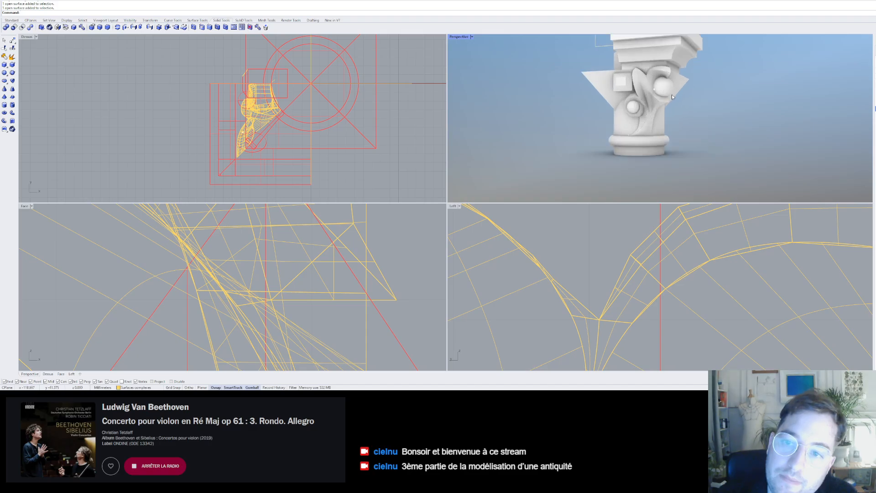
scroll(672, 95, "up", 10)
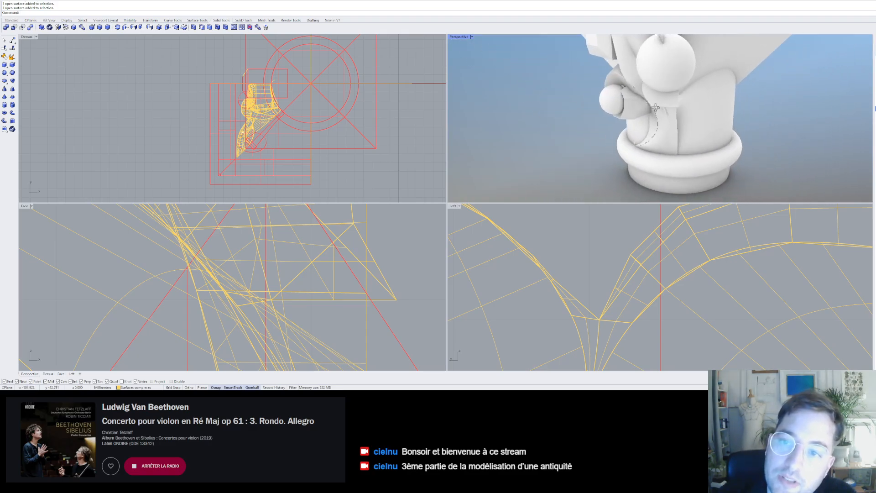
scroll(656, 107, "up", 10)
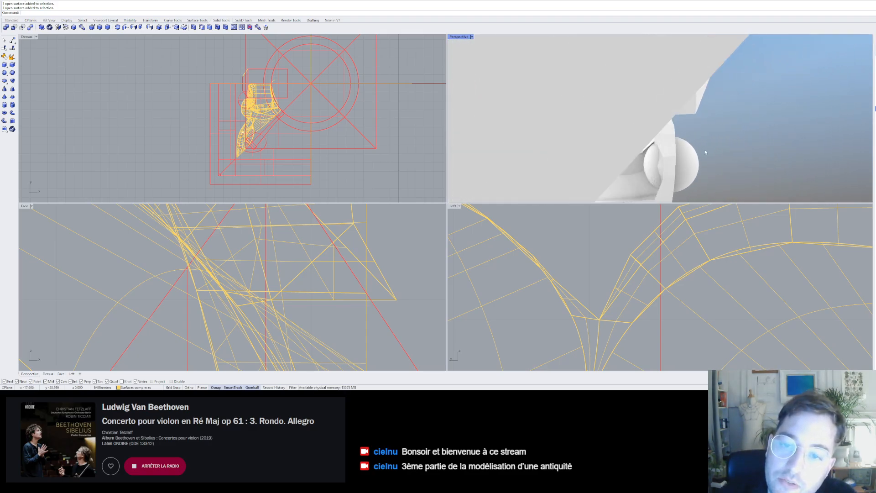
right_click_drag(642, 173, 569, 137)
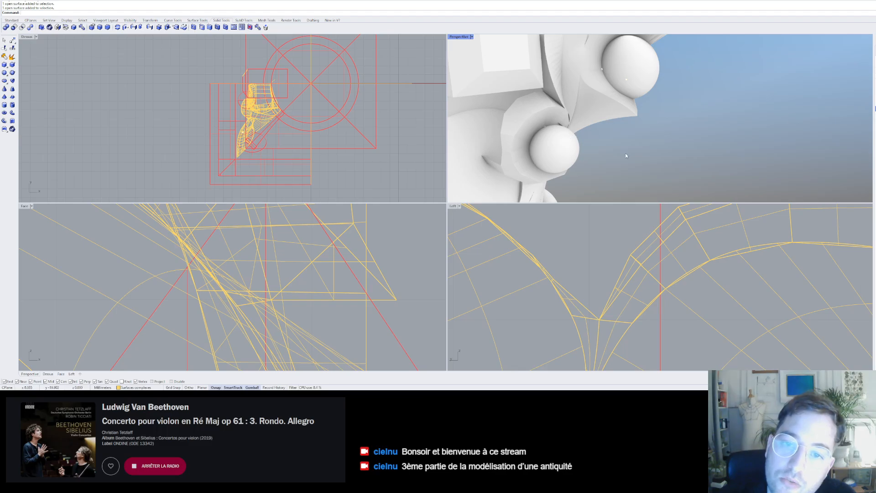
scroll(626, 156, "down", 10)
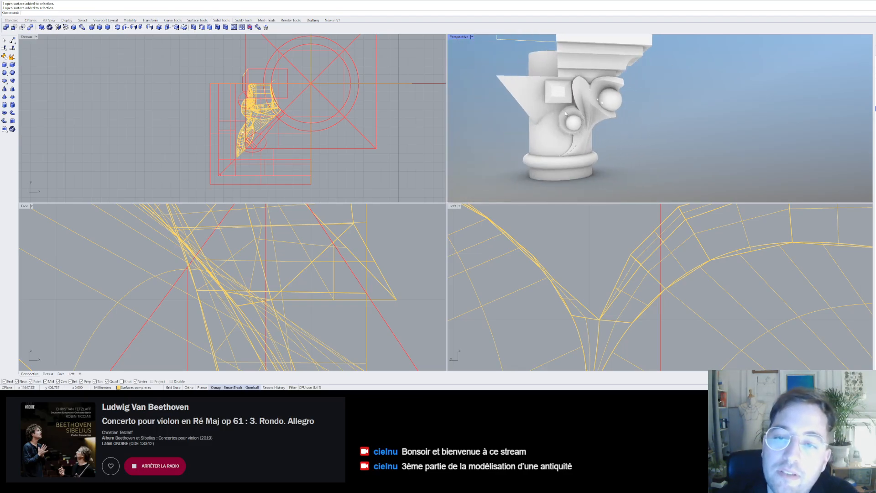
right_click_drag(612, 108, 562, 131)
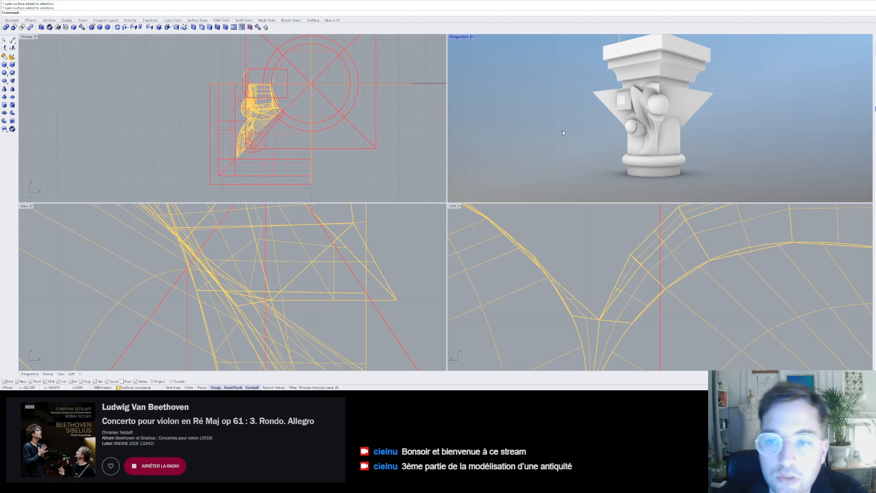
- Extract the flat top face of the stepped square block crowning the capital and delete it
right_click_drag(590, 87, 704, 100)
right_click(648, 124)
scroll(657, 133, "down", 6)
scroll(585, 109, "up", 4)
left_click(680, 105)
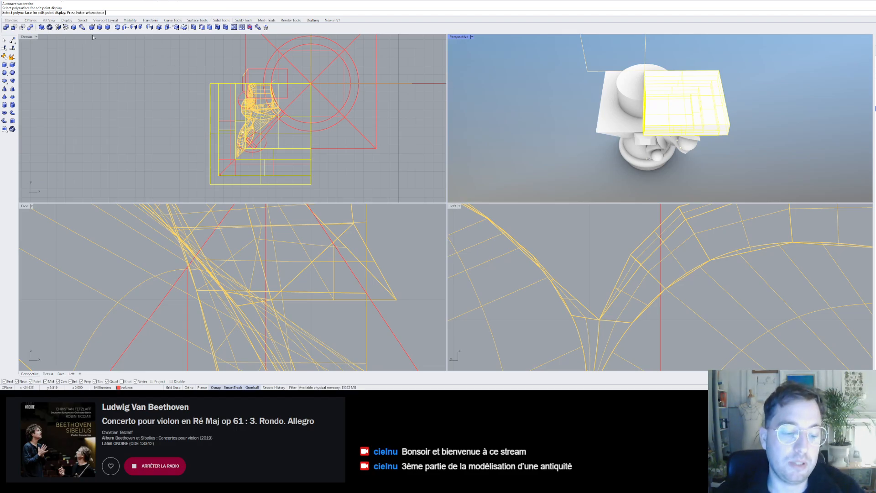
key("Escape")
left_click(64, 28)
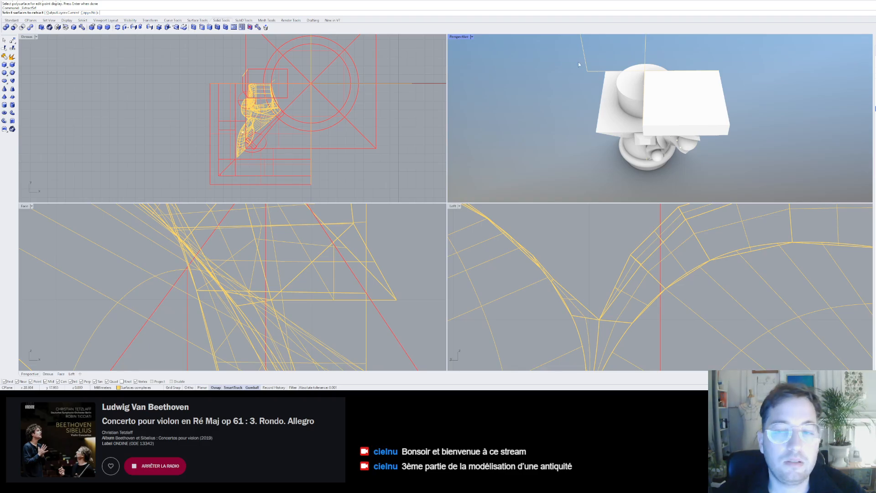
left_click(664, 93)
key("Return")
key("Delete")
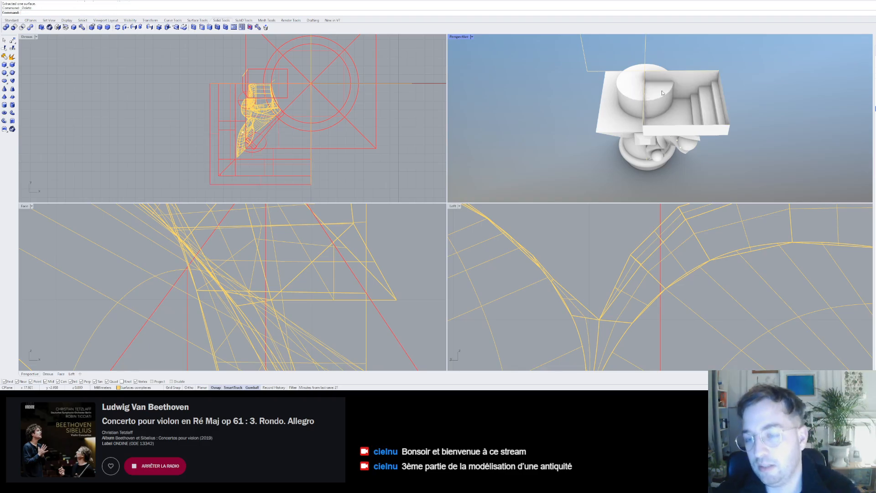
- Examine the opened crowning block from above and the leaf, curls and spheres from several sides
right_click_drag(664, 93, 707, 99)
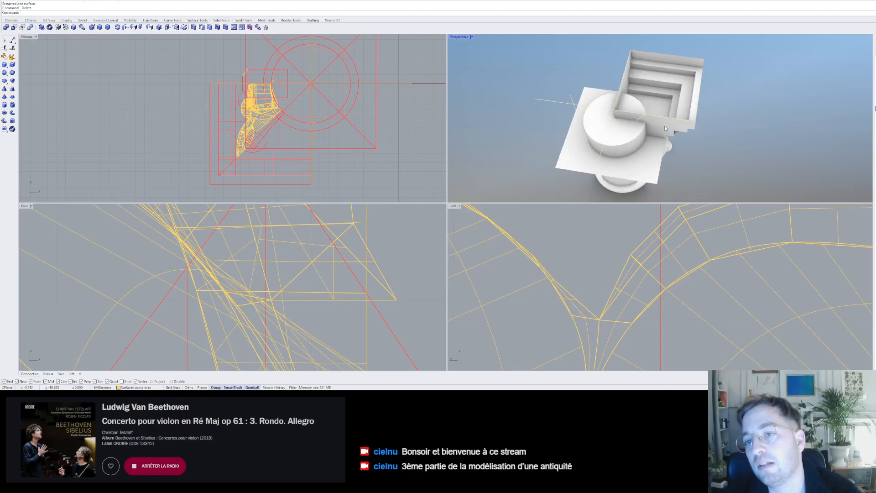
scroll(626, 103, "up", 5)
right_click_drag(618, 82, 641, 99)
scroll(641, 99, "down", 8)
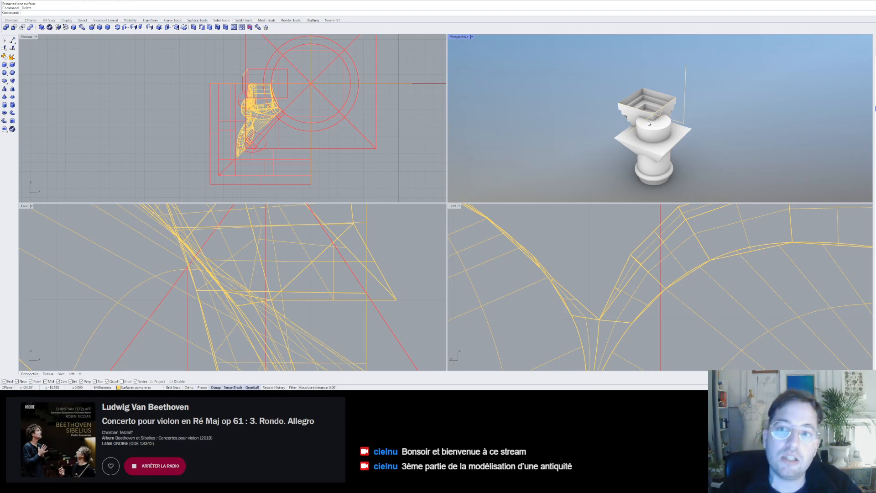
right_click_drag(649, 123, 802, 85)
scroll(656, 143, "up", 5)
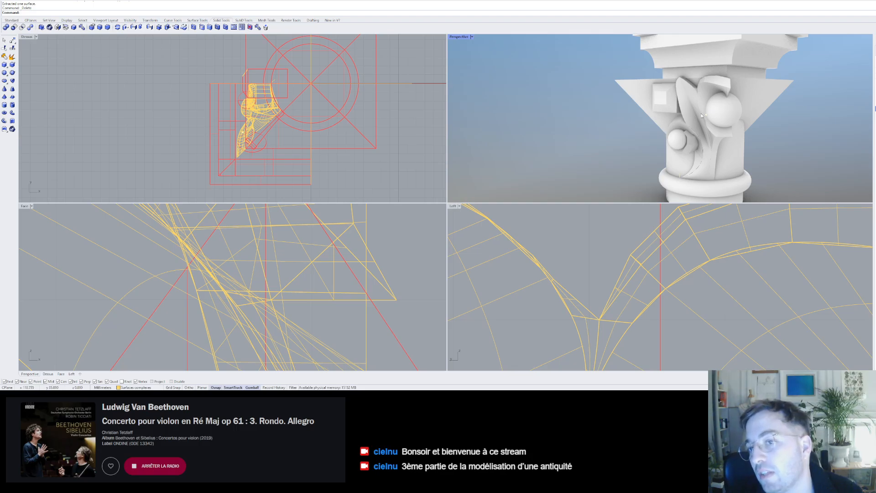
mouse_move(702, 115)
right_mouse_down()
mouse_move(571, 129)
mouse_move(662, 91)
mouse_move(697, 111)
right_mouse_up()
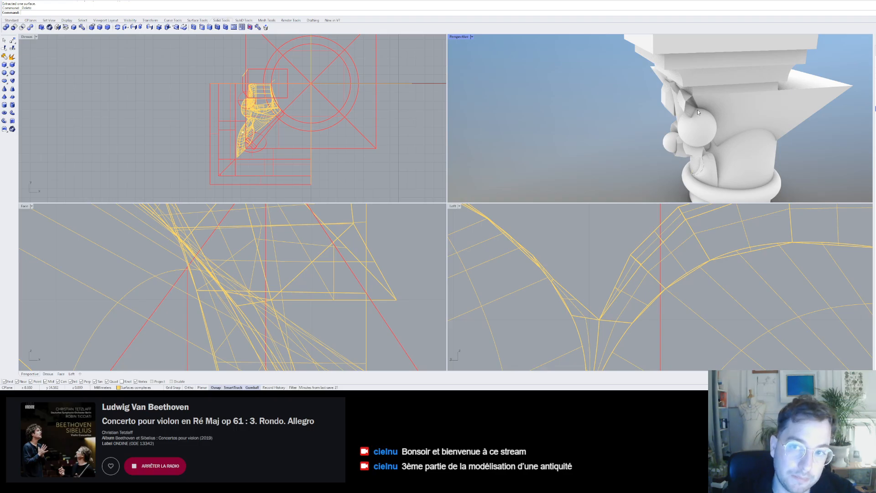
scroll(697, 109, "down", 8)
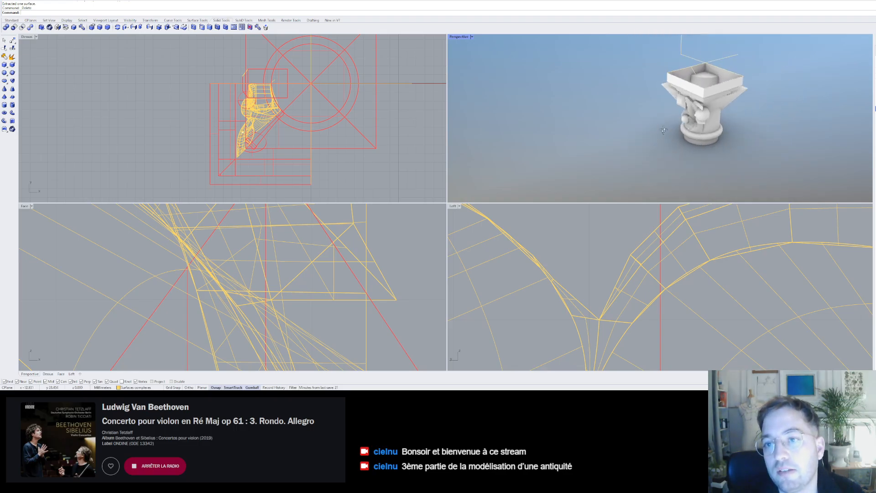
scroll(702, 117, "up", 10)
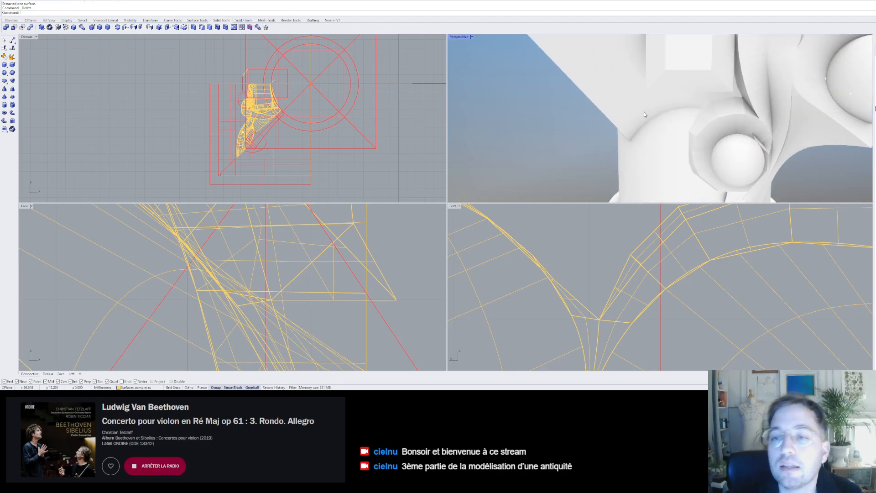
scroll(644, 111, "down", 5)
scroll(681, 107, "down", 3)
scroll(700, 111, "up", 10)
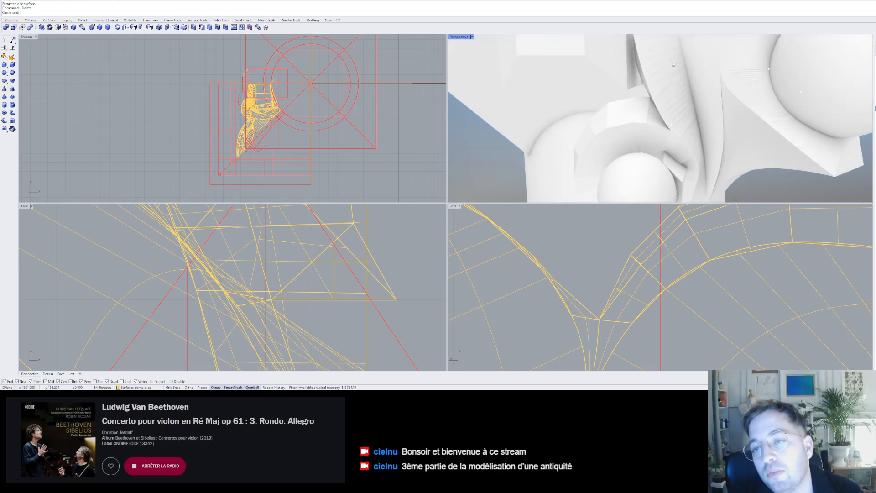
- Save the capital model under its existing file name
scroll(671, 133, "down", 5)
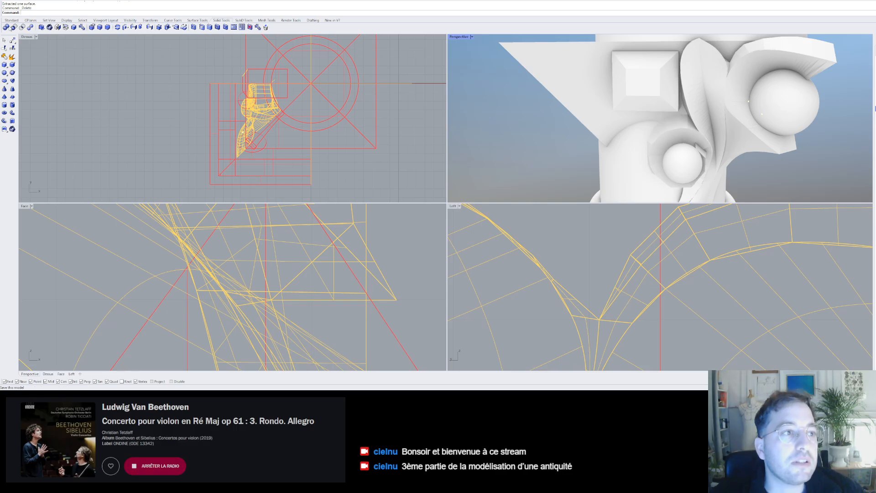
left_click(10, 29)
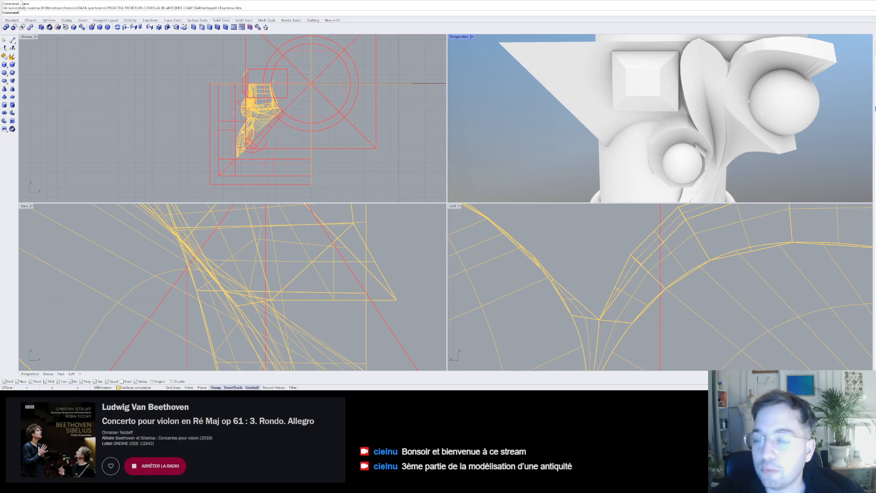